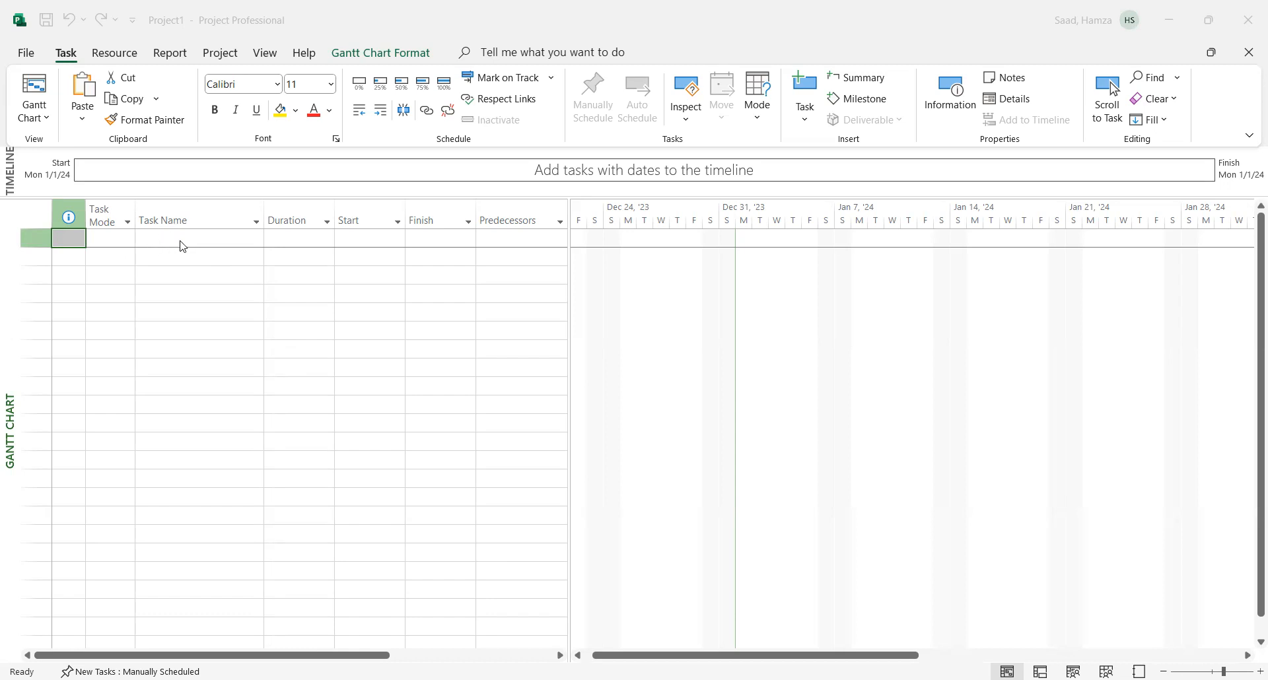
click(185, 237)
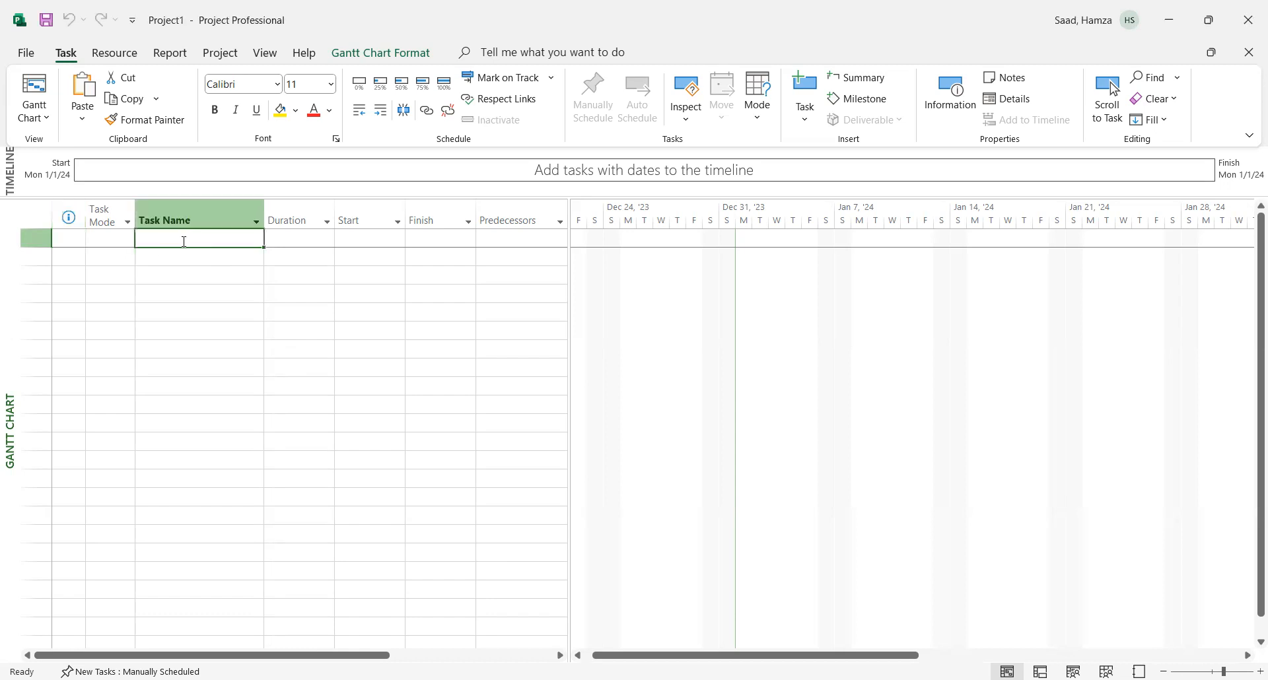
double_click(184, 241)
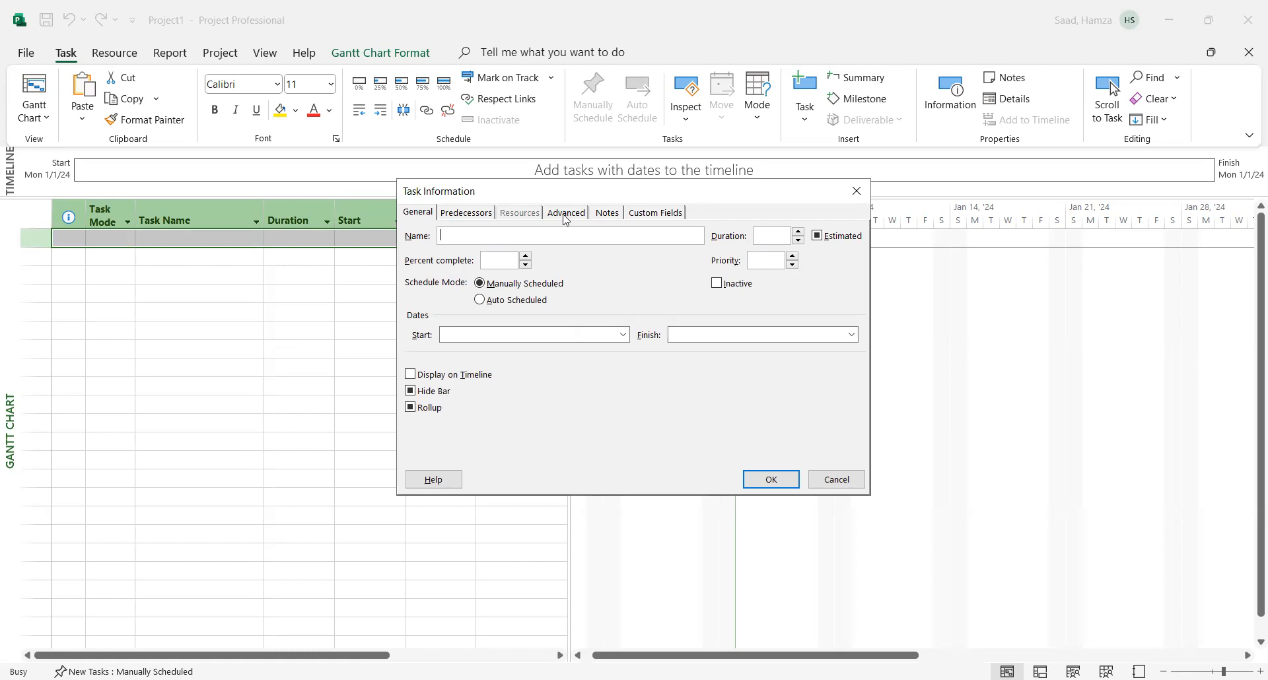
click(835, 480)
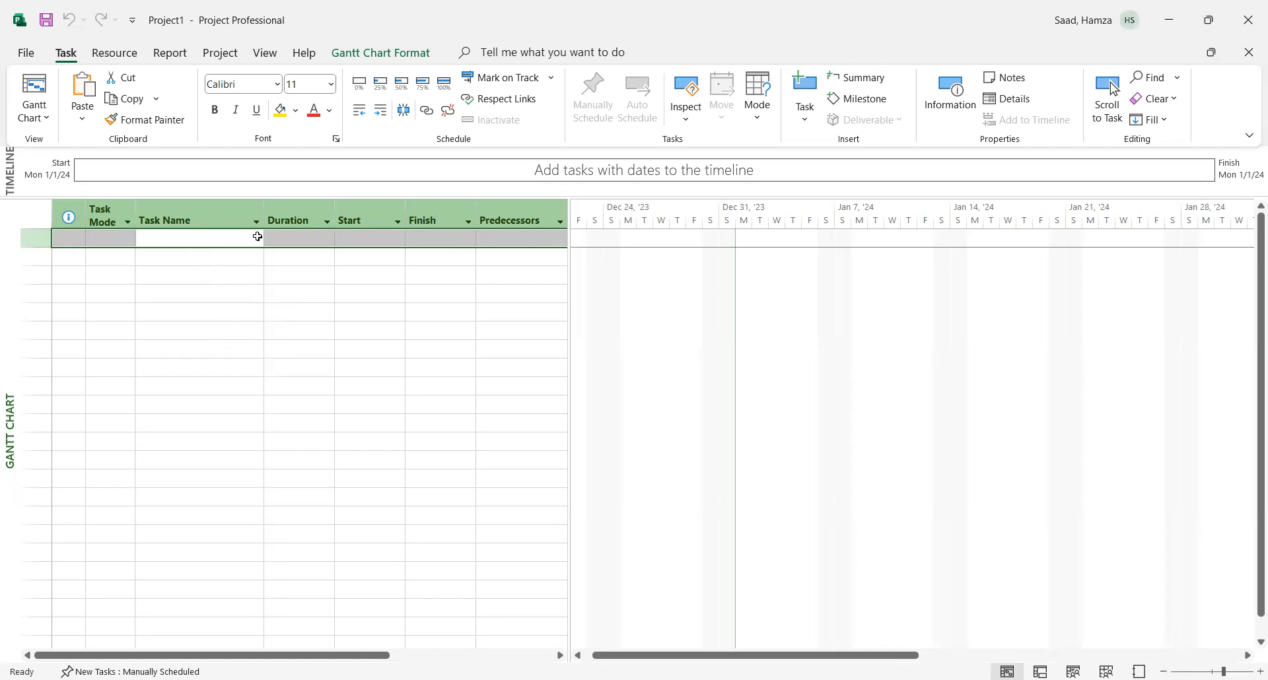
- Open the recent project file 123456 stored on the Desktop
click(26, 54)
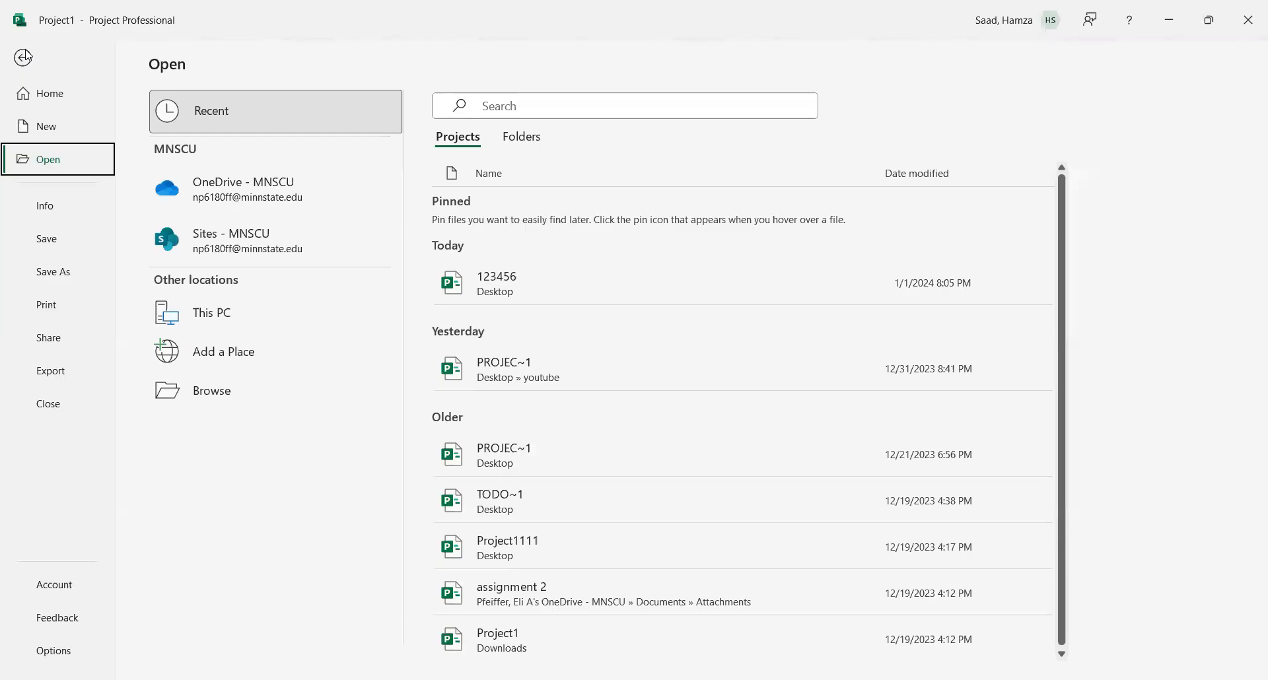
click(490, 295)
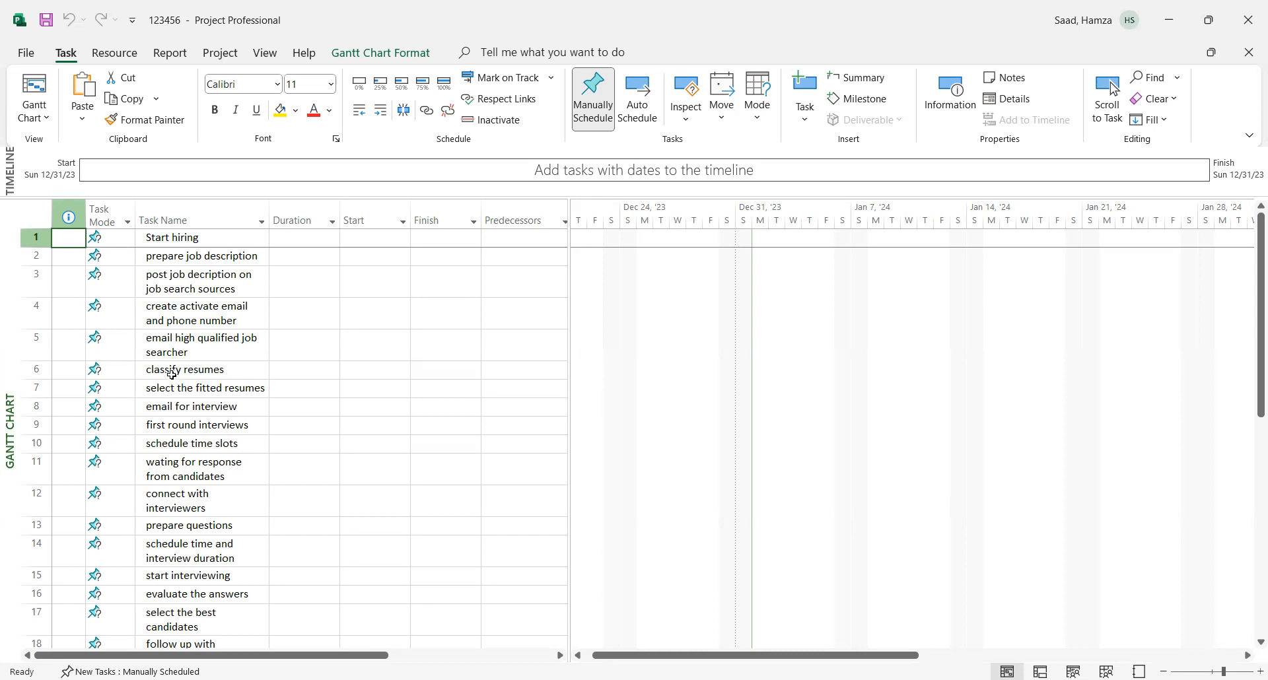
- Indent tasks 2 to 8, from "prepare job description" to "email for interview", as subtasks of "Start hiring"
click(162, 426)
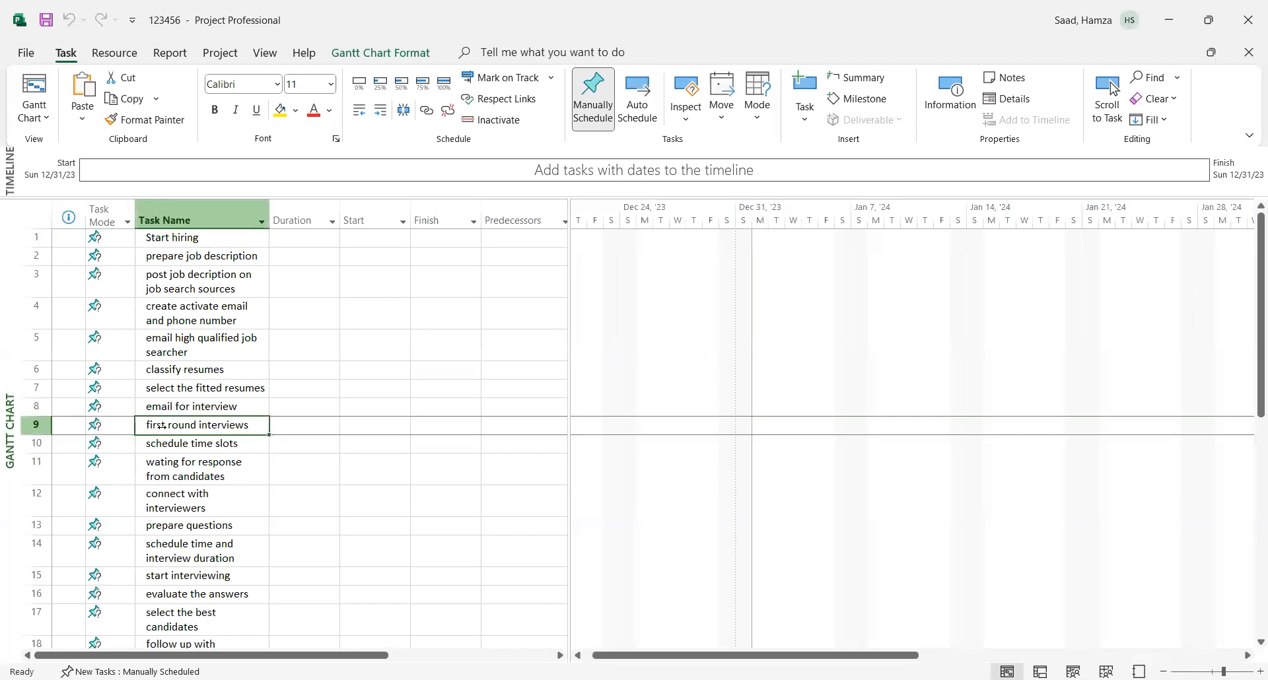
click(161, 256)
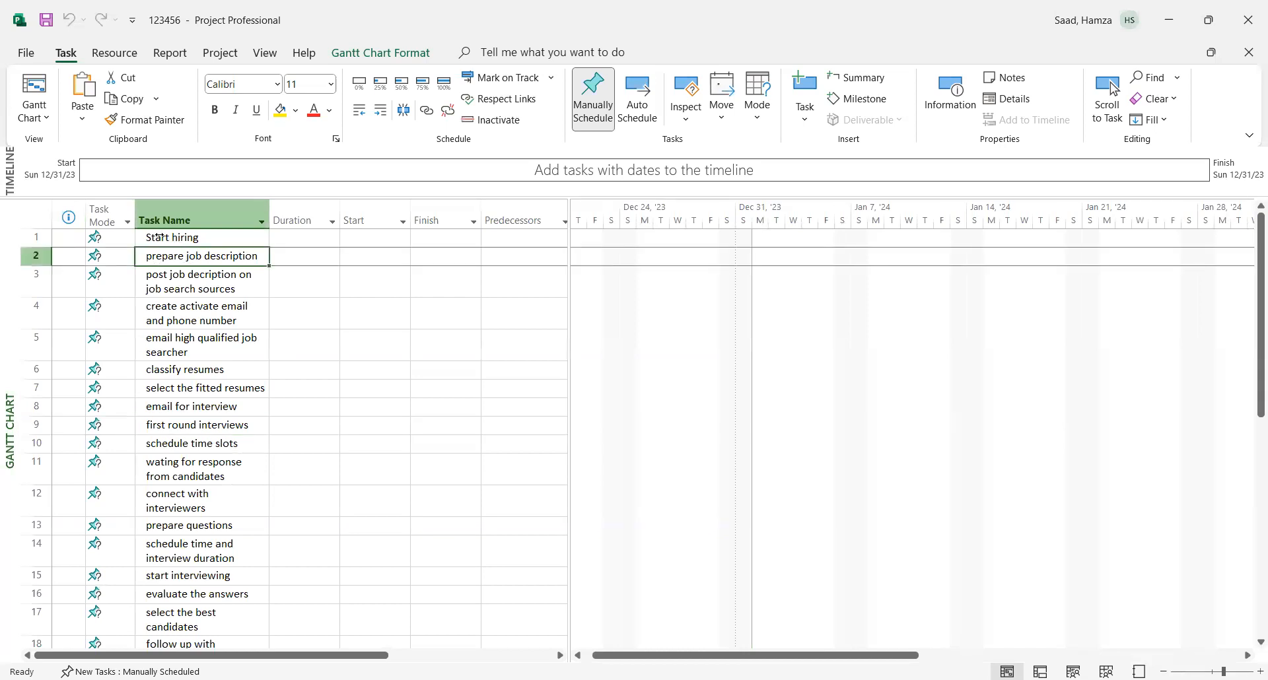
drag(183, 257, 203, 408)
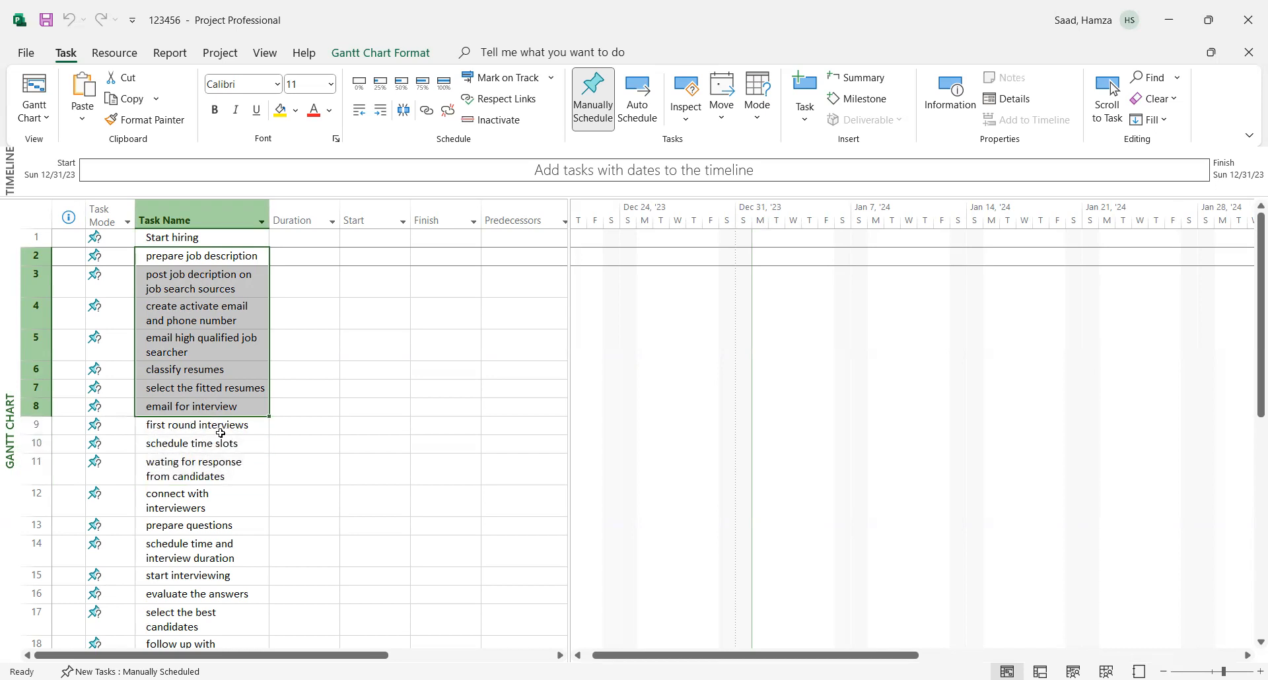
click(381, 113)
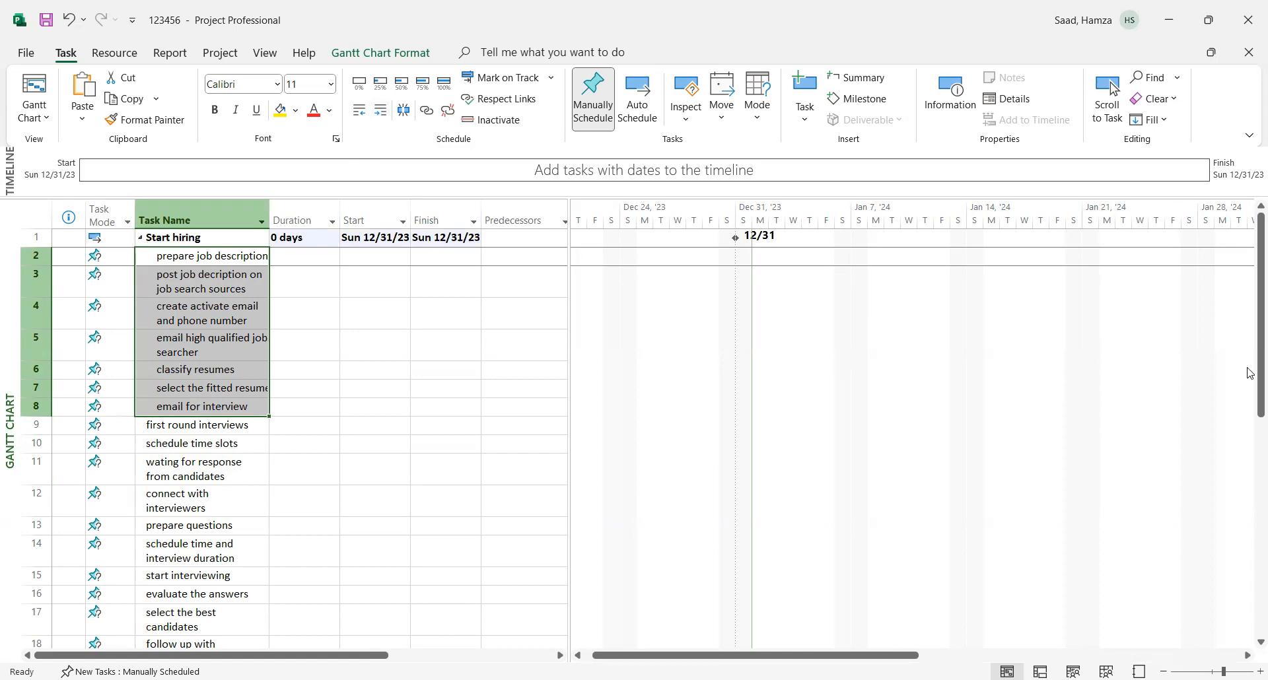
- Indent tasks 10 to 18, from "schedule time slots" to "follow up with candidates", as subtasks of "first round interviews"
drag(1251, 371, 1250, 439)
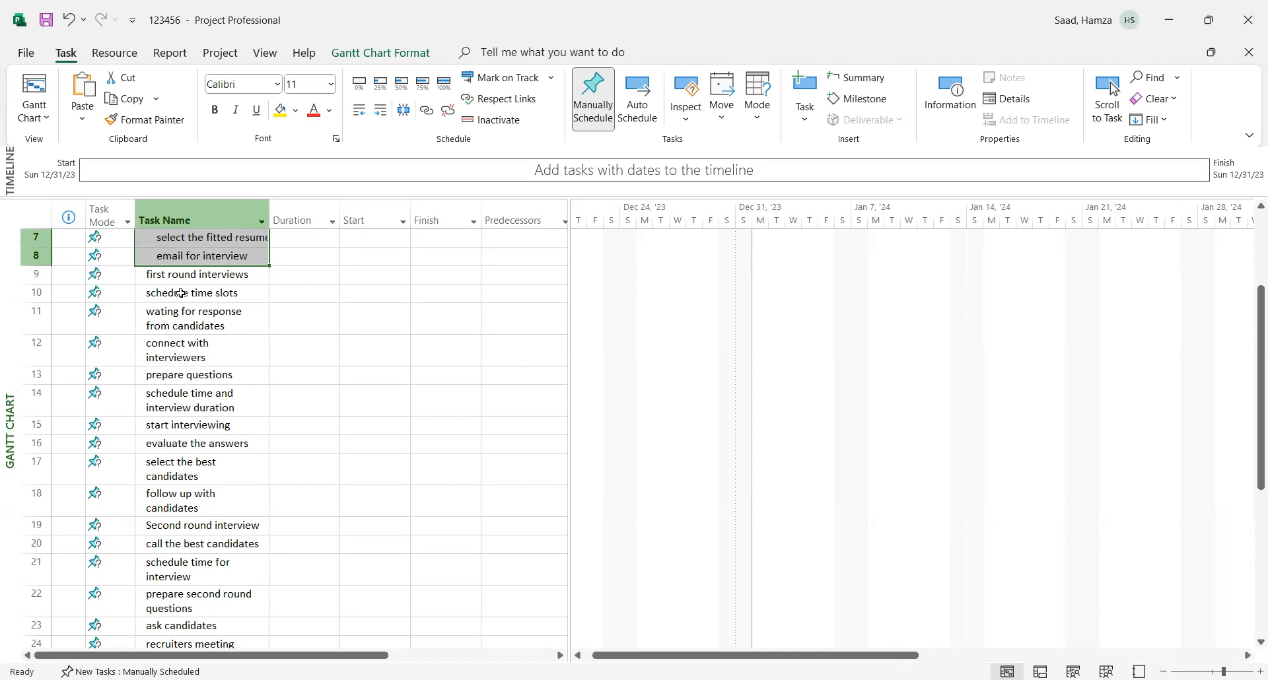
drag(181, 293, 192, 508)
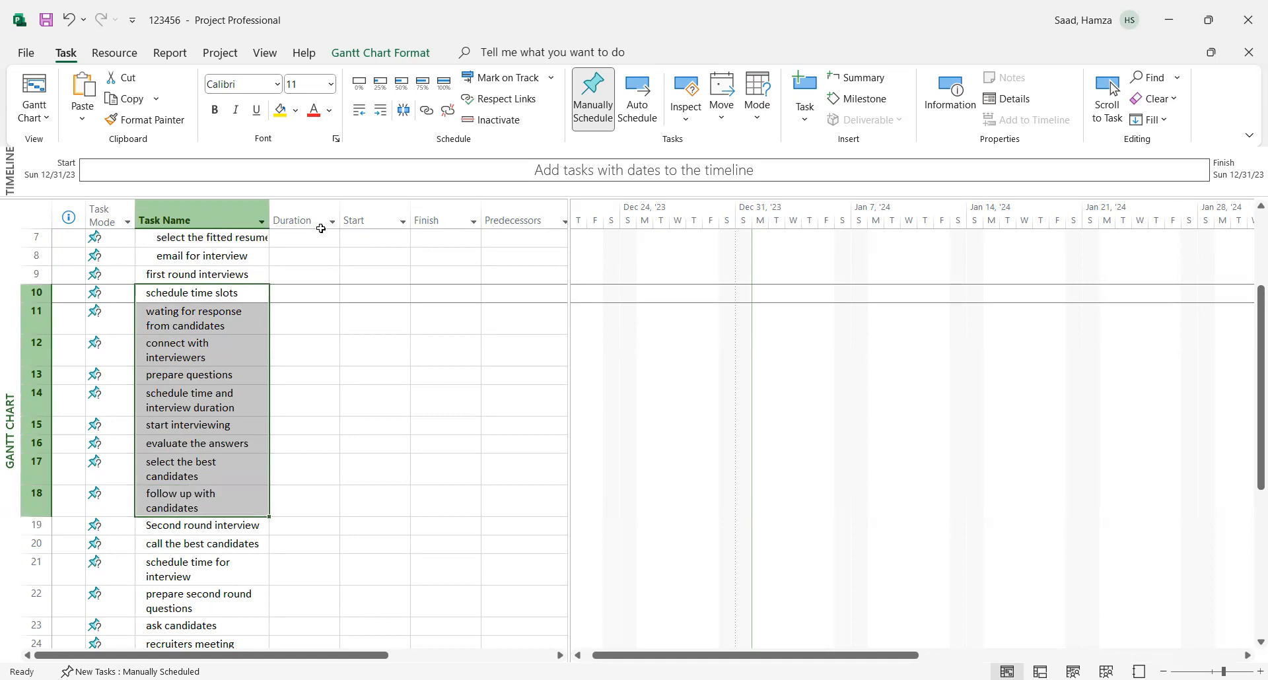
click(380, 110)
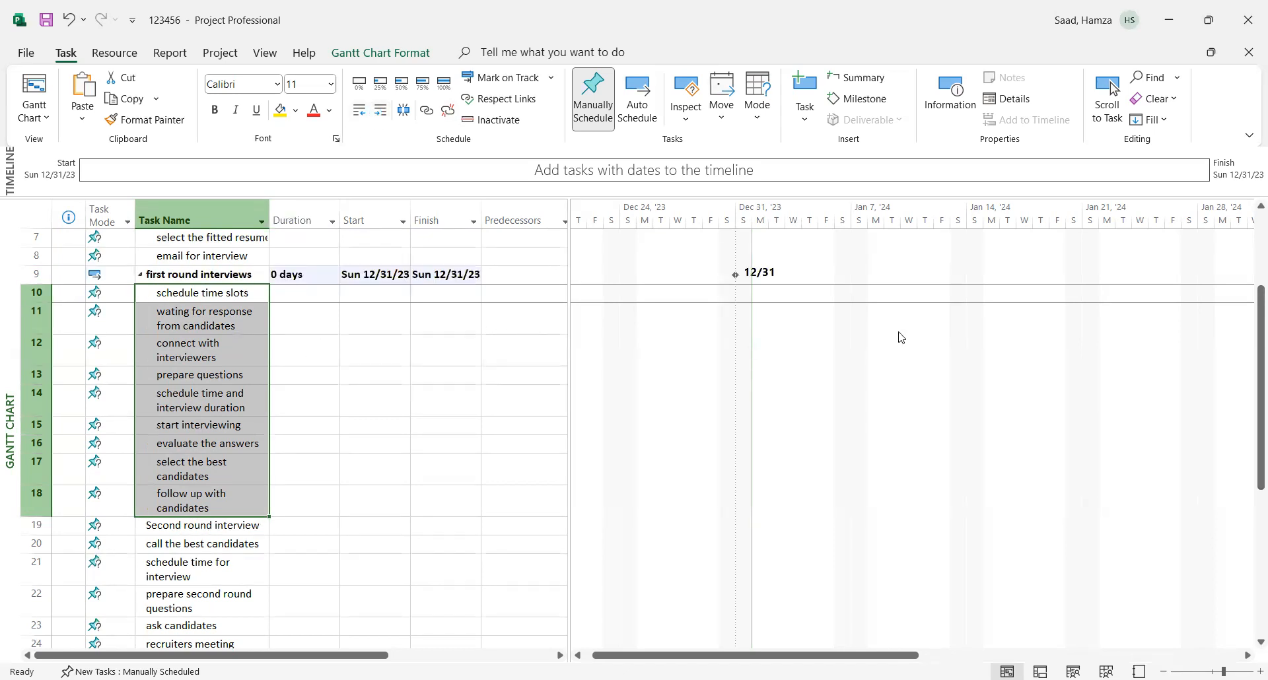
- Indent tasks 20 to 27, from "call the best candidates" to "sechedule site visit", as subtasks of "Second round interview"
drag(1250, 372, 1250, 496)
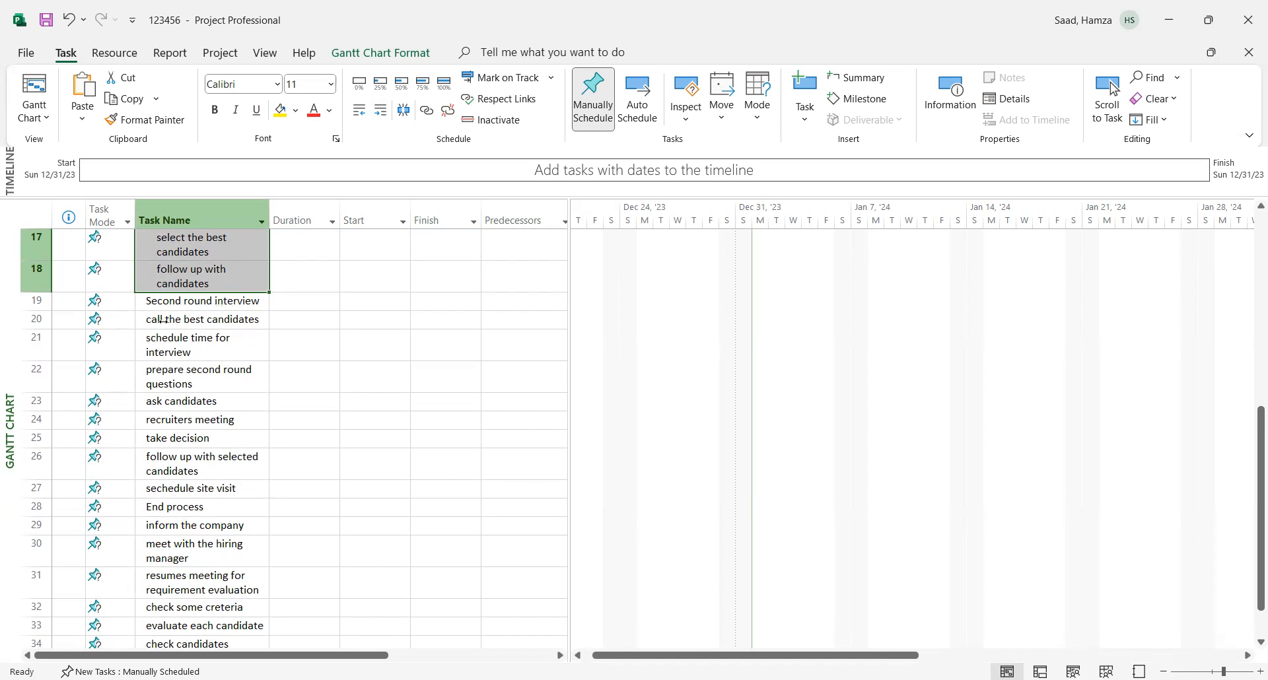
drag(167, 320, 183, 488)
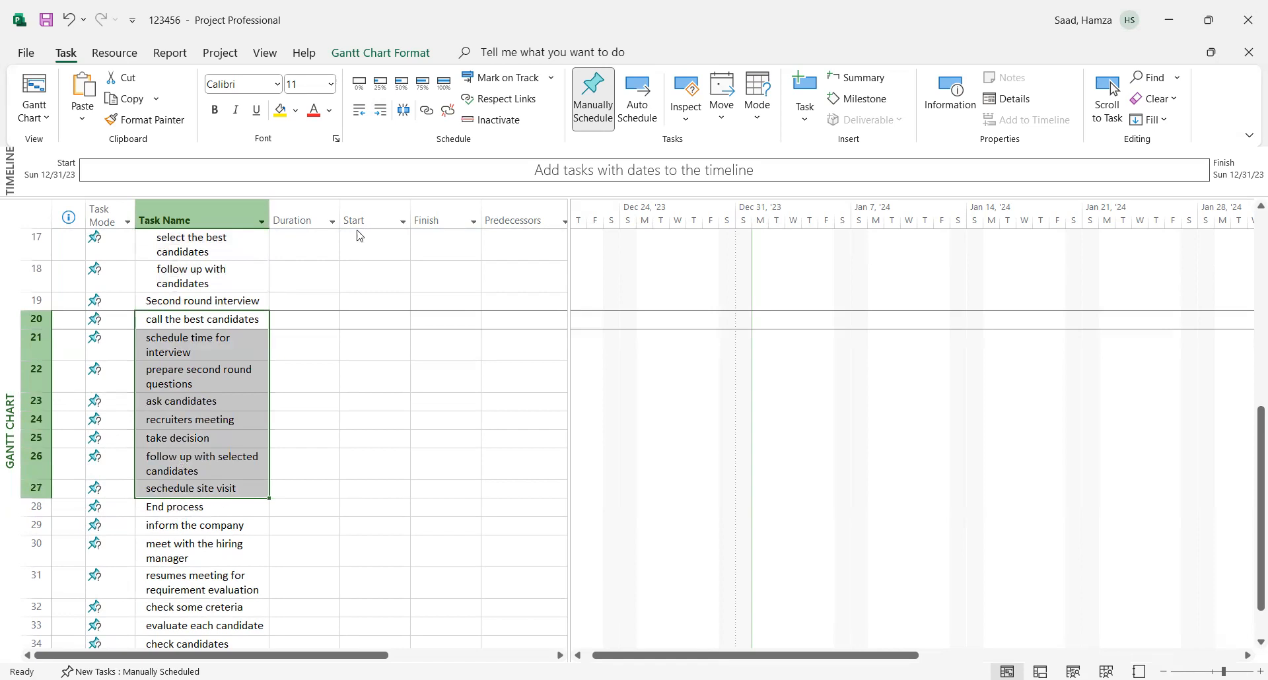
click(381, 117)
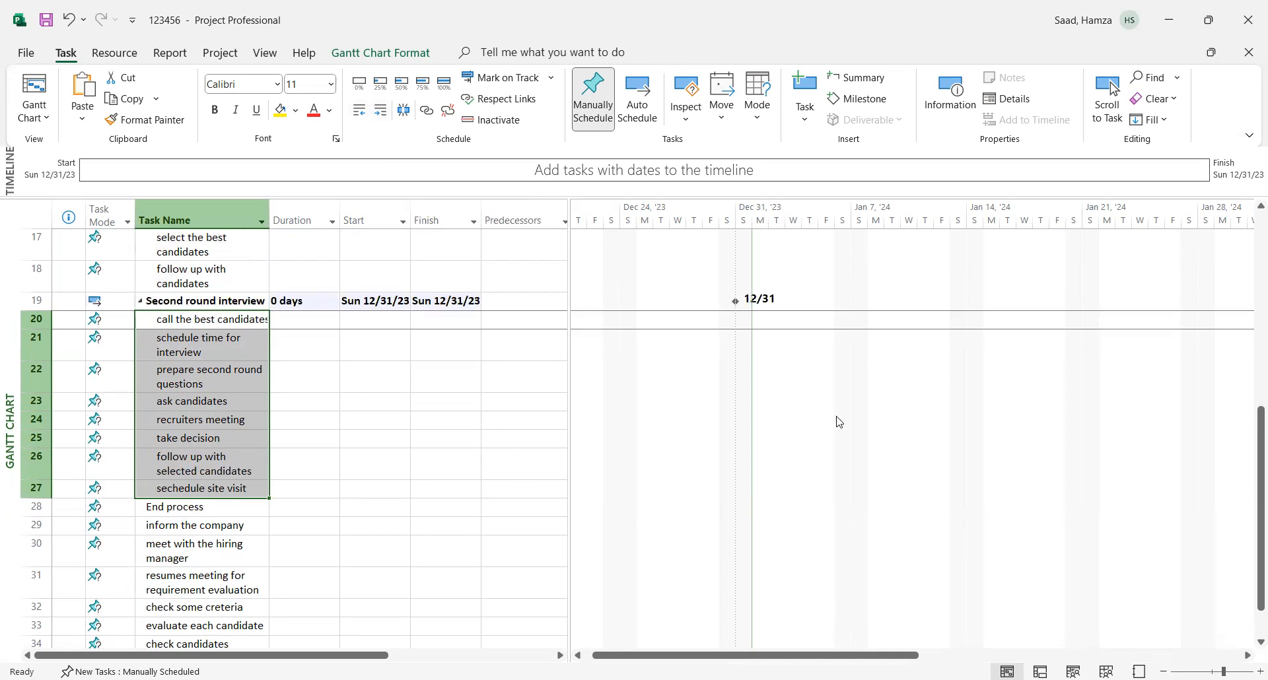
- Indent tasks 29 to 35, from "inform the company" to "Hiring", as subtasks of "End process"
scroll(1248, 528, down, 2)
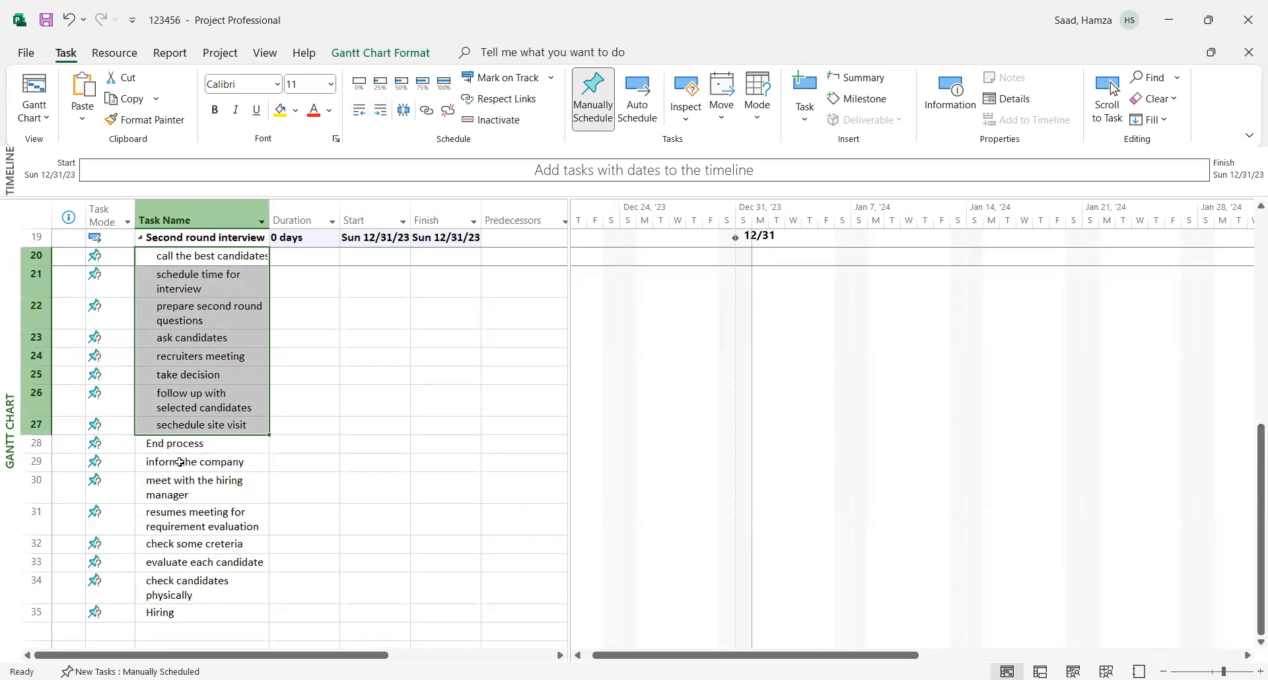
drag(179, 463, 186, 613)
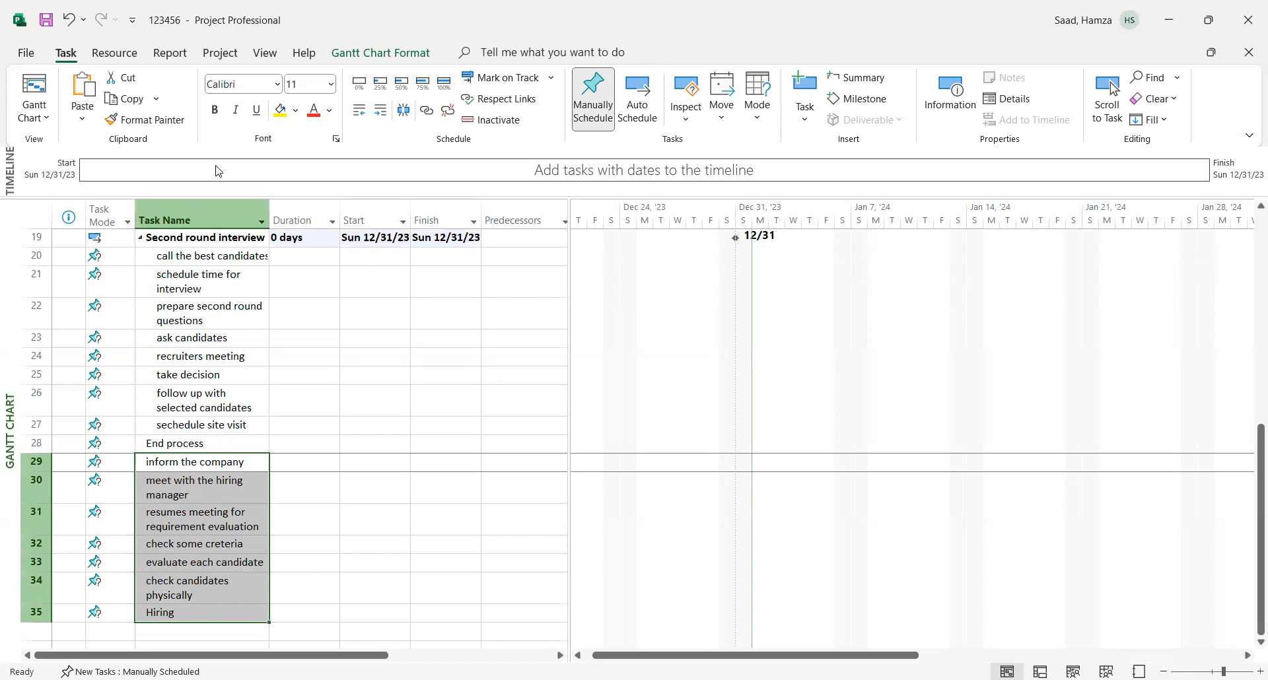
click(382, 114)
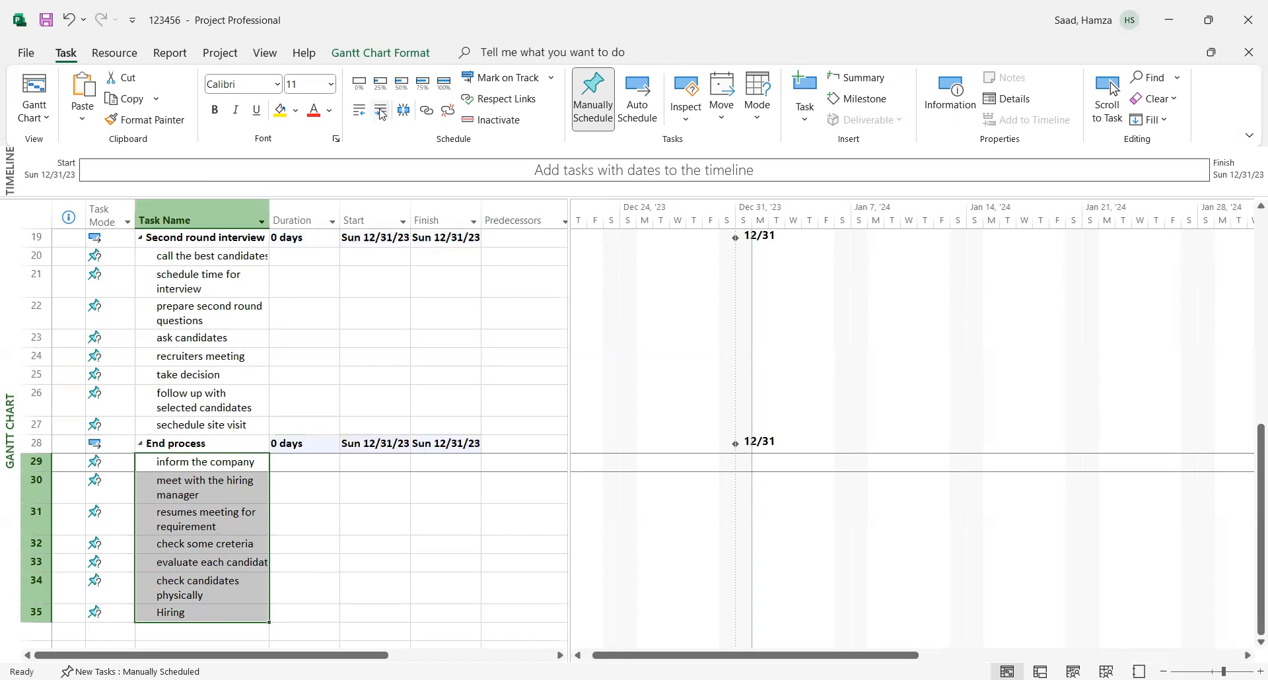
- Set the duration of the "Start hiring" summary task to 7 days
drag(1259, 455, 1248, 173)
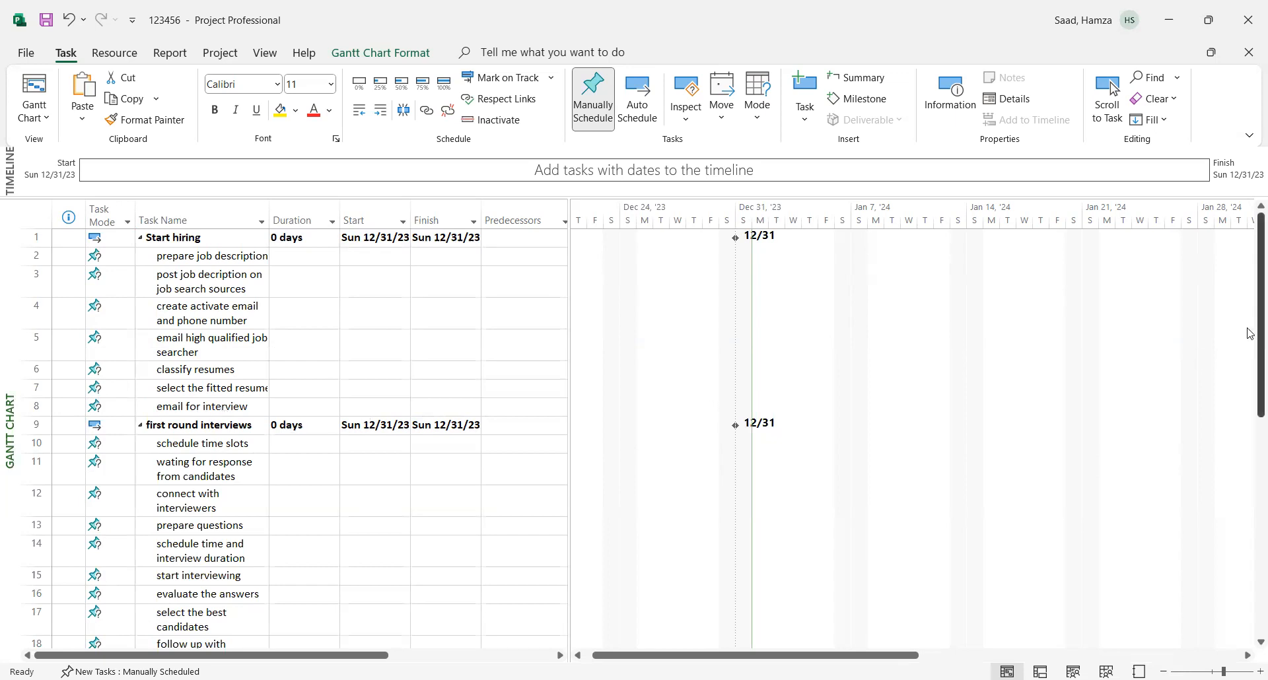
drag(1250, 375, 1250, 547)
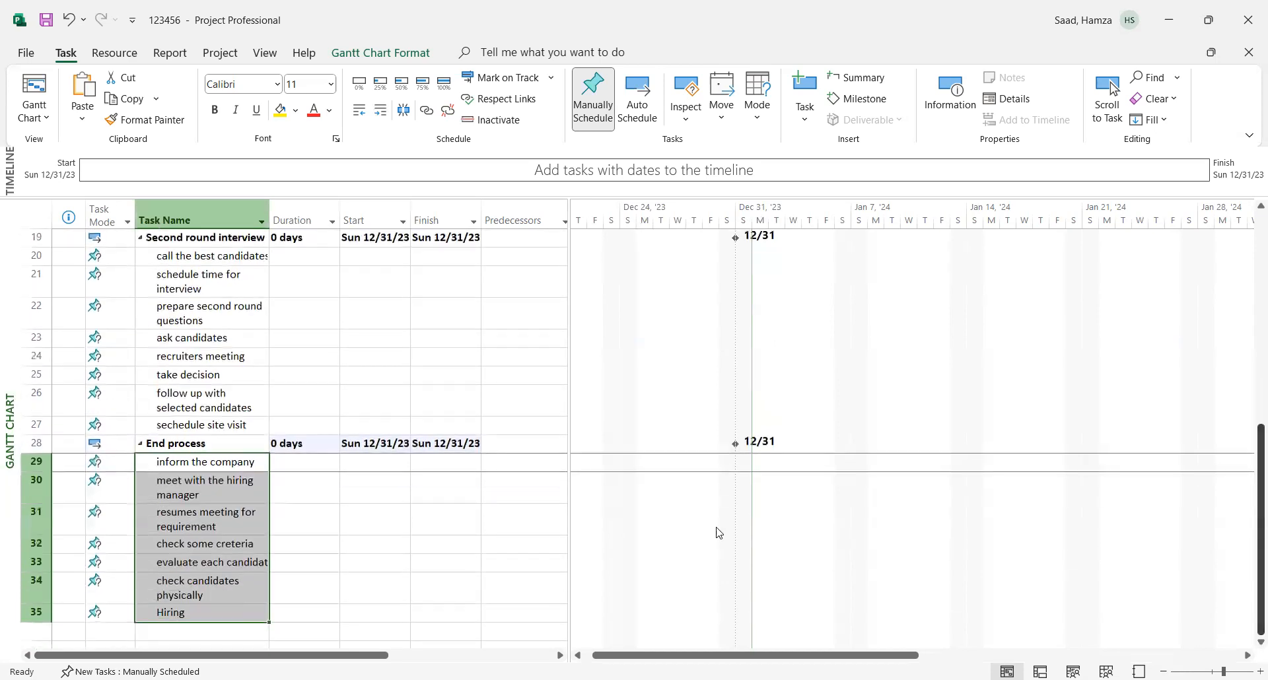
click(295, 544)
drag(1249, 525, 1249, 213)
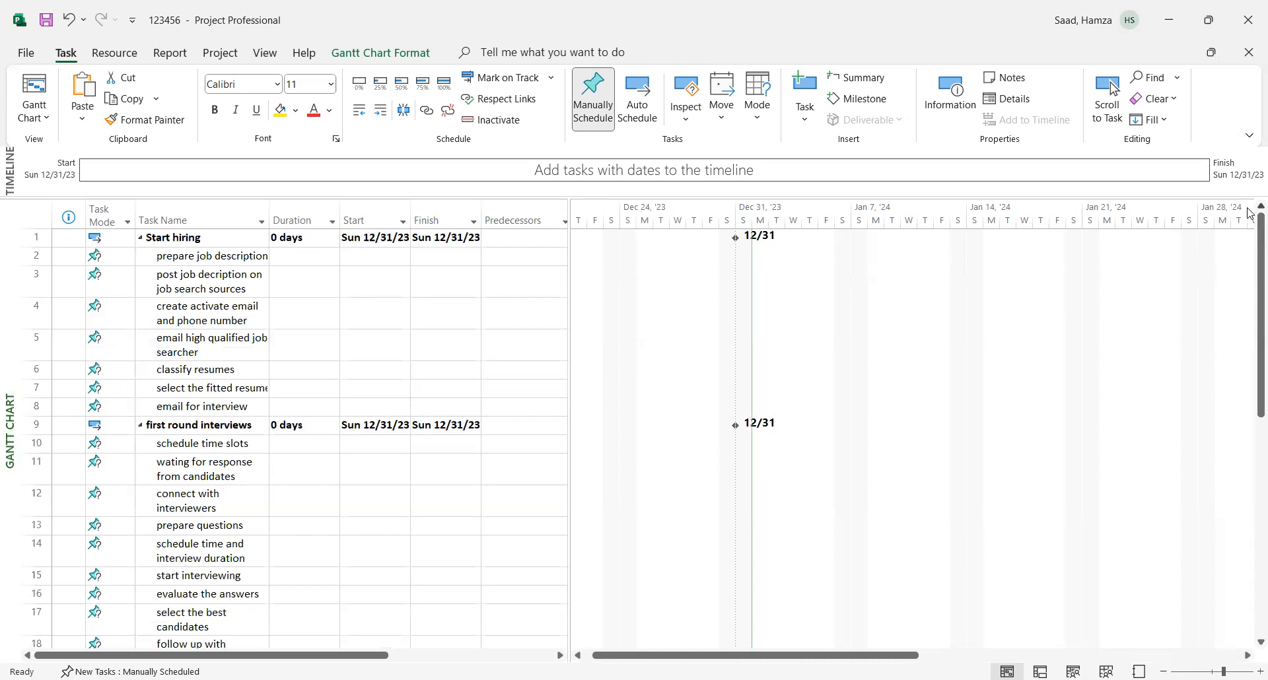
click(305, 245)
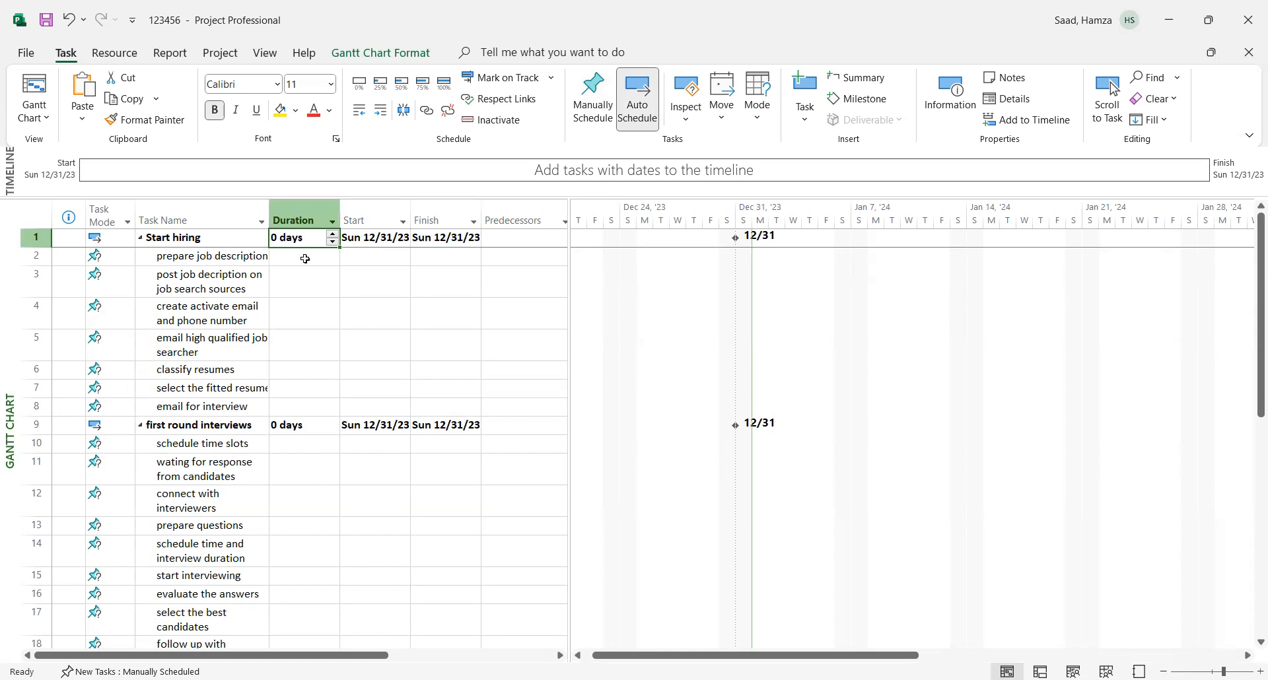
click(333, 235)
click(334, 234)
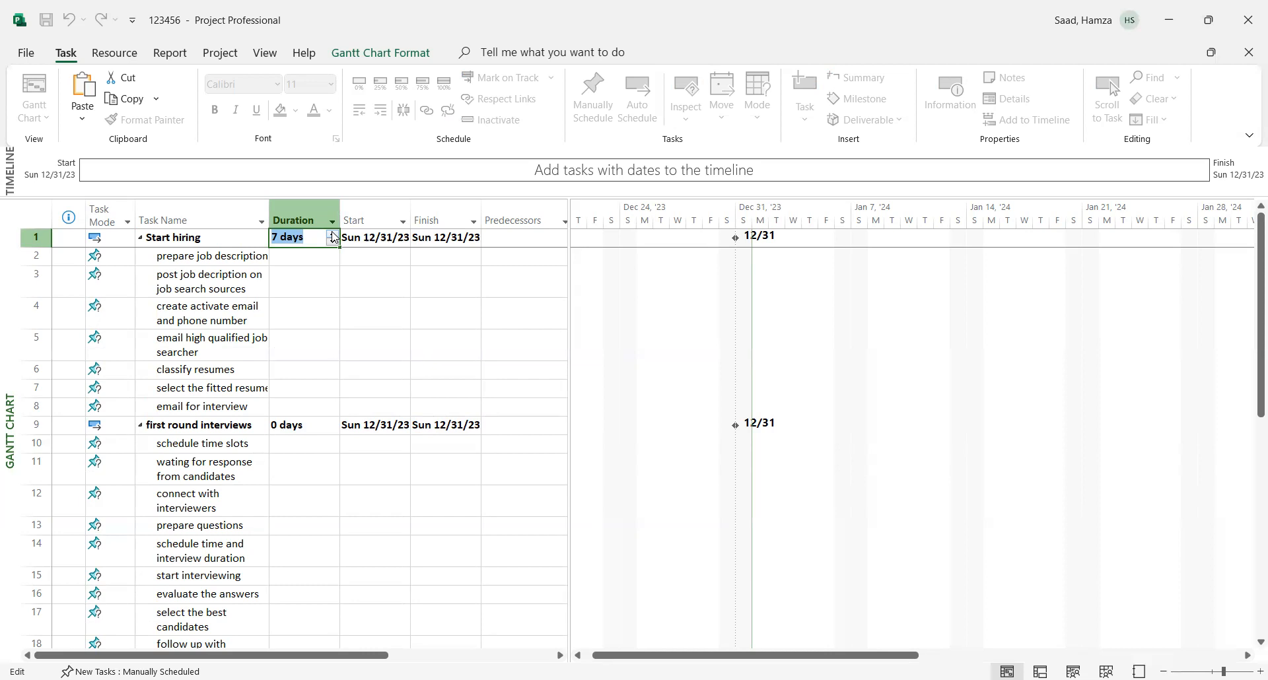
- Set the duration of the "first round interviews" summary task to 8 days
click(303, 425)
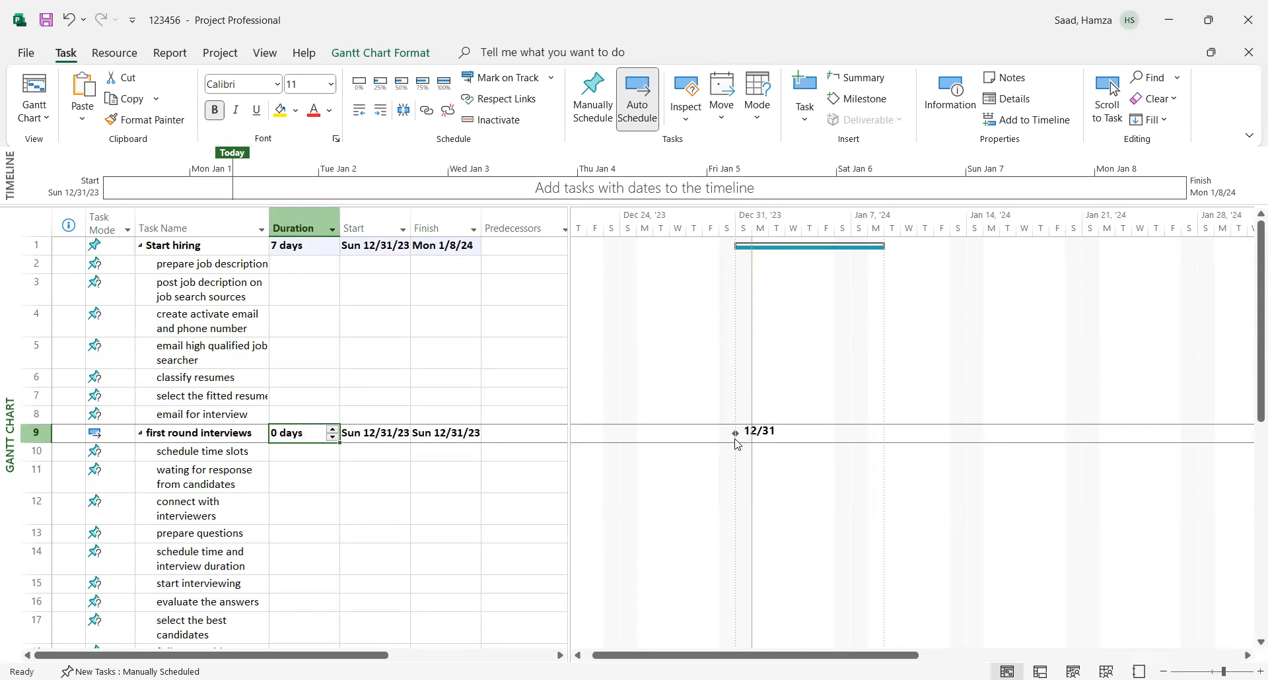
drag(1251, 368, 1251, 438)
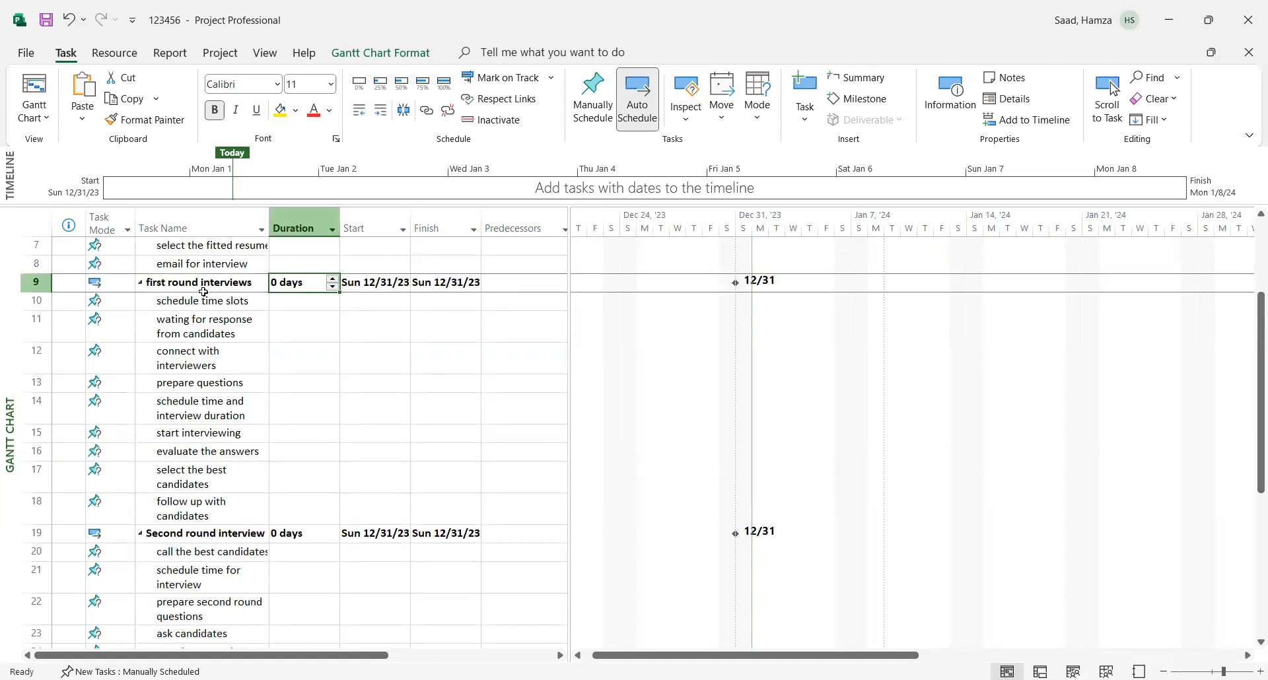
click(333, 279)
click(333, 279)
click(333, 279)
click(333, 278)
click(333, 280)
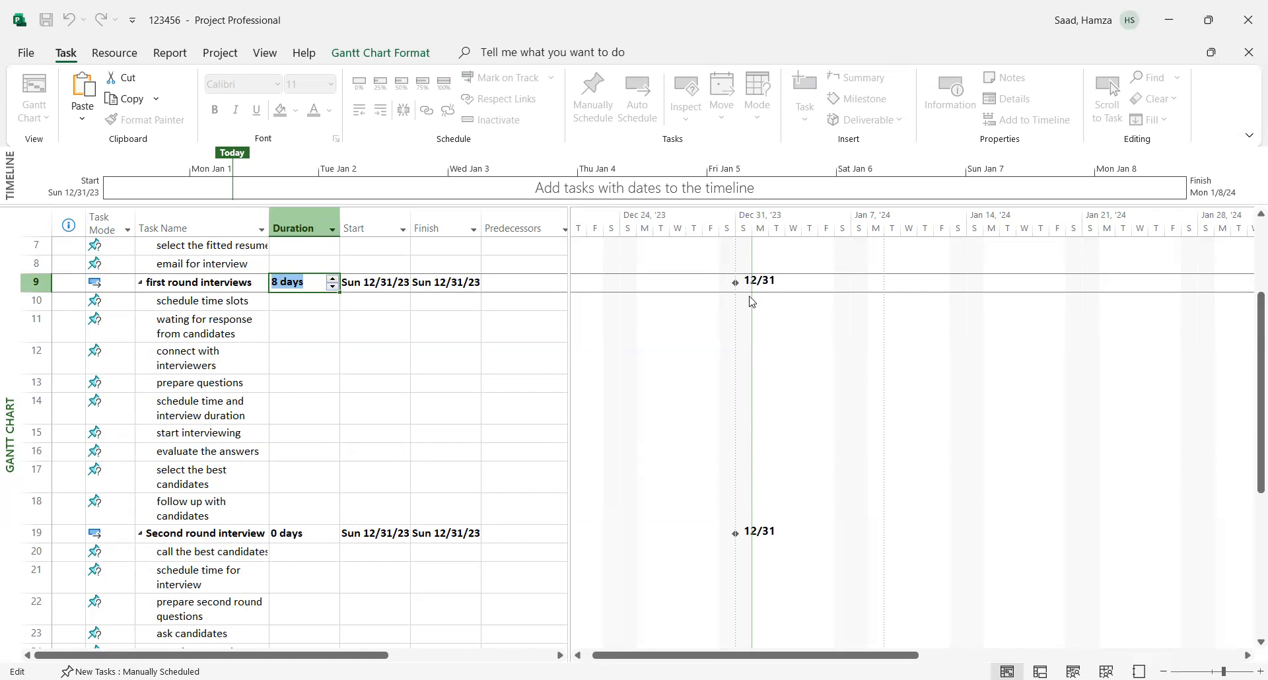
click(388, 308)
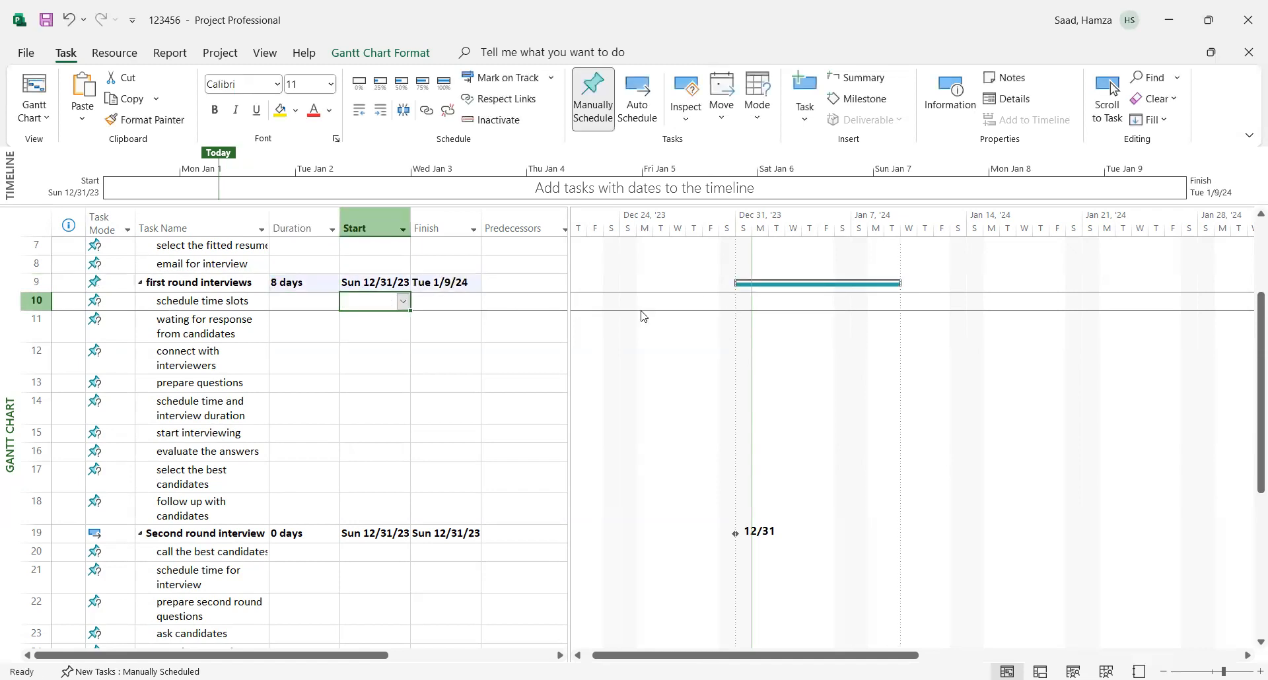
- Set the duration of the "Second round interview" summary task to 6 days
drag(1250, 377, 1255, 482)
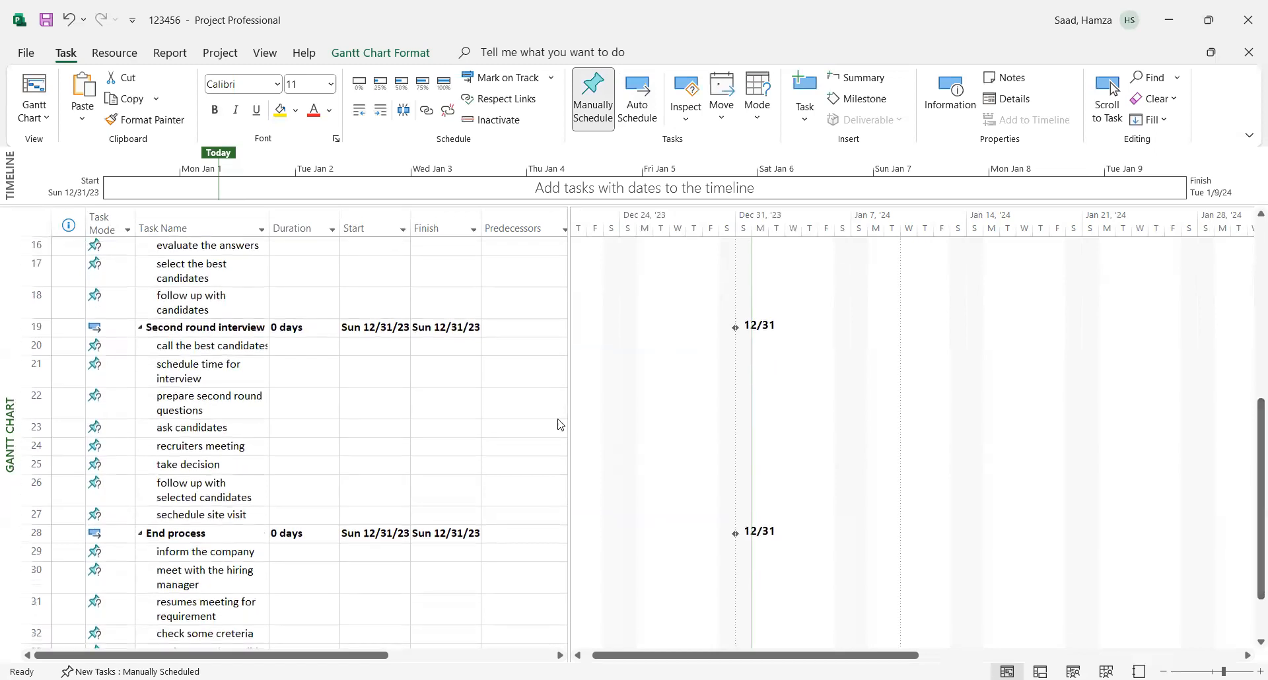
click(317, 329)
click(333, 324)
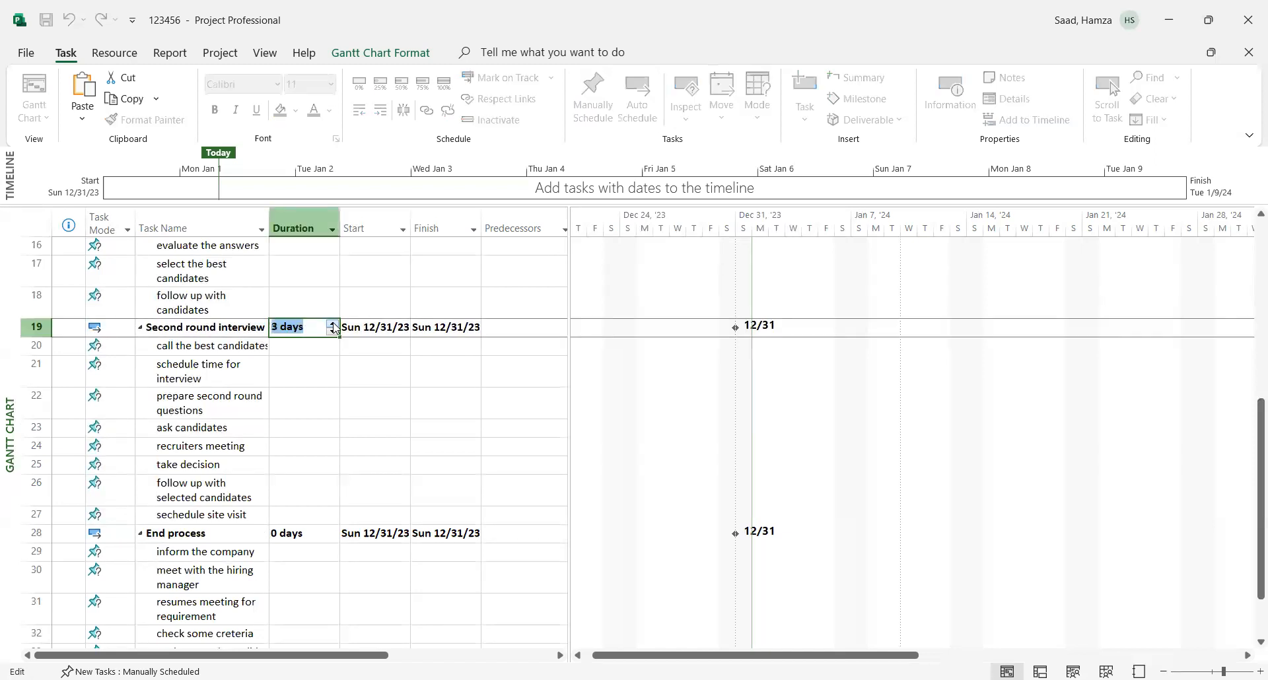
click(320, 430)
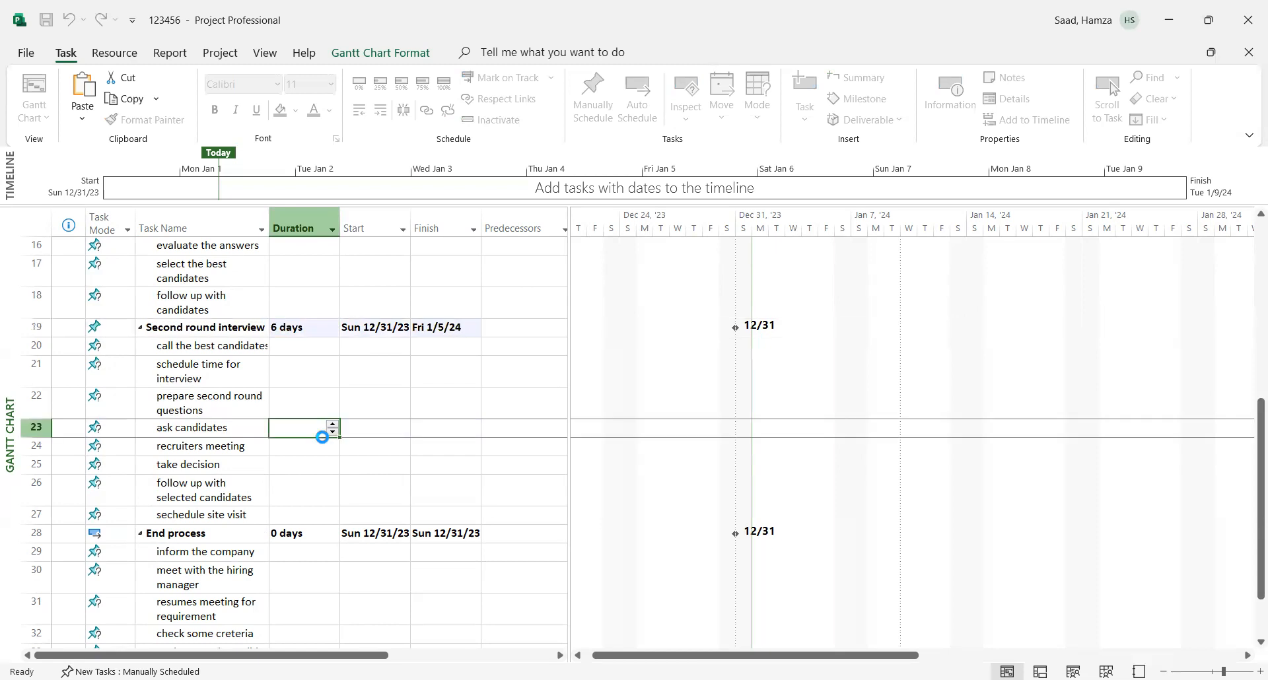
- Set the duration of the "End process" summary task to 8 days
click(301, 531)
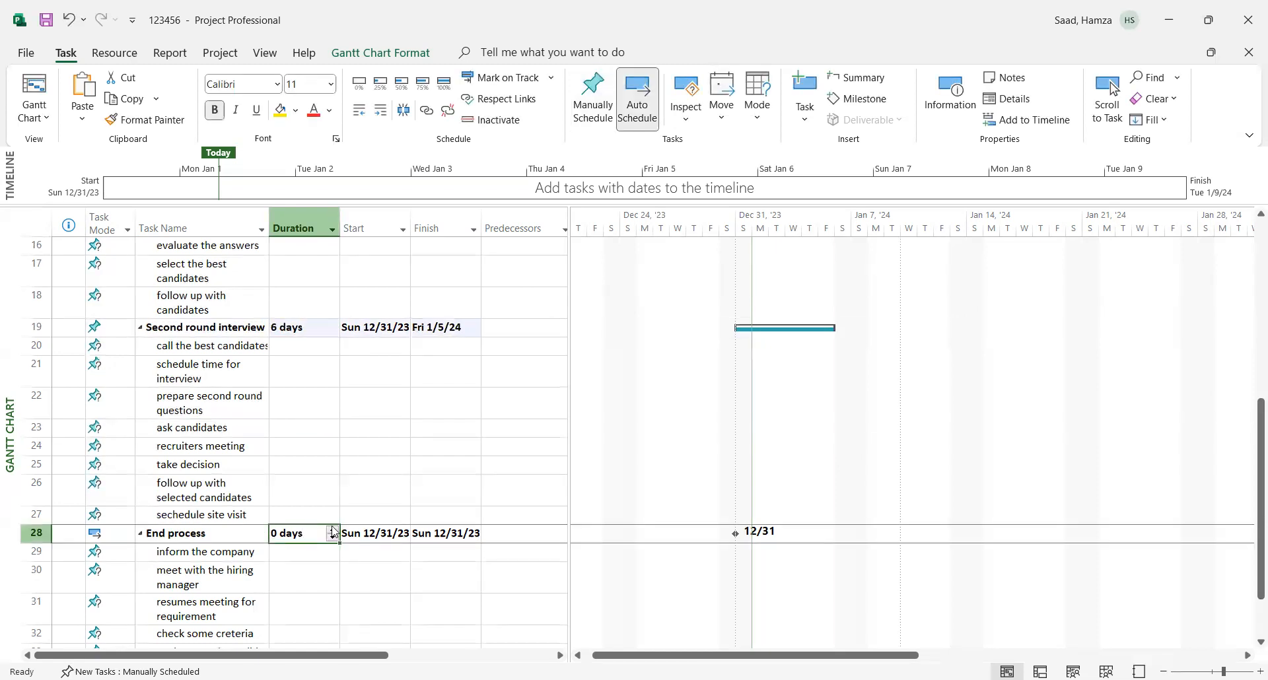
double_click(333, 530)
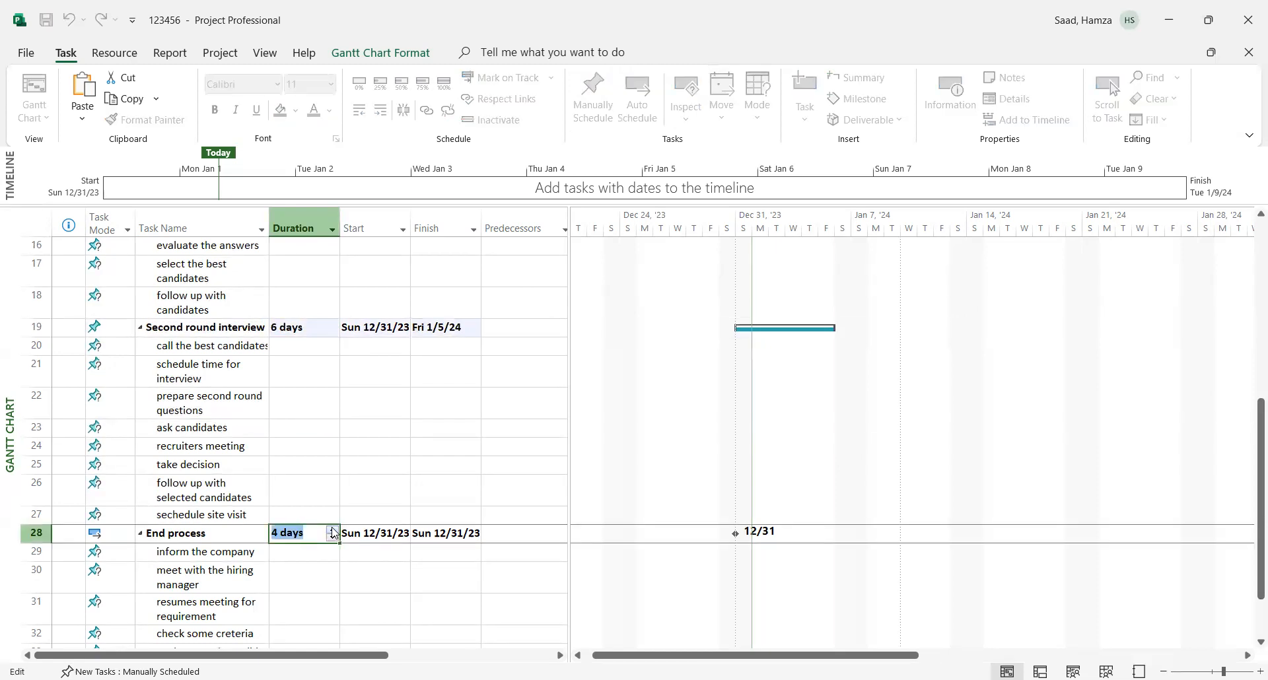
click(308, 584)
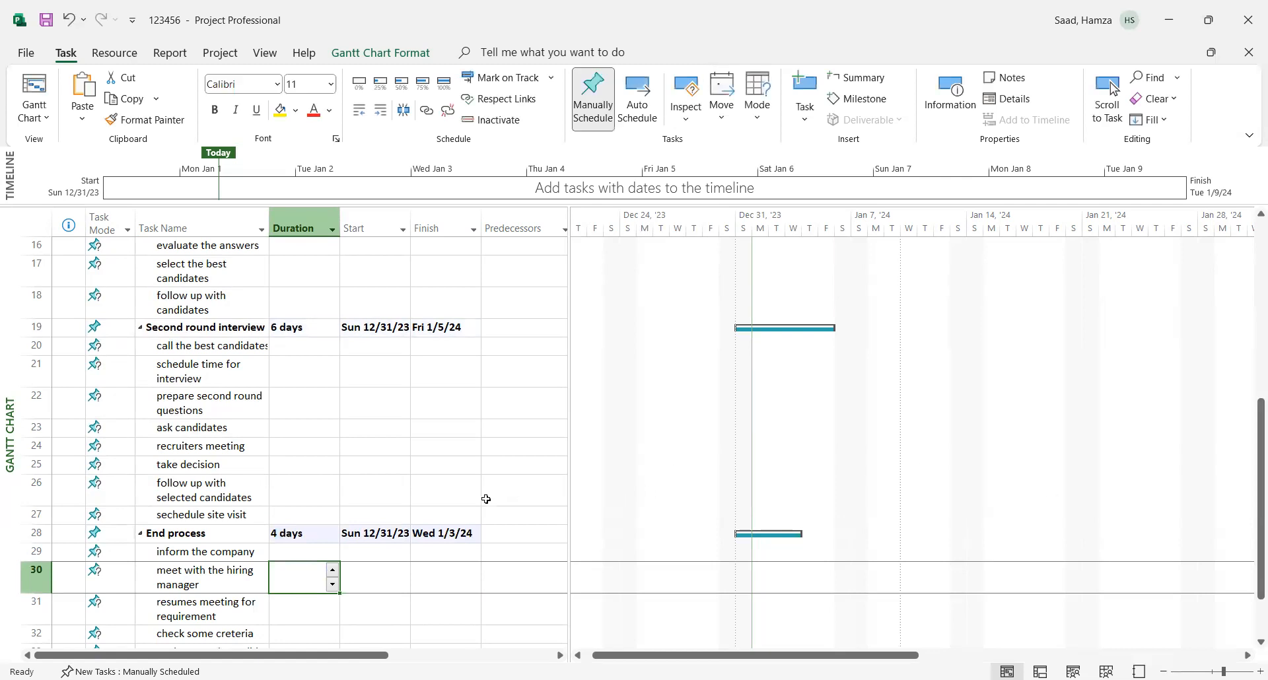
click(303, 534)
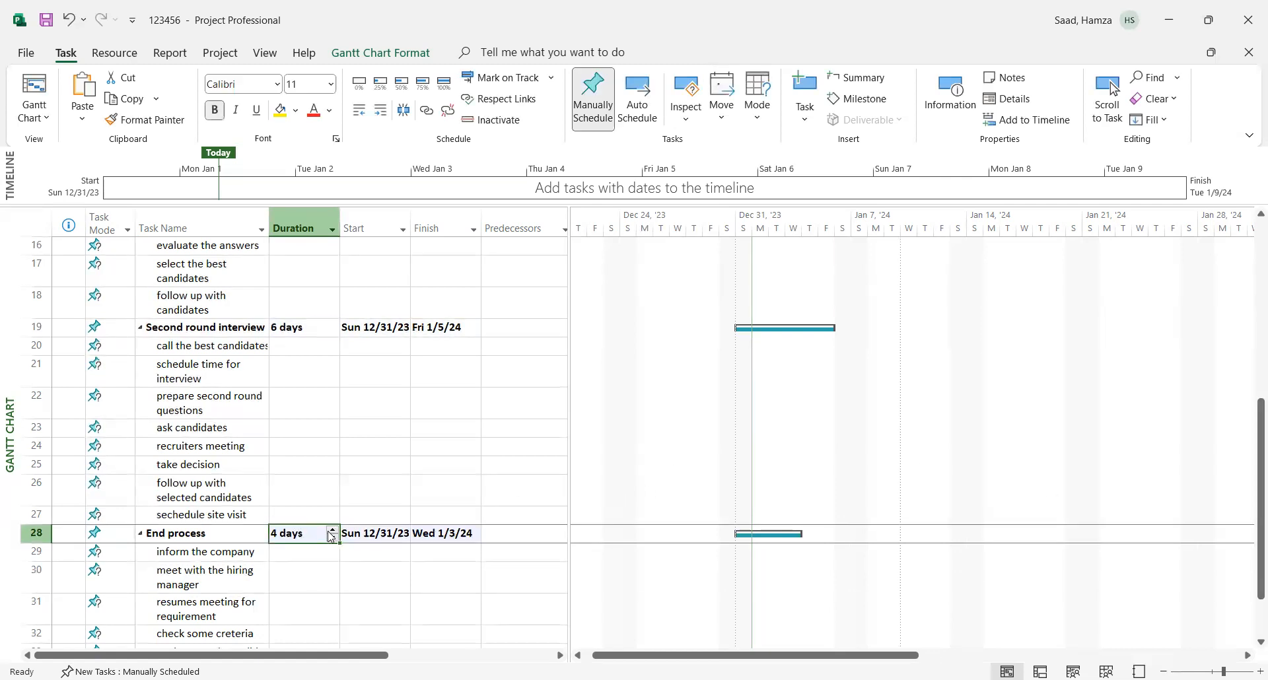
double_click(333, 530)
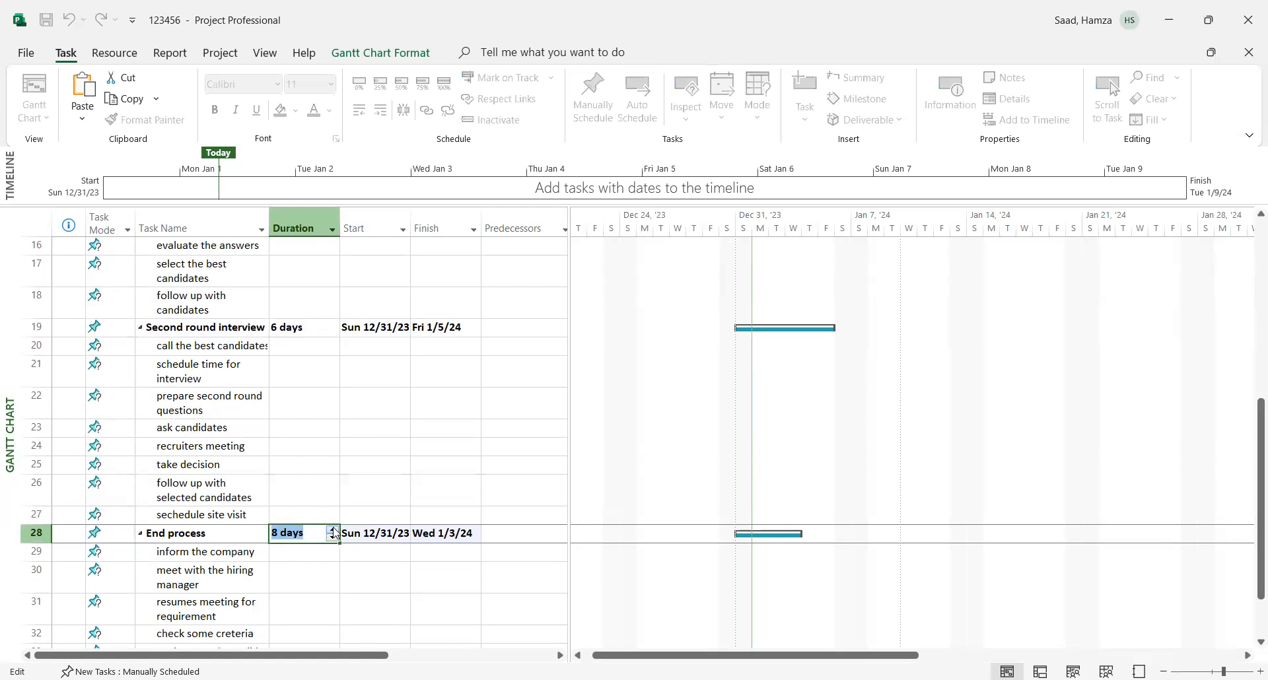
click(294, 565)
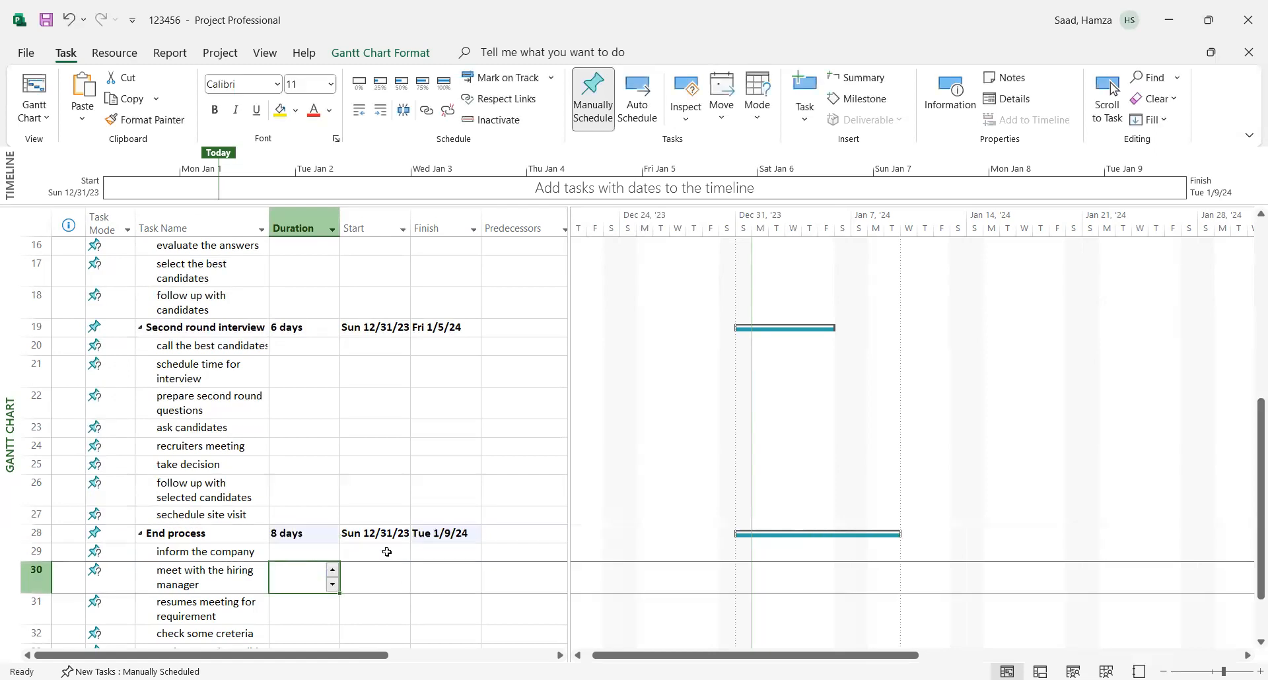
- Set the start date of the "first round interviews" summary task to Tuesday, January 9, 2024
drag(1251, 555, 1250, 323)
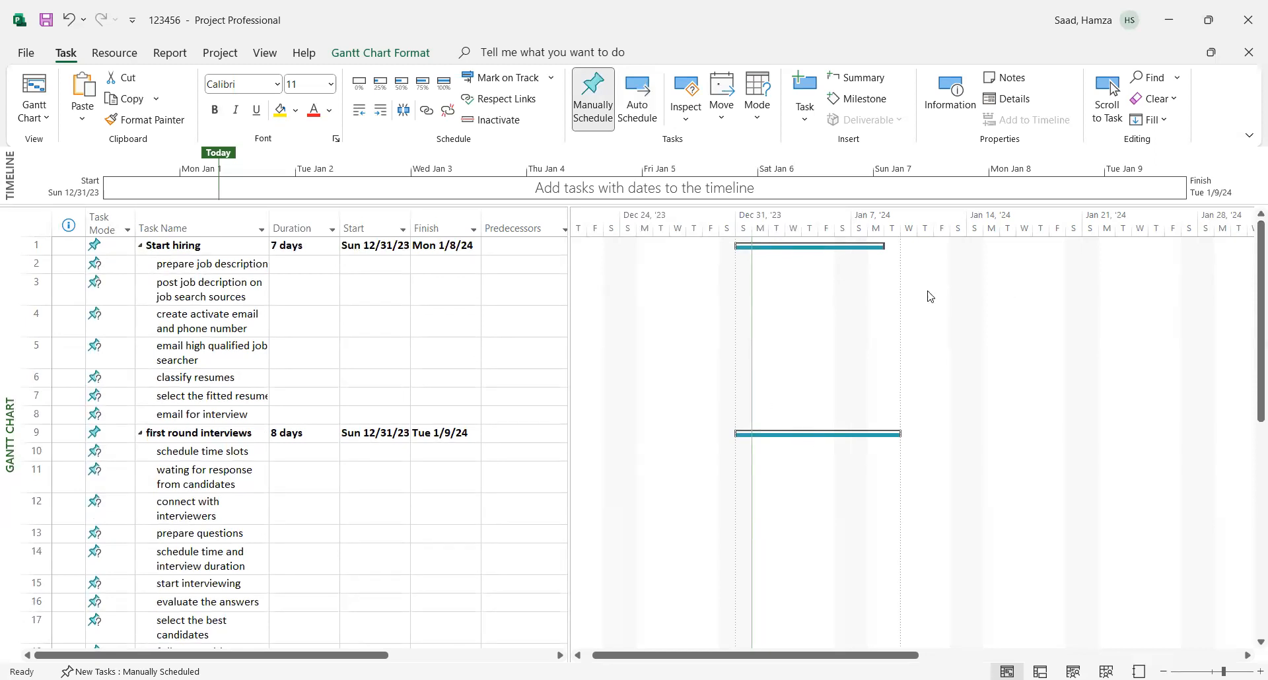
drag(1251, 360, 1251, 332)
click(370, 435)
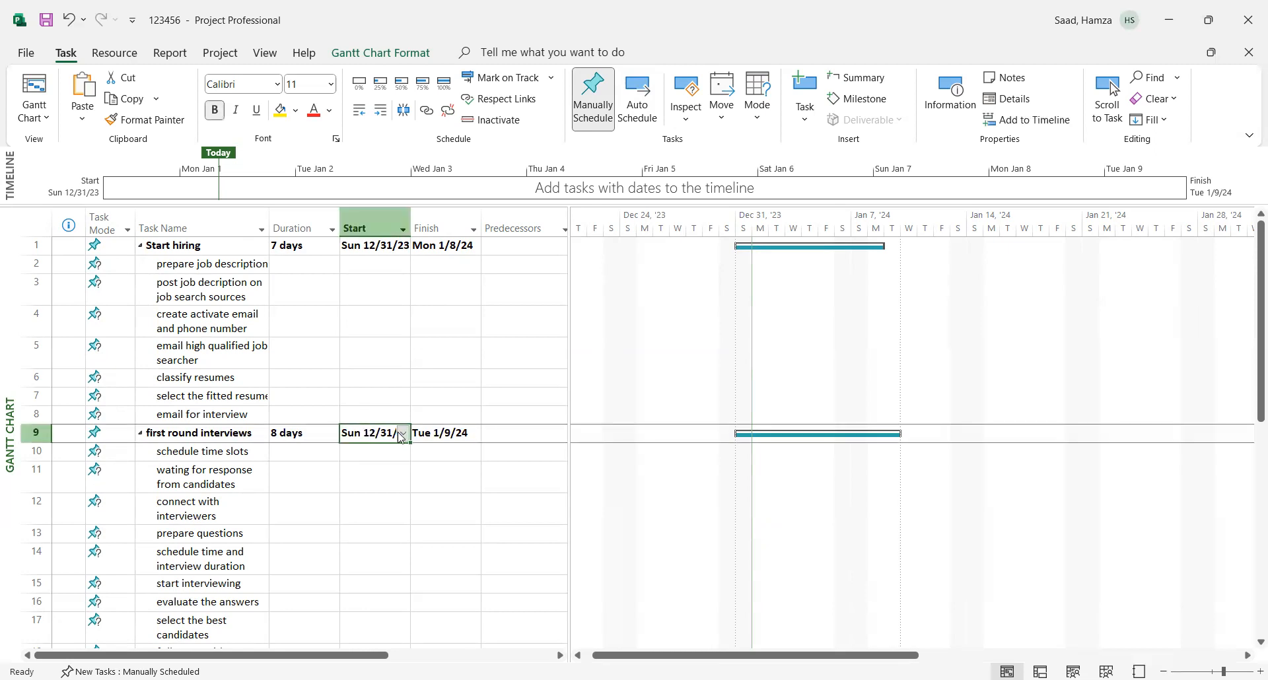
click(401, 434)
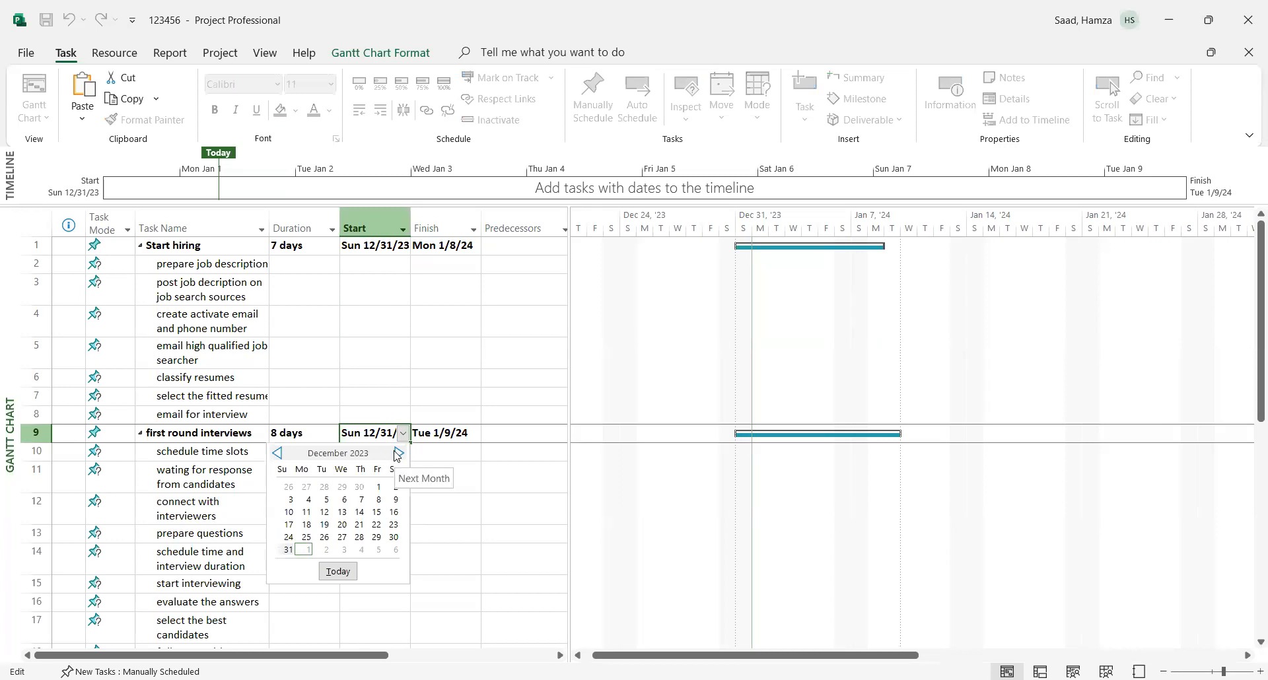
click(398, 455)
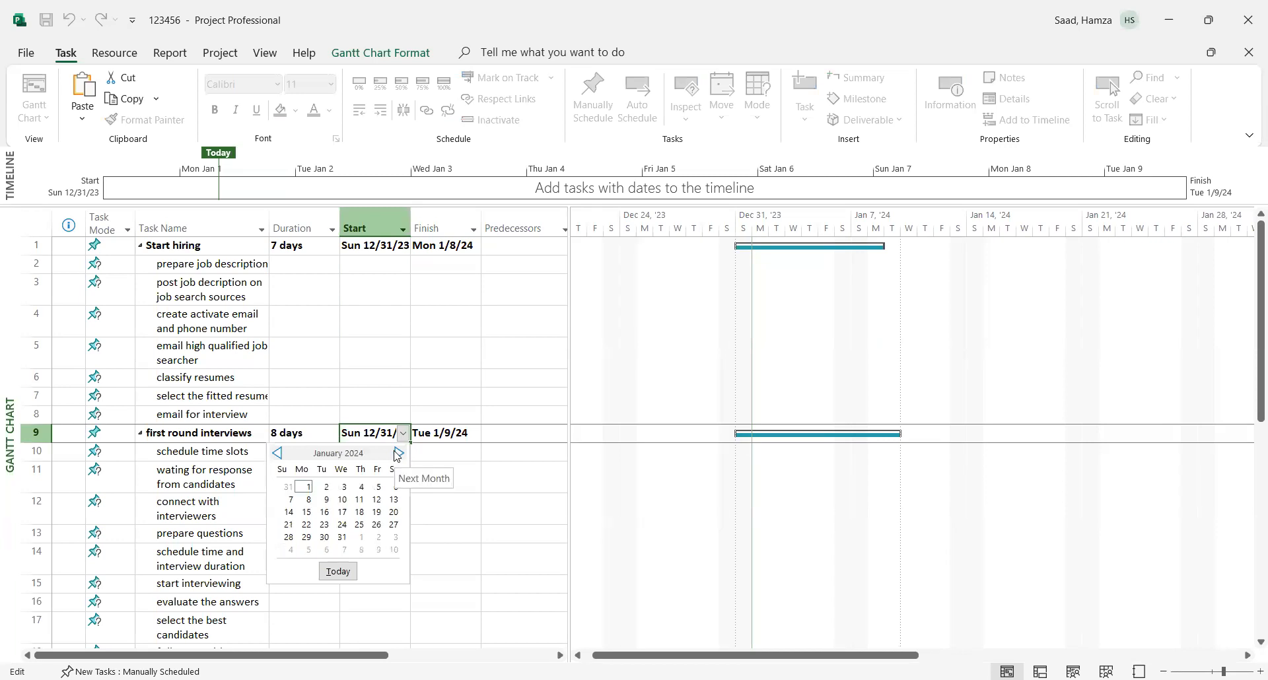
click(326, 500)
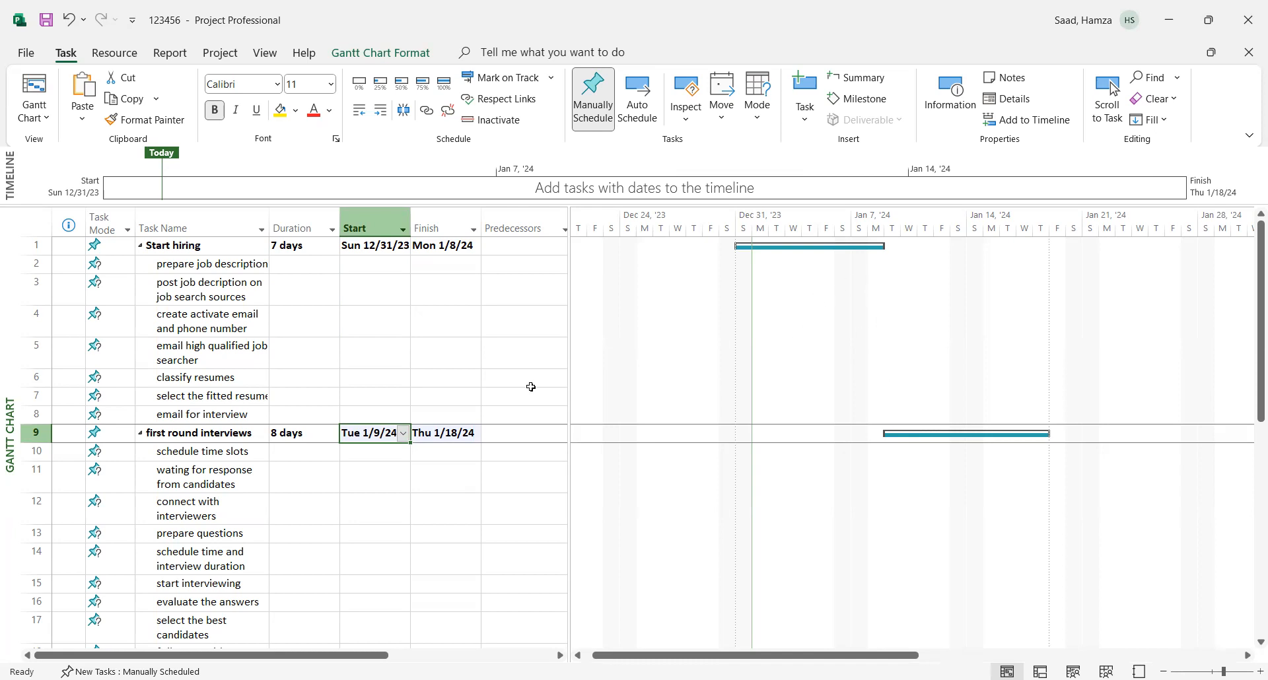
- Set the start date of the "Second round interview" summary task to Friday, January 19, 2024
drag(1250, 376, 1249, 491)
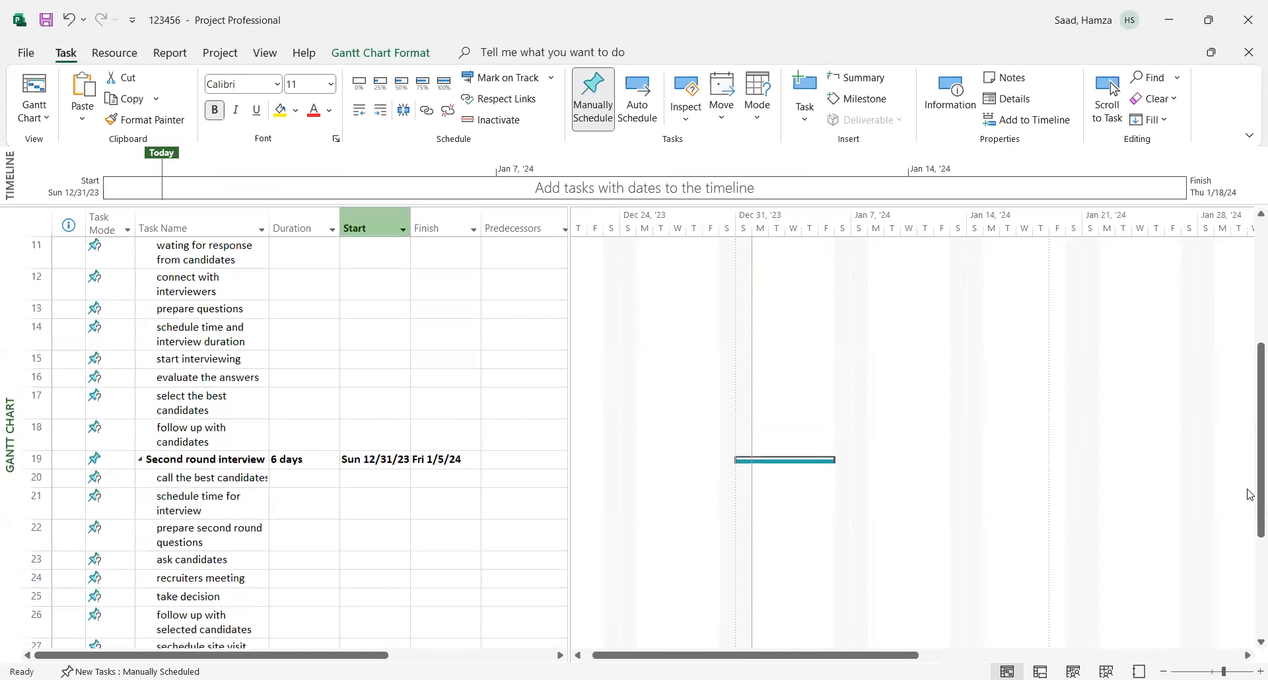
click(375, 459)
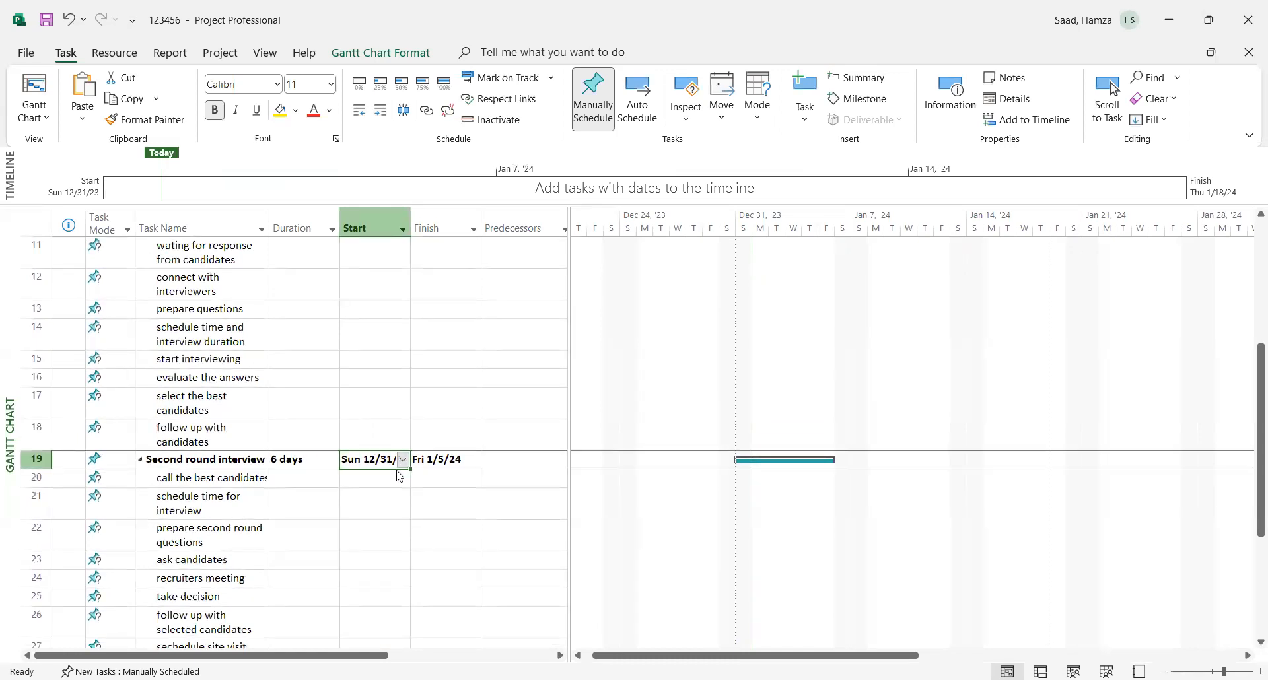
click(402, 461)
click(398, 480)
click(382, 541)
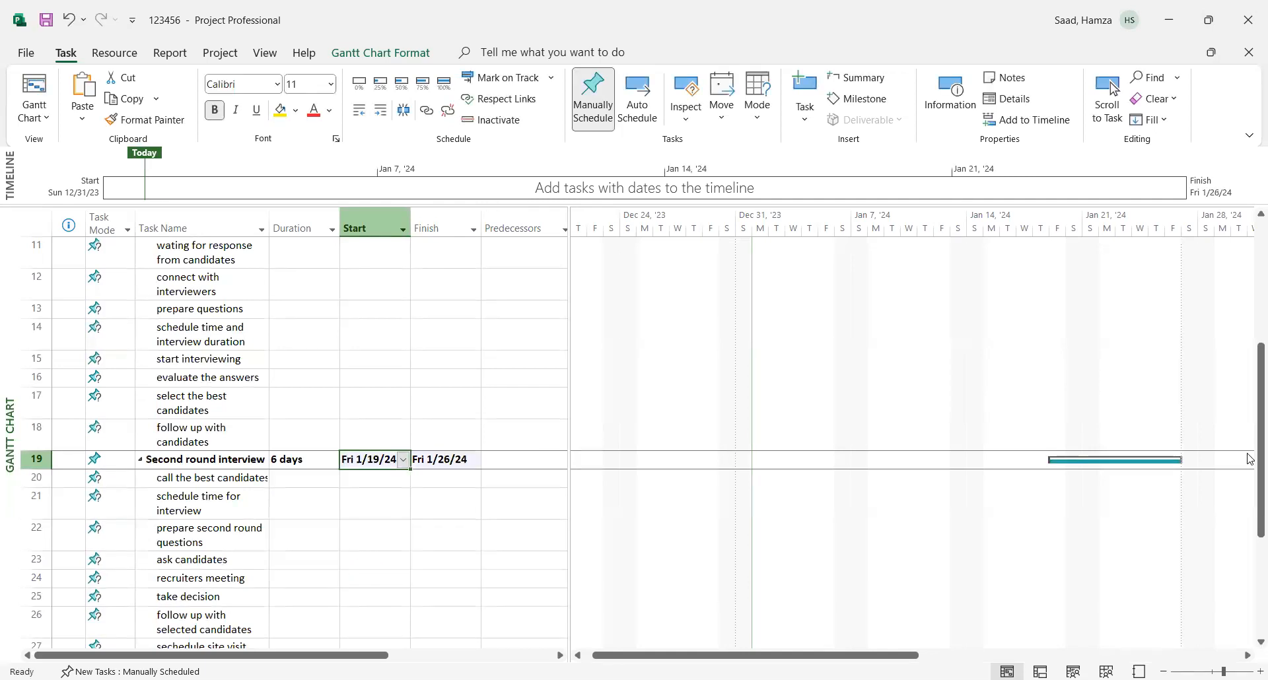
- Set the start date of the "End process" summary task to Saturday, January 27, 2024
drag(1250, 458, 1251, 526)
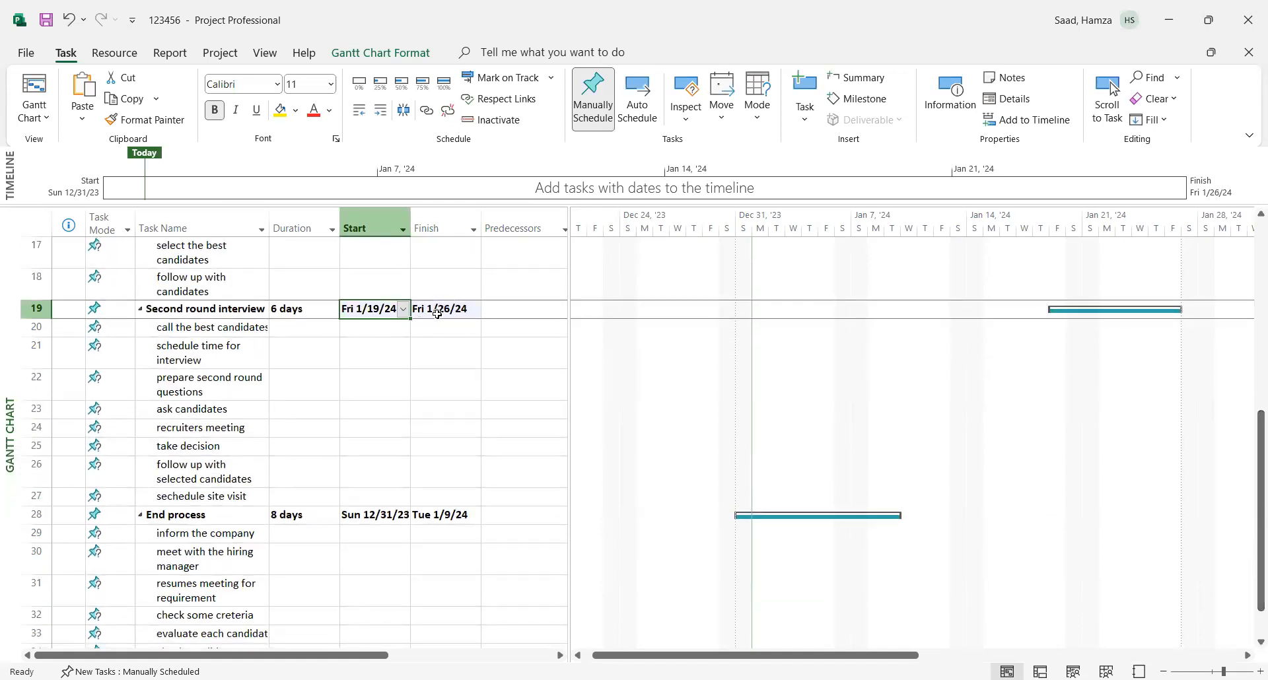
click(371, 516)
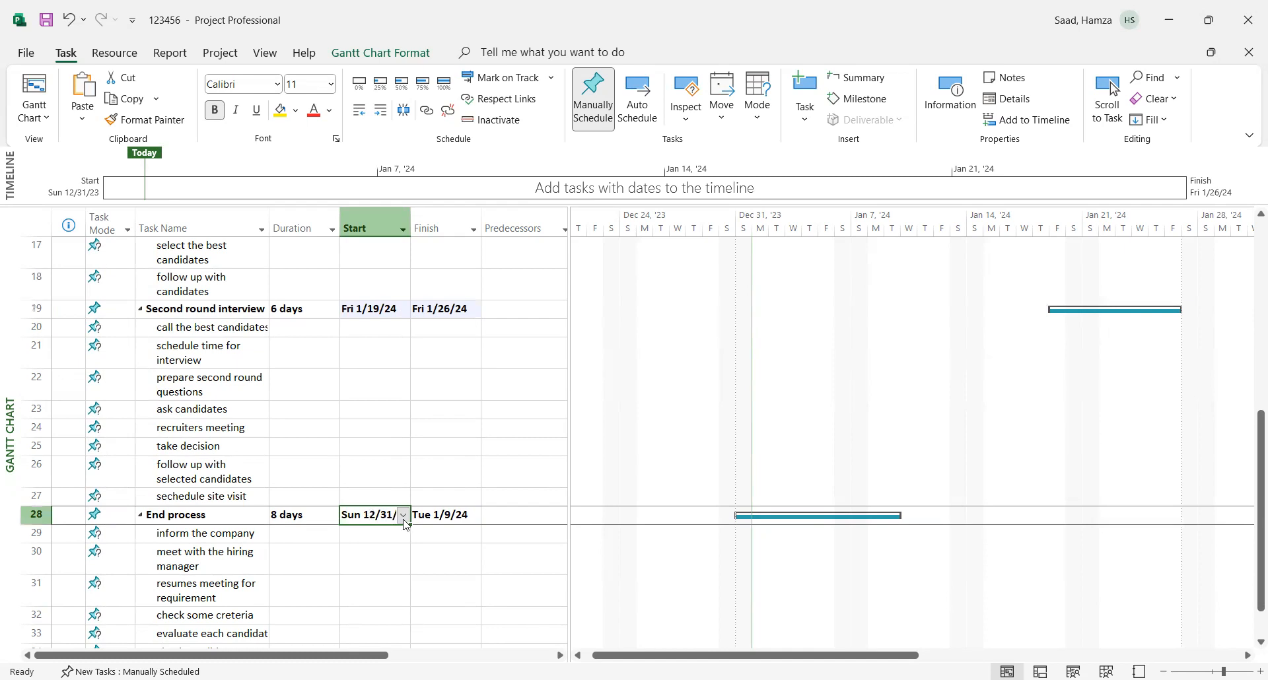
click(403, 516)
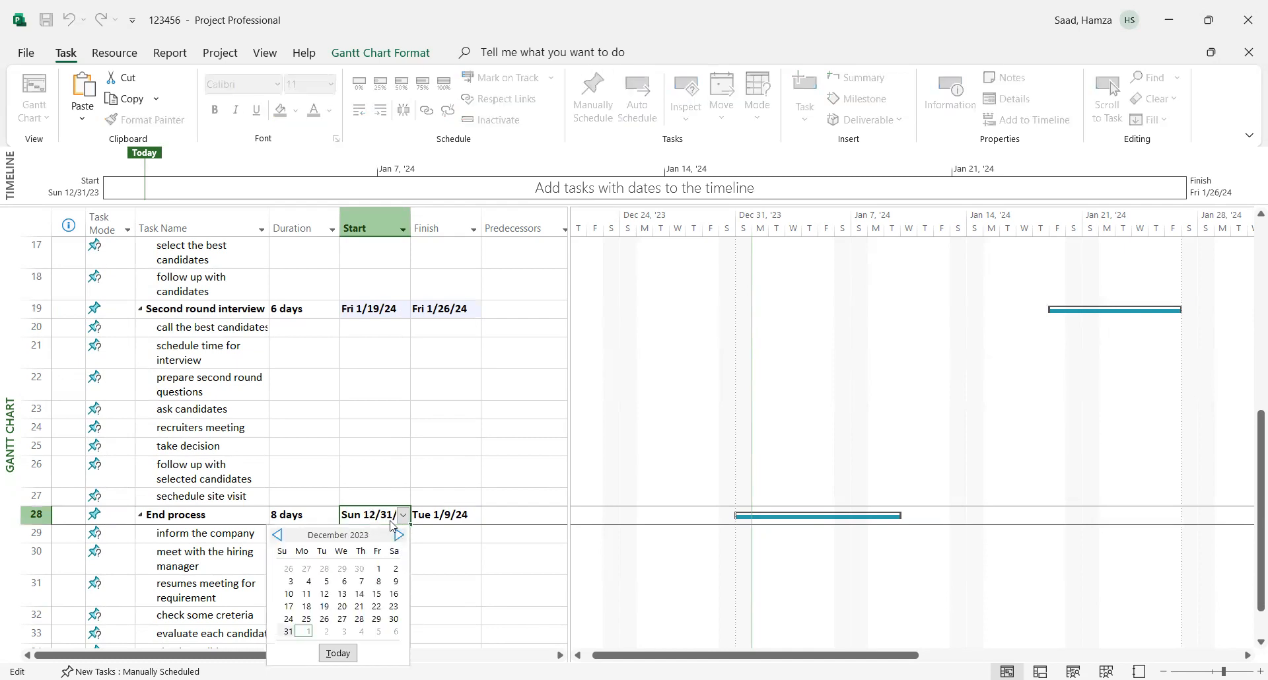
click(399, 536)
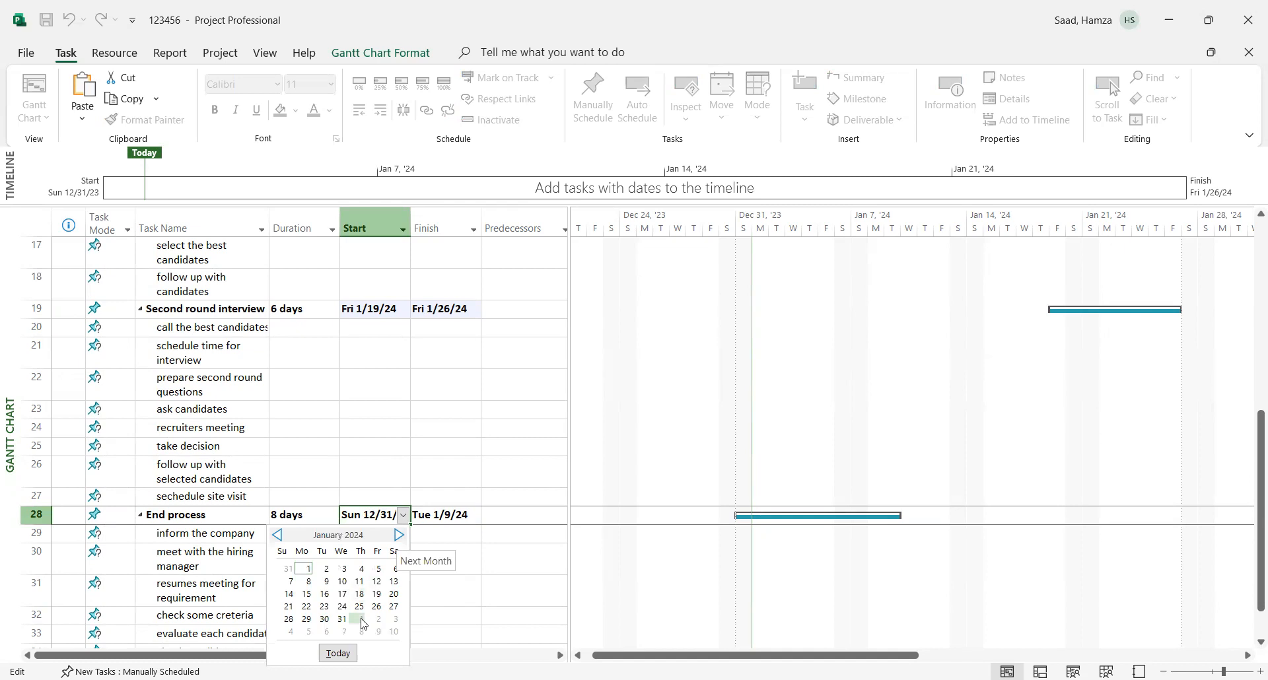
click(395, 607)
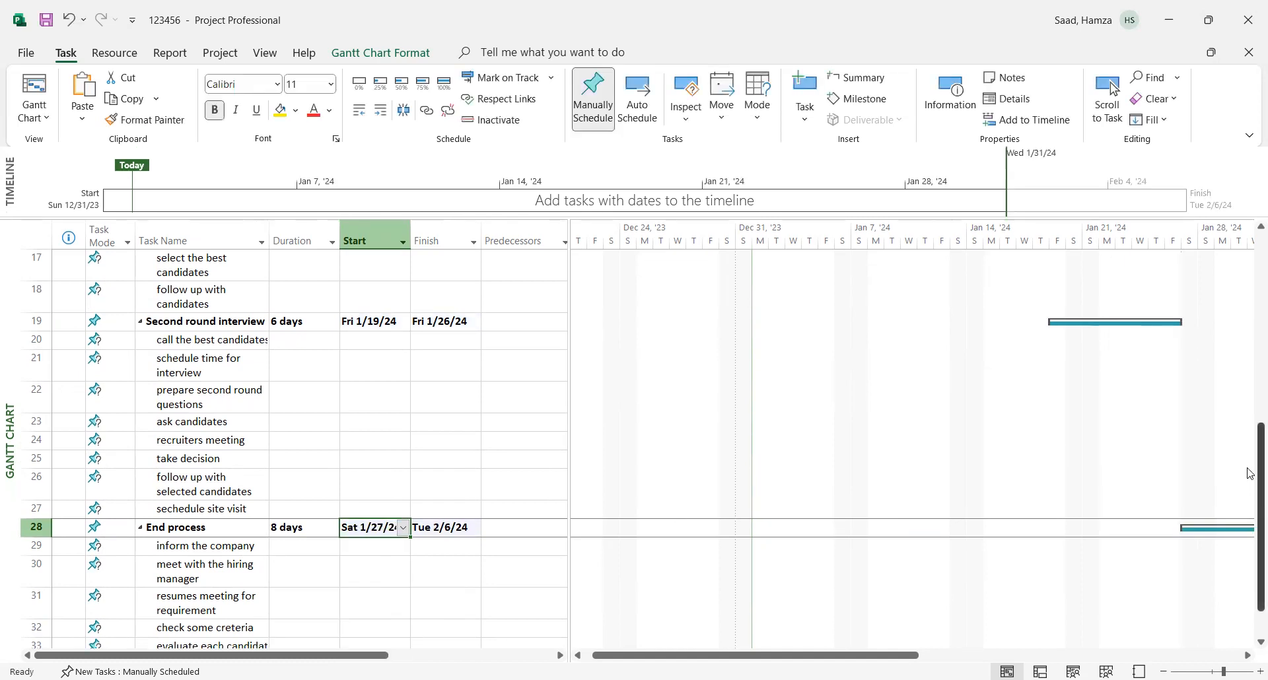
scroll(1249, 521, down, 1)
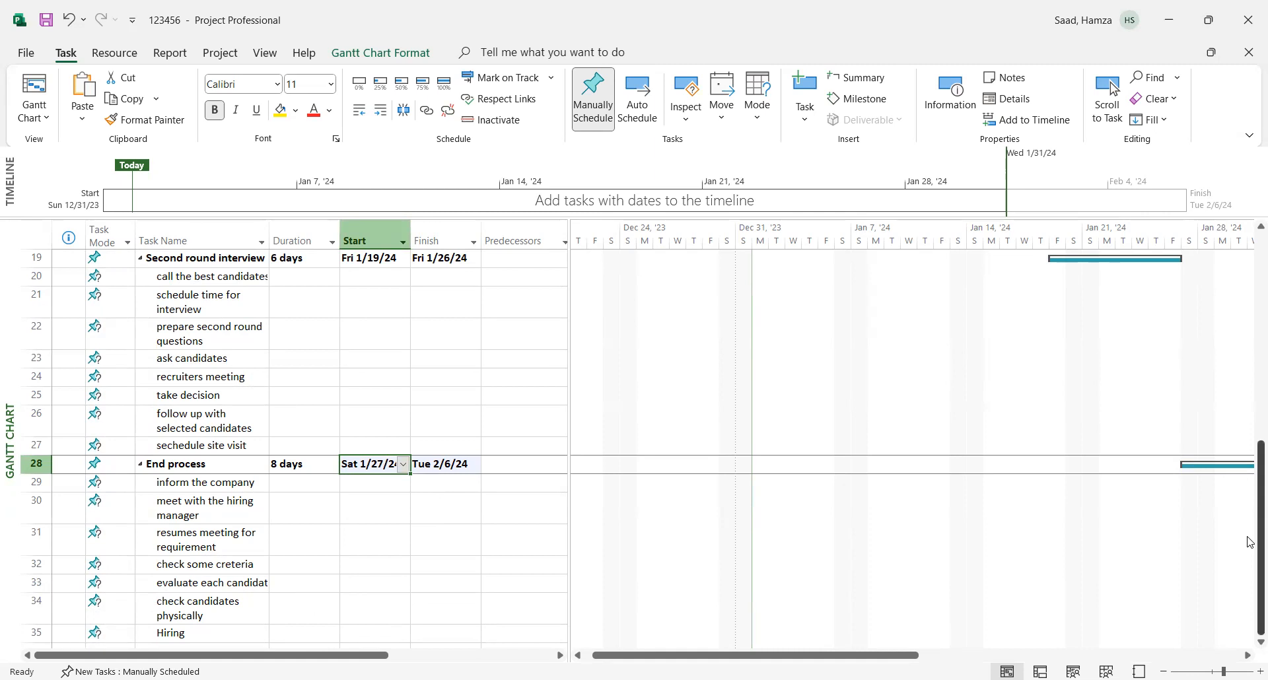
drag(1249, 542, 1250, 277)
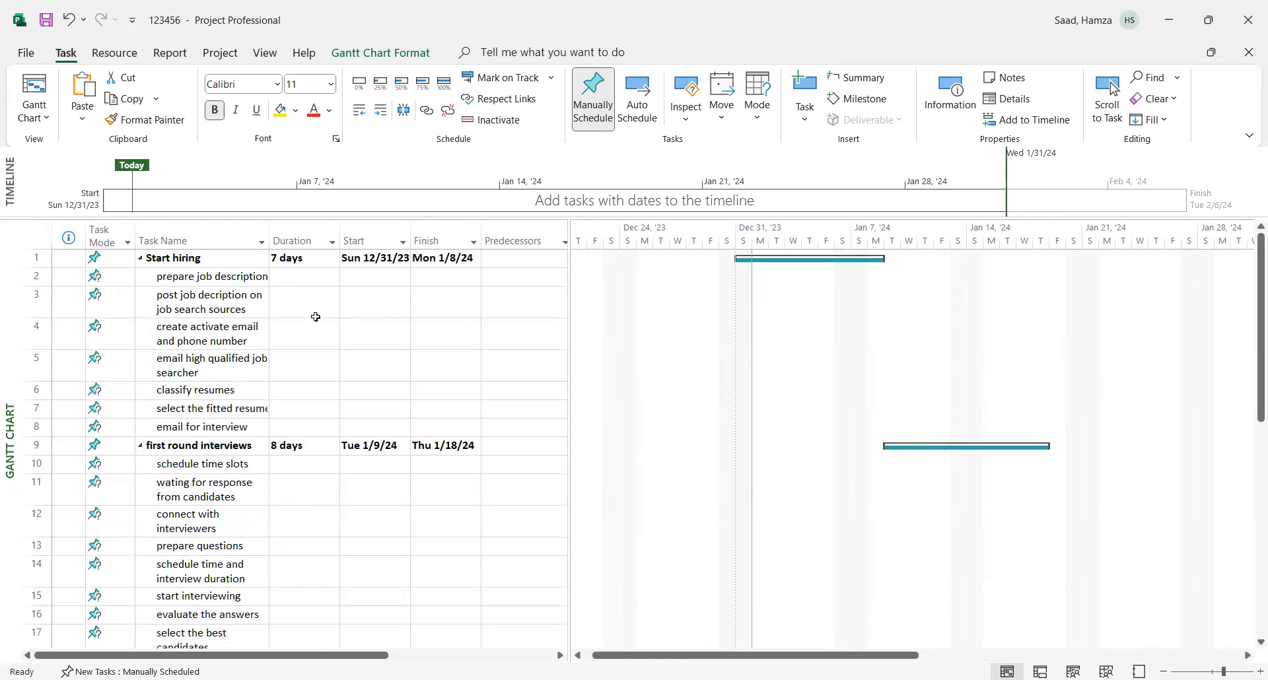
click(299, 278)
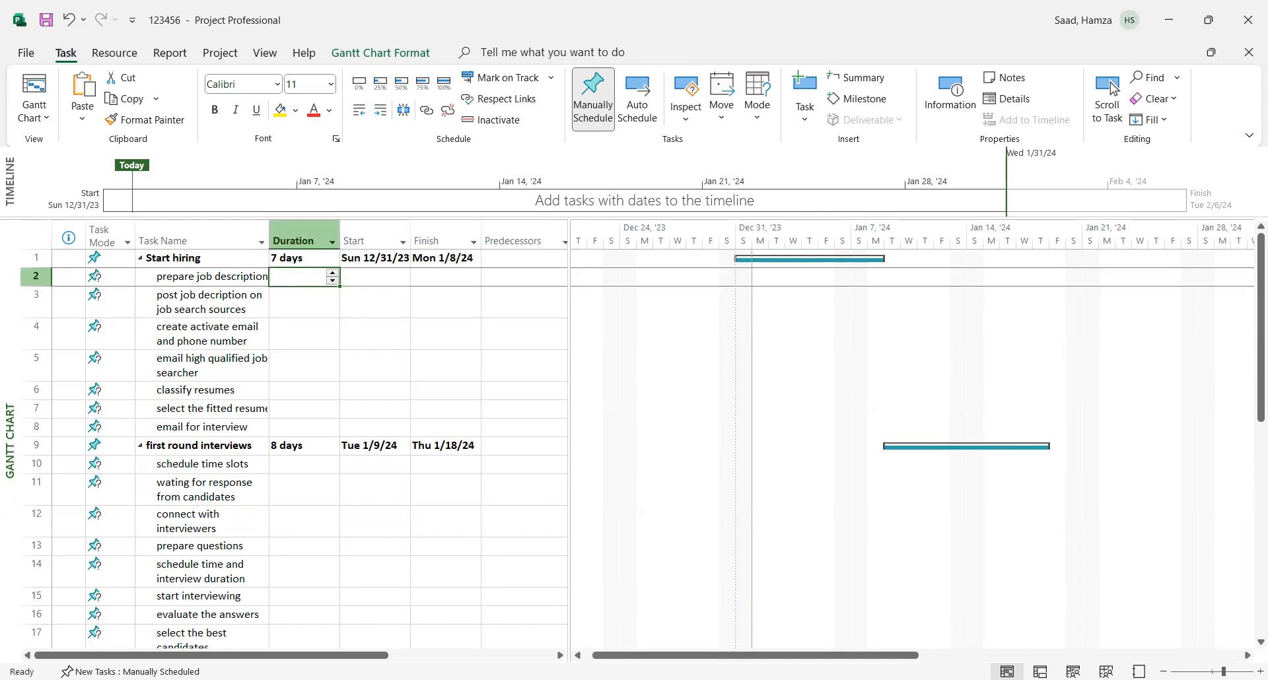
double_click(190, 428)
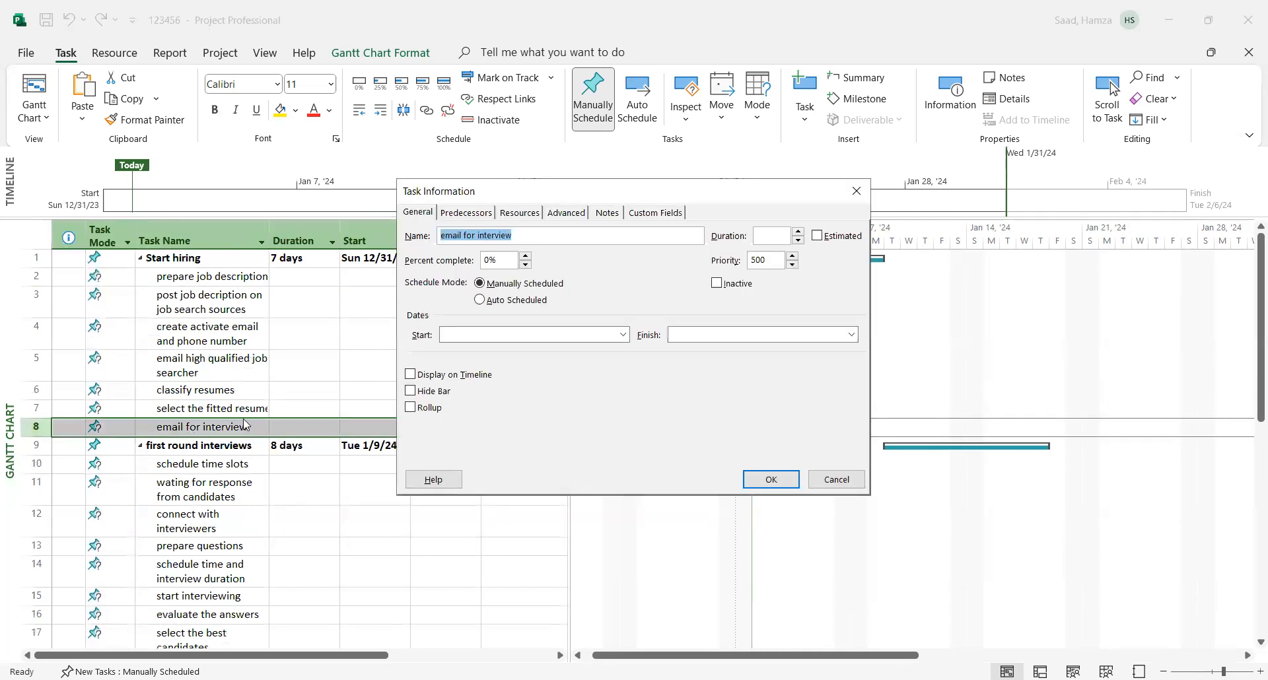
click(575, 213)
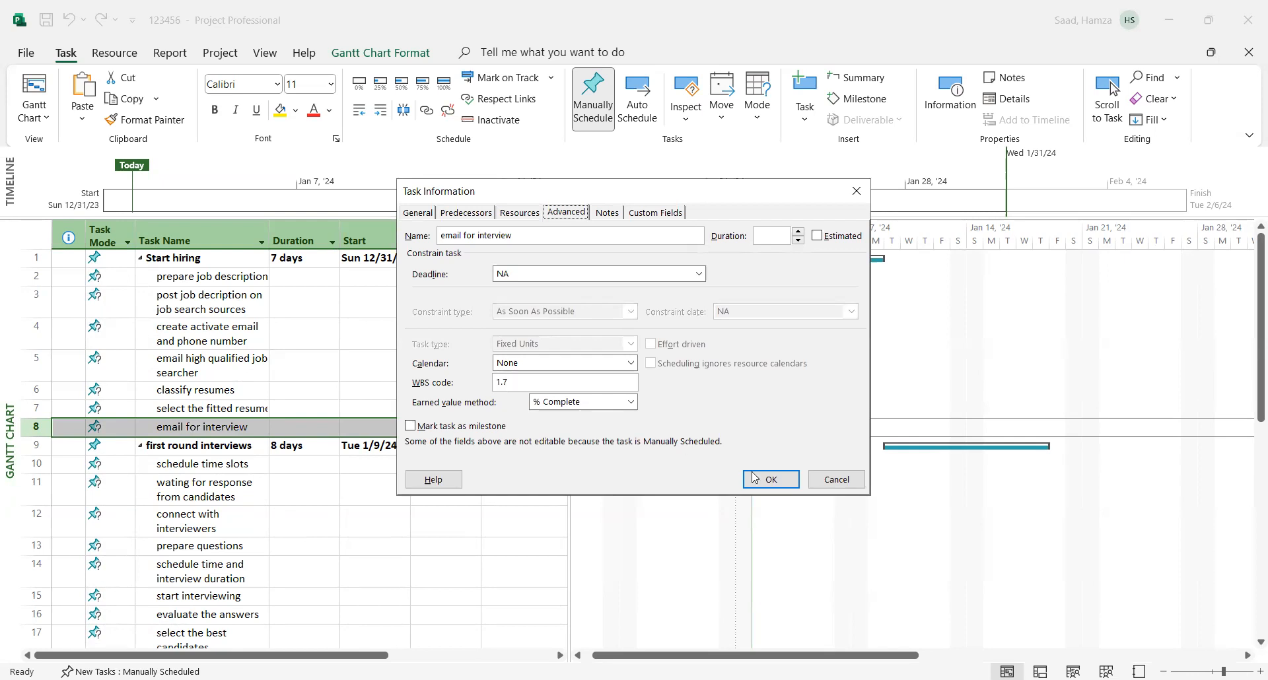
click(857, 484)
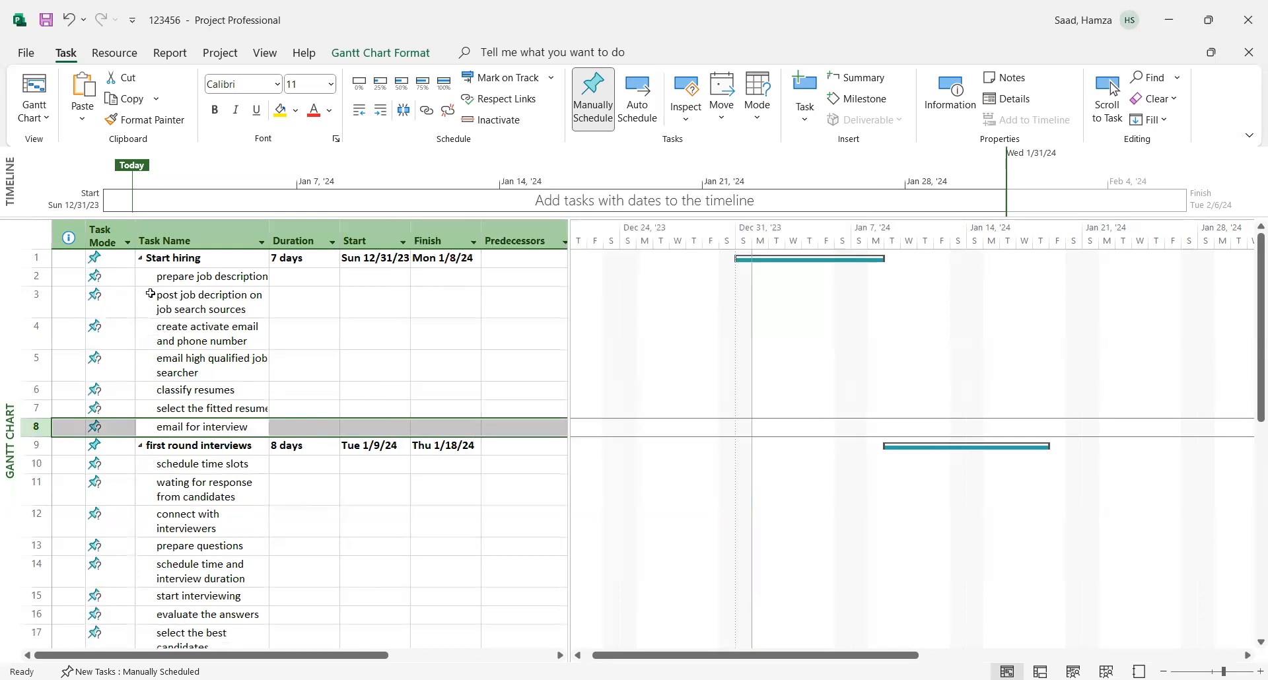
- Set a duration of 1 day for each "Start hiring" subtask, from "prepare job description" to "email for interview", dismissing the Planning Wizard tips
click(302, 278)
text(1)
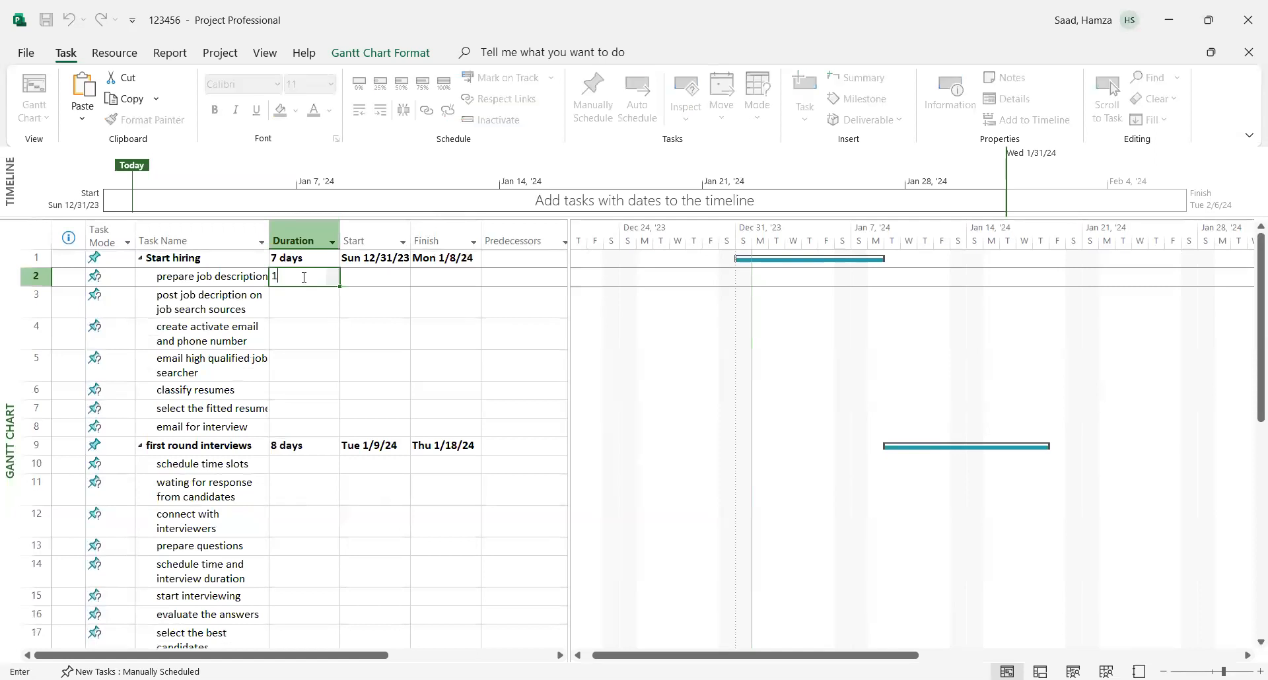
key(Return)
text(1)
key(Return)
text(1)
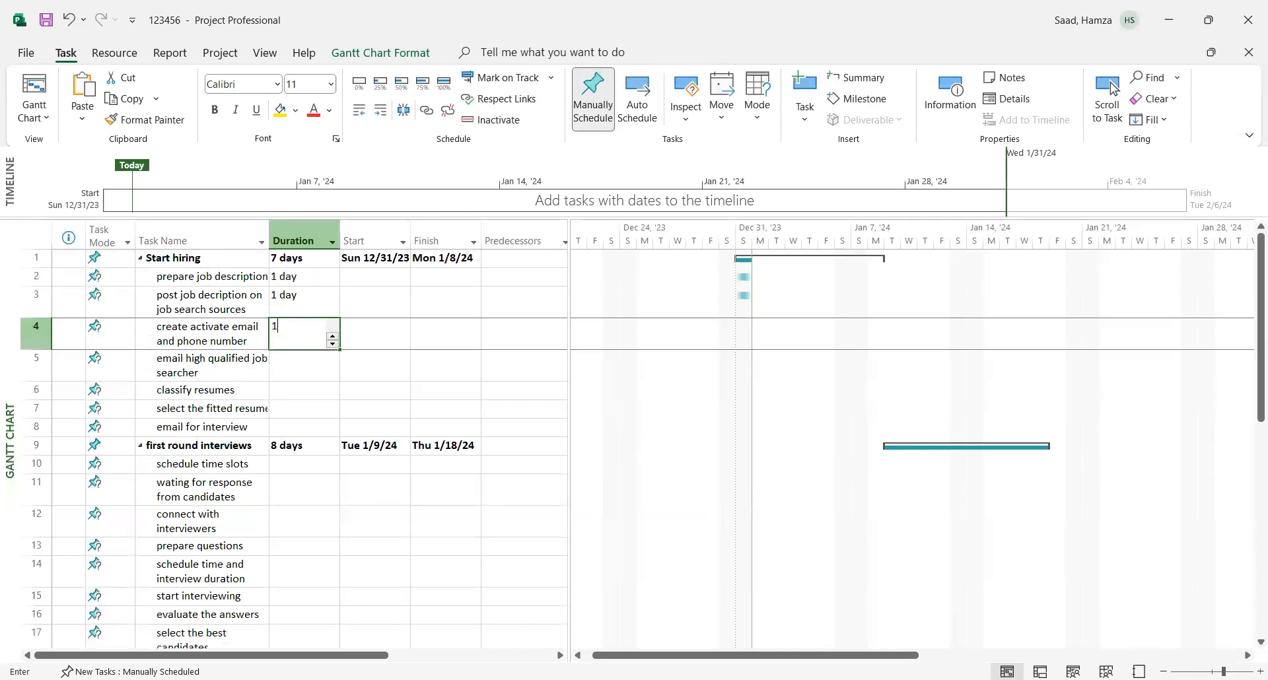
key(Return)
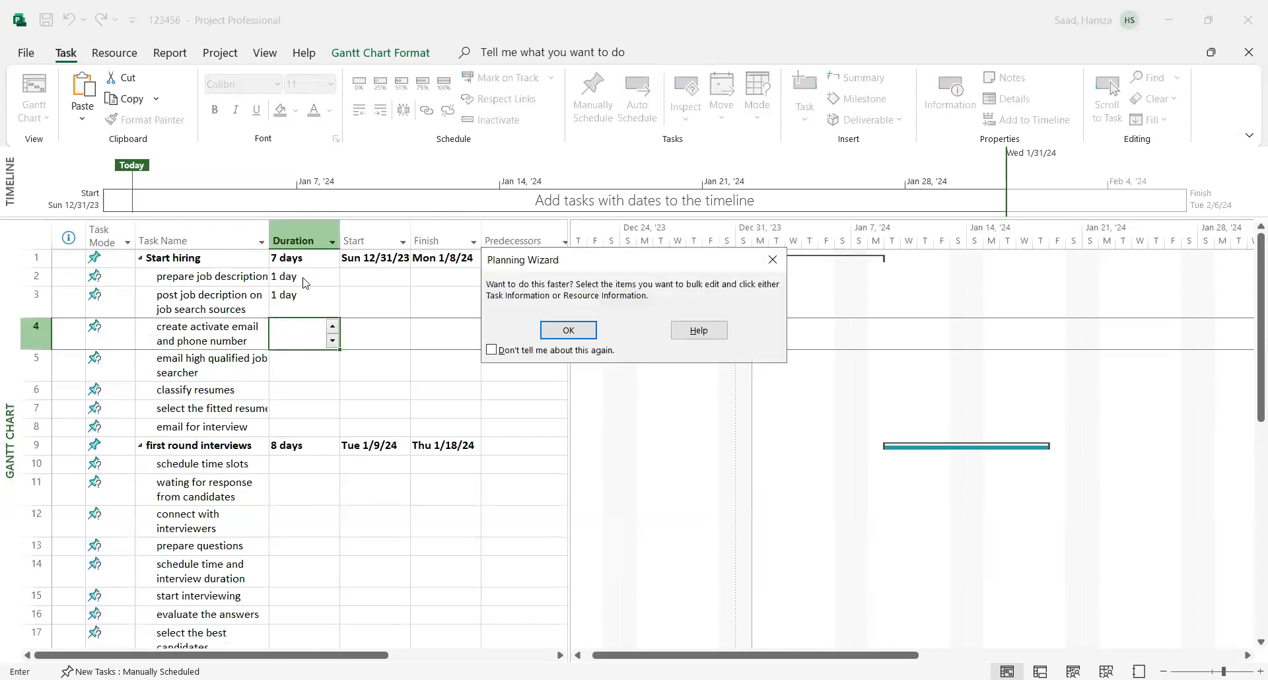
click(570, 330)
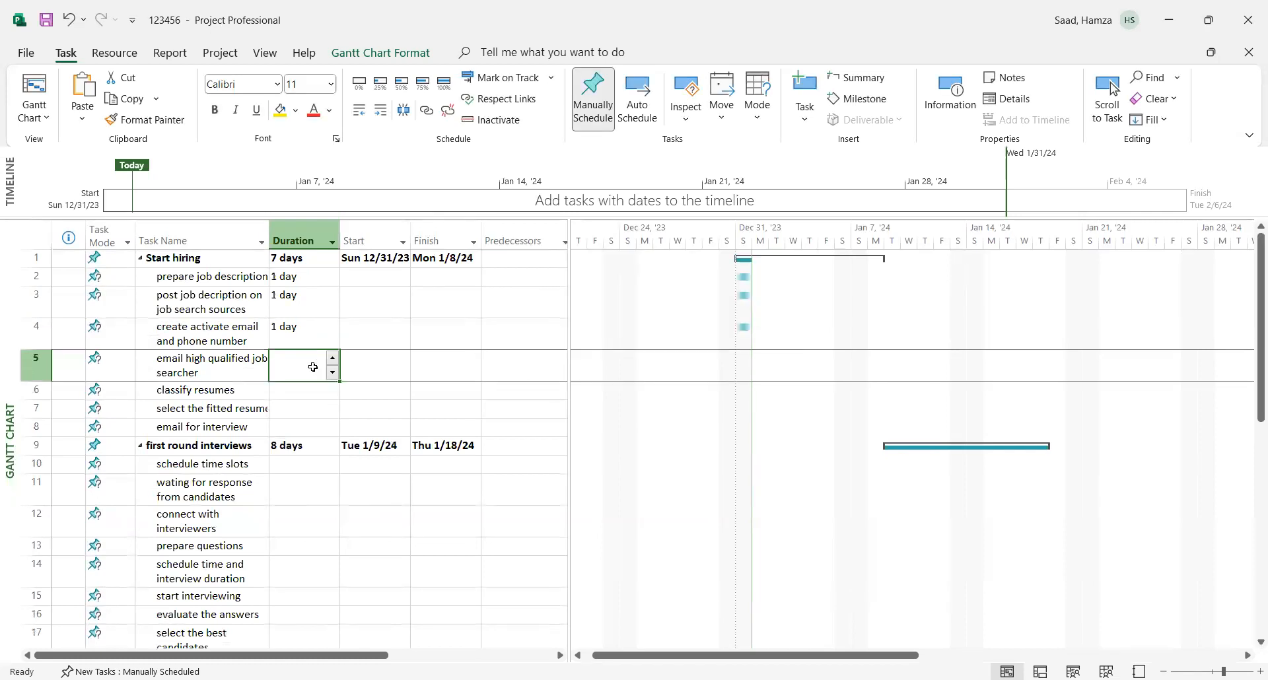
text(1)
key(Return)
text(1)
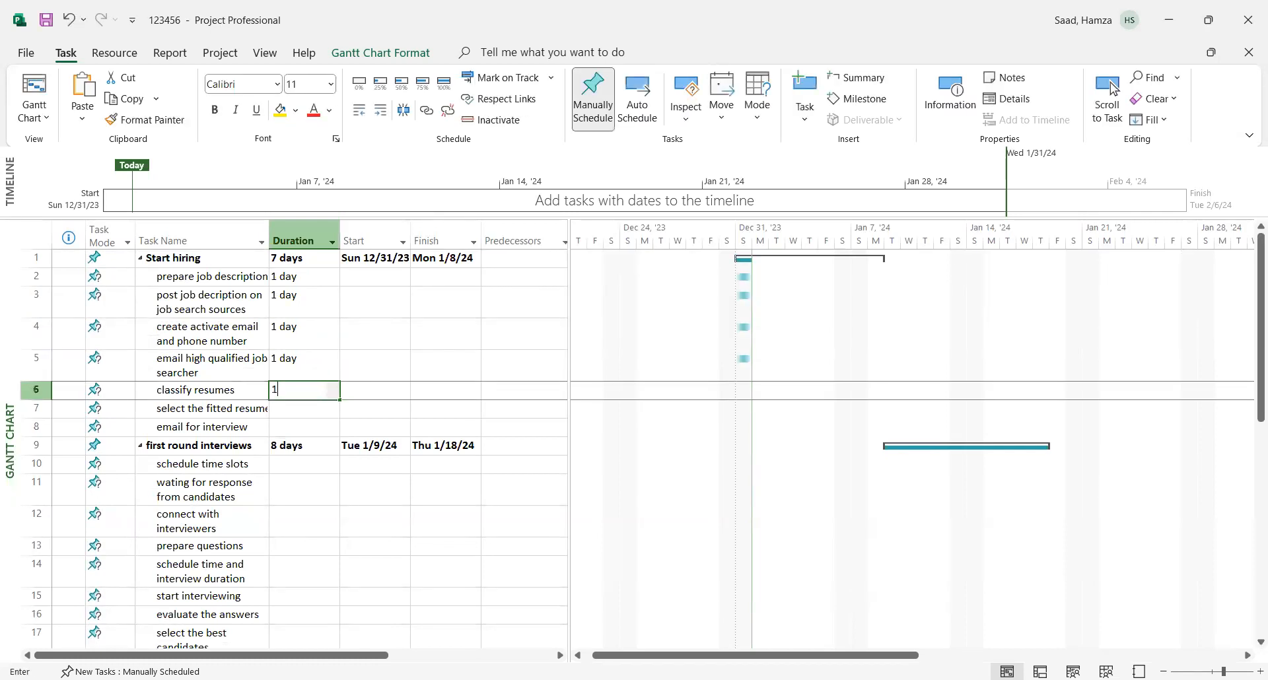
key(Return)
text(1)
key(Return)
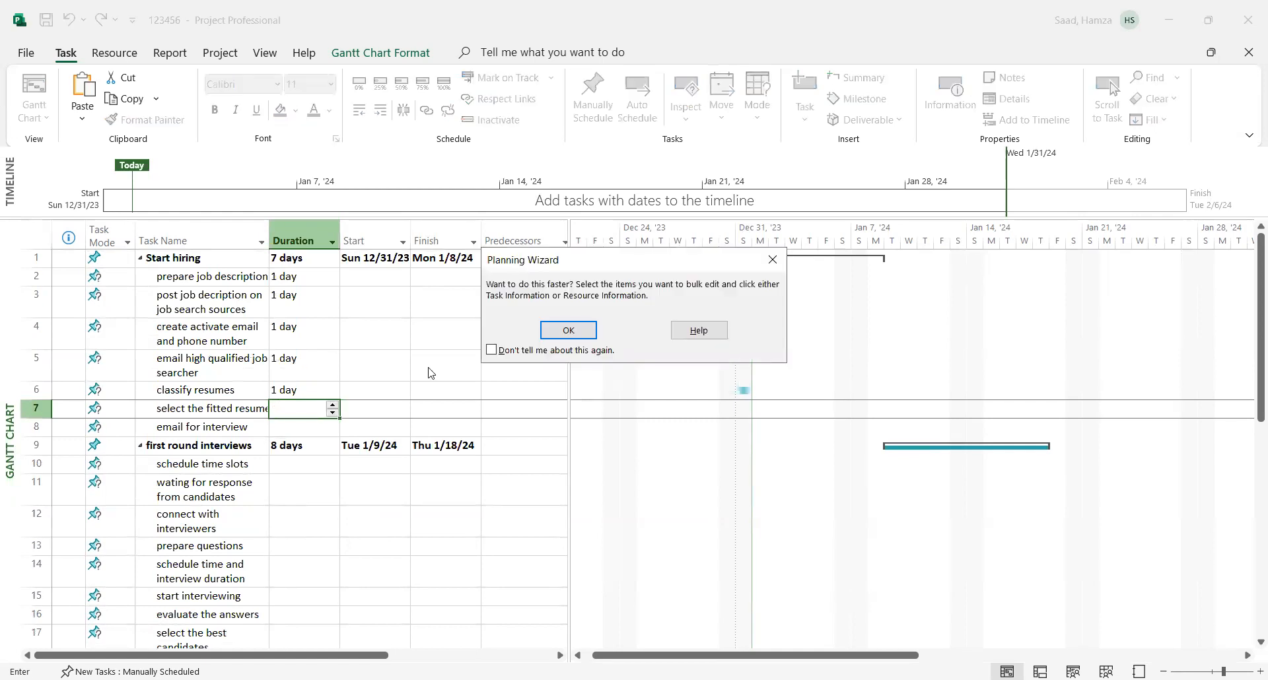
click(565, 333)
text(1)
click(470, 410)
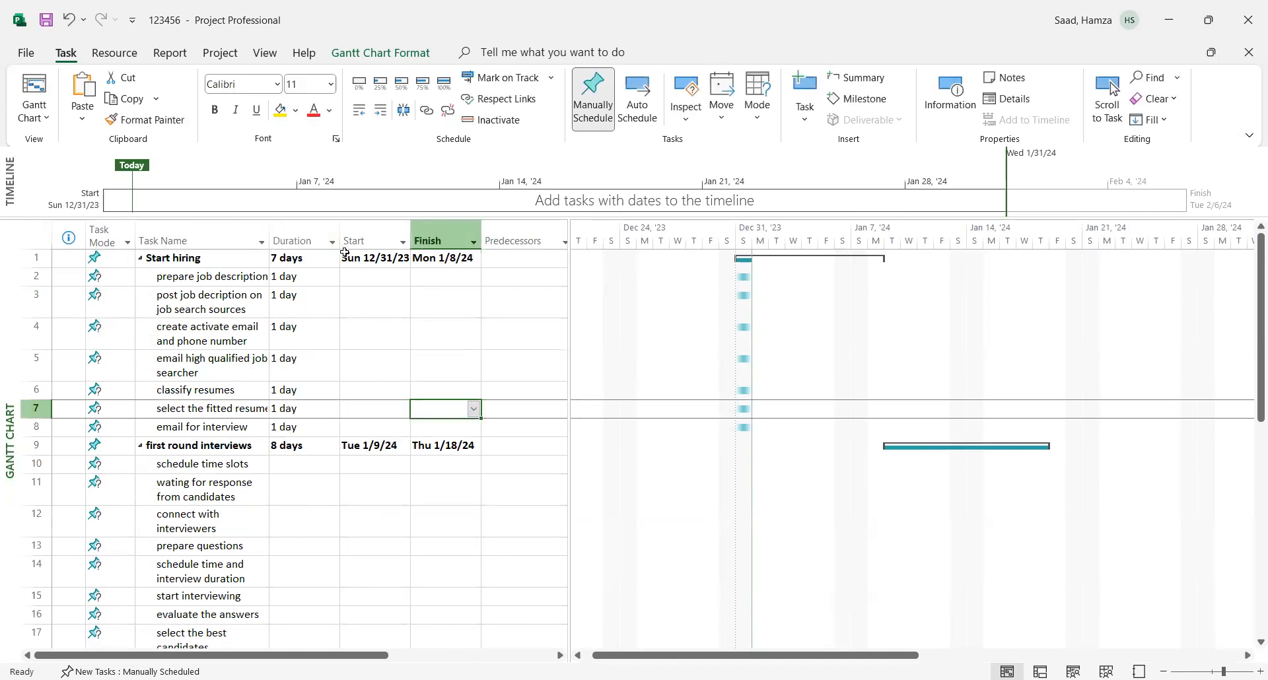
- Switch the "Start hiring" subtasks, tasks 2 to 8, to Auto Schedule so they receive start and finish dates
drag(377, 280, 464, 424)
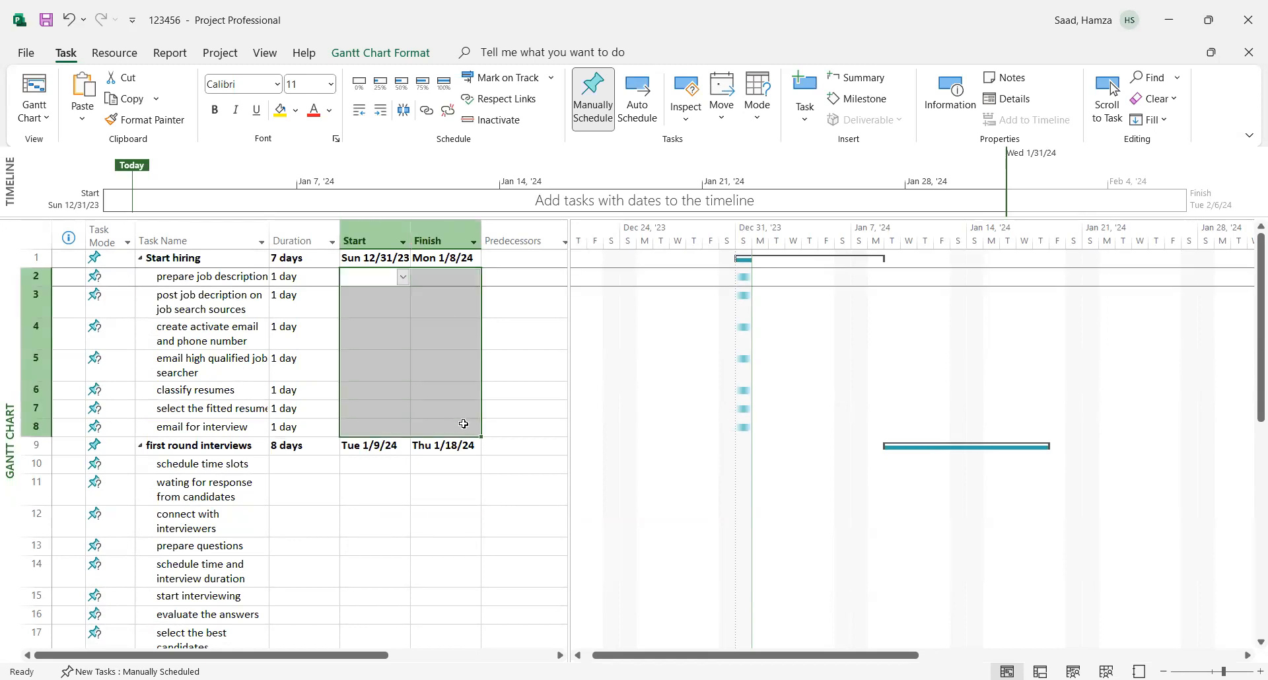
right_click(383, 368)
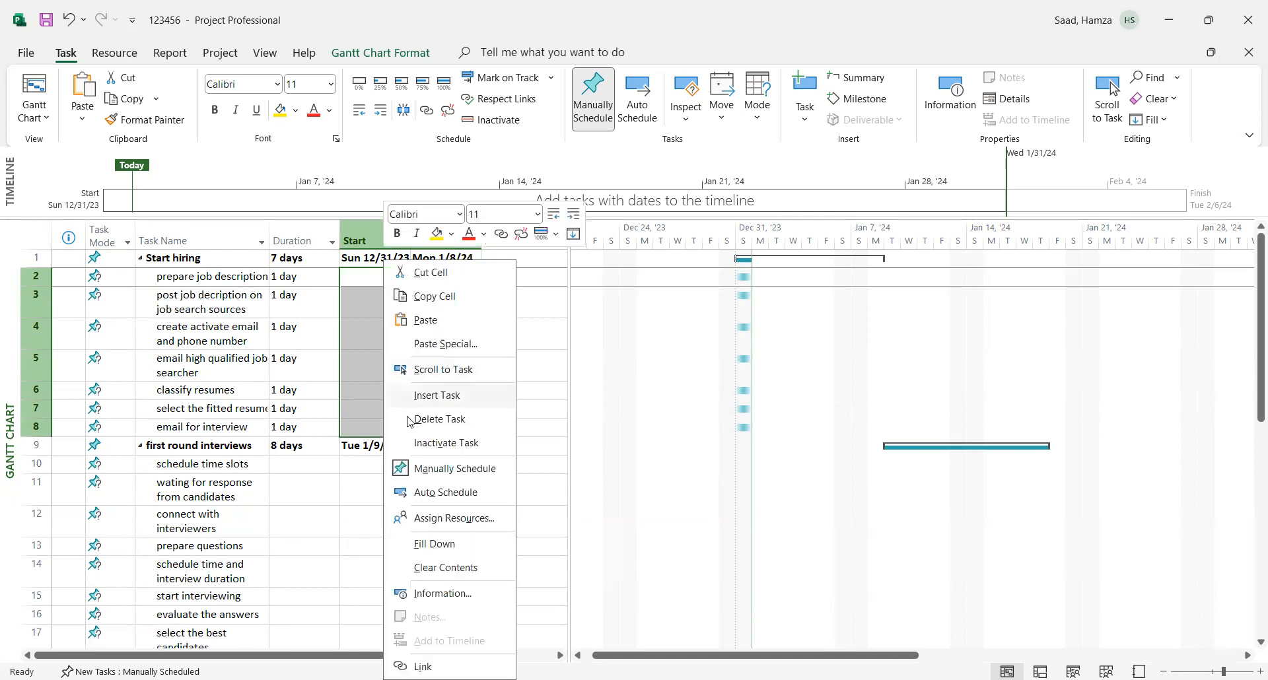
click(443, 492)
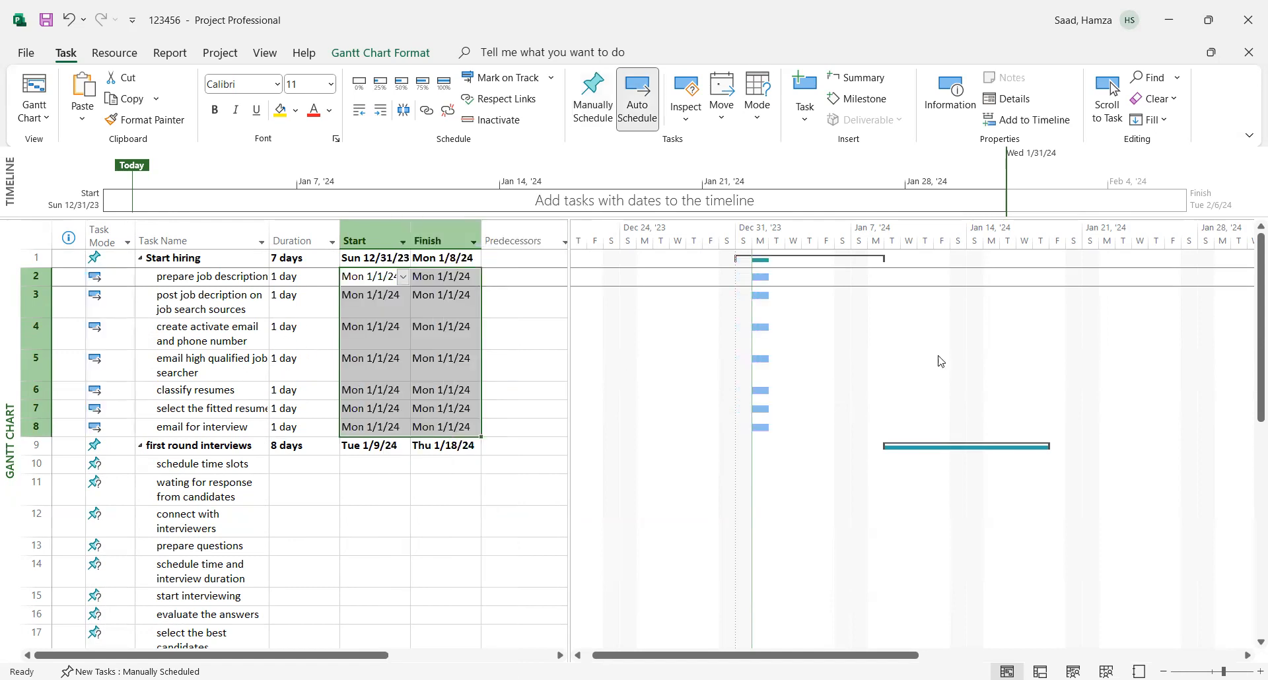
- Check the WBS code of the "follow up with candidates" task in its advanced task information, without making changes
scroll(1250, 435, down, 1)
scroll(1250, 435, down, 1)
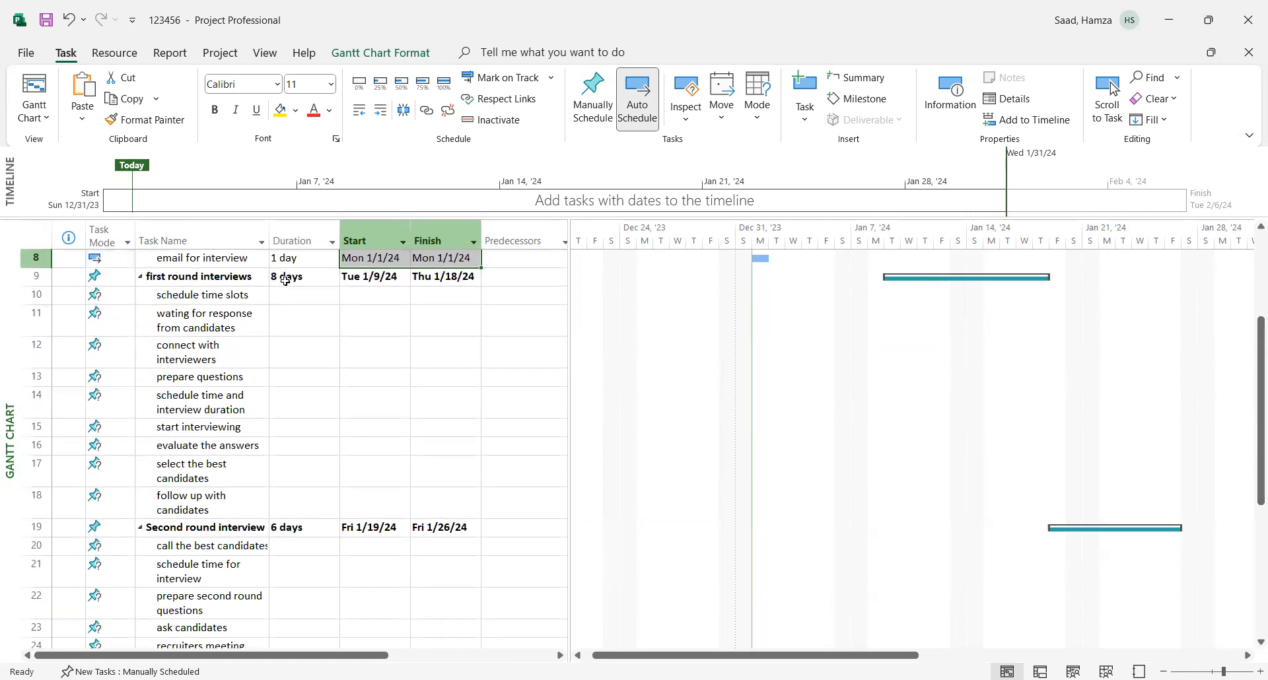
click(182, 502)
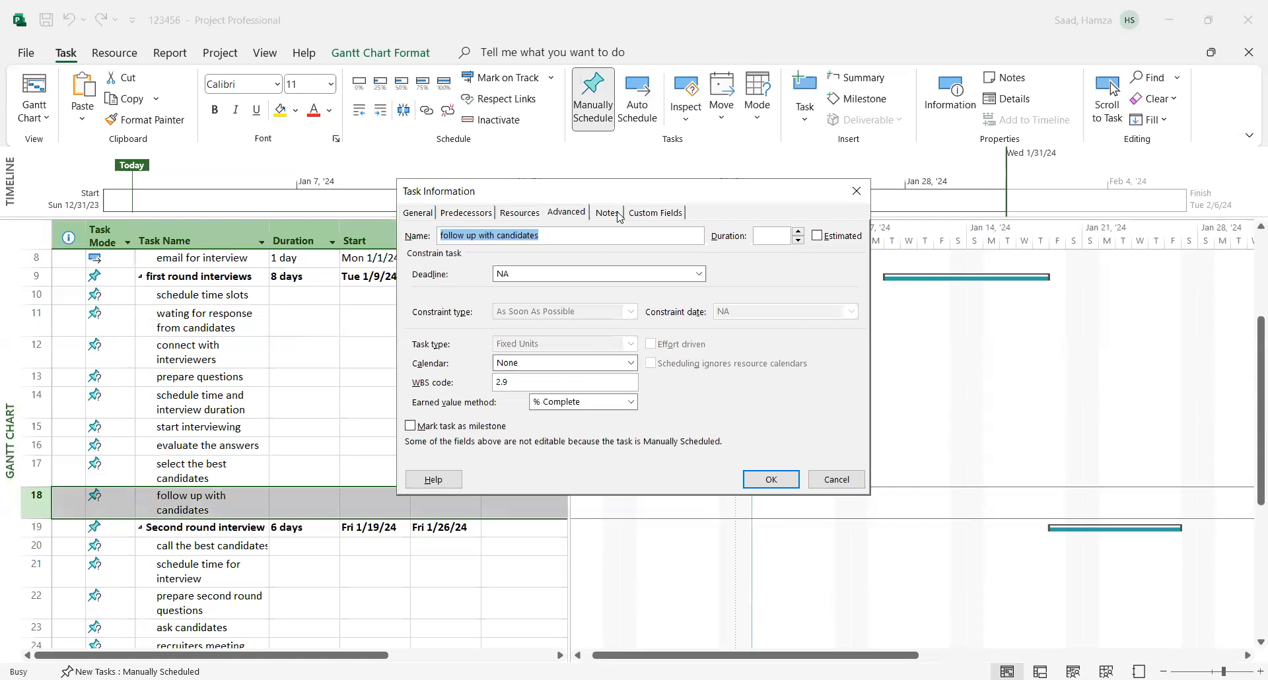
click(567, 217)
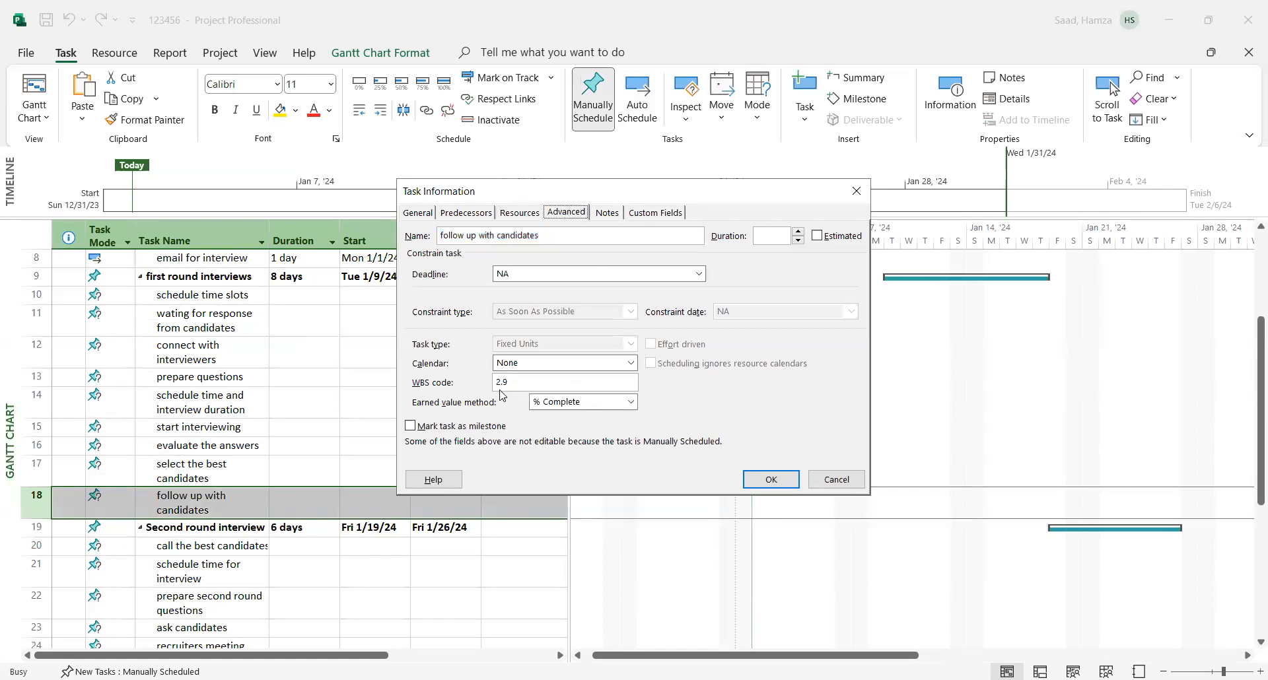
click(832, 488)
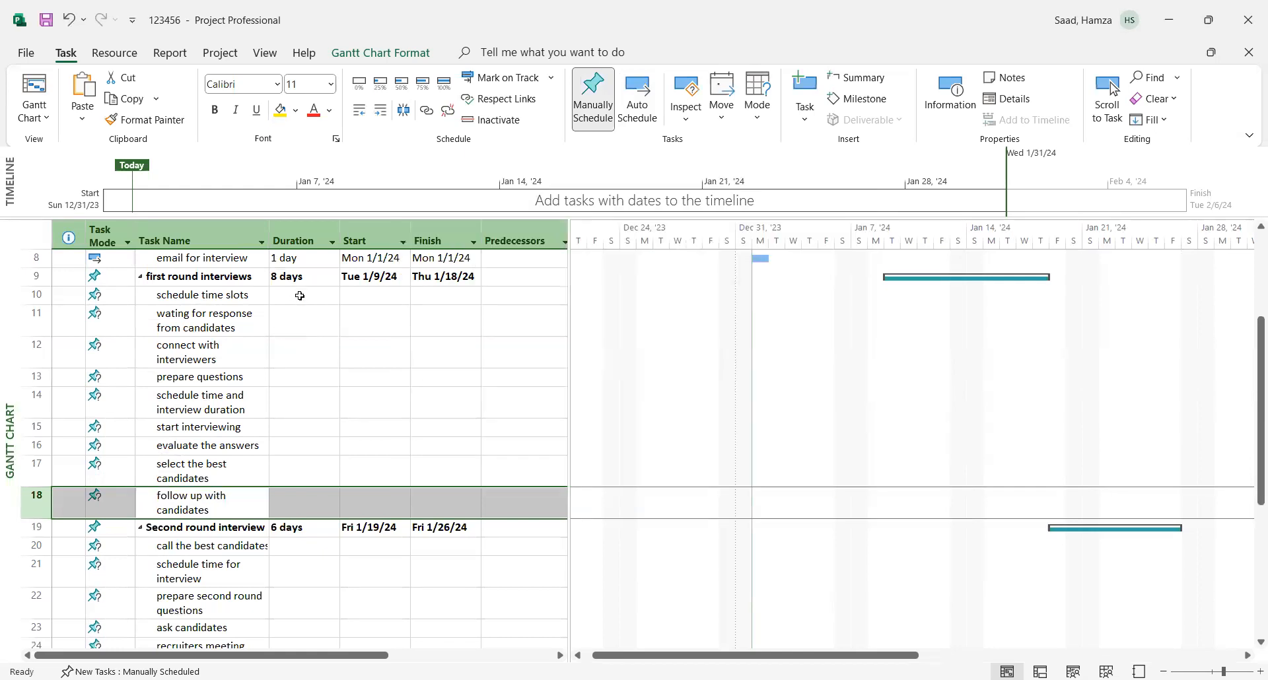
- Set a duration of 1 day for tasks 10 to 16, from "schedule time slots" to "evaluate the answers", dismissing the Planning Wizard tips
click(301, 295)
text(1)
key(Return)
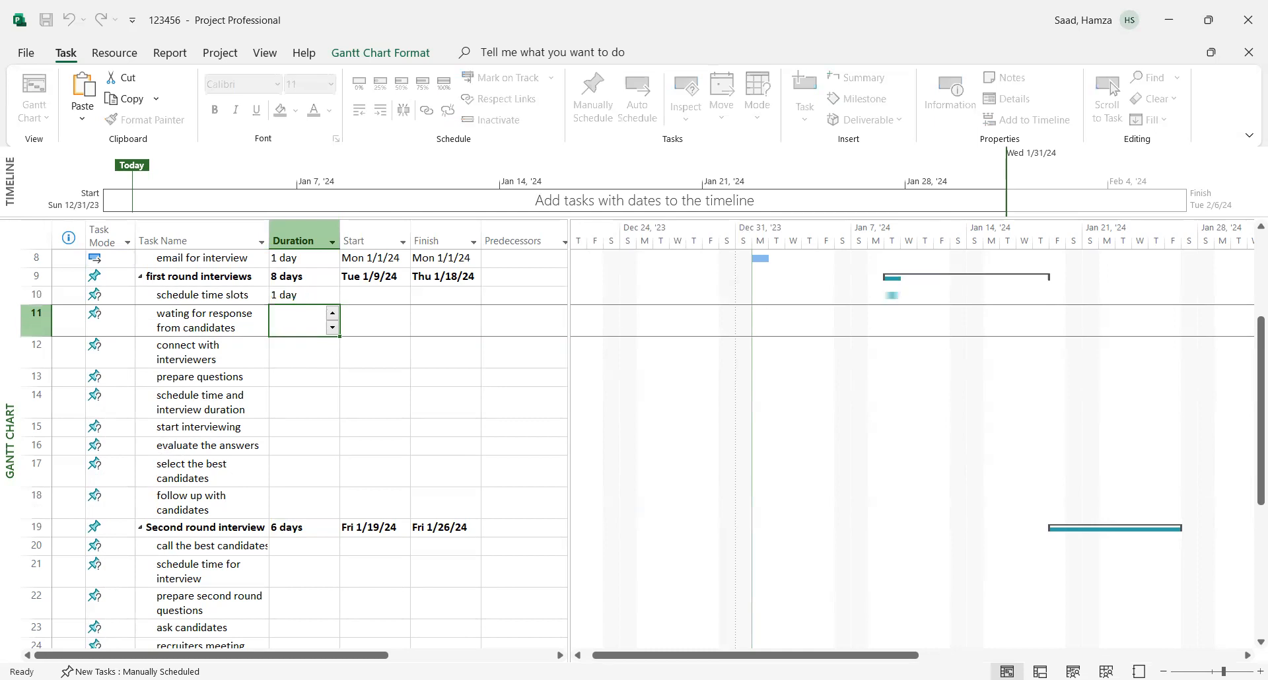
text(1)
key(Return)
text(1)
key(Return)
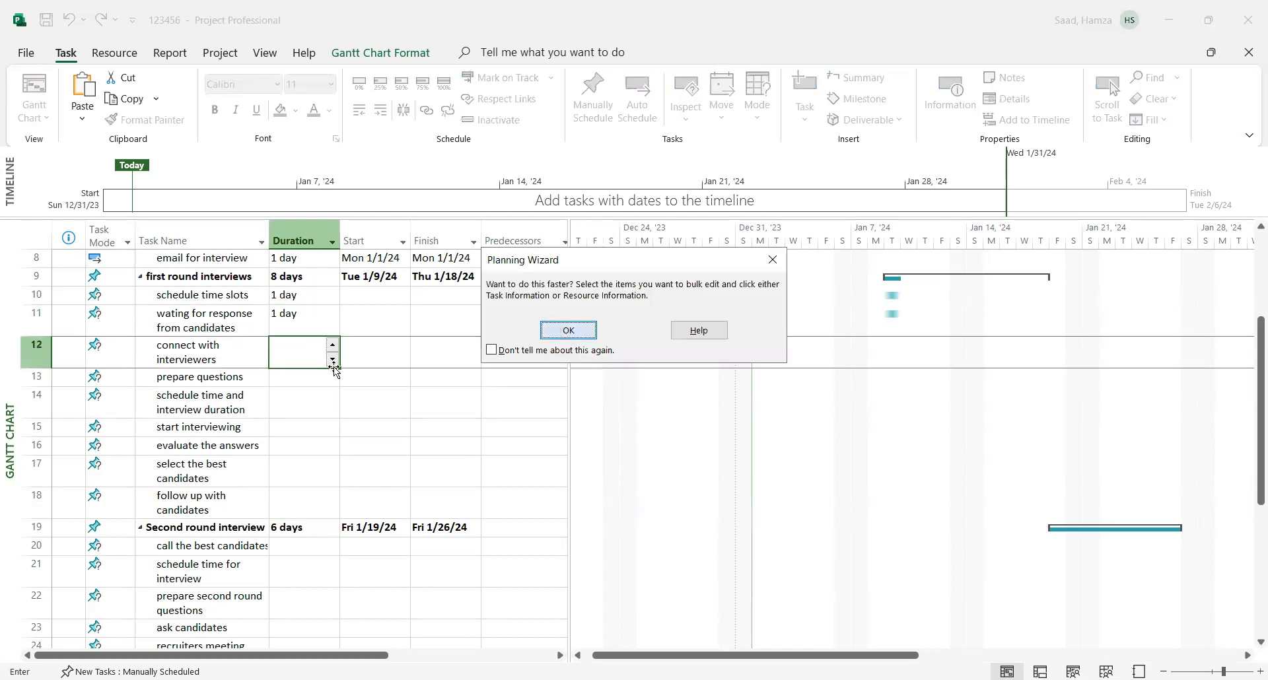
key(Return)
text(1)
key(Return)
text(1)
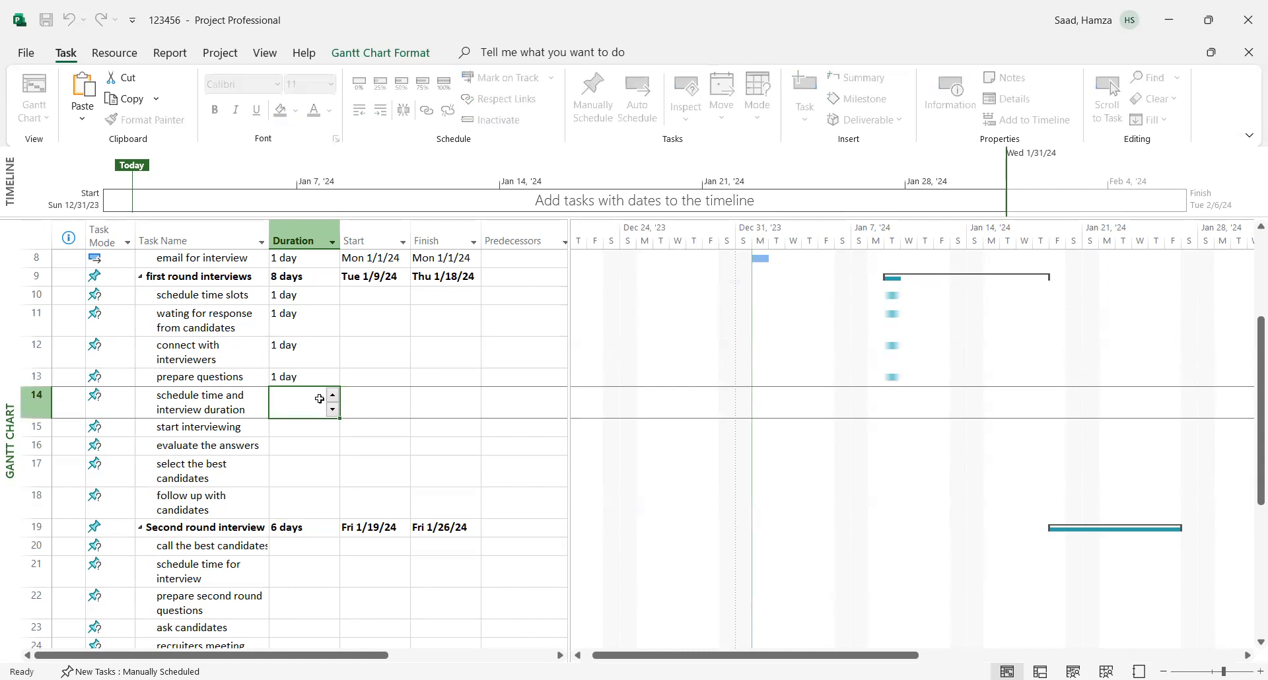
key(Return)
text(1 day)
key(Return)
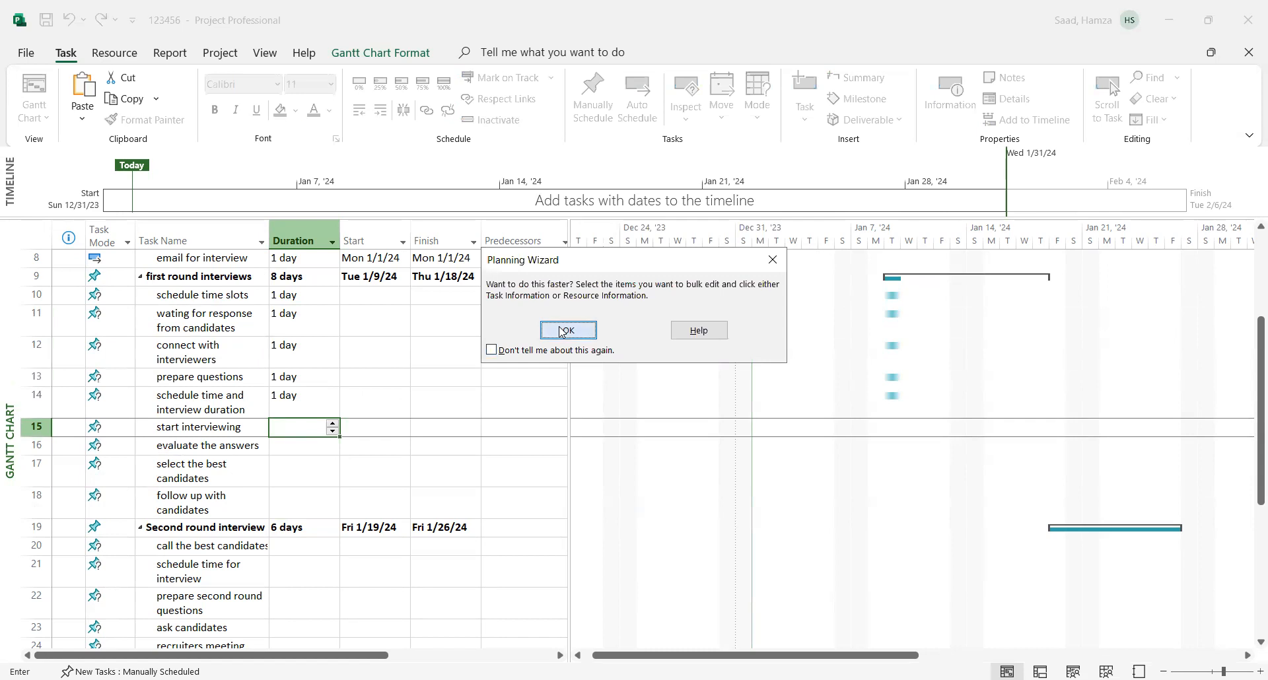
click(566, 330)
text(1)
key(Return)
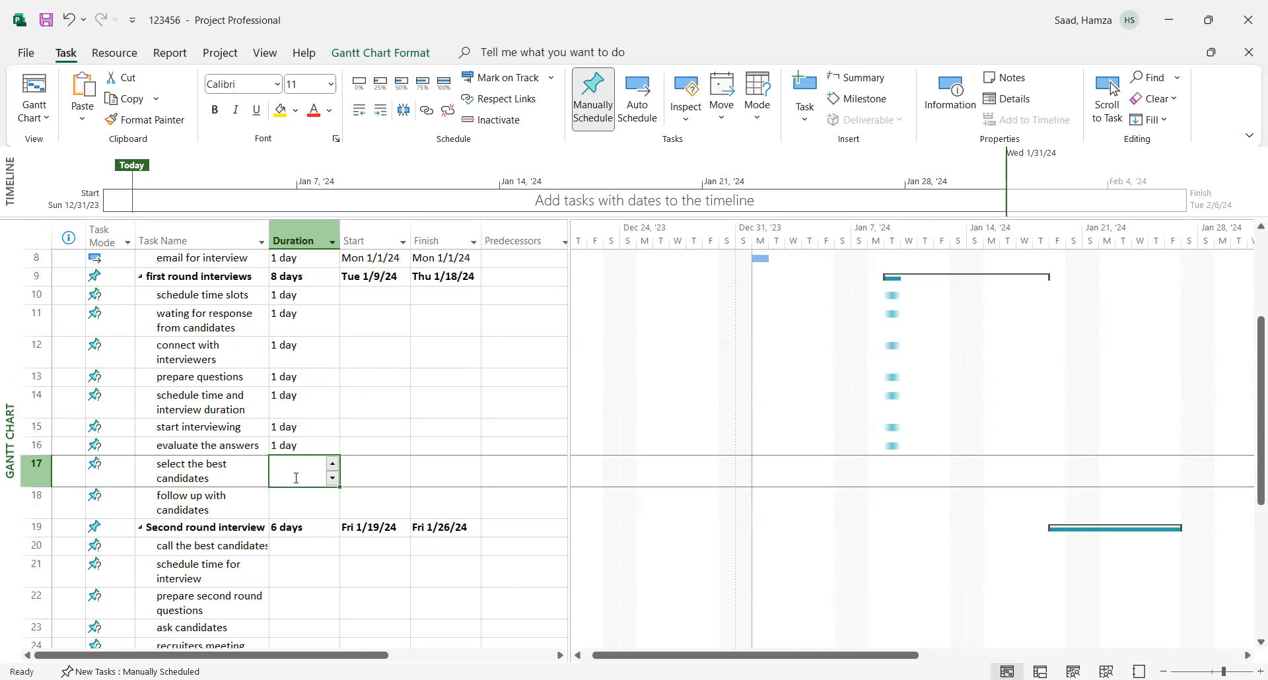
- Set a duration of 0.5 days for both "select the best candidates" and "follow up with candidates" under "first round interviews"
text(0.5)
click(297, 499)
text(0.)
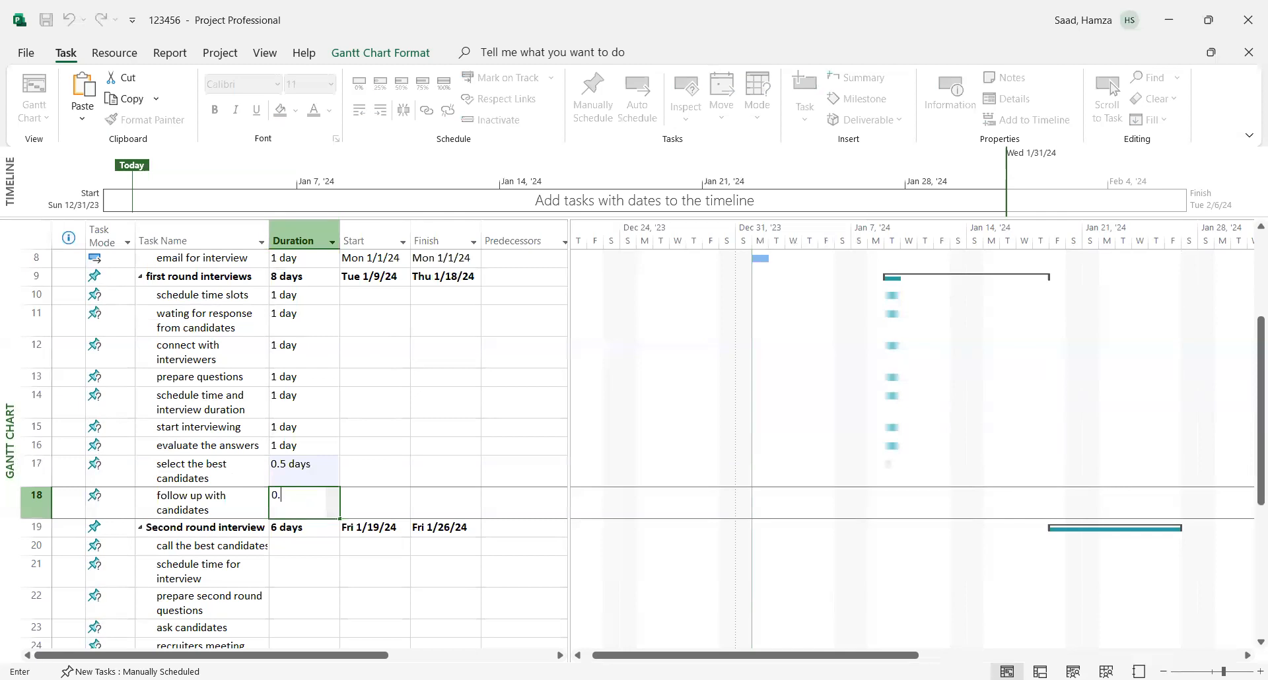
text(5)
click(414, 481)
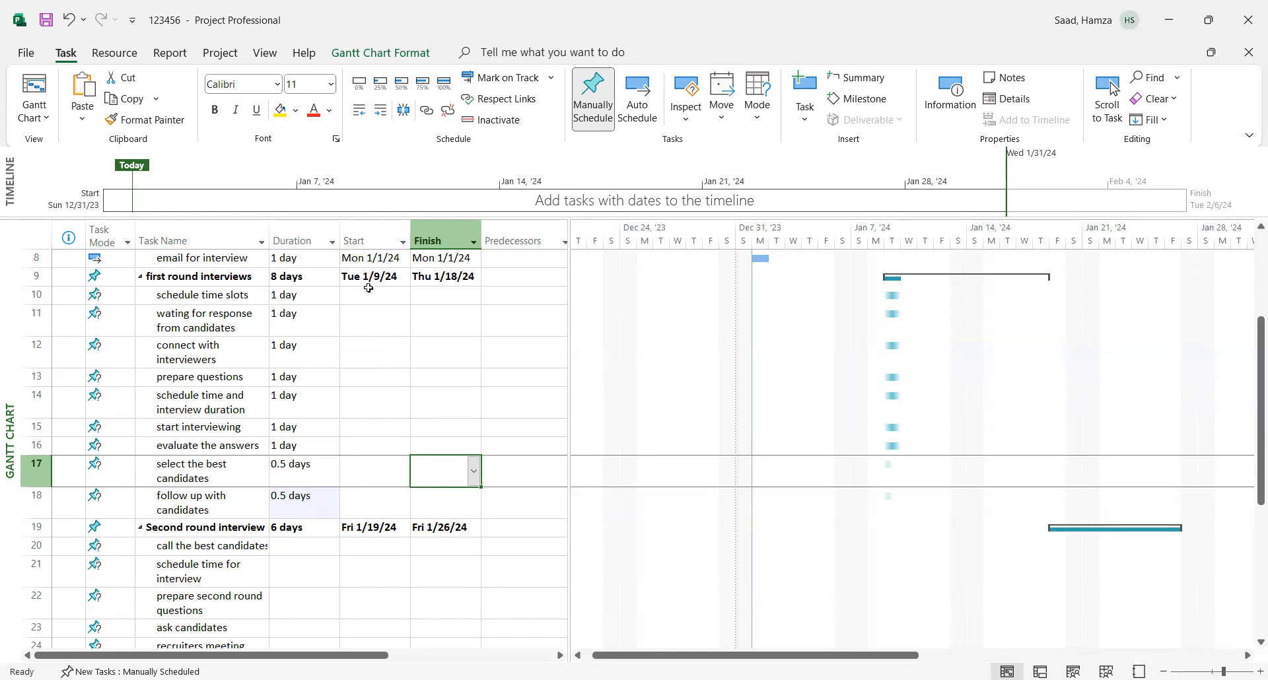
- Switch the "first round interviews" subtasks, tasks 10 to 18, to Auto Schedule so they receive start and finish dates
drag(367, 295, 456, 491)
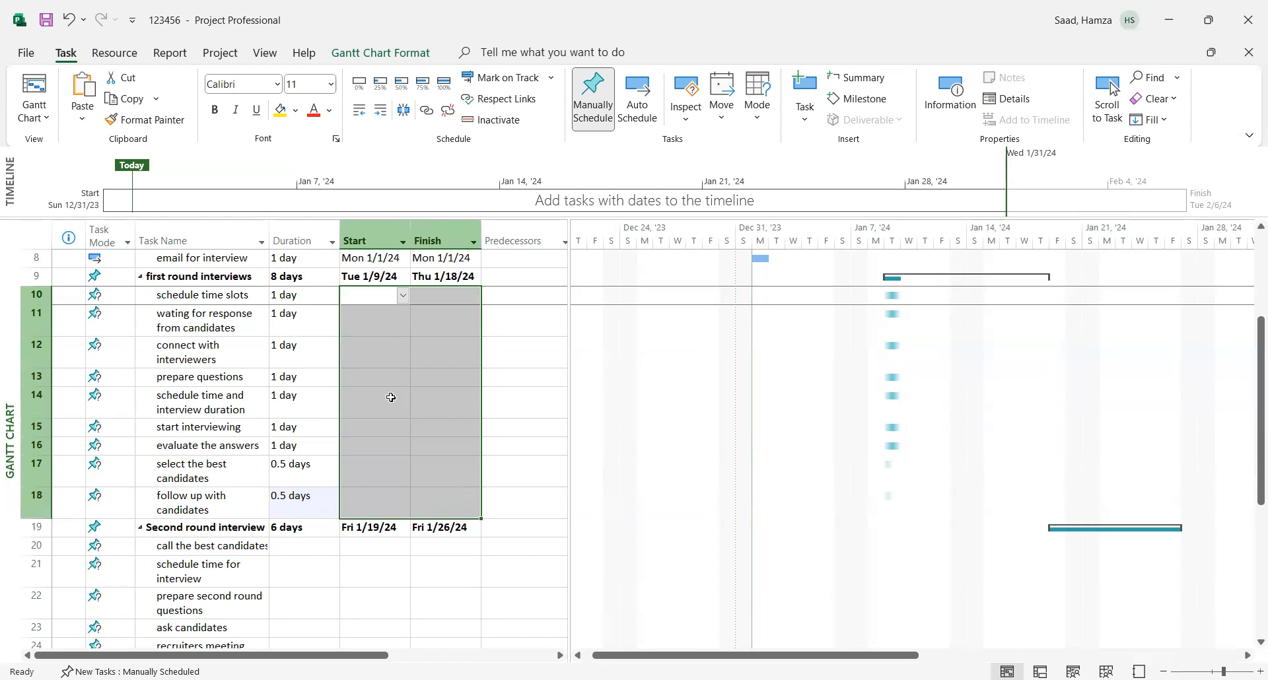
right_click(391, 398)
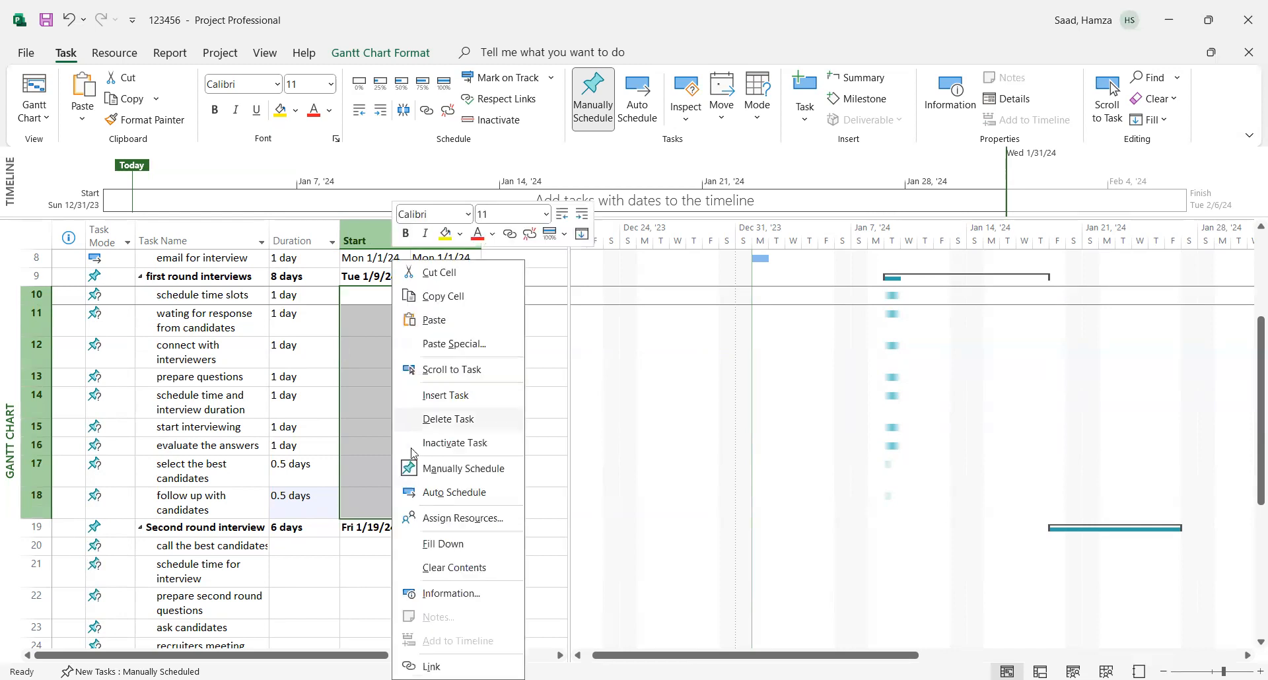
click(460, 495)
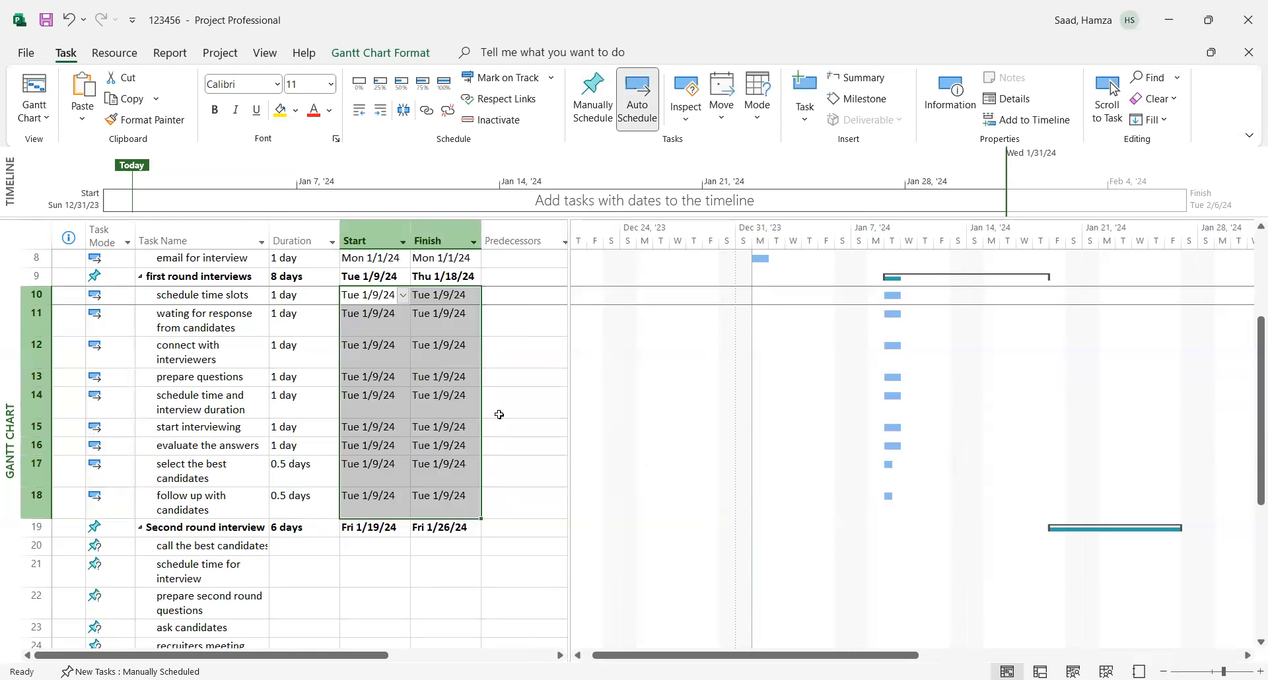
- Check the WBS code of the "sechedule site visit" task in its advanced task information, without making changes
drag(1251, 451, 1254, 566)
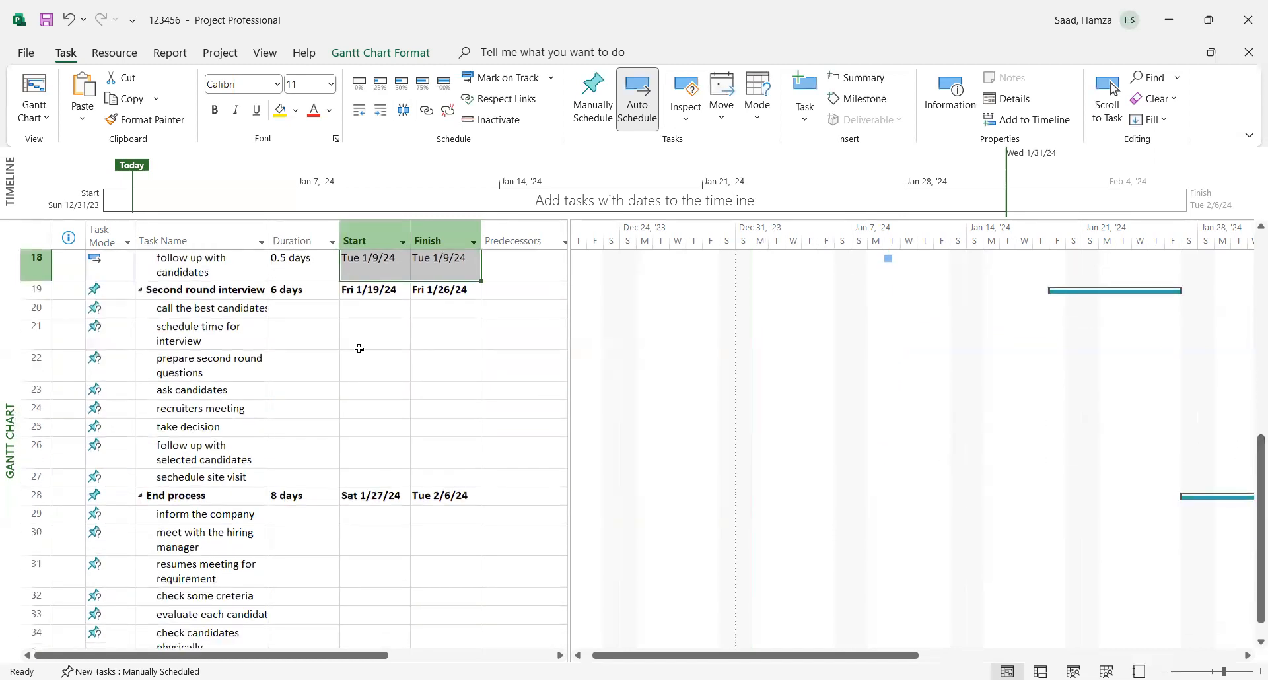
click(215, 478)
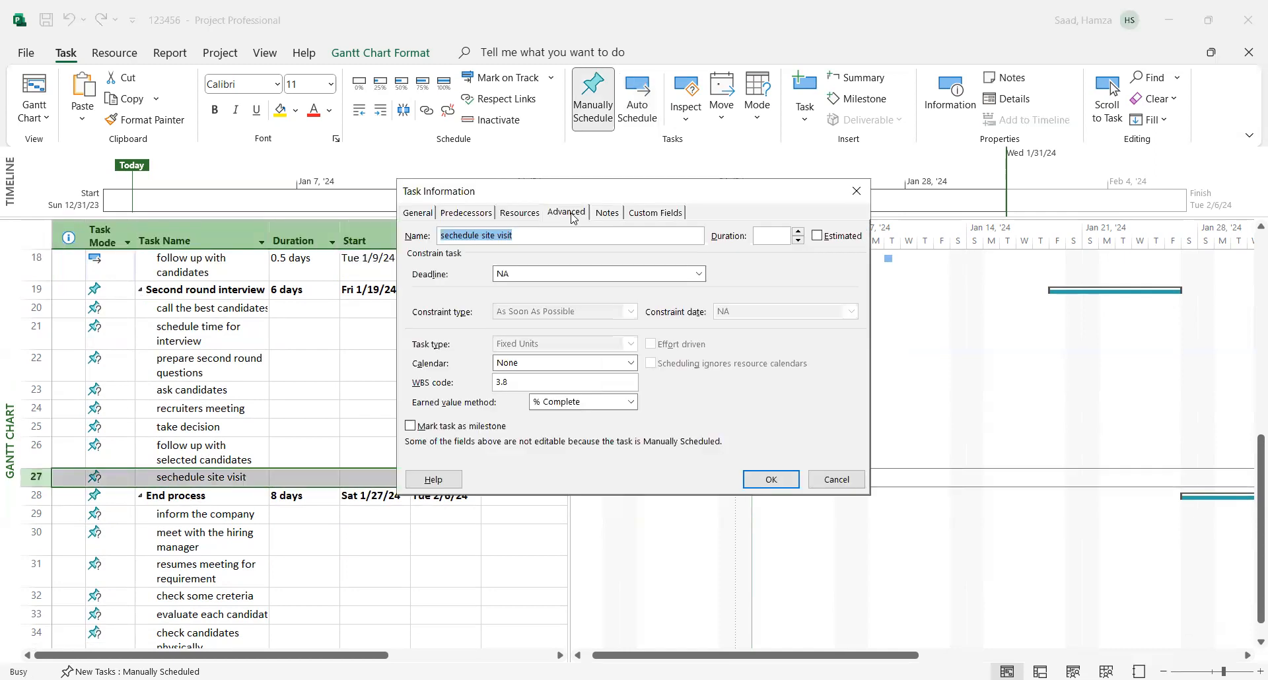
click(572, 217)
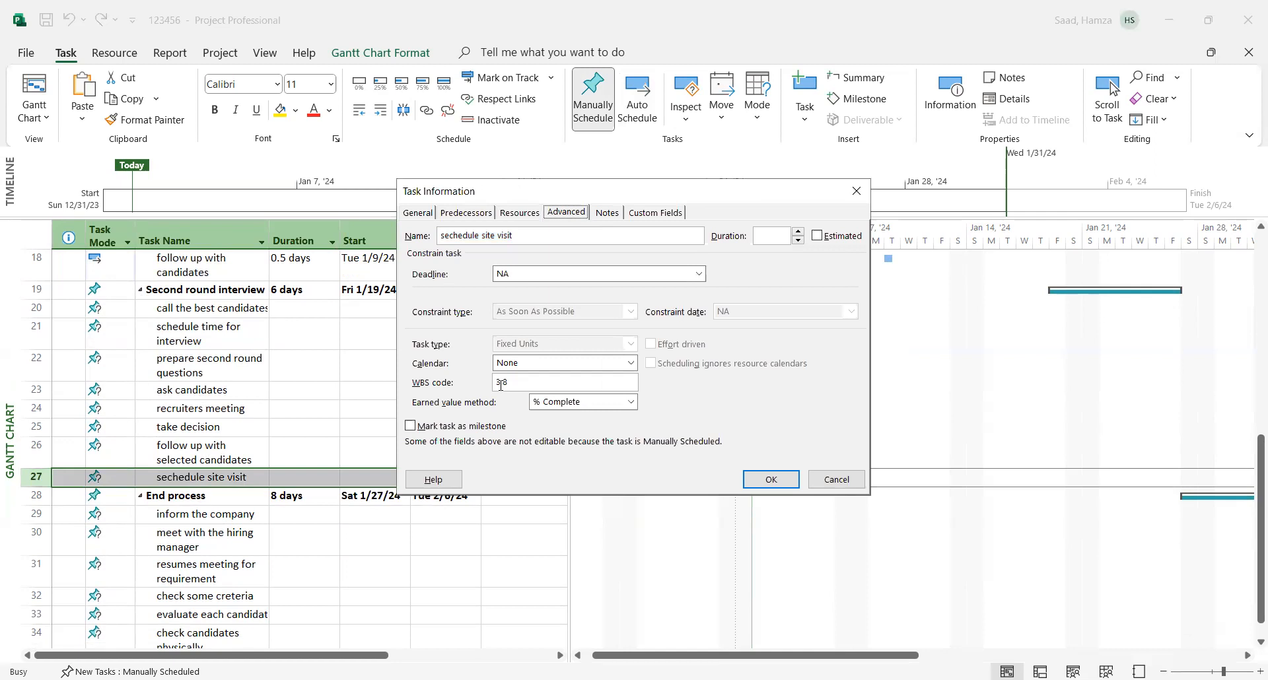
click(827, 485)
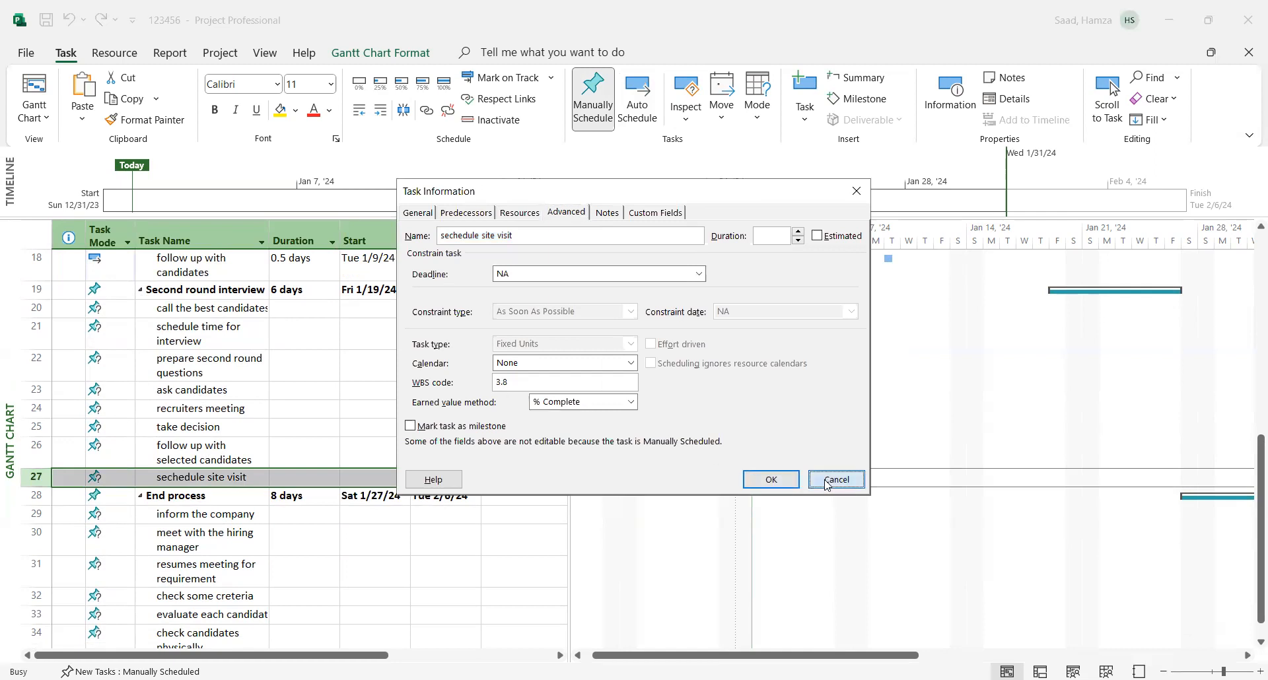
- Set a duration of 1 day for tasks 20 to 23, from "call the best candidates" to "ask candidates", dismissing the Planning Wizard tip
click(291, 309)
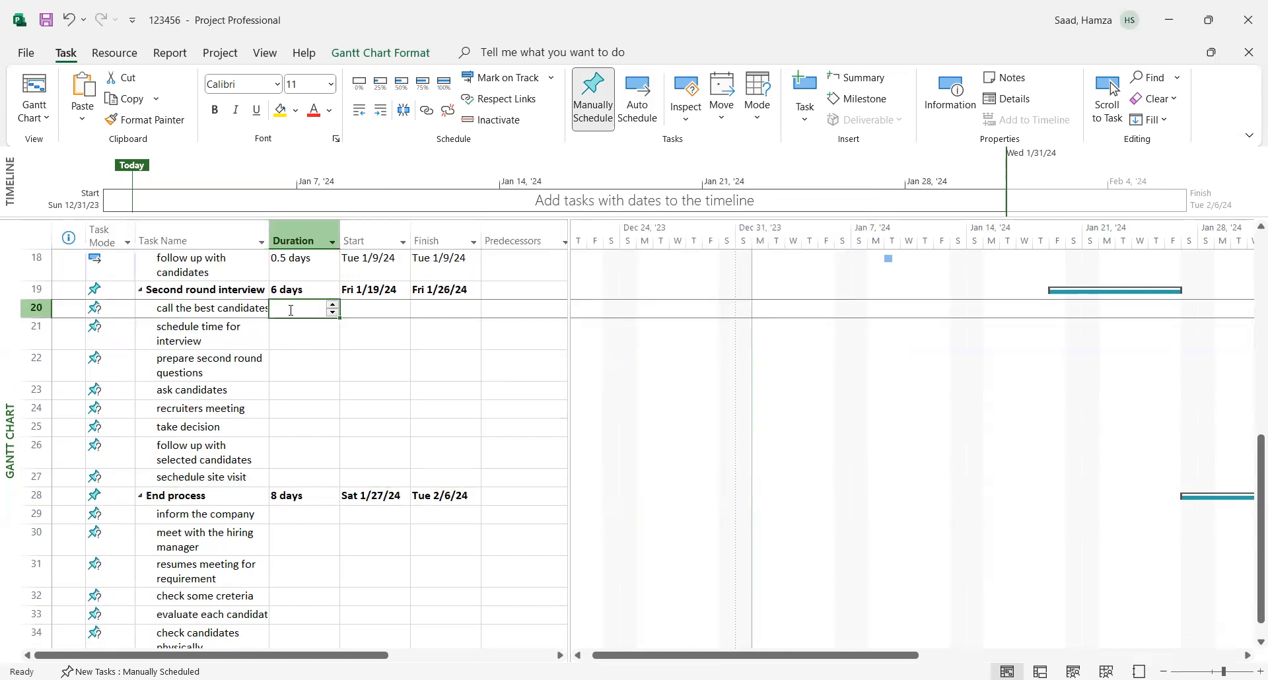
text(1)
key(Return)
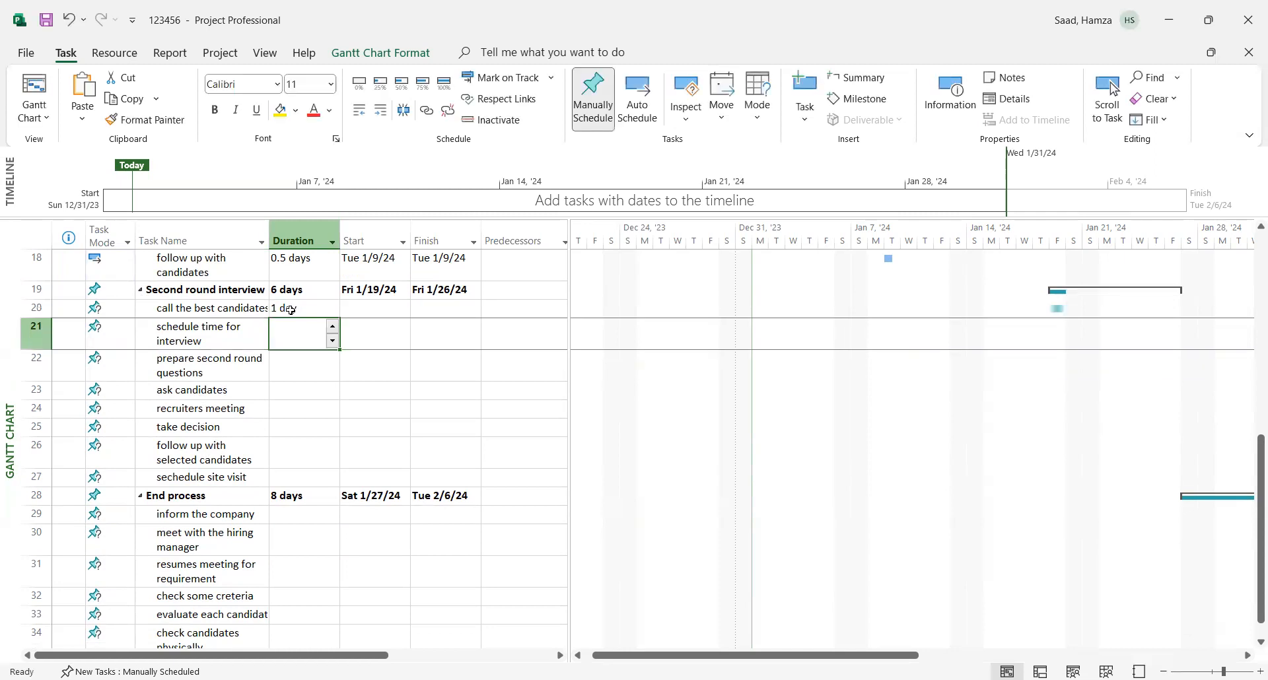
text(1)
key(Return)
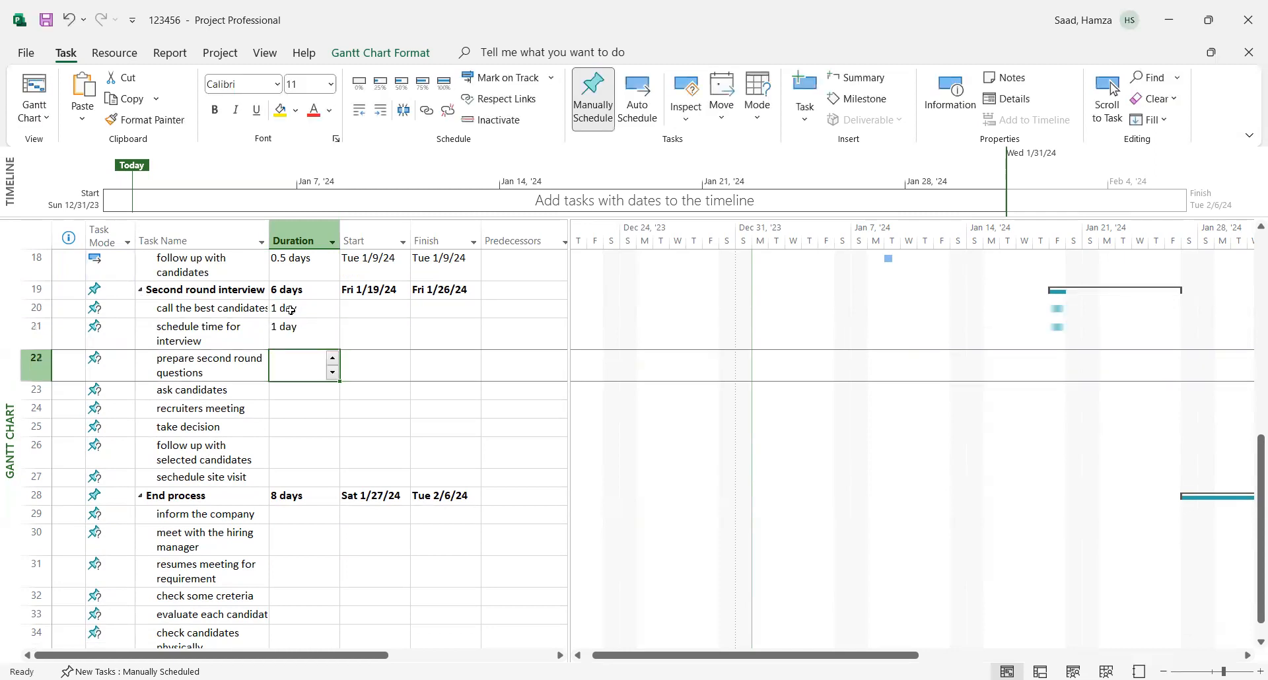
text(1)
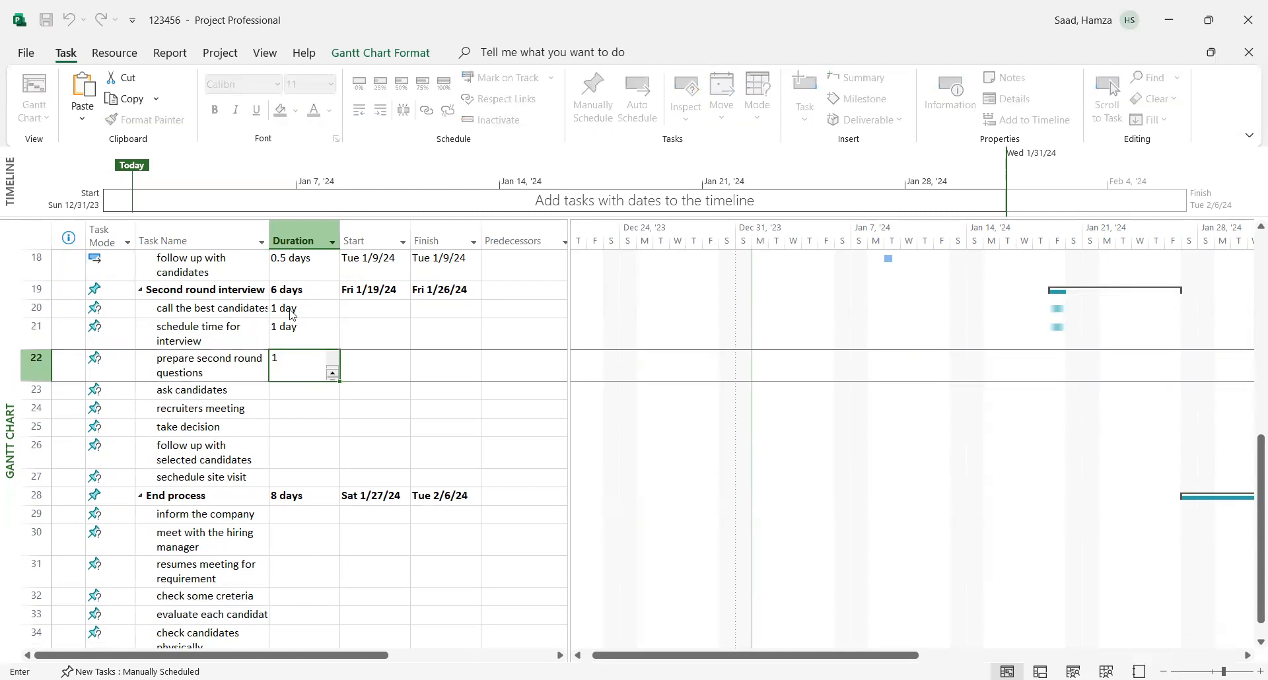
key(Return)
click(573, 335)
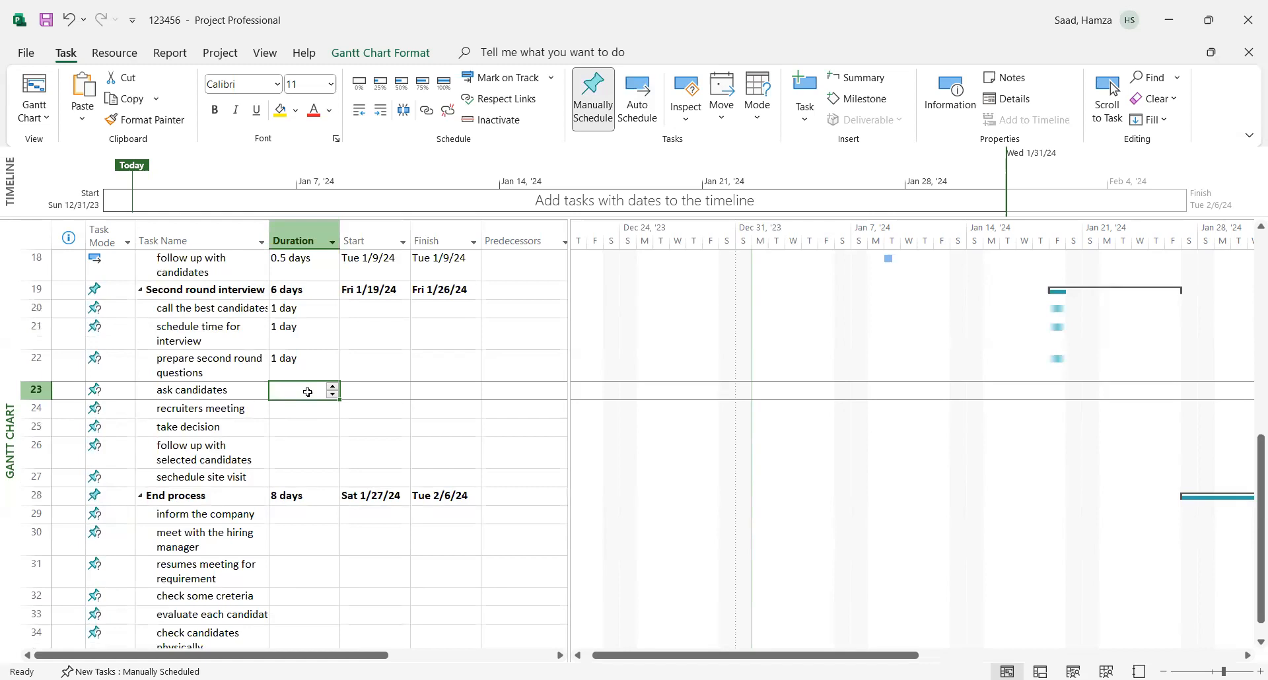
text(1)
key(Return)
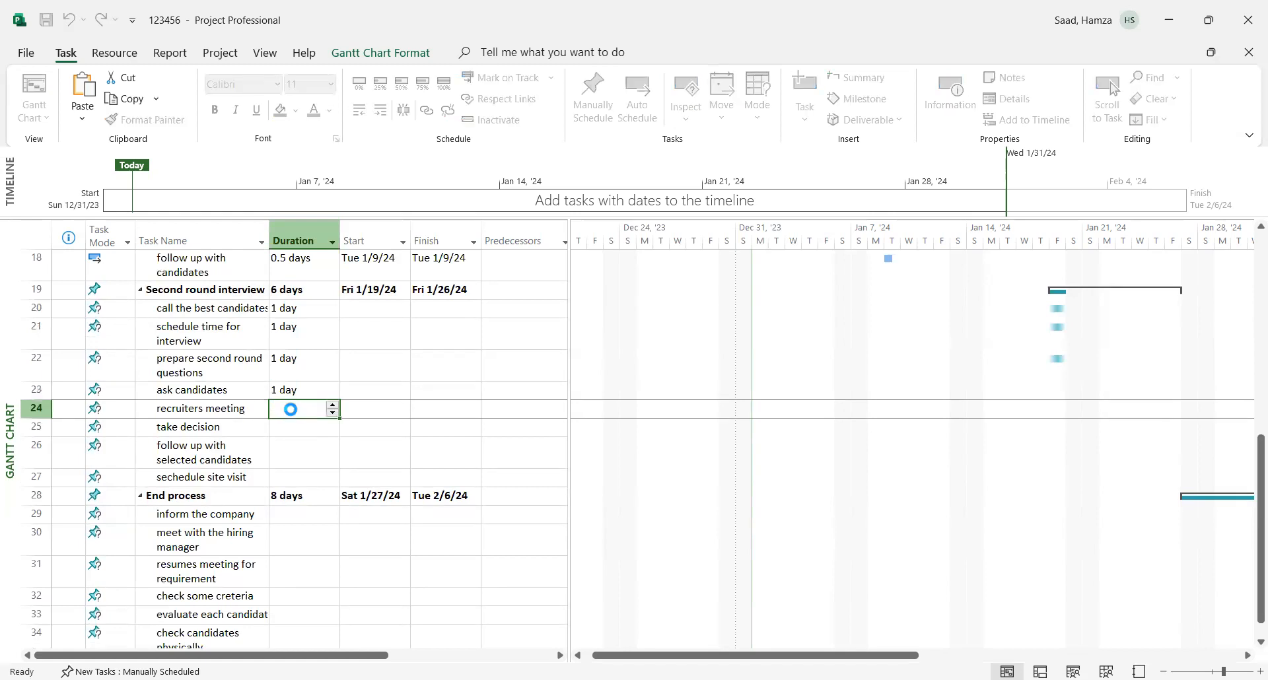
- Set a duration of 0.5 days for tasks 24 to 27, from "recruiters meeting" to "sechedule site visit"
text(.5)
key(Return)
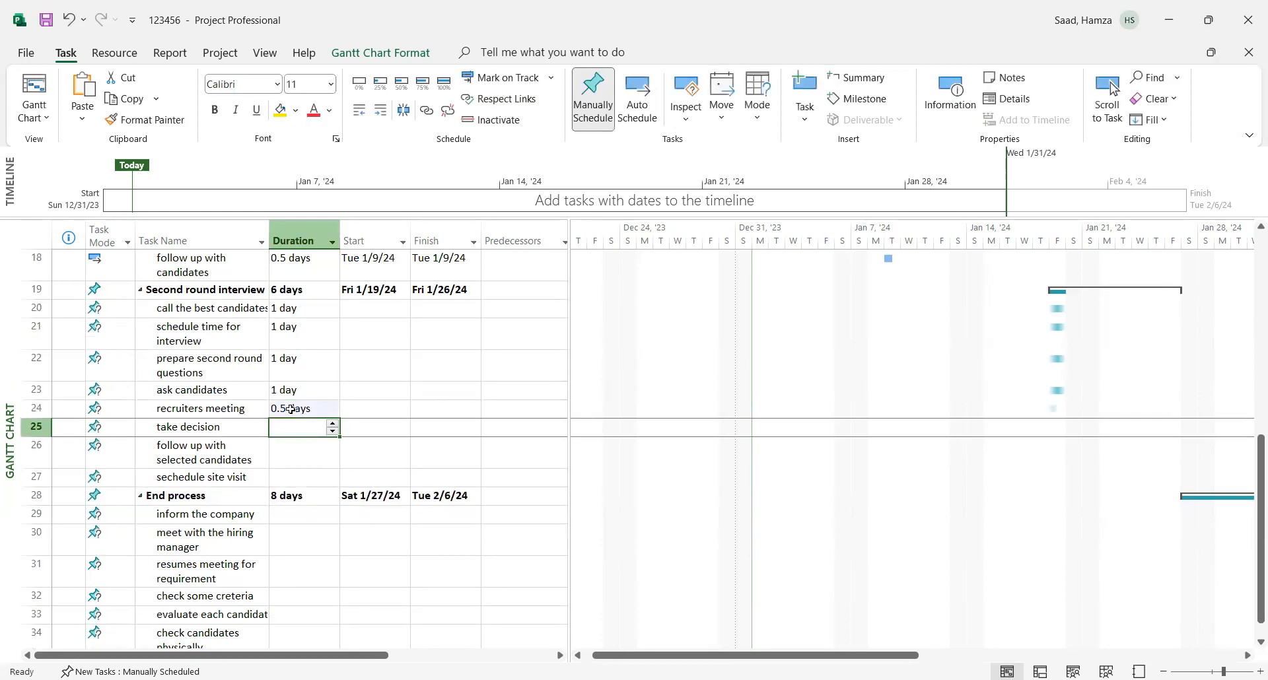
text(.5)
key(Return)
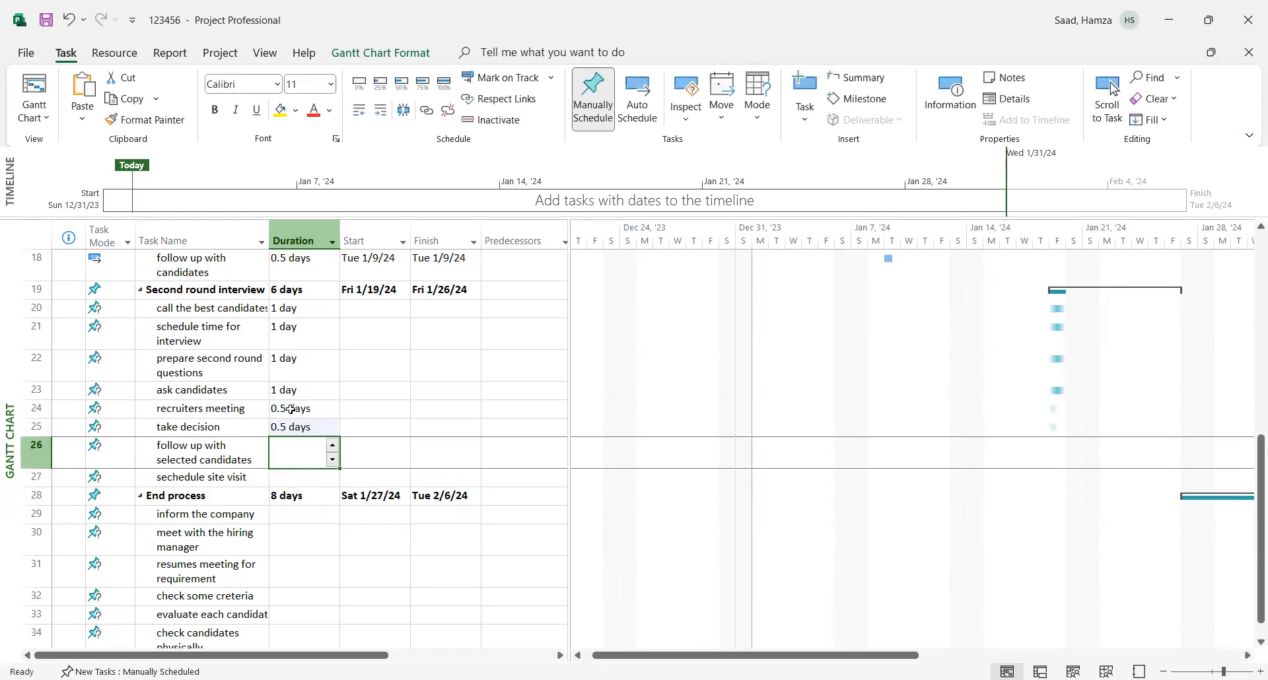
text(0.5)
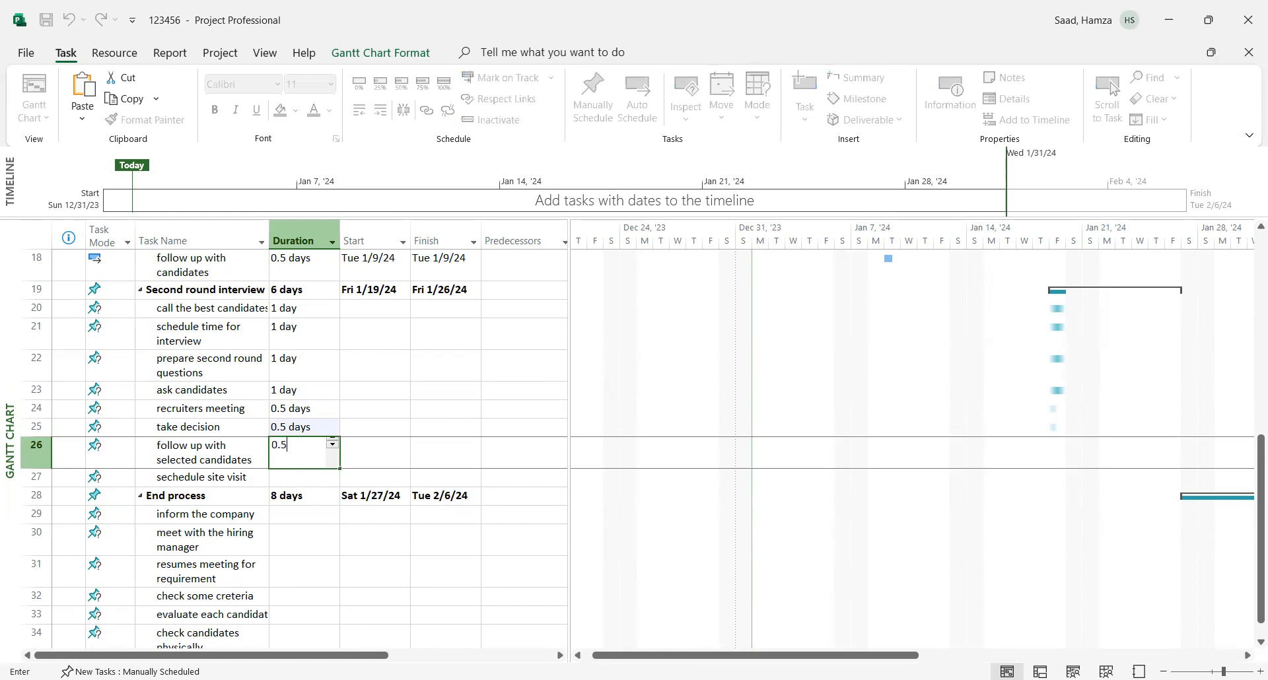
key(Return)
text(0)
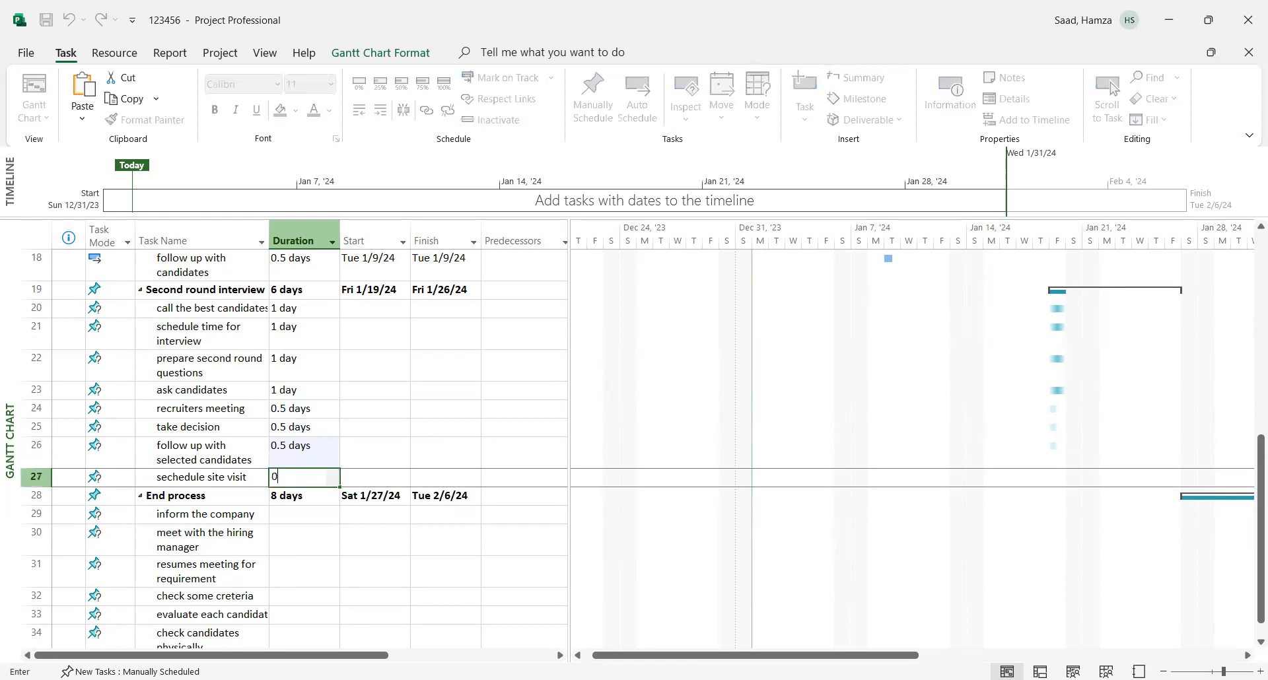
text(.5)
click(451, 424)
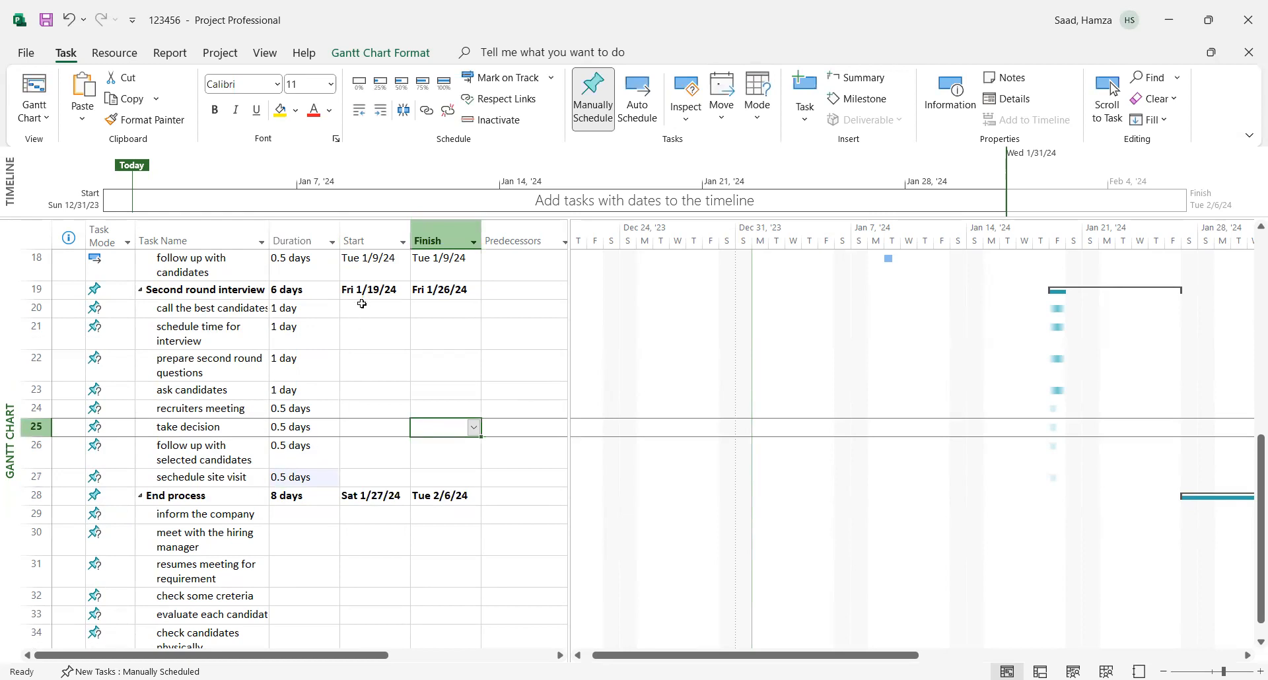
- Switch the "Second round interview" subtasks, tasks 20 to 27, to Auto Schedule so they receive start and finish dates
drag(362, 310, 461, 473)
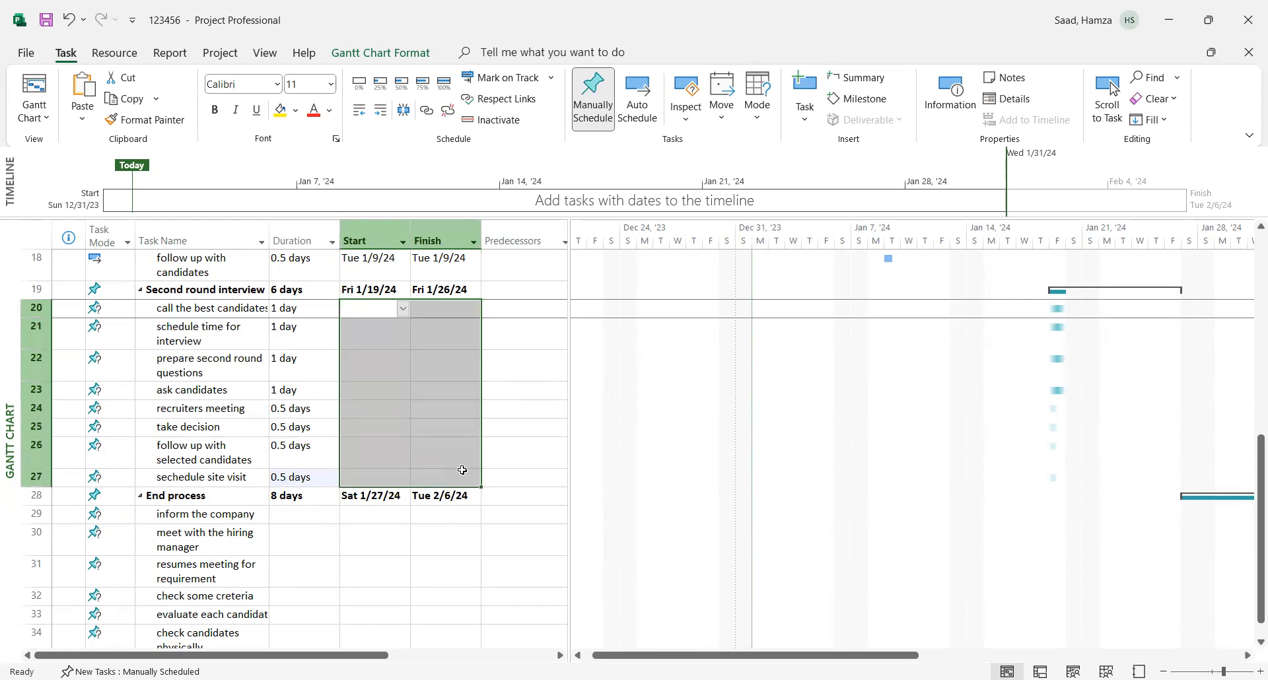
right_click(418, 371)
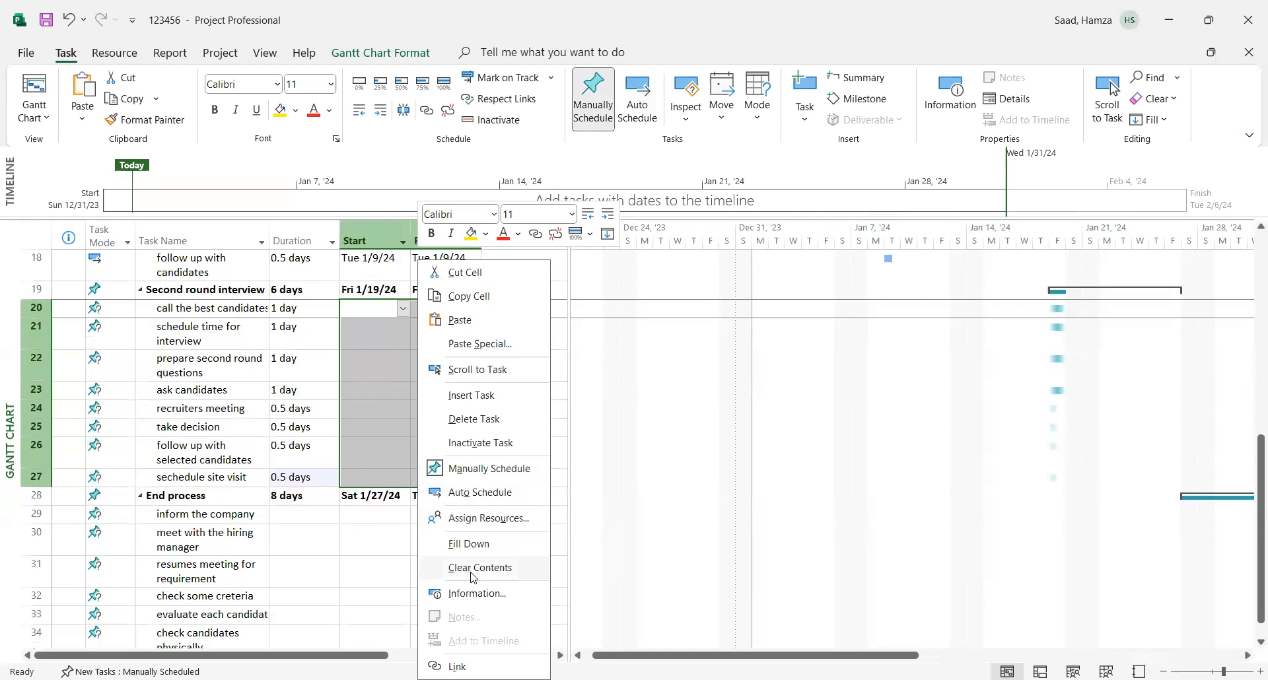
click(478, 493)
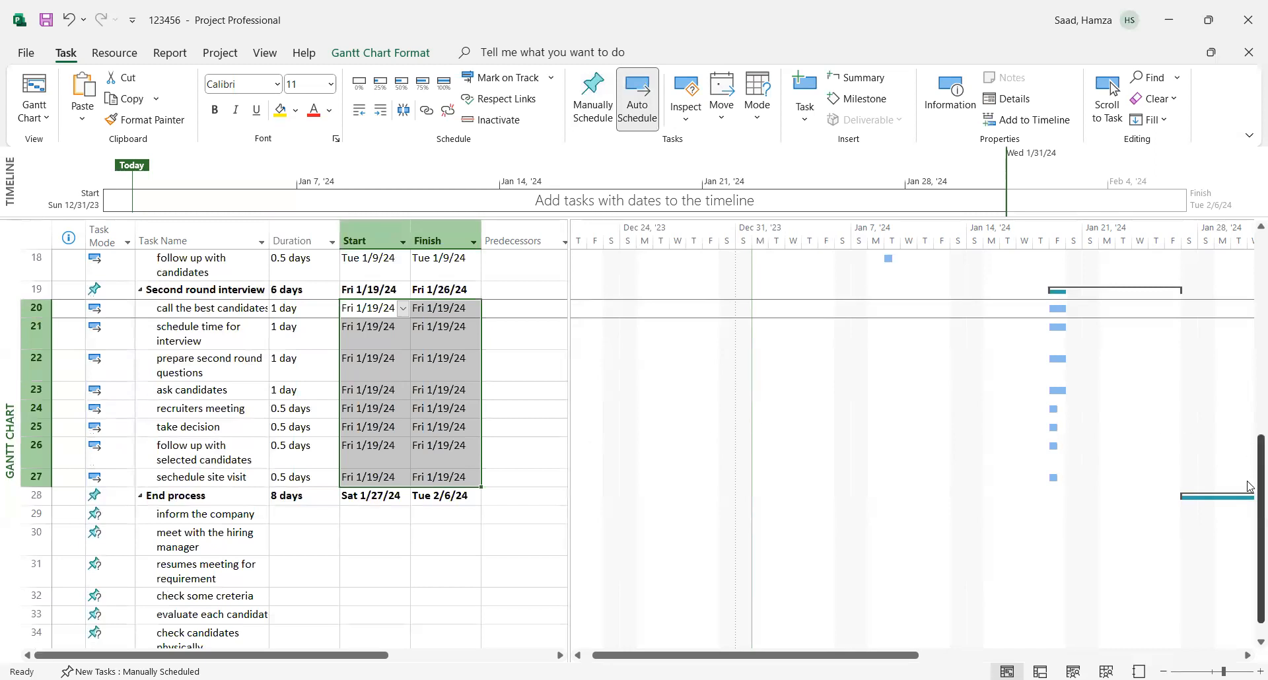
- Check the WBS code of the "Hiring" task in its advanced task information, without making changes
scroll(1249, 494, down, 1)
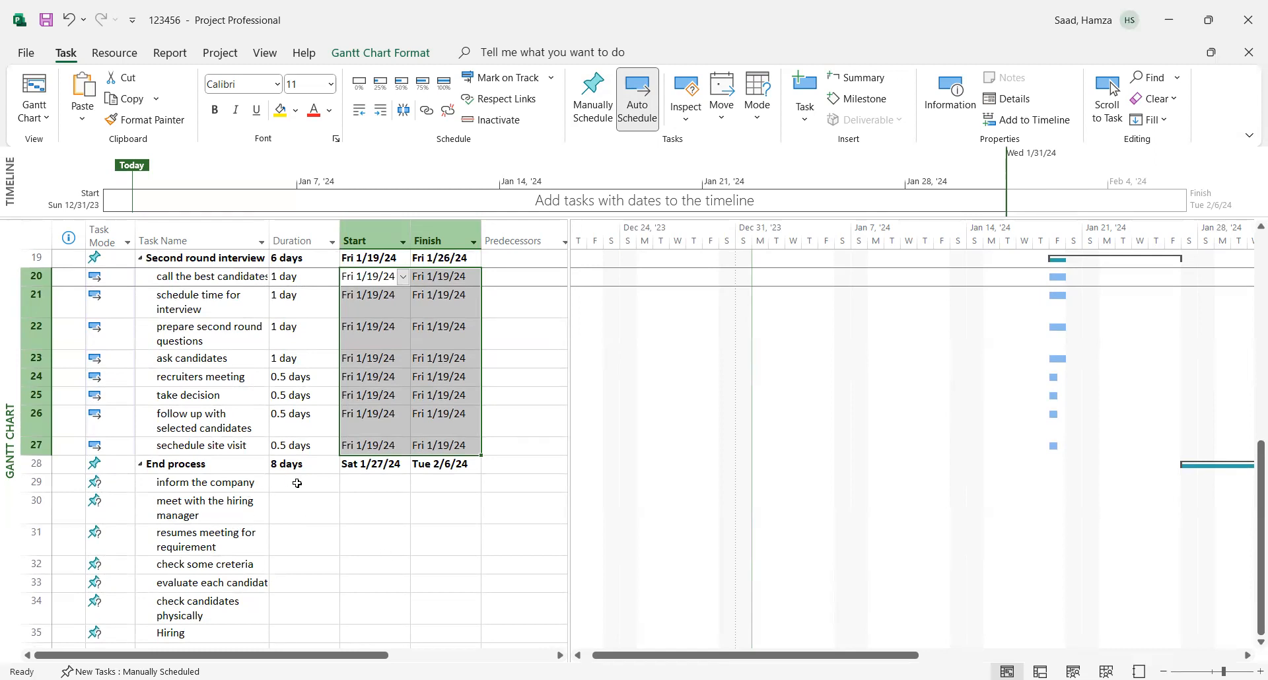
double_click(187, 634)
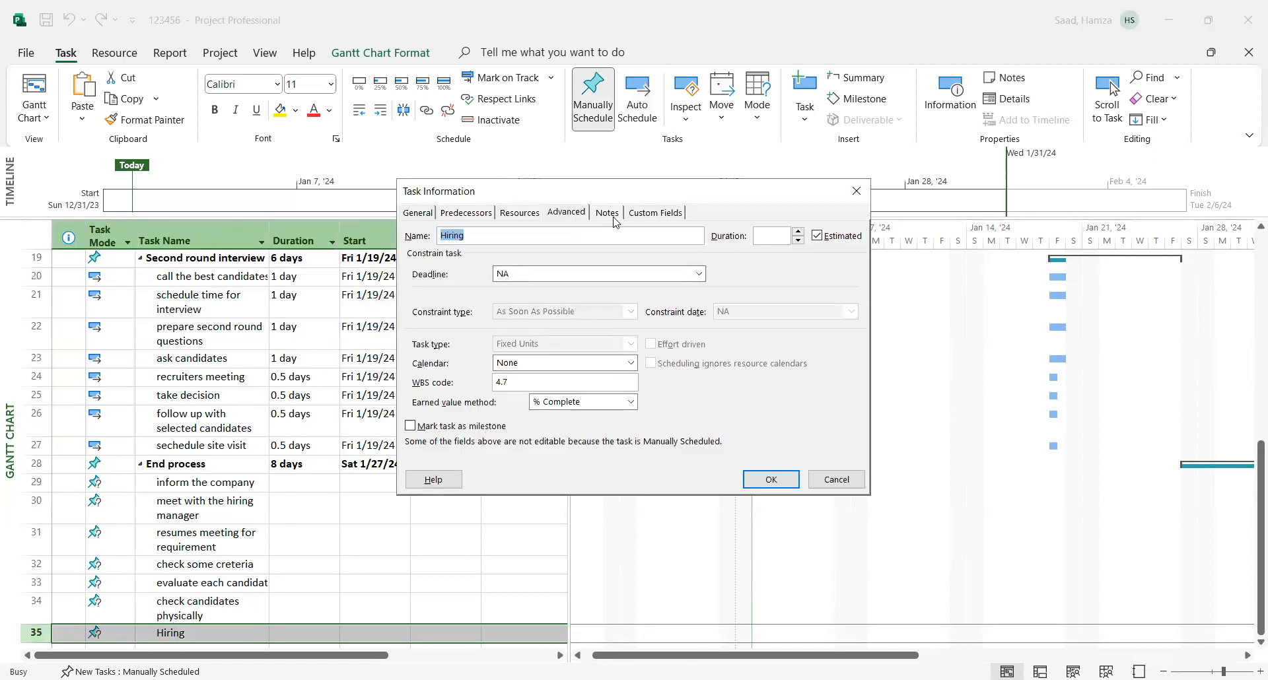
click(558, 213)
click(856, 191)
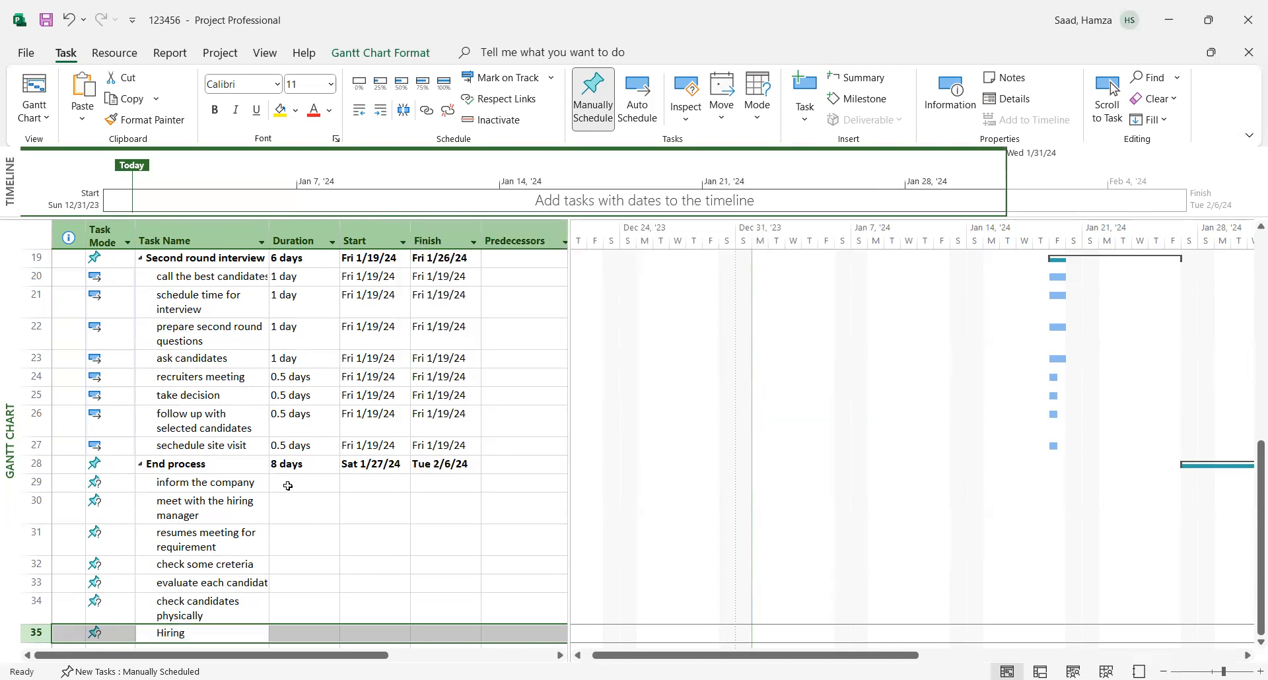
- Set a duration of 1 day for tasks 29 to 32, from "inform the company" to "check some creteria", dismissing the Planning Wizard tip
click(289, 484)
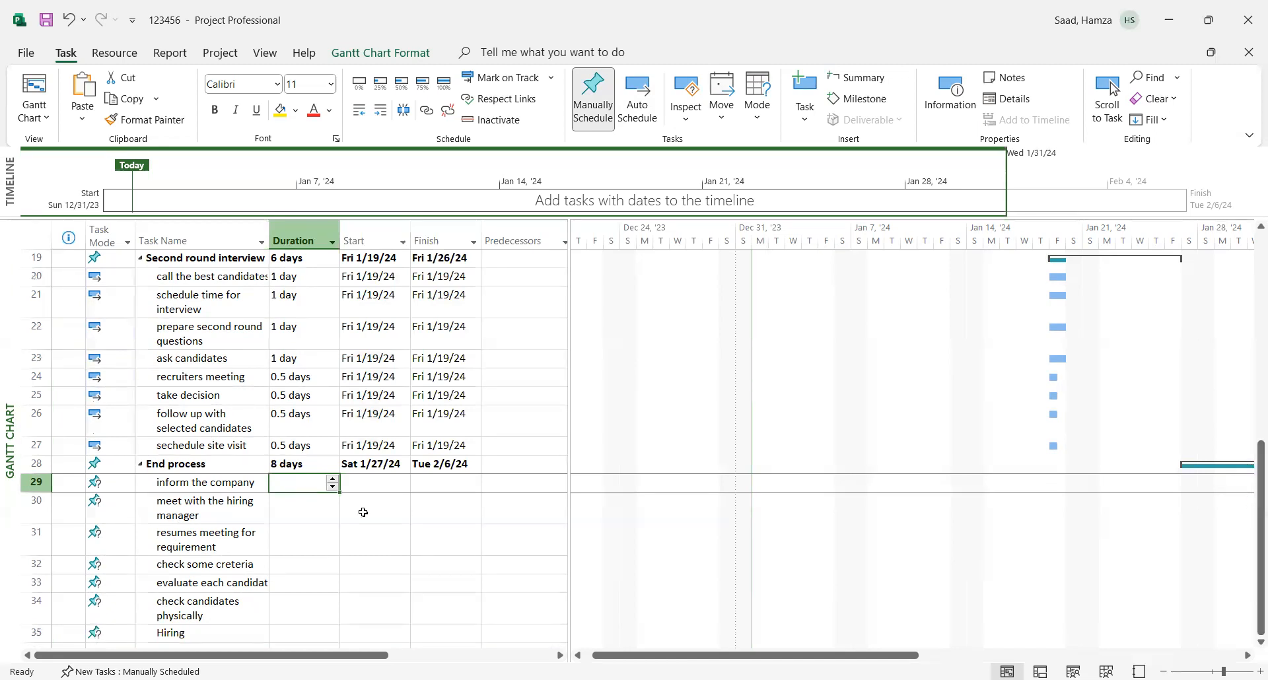
text(1)
key(Return)
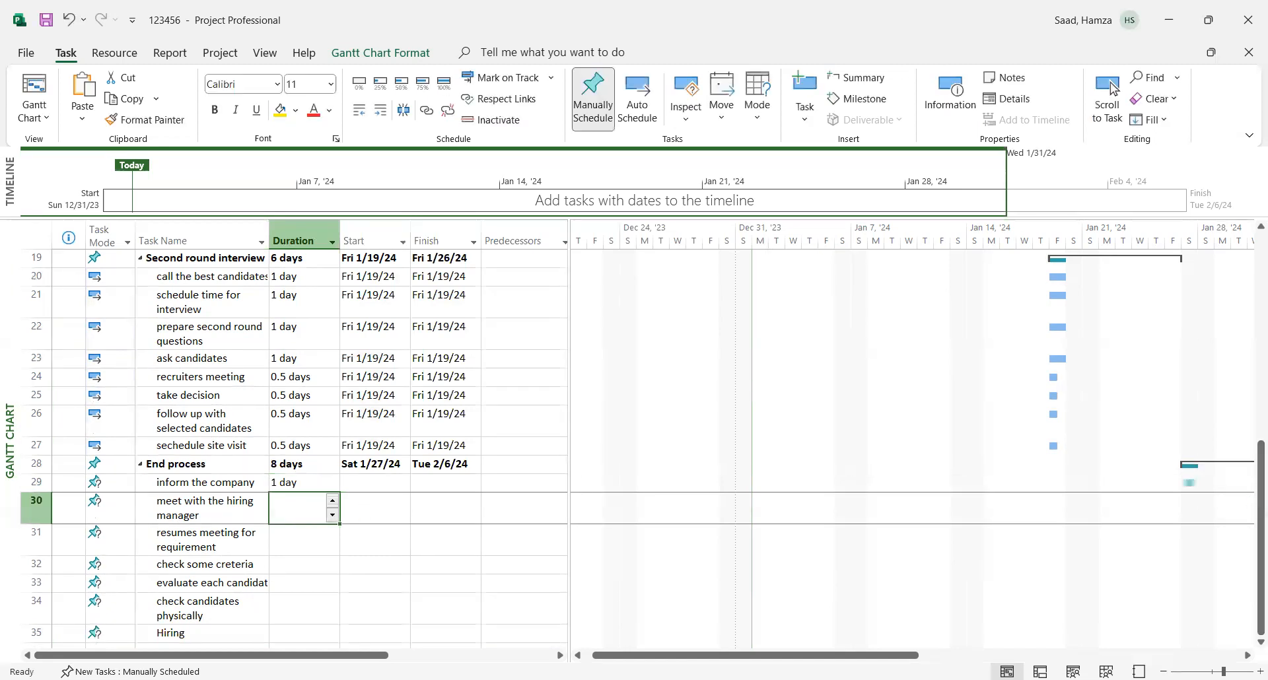
text(1)
key(Return)
text(1)
key(Return)
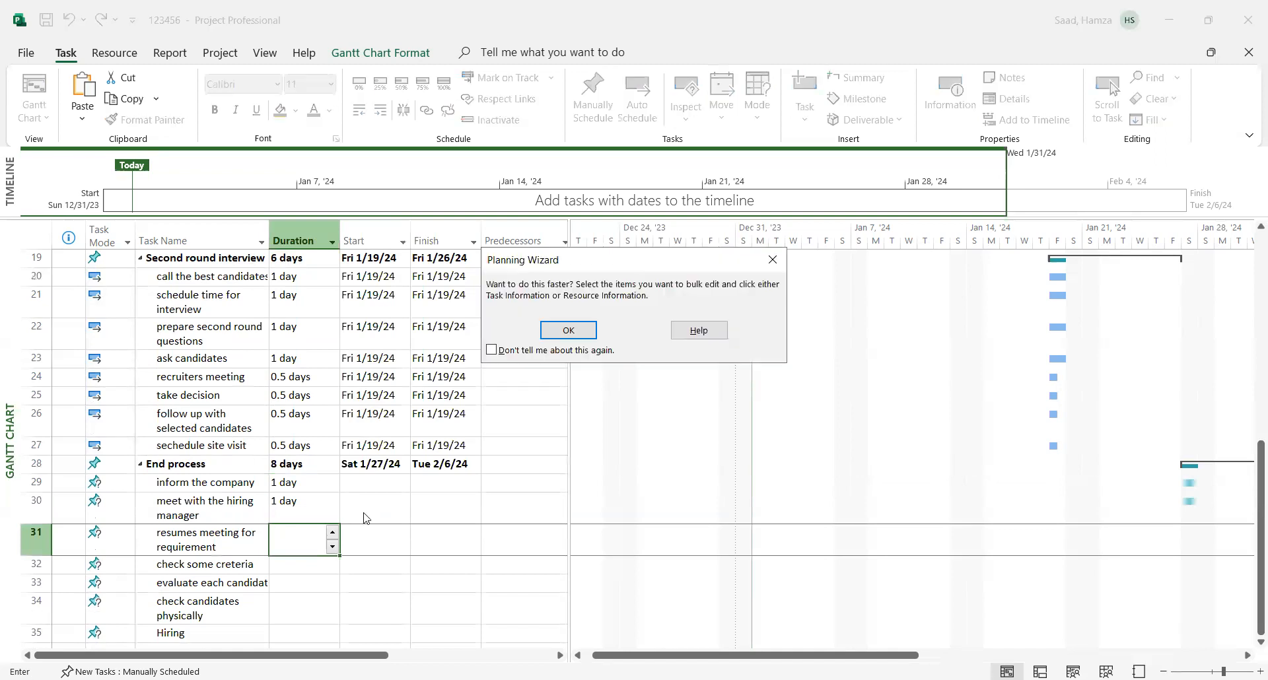
click(559, 332)
text(1)
key(Return)
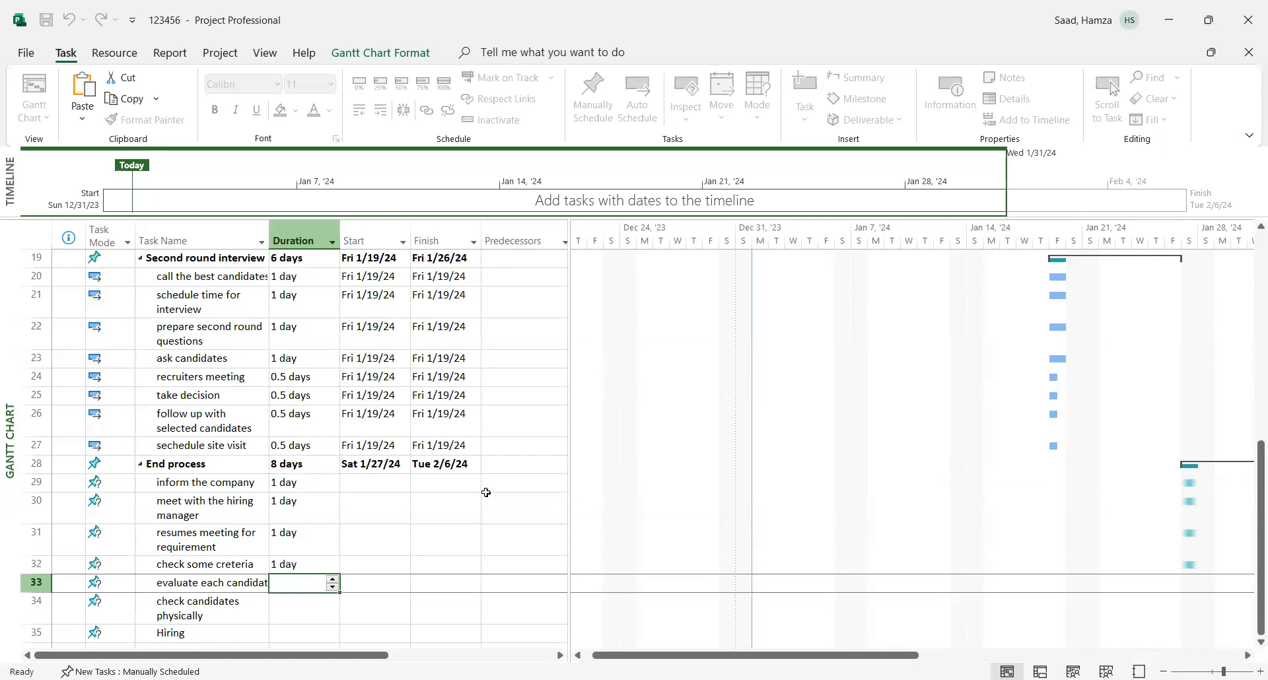
- Set a duration of 1 day for tasks 33 and 34 and 2 days for "Hiring", dismissing the Planning Wizard tip
text(1)
key(Return)
text(1)
key(Return)
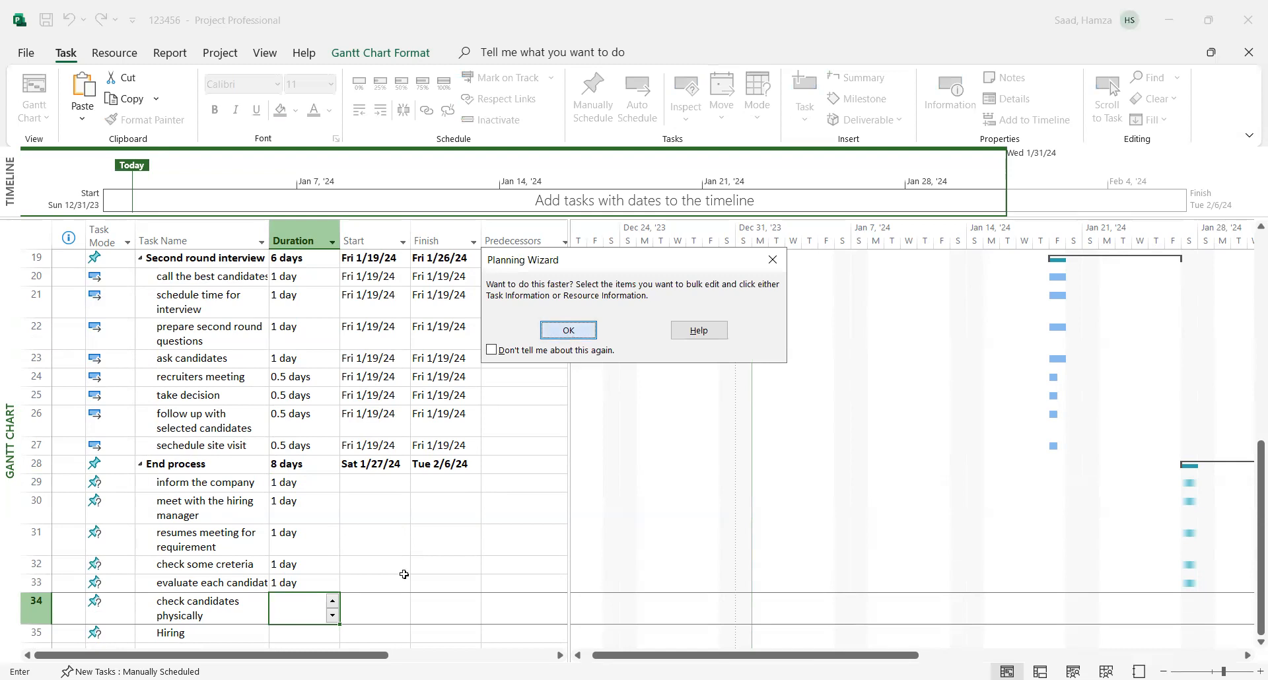
key(Return)
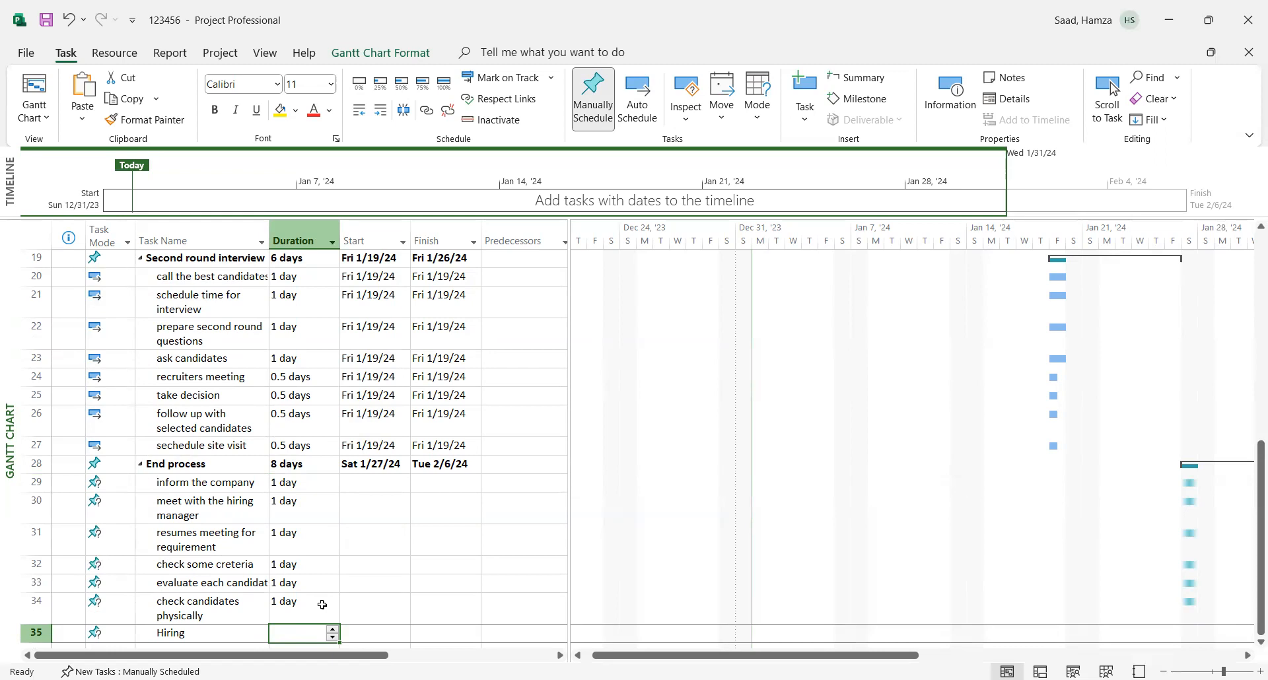
text(2)
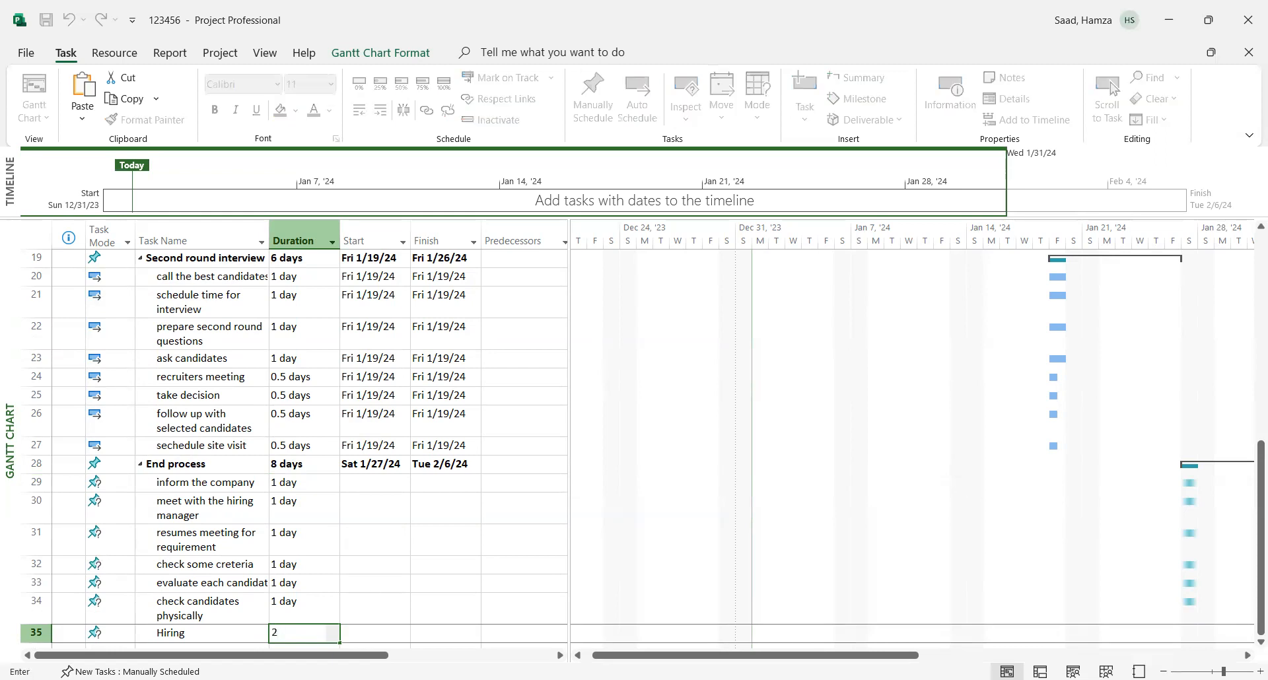
click(372, 598)
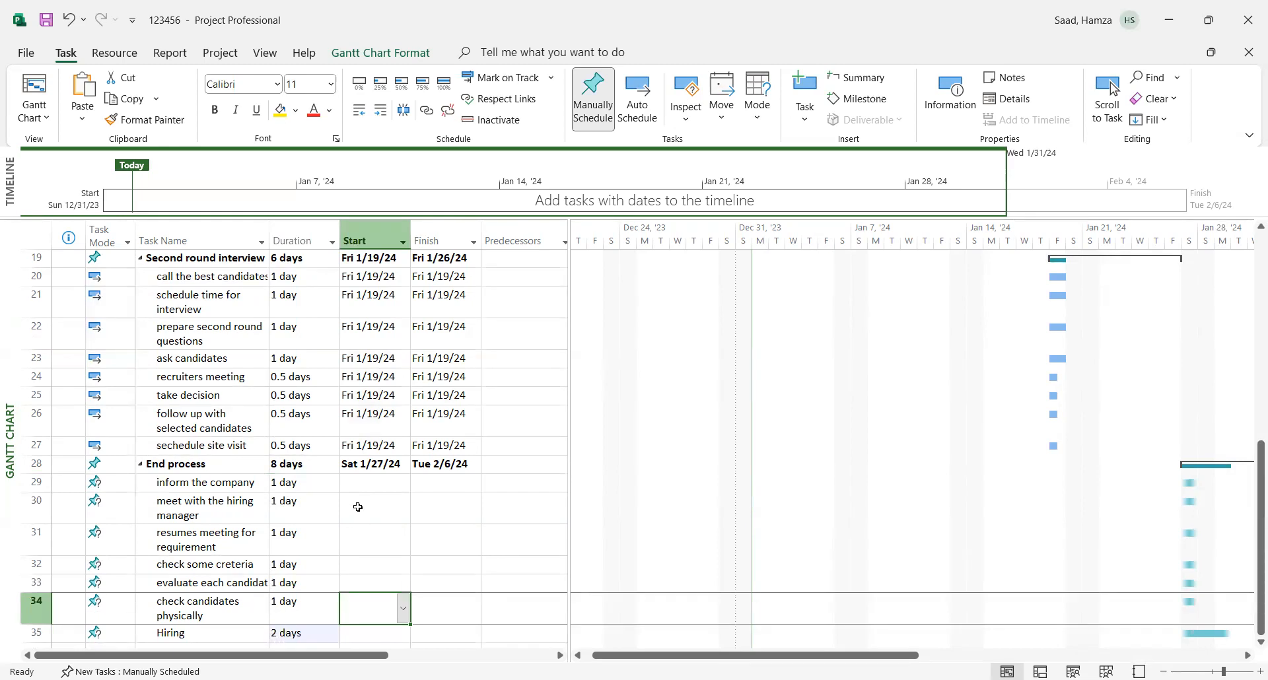
- Switch the "End process" subtasks, tasks 29 to 35, to Auto Schedule so they receive start and finish dates
drag(364, 482, 462, 636)
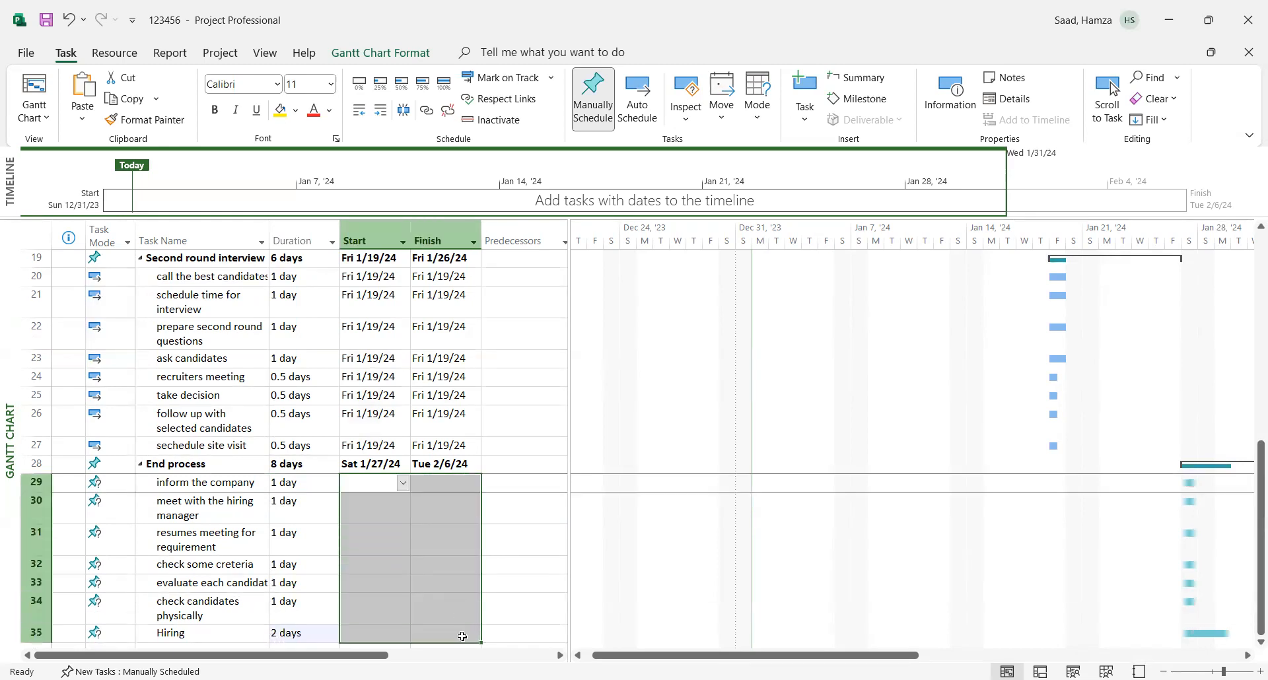
right_click(438, 520)
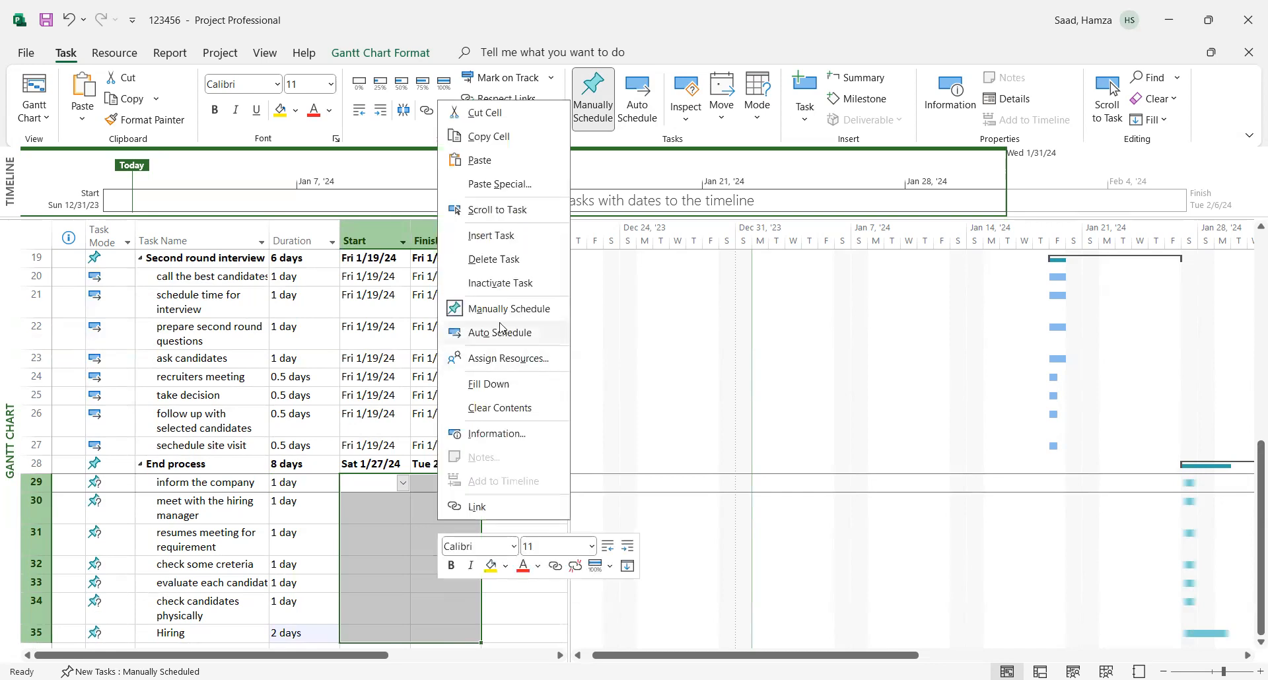
click(497, 333)
- Link all tasks in the project in sequence so that their predecessors are filled in
scroll(1251, 583, up, 6)
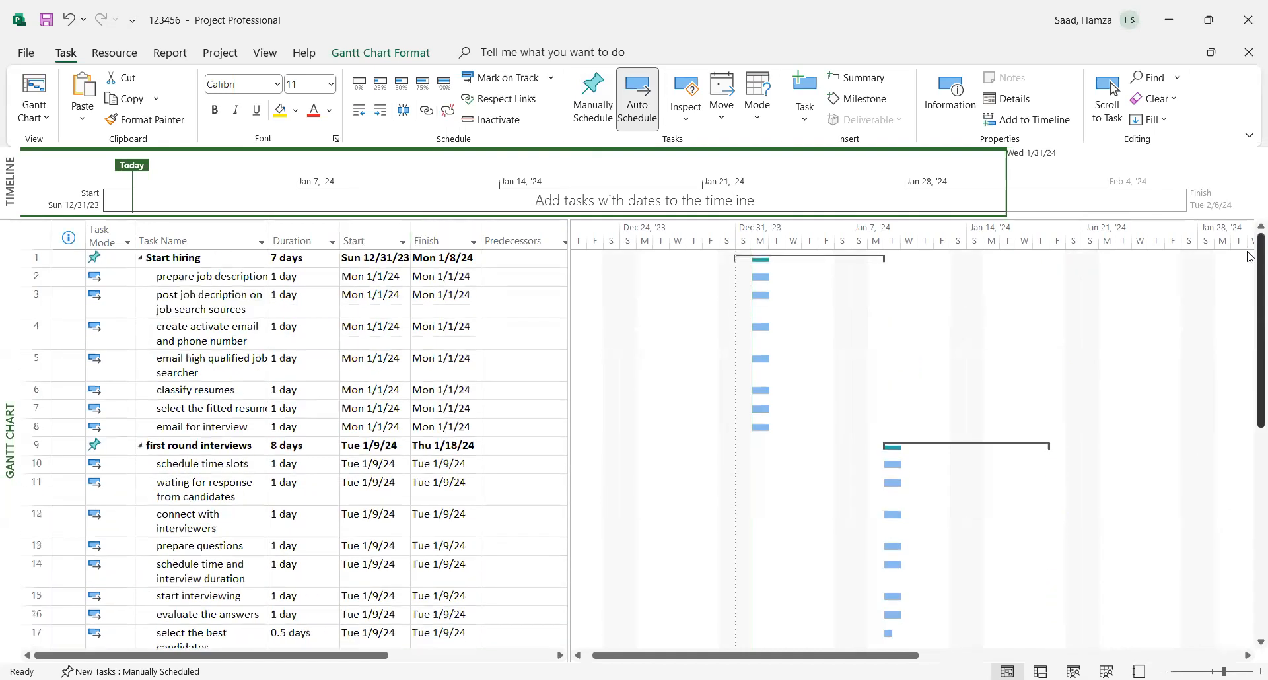
scroll(1250, 609, down, 5)
scroll(1250, 609, up, 5)
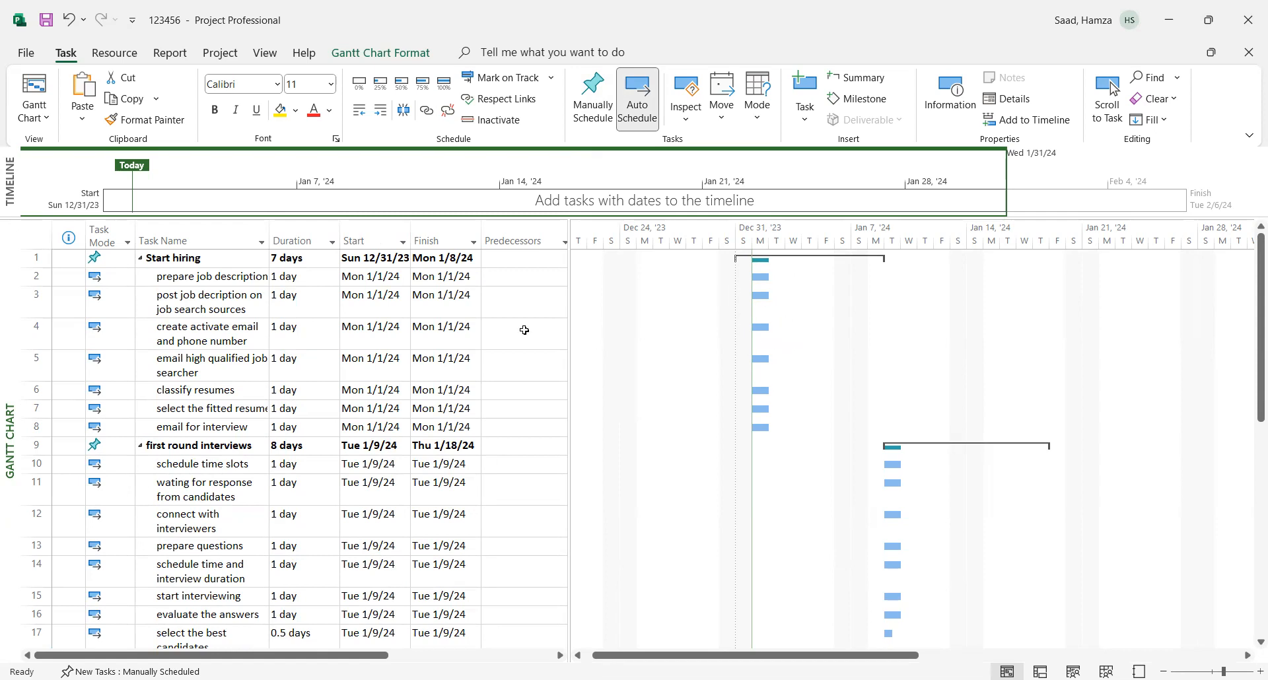
click(510, 240)
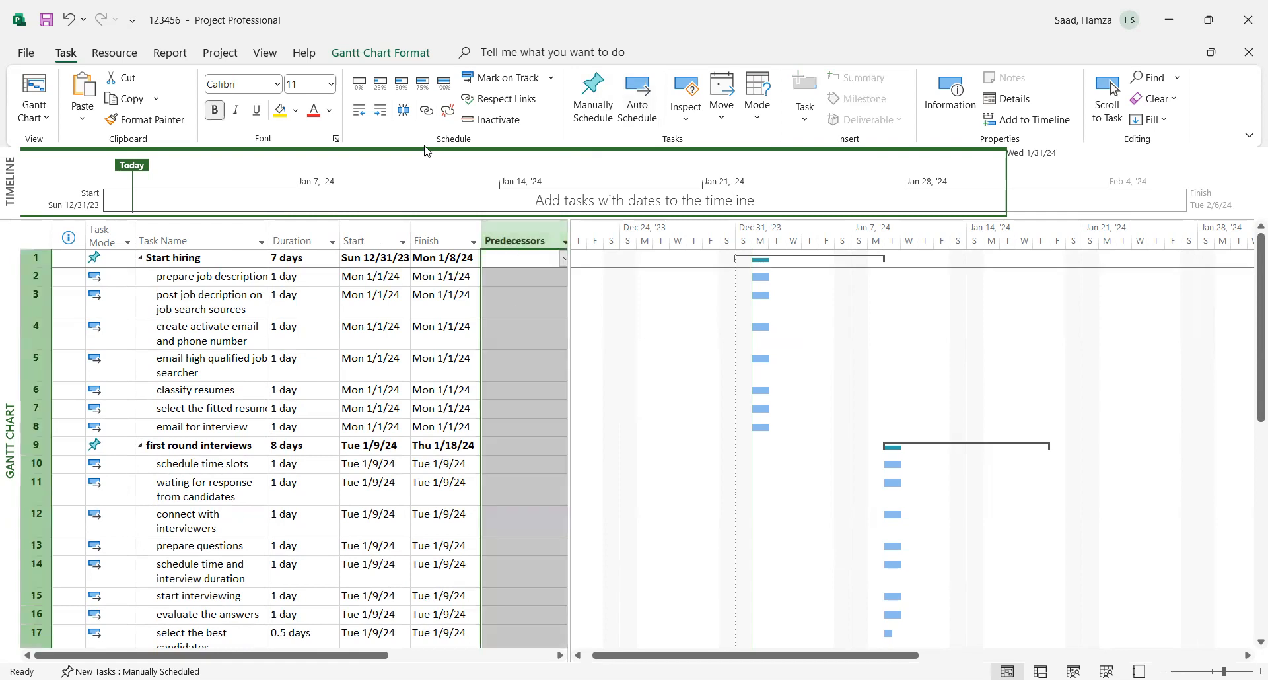
click(426, 112)
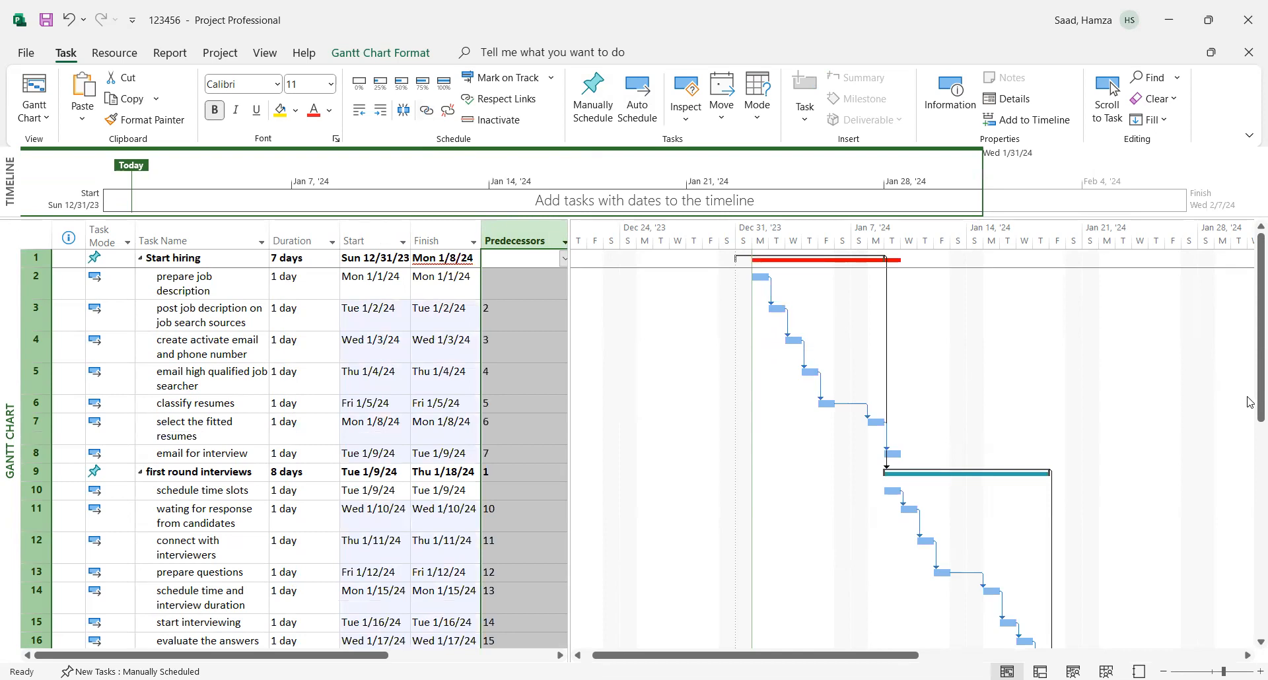
- Set the duration of the "Start hiring" summary task to 8 days
scroll(1251, 396, down, 3)
scroll(1250, 581, down, 2)
scroll(1250, 463, up, 5)
click(287, 259)
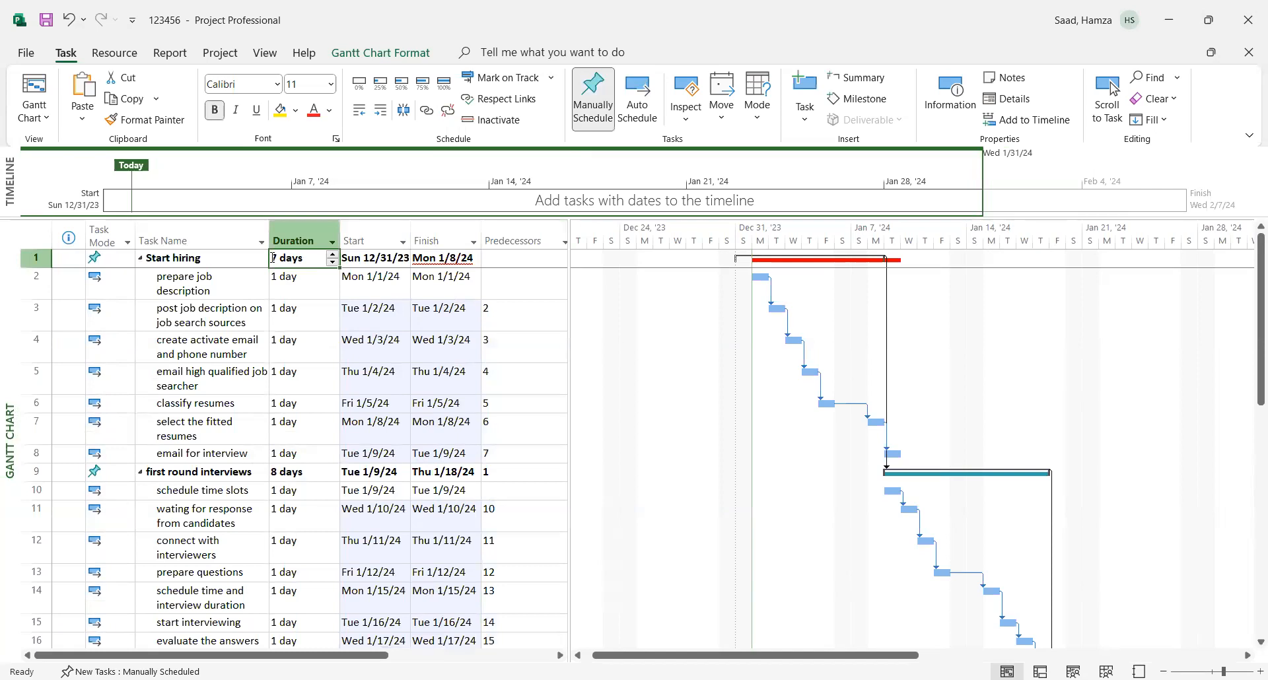
click(277, 258)
text(8)
key(BackSpace)
key(BackSpace)
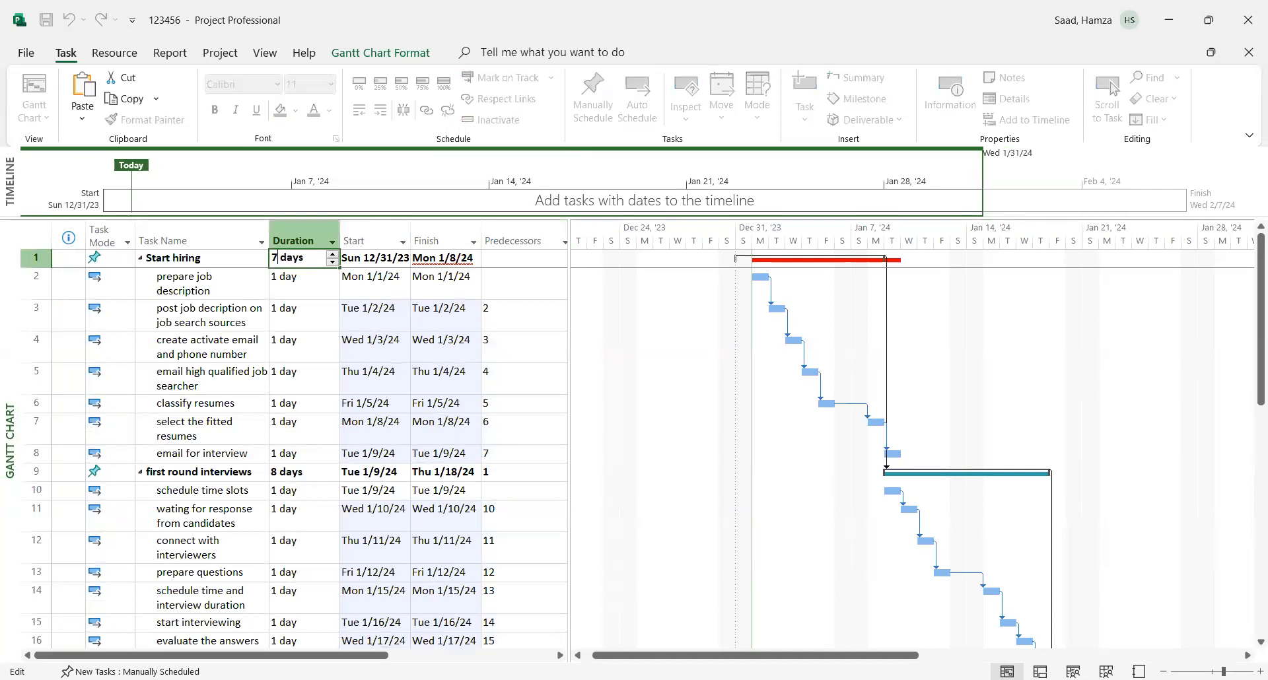
text(8)
click(289, 307)
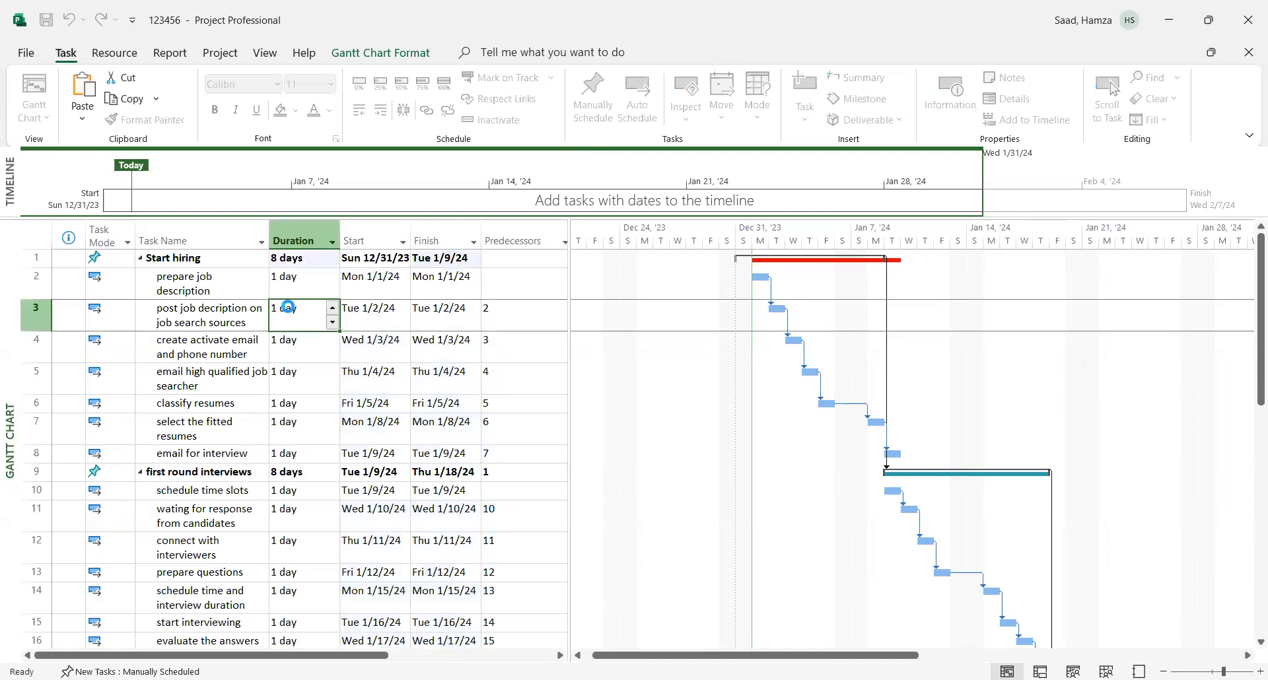
click(423, 338)
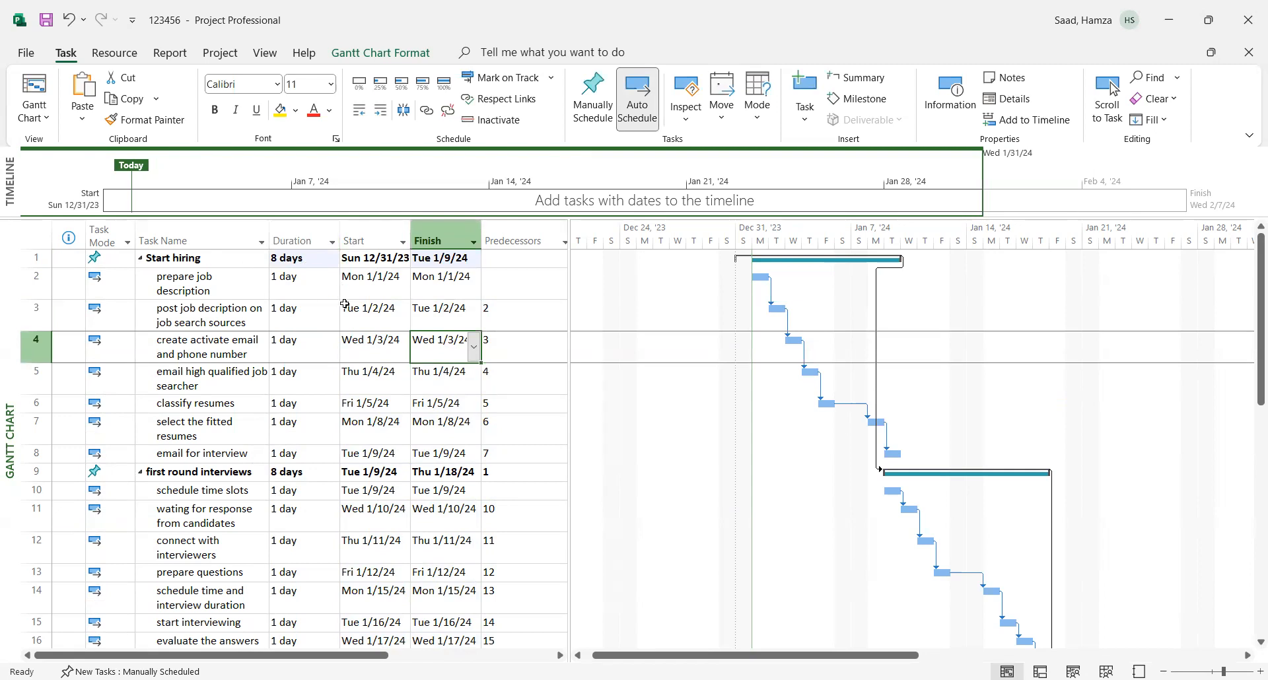
- Set the duration of the "End process" summary task to 9 days, closing its Summary Task Information without changes
drag(1249, 381, 1249, 644)
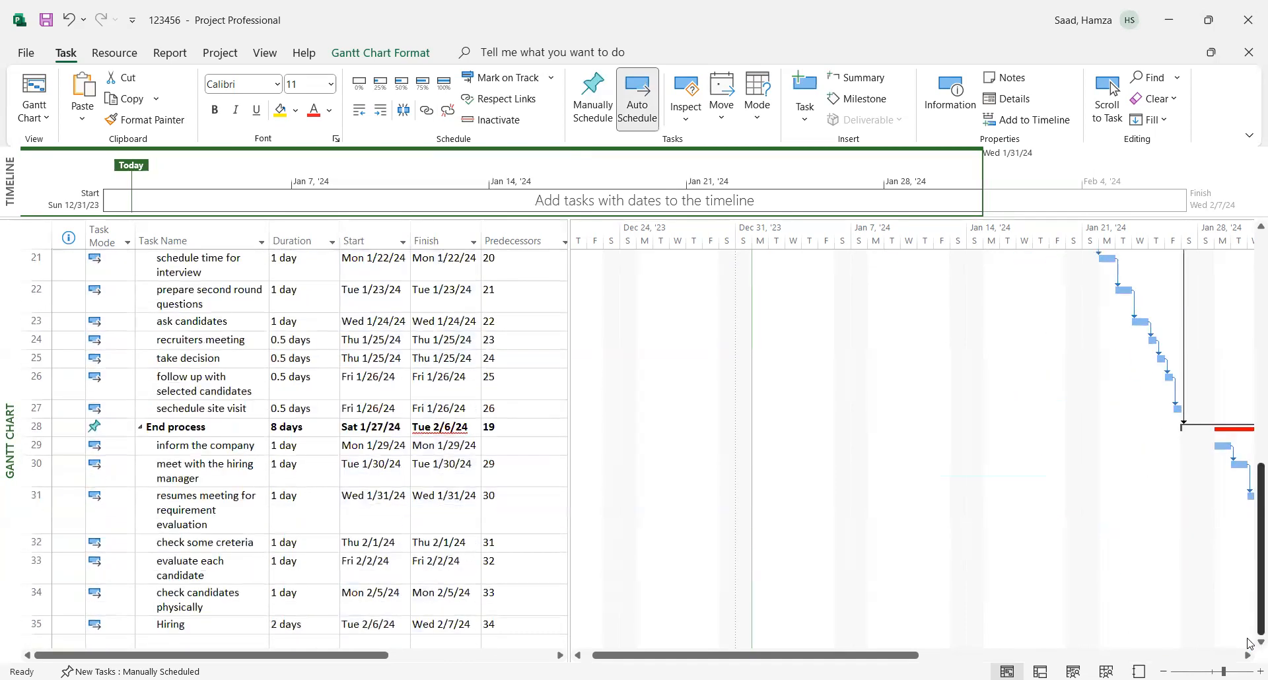
double_click(450, 426)
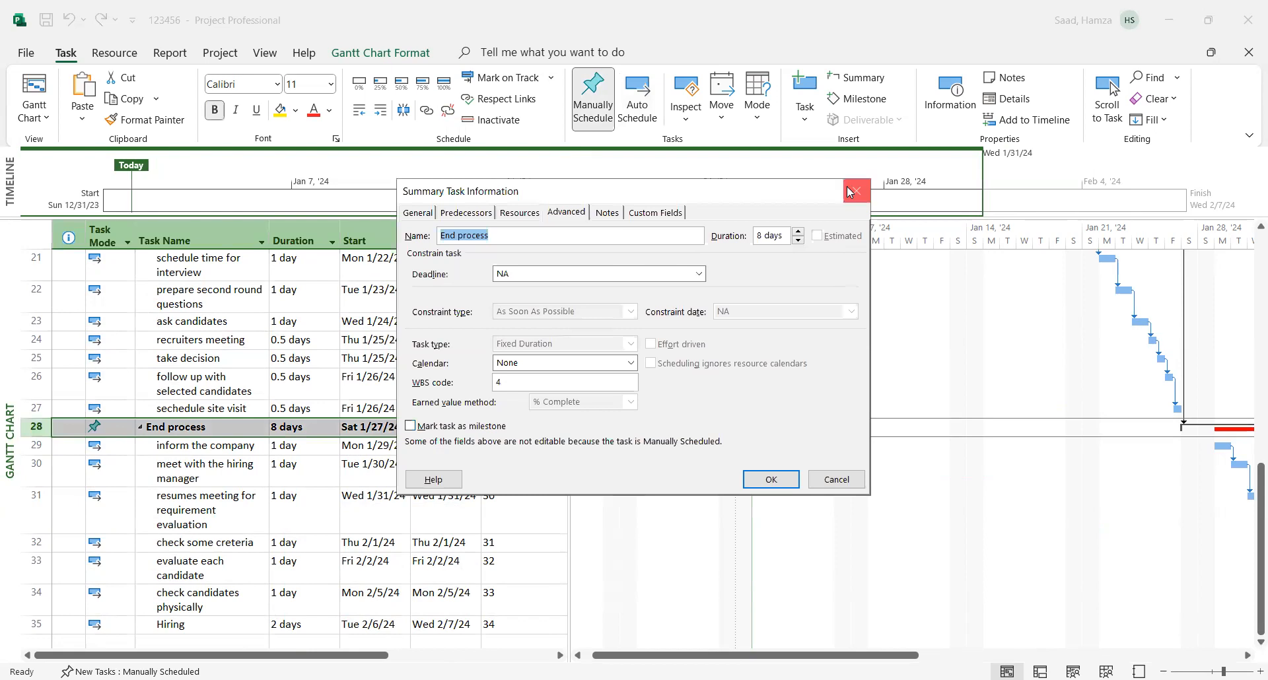
click(851, 190)
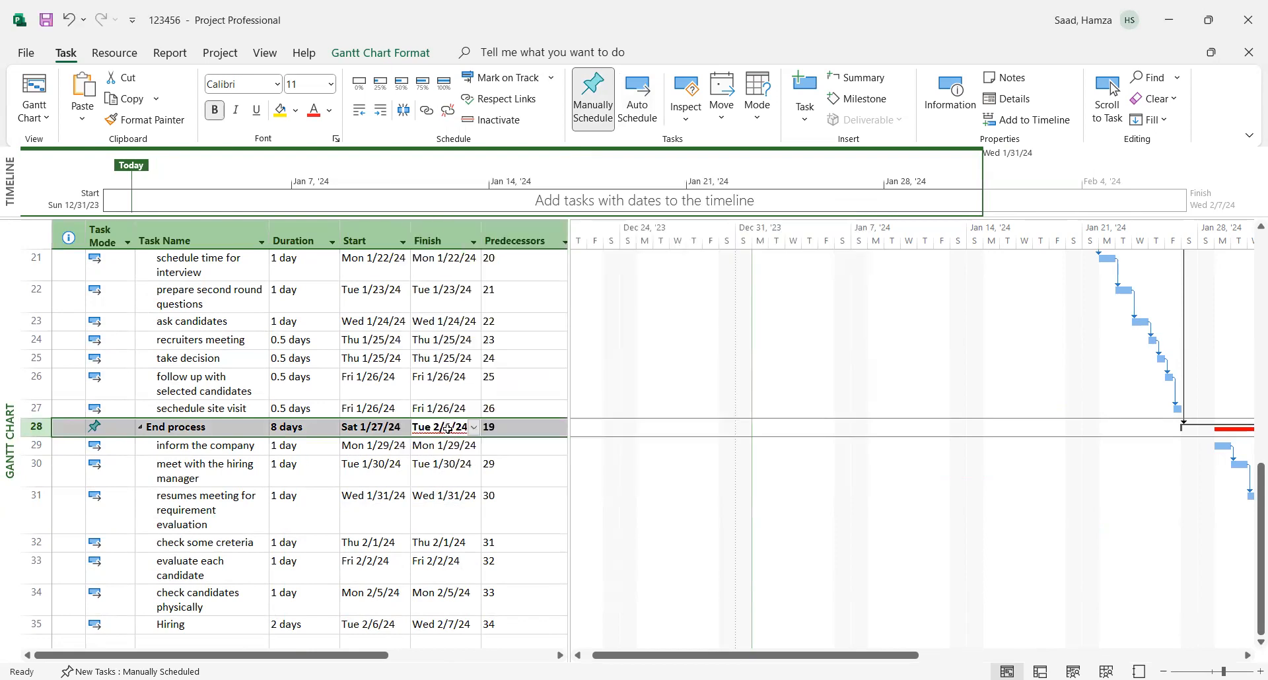
click(281, 431)
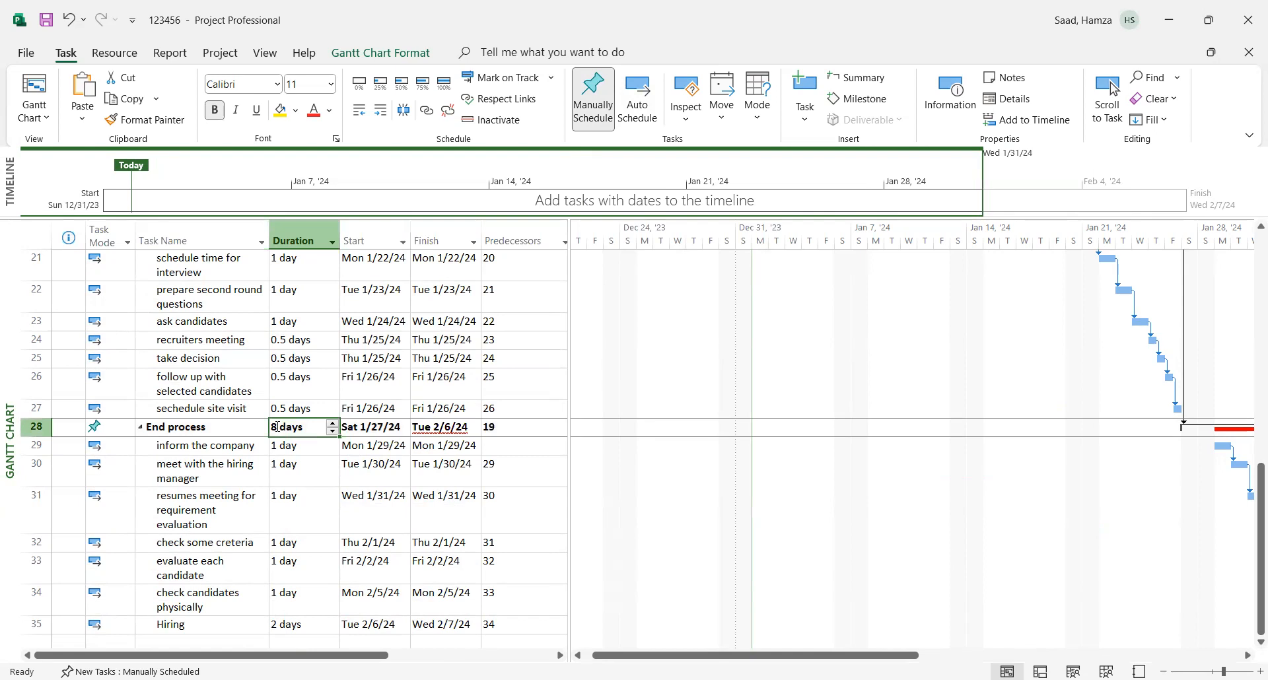
key(BackSpace)
text(9)
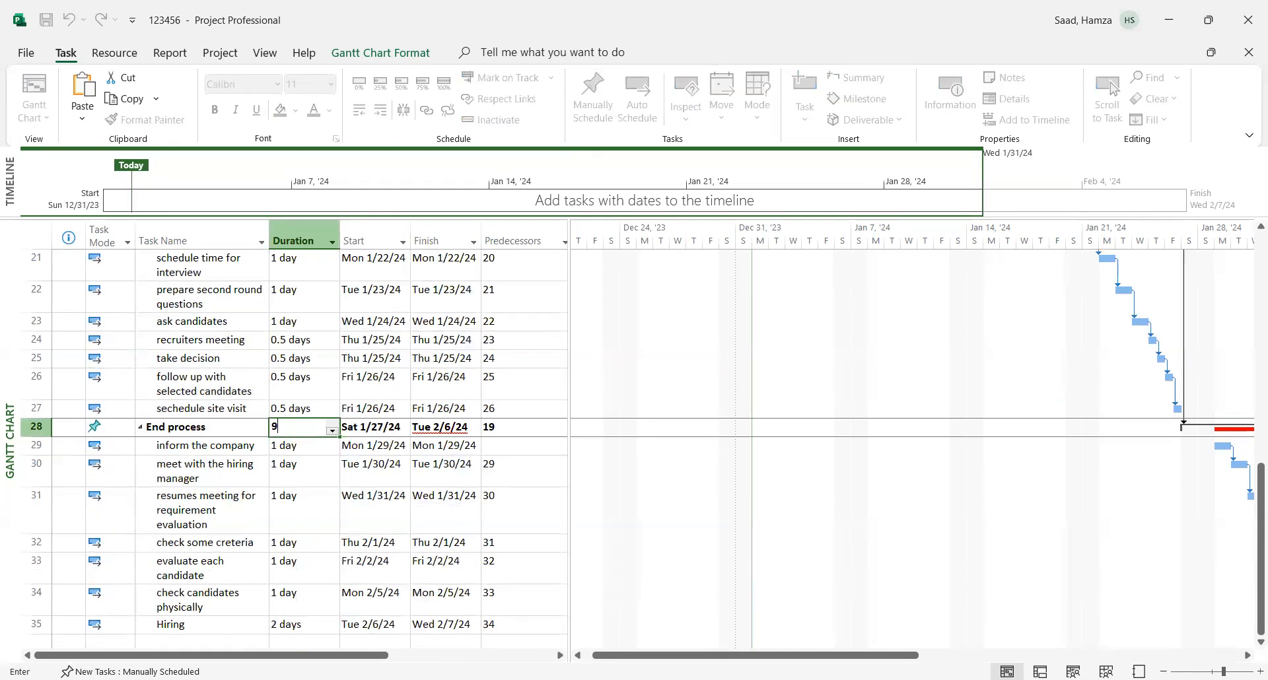
click(336, 497)
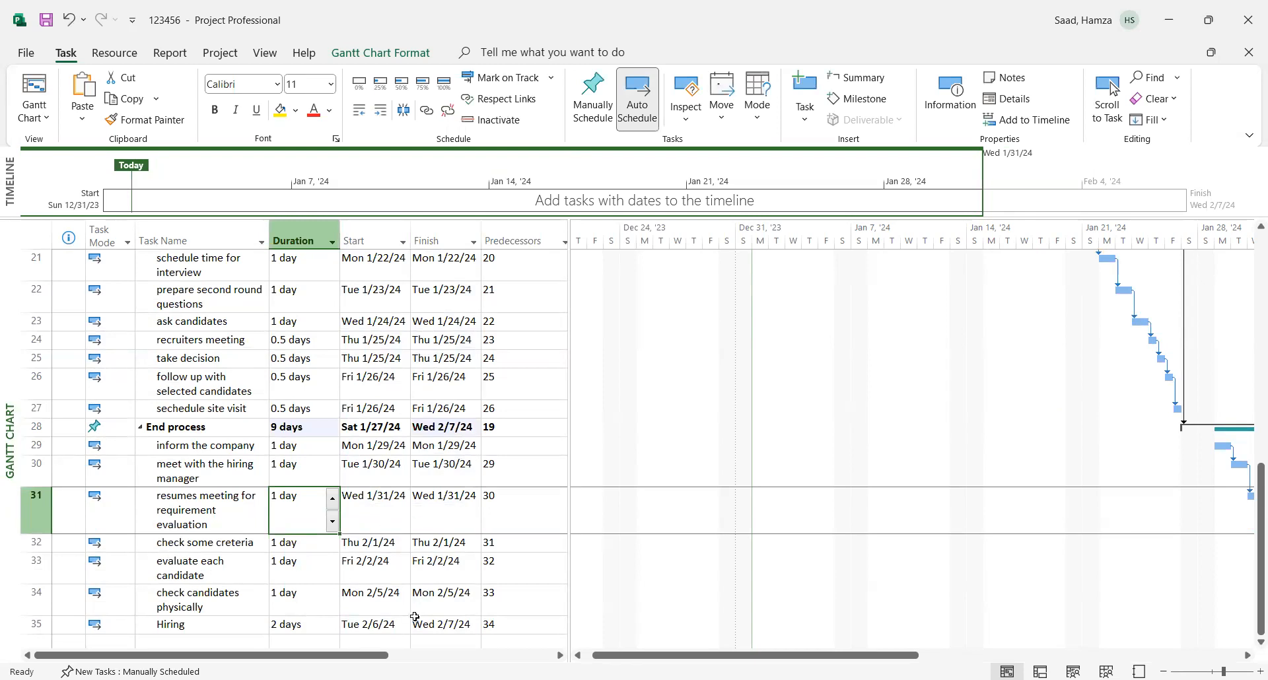
- Examine the linked task bars along the Gantt chart, from "Start hiring" through "End process", at different timescale zoom levels
drag(1250, 553, 1250, 309)
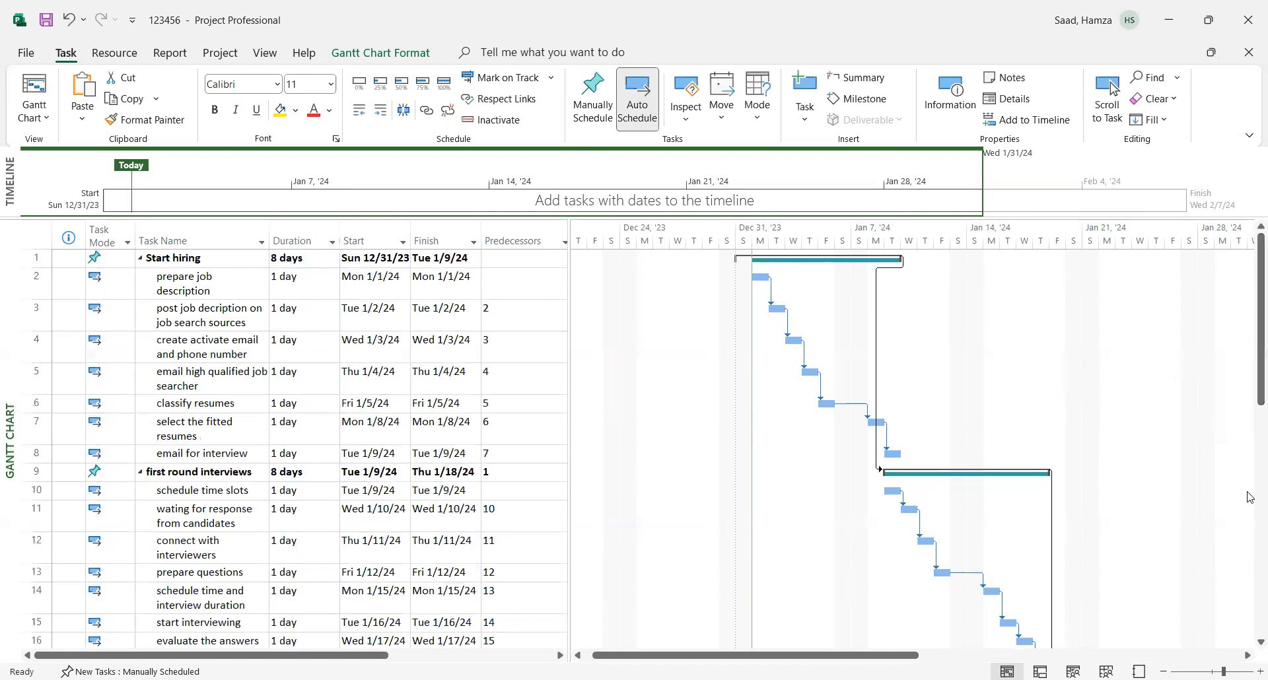
click(1251, 576)
drag(1250, 576, 1251, 614)
drag(877, 656, 1042, 656)
drag(1251, 522, 1250, 457)
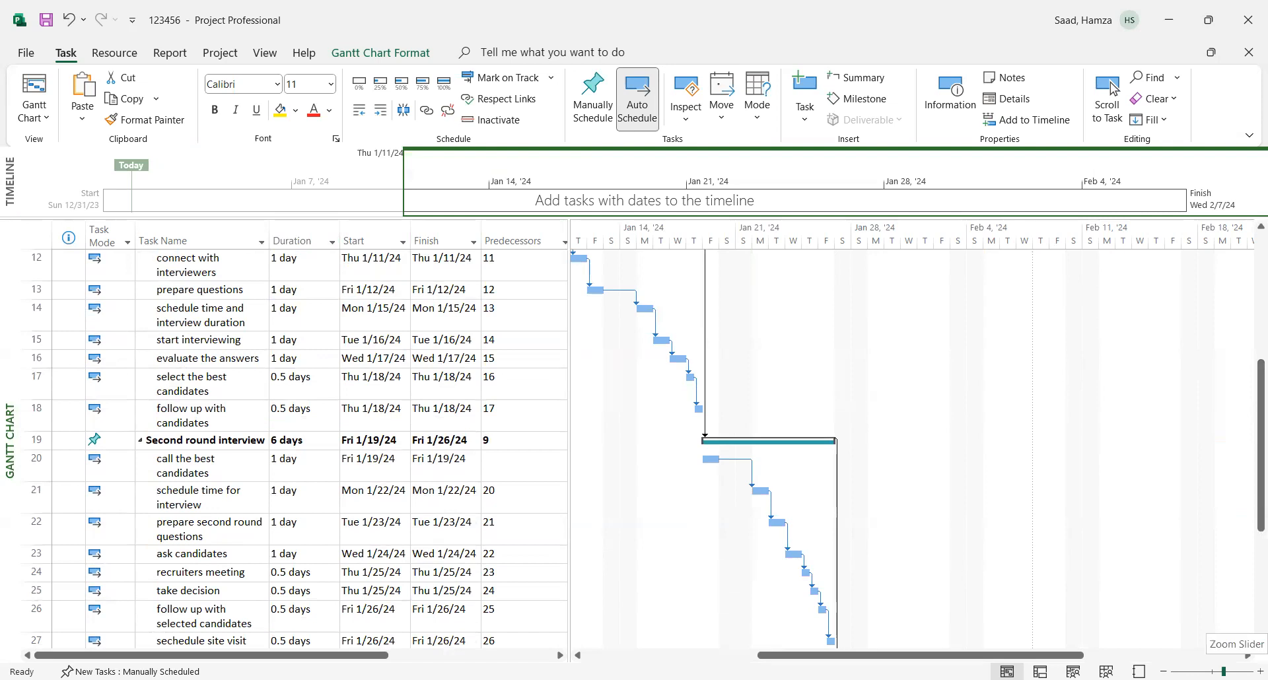
click(1214, 671)
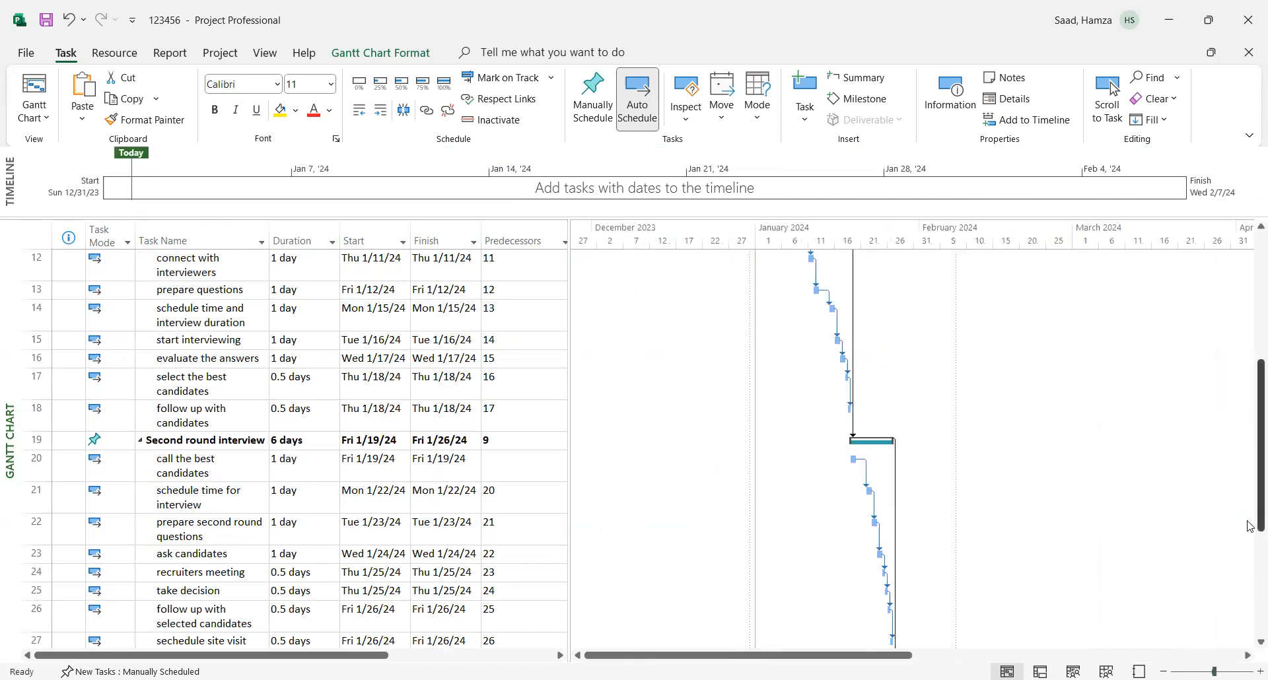
drag(1251, 450, 1250, 639)
scroll(724, 447, up, 3)
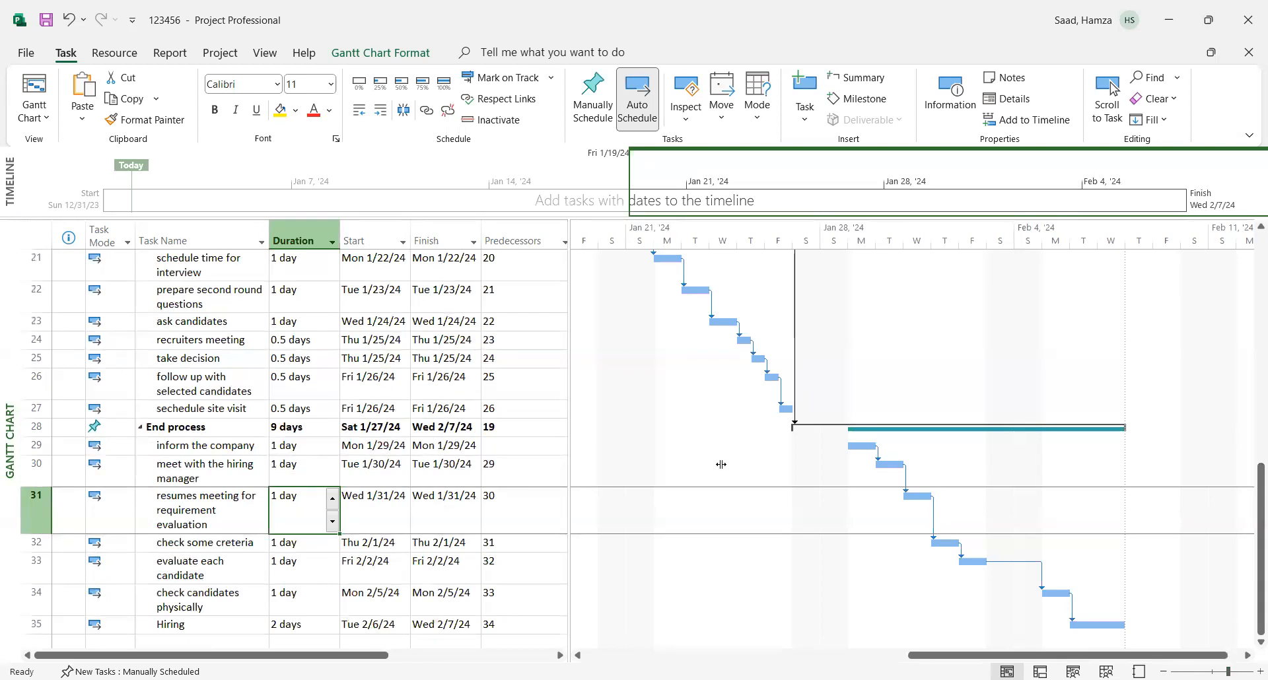
- Widen the task table to show the Resource Names column and return to the first tasks of the project
drag(721, 465, 722, 465)
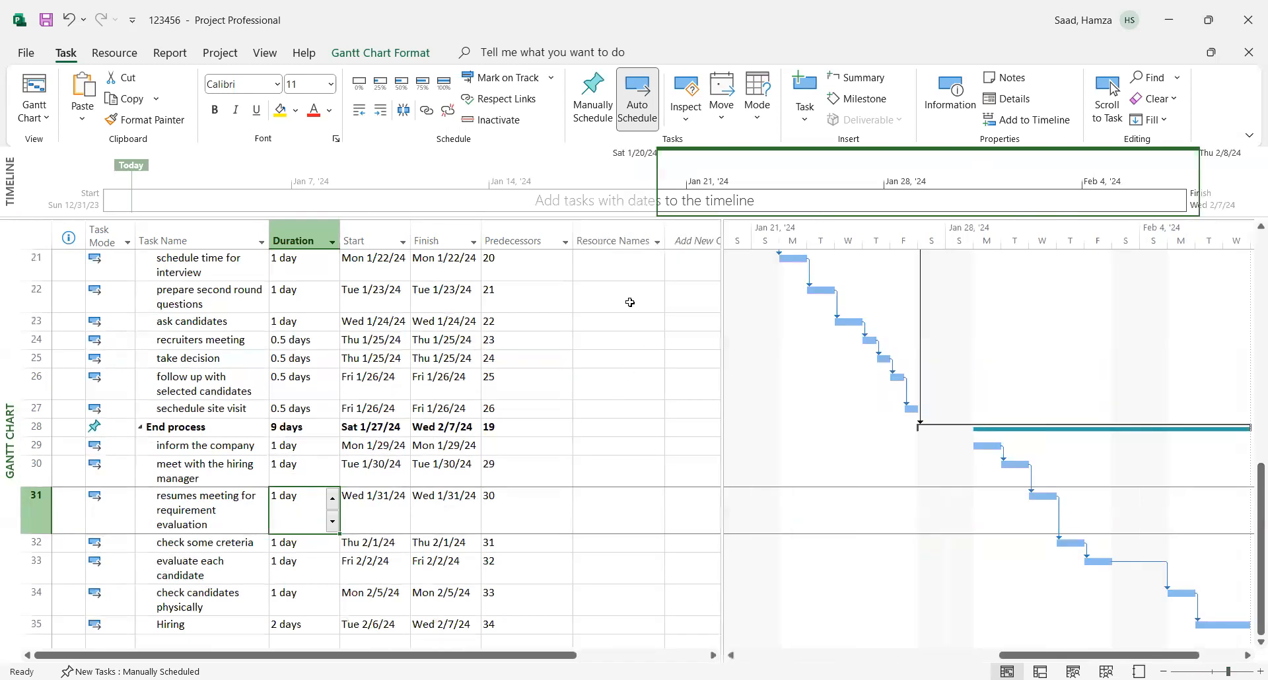
click(601, 264)
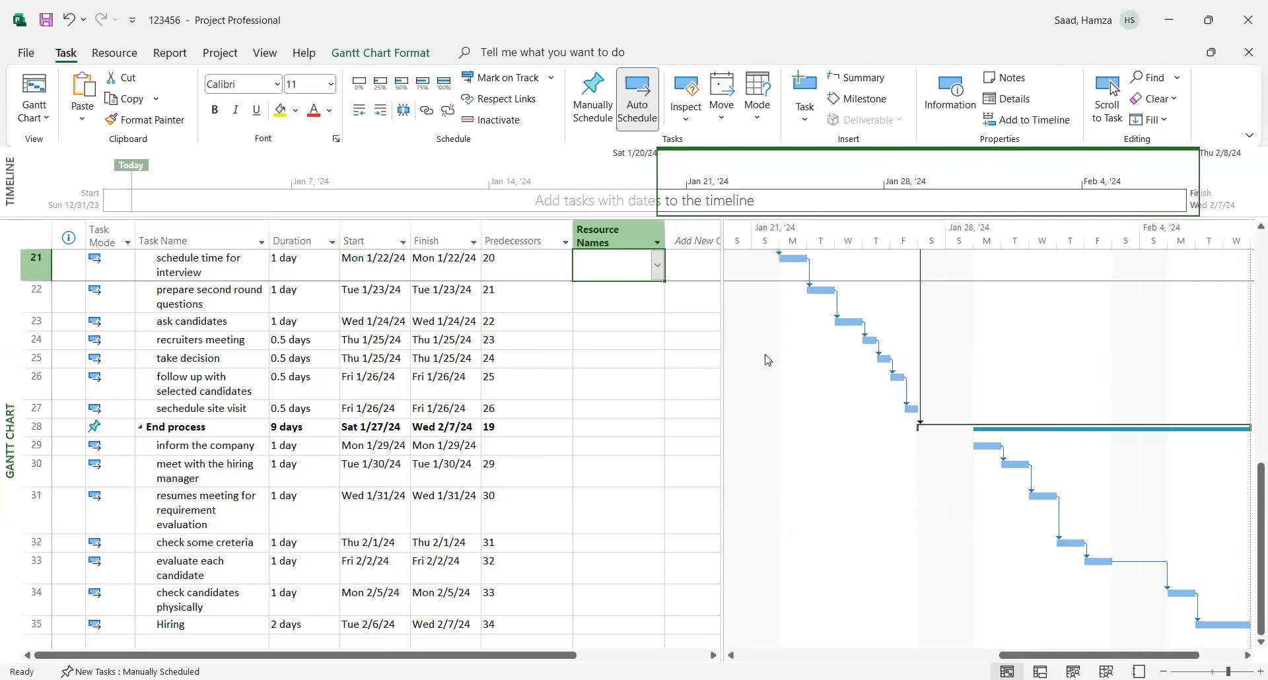
drag(1260, 492, 1247, 243)
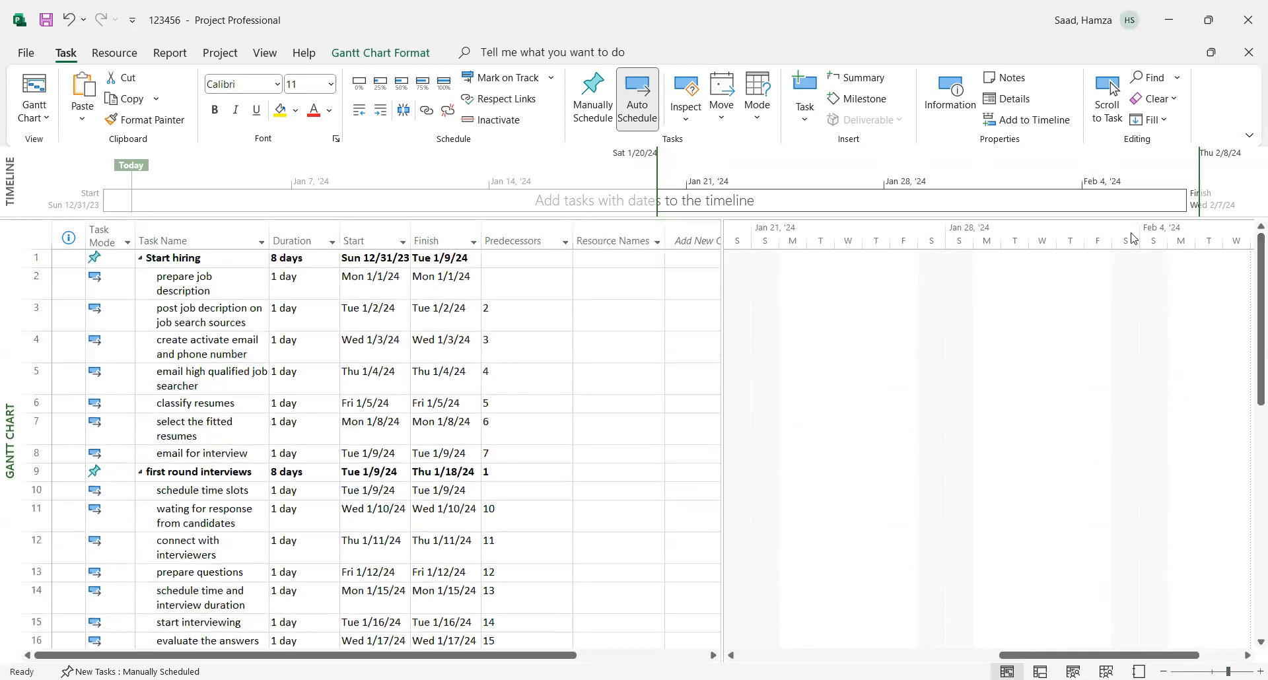
- Create four resources in the Assign Resources list by entering four people's first names, without assigning them to a task
click(593, 258)
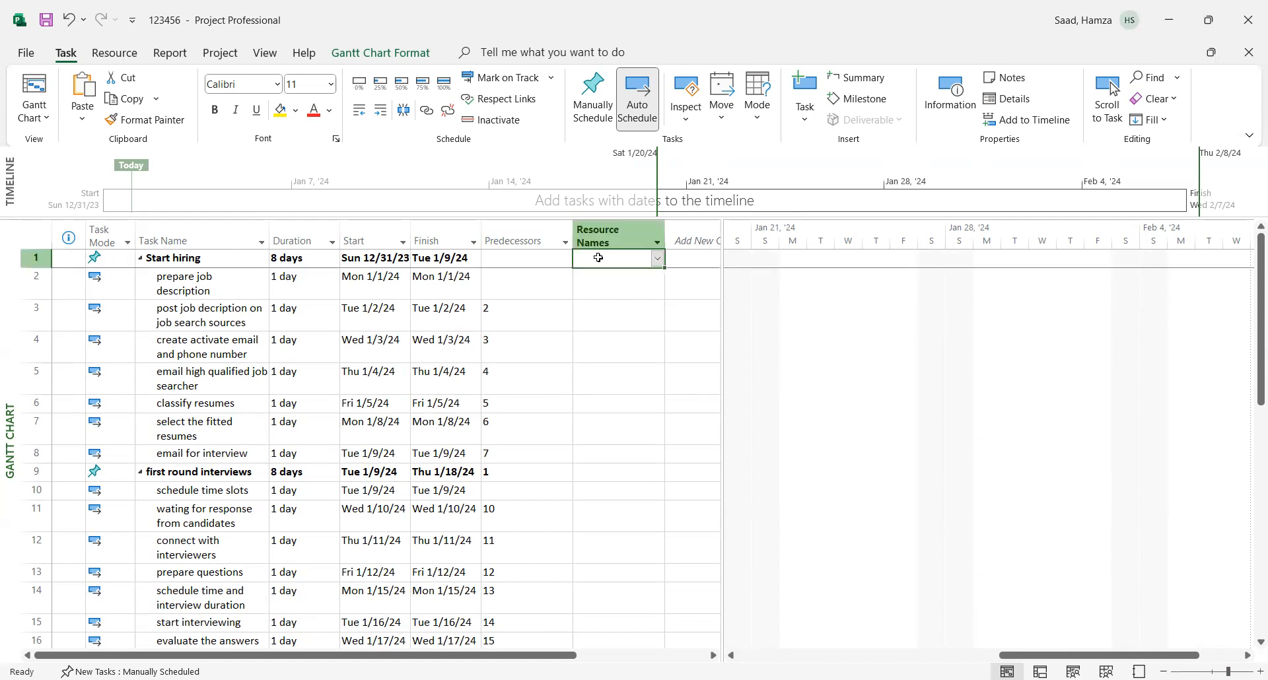
click(617, 305)
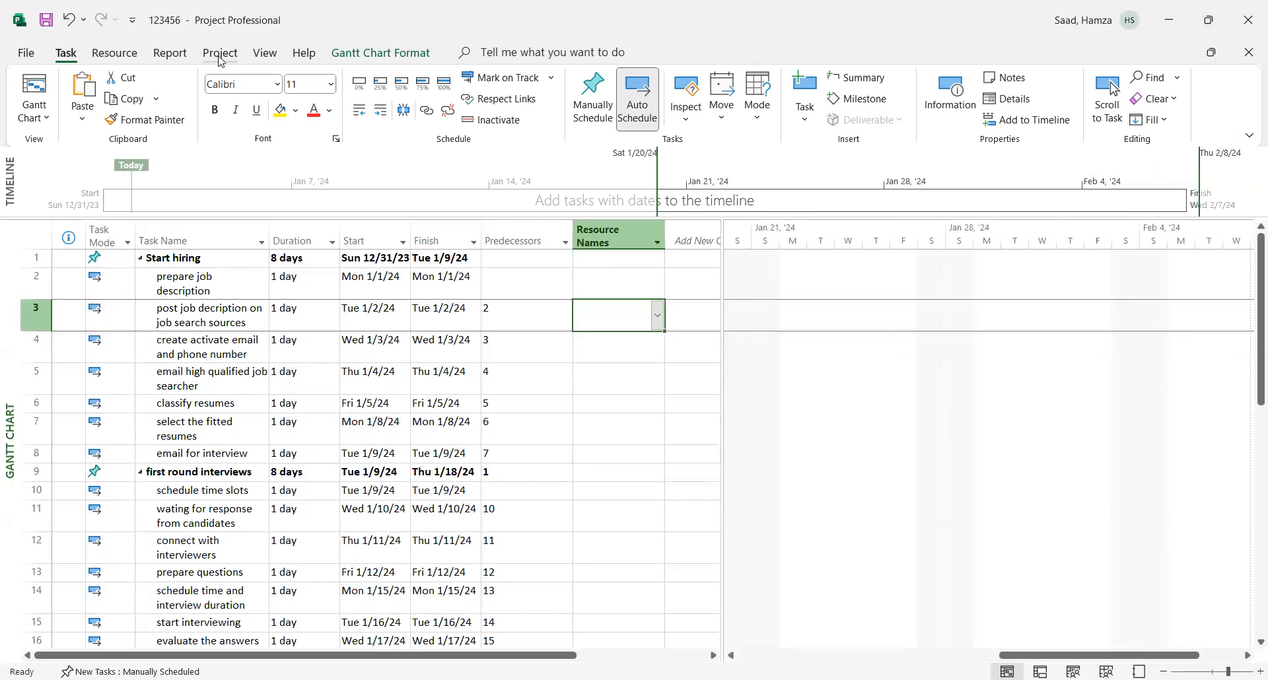
click(115, 54)
click(90, 109)
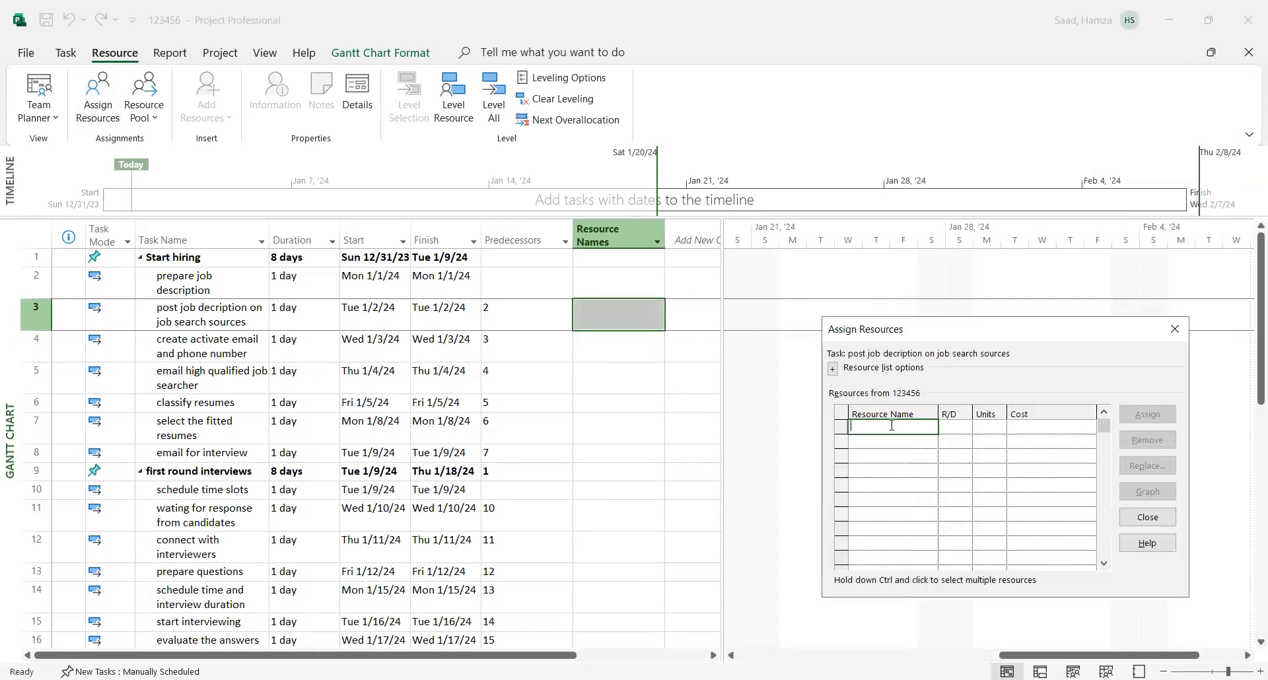
text(Jax)
click(879, 439)
text(Mia)
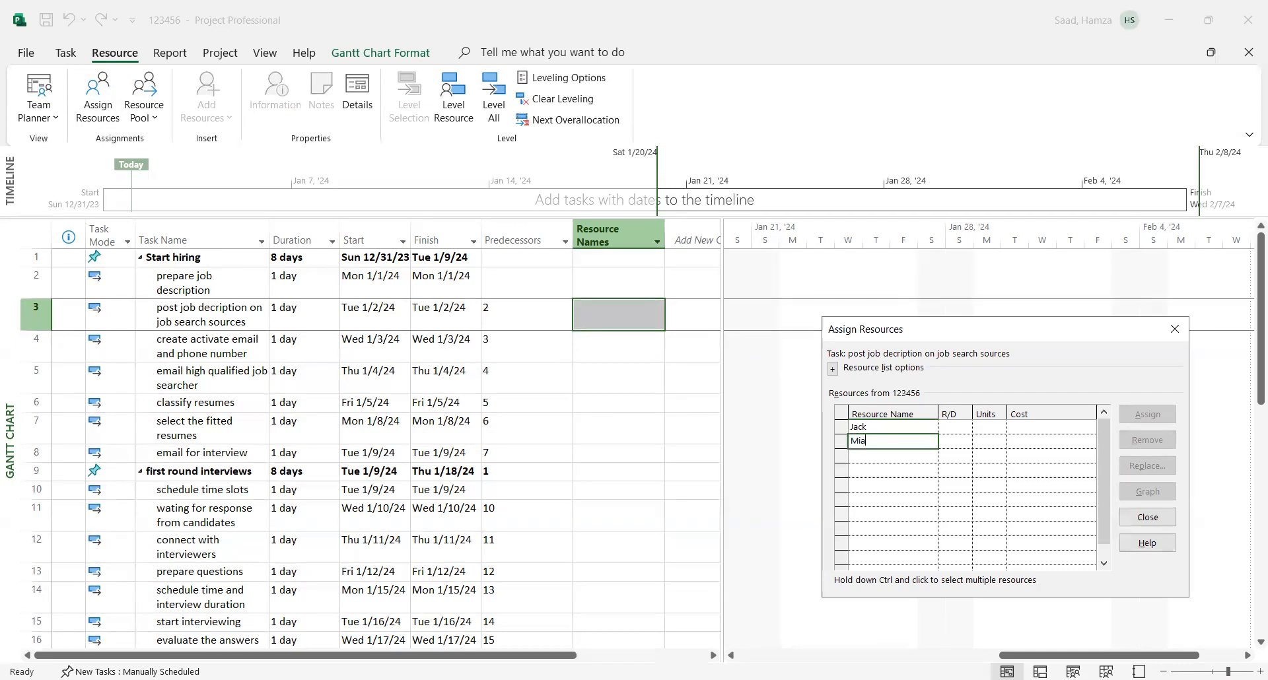
click(880, 455)
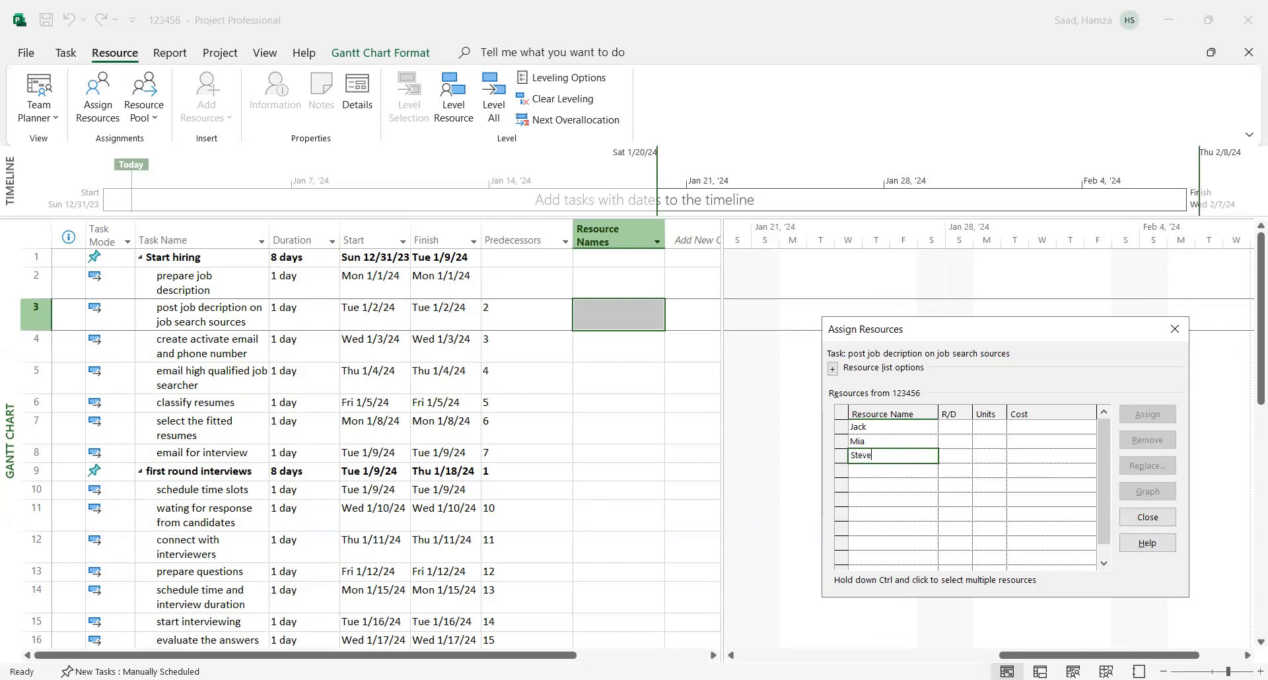
click(878, 469)
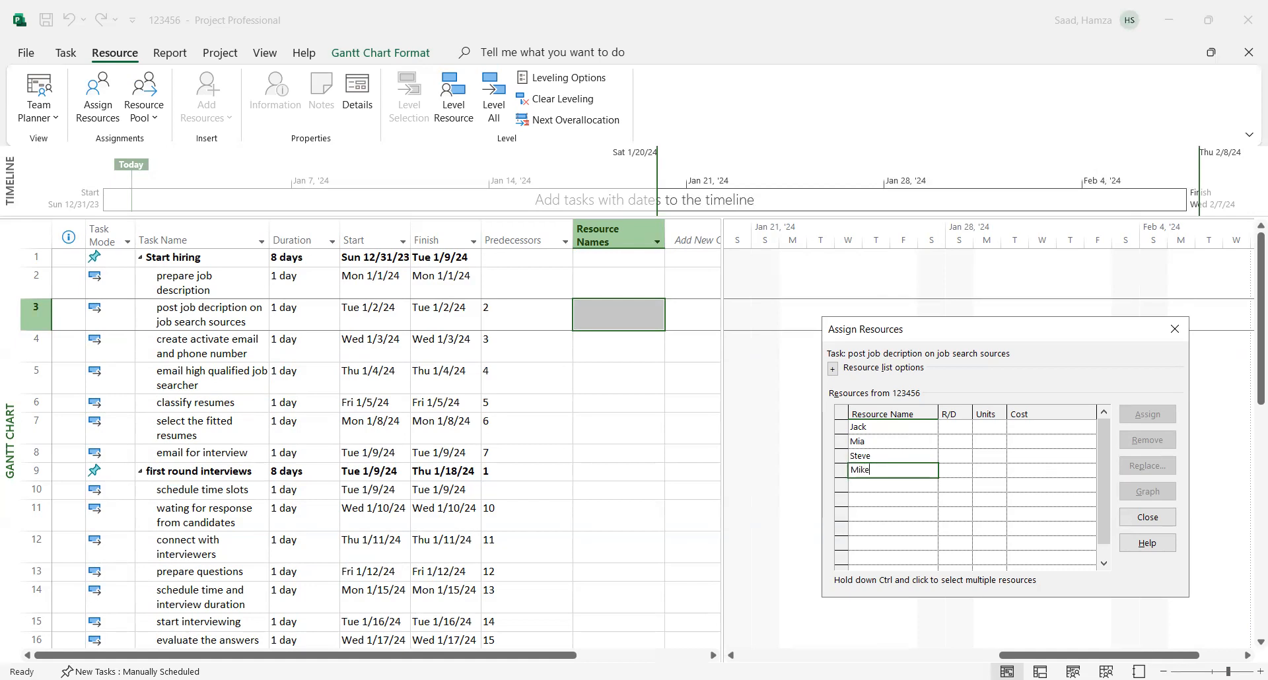
click(872, 485)
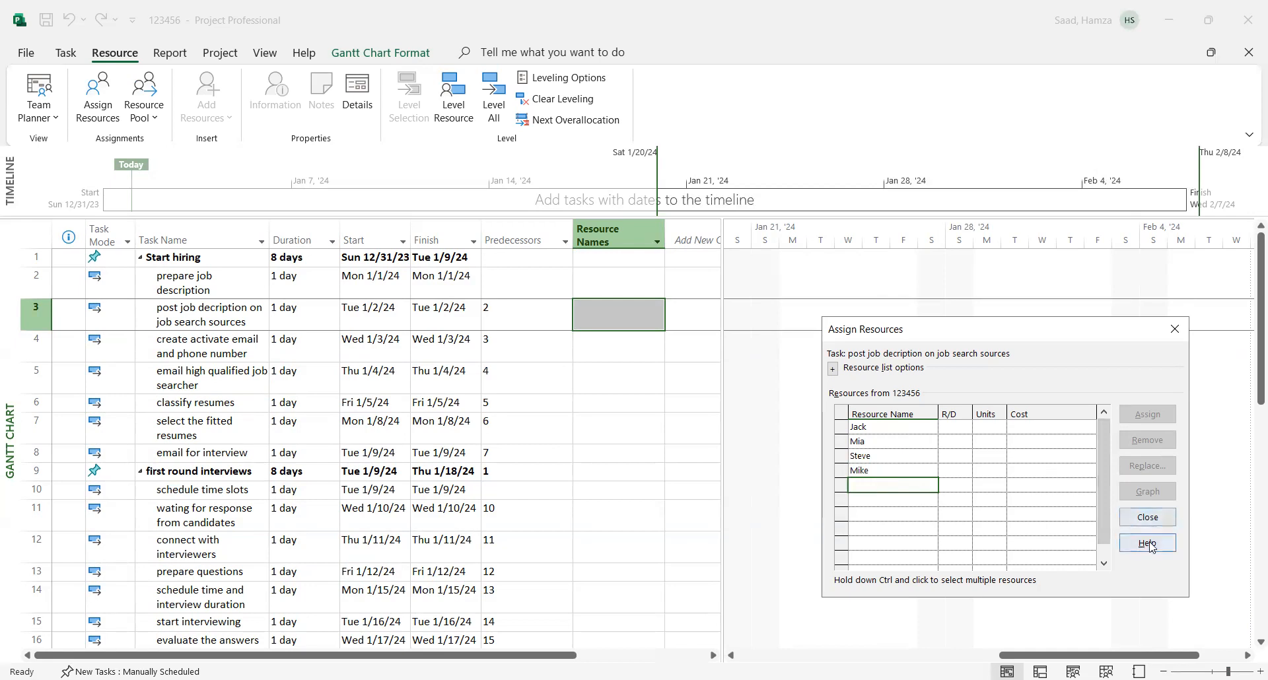
click(1147, 518)
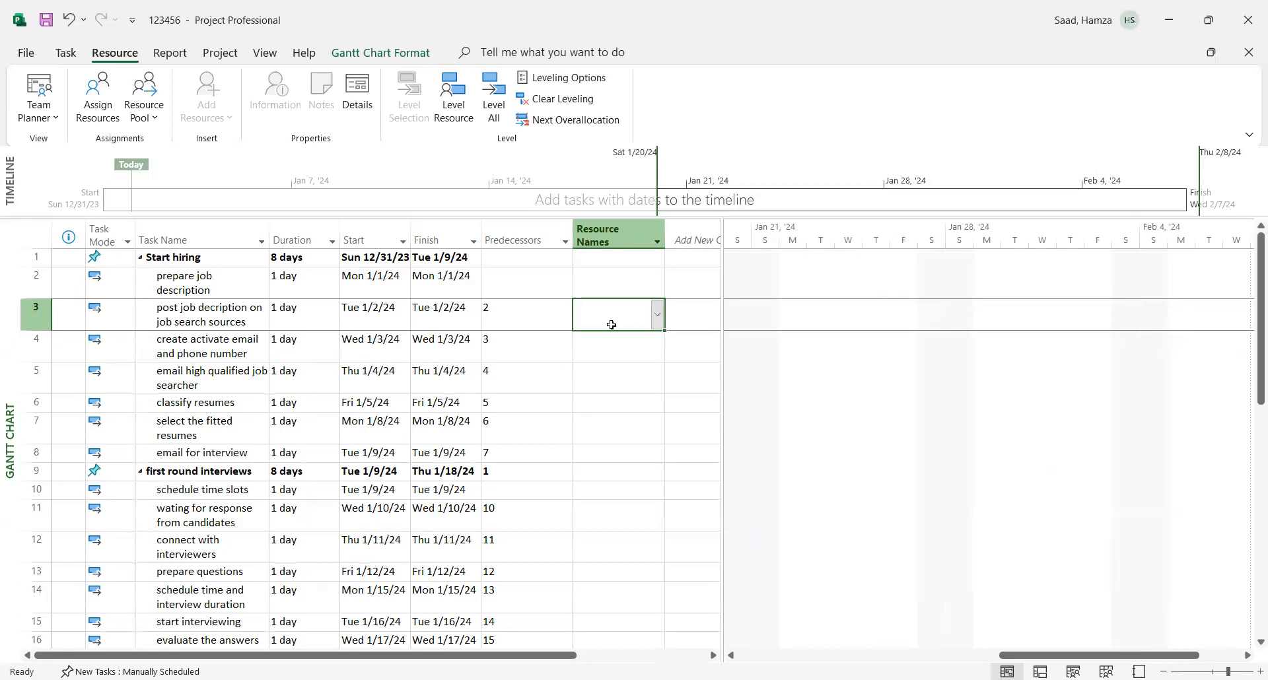
- Assign the first person in the resource list to the "Start hiring" summary task
drag(660, 348, 786, 279)
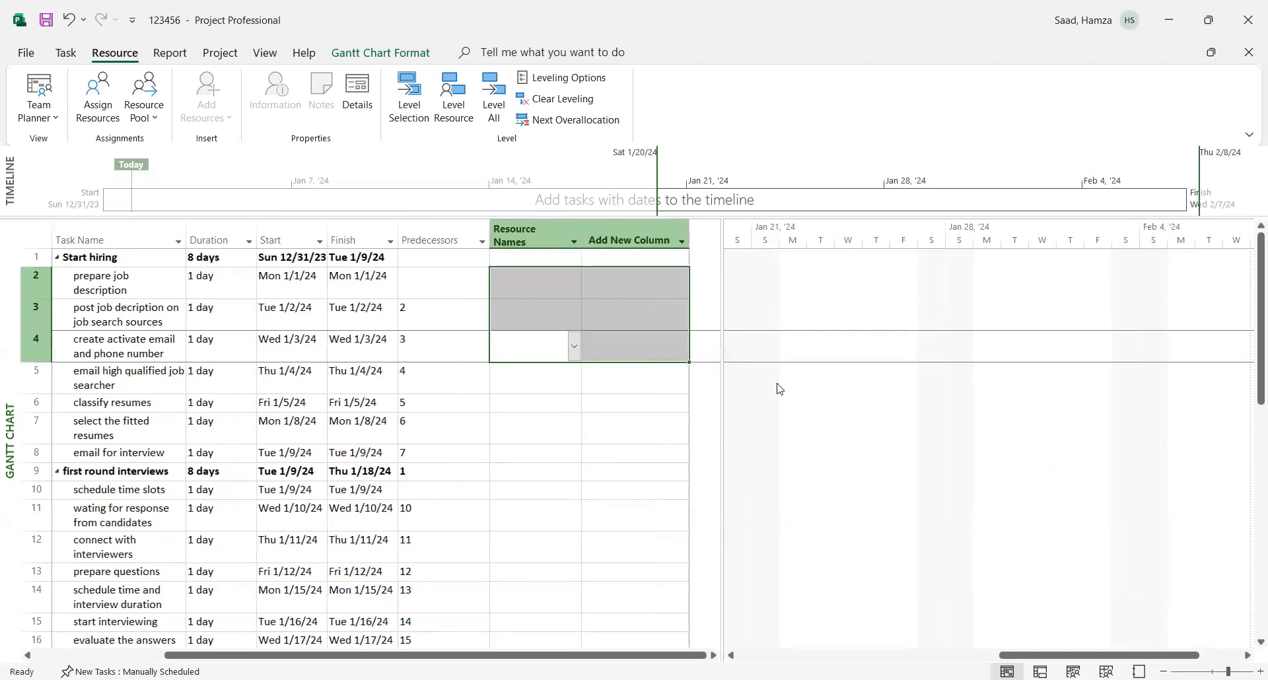
click(504, 367)
click(515, 258)
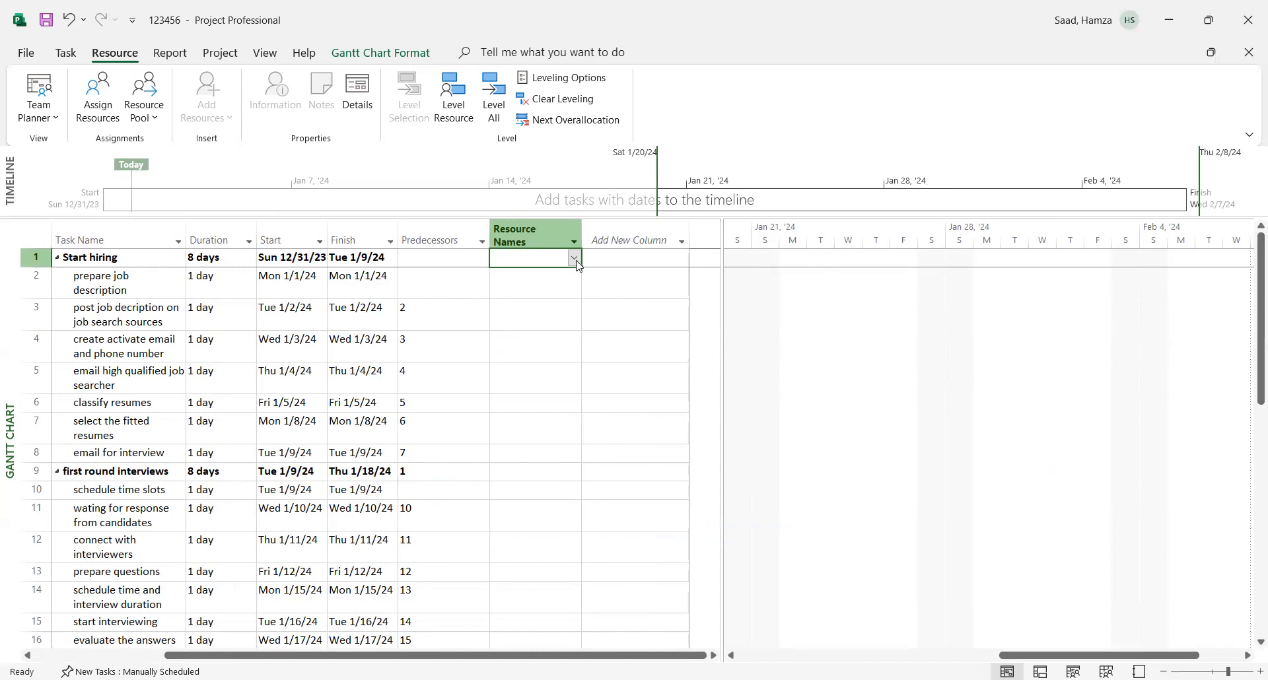
click(574, 258)
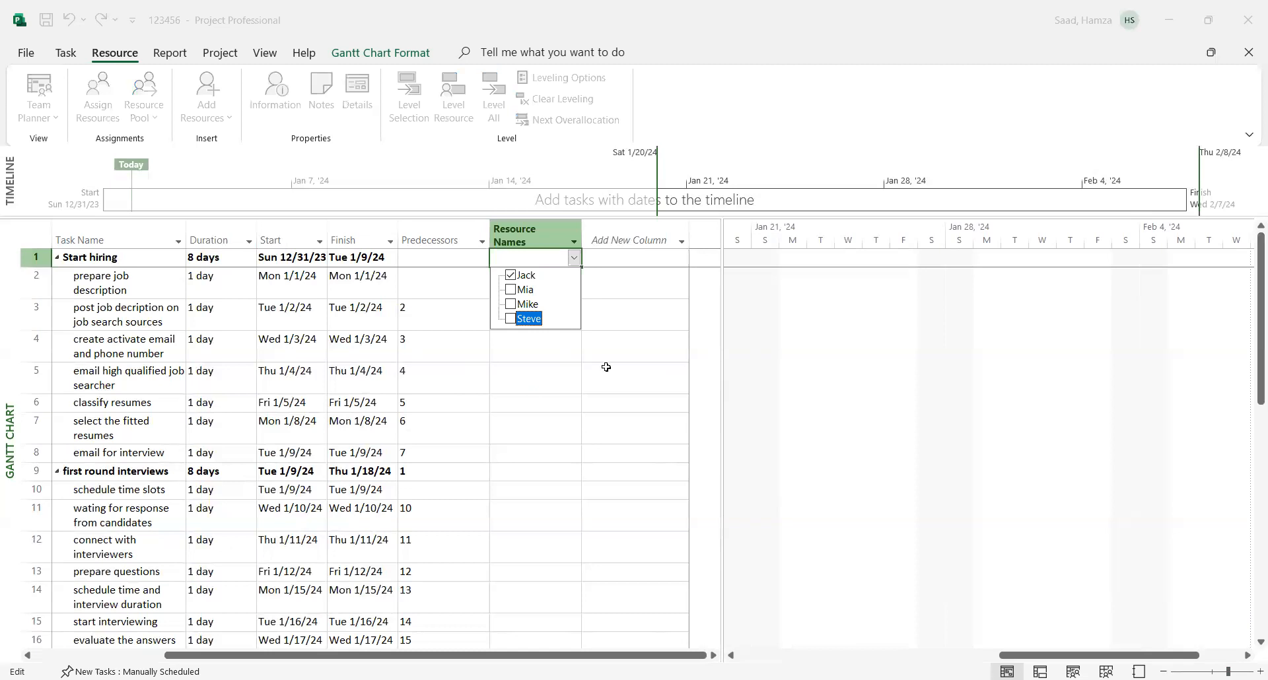
key(Return)
drag(1249, 337, 1250, 311)
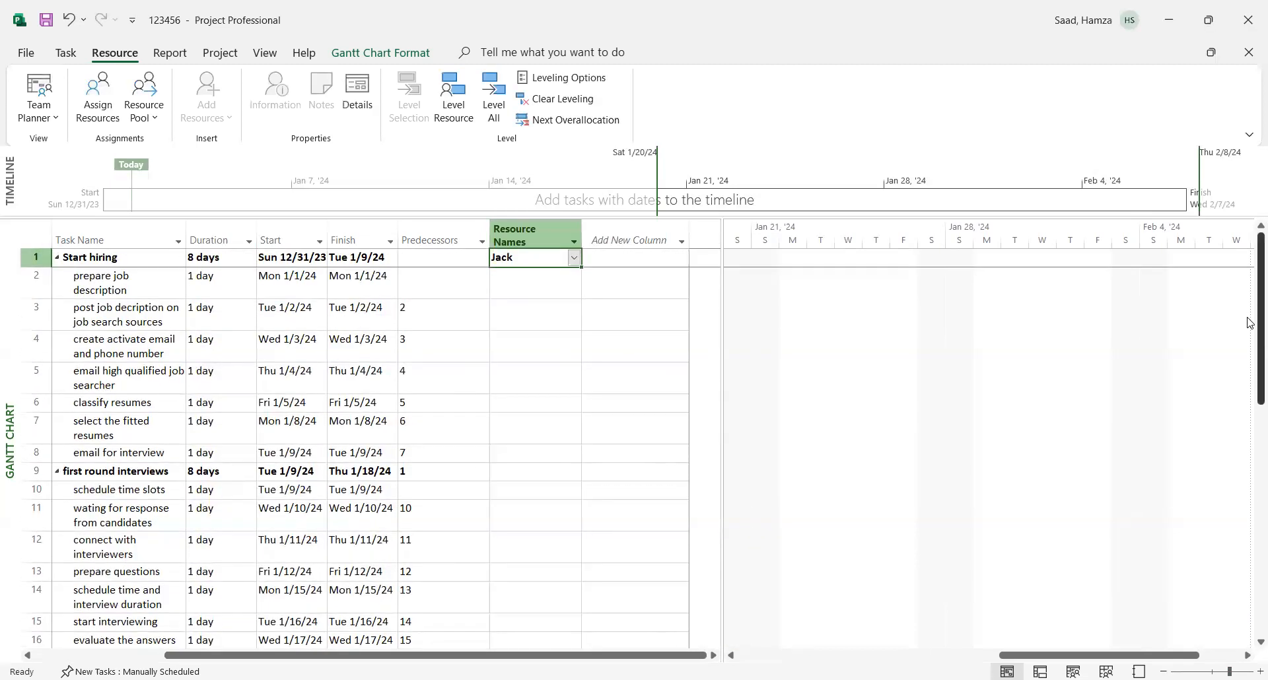
- Assign only the second person in the resource list to the "first round interviews" summary task
click(511, 474)
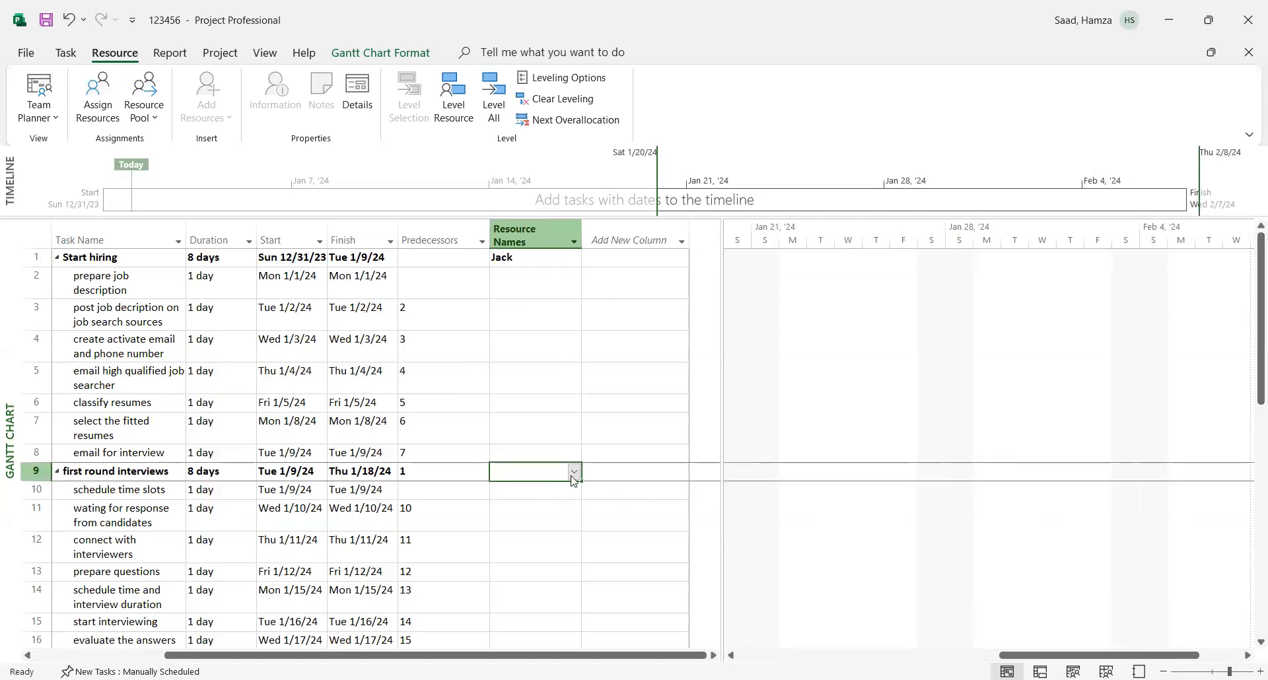
click(573, 476)
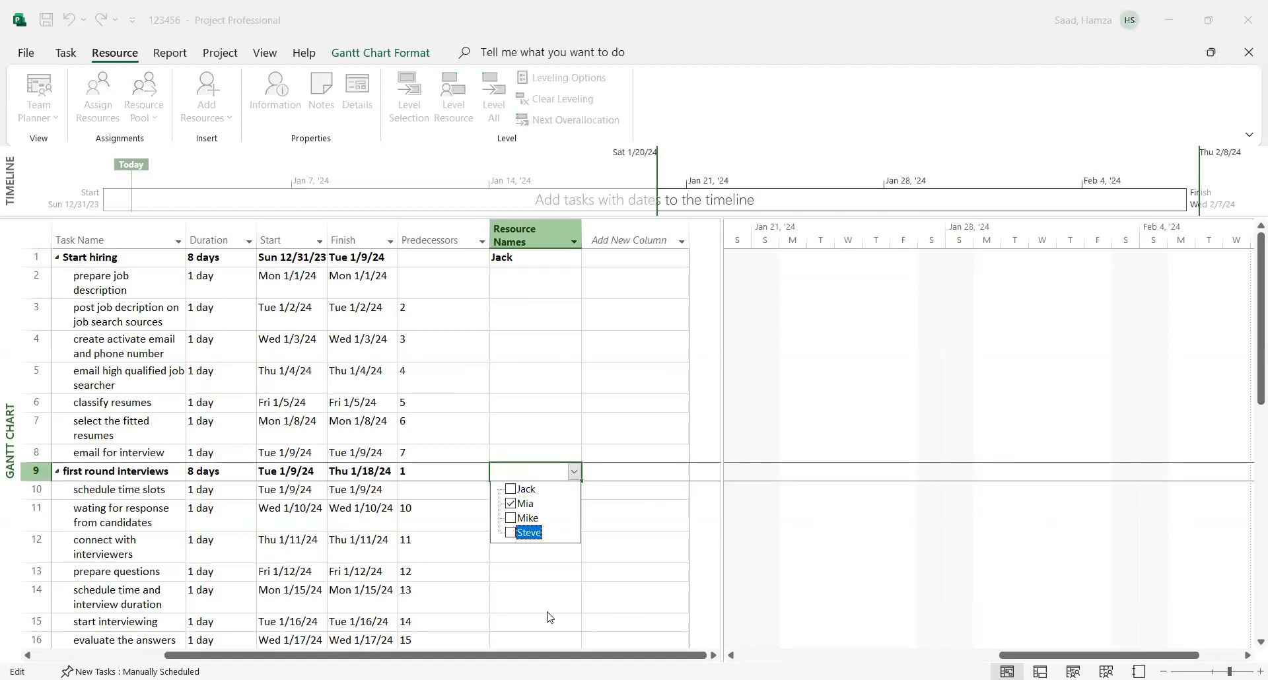
click(574, 472)
click(574, 473)
click(574, 472)
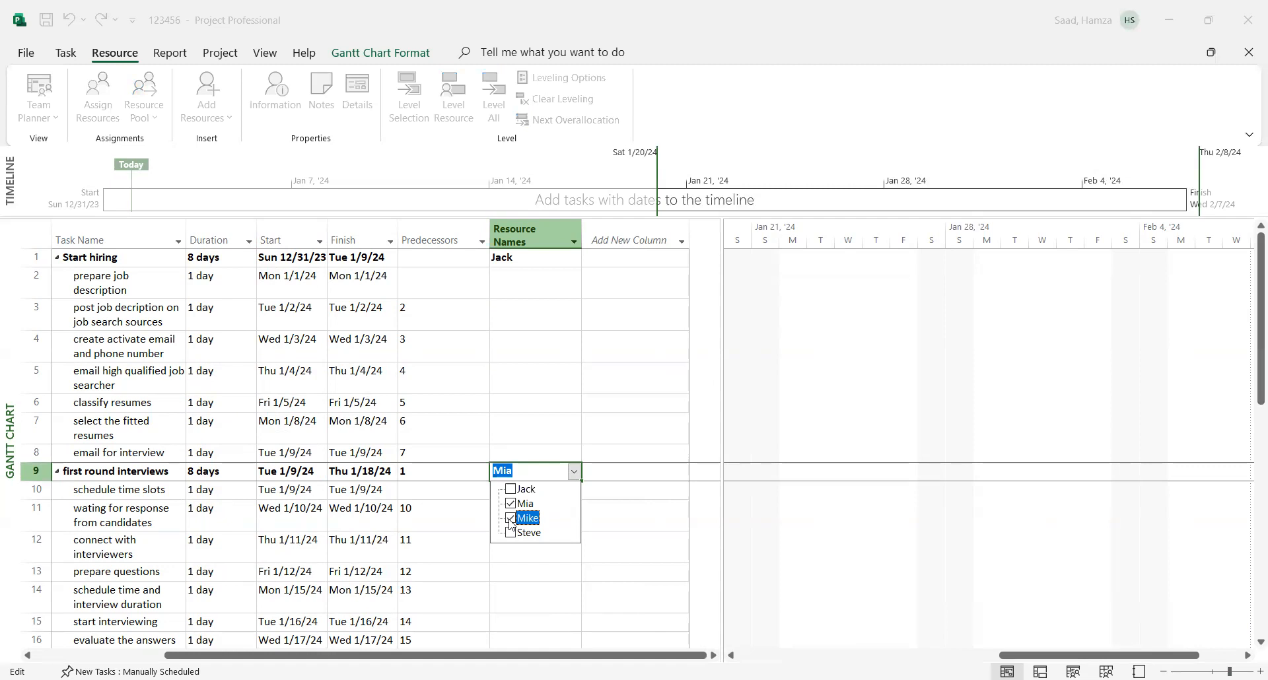
click(621, 549)
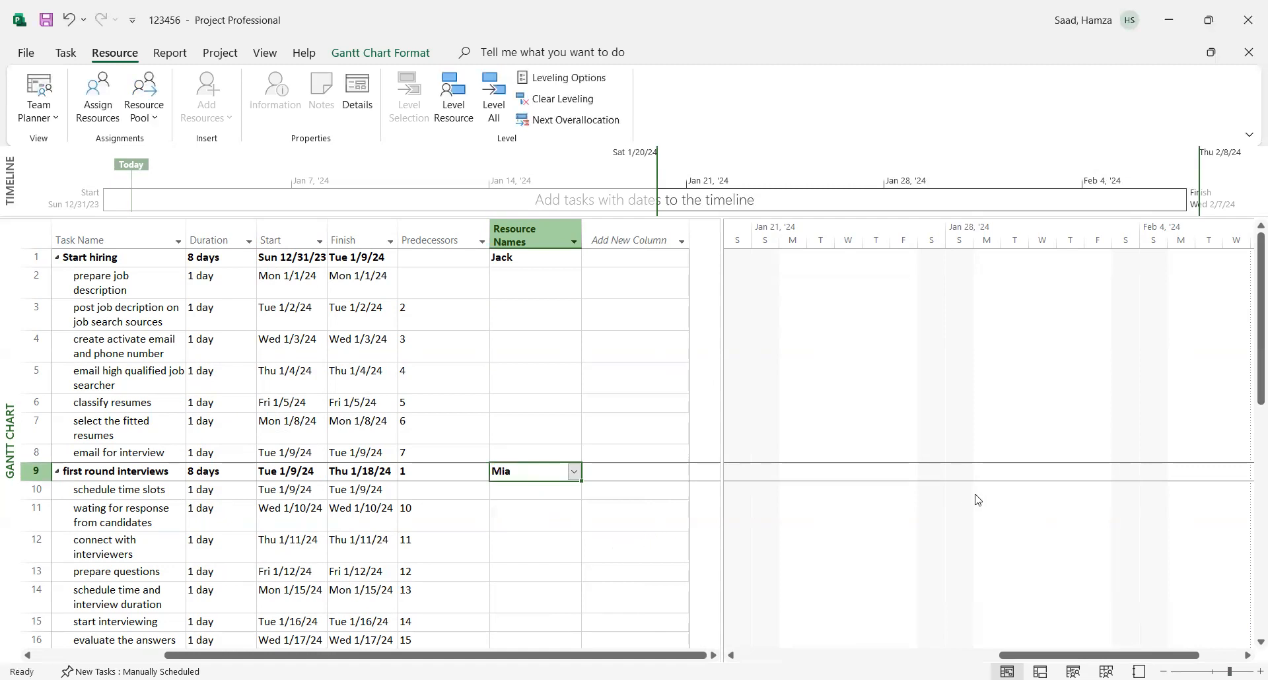
- Assign the third person in the resource list to the "Second round interview" summary task
scroll(1252, 390, down, 3)
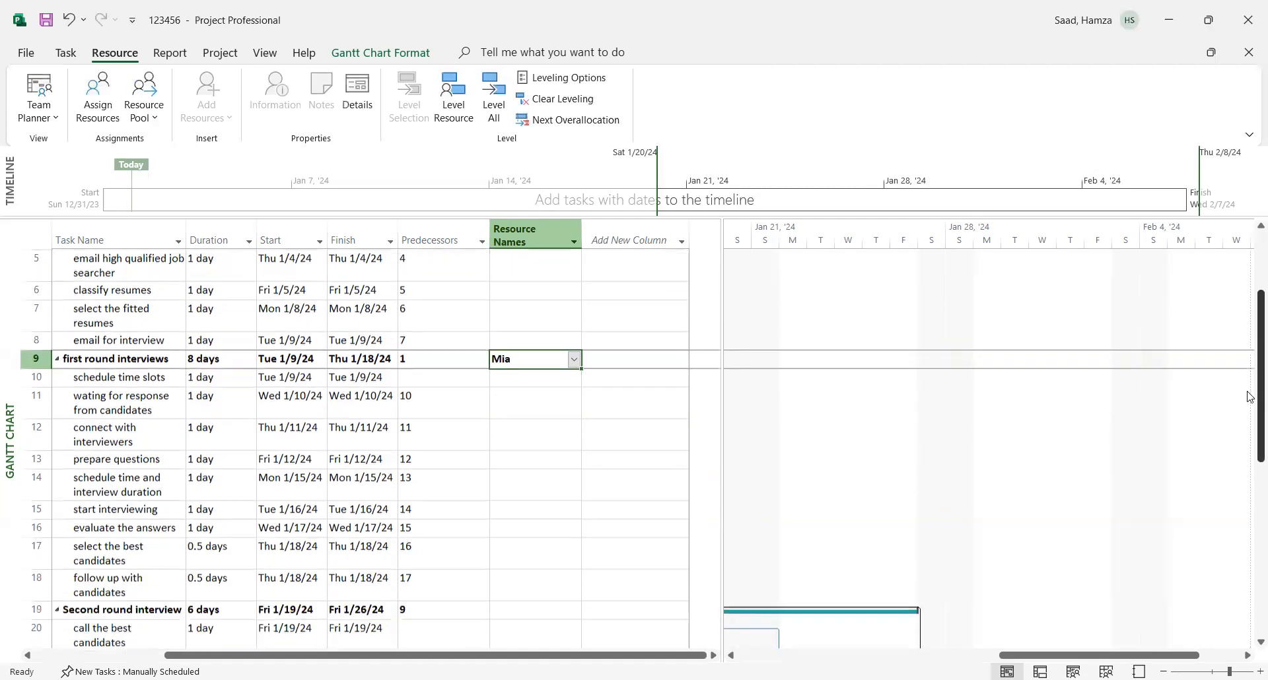
scroll(1249, 424, down, 1)
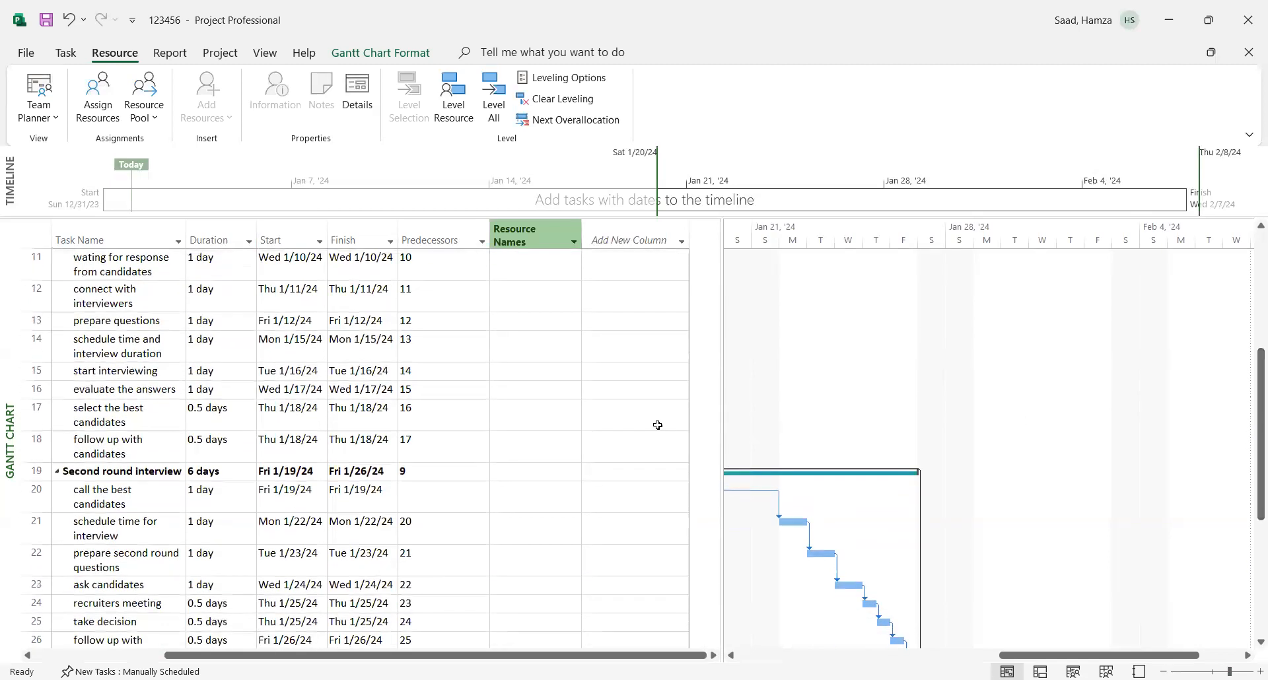
click(523, 472)
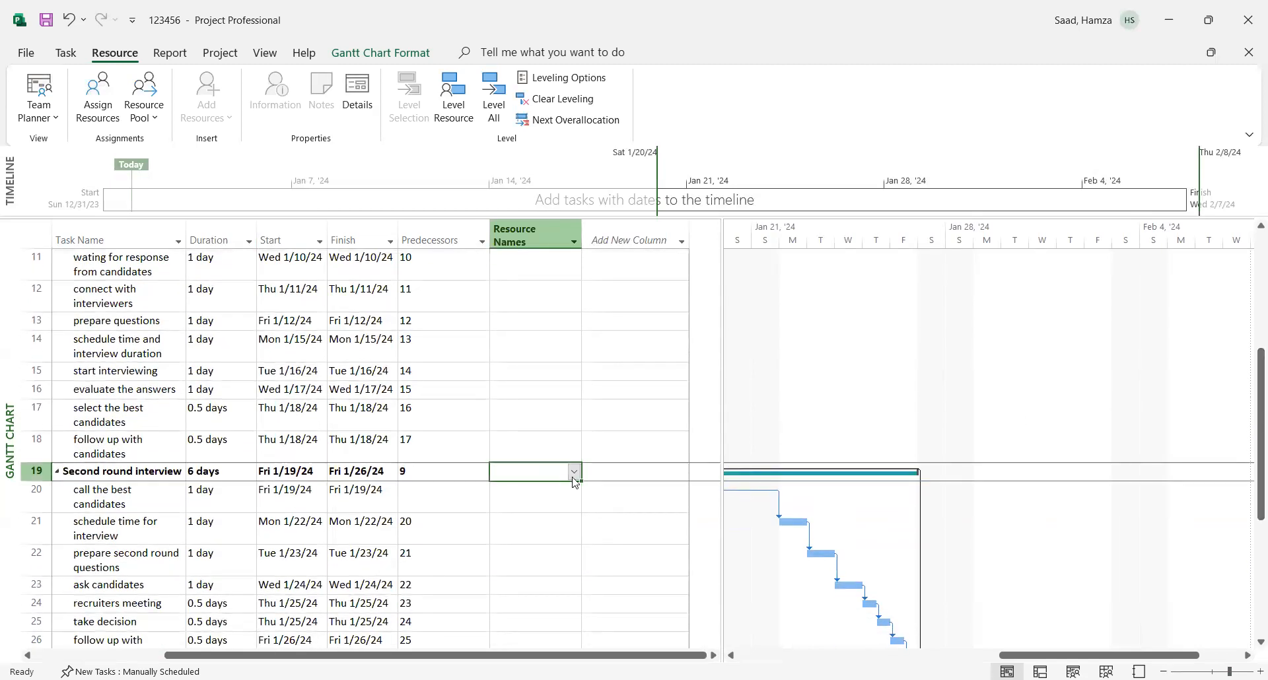
click(574, 477)
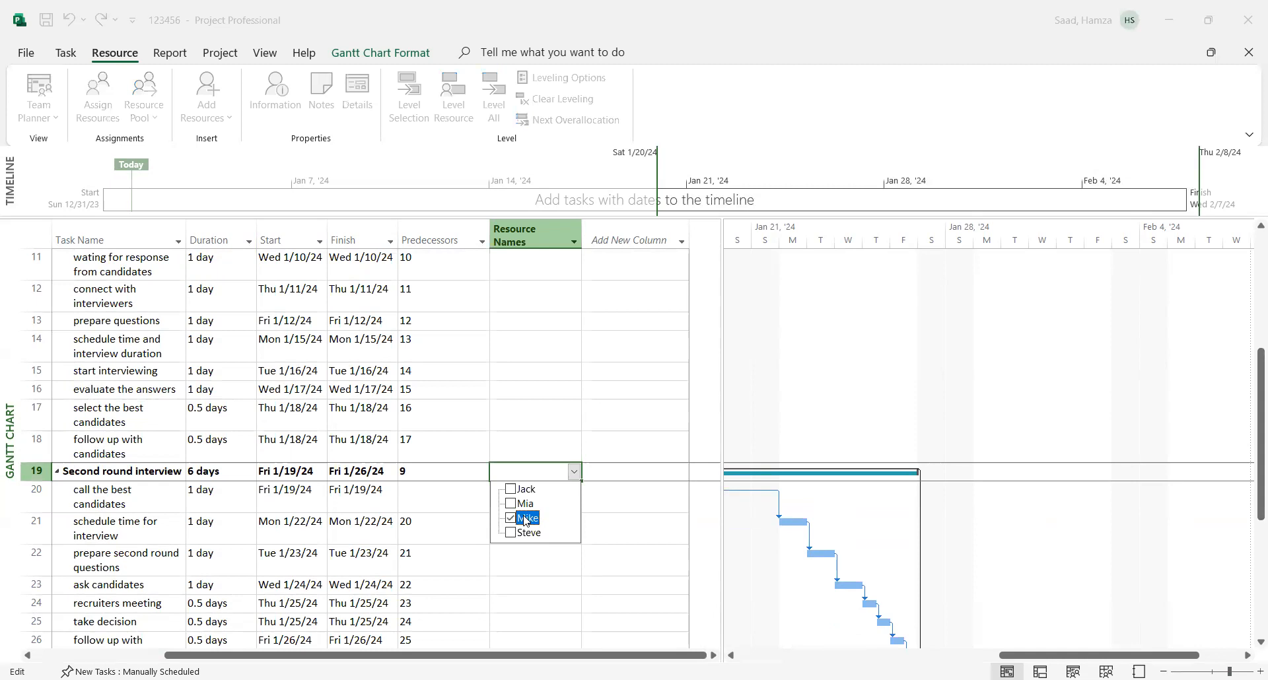
click(514, 574)
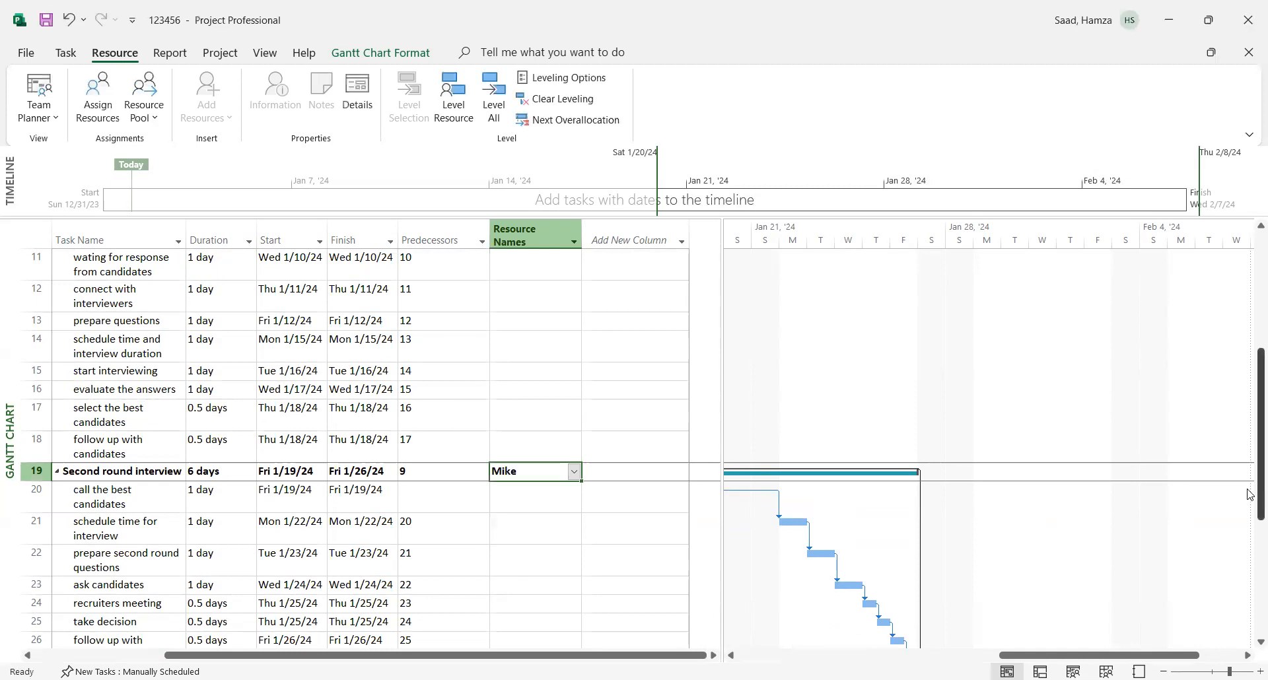
- Assign the fourth person in the resource list to the "End process" summary task
scroll(1250, 495, down, 3)
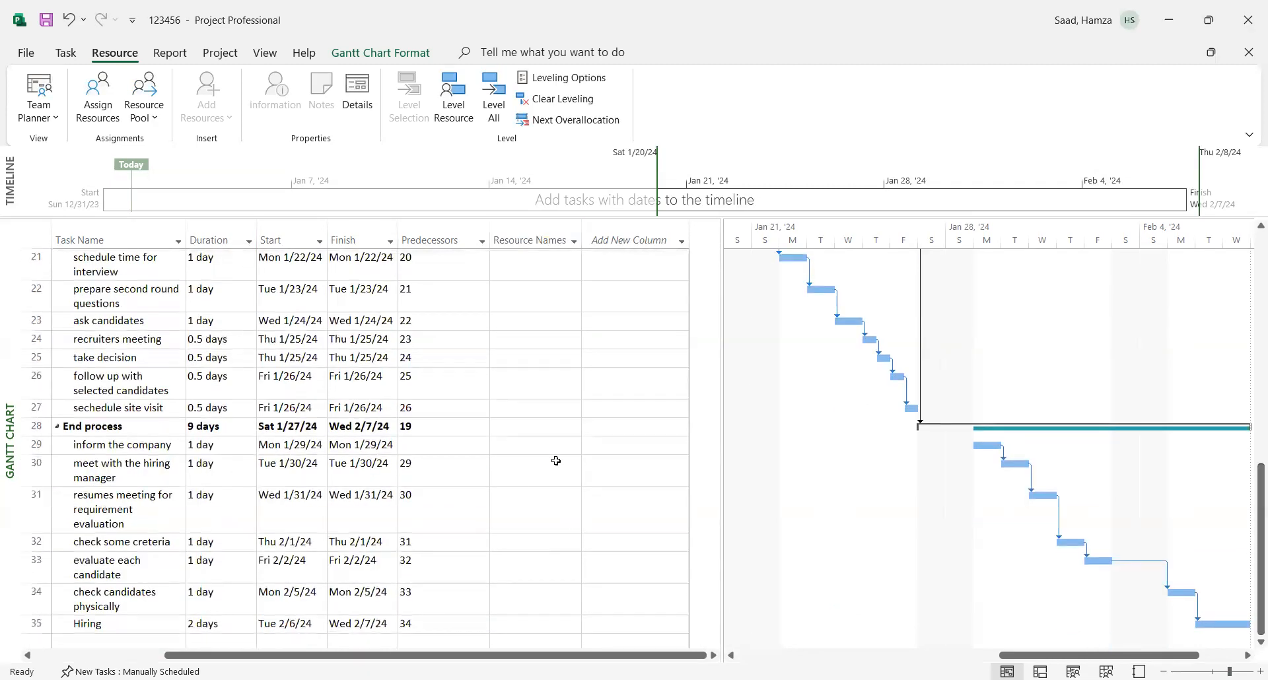
click(510, 428)
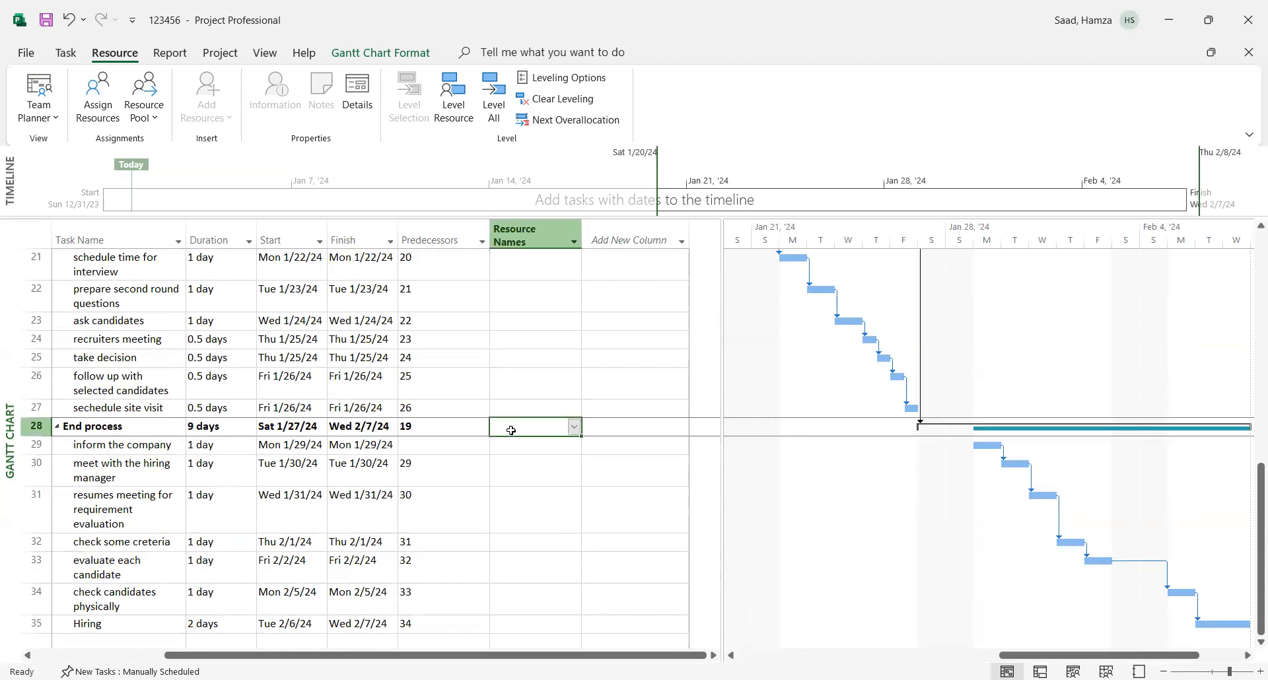
click(574, 428)
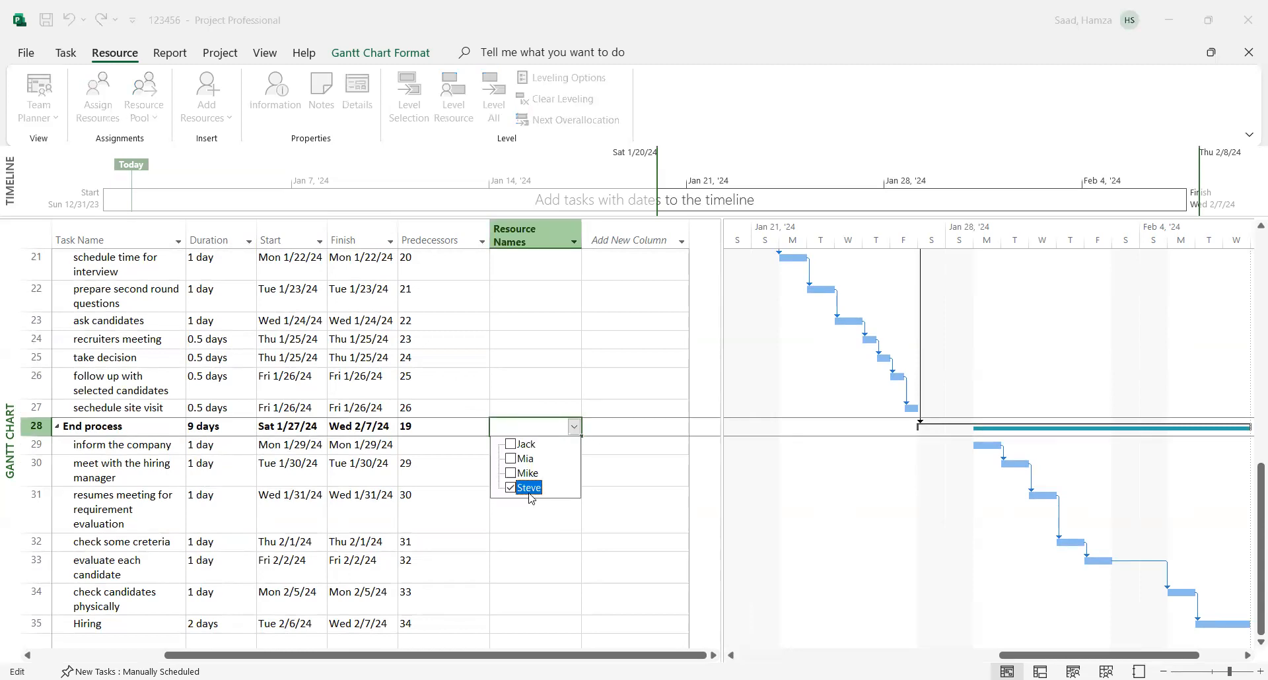
click(513, 534)
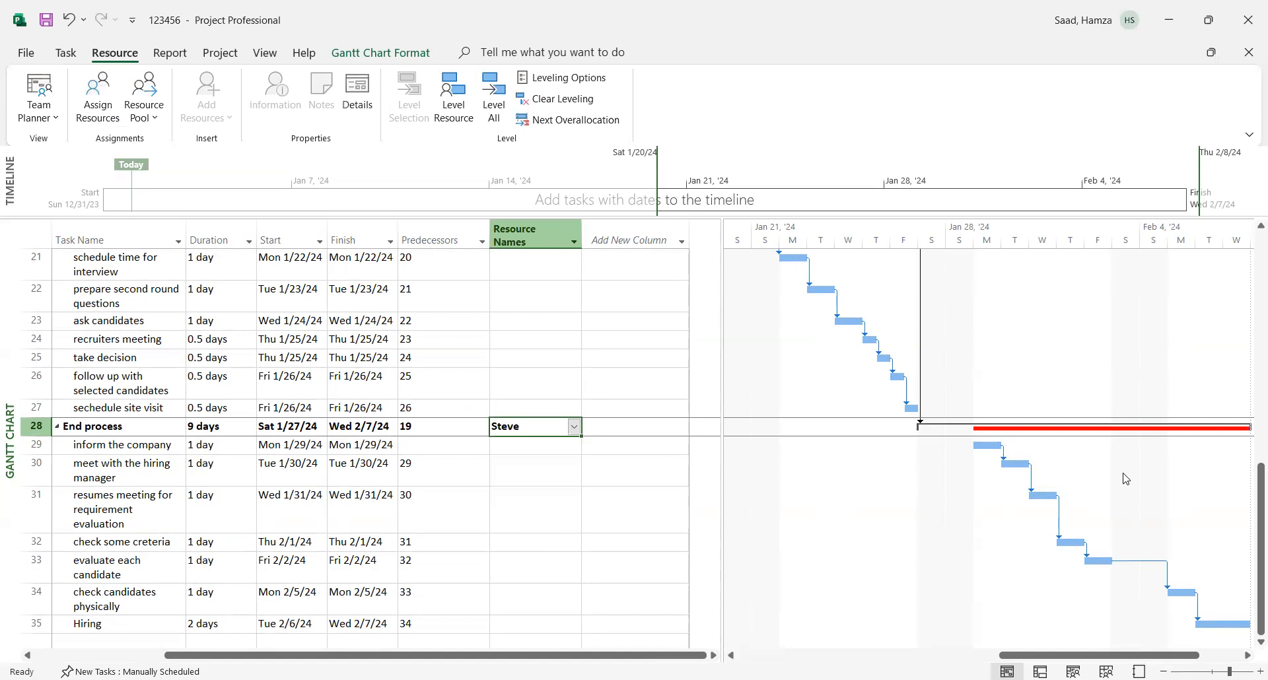
- Switch the "End process" summary task to Auto Schedule, after closing its Summary Task Information without changes
click(1108, 429)
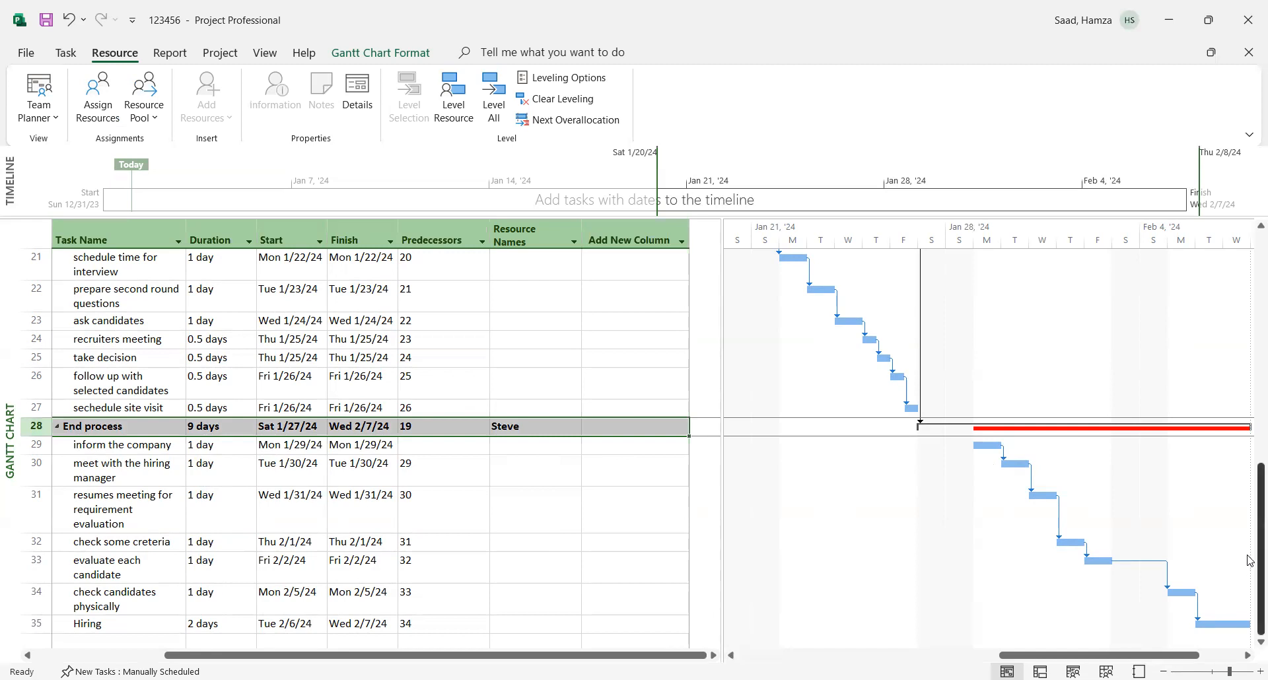
scroll(1251, 588, up, 1)
scroll(1250, 557, down, 1)
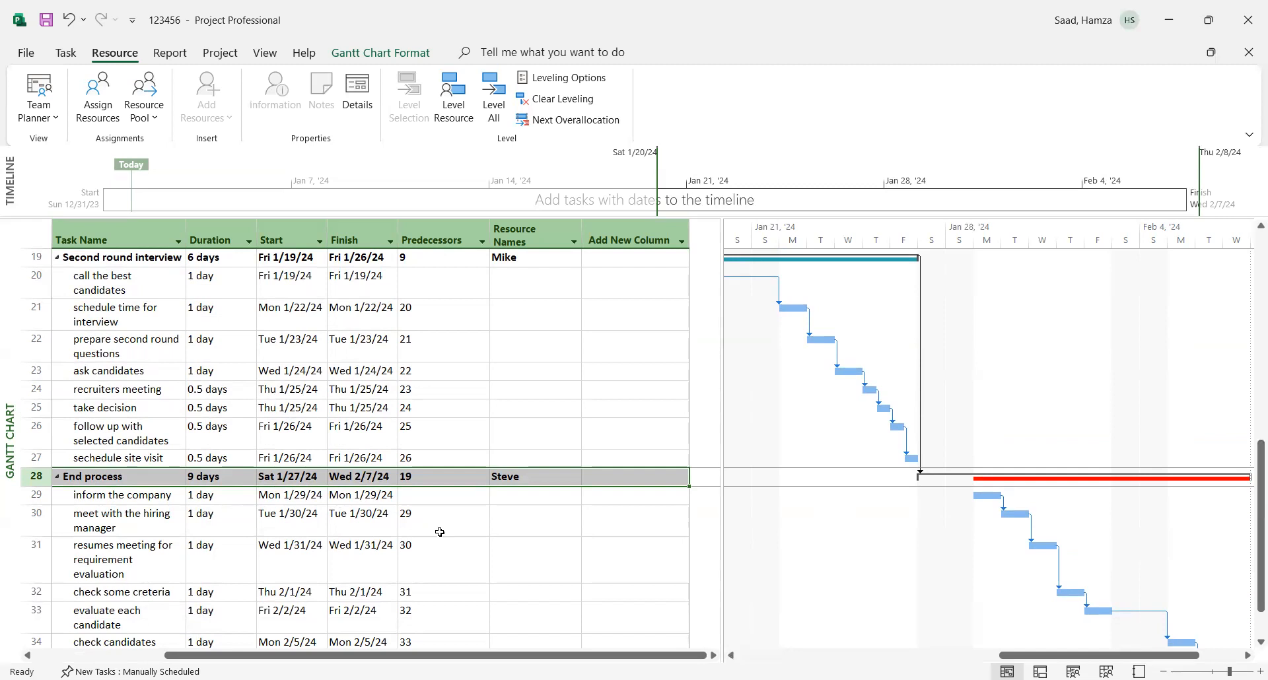
double_click(193, 476)
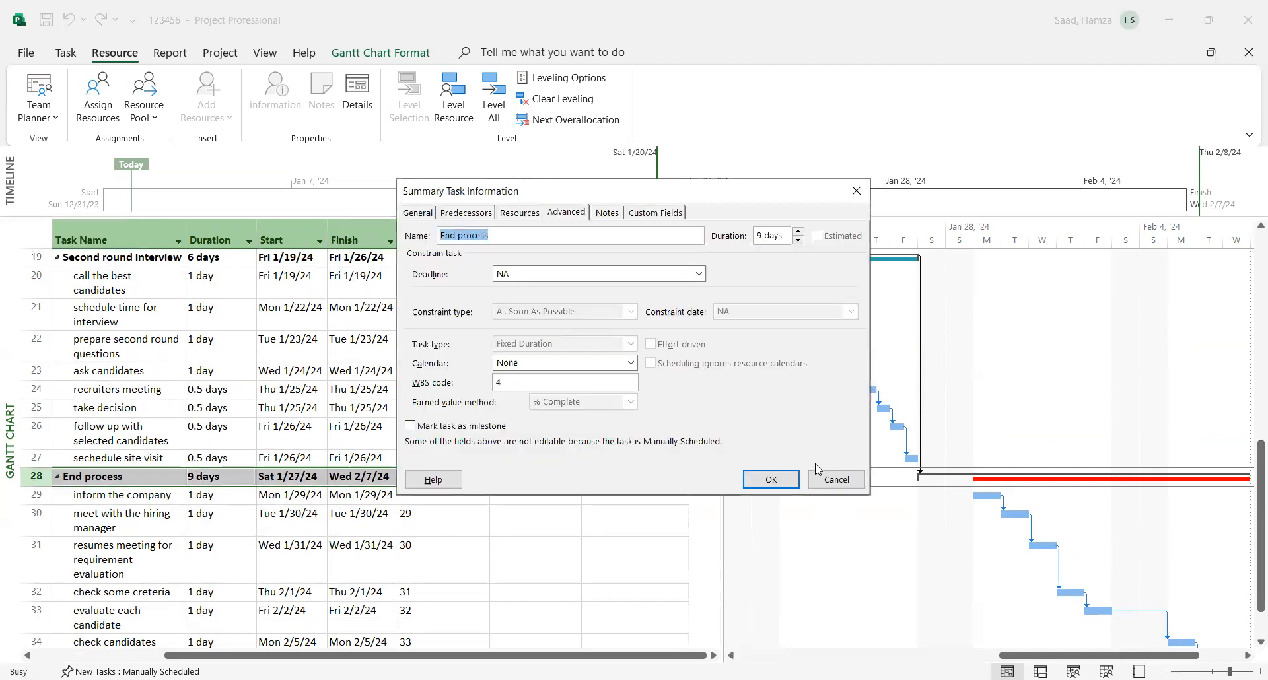
click(836, 481)
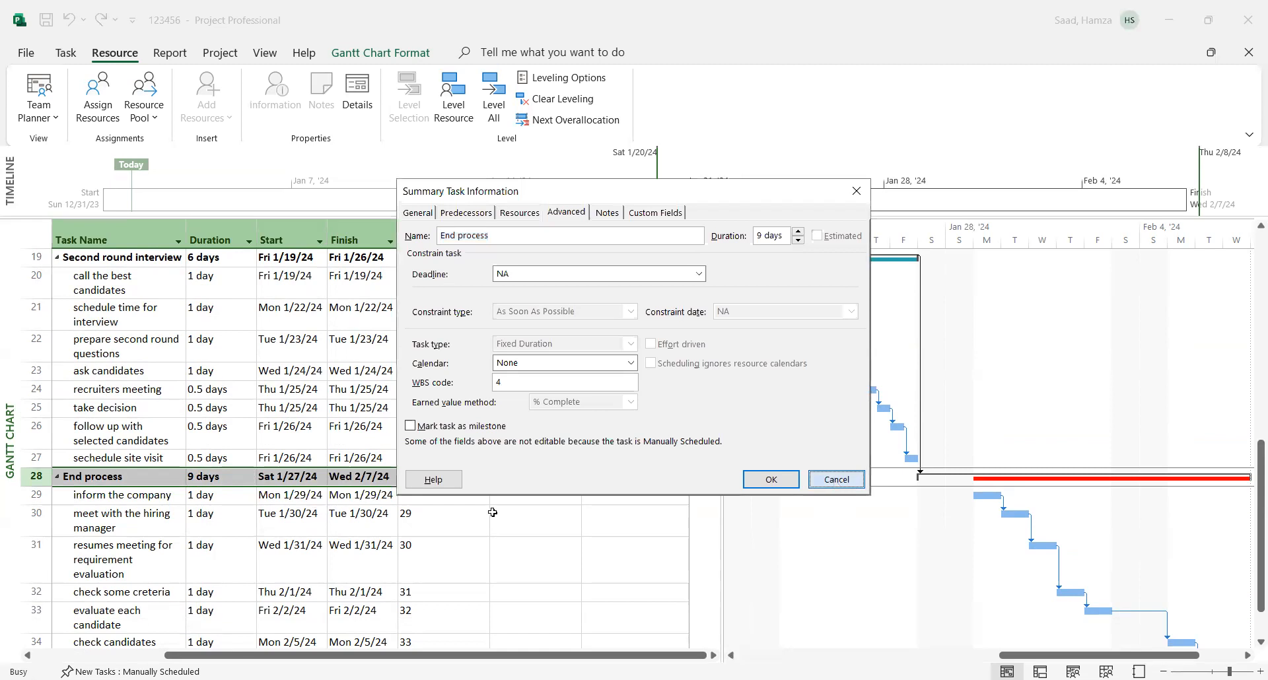
right_click(373, 478)
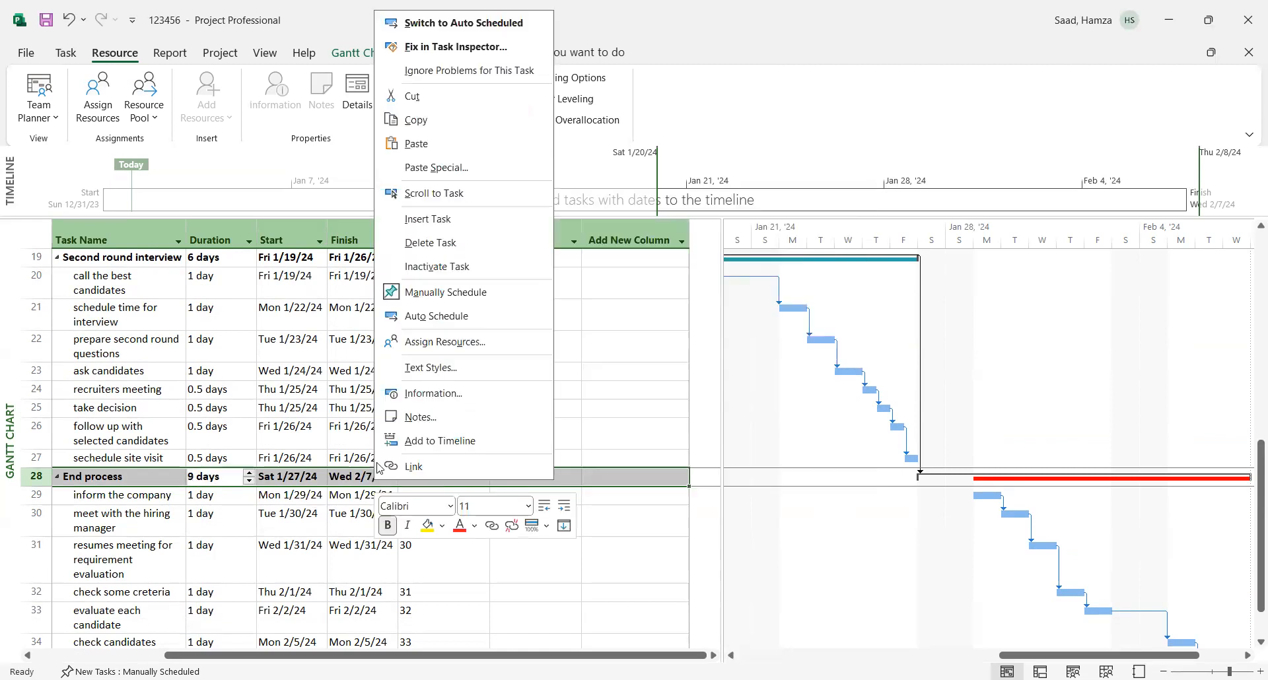
click(441, 318)
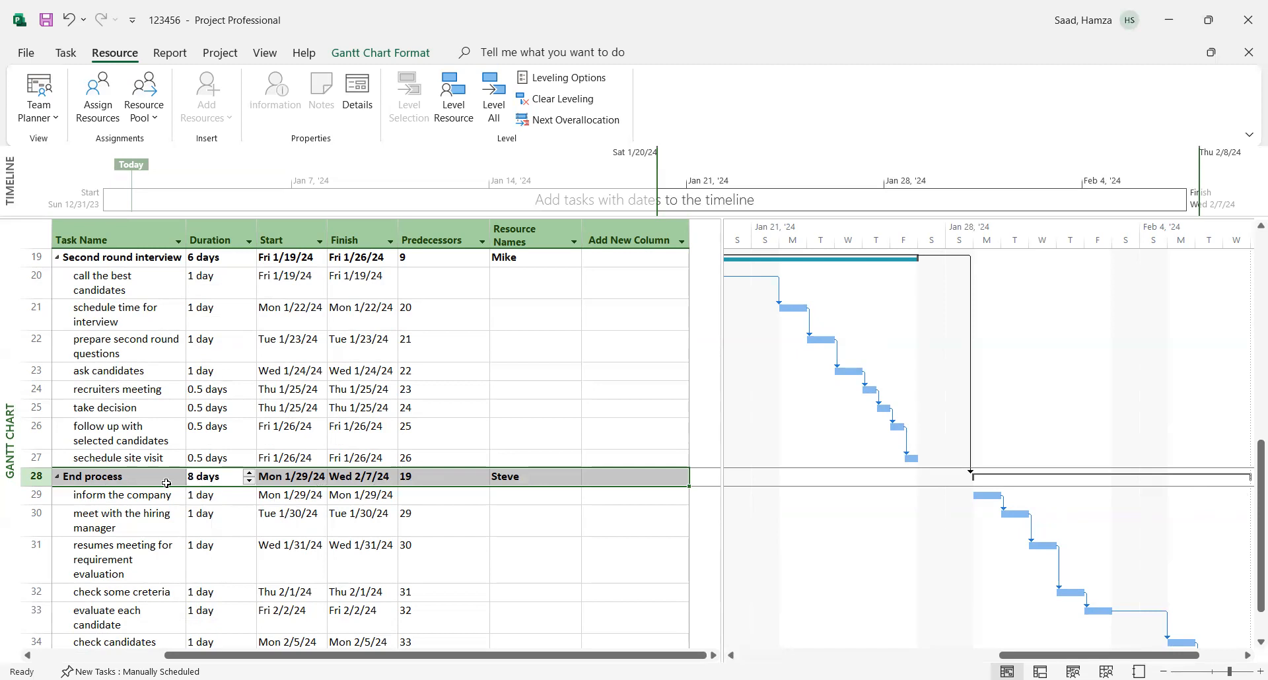
click(421, 591)
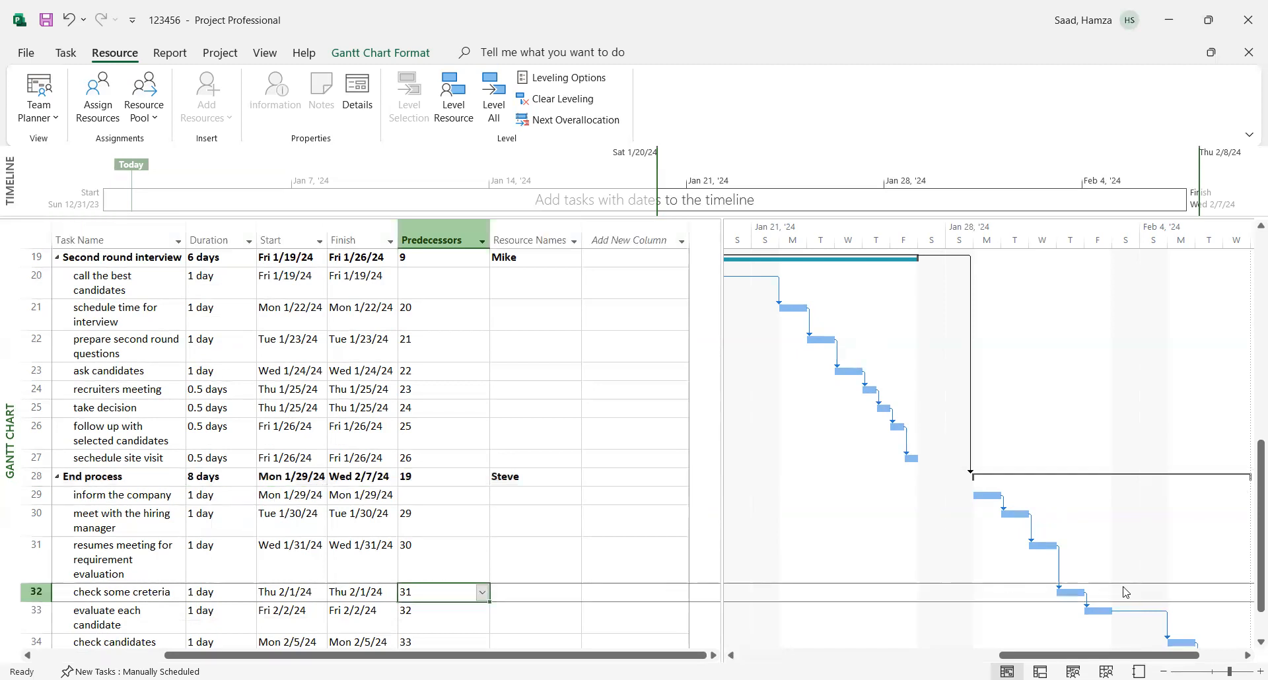
scroll(1260, 594, down, 1)
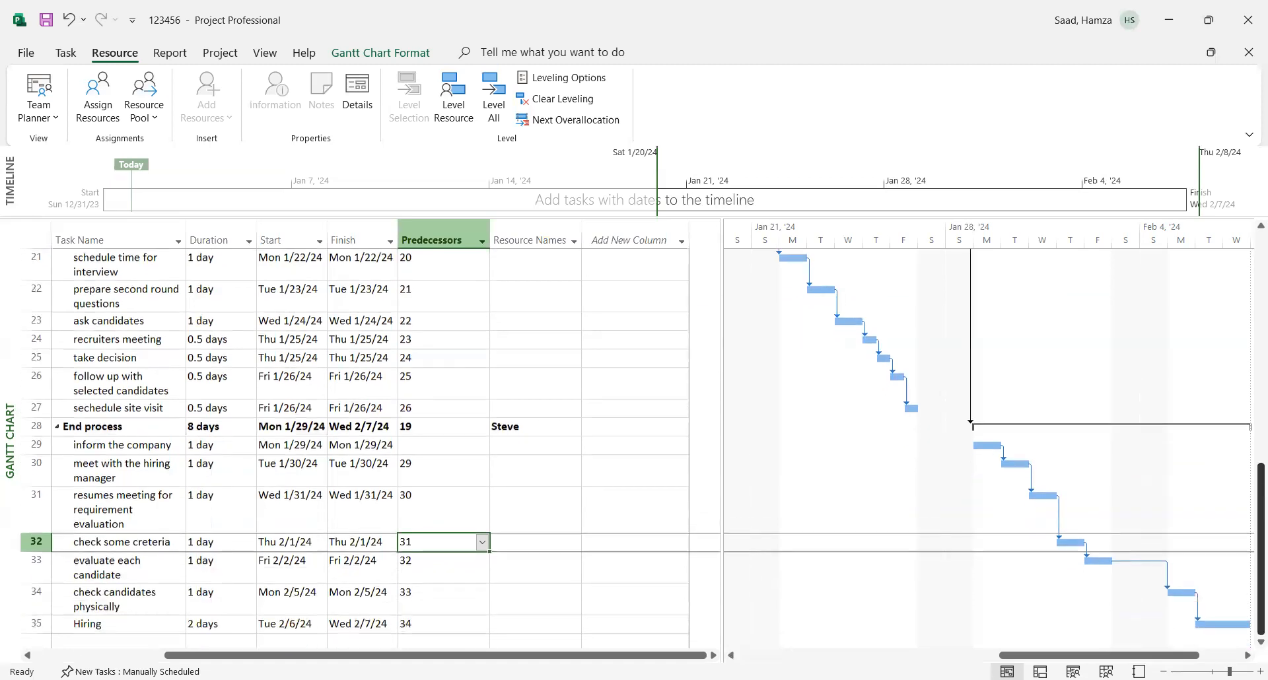
mouse_move(1258, 612)
mouse_down()
mouse_move(1248, 232)
mouse_move(1248, 611)
mouse_up()
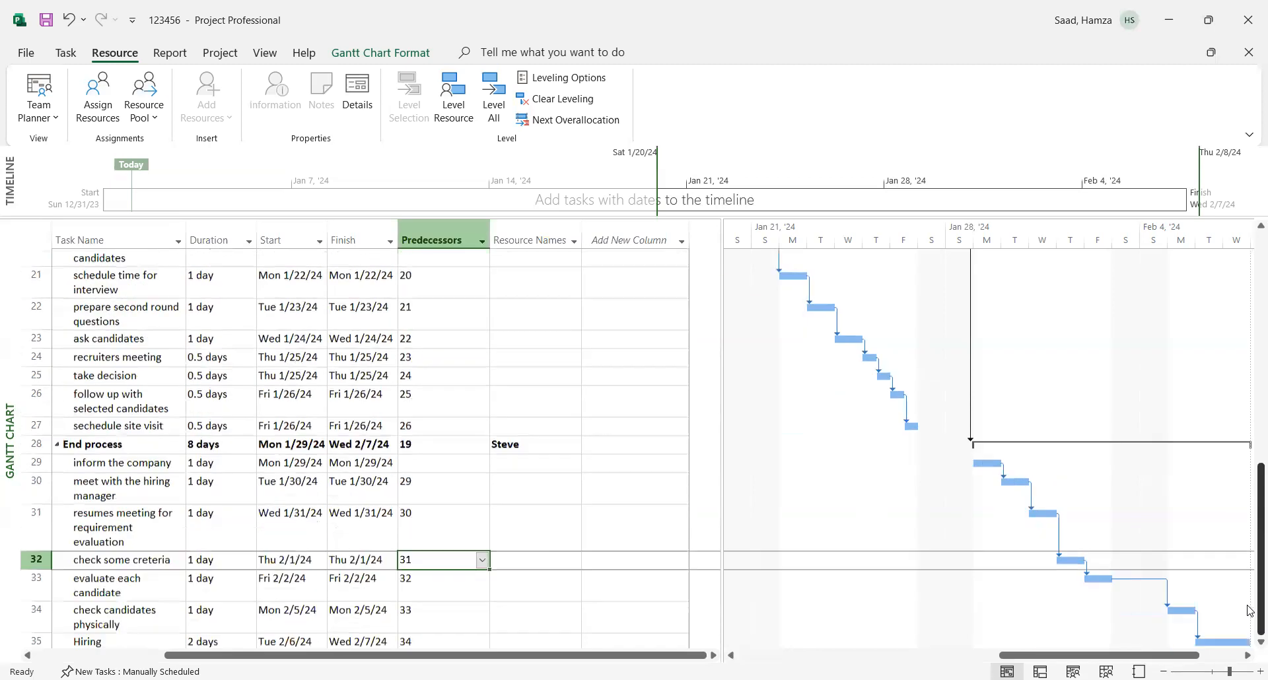
click(279, 609)
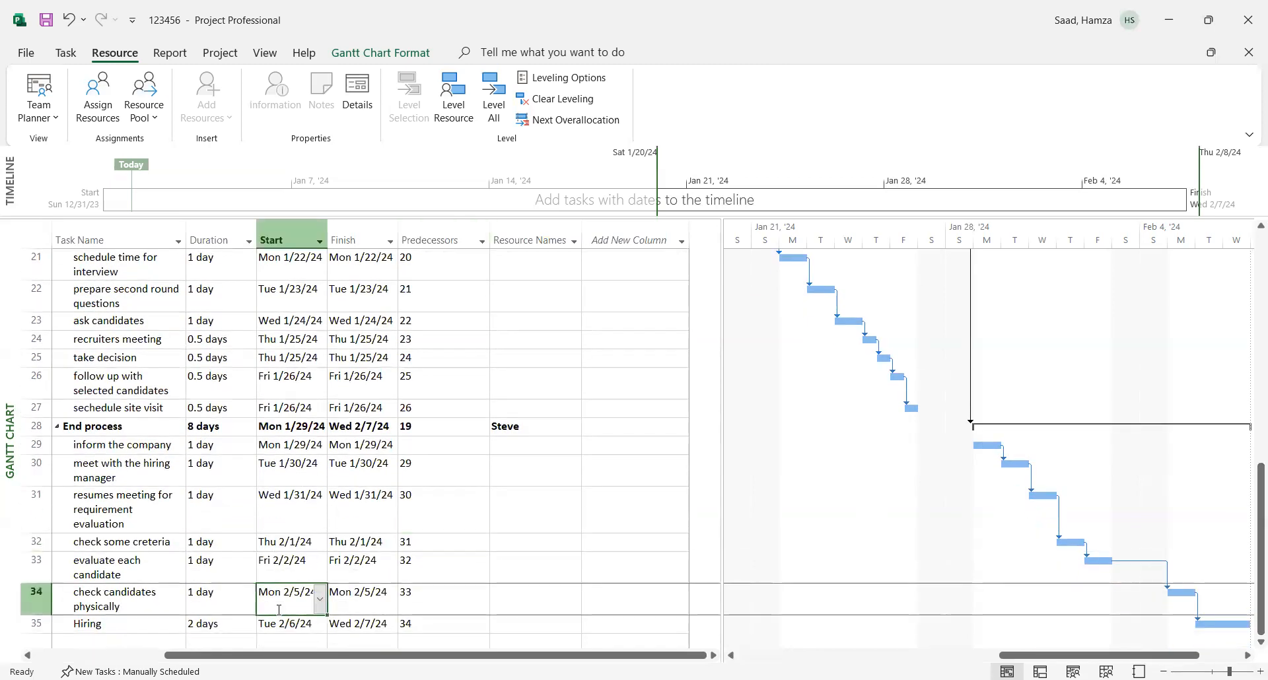
- Add the % Work Complete and Actual Cost columns after Resource Names, widening the task table to fit them
drag(1248, 548, 1248, 317)
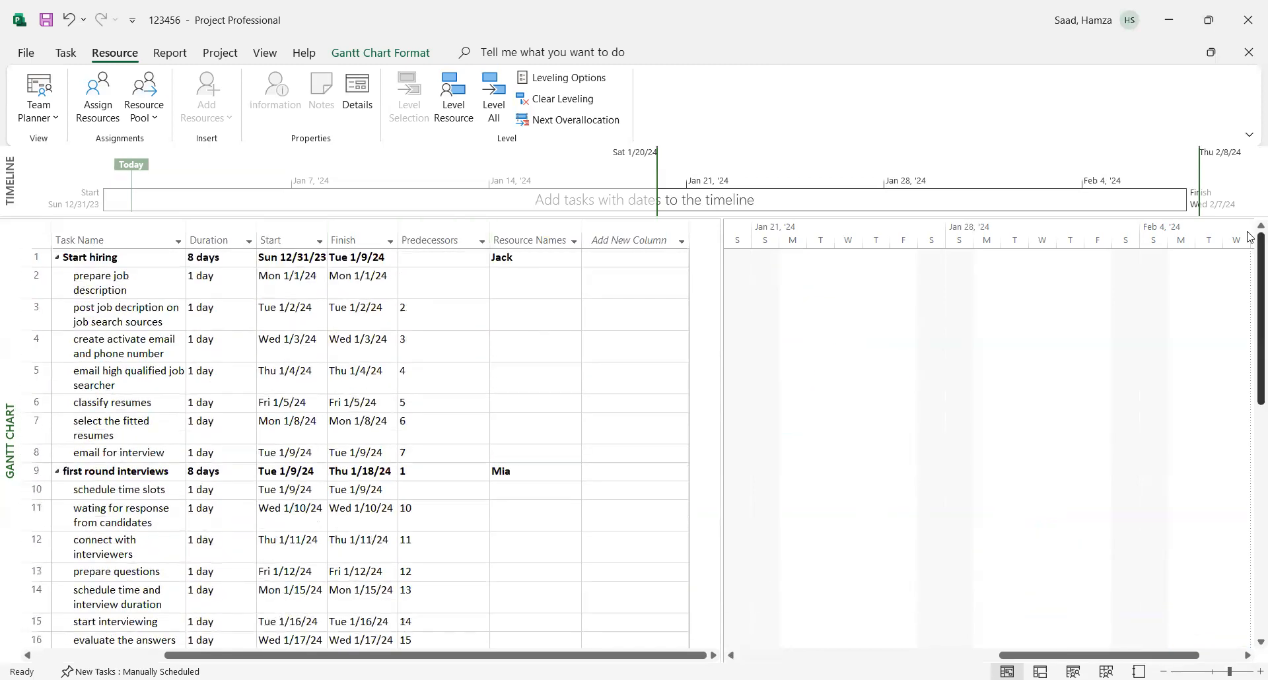
click(627, 239)
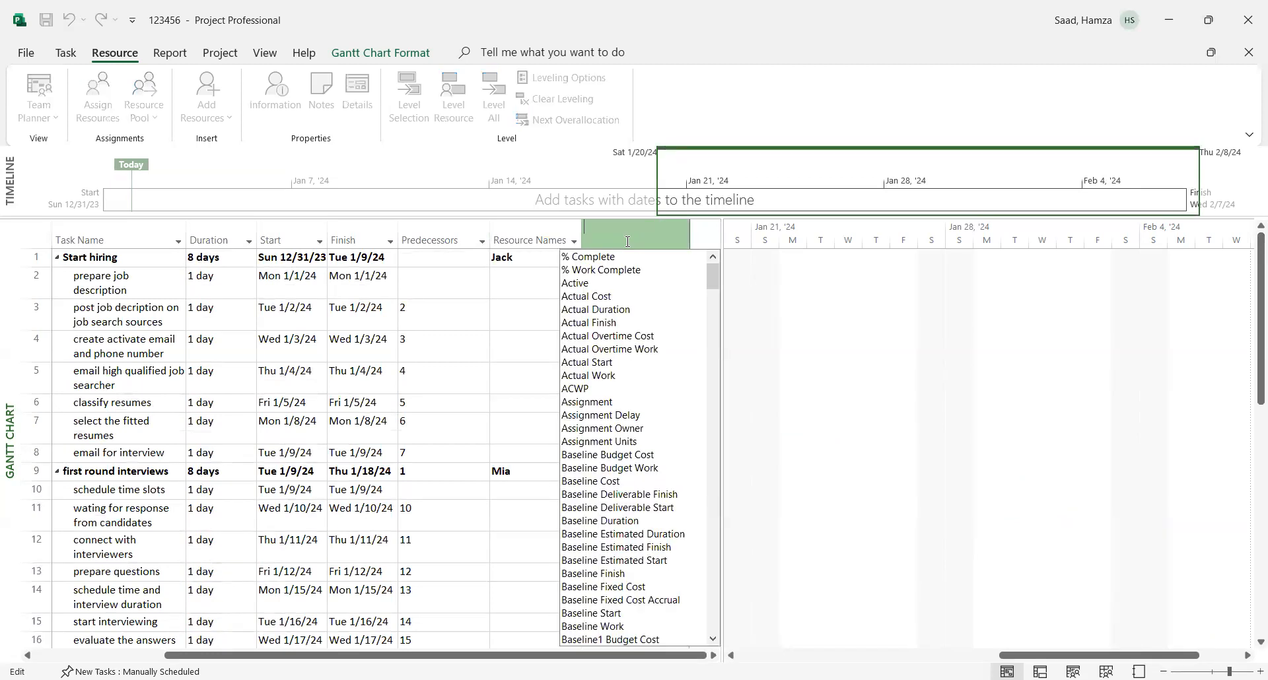
click(595, 271)
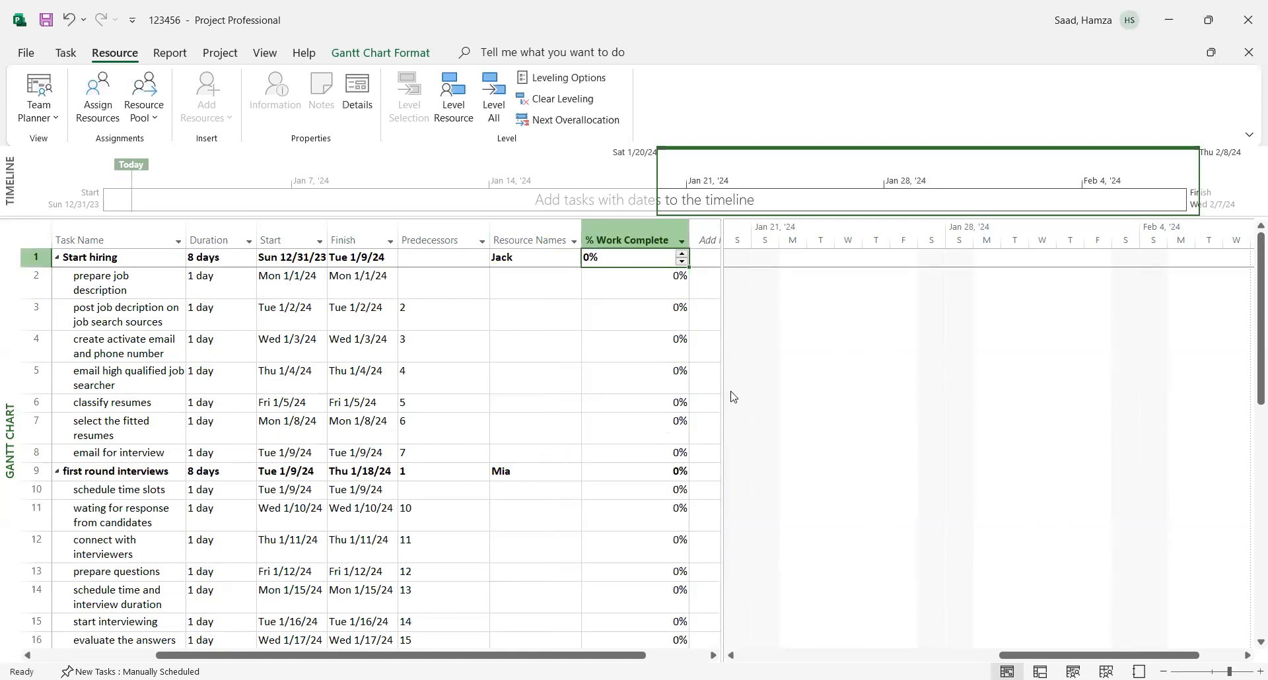
drag(722, 388, 829, 398)
click(740, 238)
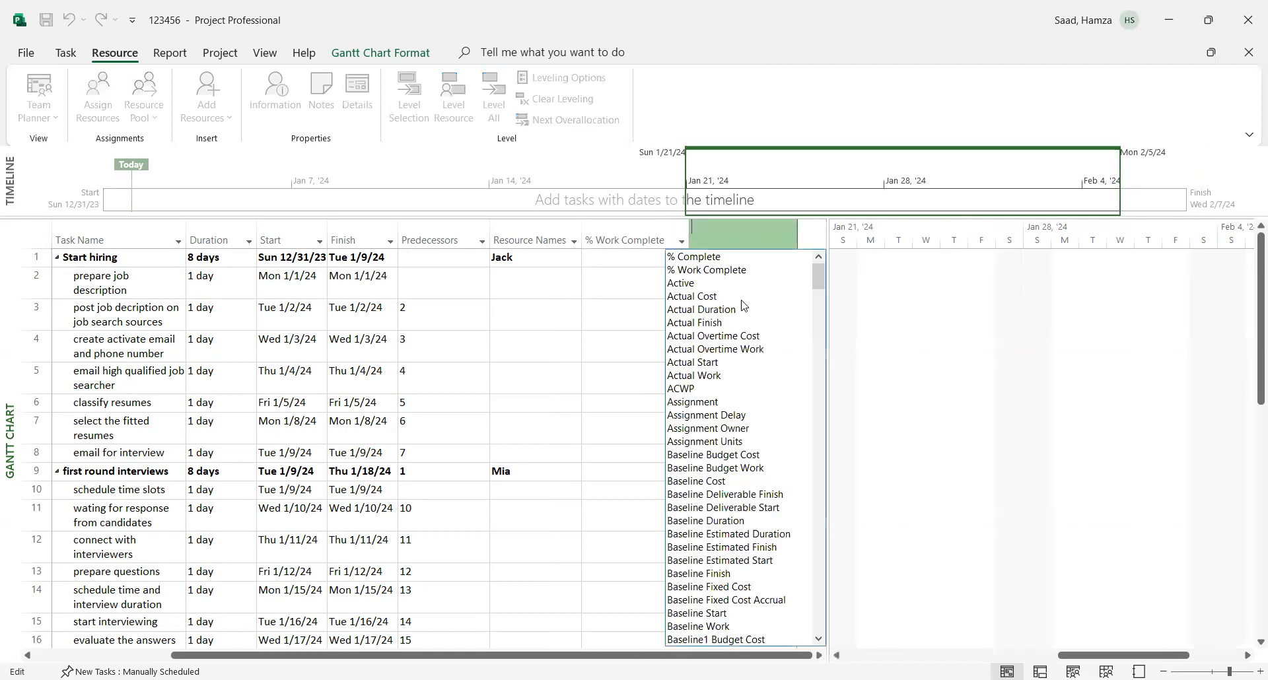
click(707, 297)
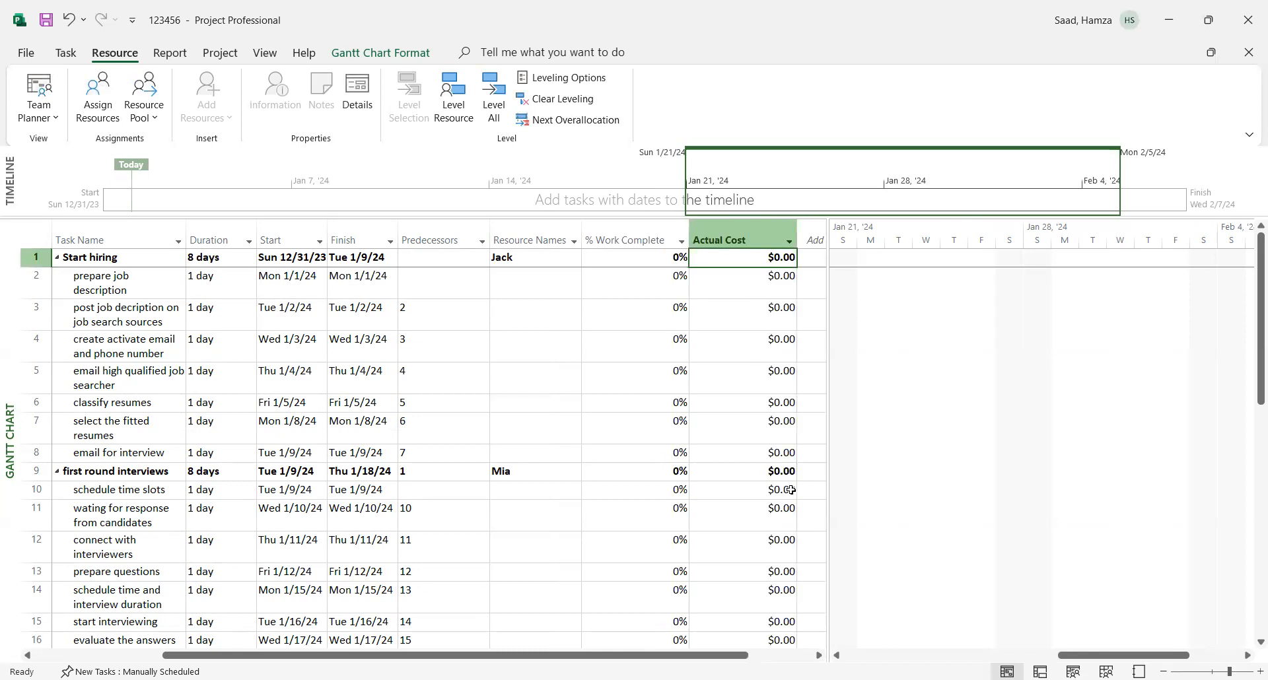
- Assign the second person in the resource list to the "prepare job description" task
click(548, 283)
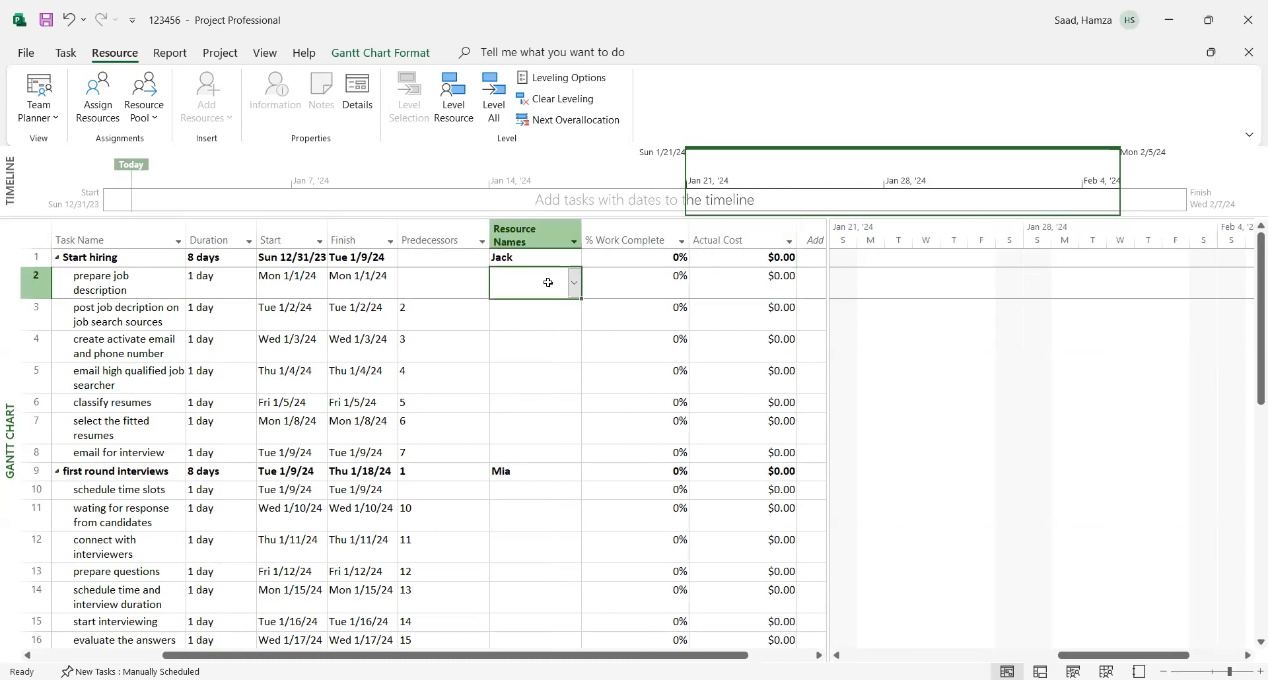
click(574, 288)
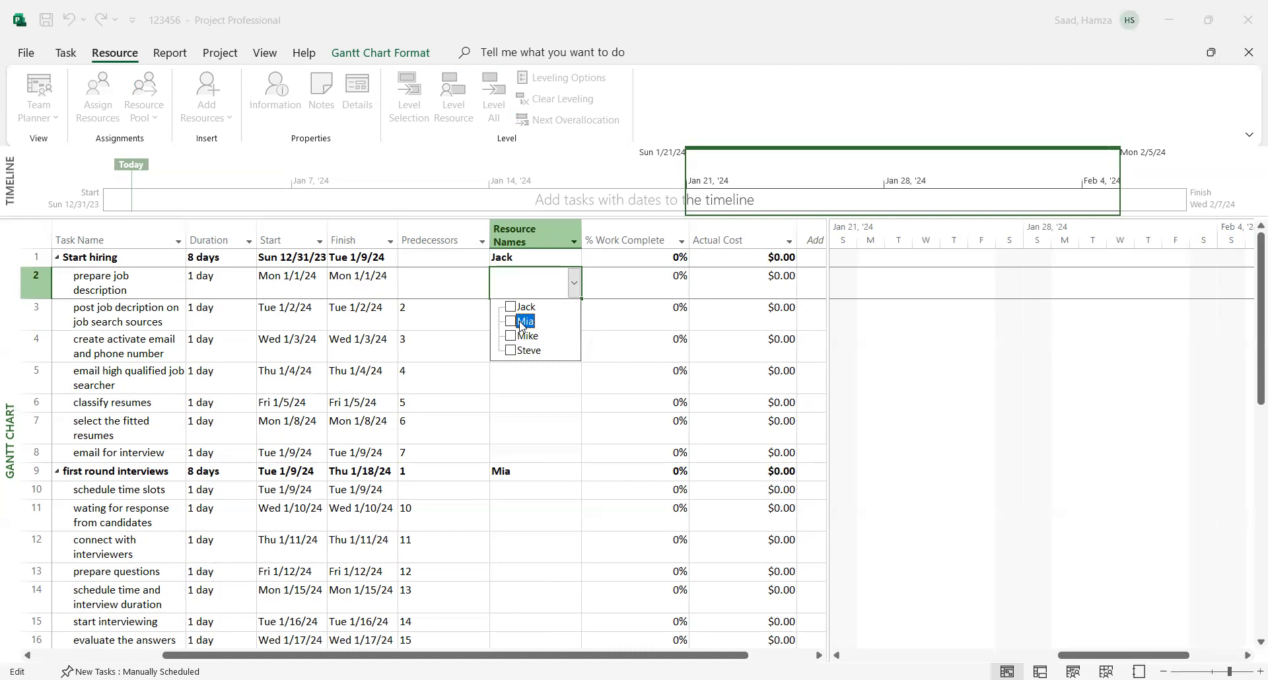
click(512, 323)
key(Return)
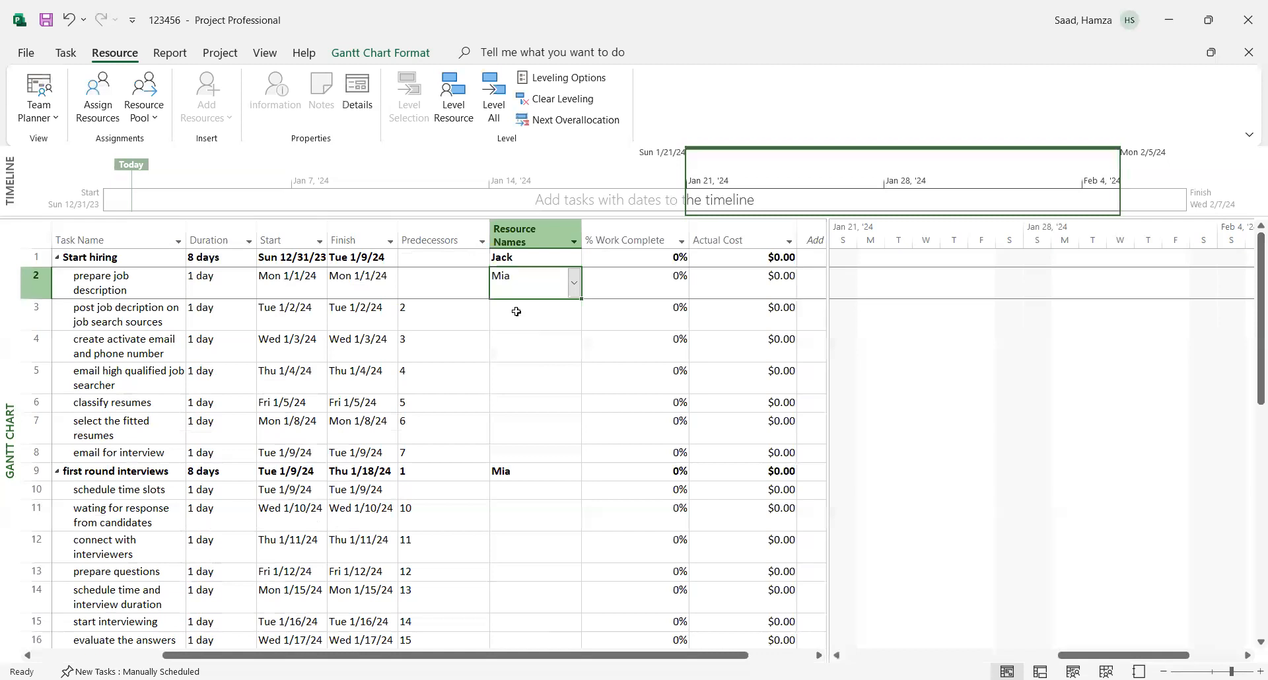
- Assign the fourth person in the resource list to tasks 3 and 4, the job posting and "create activate email and phone number"
click(516, 311)
click(572, 324)
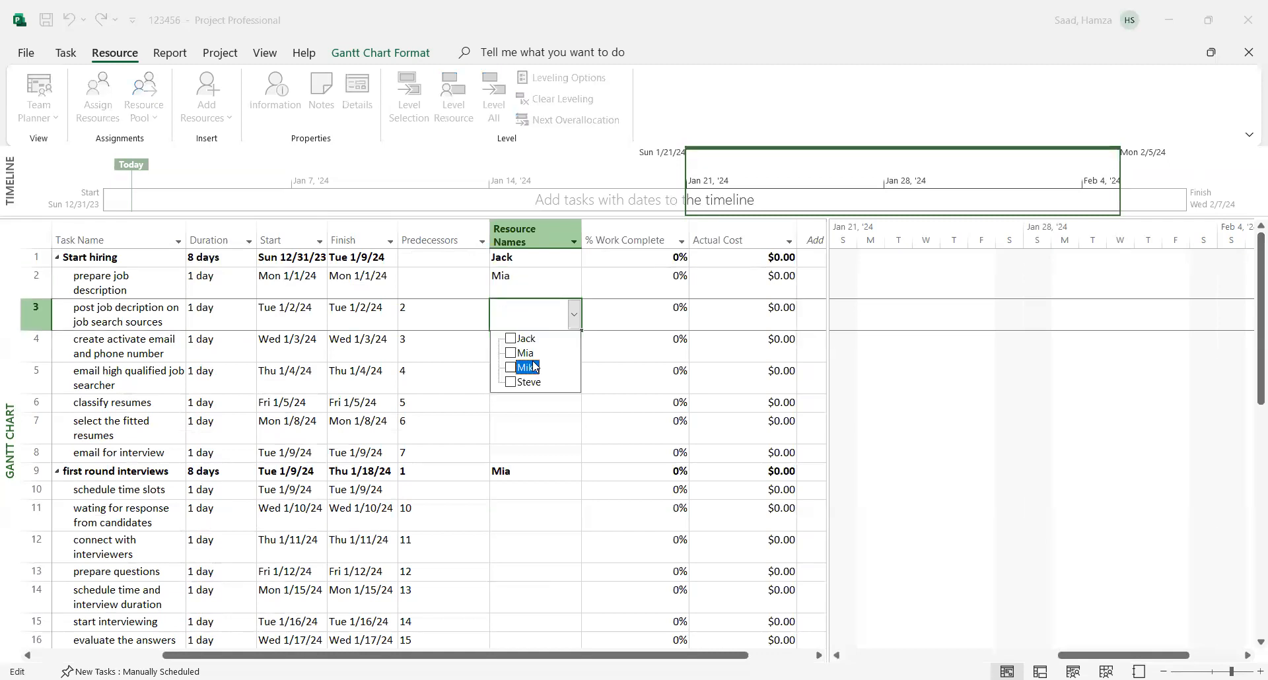
click(527, 384)
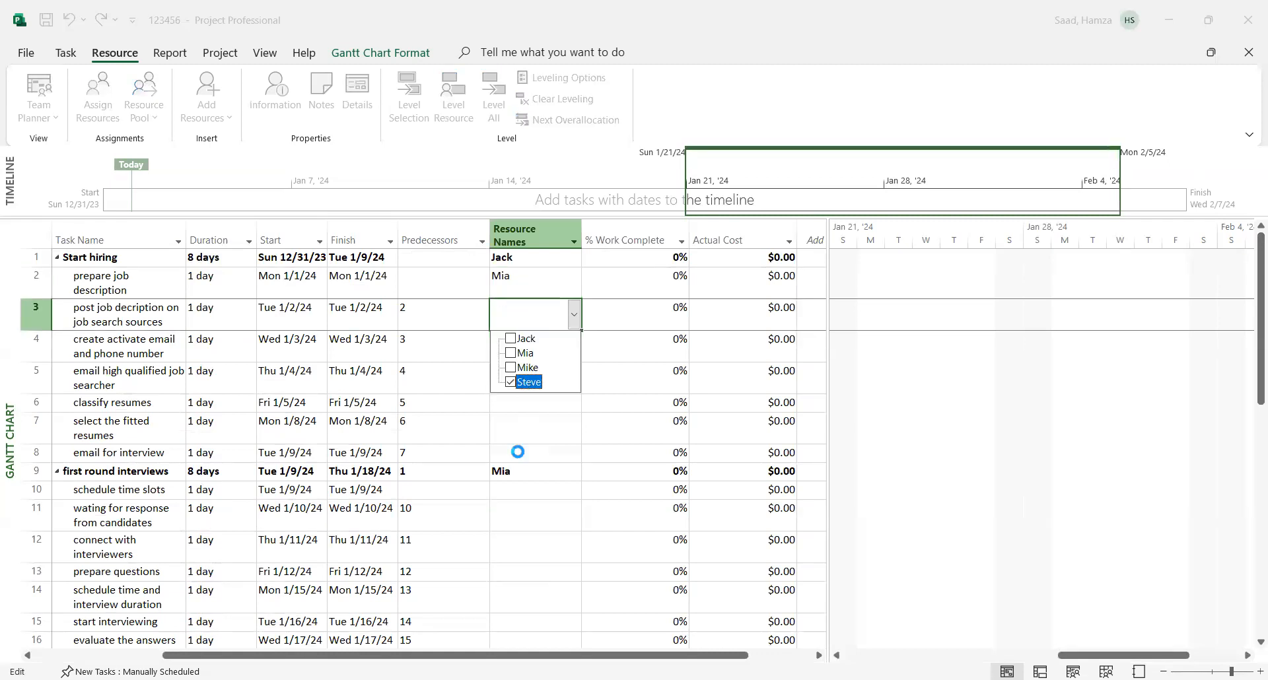
key(Return)
click(510, 347)
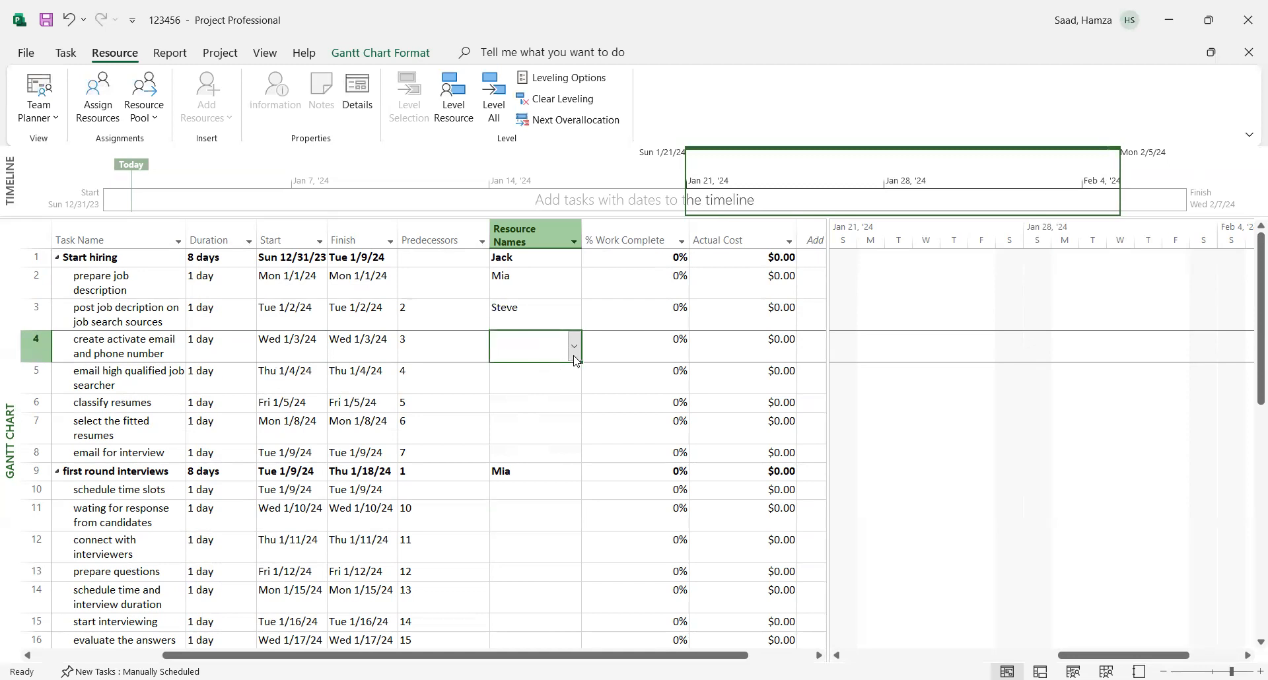
click(574, 348)
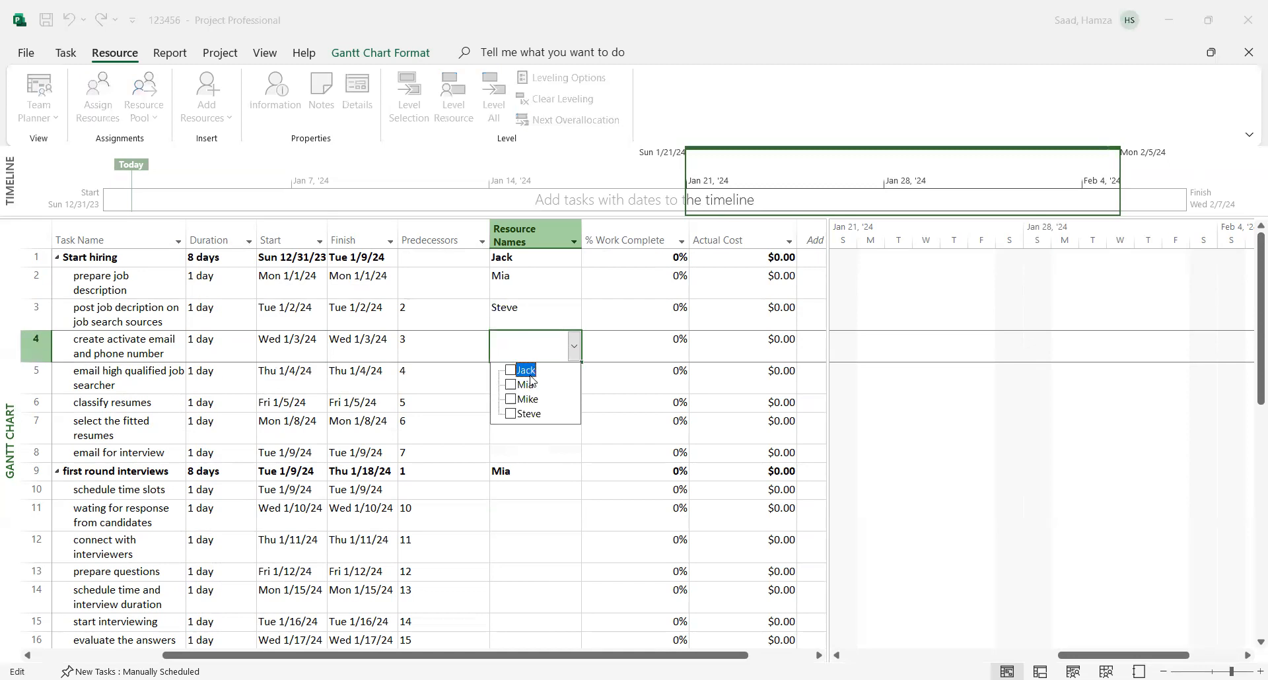
click(529, 414)
key(Return)
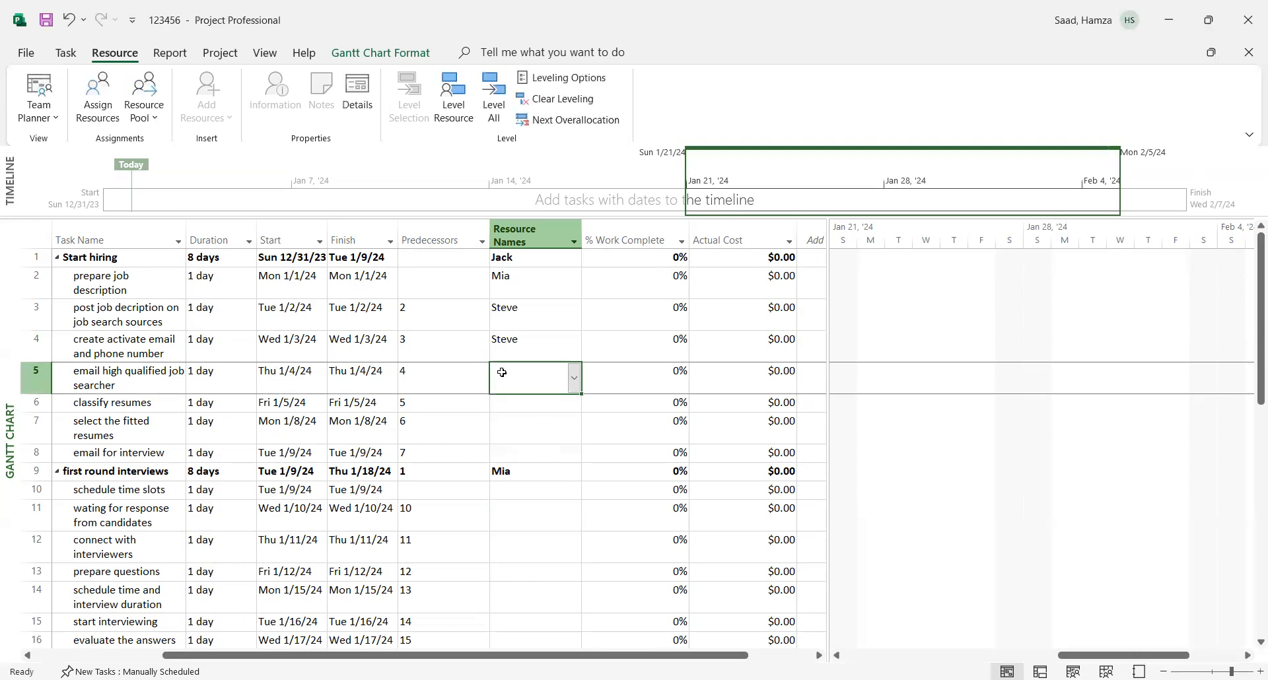
- Assign the second person in the resource list to "email high qualified job searcher" and the first person to "classify resumes"
click(575, 389)
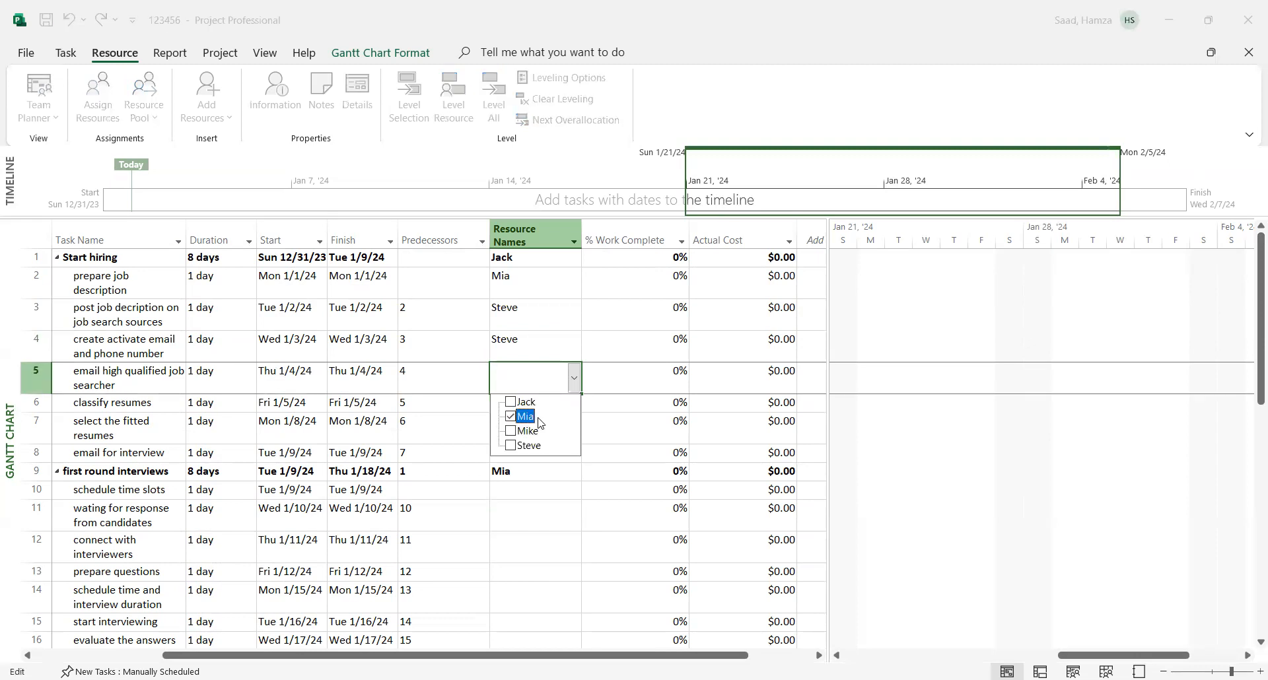
click(580, 527)
click(512, 408)
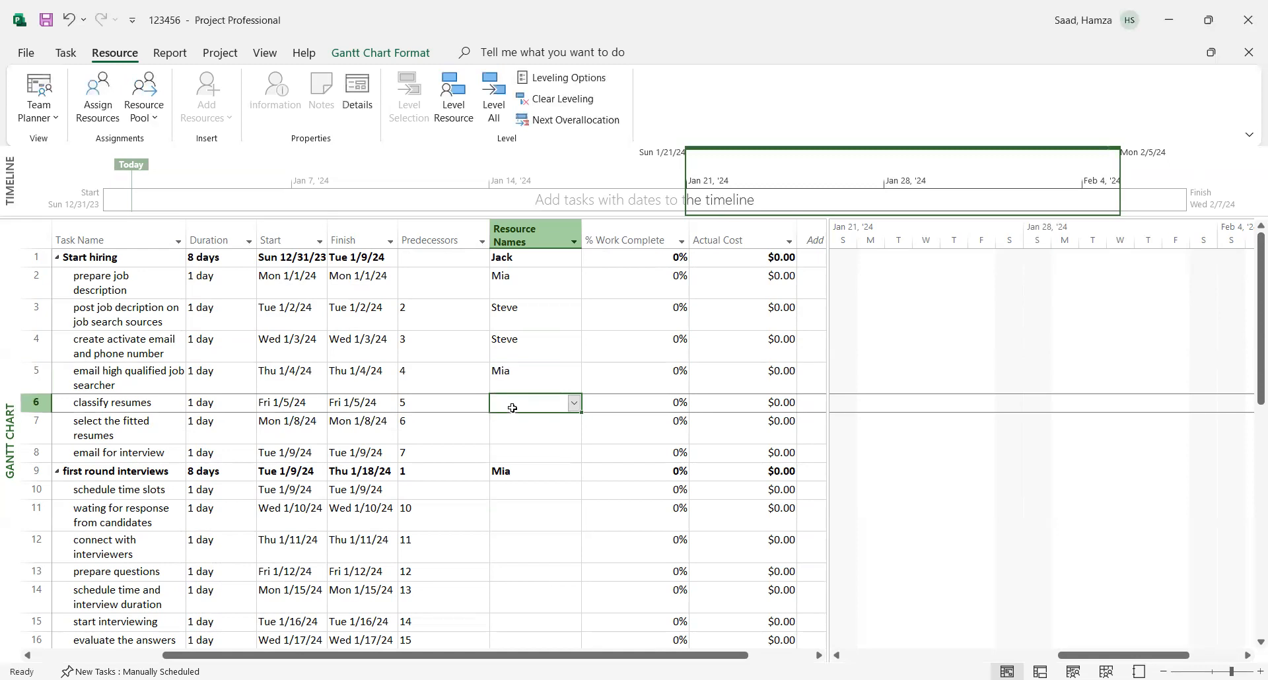
click(574, 405)
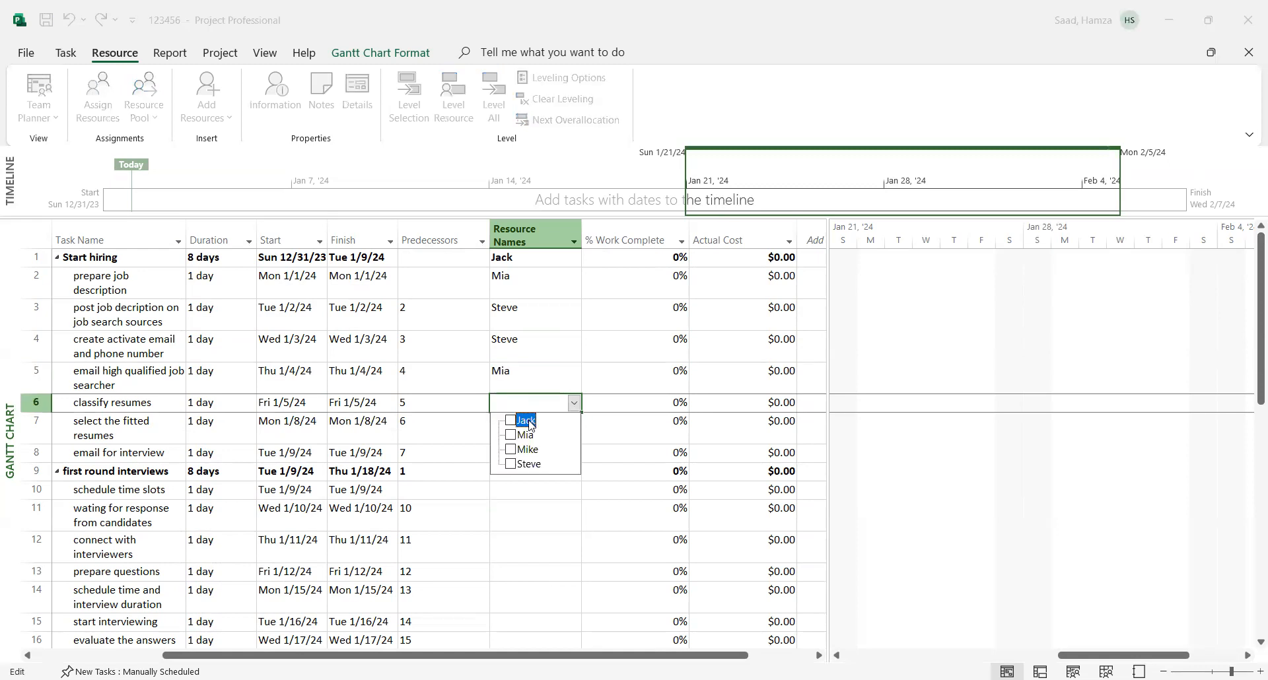
click(530, 514)
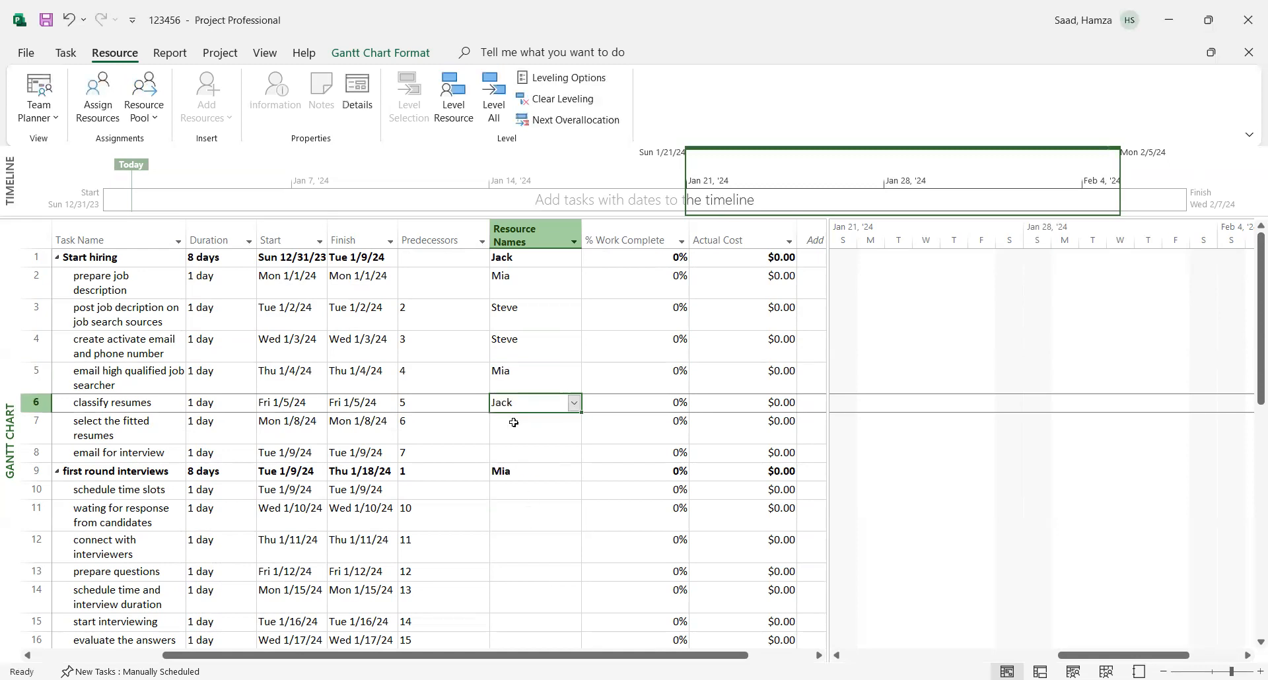
- Assign the first person in the resource list to "select the fitted resumes" and the fourth person to "email for interview"
click(513, 423)
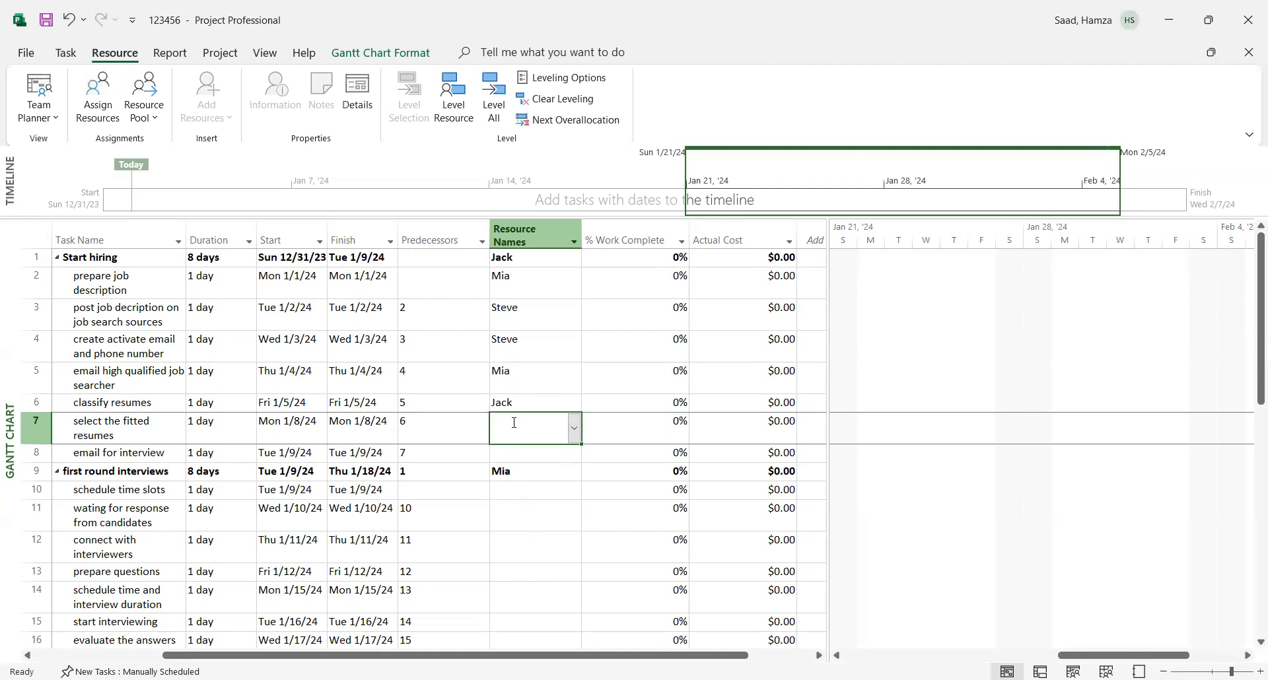
click(573, 436)
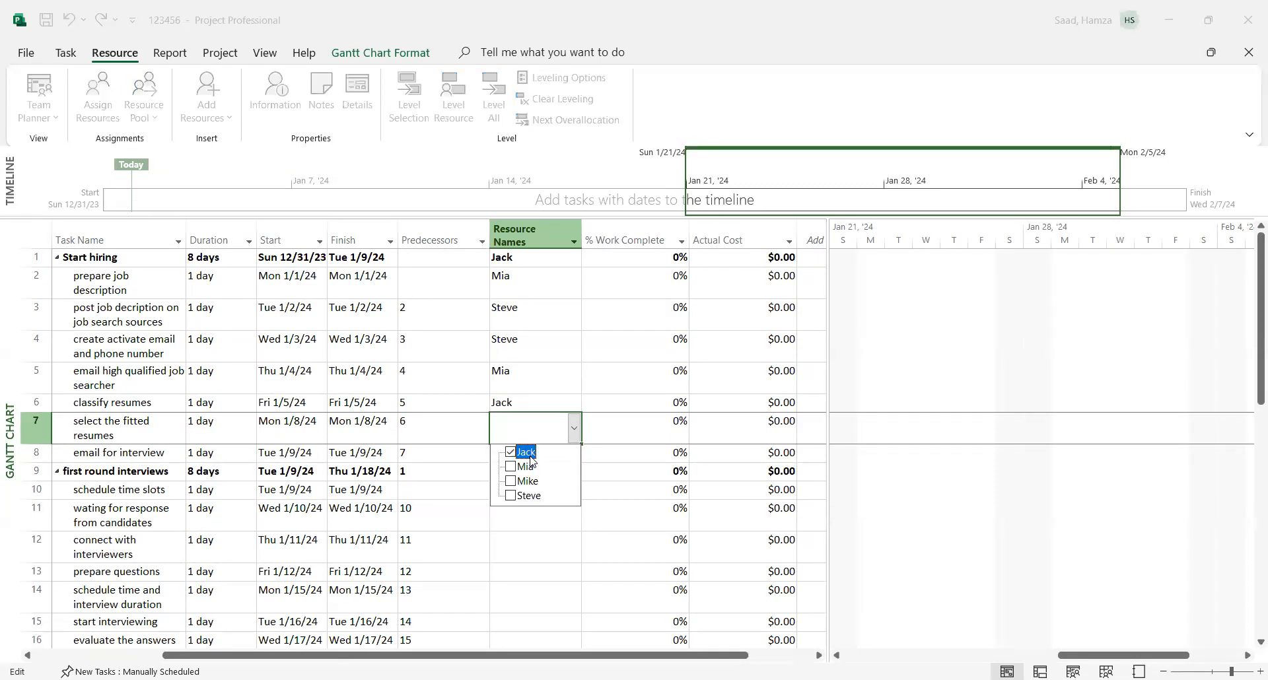
click(510, 569)
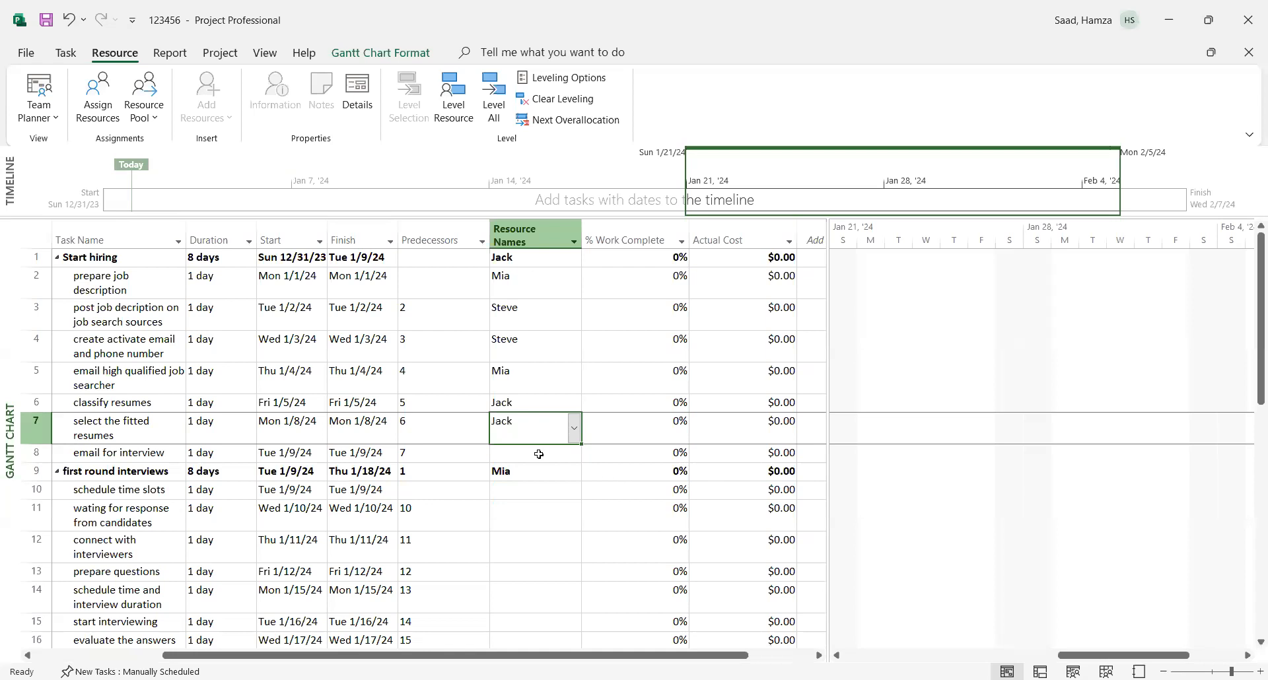
click(539, 454)
click(574, 455)
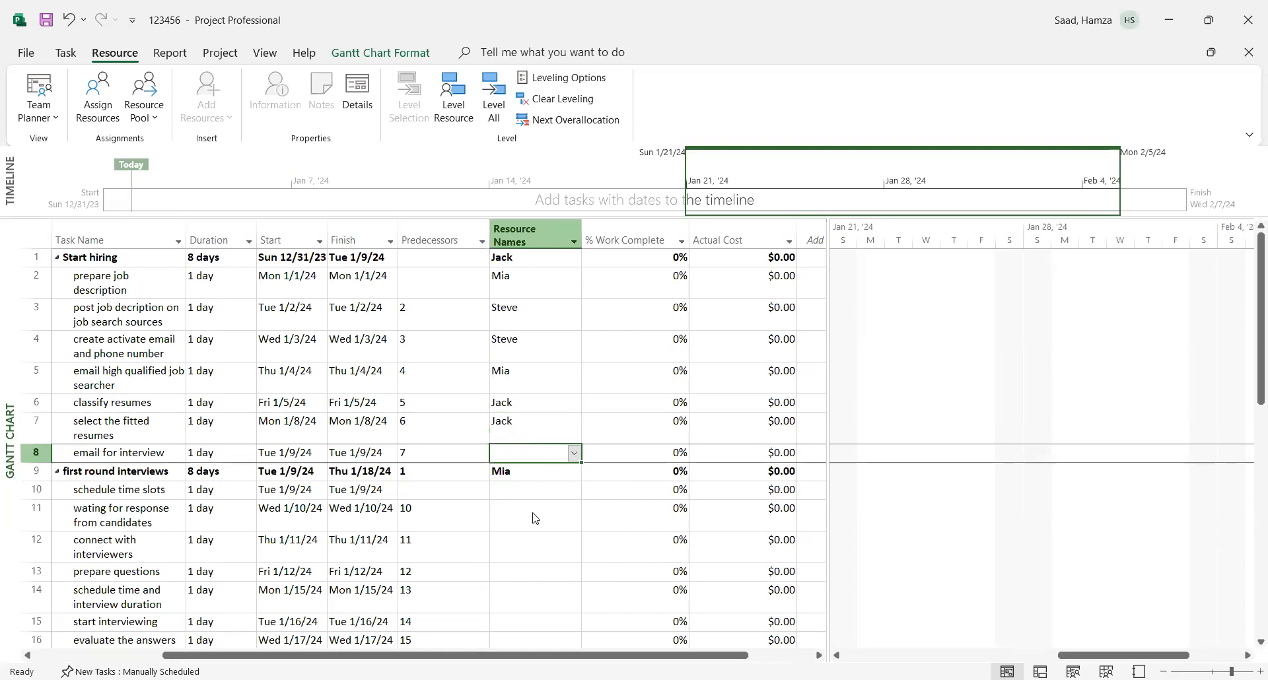
click(510, 554)
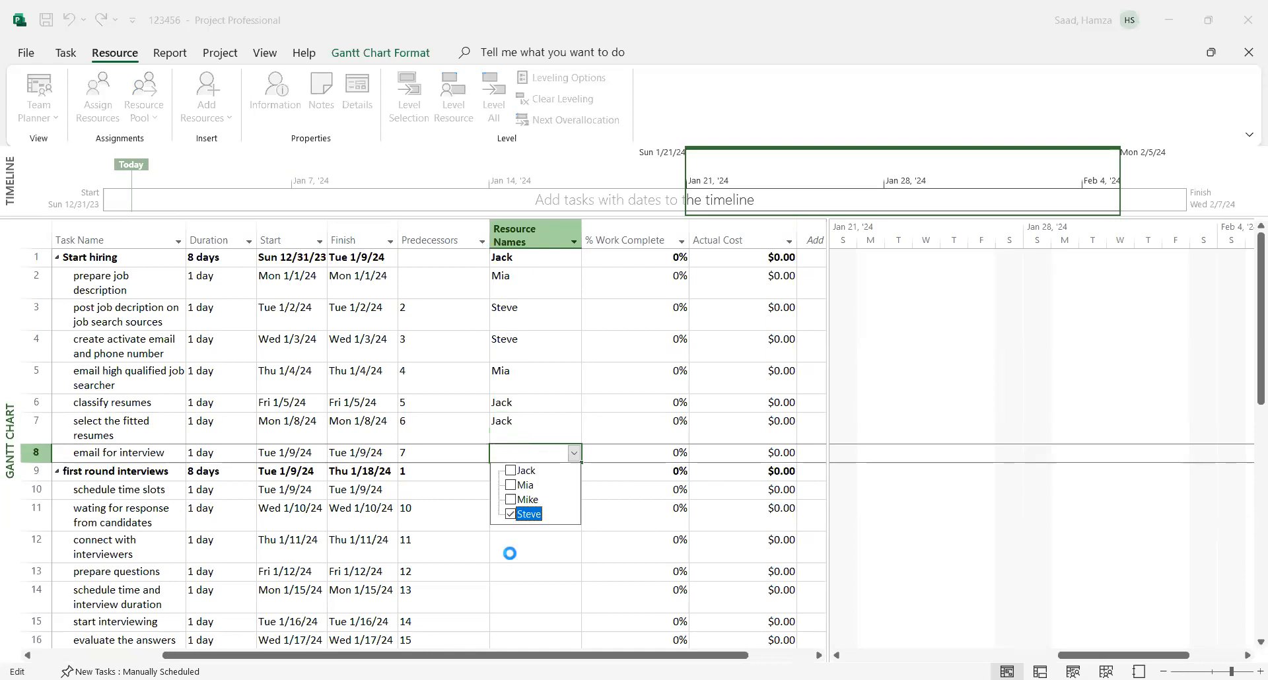
- Switch the "Start hiring" summary task to Auto Schedule
scroll(1184, 521, down, 1)
scroll(1184, 521, up, 1)
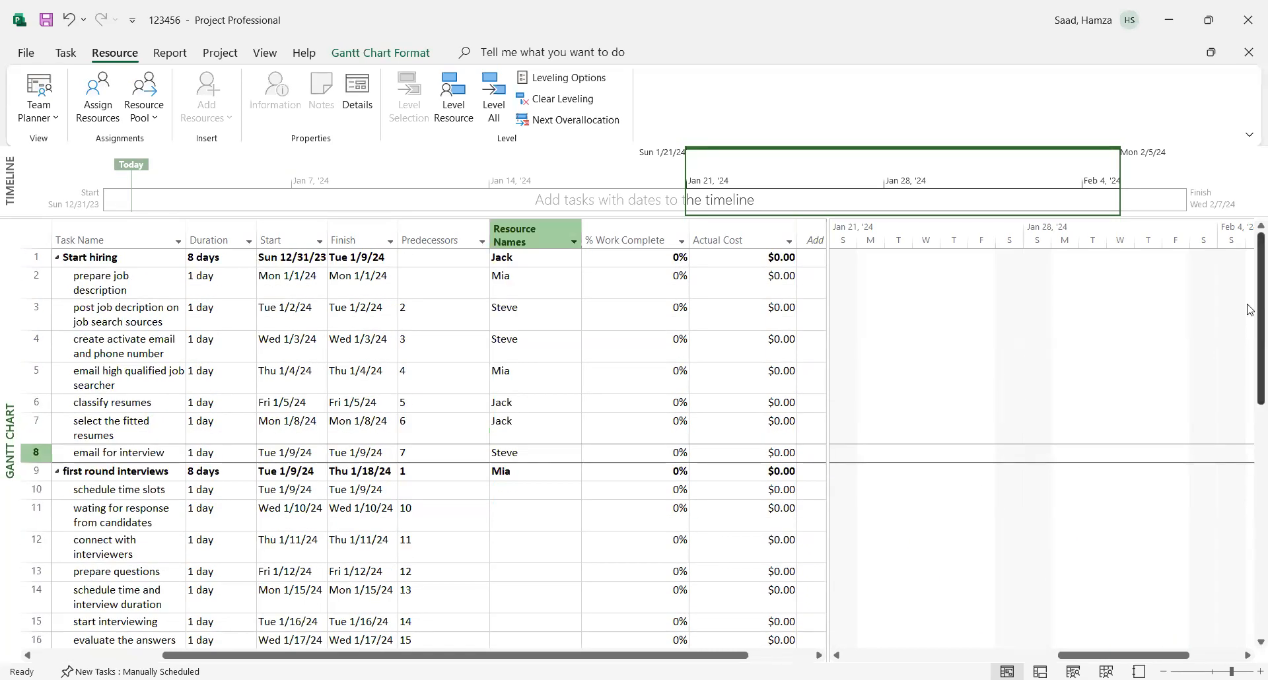
drag(1122, 655, 909, 655)
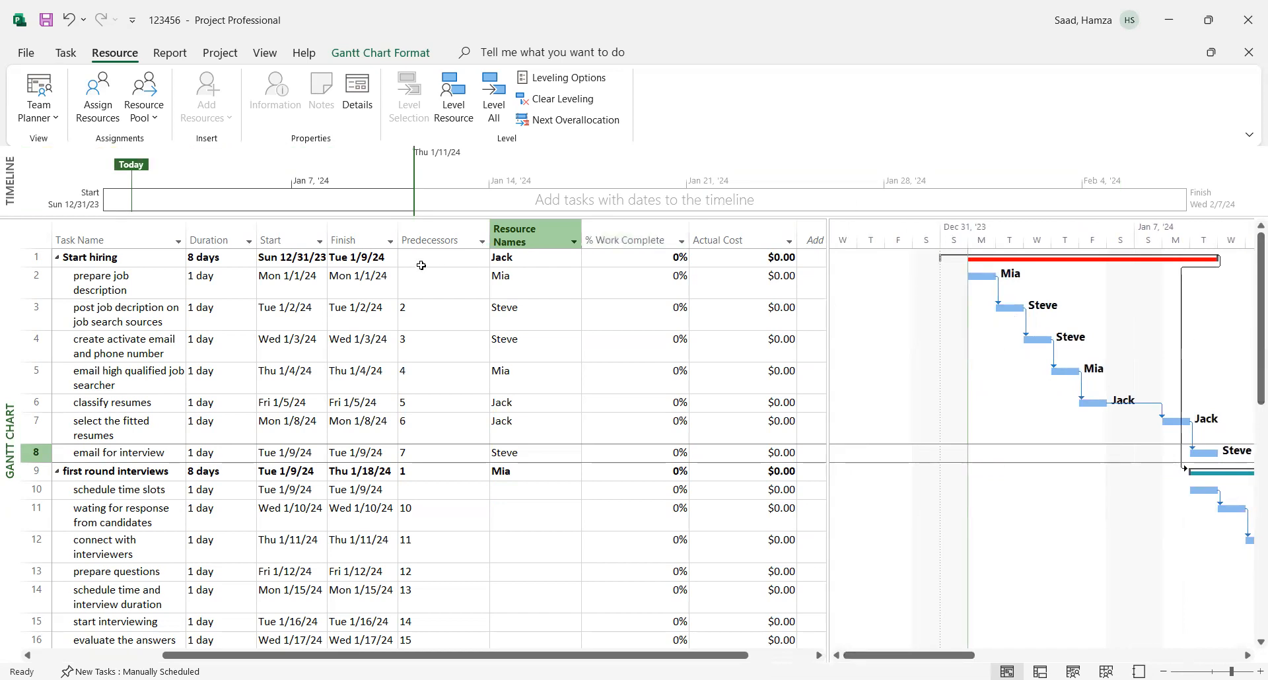
right_click(357, 258)
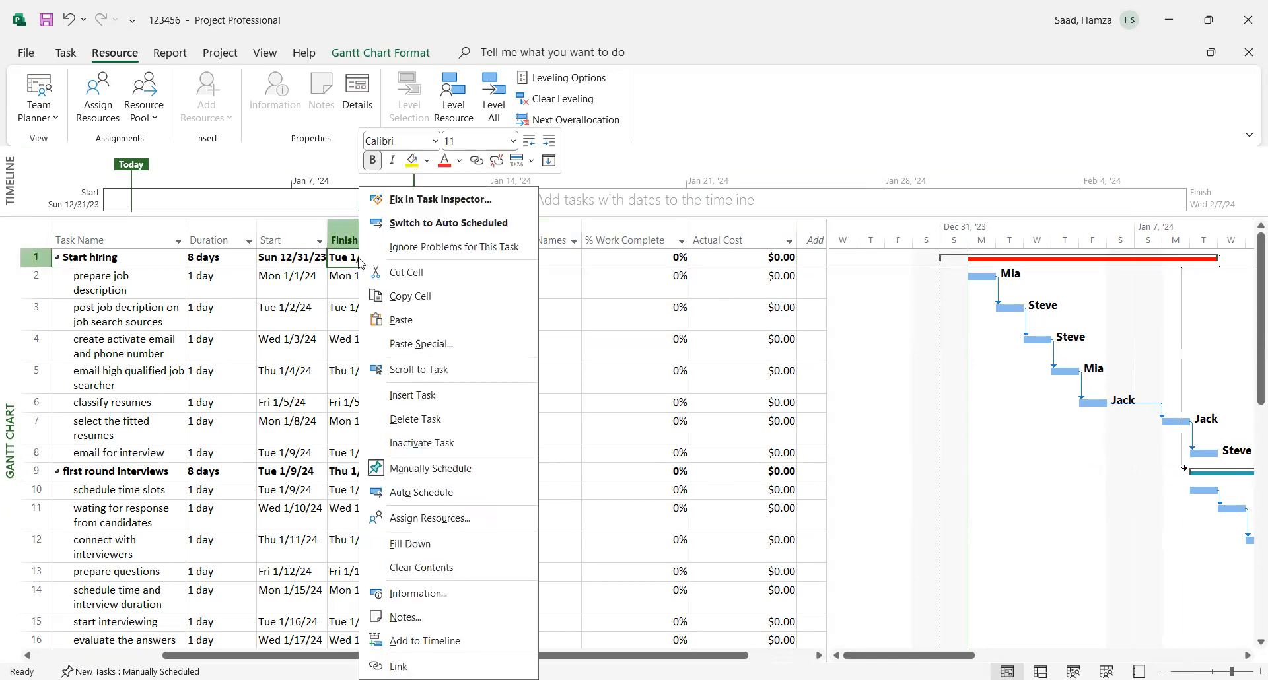
click(418, 489)
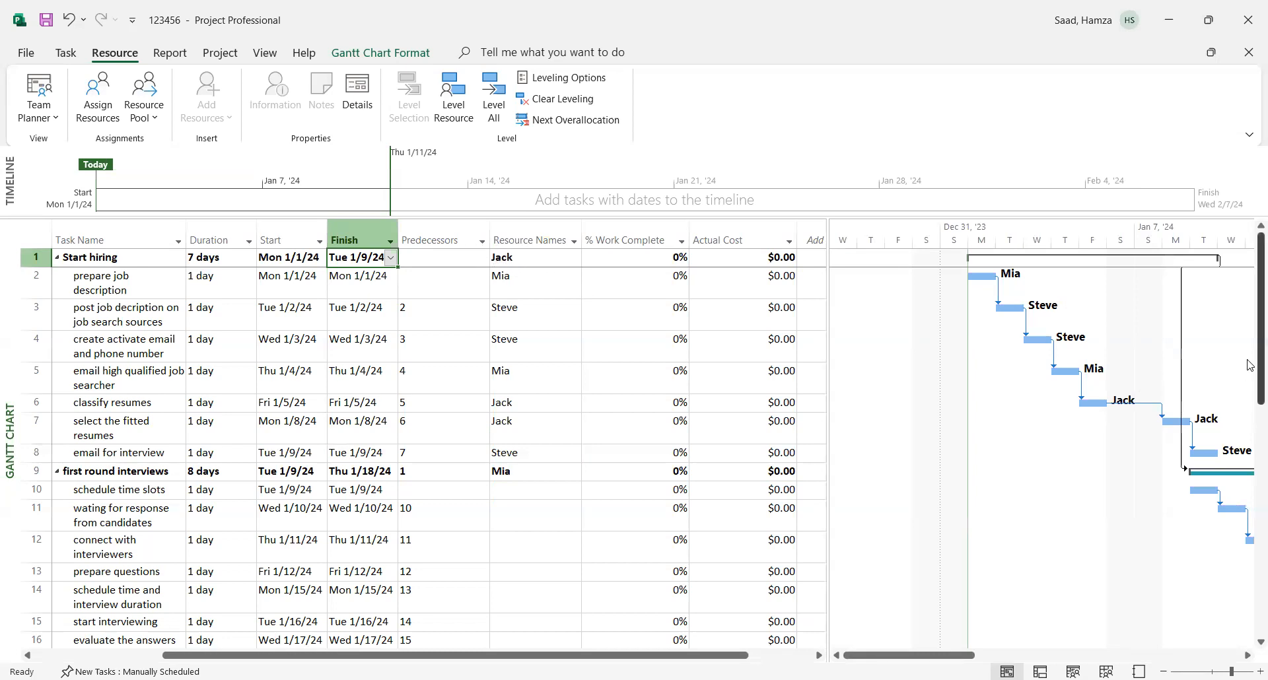
- Assign the first person in the resource list to the "schedule time slots" task under "first round interviews"
scroll(1250, 364, down, 3)
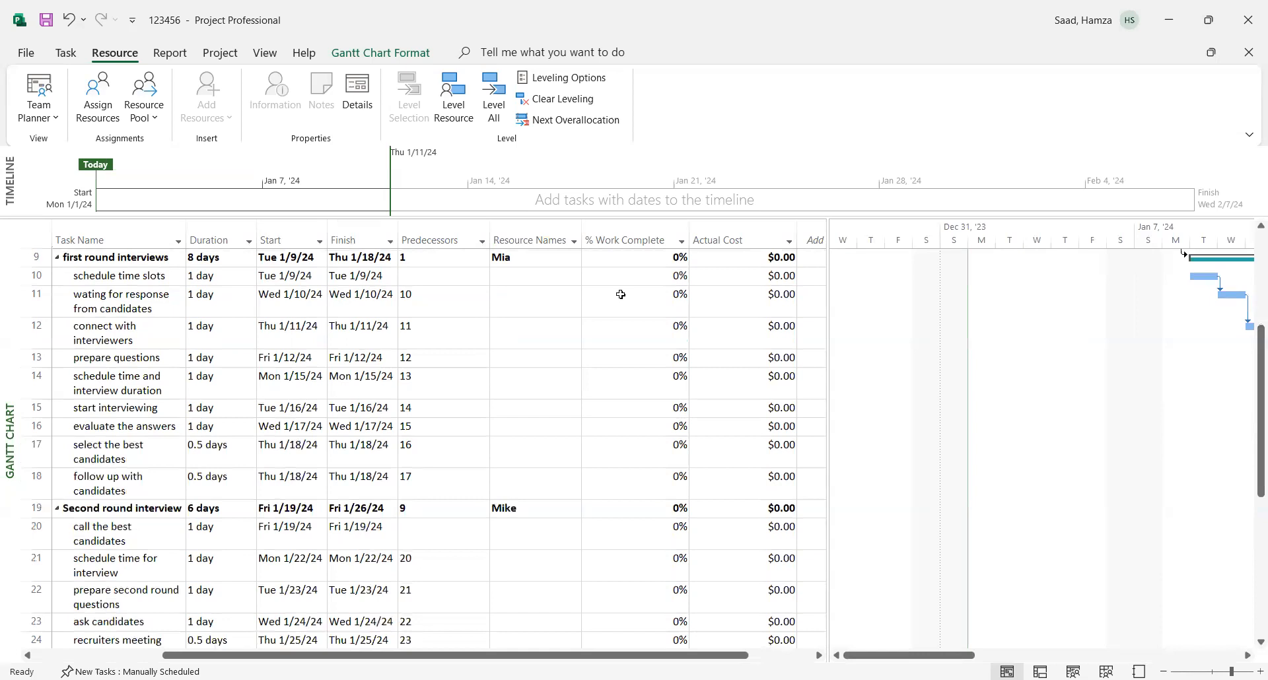
click(538, 282)
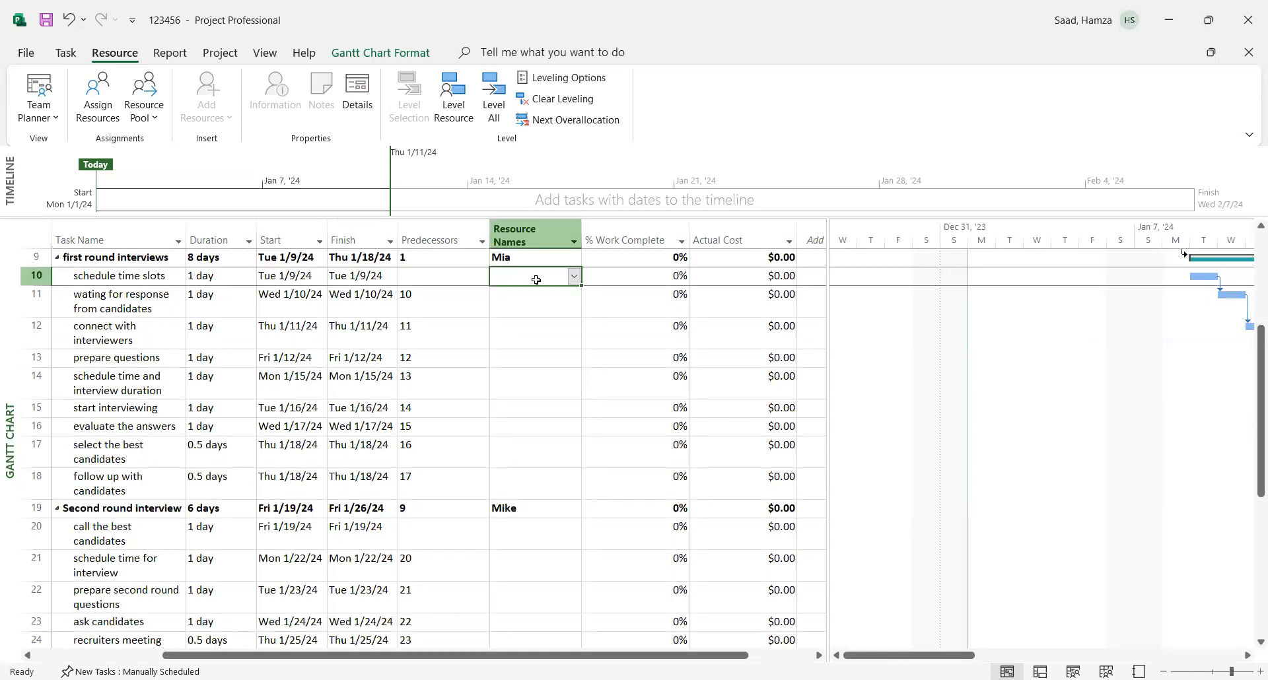
click(573, 282)
click(526, 294)
click(542, 397)
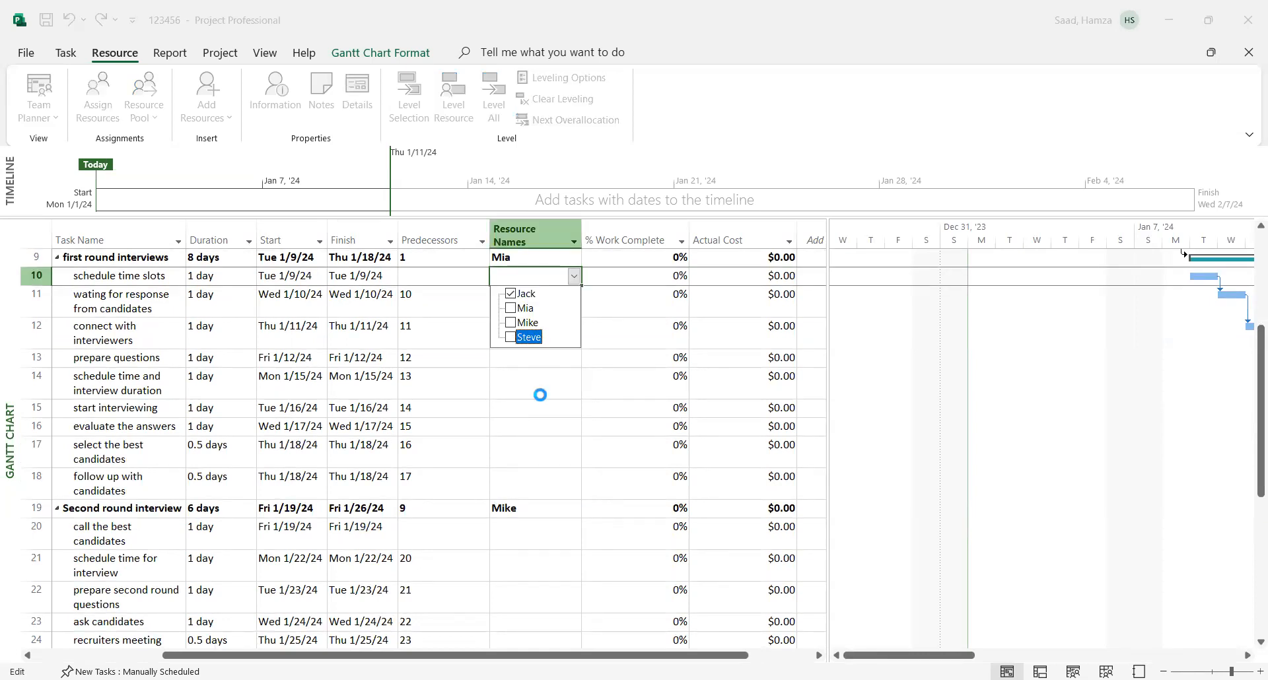
- Assign the second person in the resource list to the "wating for response from candidates" and "connect with interviewers" tasks
click(518, 307)
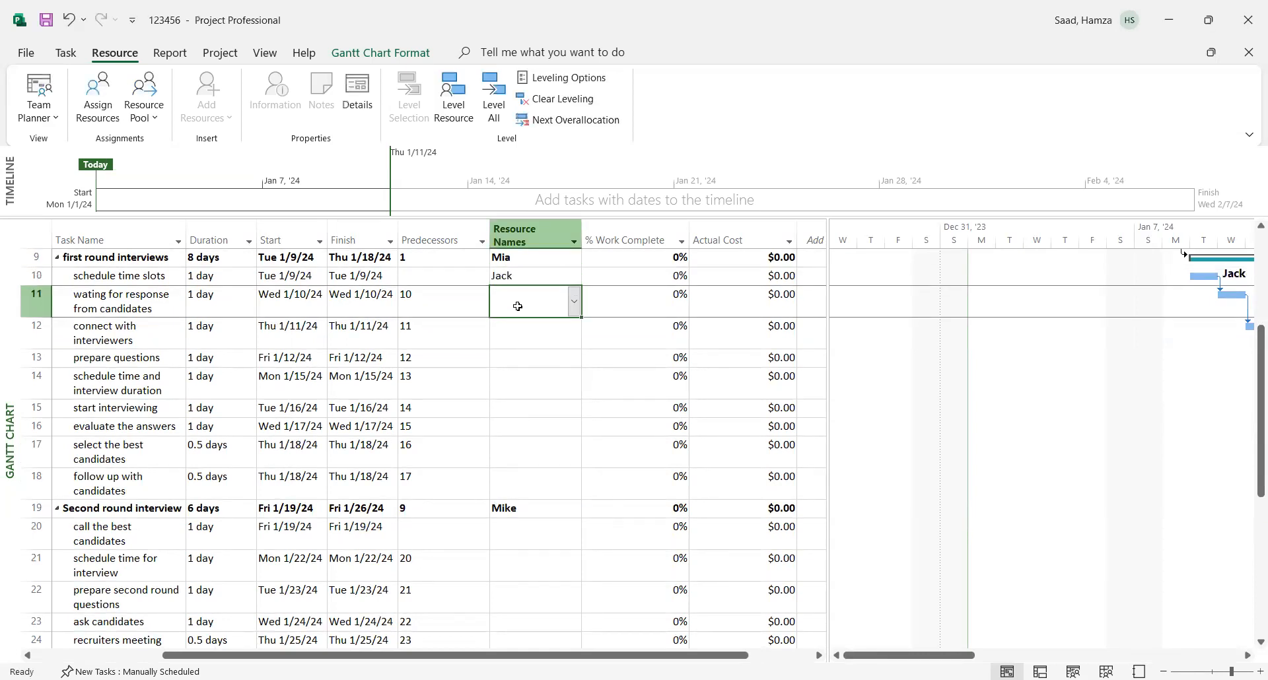
click(573, 301)
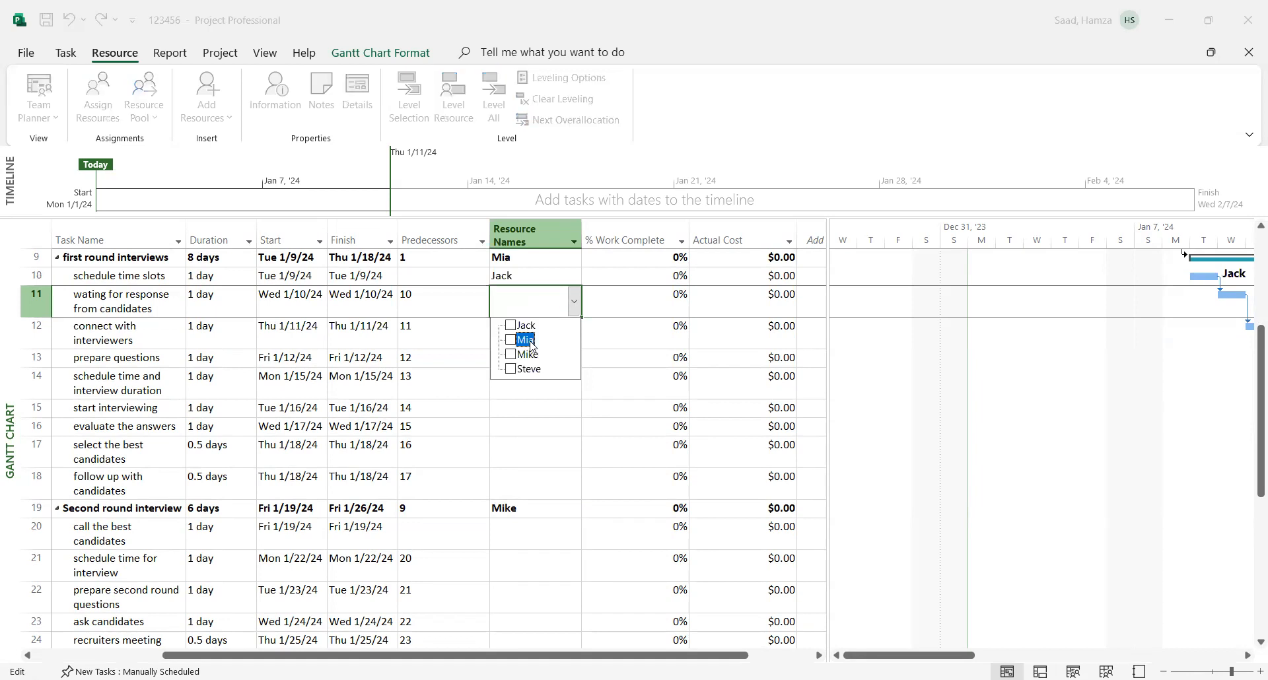
click(524, 437)
click(523, 341)
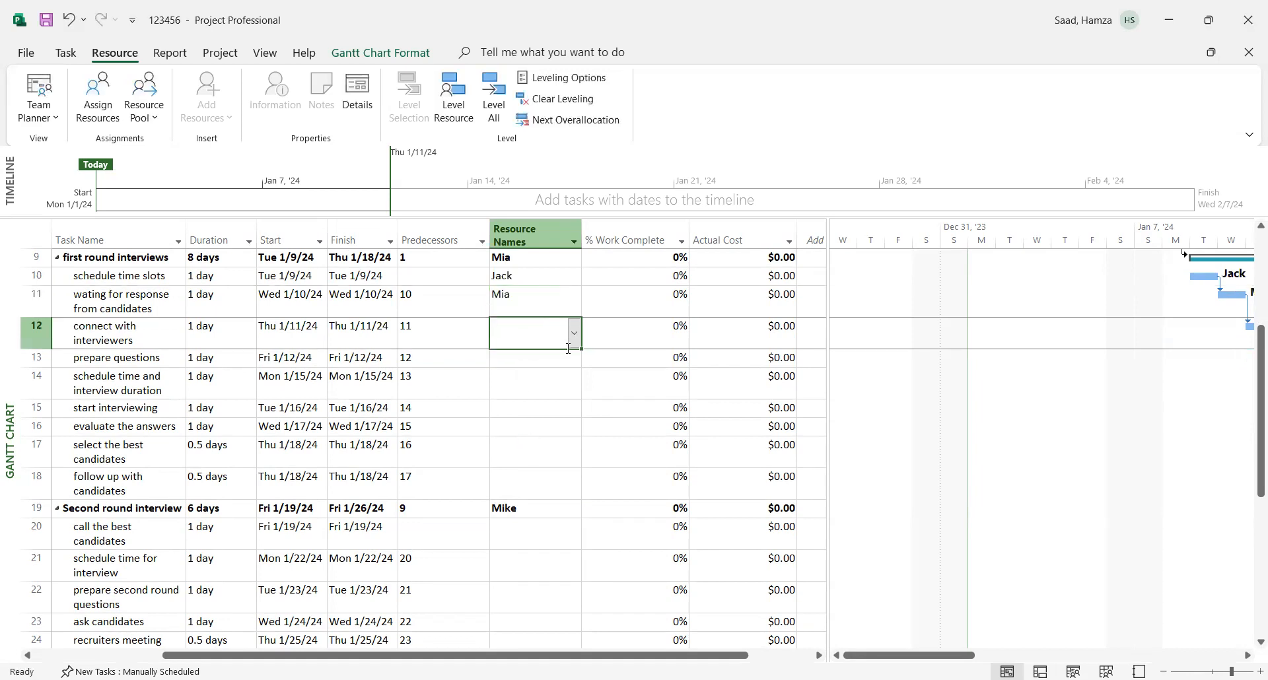
click(572, 343)
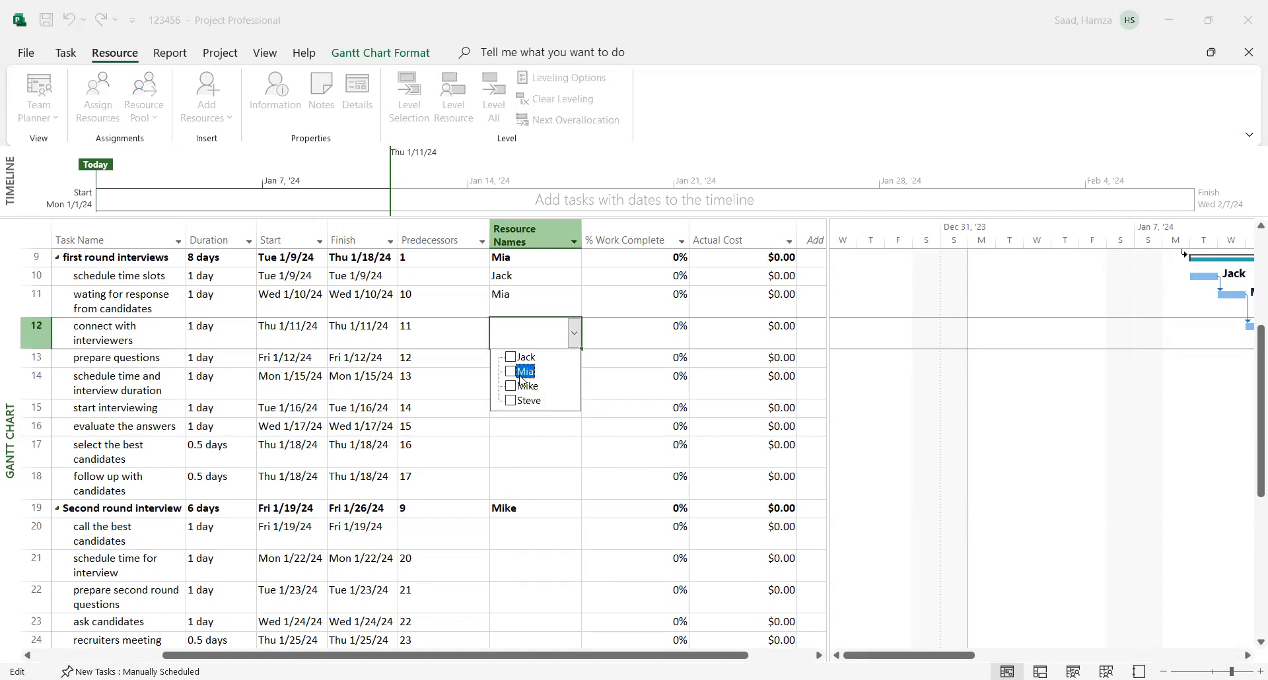
click(515, 448)
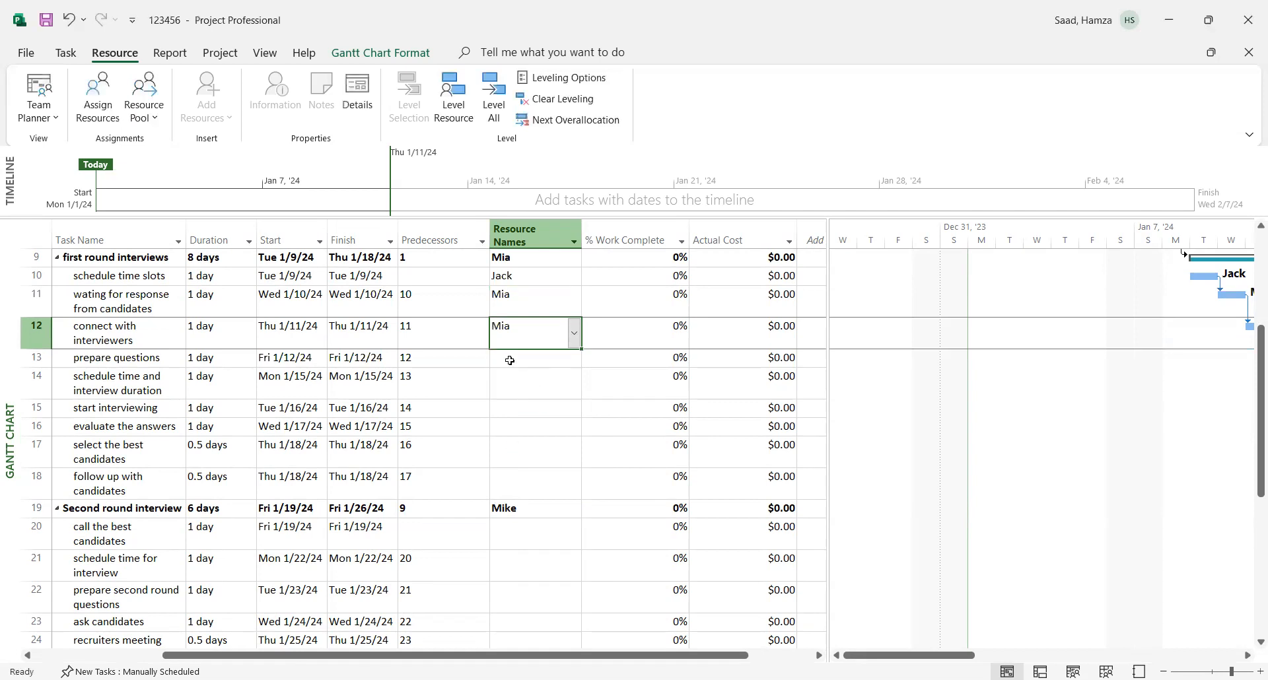
- Assign the third person in the resource list to "prepare questions" and the fourth person to "schedule time and interview duration"
click(538, 359)
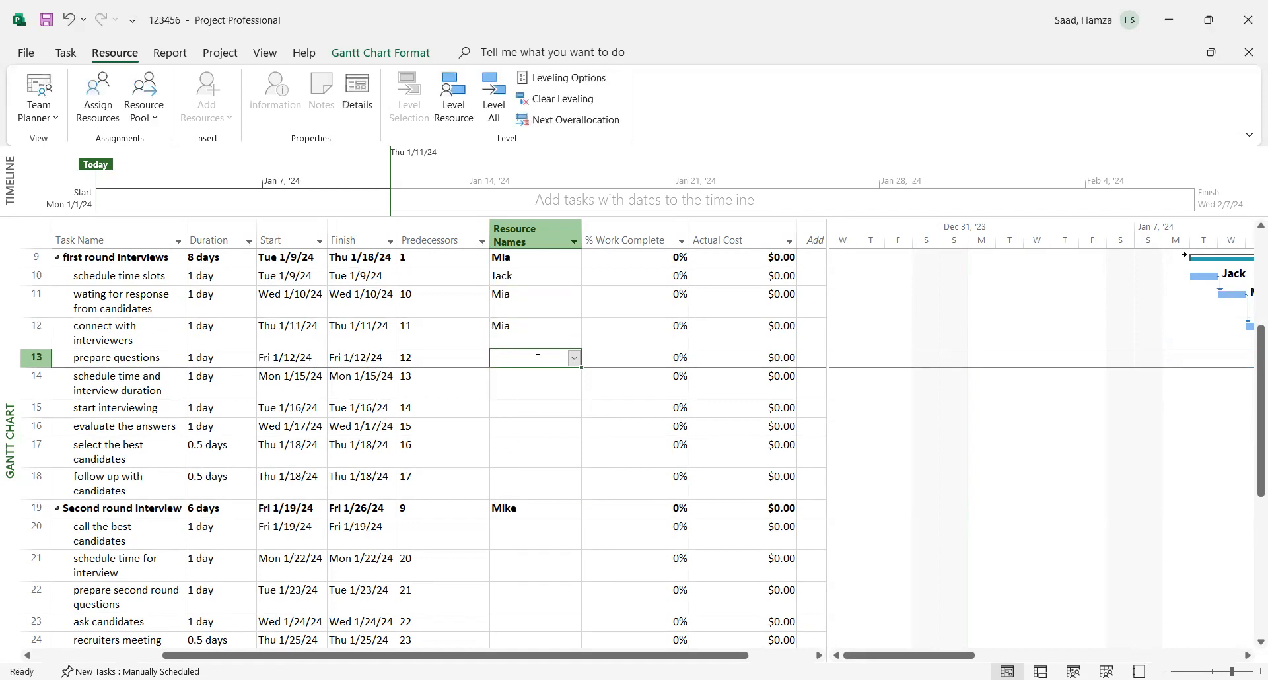
click(575, 358)
click(528, 404)
click(547, 465)
click(522, 379)
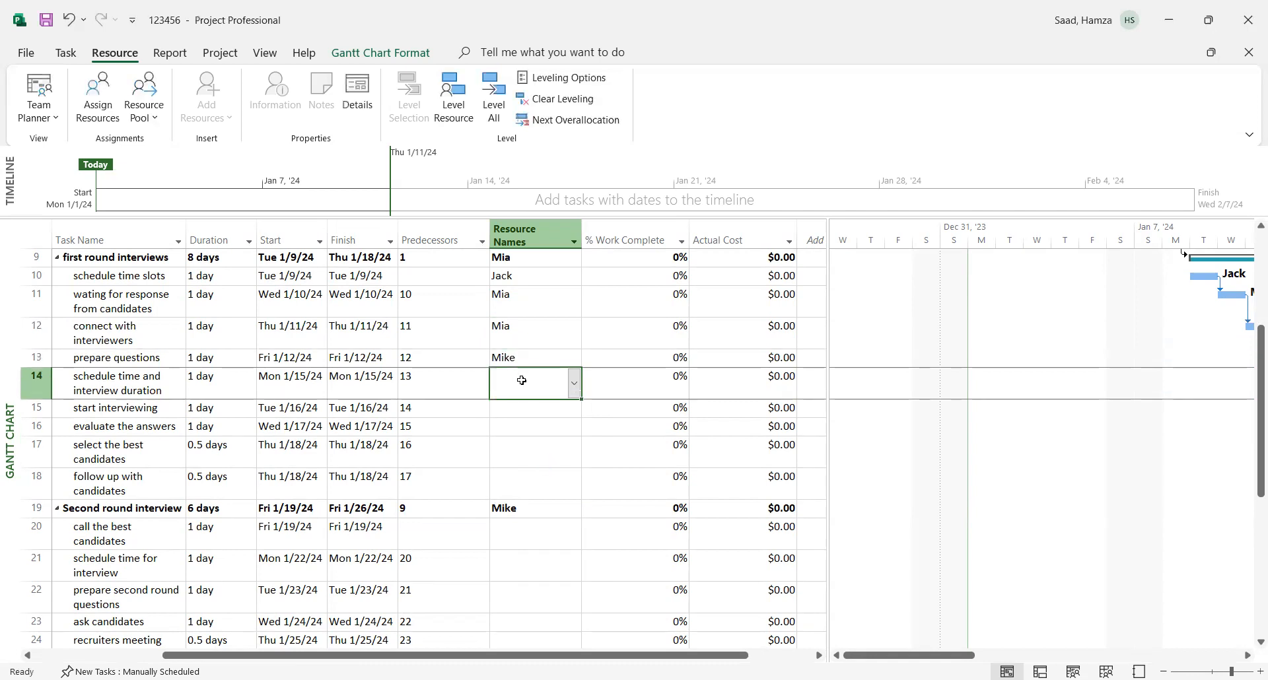
click(573, 389)
click(528, 450)
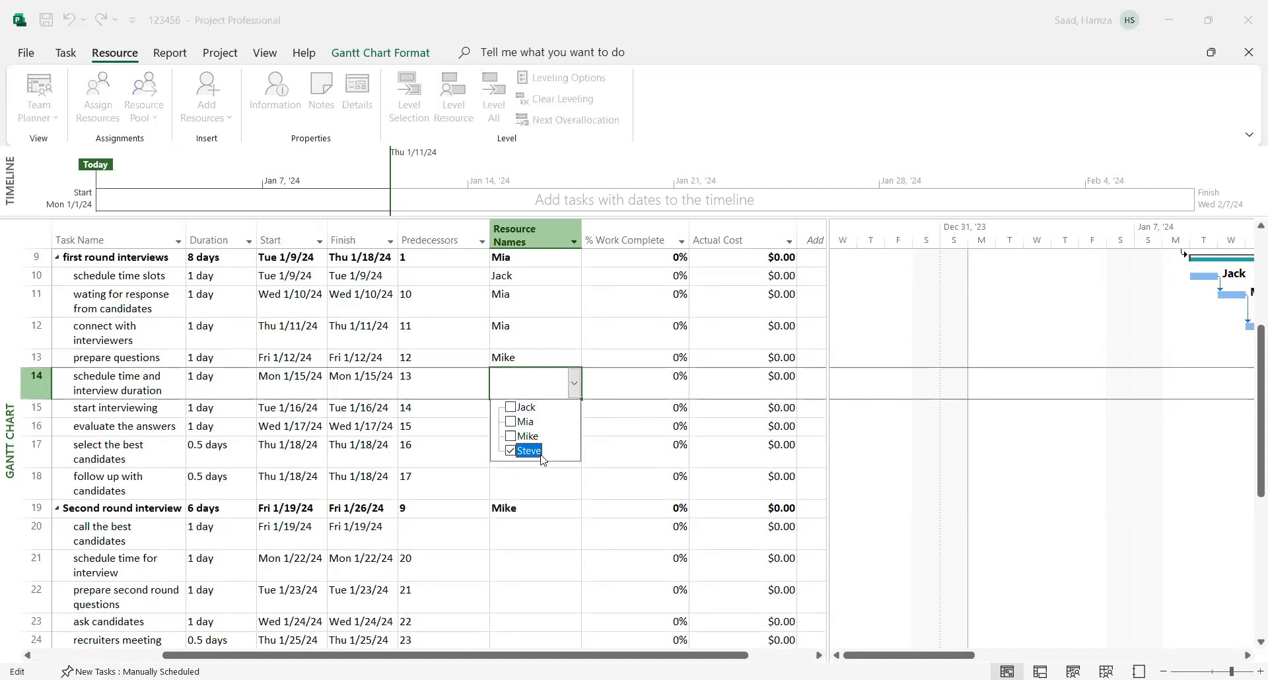
click(531, 490)
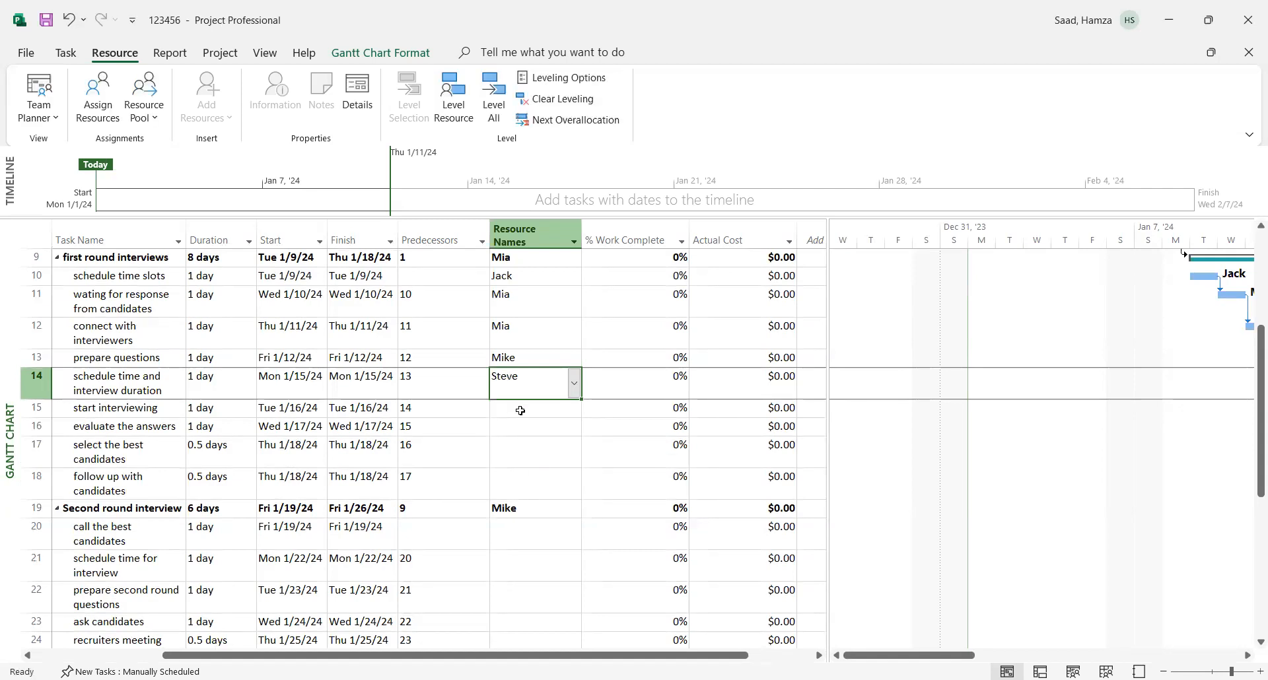
- Assign the first person in the resource list to "start interviewing" and the fourth person to "evaluate the answers"
click(521, 411)
click(574, 409)
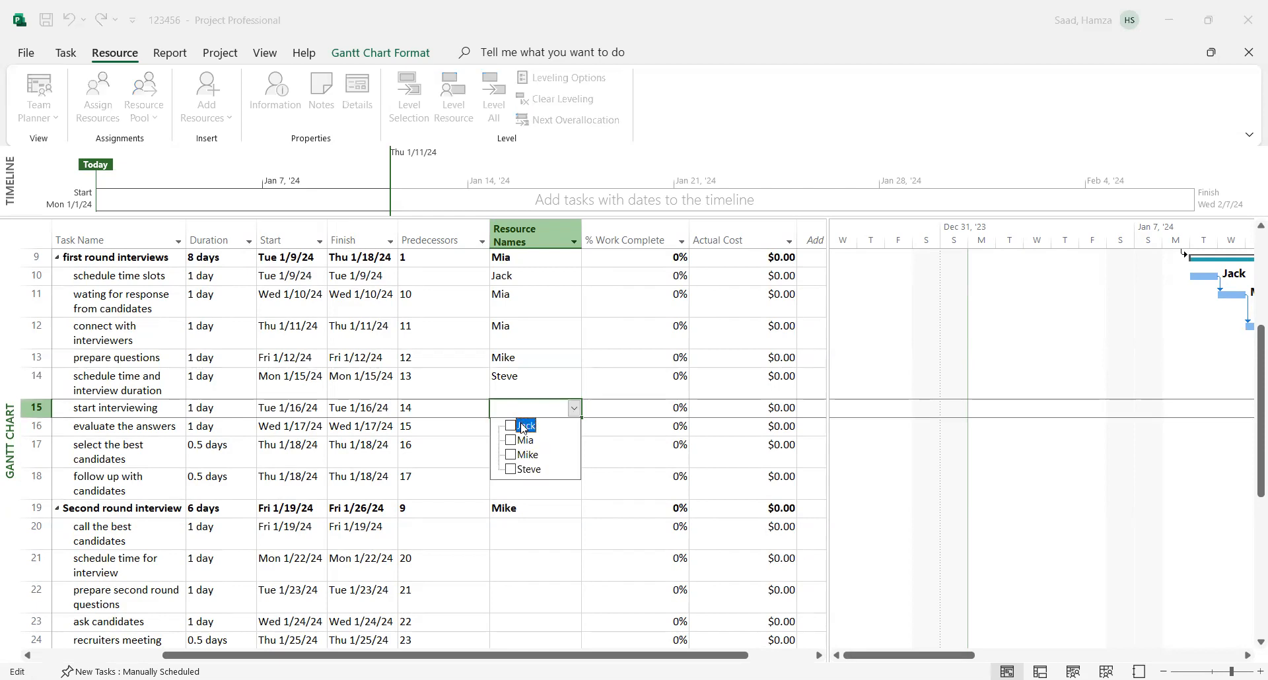
click(557, 522)
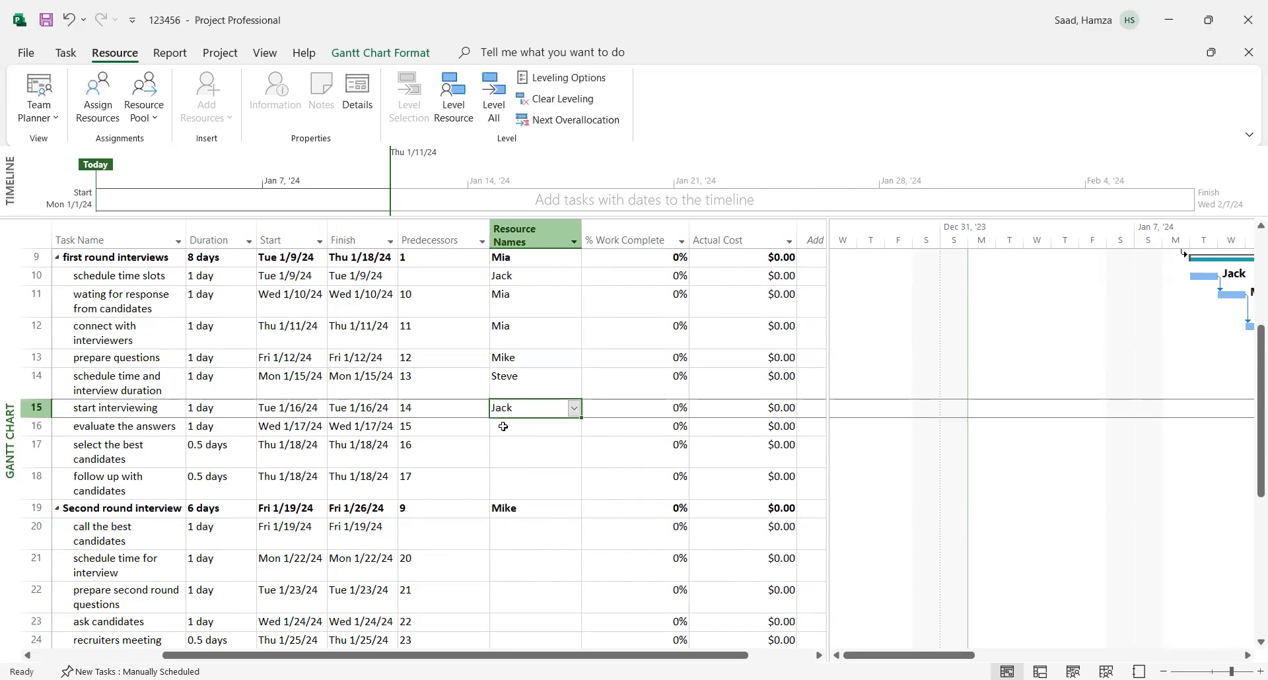
click(544, 427)
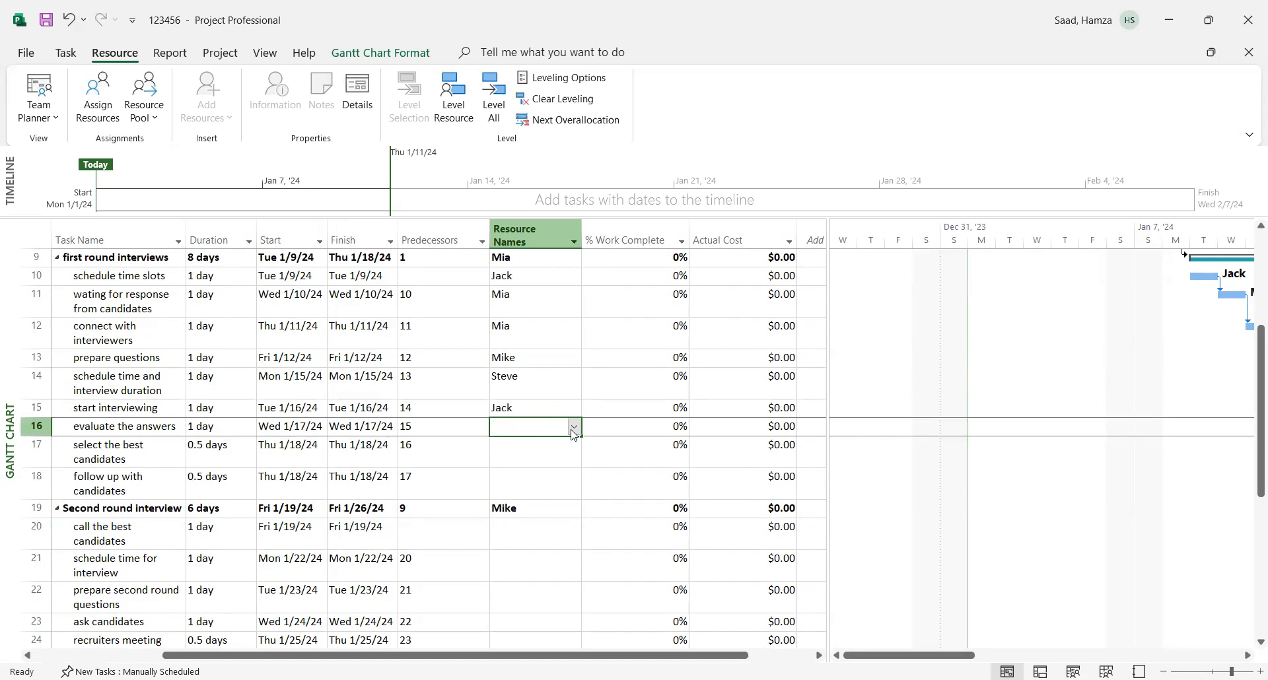
click(574, 427)
click(525, 489)
click(538, 549)
- Assign the third person in the resource list to "select the best candidates" and the first person to "follow up with candidates"
click(512, 460)
click(575, 461)
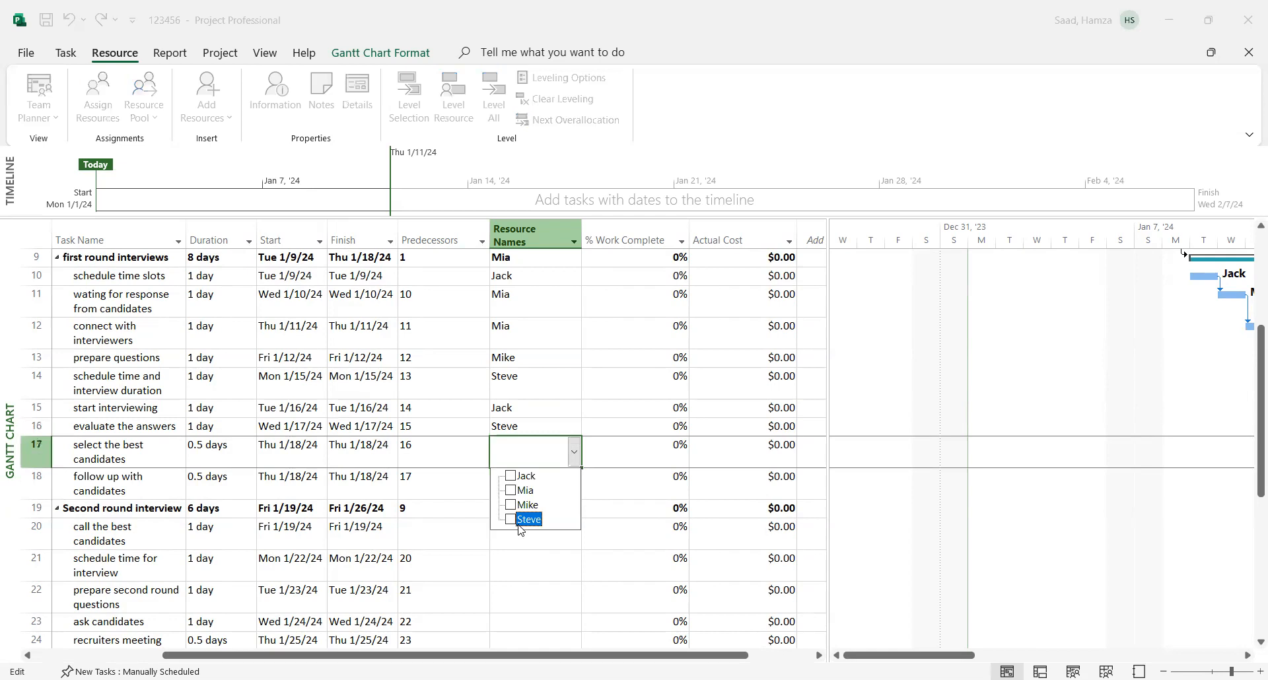
click(526, 507)
click(512, 487)
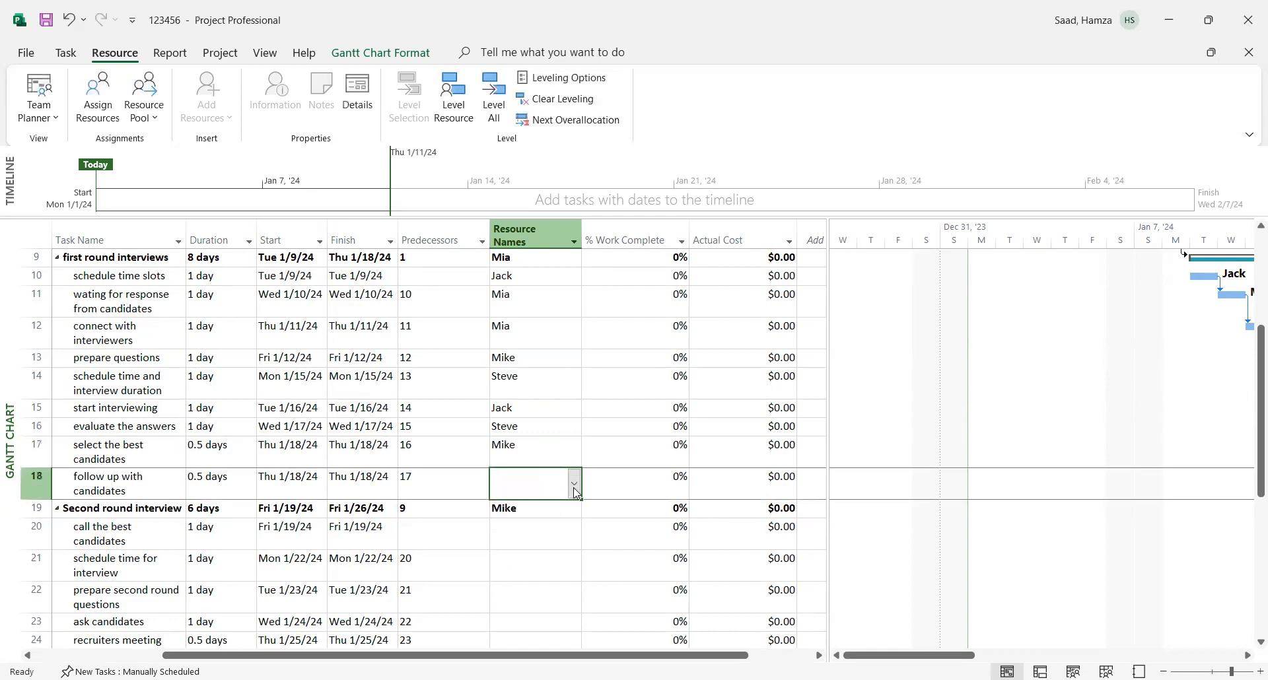
click(574, 489)
click(529, 626)
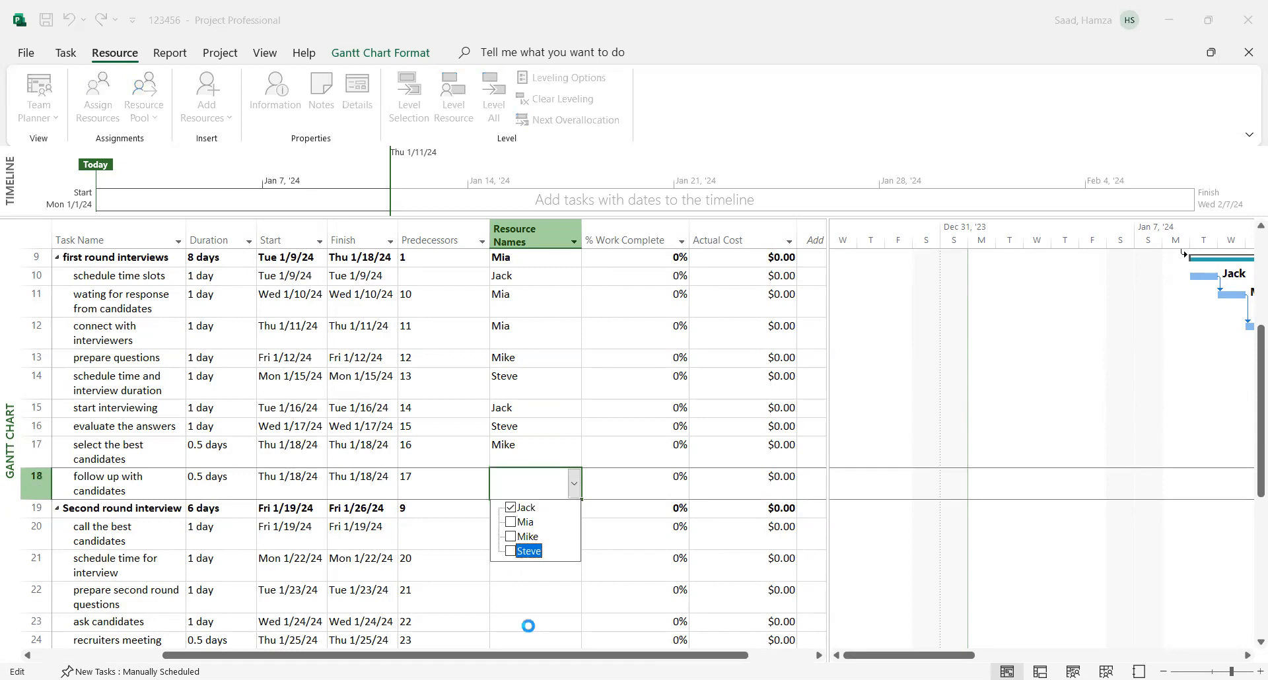
- Under "Second round interview", assign the fourth person in the resource list to "call the best candidates" and the second person to "schedule time for interview"
drag(1250, 470, 1257, 543)
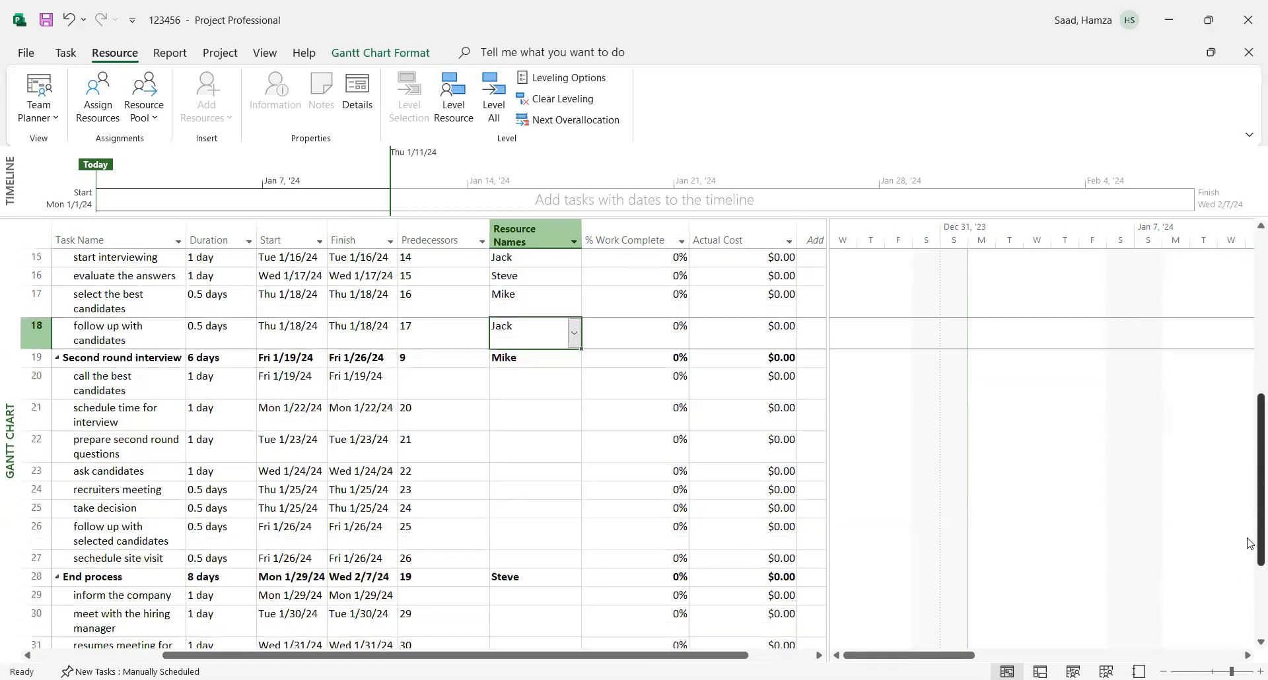
click(498, 393)
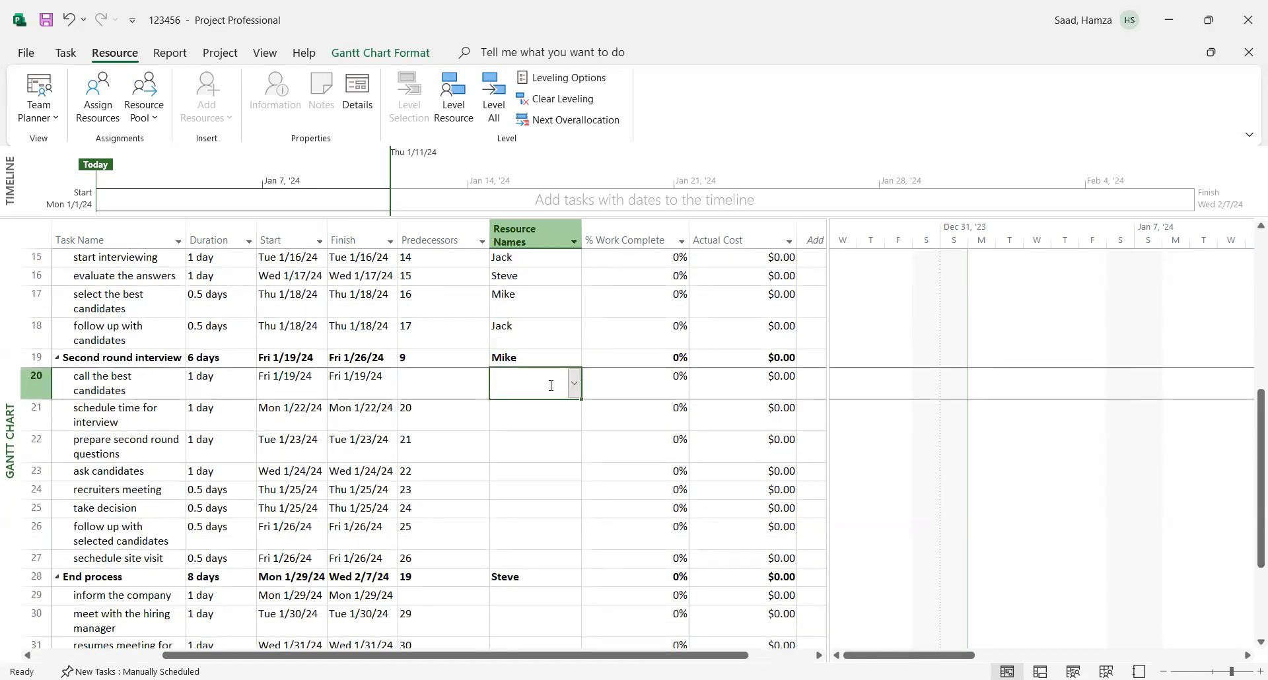
click(574, 384)
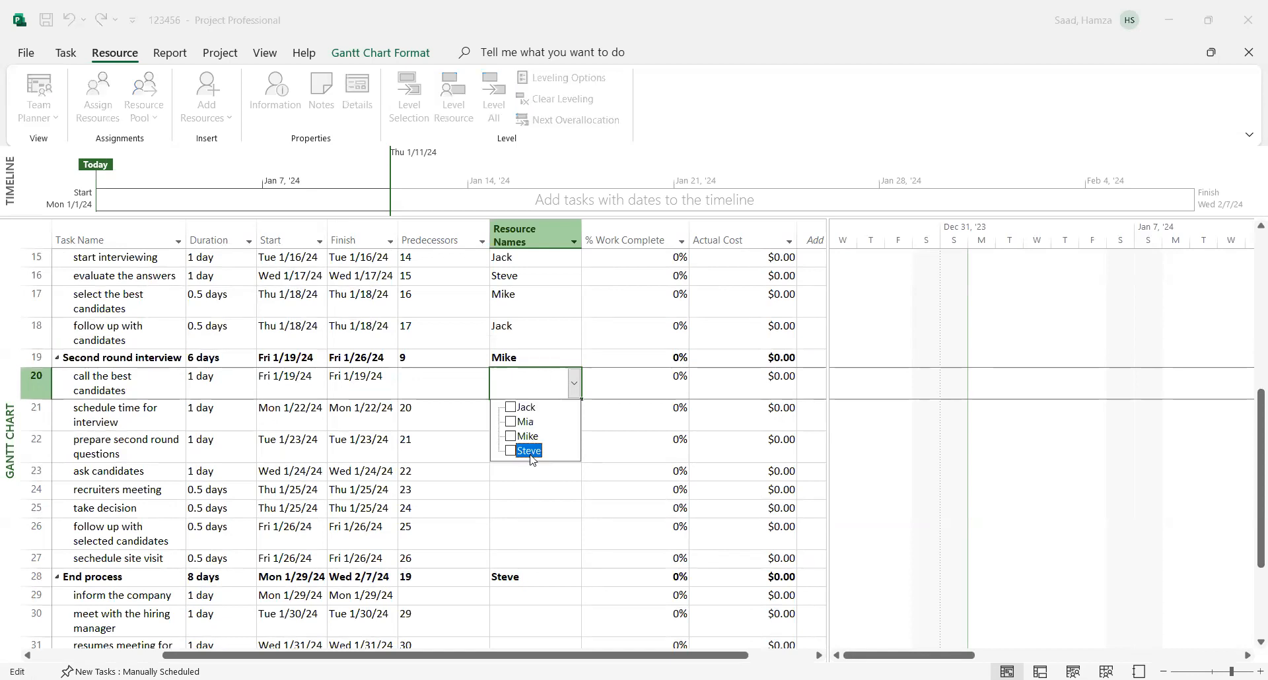
click(530, 453)
click(533, 496)
click(507, 410)
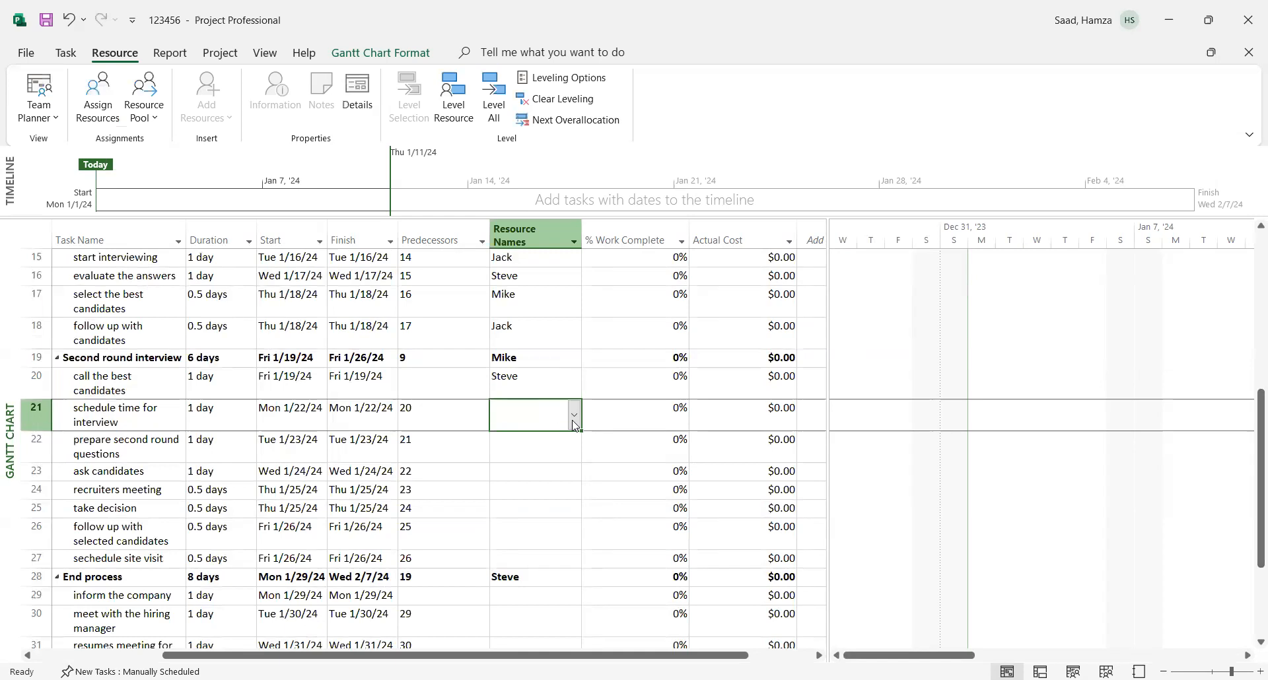
click(574, 423)
click(525, 453)
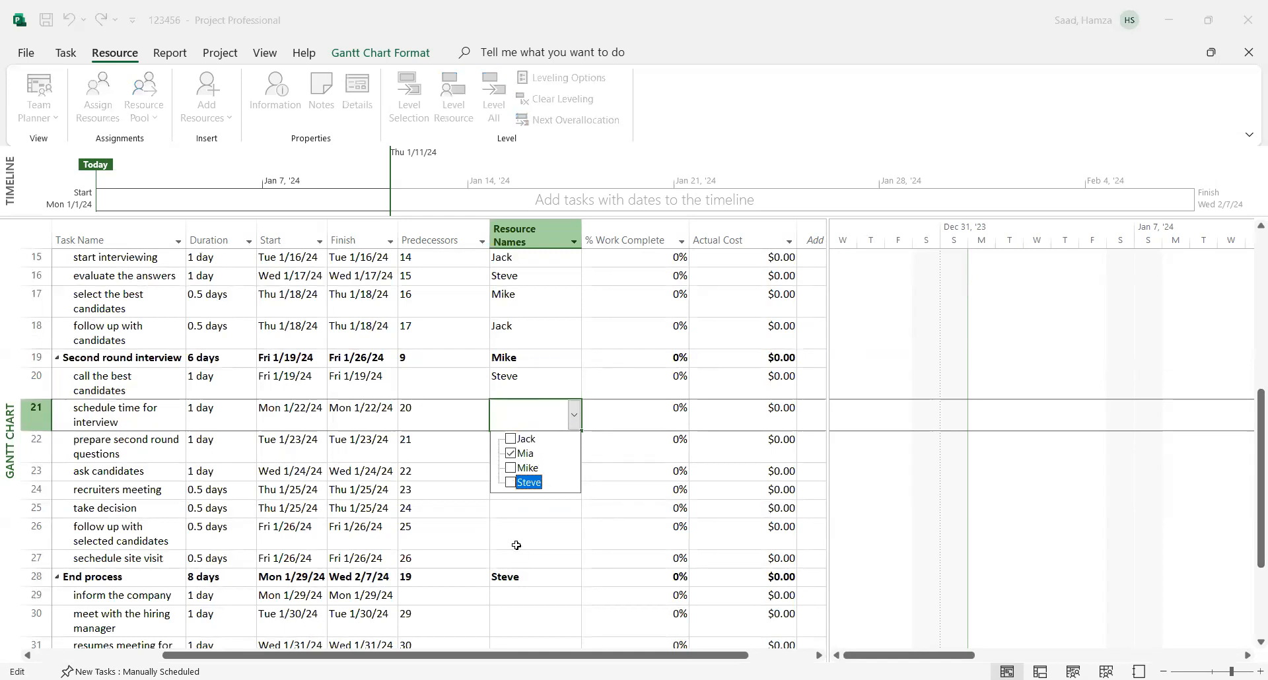
click(525, 499)
- Assign the first person in the resource list to "prepare second round questions" and the third person to "ask candidates"
click(524, 453)
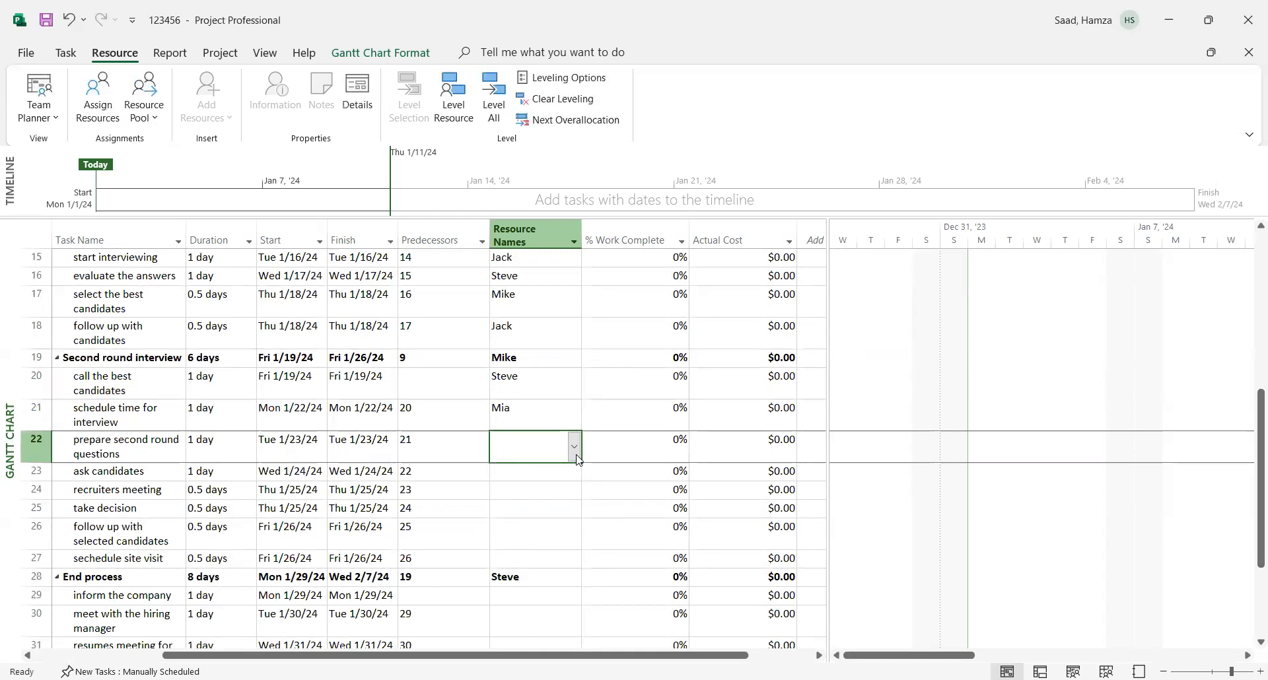
click(574, 447)
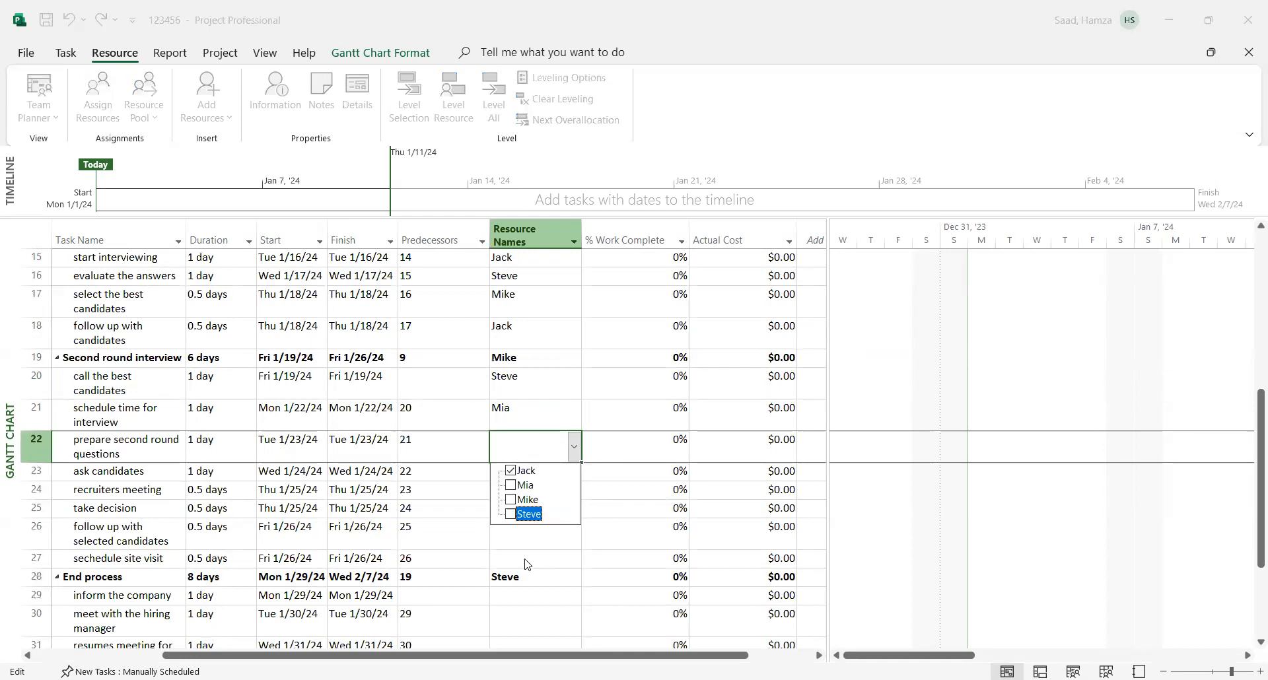
click(524, 559)
click(515, 471)
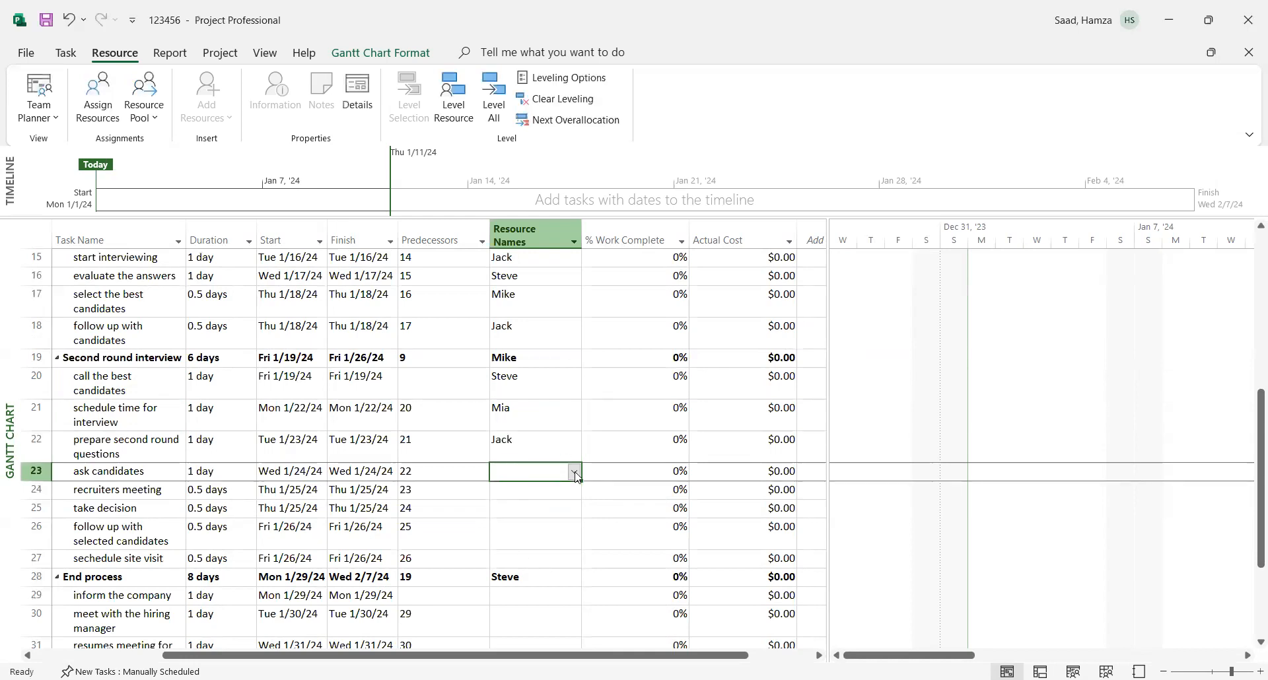
click(574, 471)
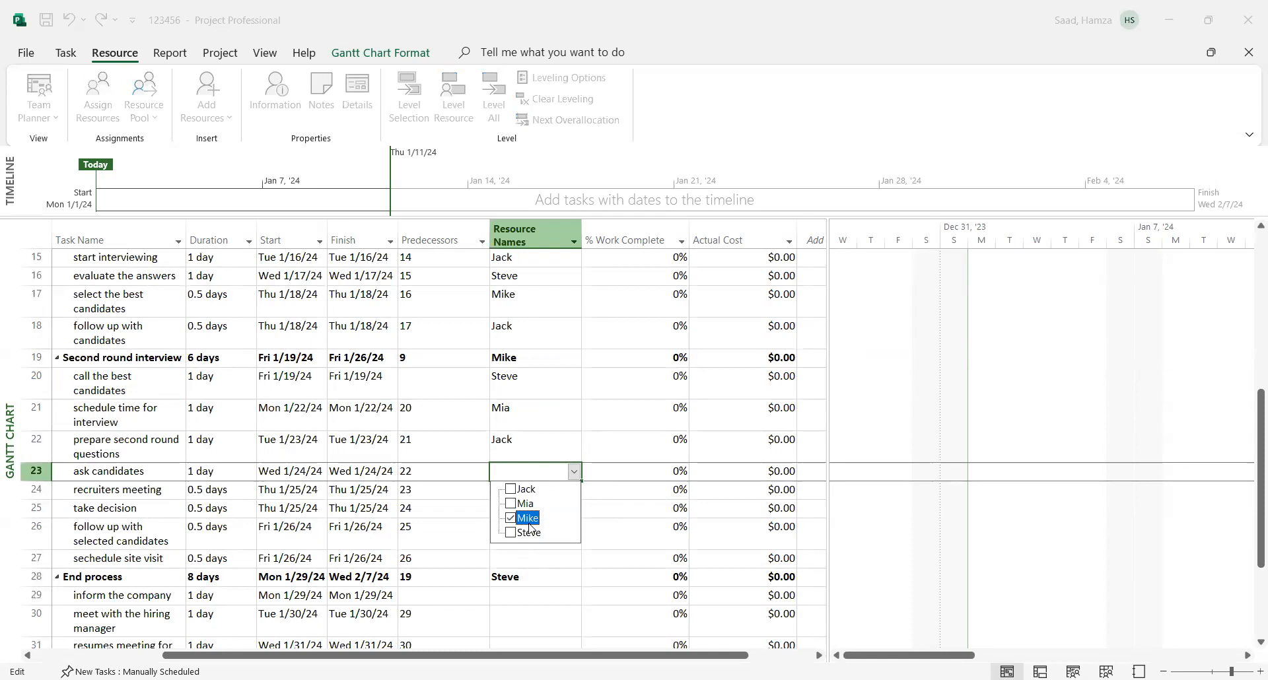
click(539, 563)
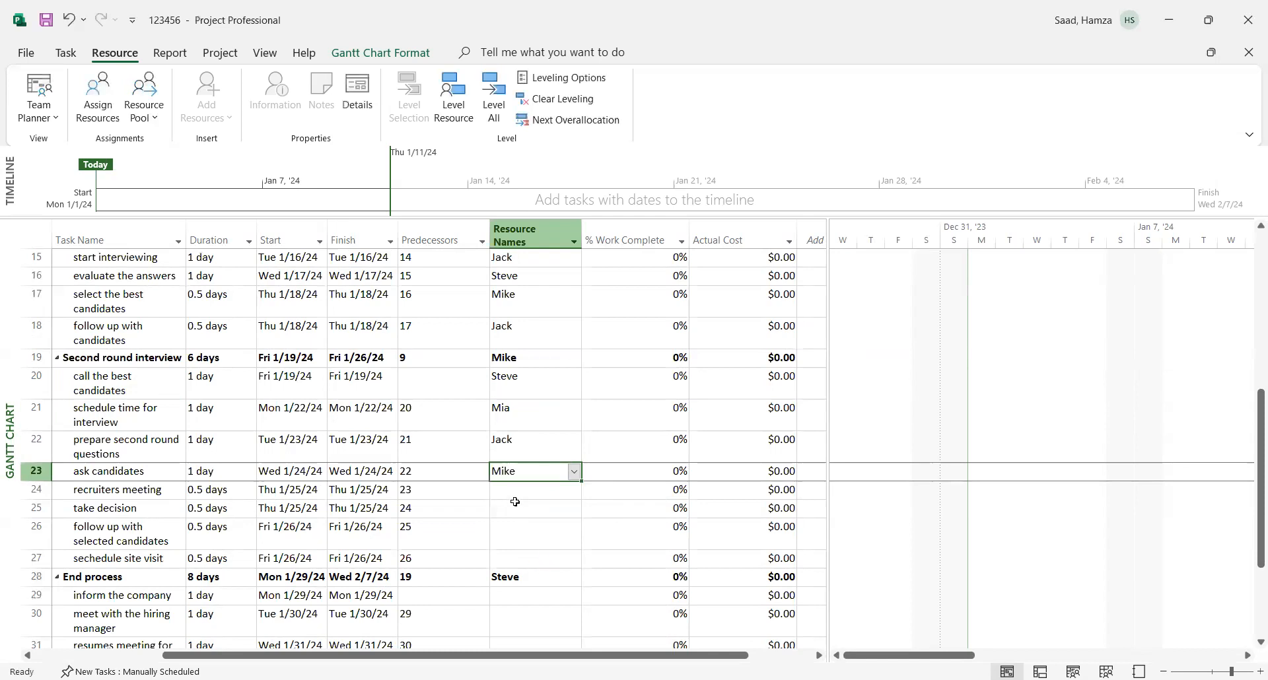
- Assign the fourth person in the resource list to "recruiters meeting" and the first person to "take decision"
click(515, 490)
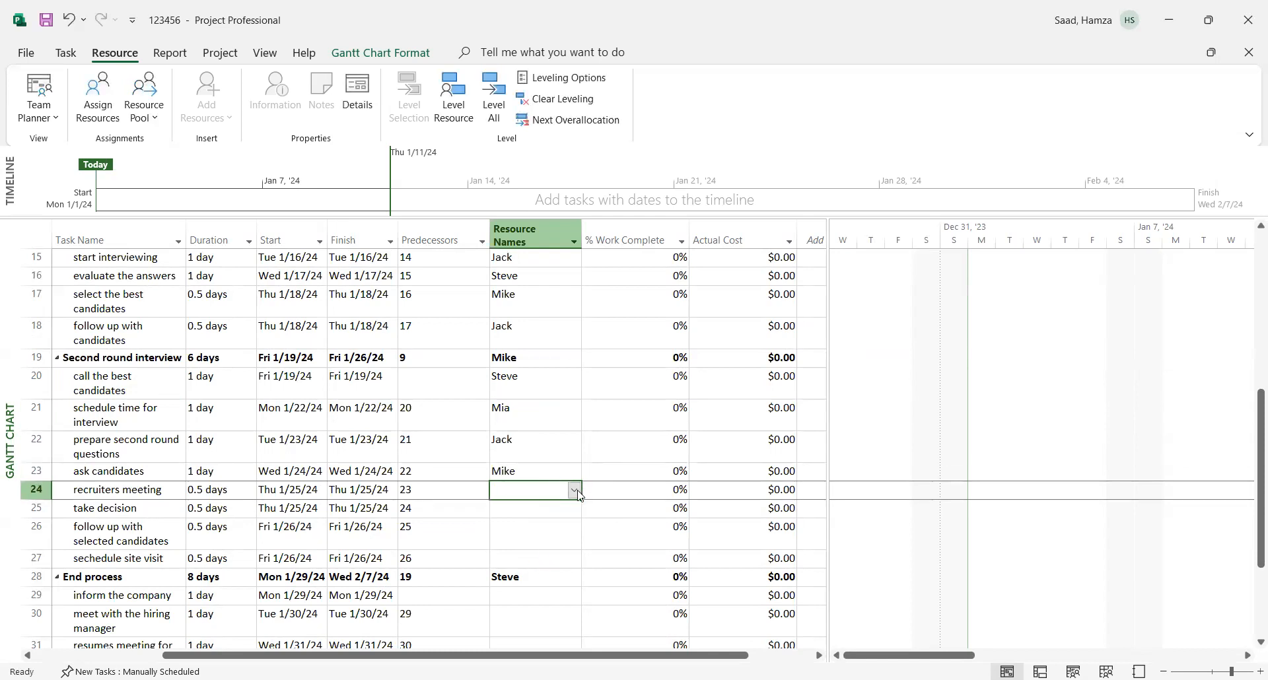
click(577, 495)
click(529, 551)
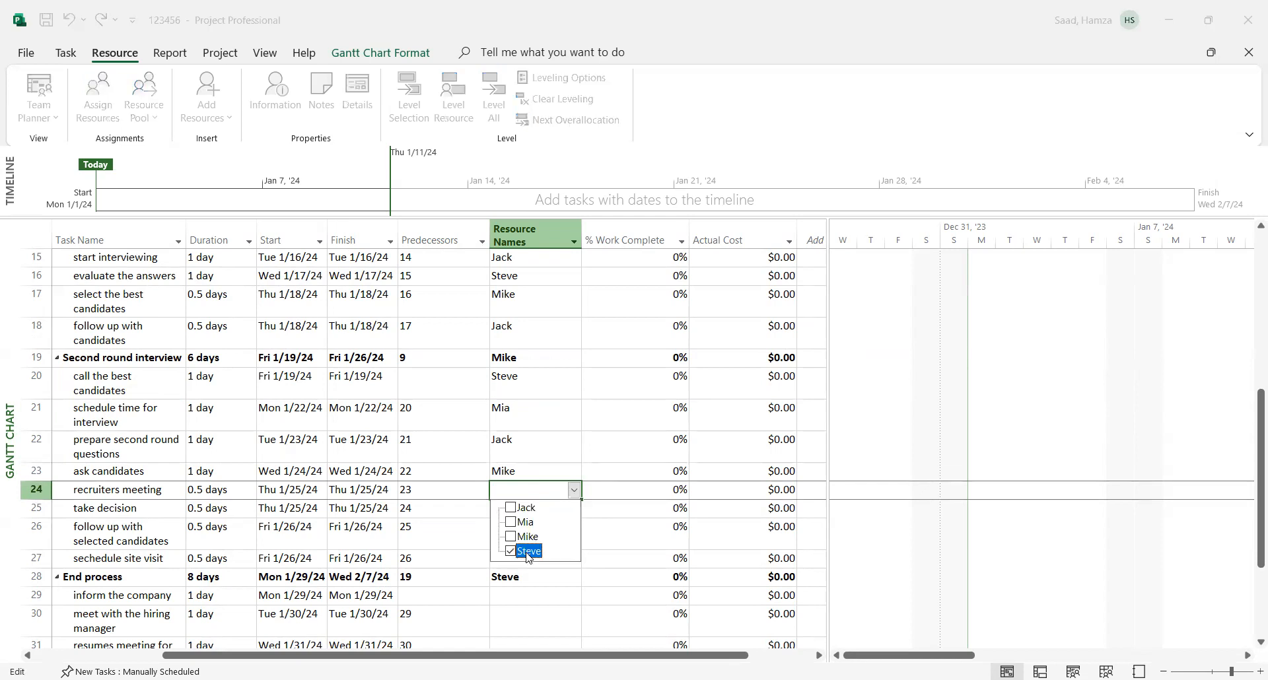
click(554, 603)
click(551, 516)
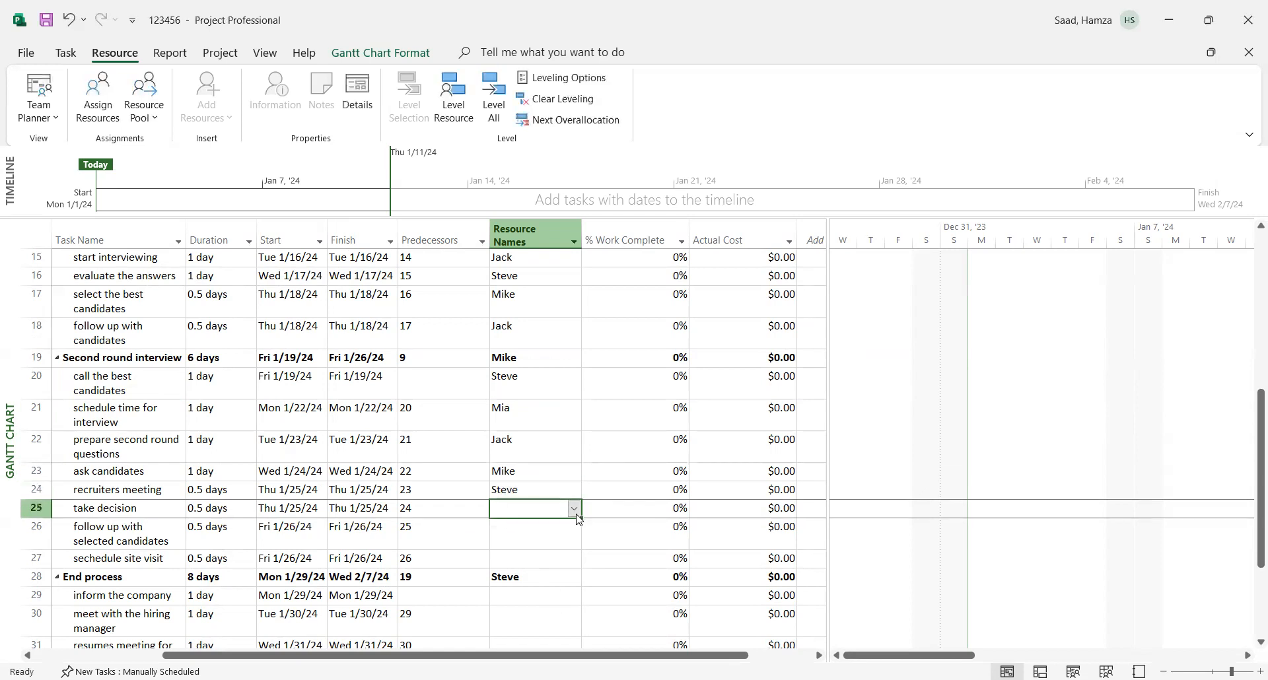
click(574, 510)
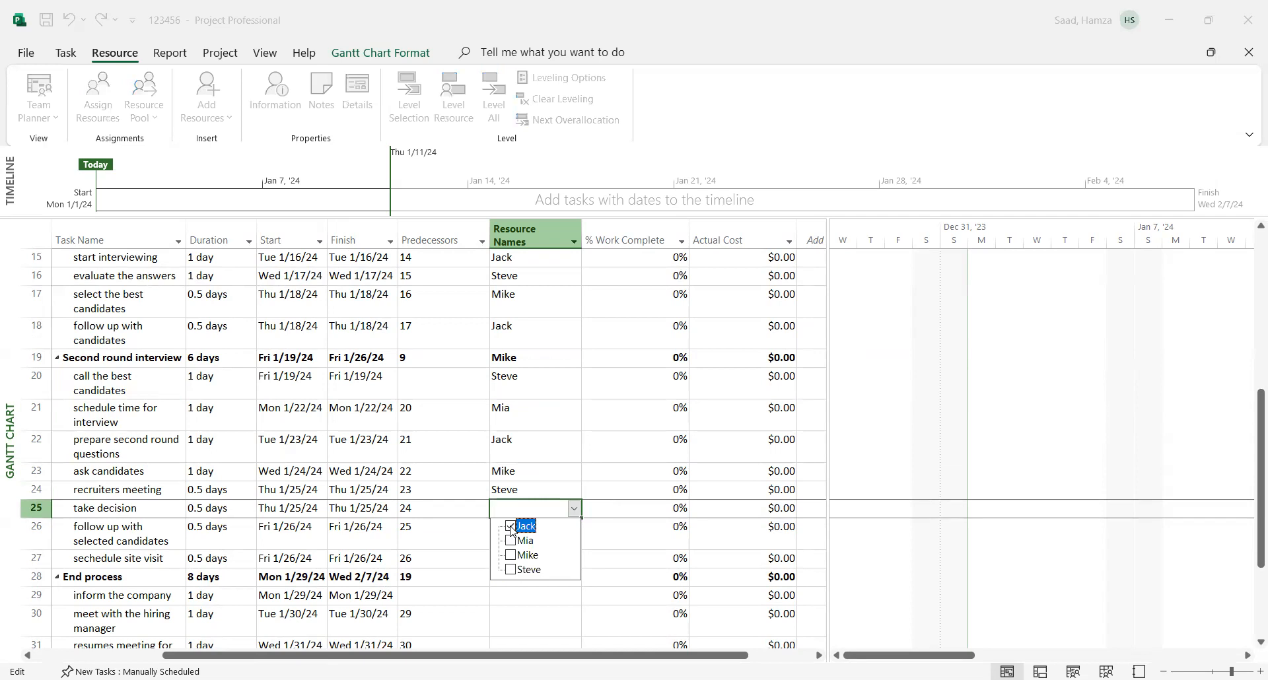
click(548, 621)
- Assign the second person in the resource list to "follow up with selected candidates" and the fourth person to "sechedule site visit"
click(554, 547)
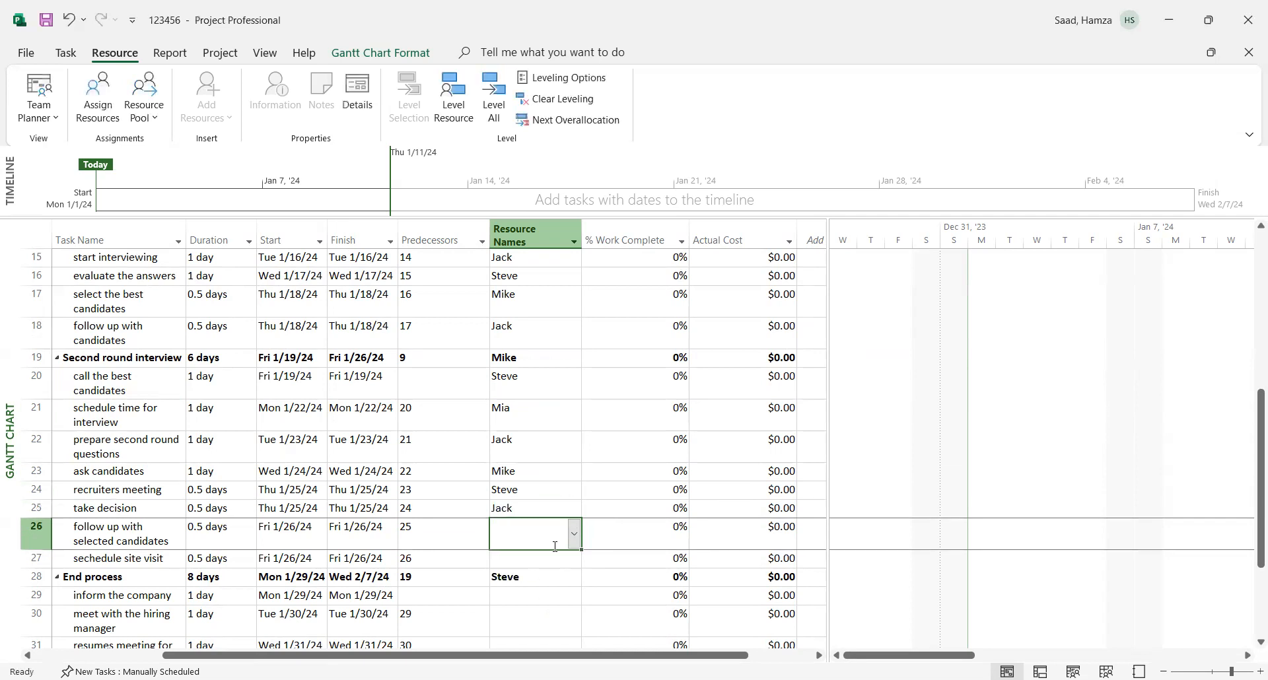
click(574, 538)
click(524, 572)
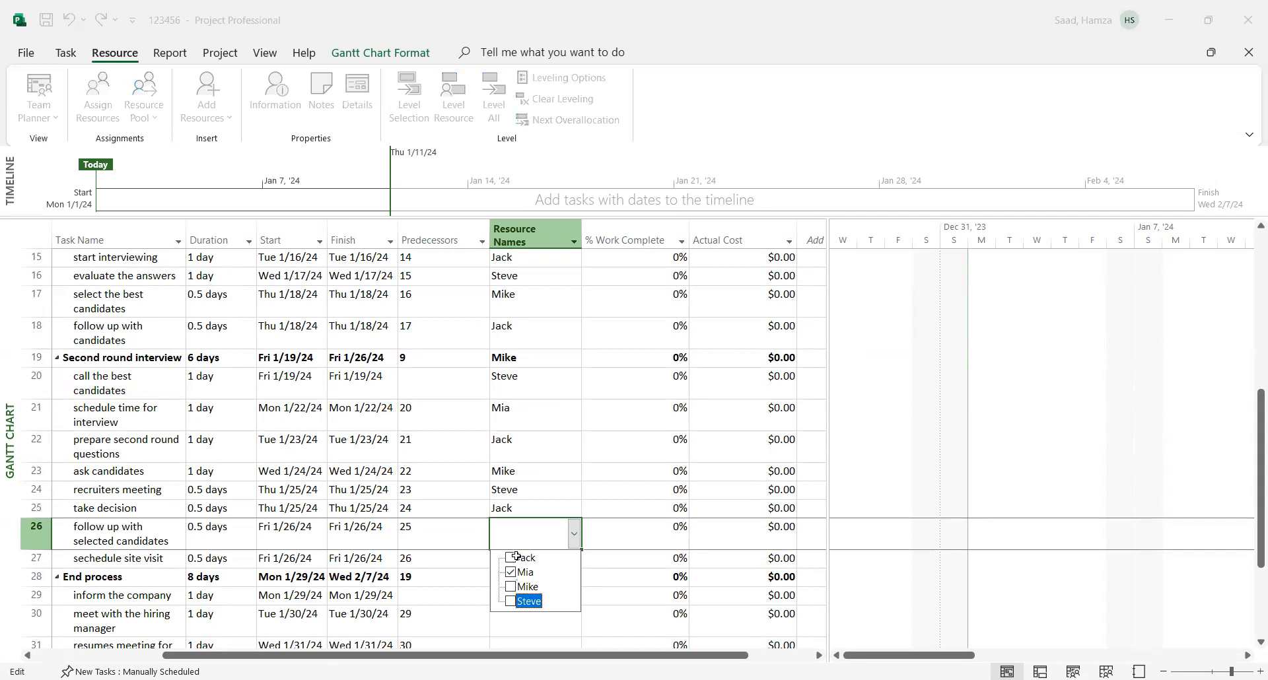
key(Return)
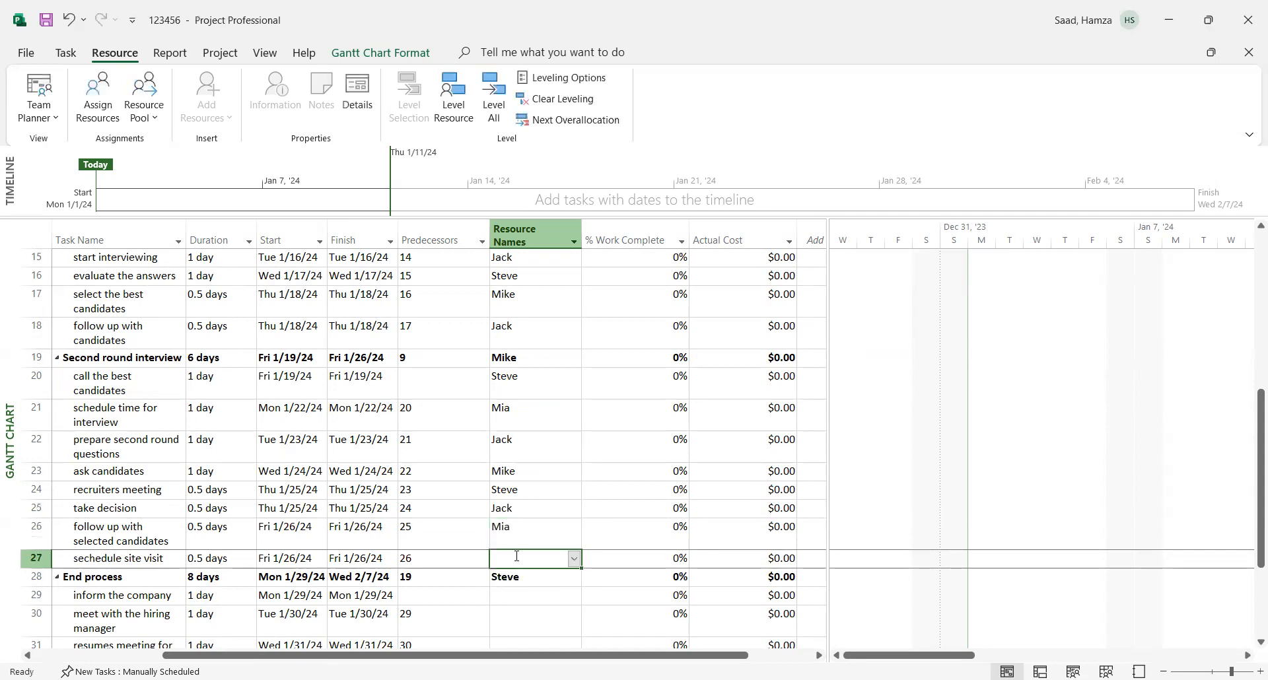
click(574, 559)
click(529, 619)
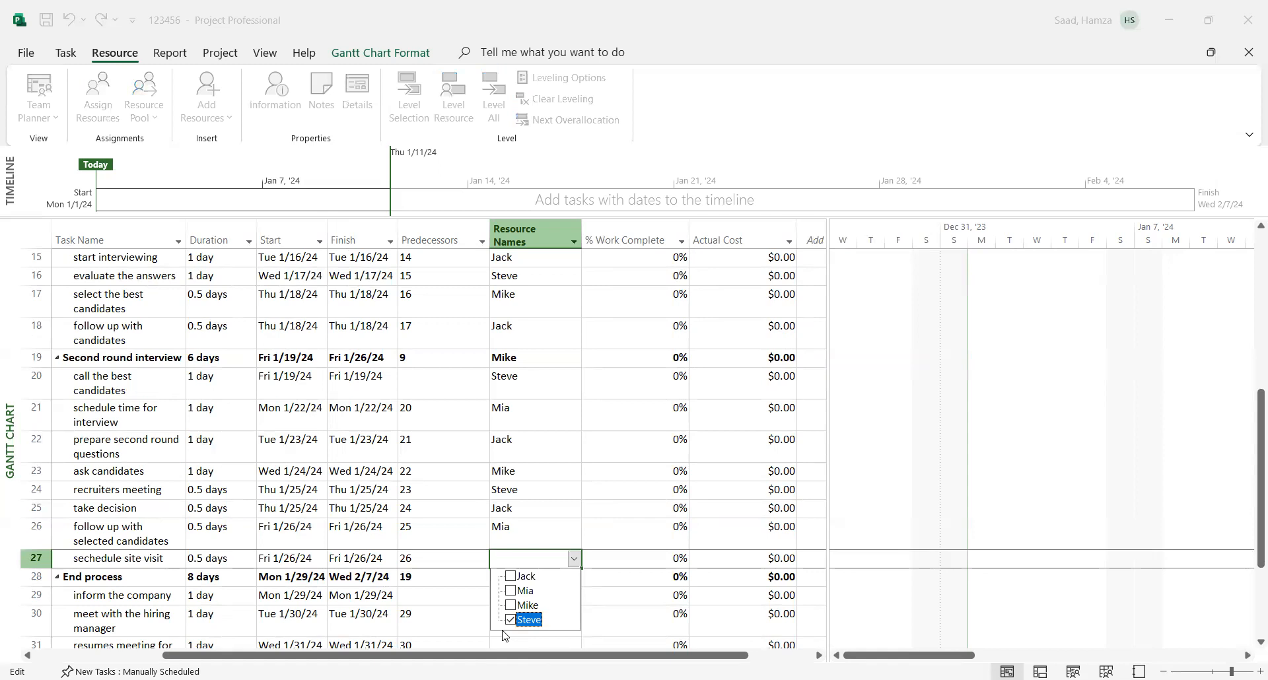
click(942, 515)
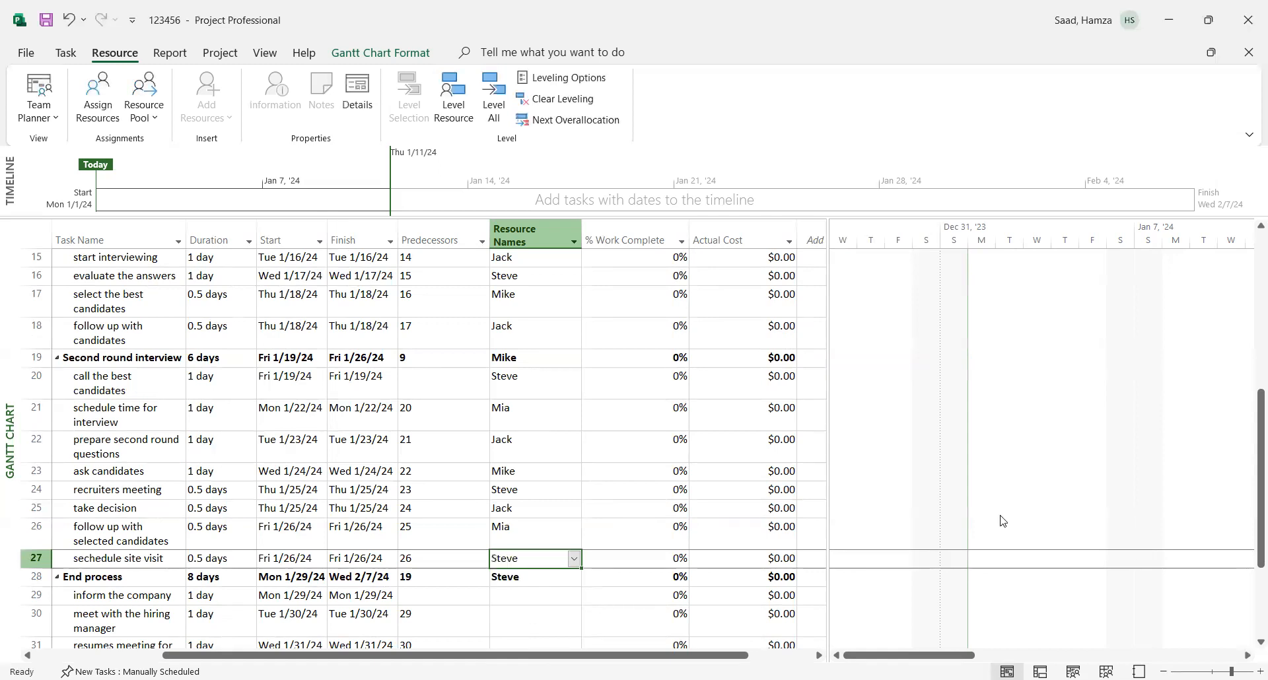
- Under "End process", assign the second person in the resource list to "inform the company" and the third person to "meet with the hiring manager"
drag(1249, 550, 1251, 622)
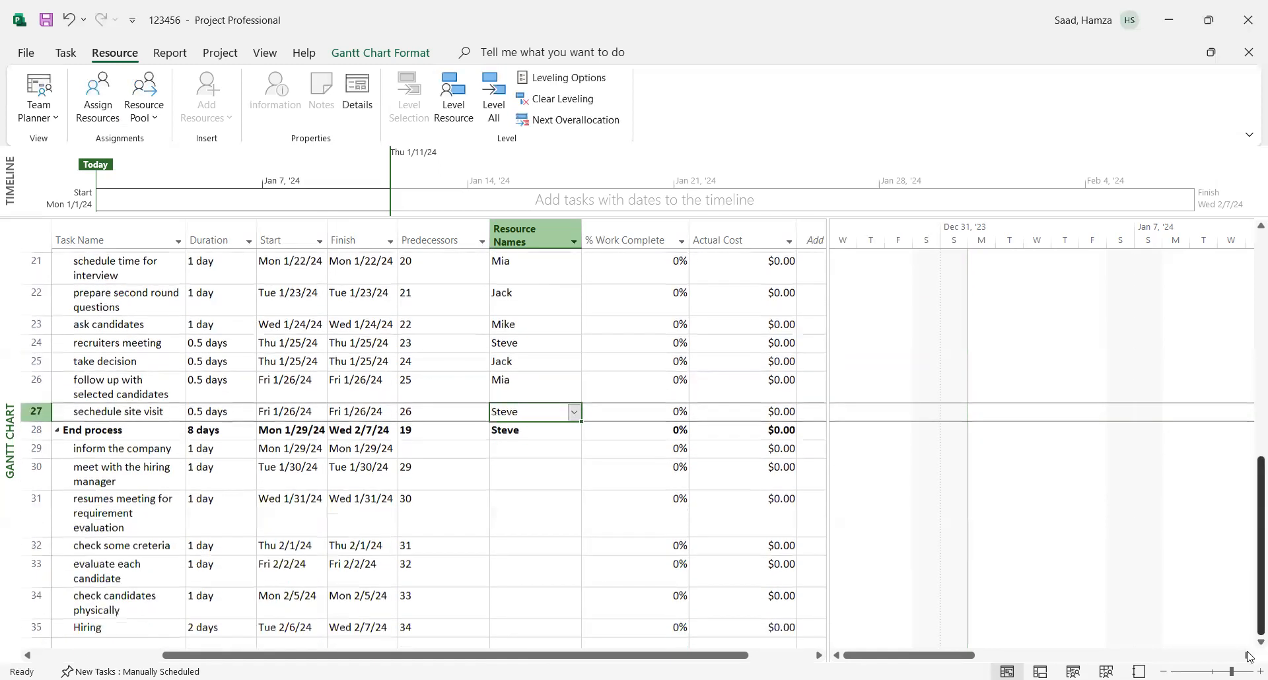
click(532, 445)
click(574, 447)
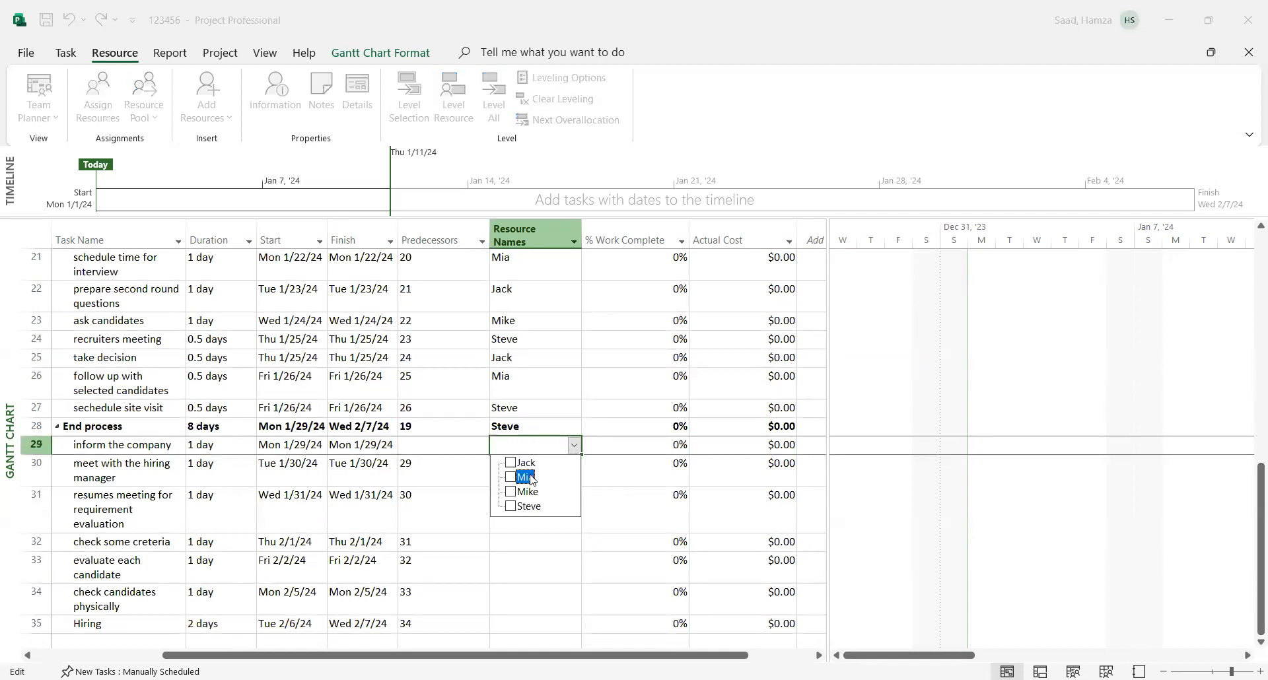
click(505, 553)
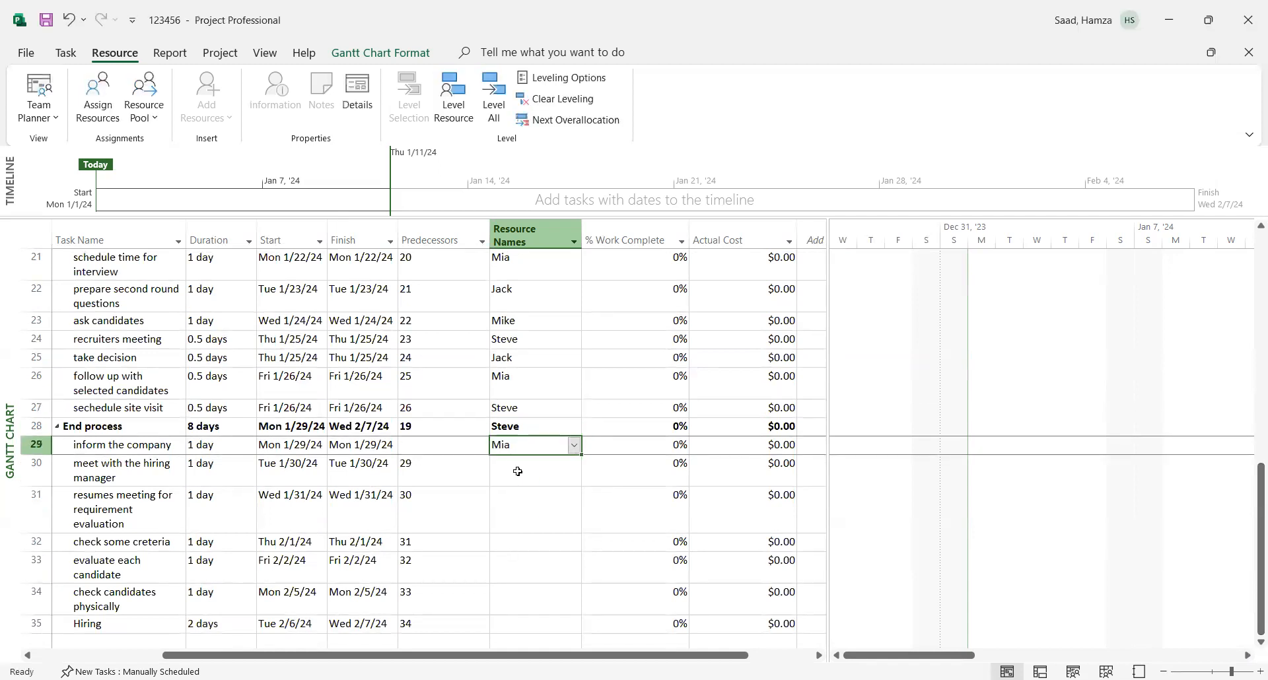
click(519, 471)
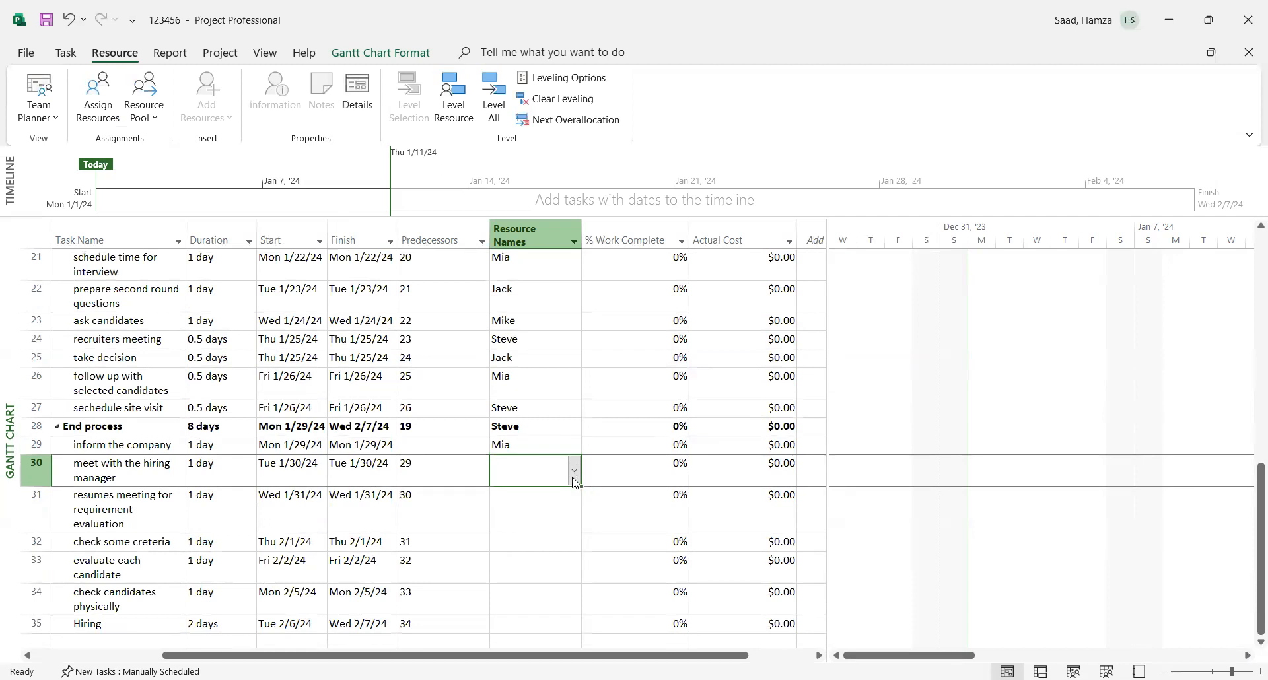
click(574, 471)
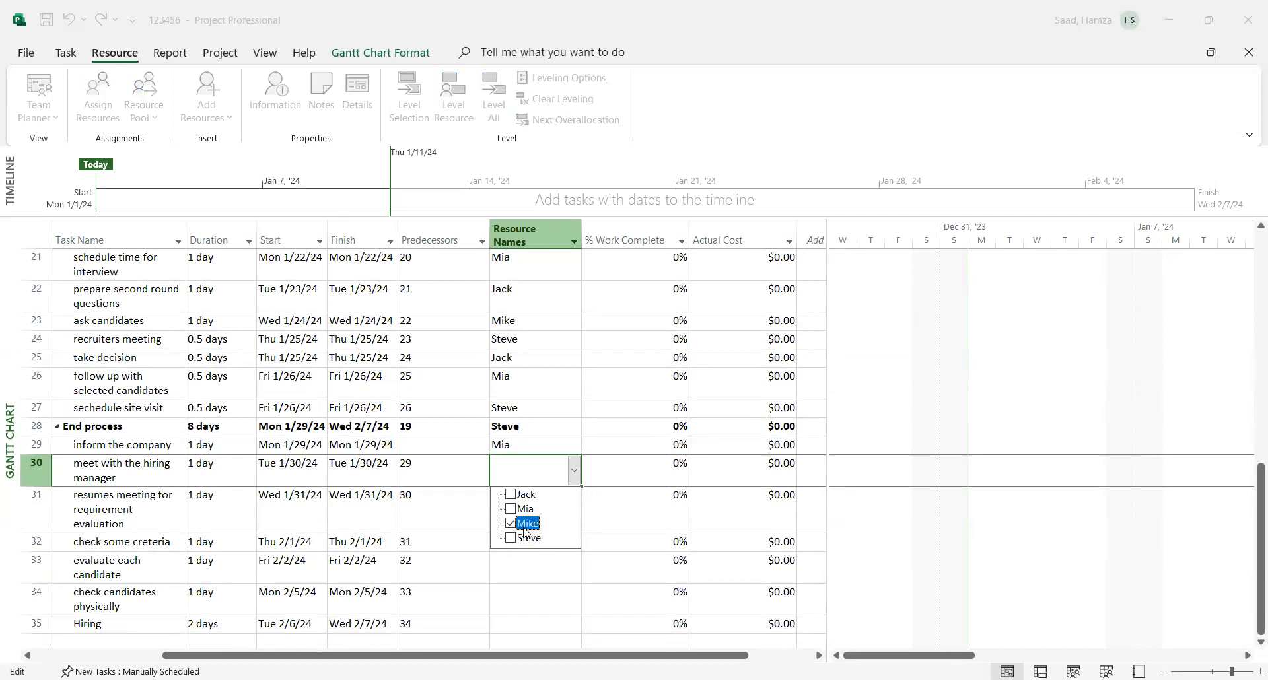
click(513, 588)
- Assign the fourth person in the resource list to "resumes meeting for requirement evaluation" and to "check some creteria"
click(573, 528)
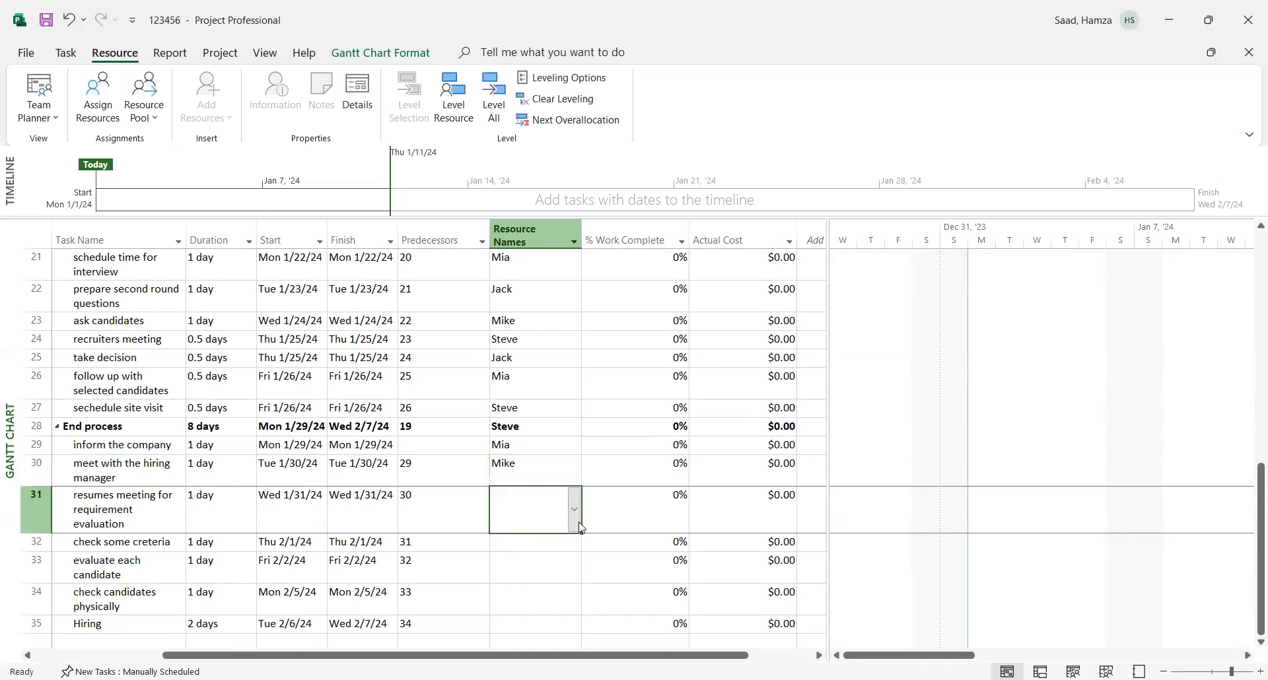
click(579, 526)
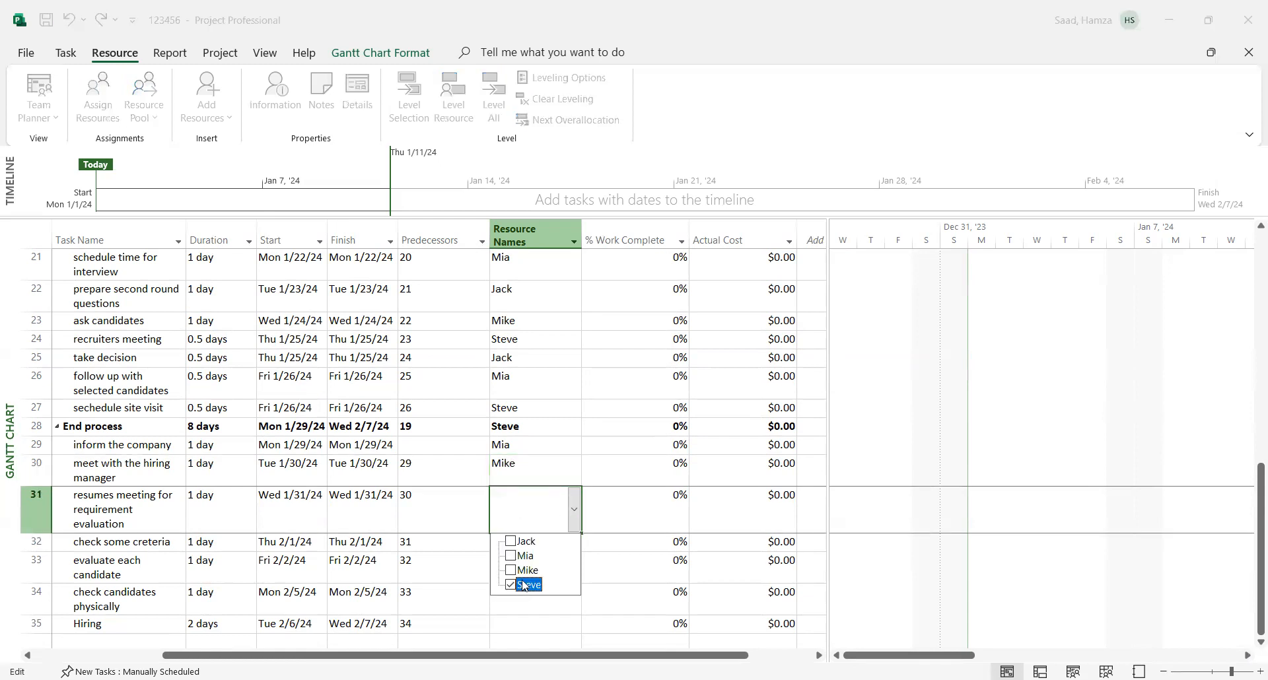
click(493, 610)
mouse_move(1251, 497)
mouse_down()
mouse_move(1250, 218)
mouse_move(1250, 502)
mouse_up()
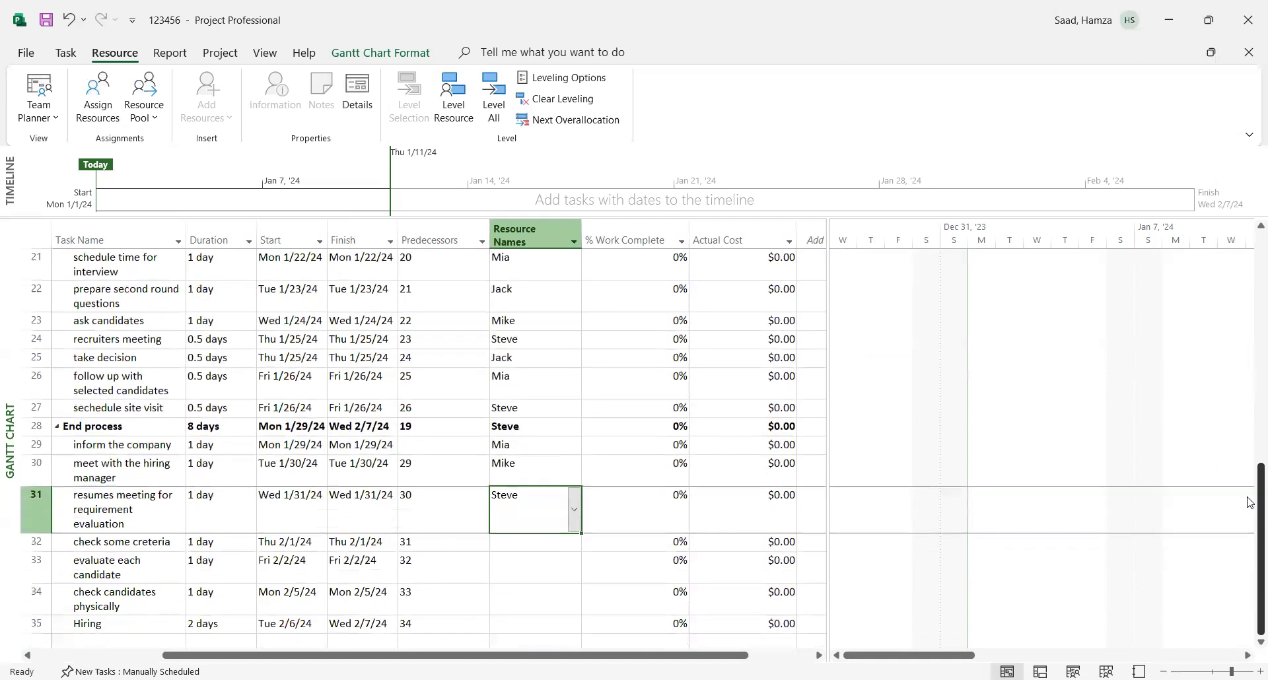
click(514, 542)
click(574, 545)
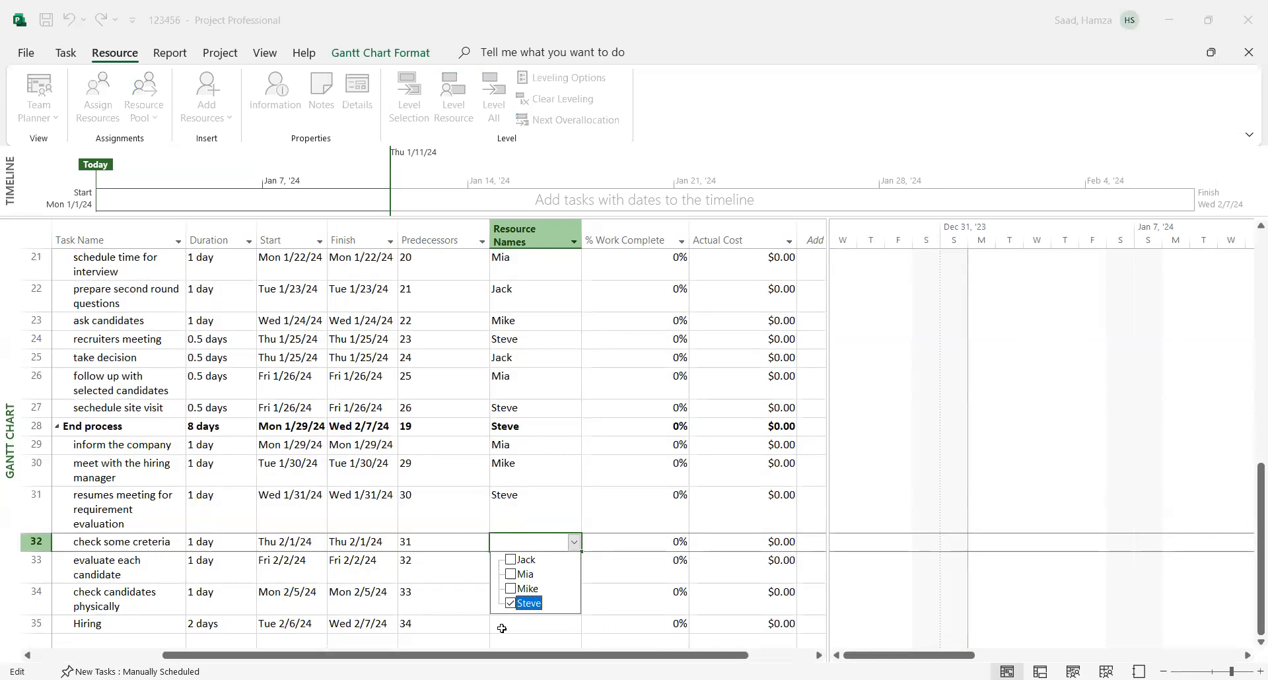
click(522, 561)
- Assign the second person in the resource list to "evaluate each candidate" and the first person to "check candidates physically"
click(521, 569)
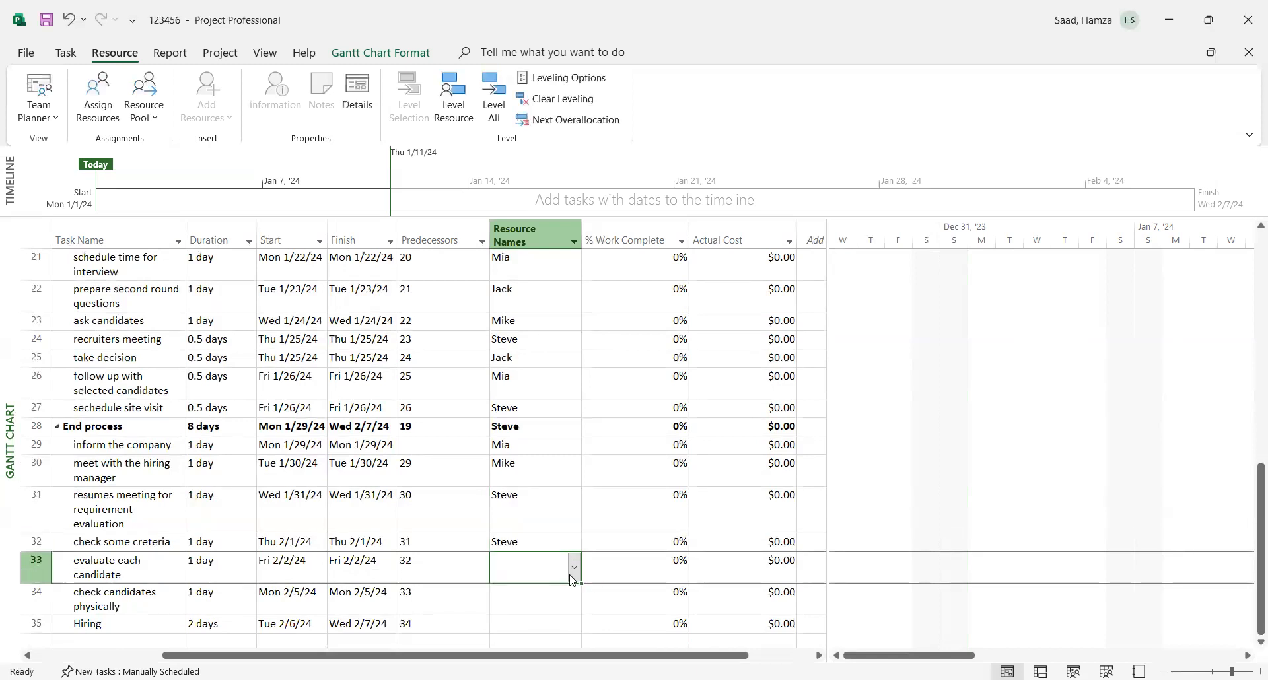
click(572, 578)
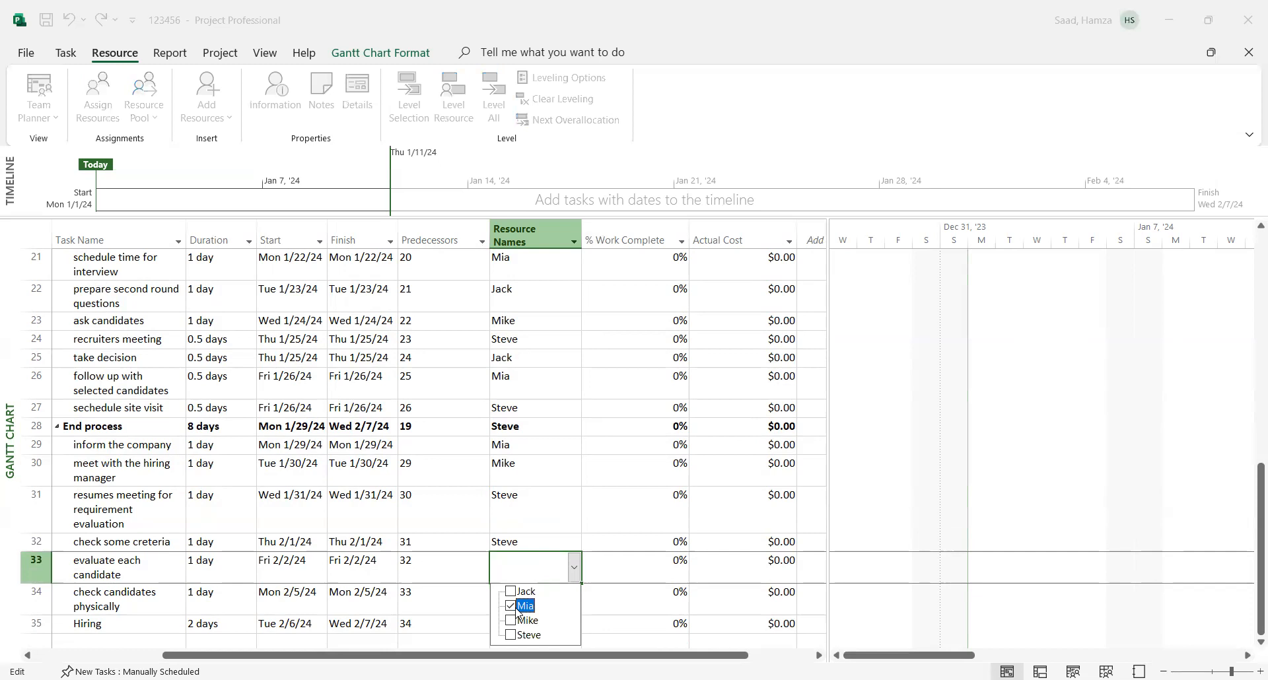
click(460, 644)
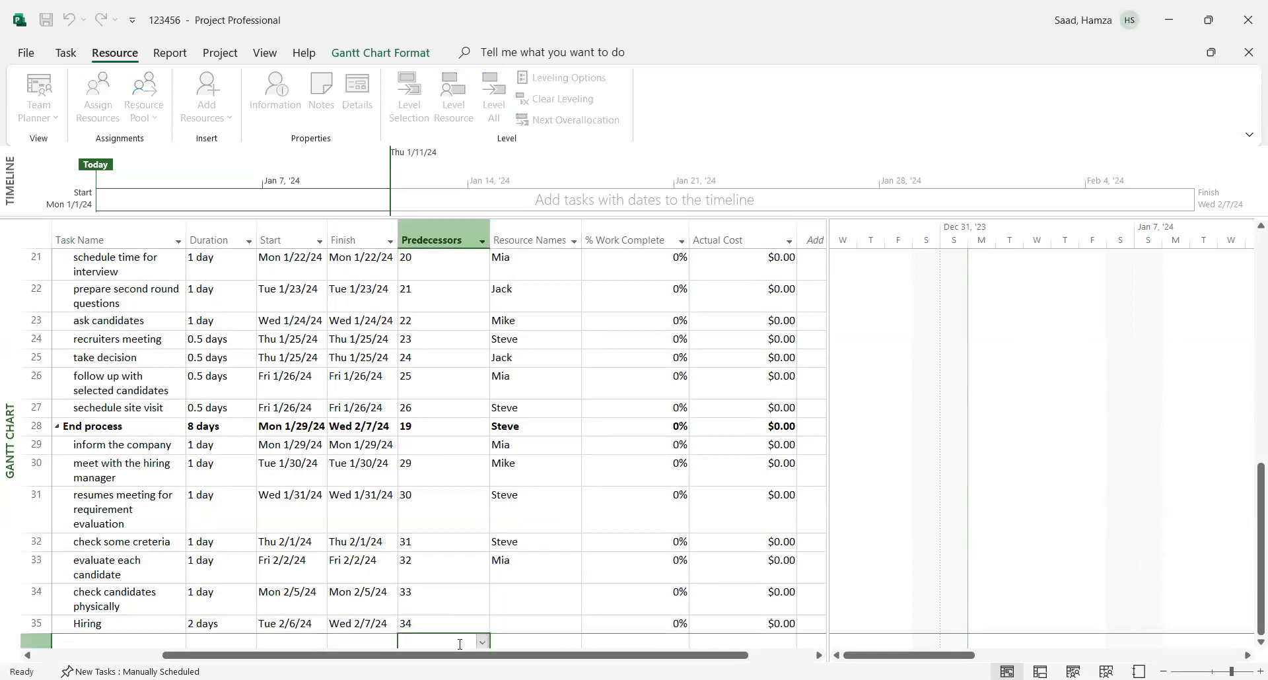
click(510, 607)
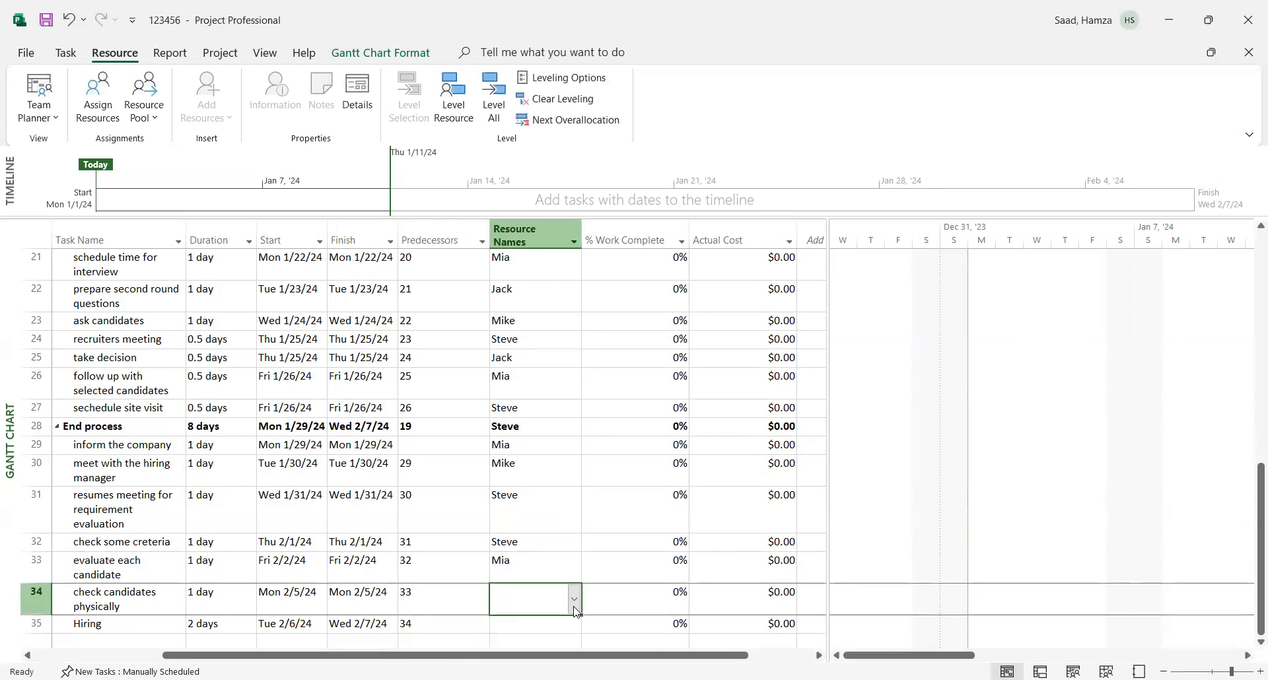
click(574, 601)
click(510, 623)
click(445, 636)
- Assign the fourth person in the resource list to the "Hiring" task
click(541, 626)
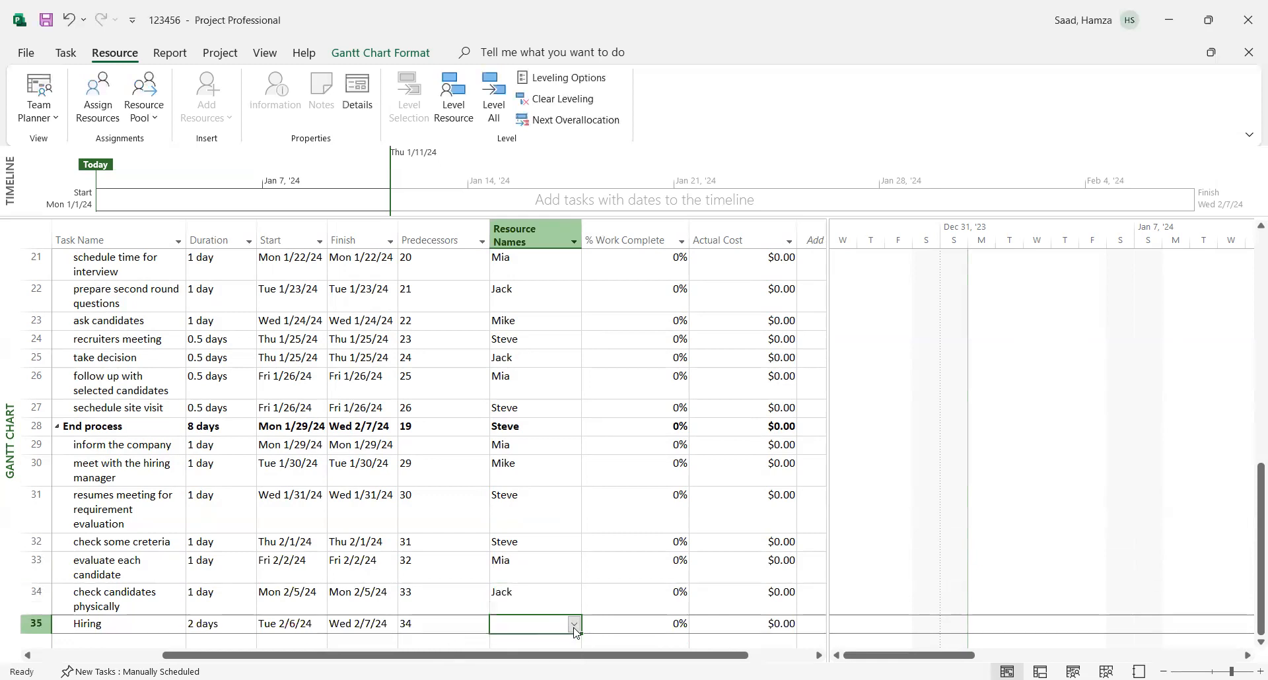
click(574, 626)
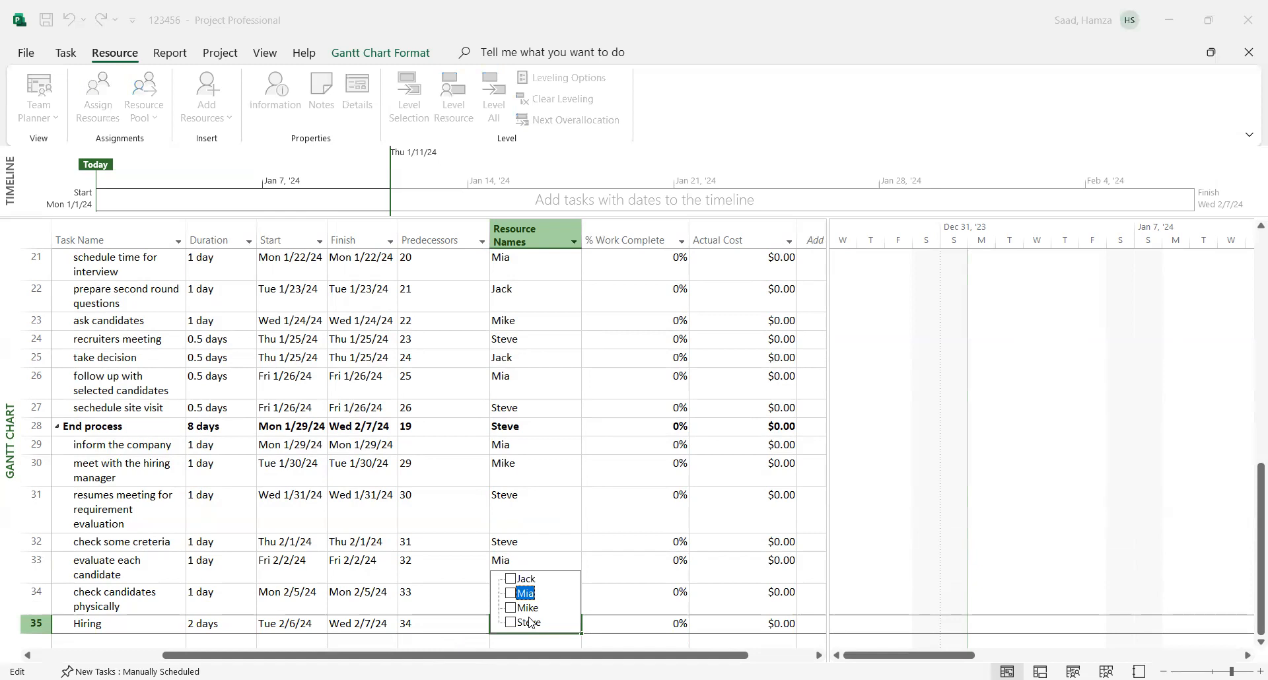
click(532, 626)
click(616, 597)
- Examine the task bars, links and assigned resources across the Gantt chart, from "Start hiring" through "End process"
scroll(1250, 588, up, 1)
scroll(1252, 587, up, 1)
scroll(1250, 606, down, 1)
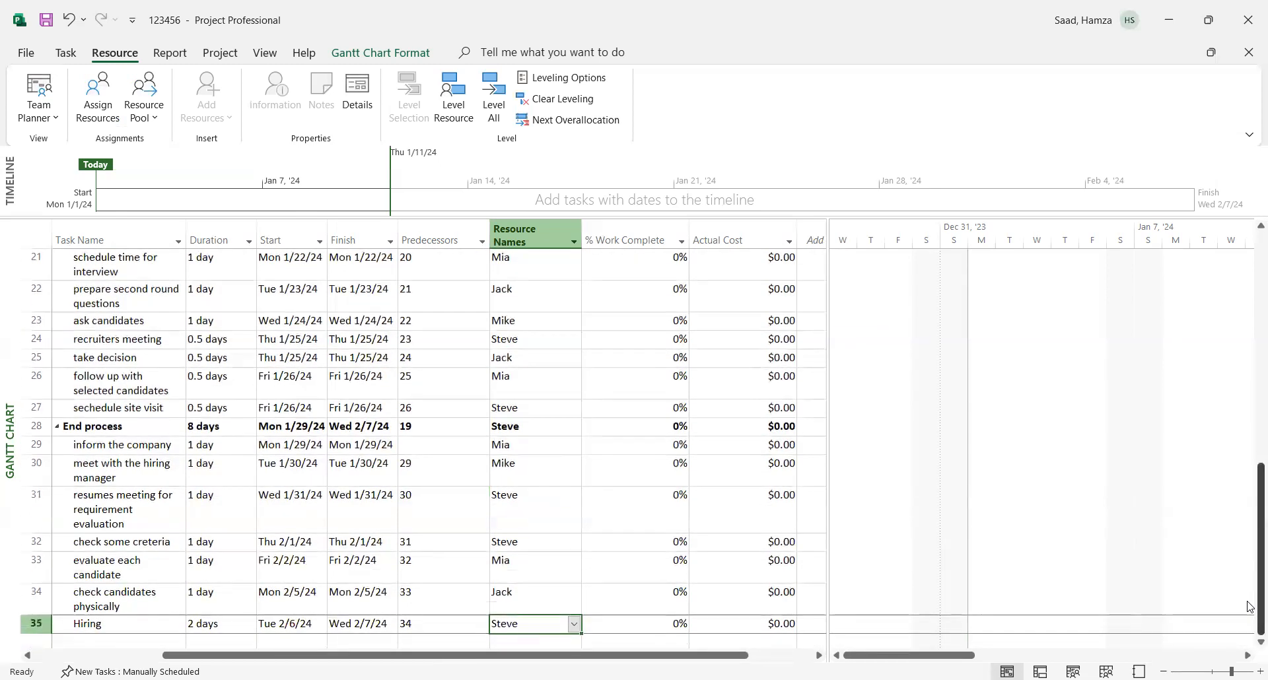
drag(1250, 600, 1251, 232)
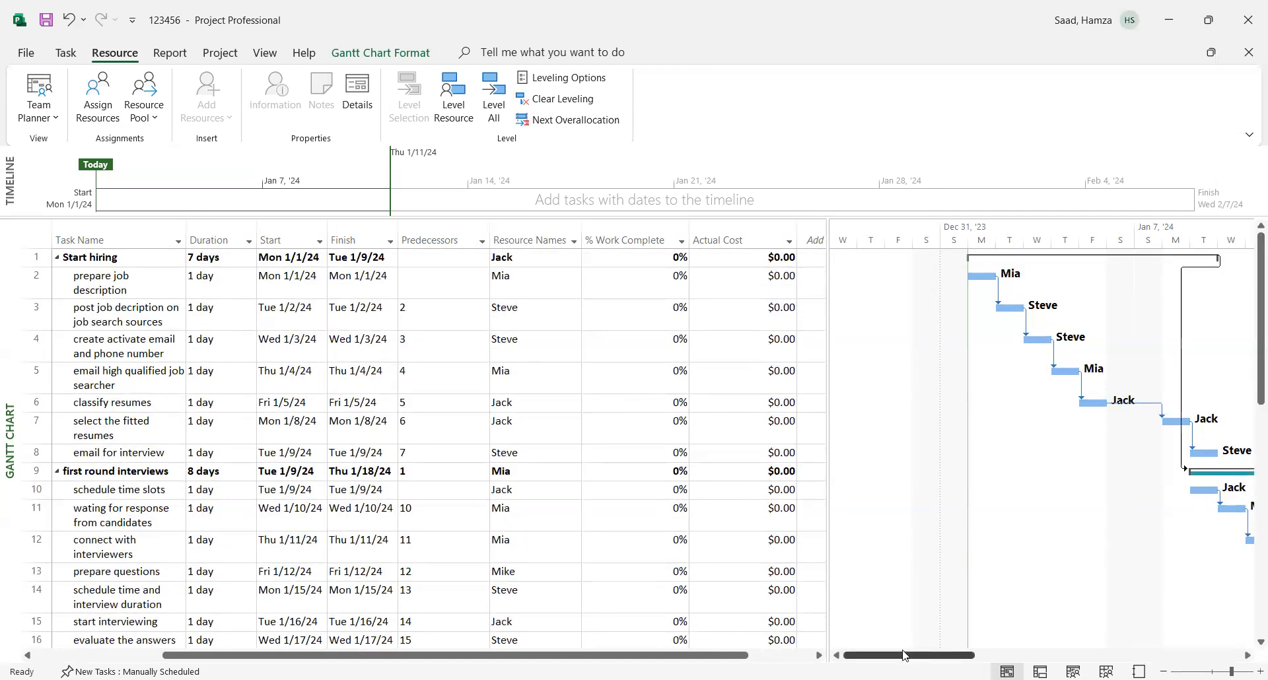
drag(908, 659, 969, 660)
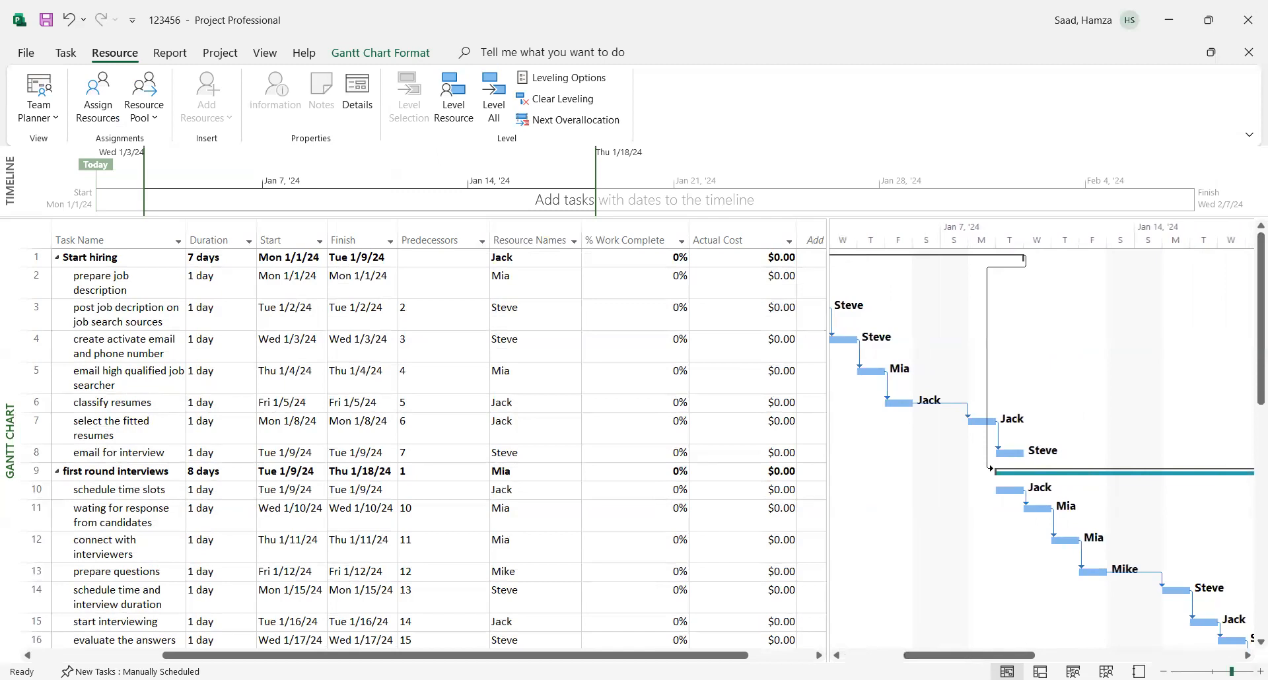
click(1260, 672)
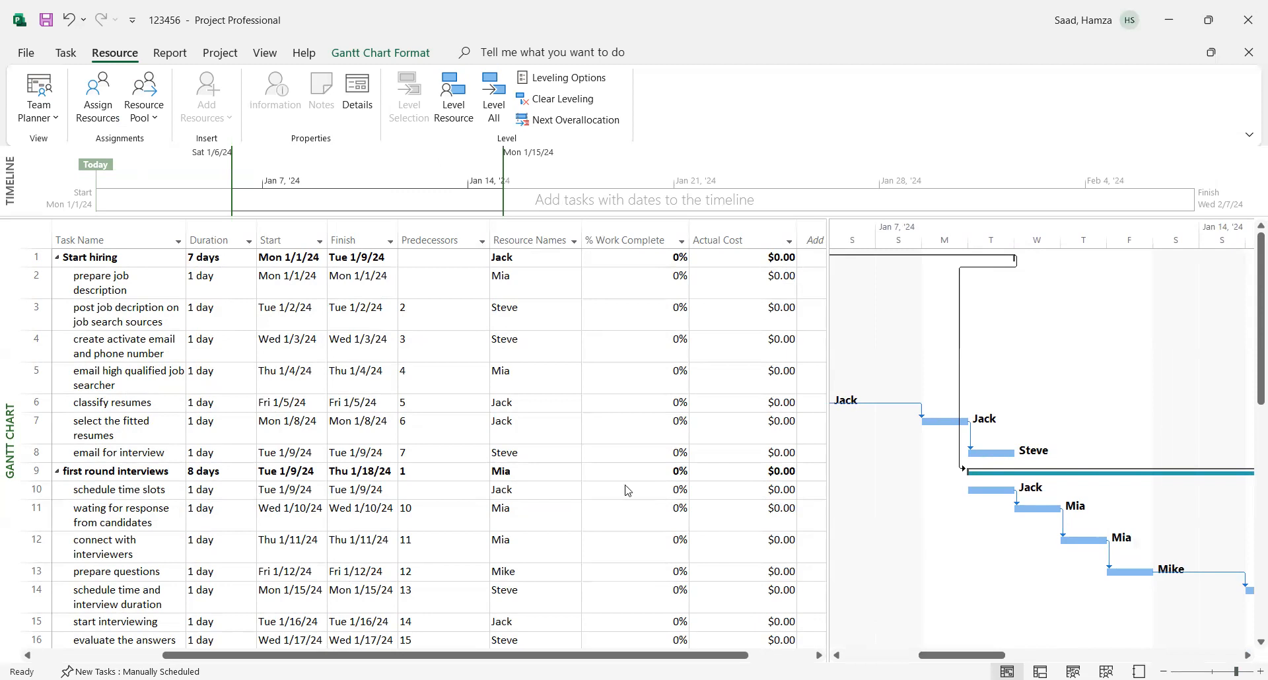
drag(827, 489, 459, 491)
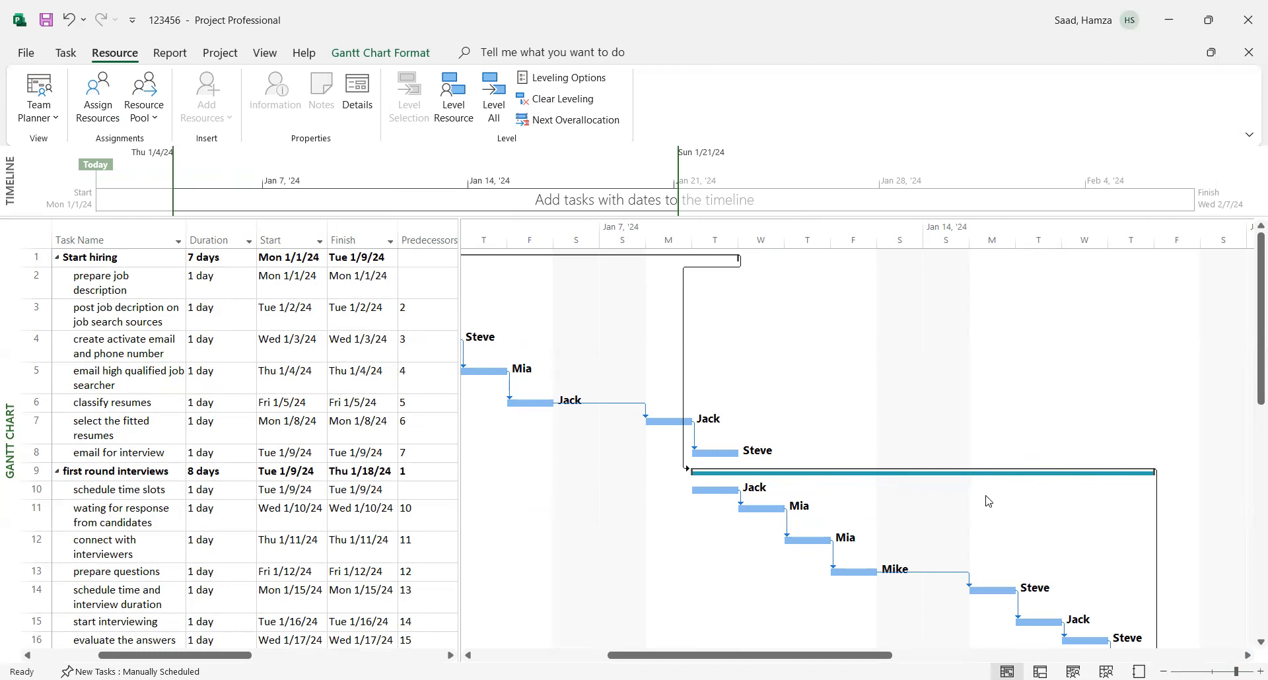
scroll(1250, 392, down, 3)
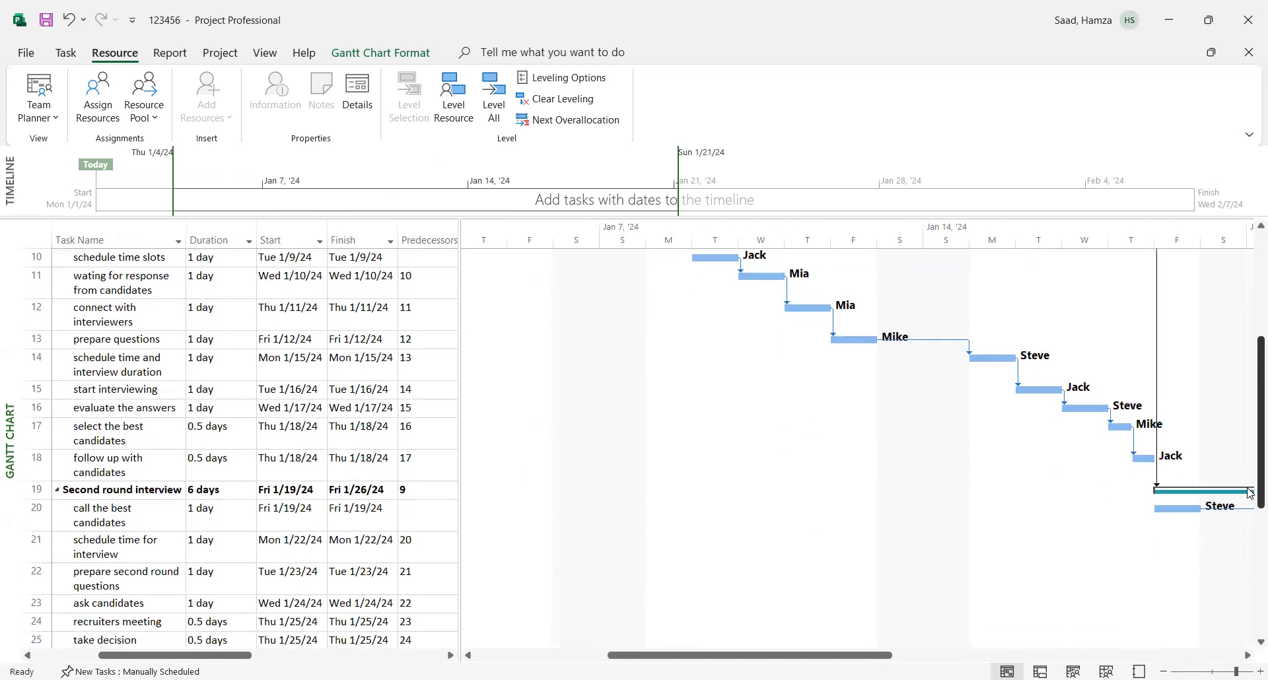
drag(749, 659, 997, 659)
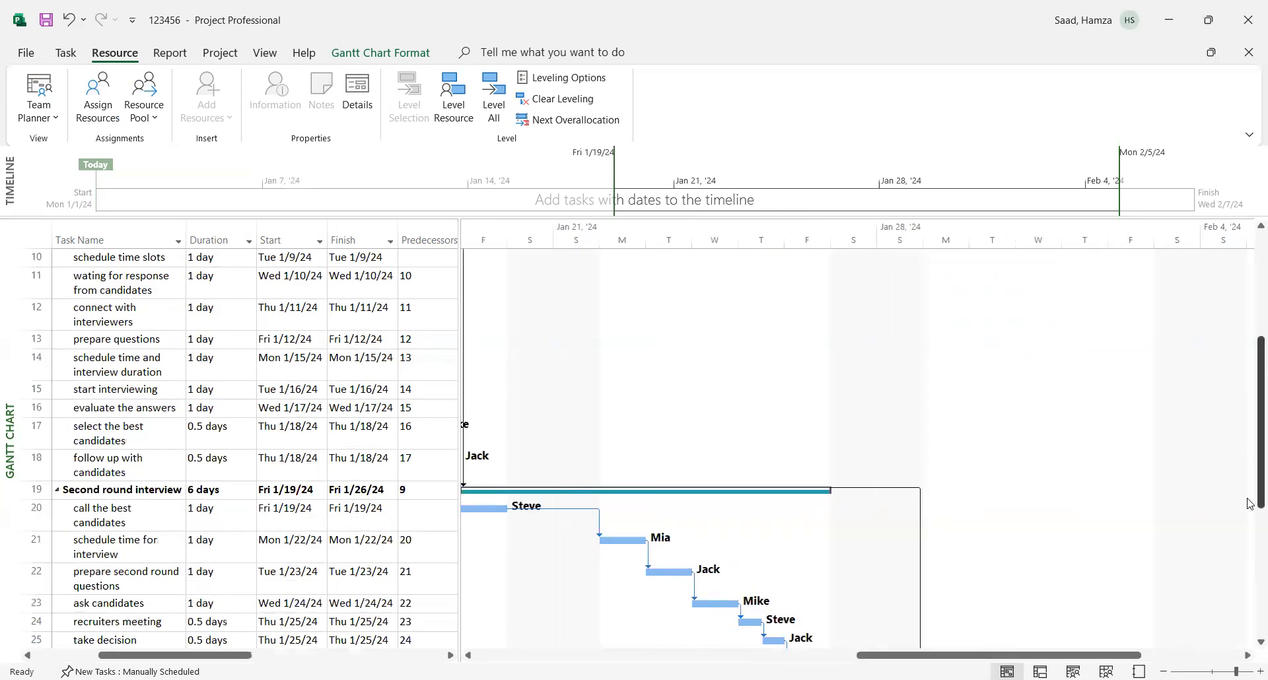
drag(1258, 487, 1250, 621)
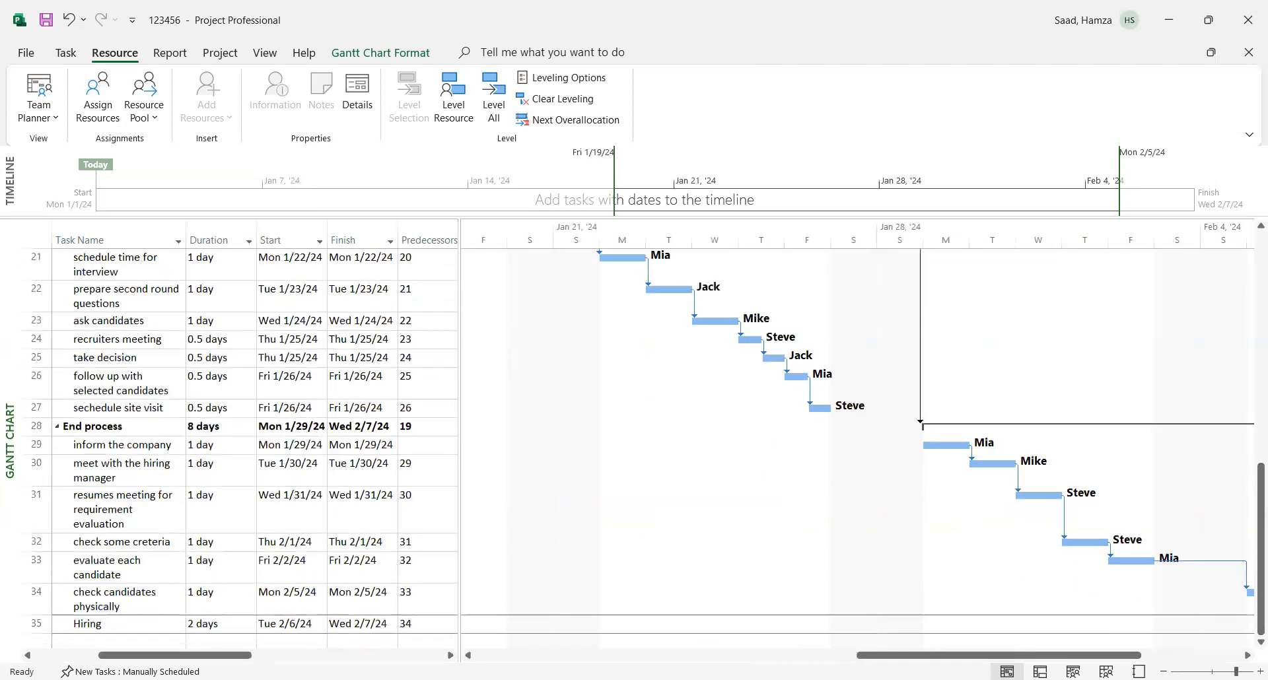
mouse_move(966, 659)
mouse_down()
mouse_move(1110, 658)
mouse_move(989, 659)
mouse_up()
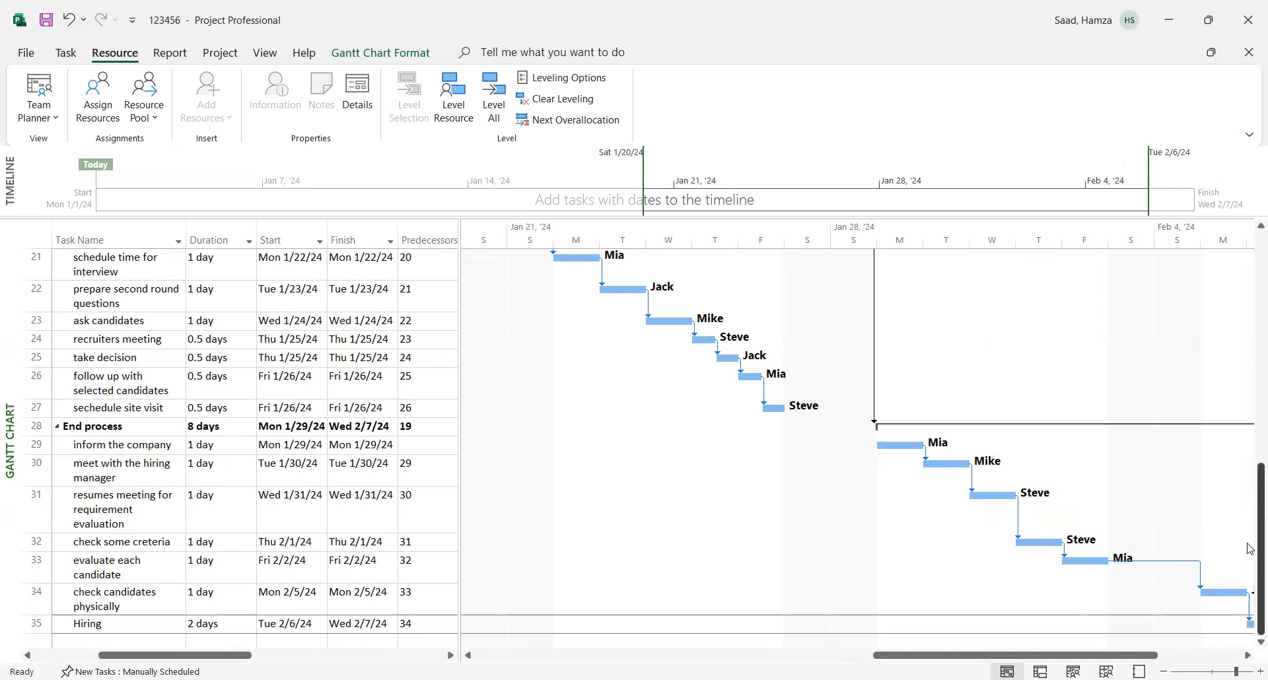
drag(1250, 546, 1249, 213)
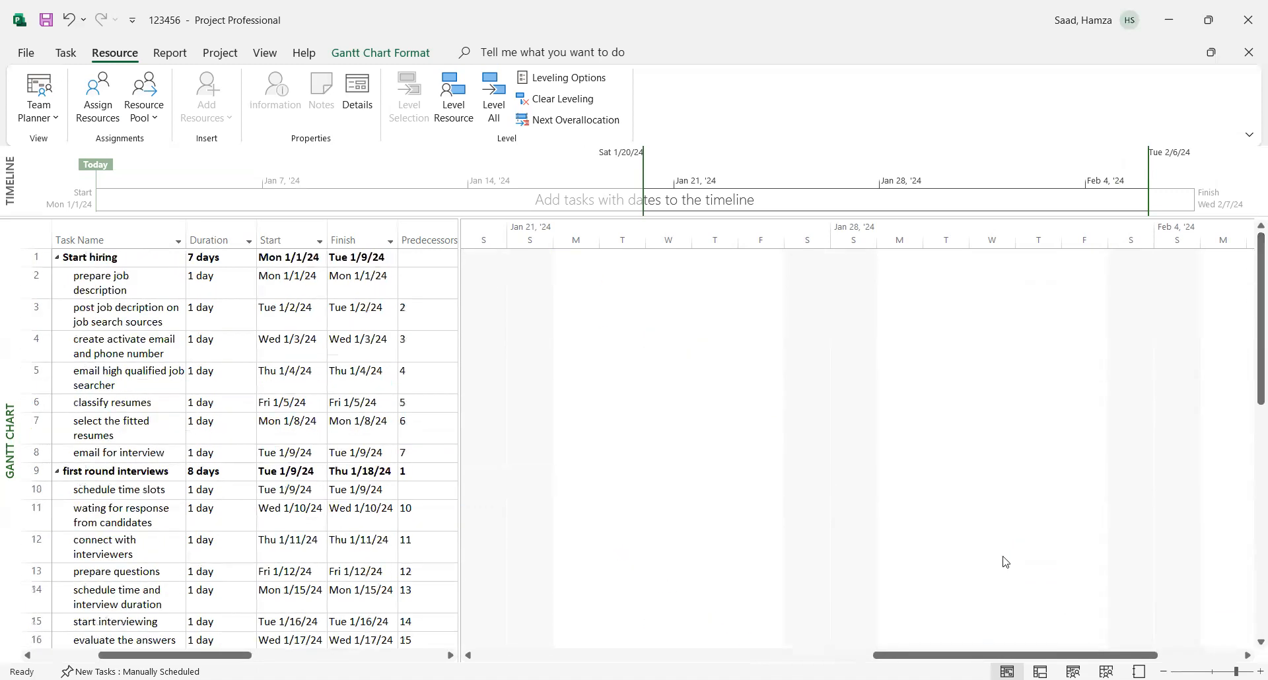
drag(964, 656, 515, 618)
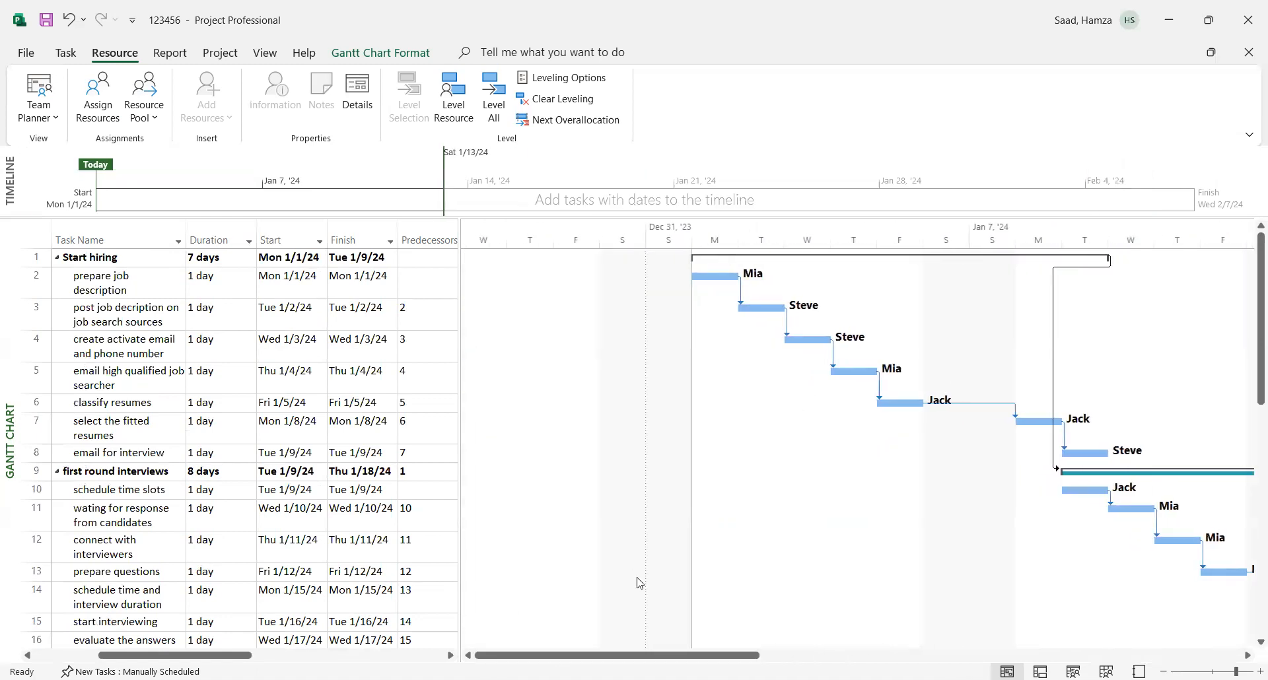
drag(601, 661, 767, 657)
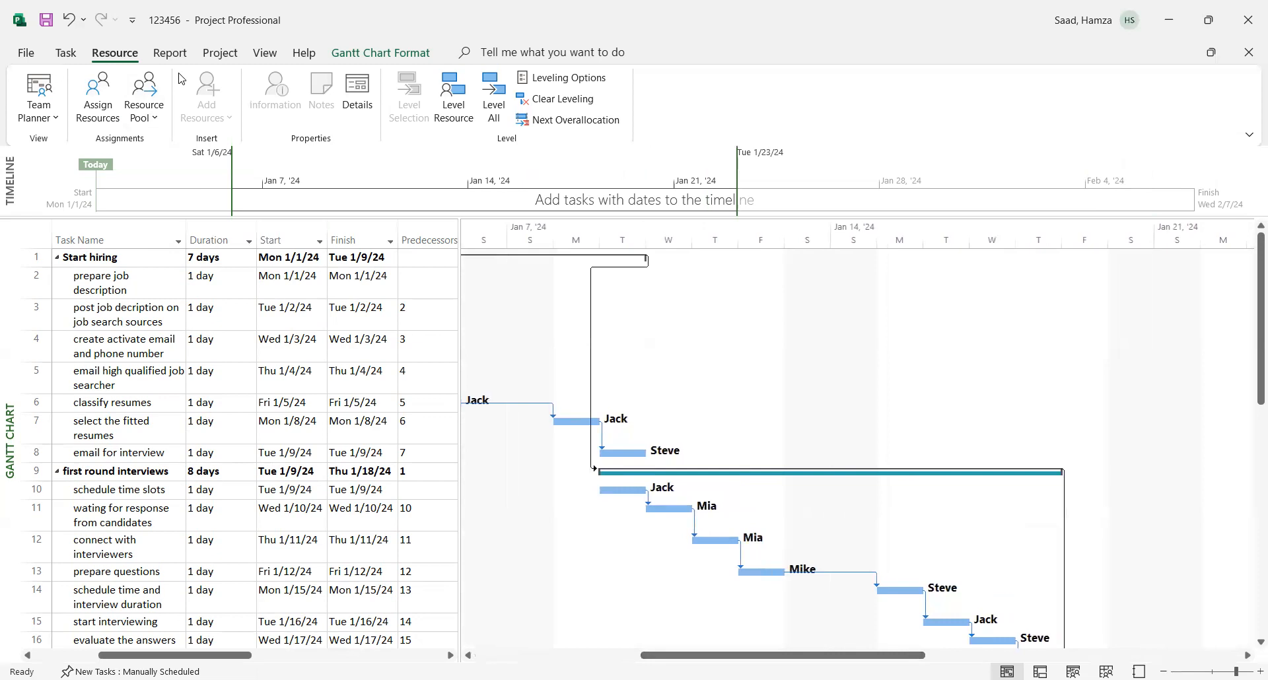
click(228, 58)
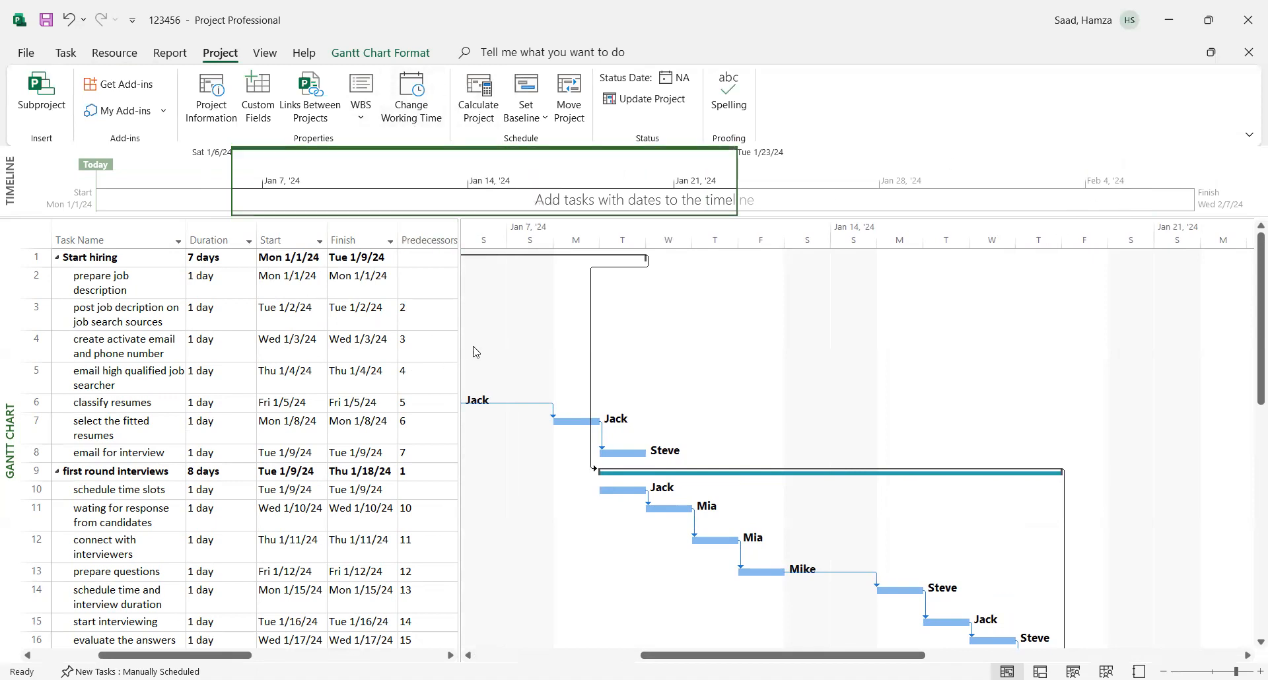
drag(781, 656, 613, 655)
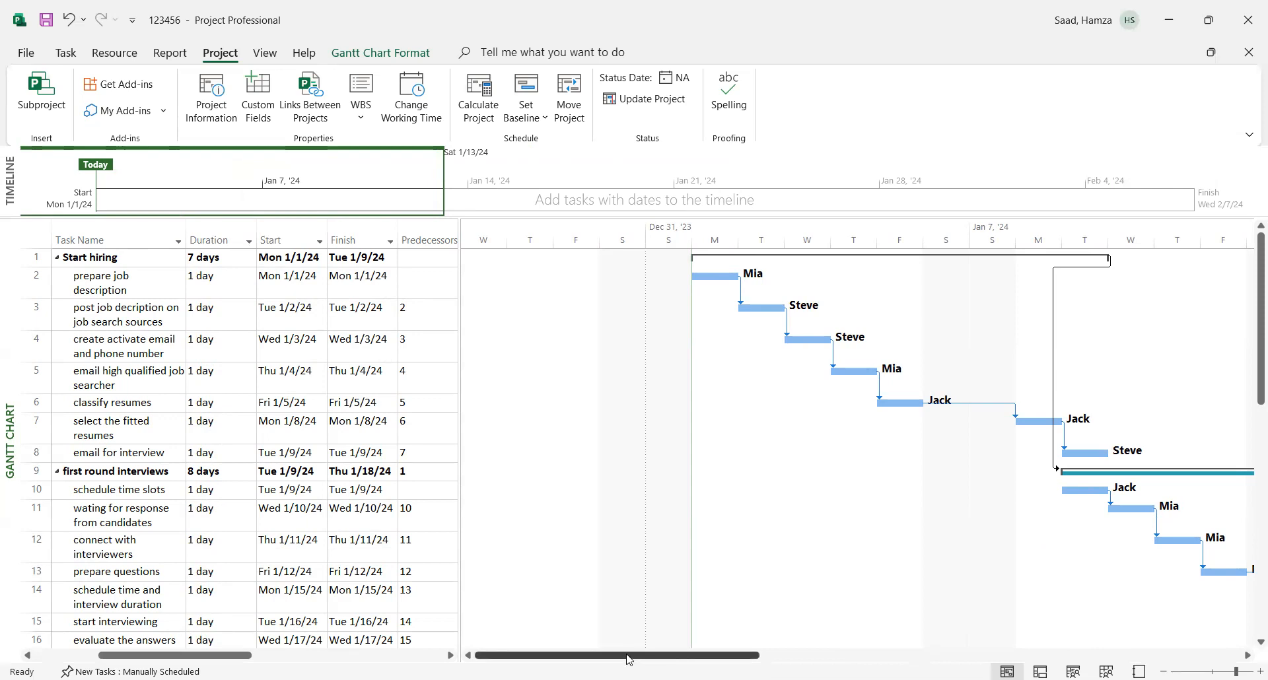
drag(627, 658, 744, 654)
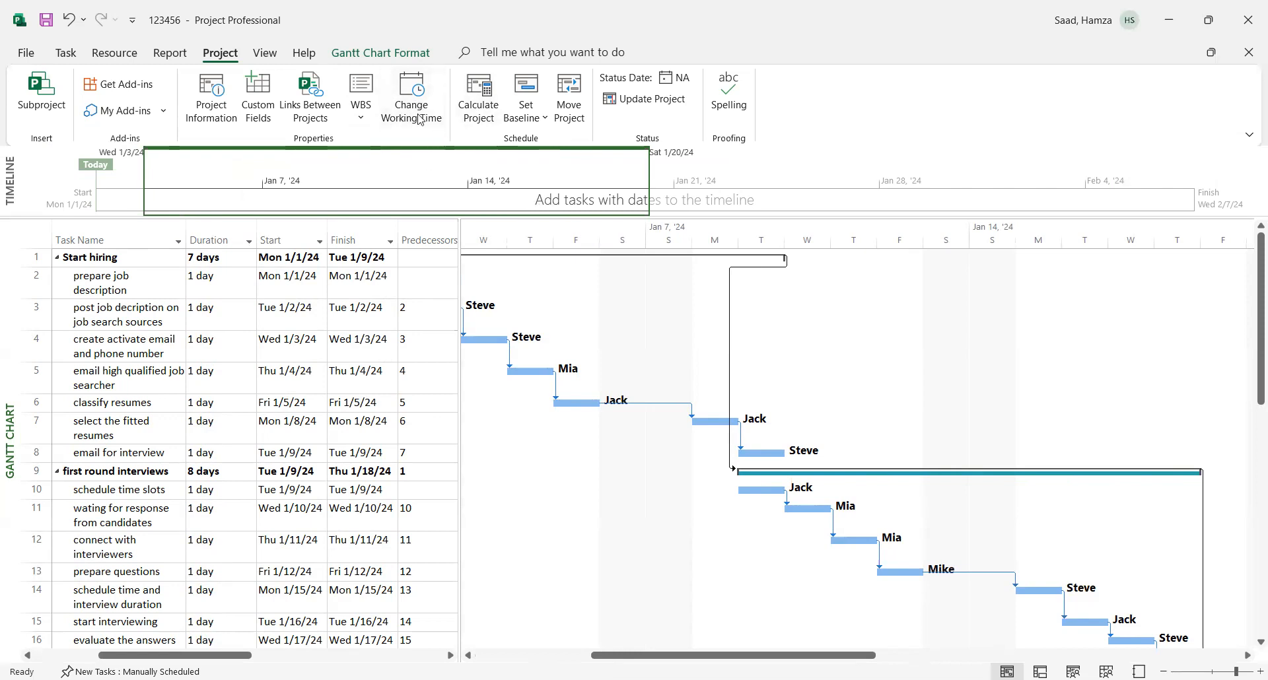
drag(691, 658, 574, 658)
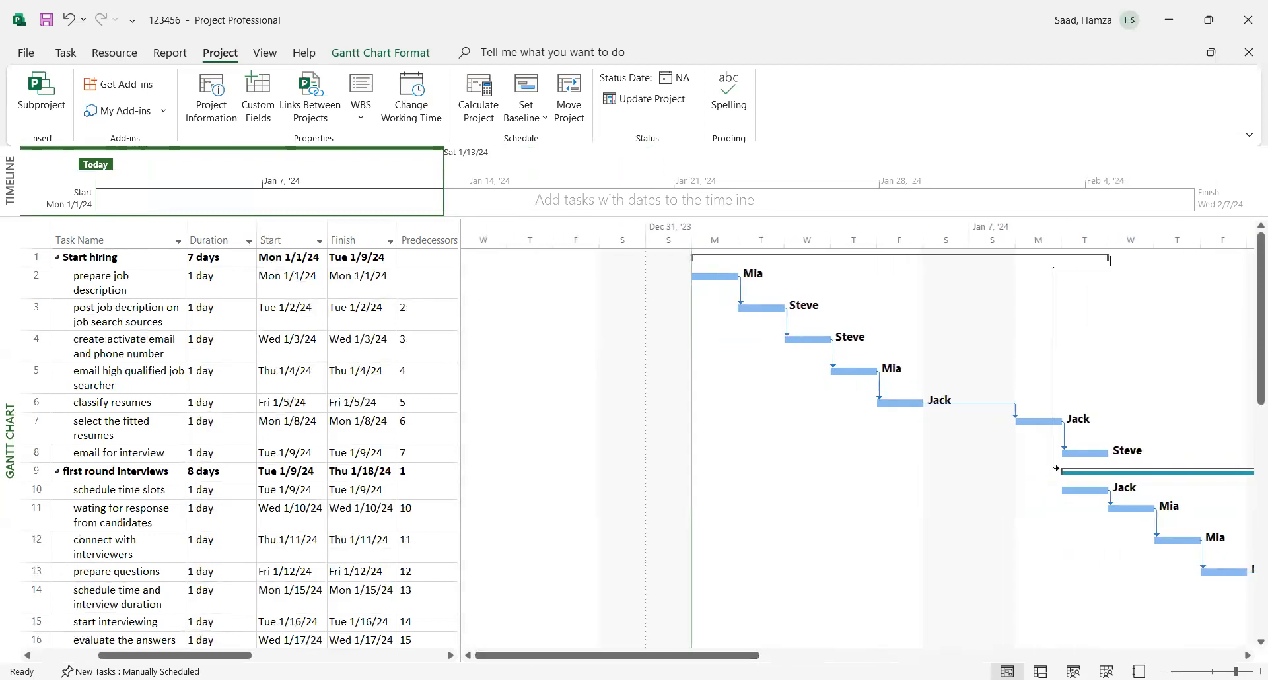
- Compare the resource assignments in the task table with the Gantt bars on a more compact timescale, with the table widened to include Actual Cost
scroll(997, 541, down, 2)
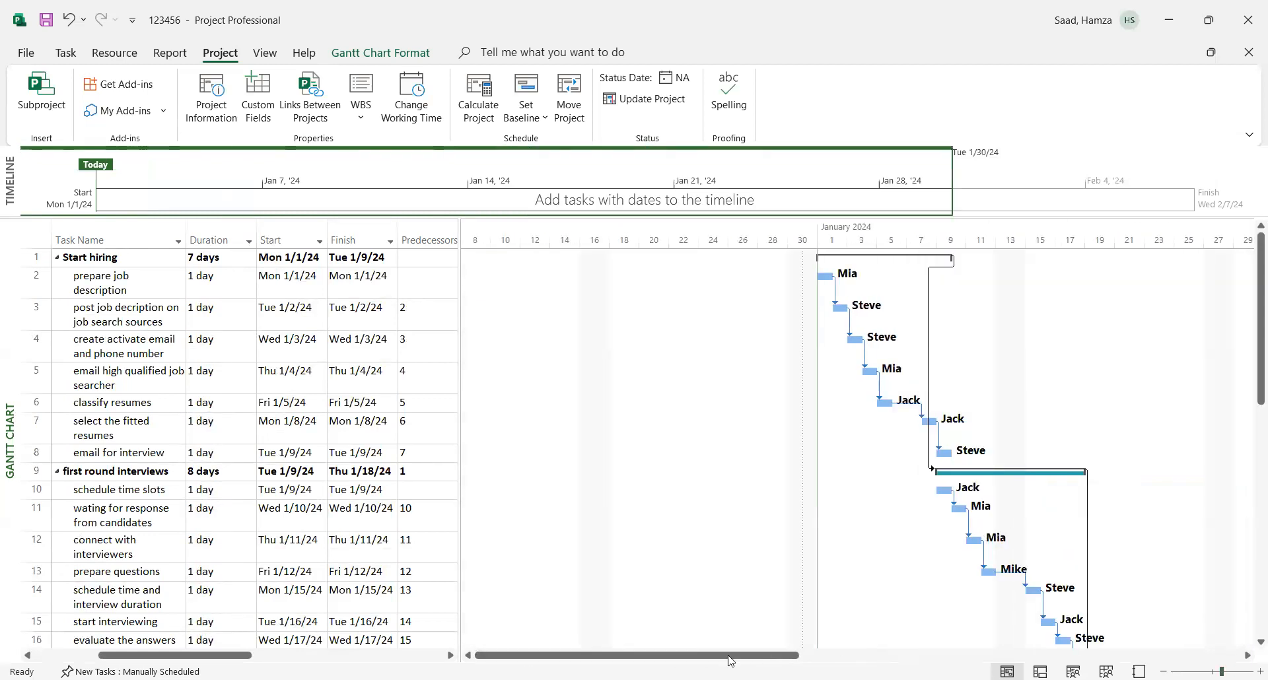
drag(712, 658, 826, 645)
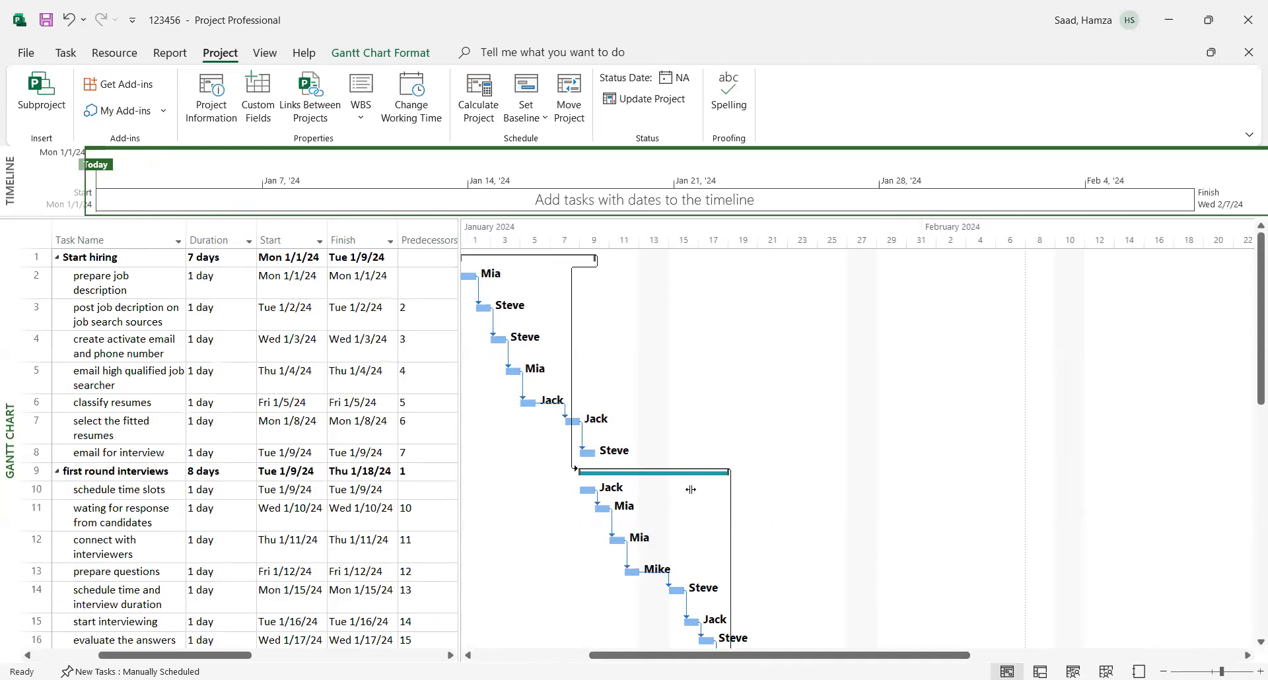
drag(459, 489, 687, 489)
drag(876, 655, 760, 654)
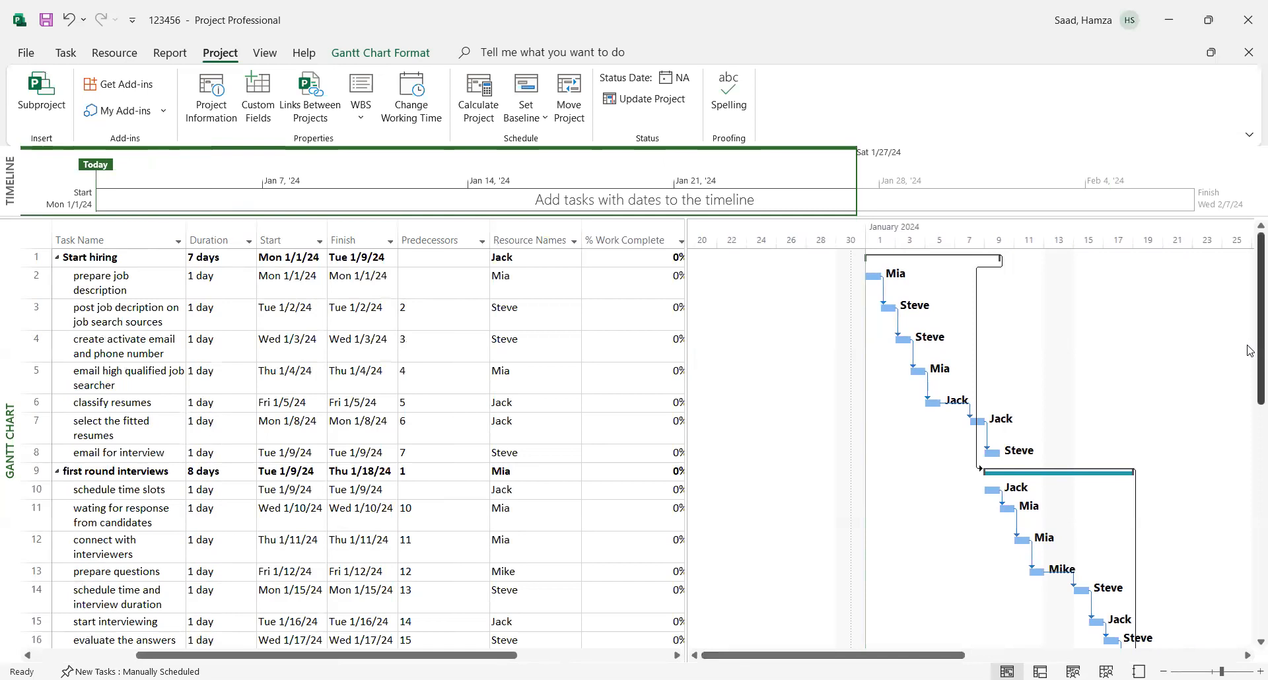
scroll(1250, 393, down, 3)
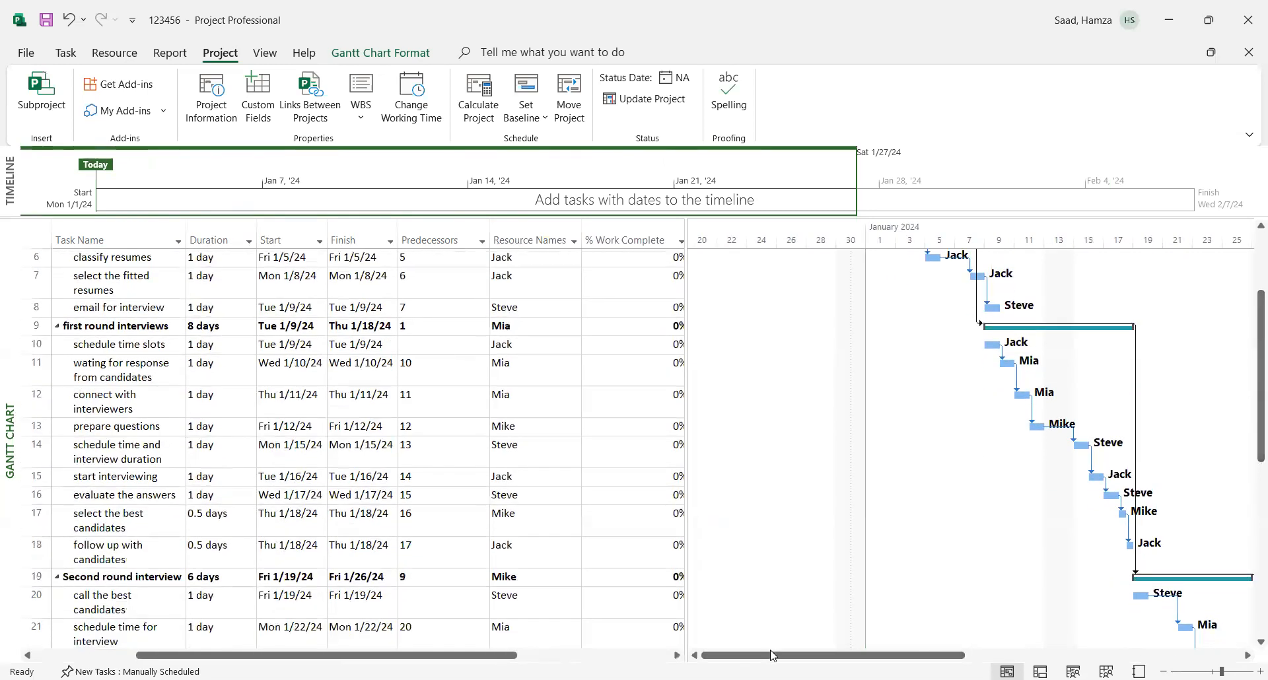
drag(774, 658, 842, 657)
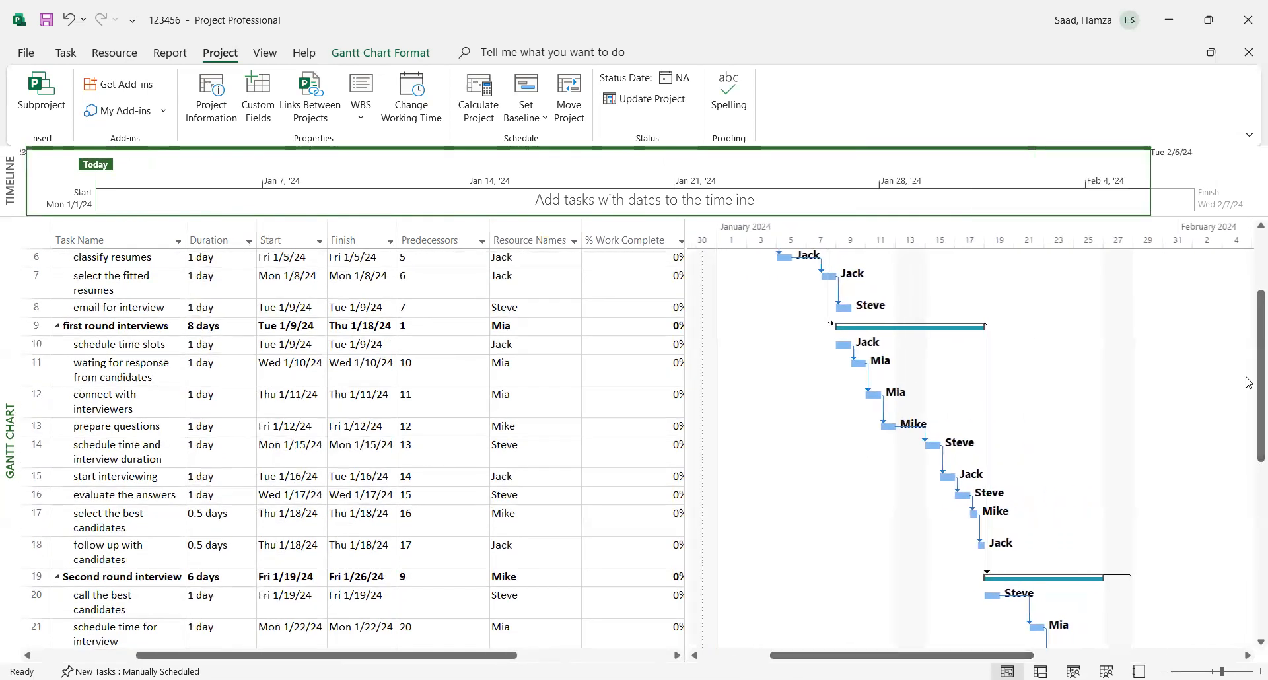
scroll(1250, 395, up, 3)
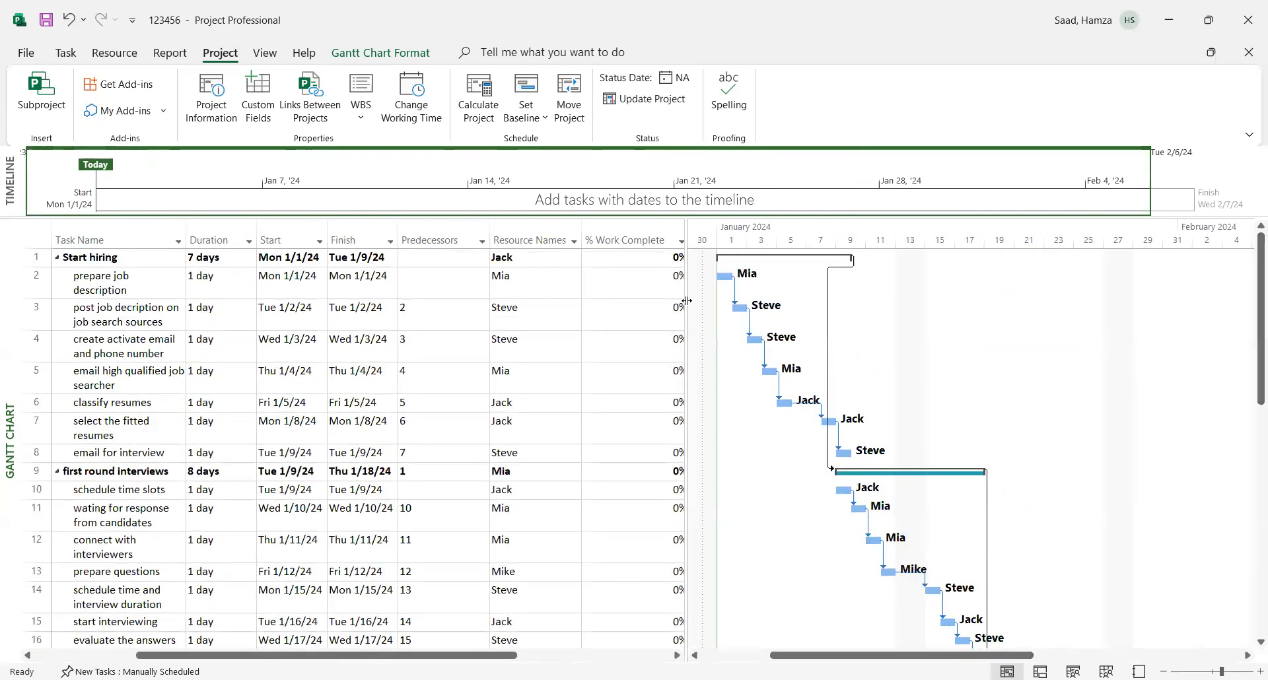
drag(687, 276, 781, 289)
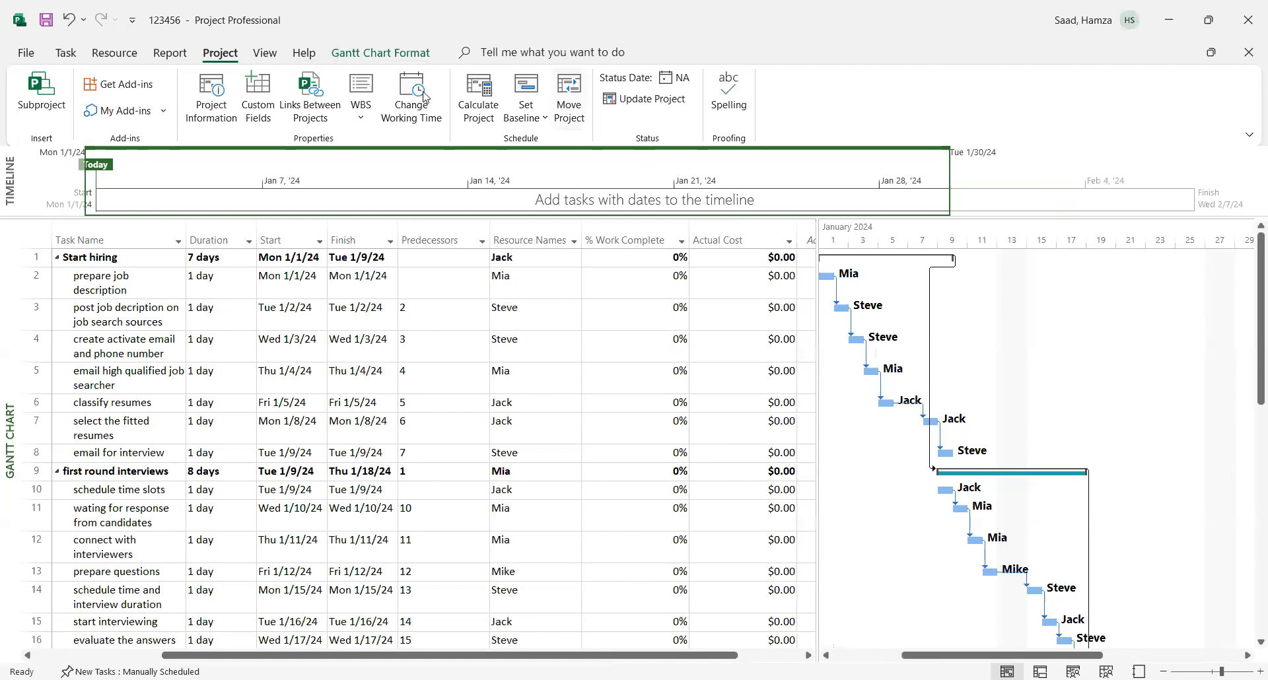
- Switch from the Gantt chart to the Resource Sheet view
click(65, 54)
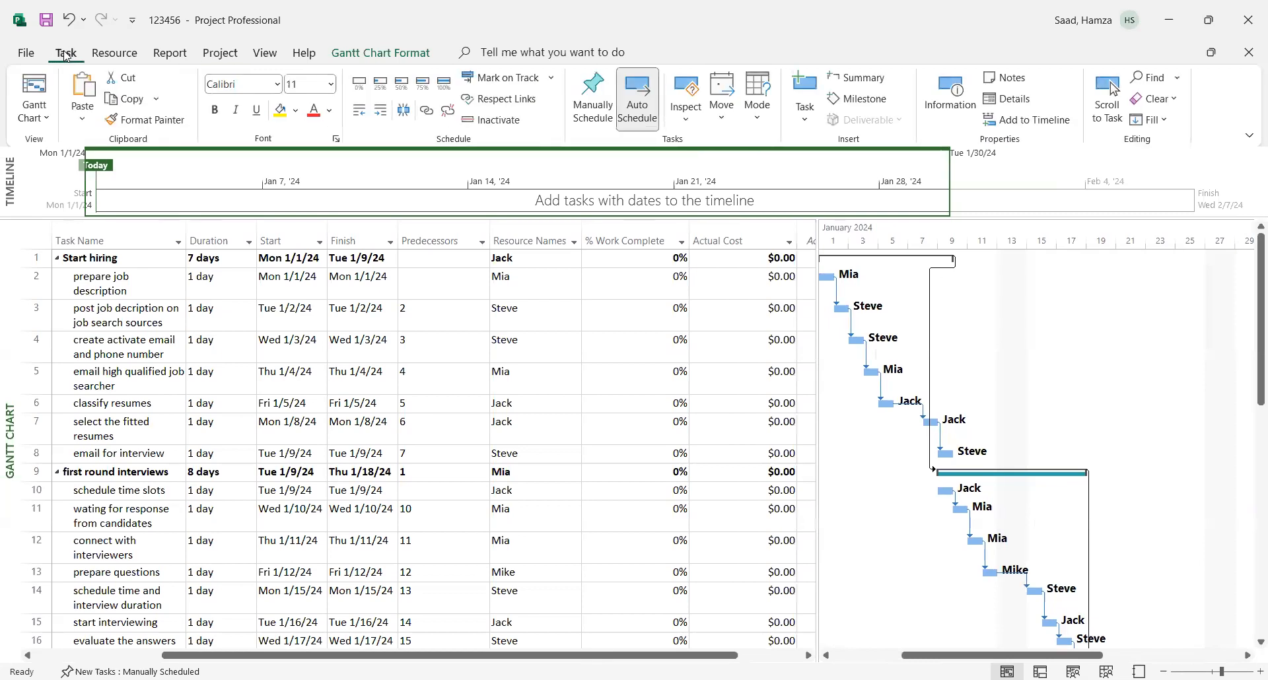
click(38, 117)
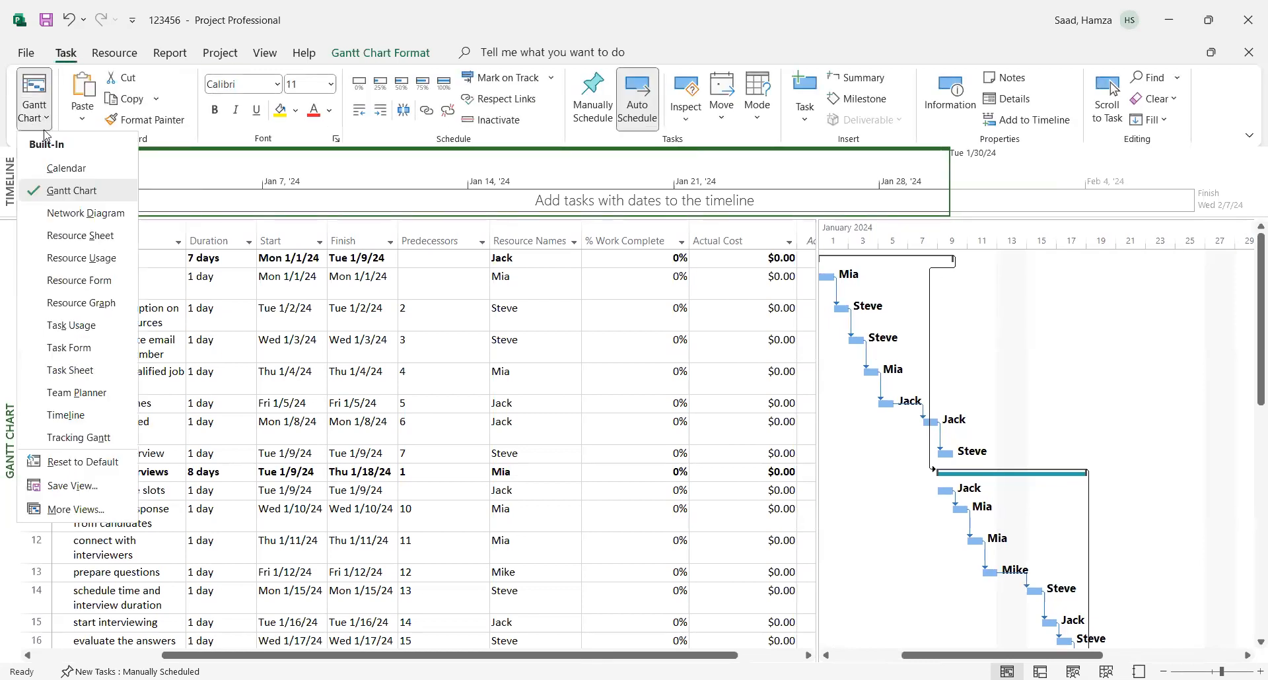
click(67, 237)
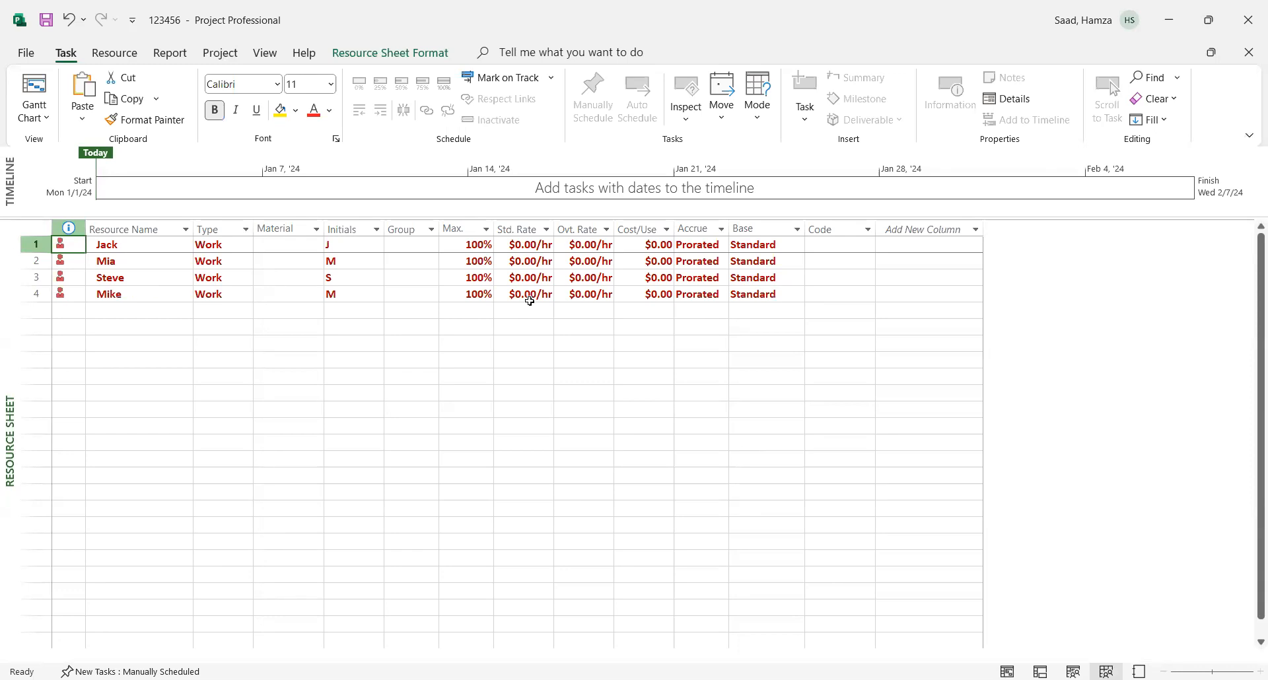
- Review the base calendar options for the first resource and keep Standard selected
click(763, 246)
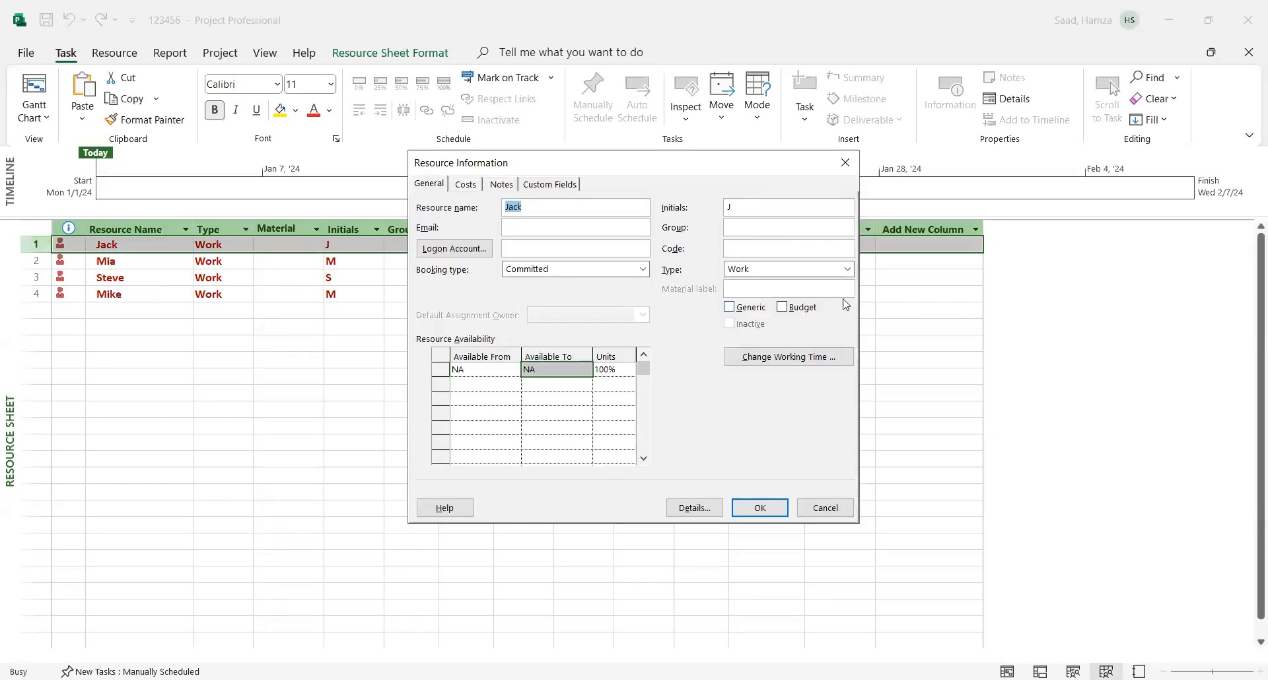
click(822, 506)
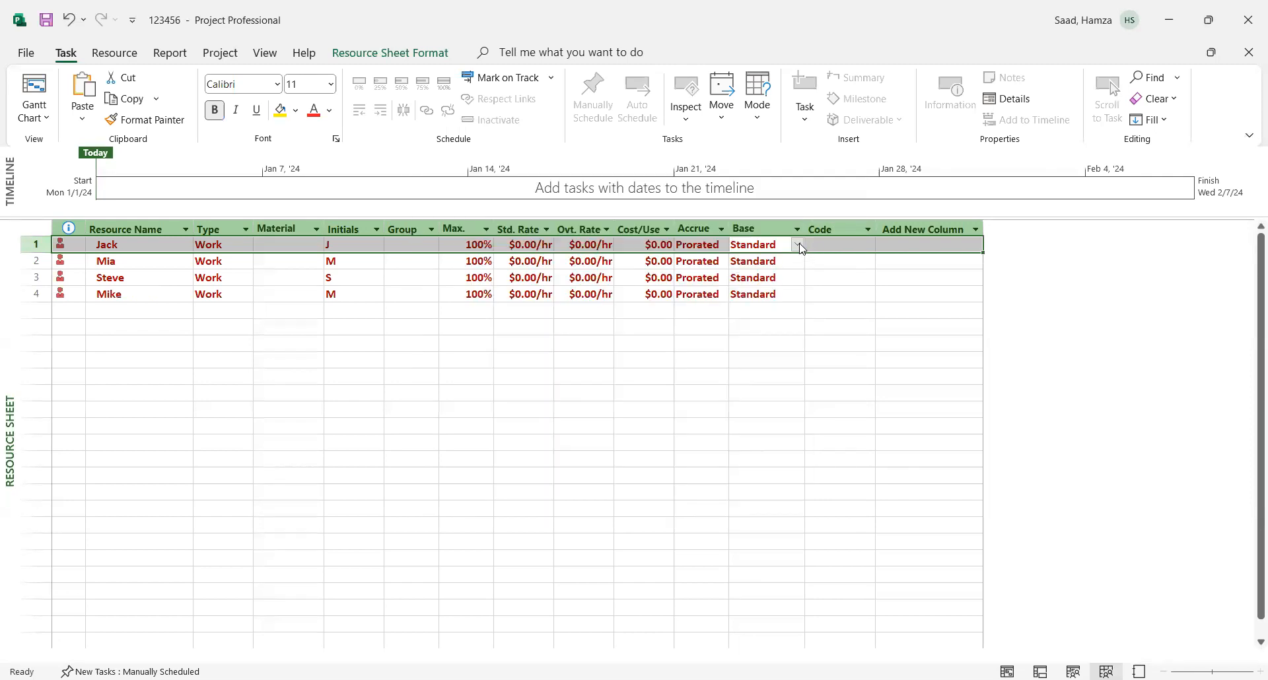
click(798, 246)
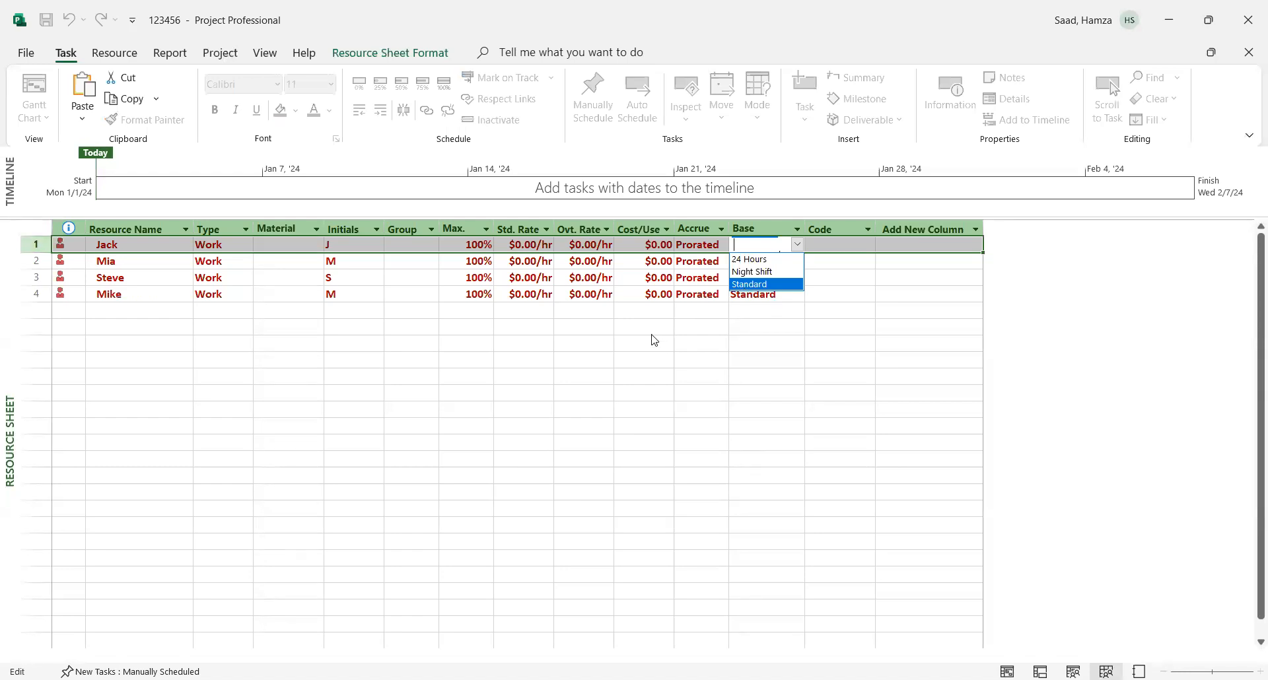
click(690, 335)
click(798, 245)
click(753, 285)
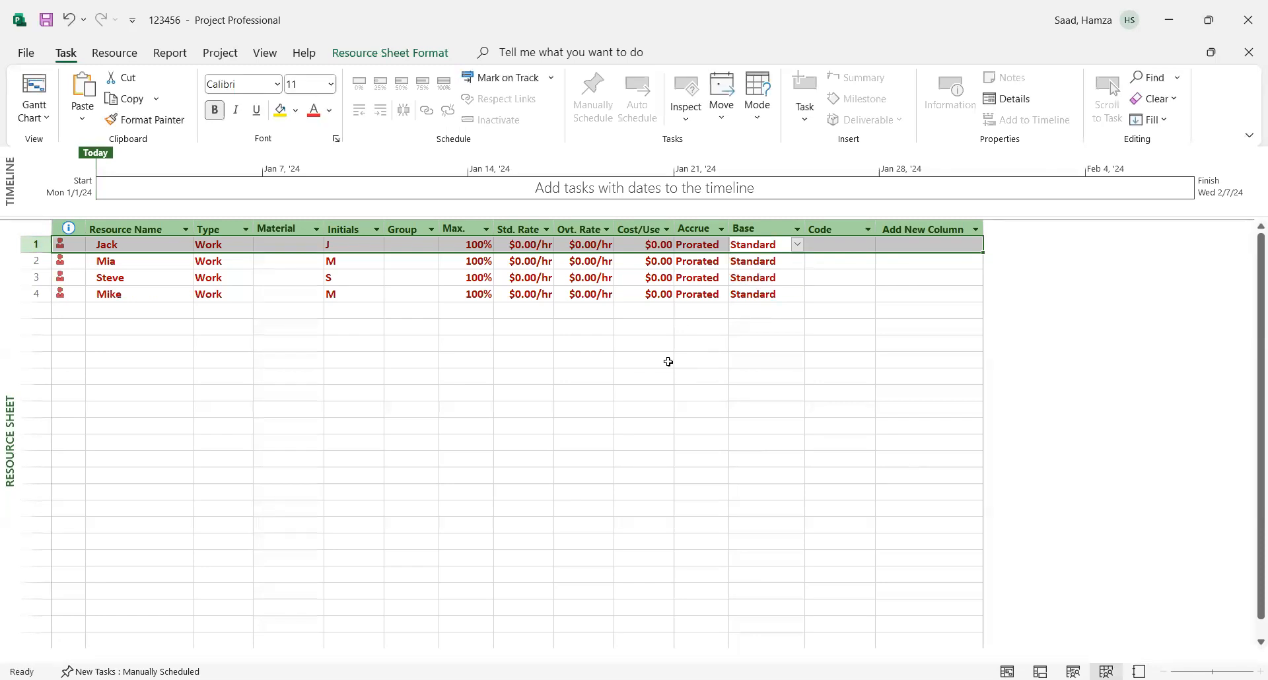
- Lower the first resource's maximum units to 50%
click(665, 361)
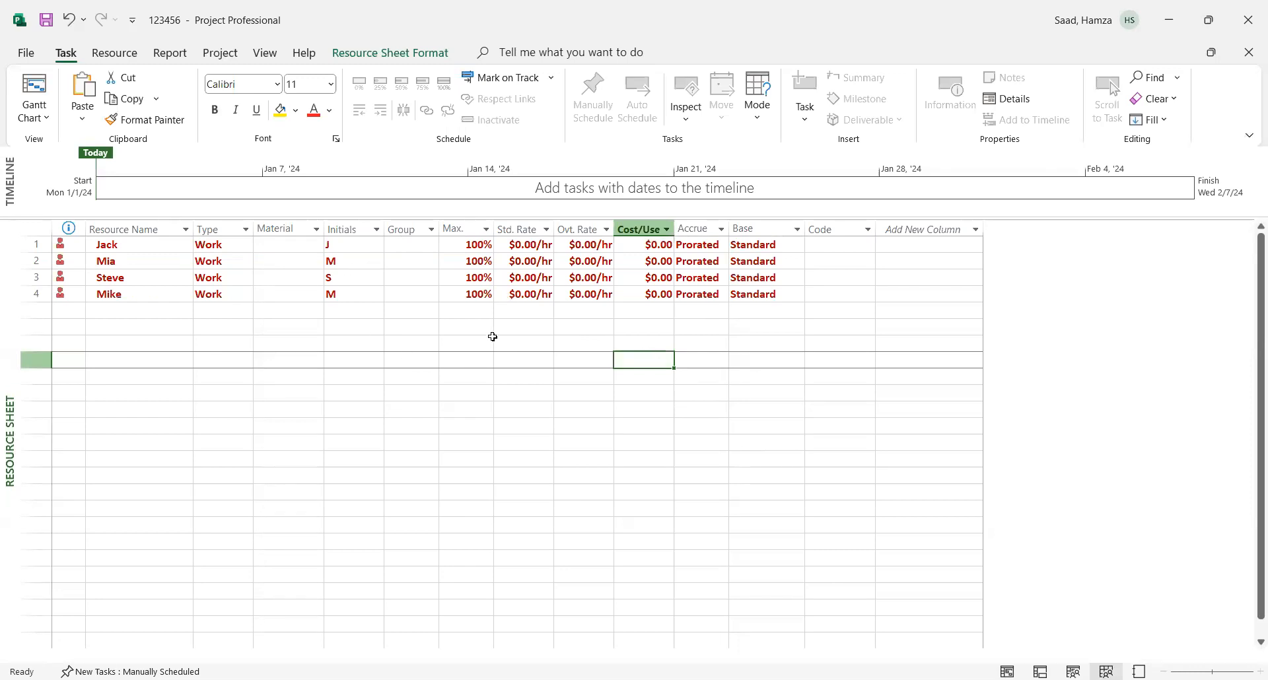
click(487, 246)
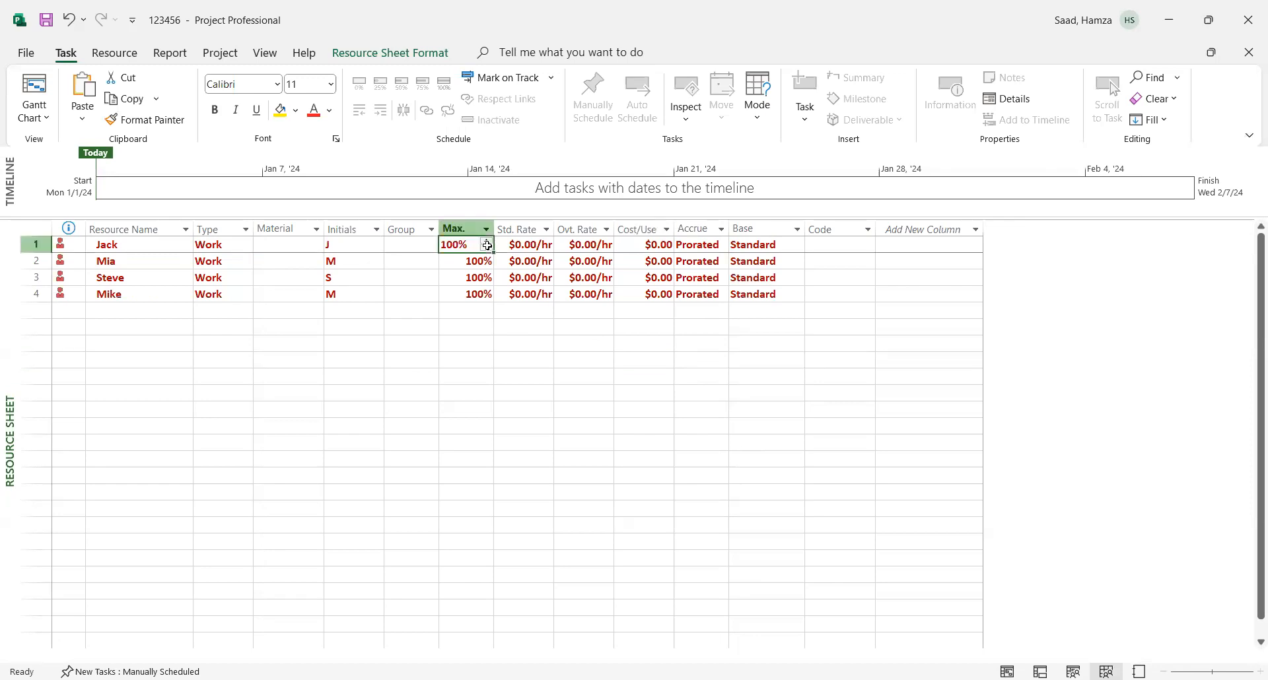
click(487, 248)
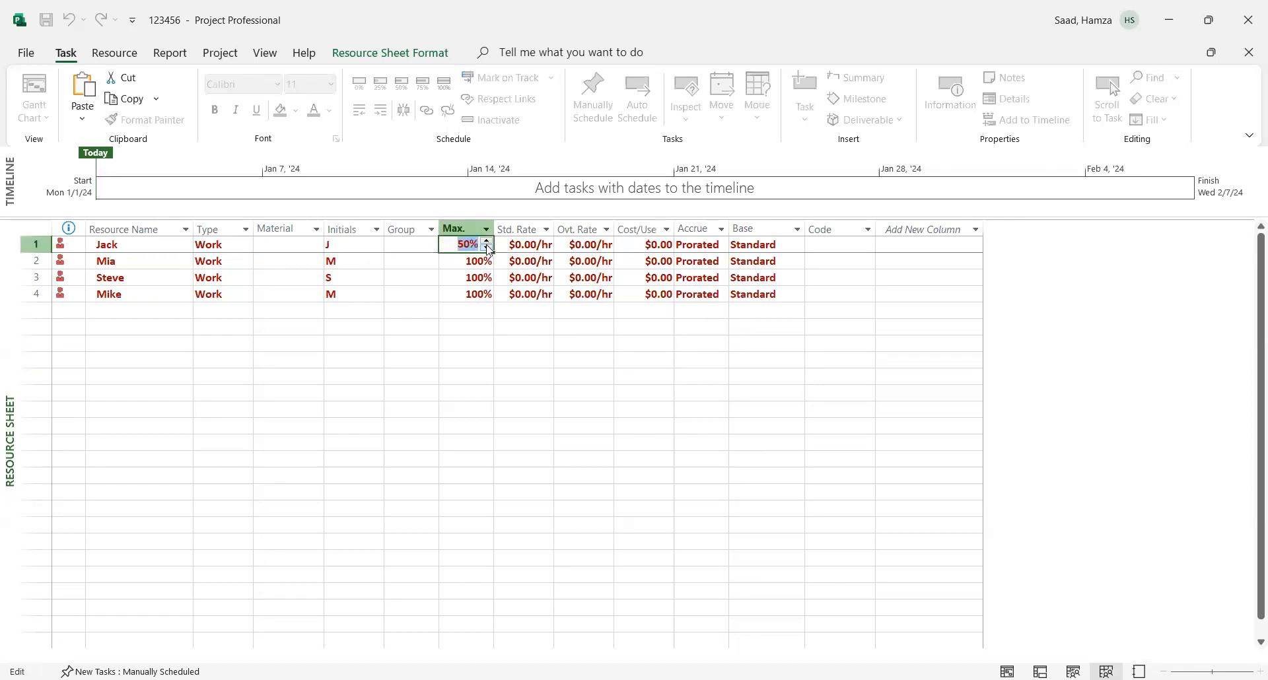
- Give the first resource a standard rate of $33.00/h and set its cost accrual to Start
double_click(544, 250)
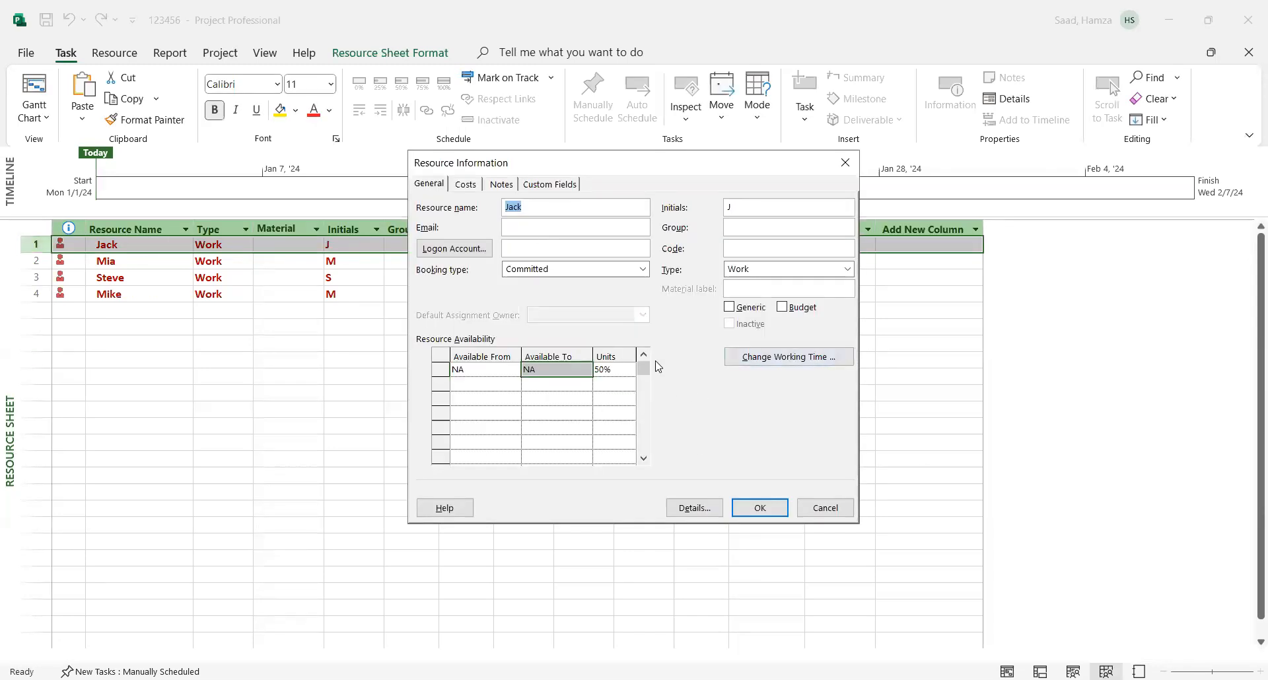
click(463, 186)
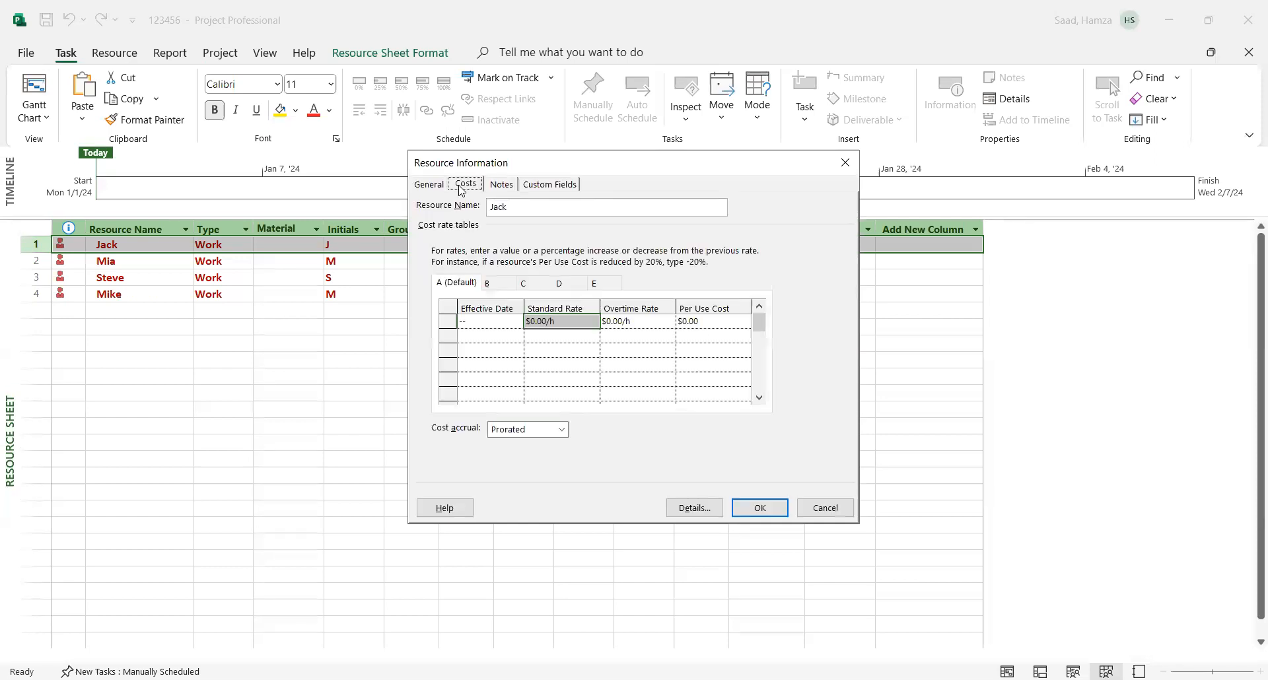
click(551, 339)
click(552, 320)
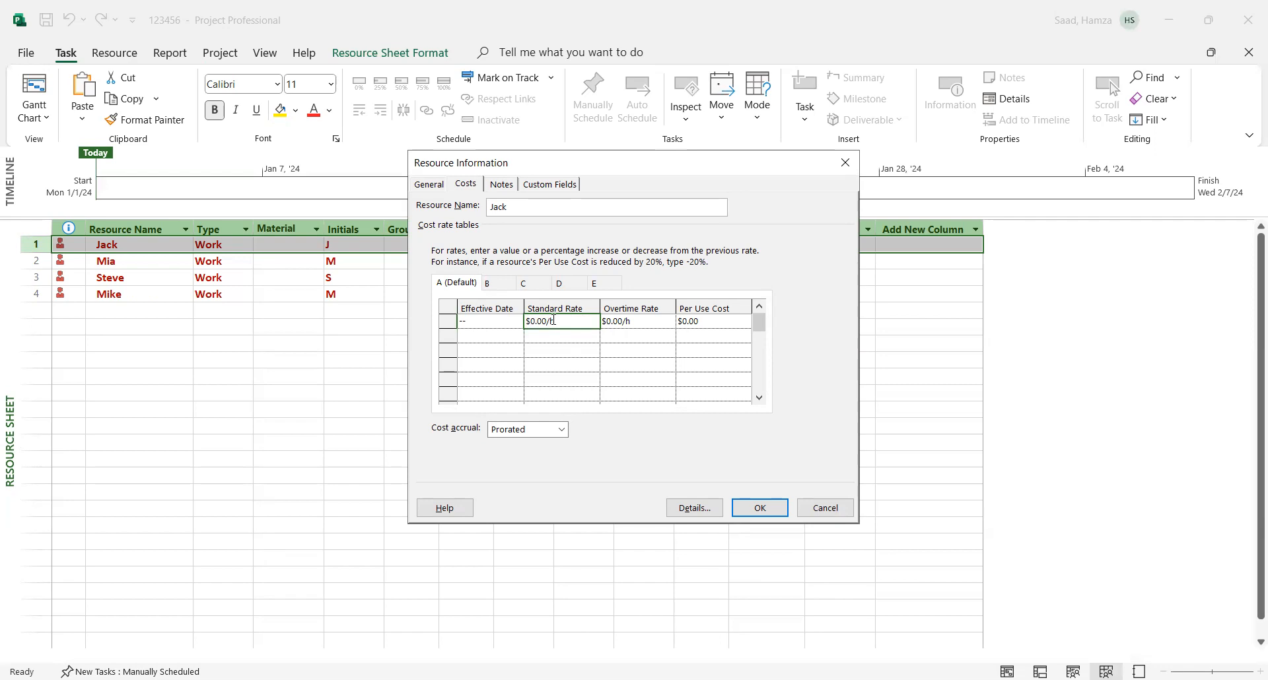
text(33)
click(662, 367)
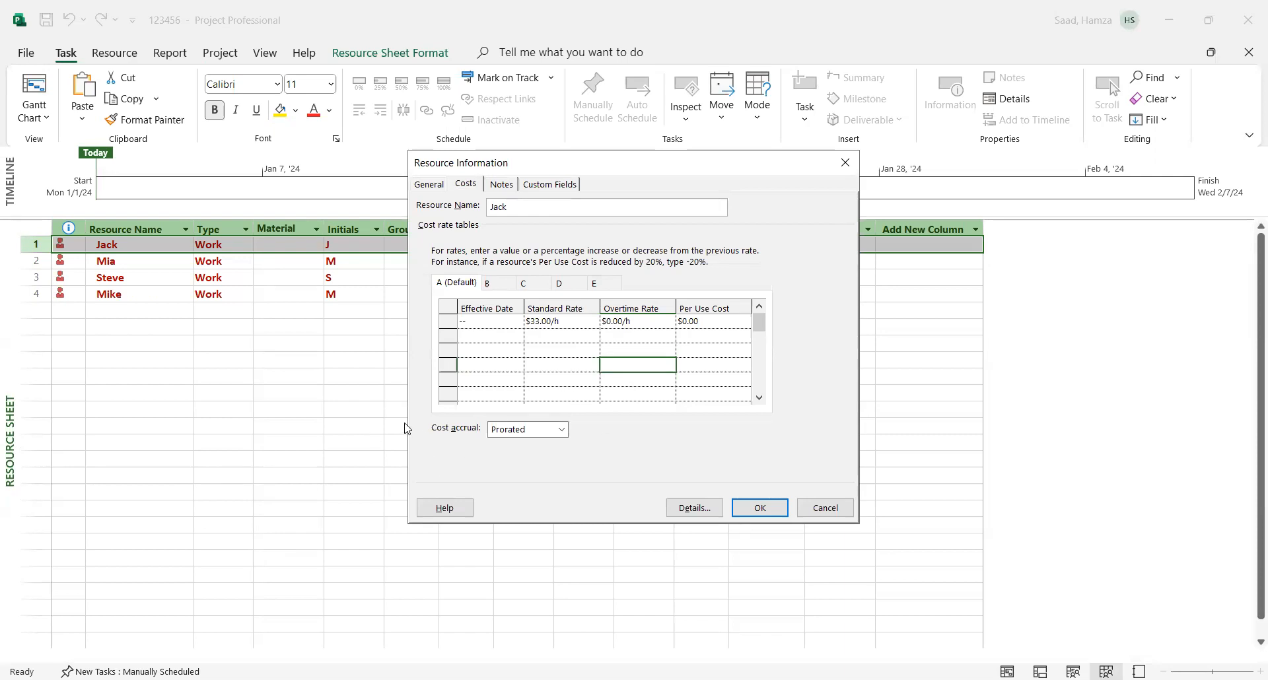
click(561, 430)
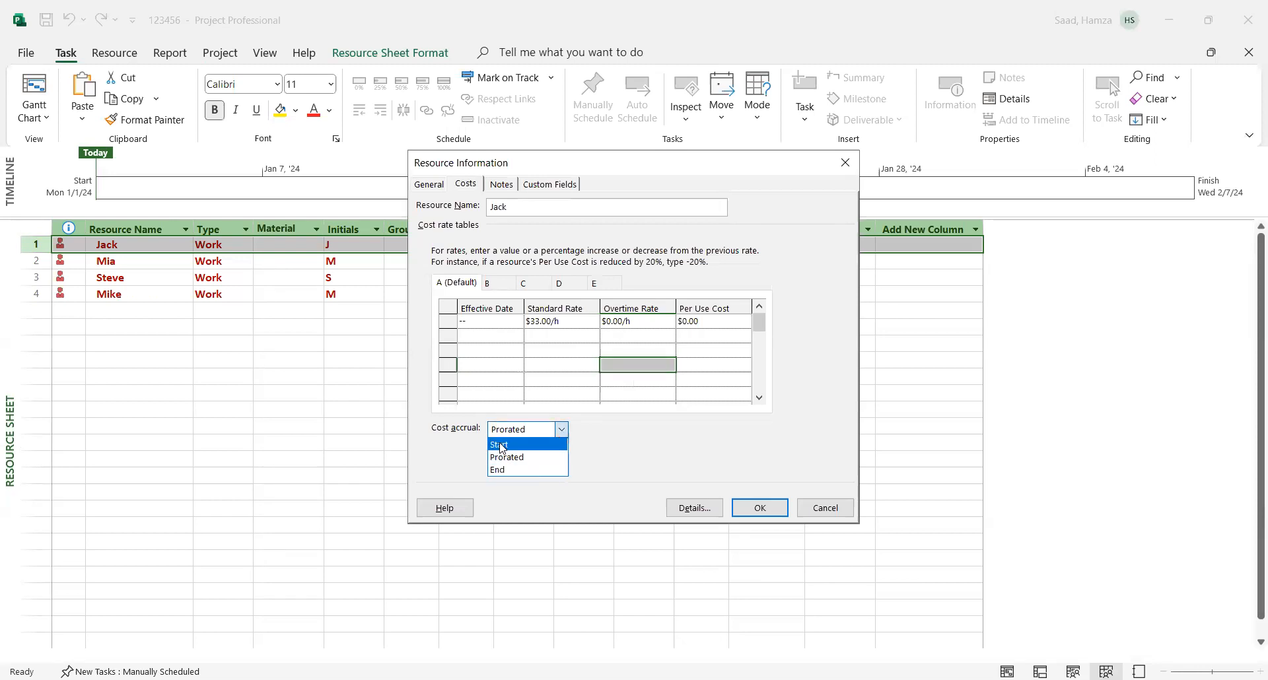
click(502, 446)
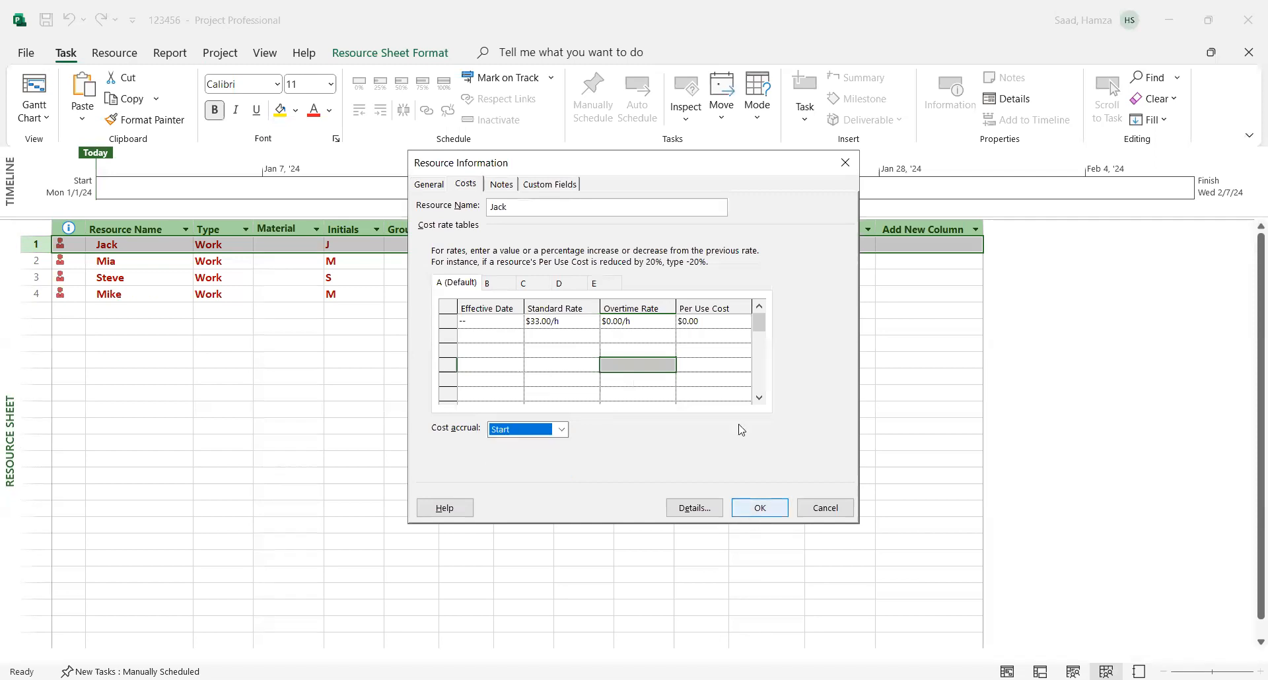
click(765, 516)
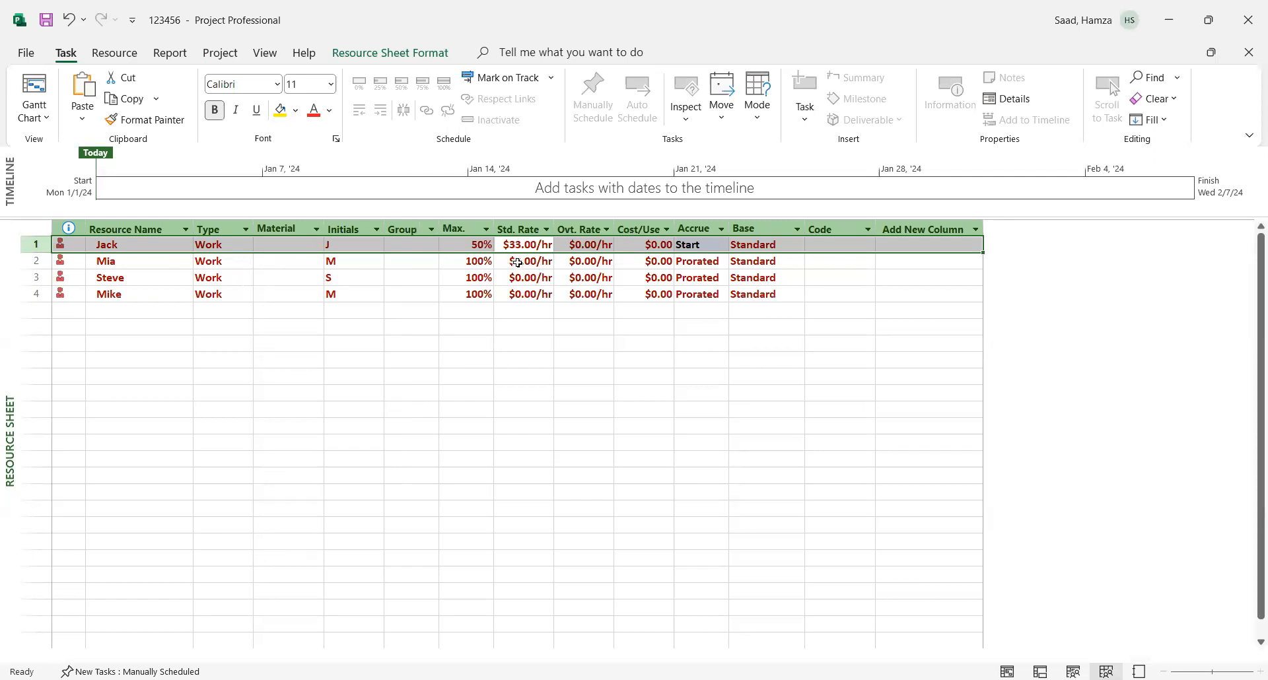
- Set the second resource's standard rate to $18.00/h in its default cost rate table
click(518, 263)
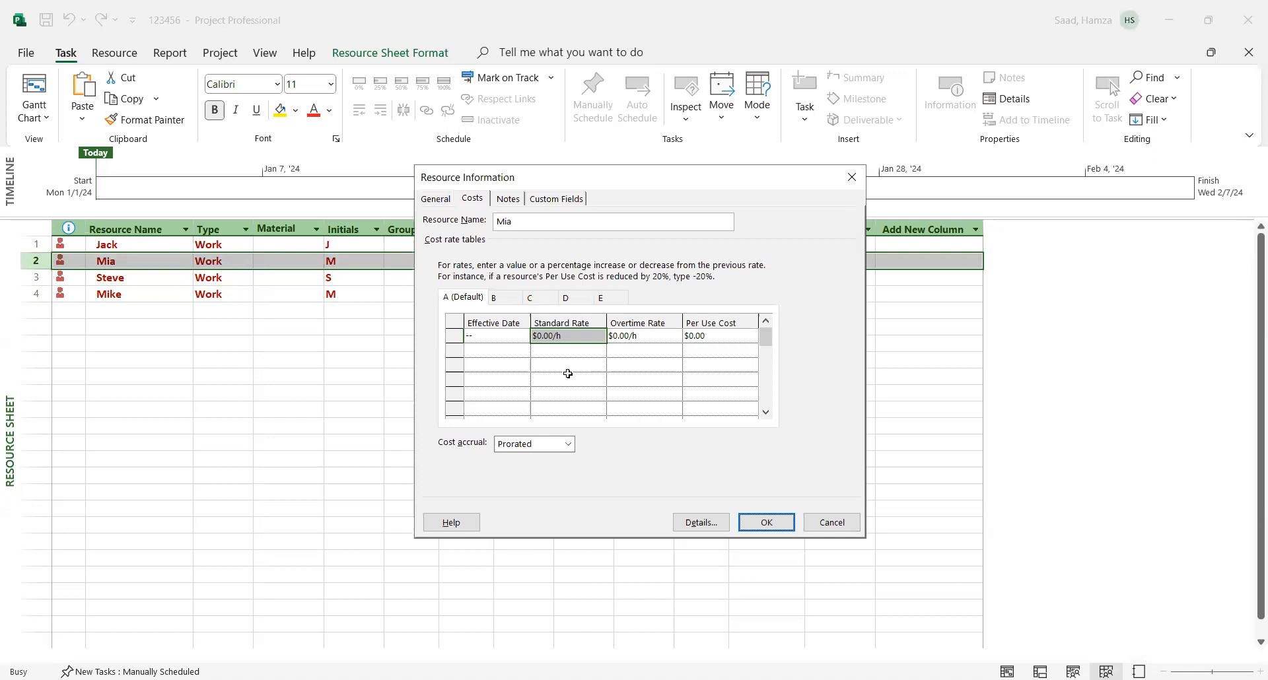
click(544, 337)
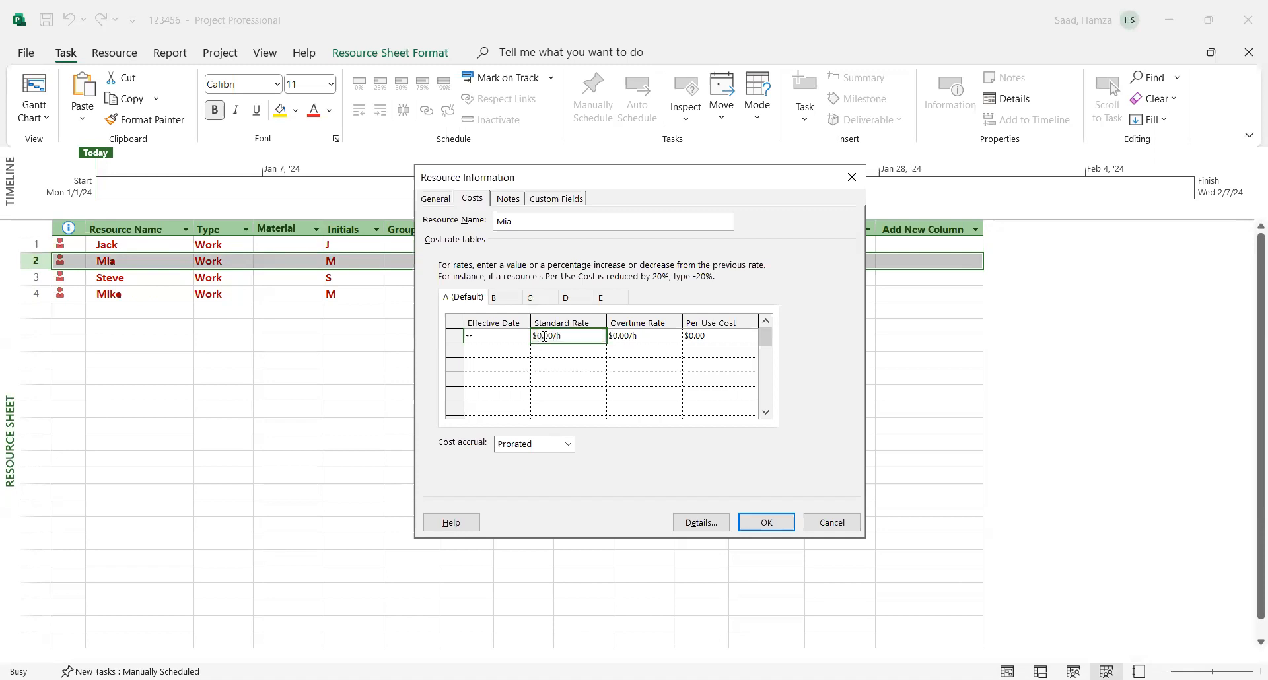
click(548, 352)
click(552, 335)
text(18)
click(582, 380)
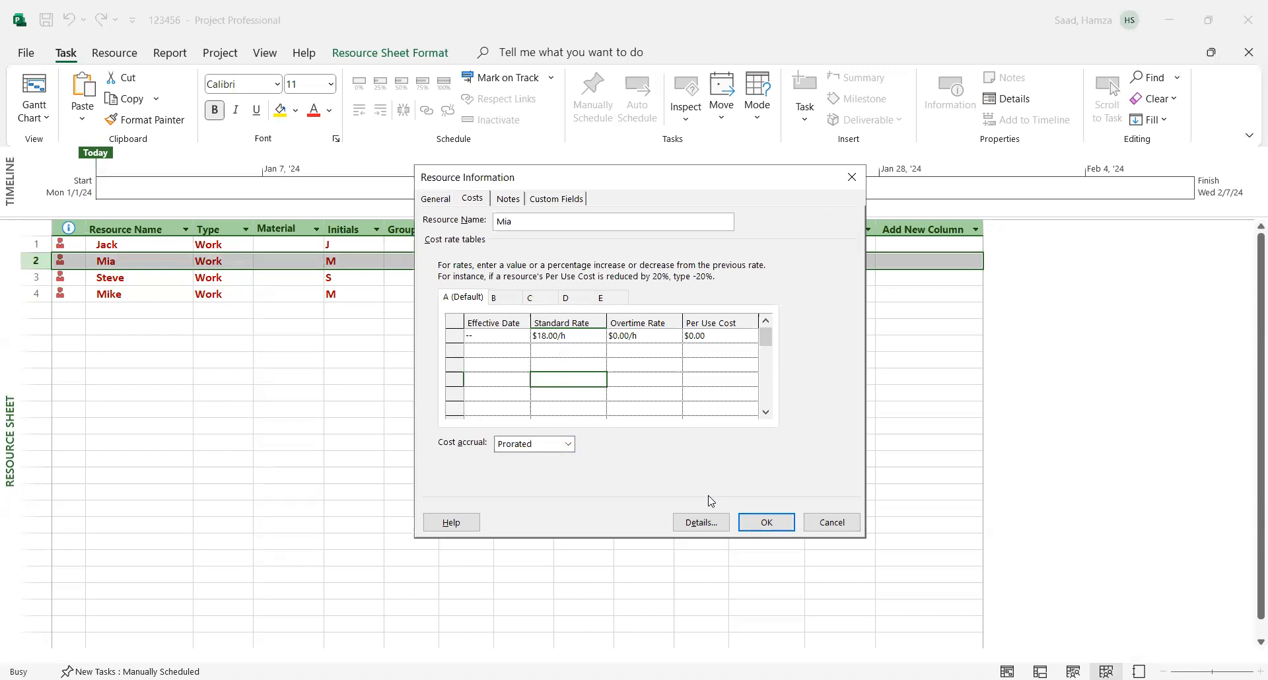
click(766, 524)
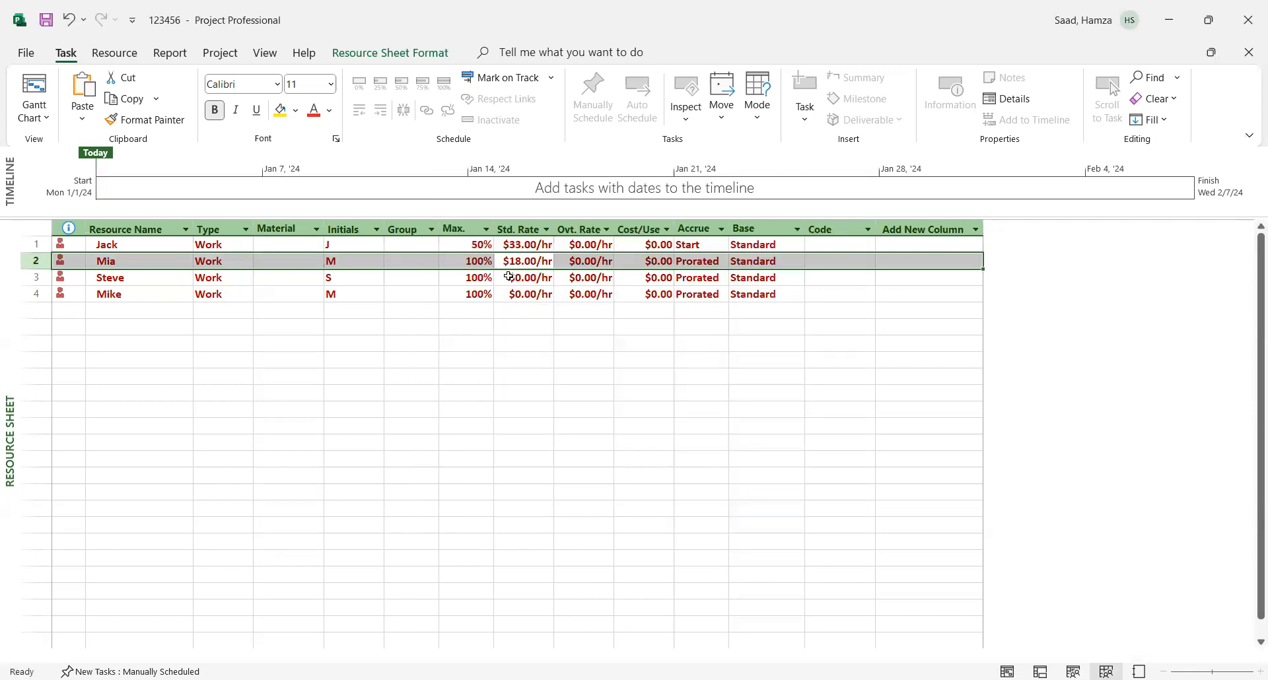
- Set the third resource's standard rate to $18.00/h in its default cost rate table
double_click(509, 277)
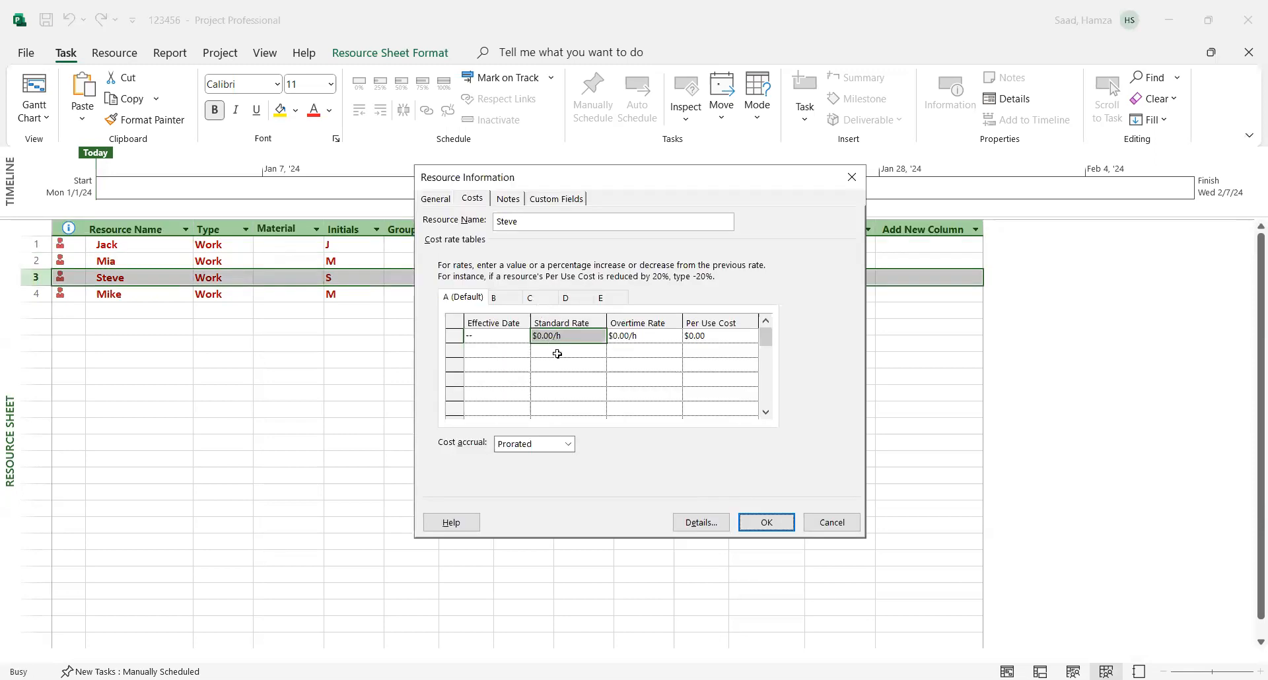
click(548, 336)
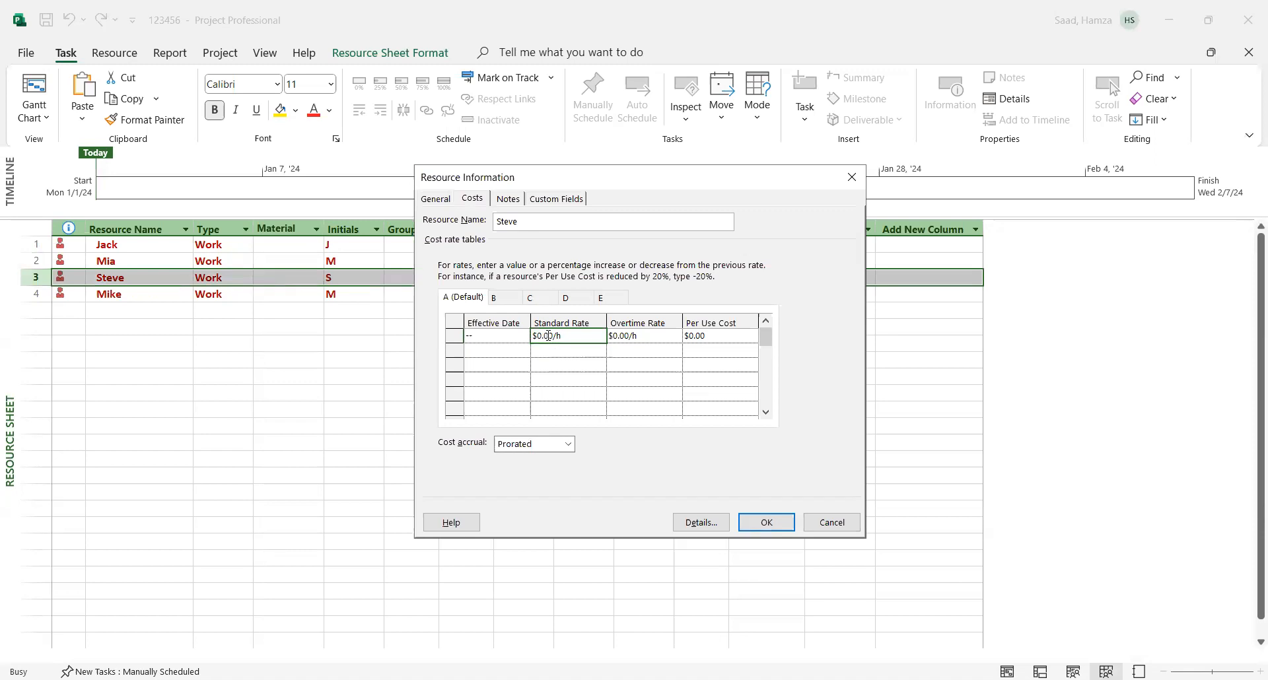
text(1)
click(766, 524)
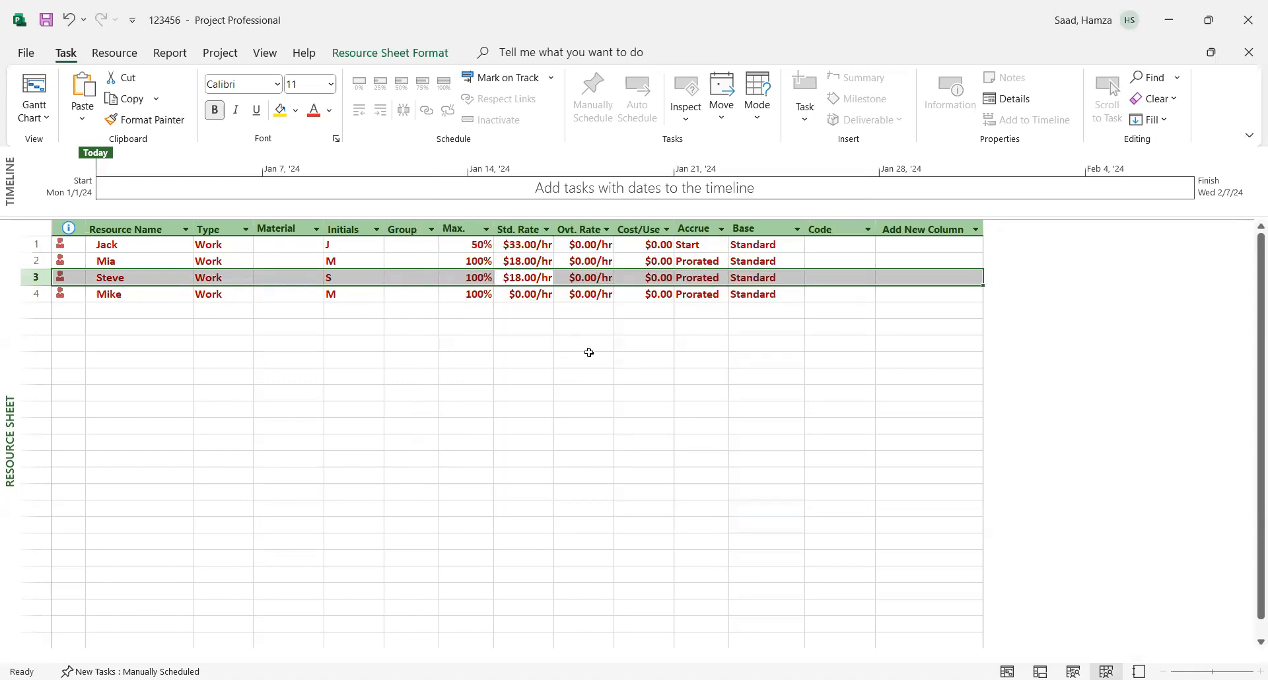
- Give the fourth resource a standard rate of $35.00/h and set its cost accrual to Start
double_click(515, 294)
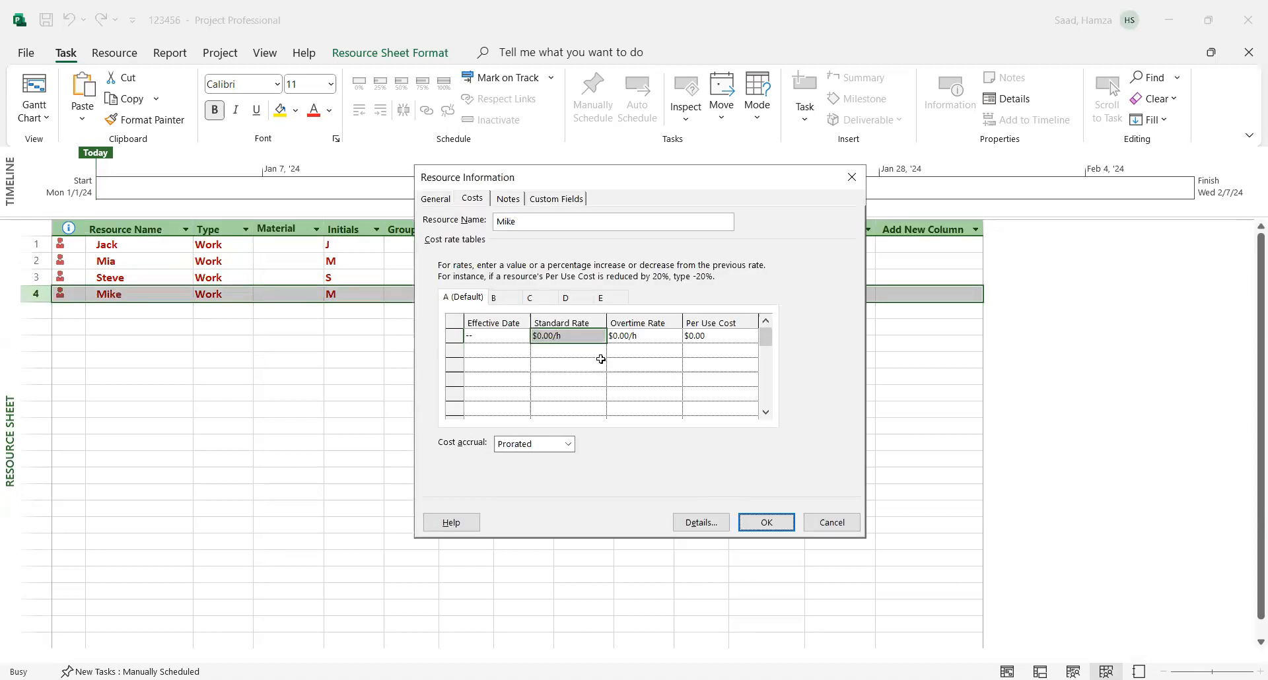
click(590, 353)
click(548, 334)
text(3)
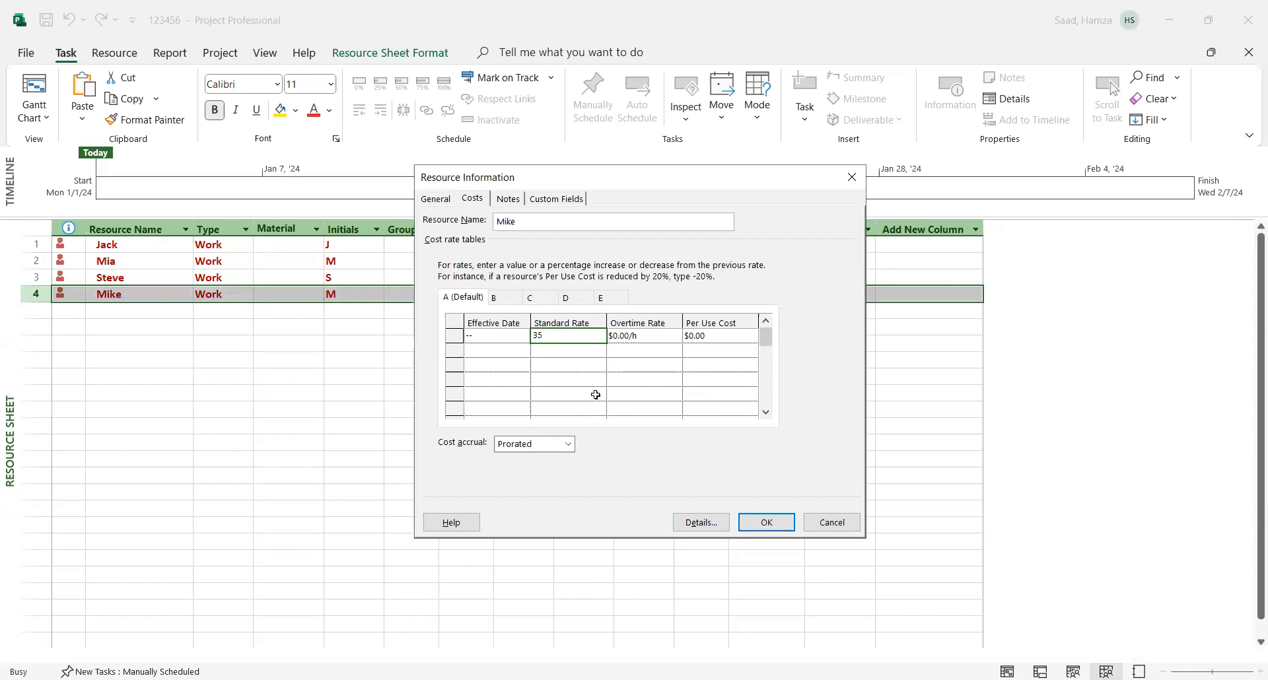
text(5)
click(580, 362)
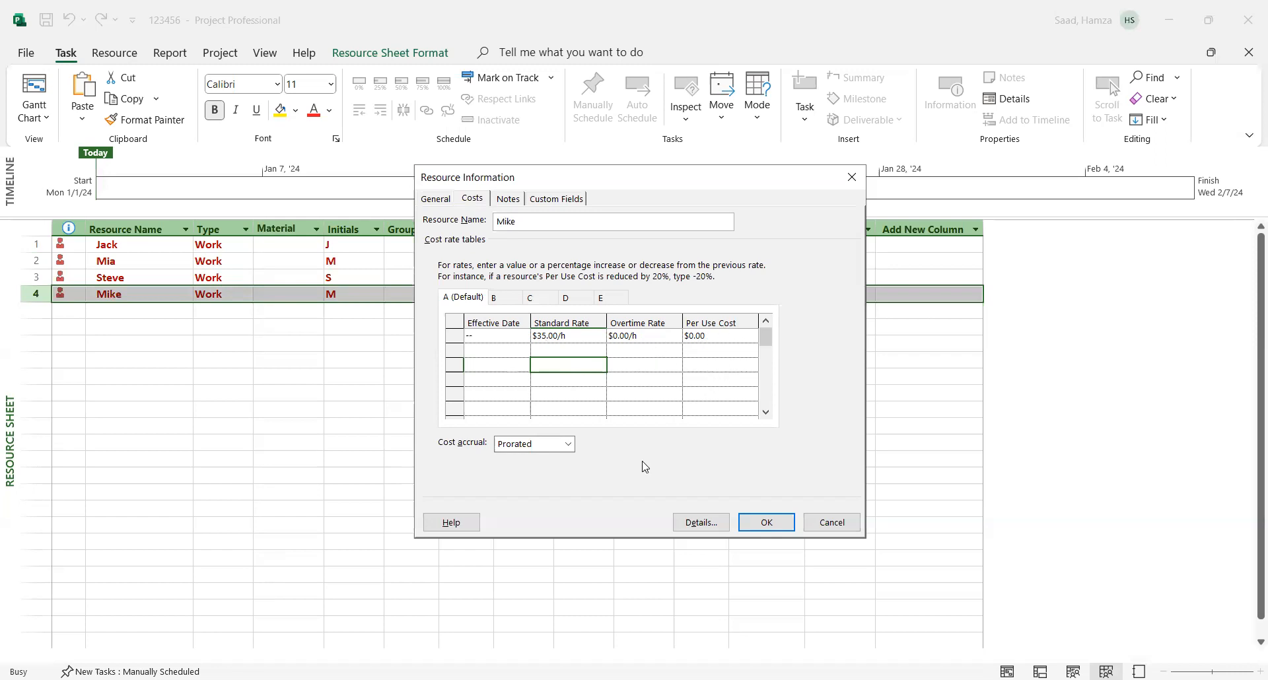
click(568, 444)
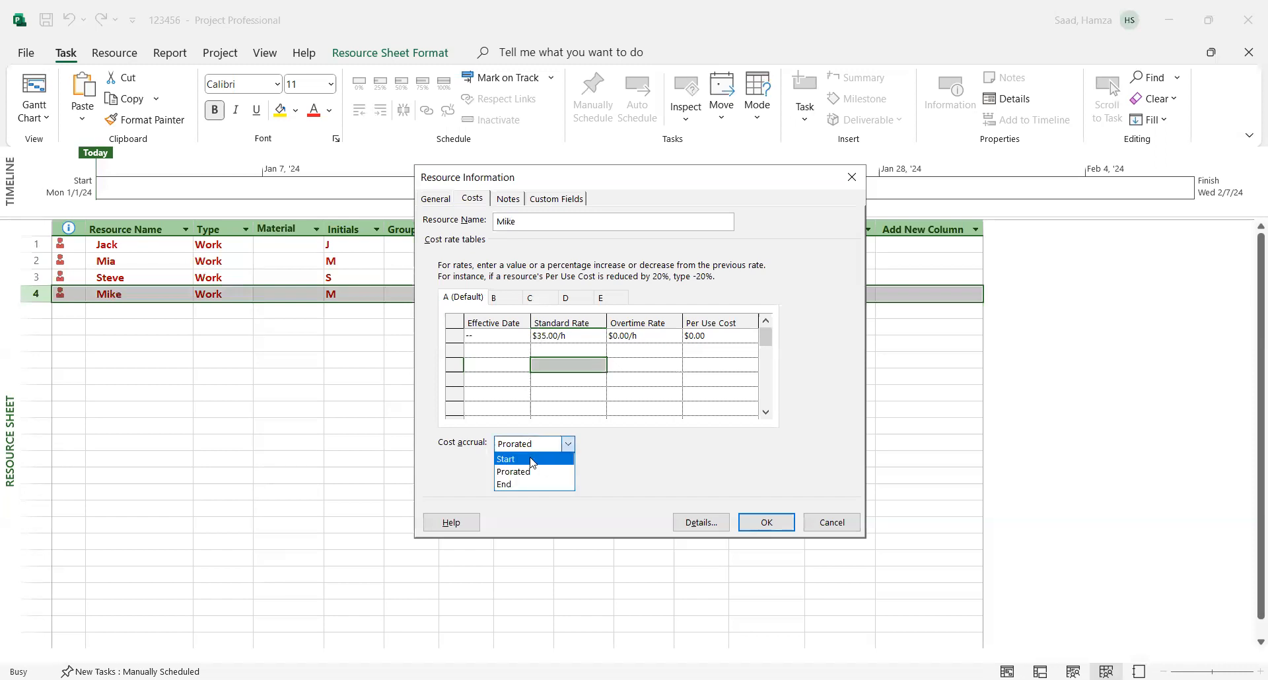
click(532, 460)
click(766, 528)
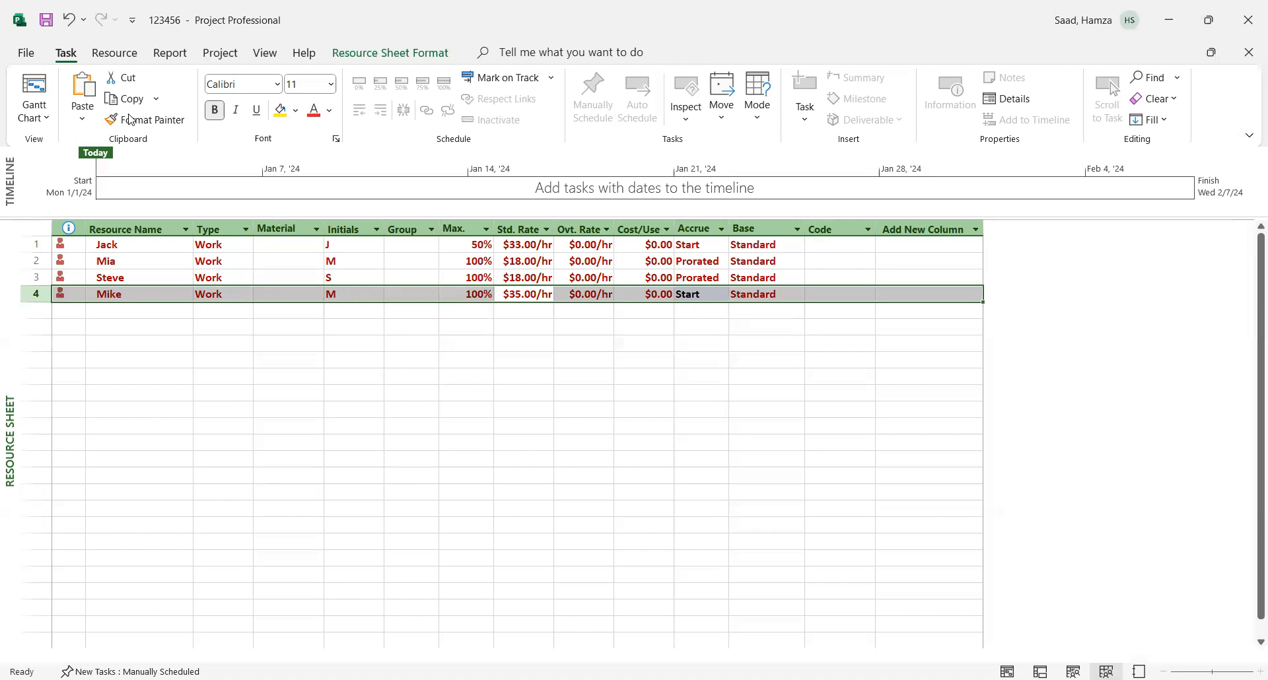
- Switch back to the Gantt Chart view and select the entire % Work Complete column
click(35, 86)
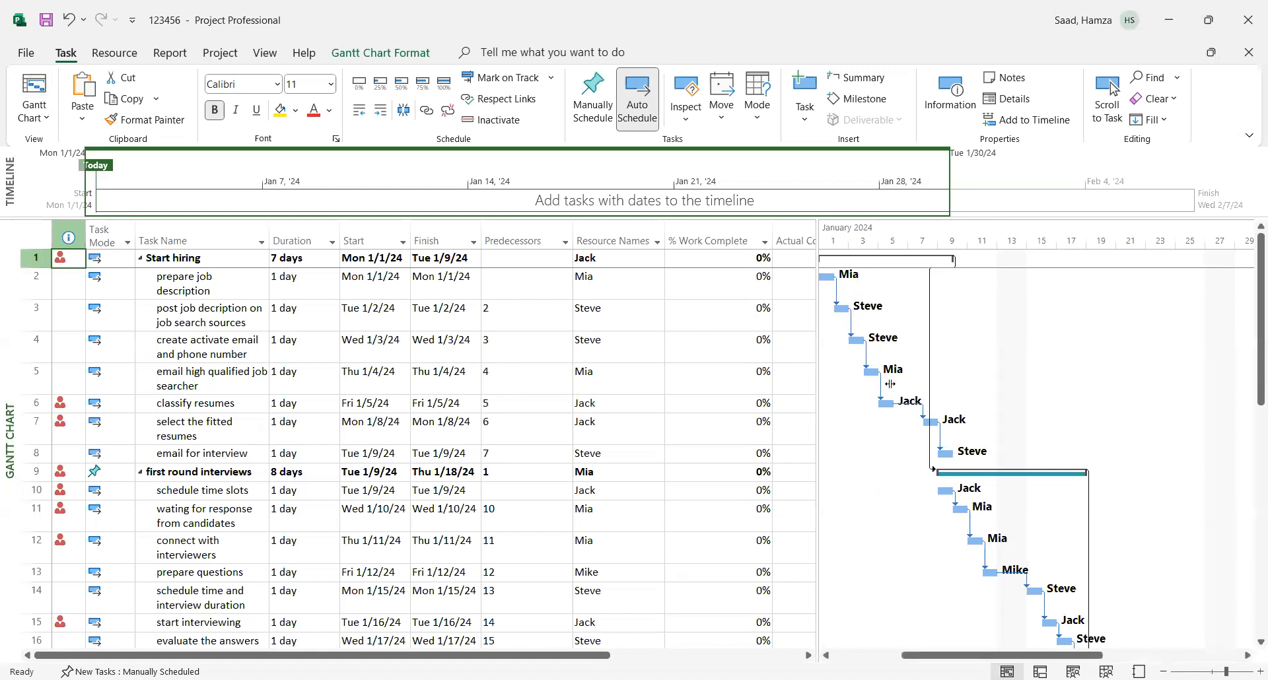
drag(891, 384, 818, 378)
drag(979, 659, 911, 659)
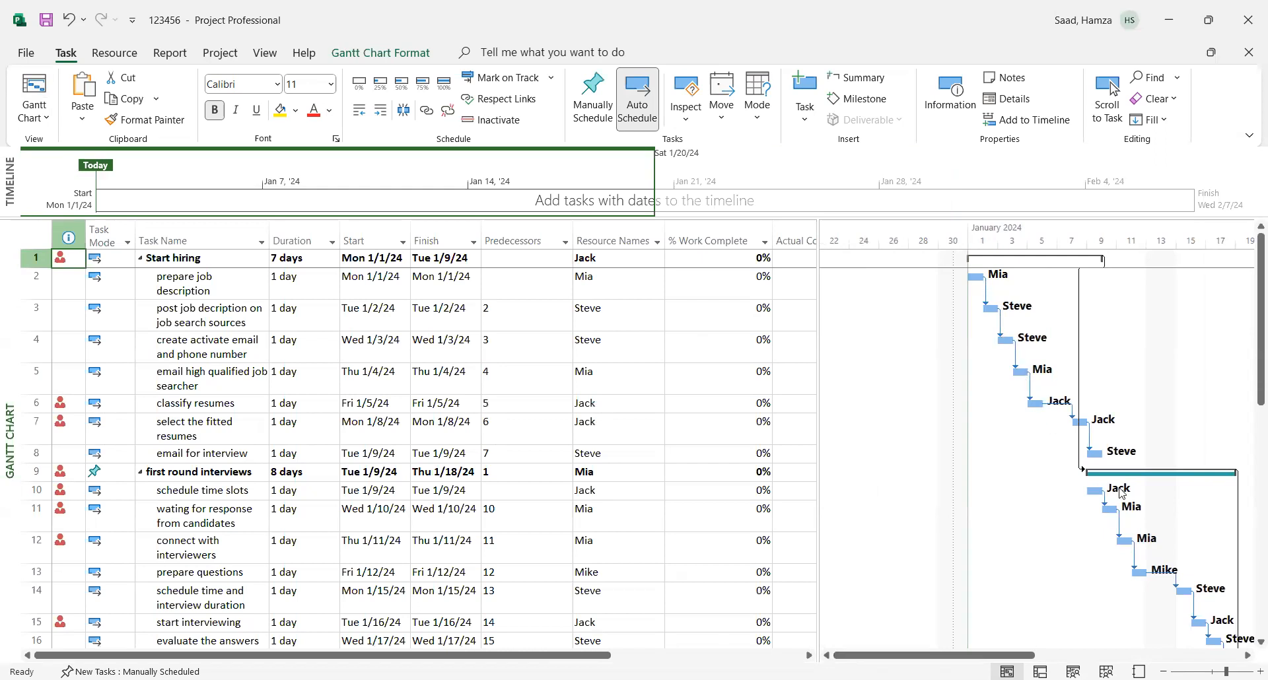
click(704, 240)
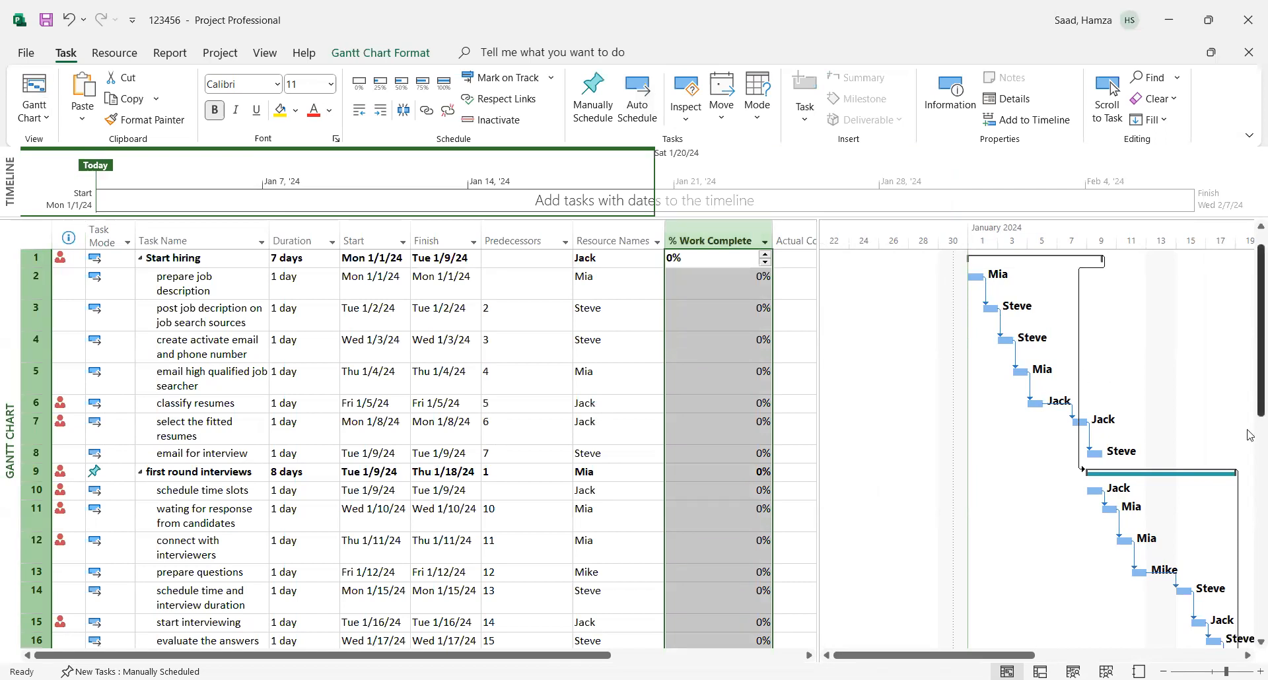
scroll(1250, 368, down, 6)
scroll(1250, 574, up, 7)
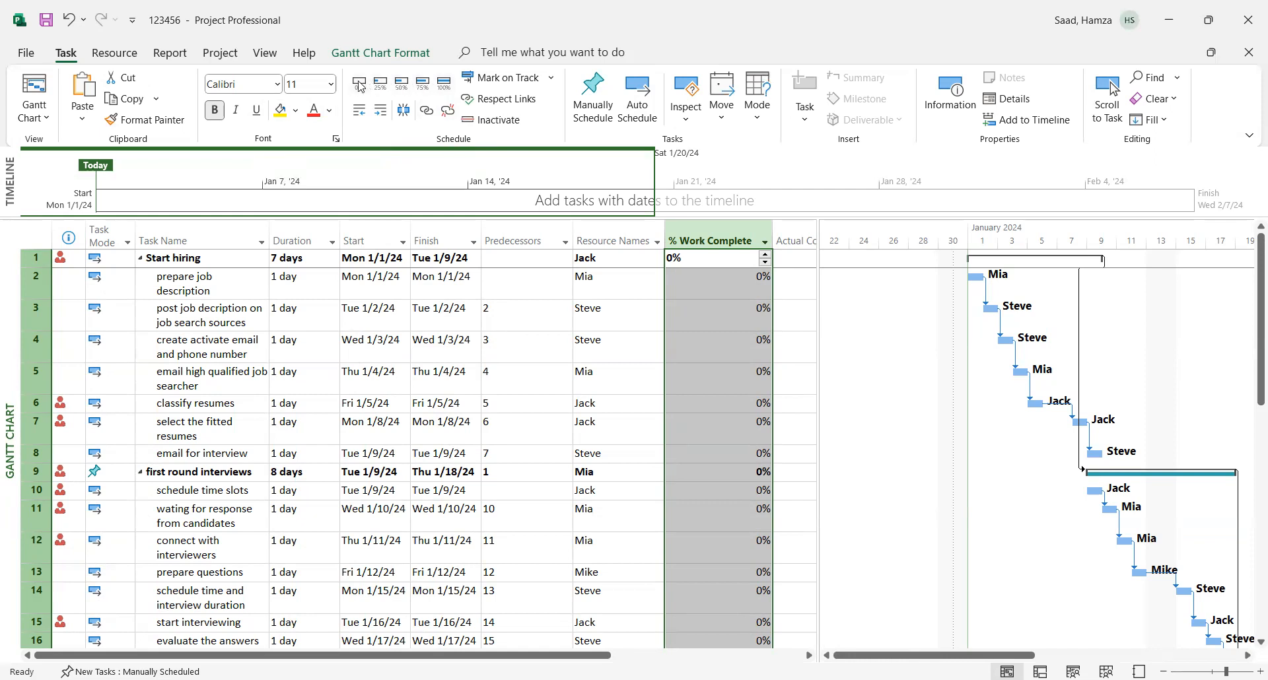
- Try marking all tasks as 25% complete, check the effect on the Actual Cost column, and undo the progress change
click(381, 83)
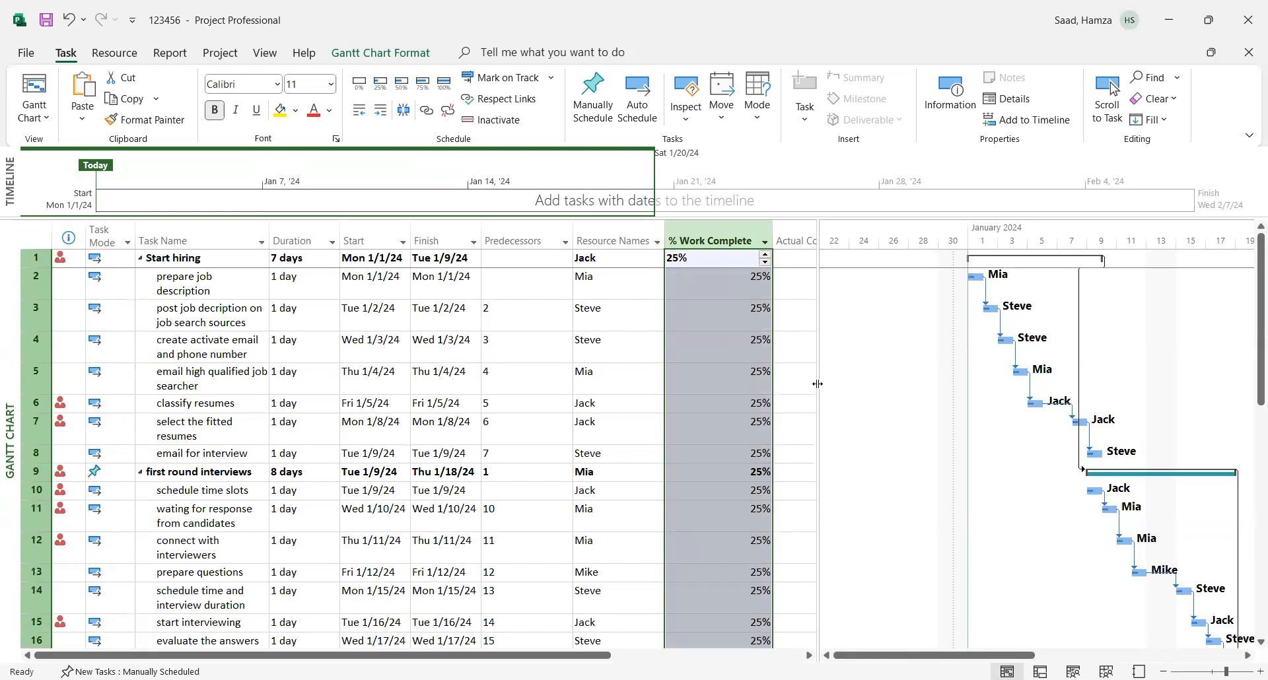
drag(817, 384, 945, 386)
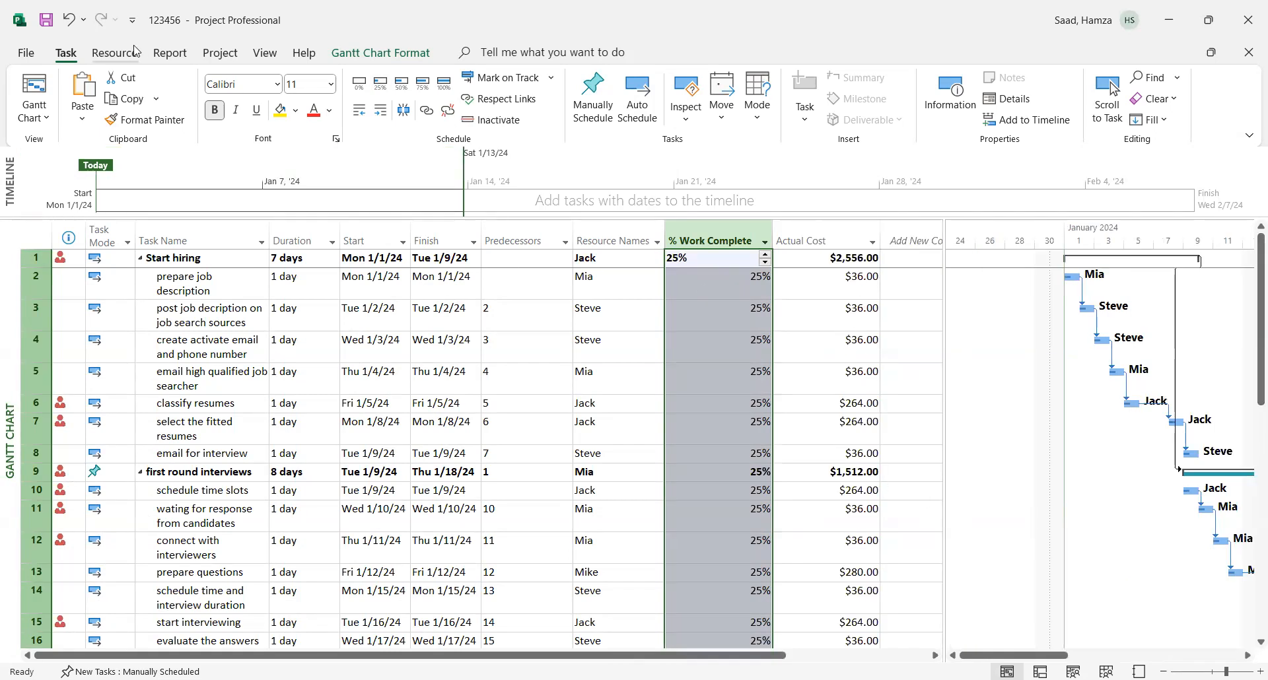
click(68, 22)
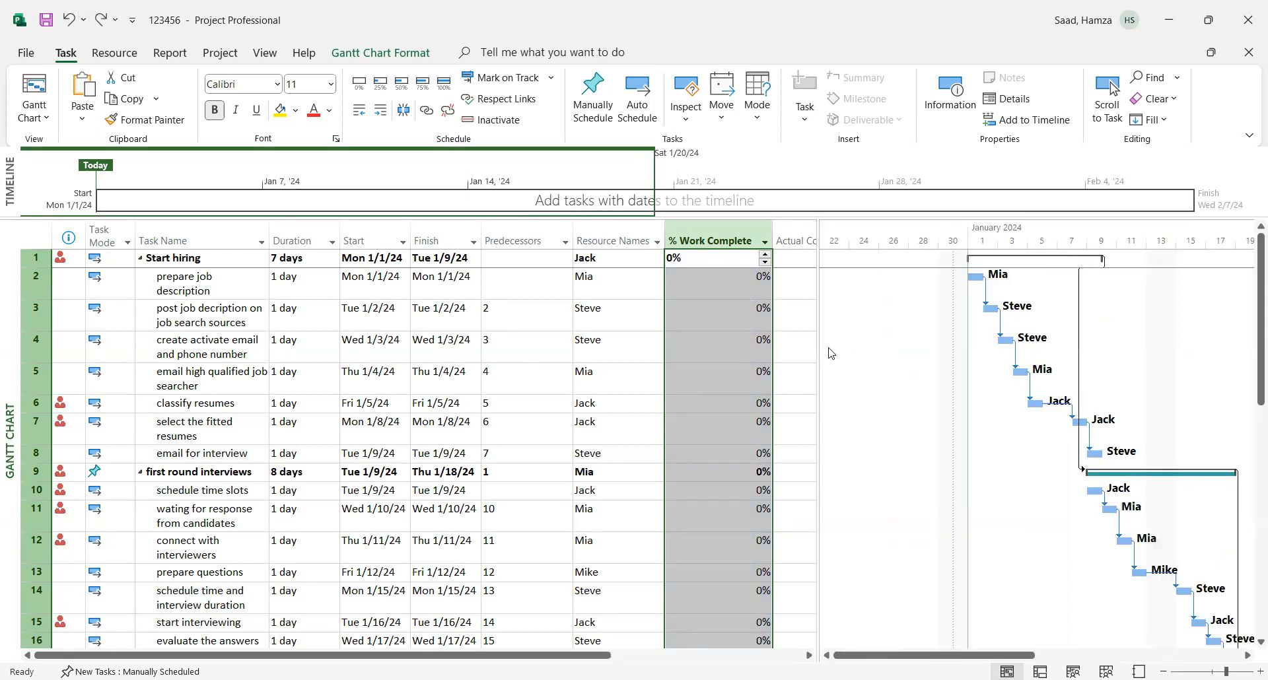
- Widen the task table to include the full Actual Cost column and mark all selected tasks as 25% complete
drag(819, 354, 885, 355)
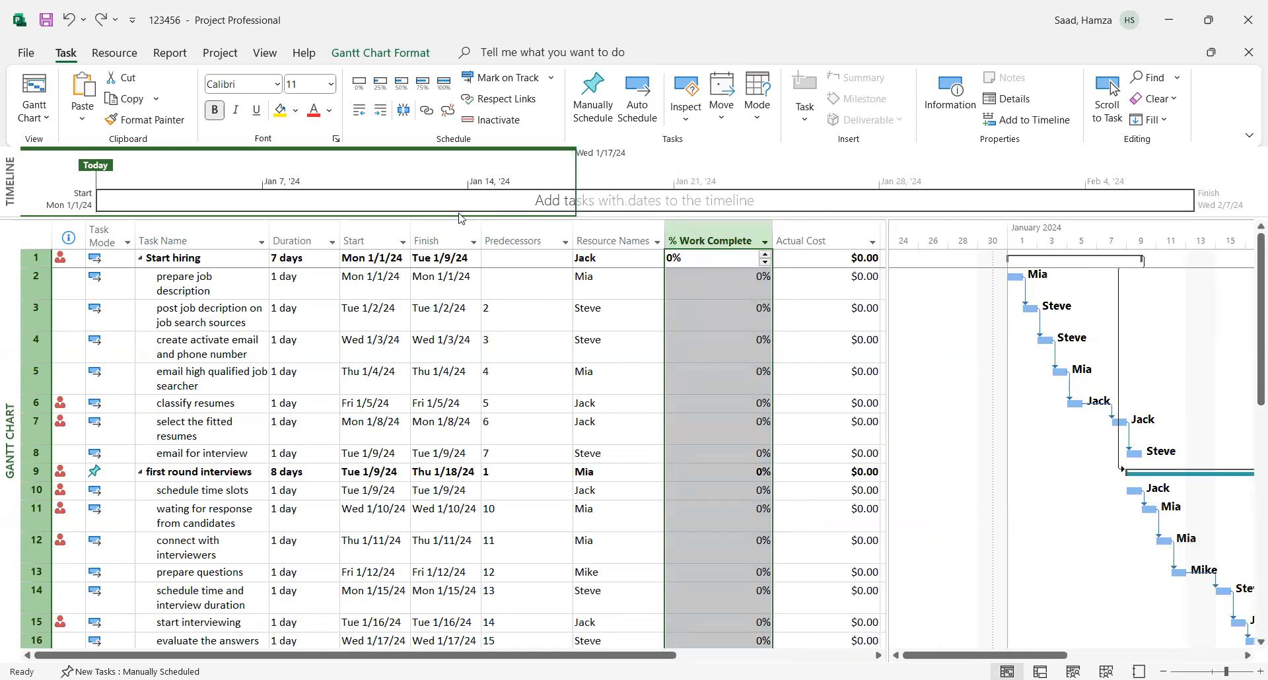
click(381, 82)
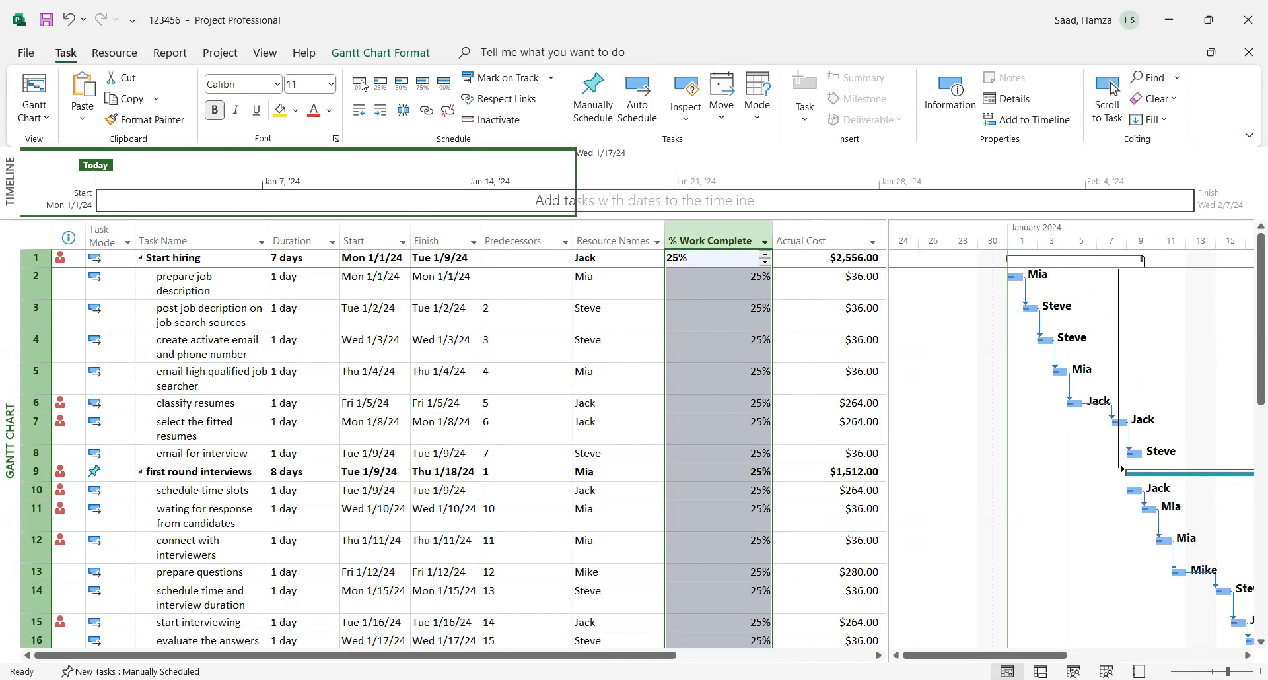
- Mark all selected tasks as 50% complete and zoom the Gantt timescale in to 12-hour divisions around January 8
click(402, 84)
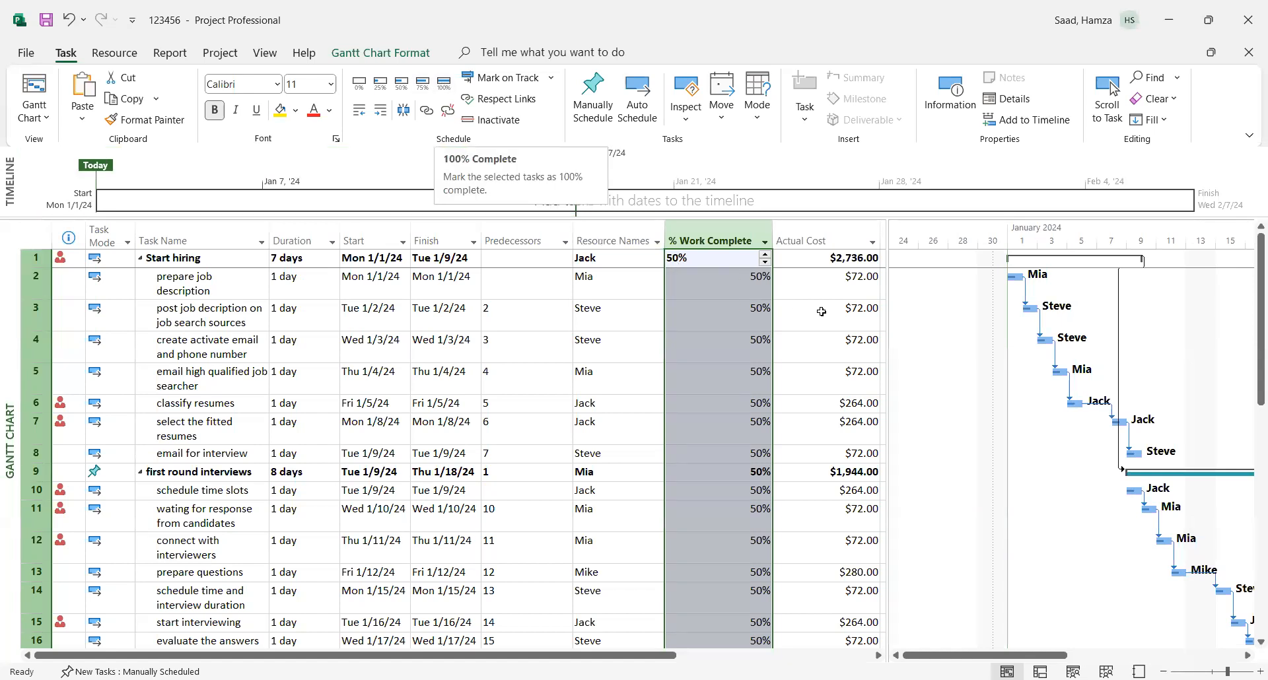
drag(956, 657, 997, 657)
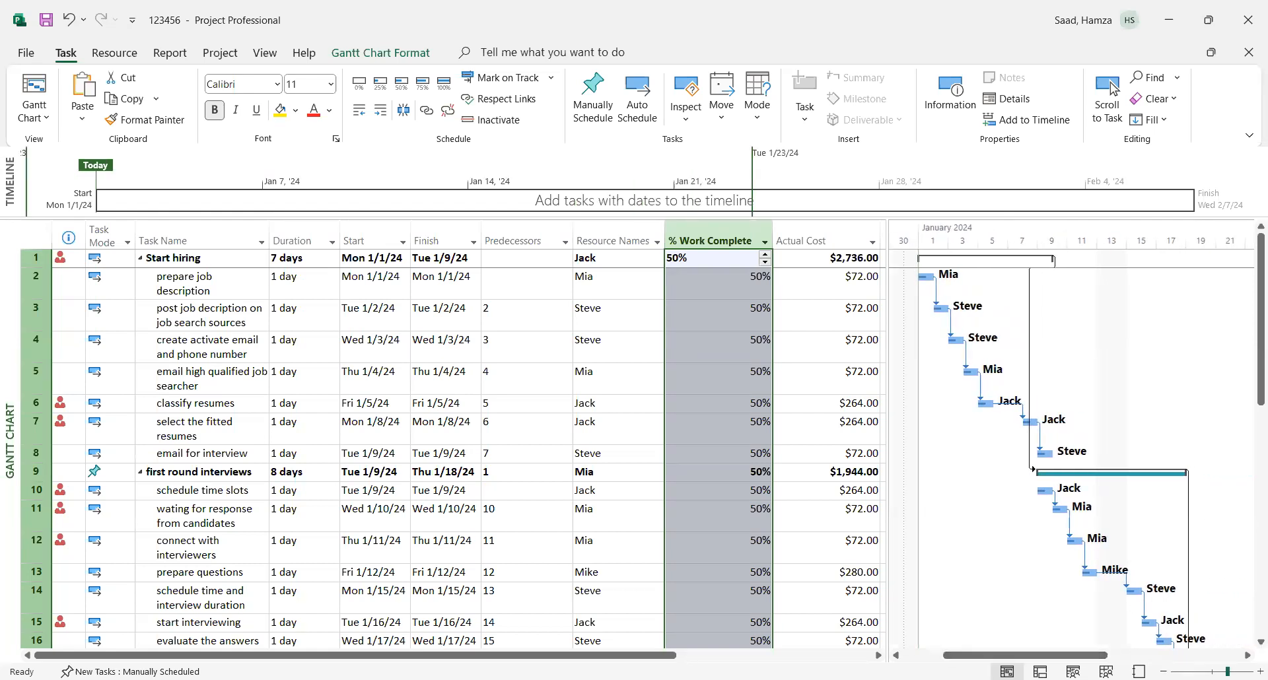
click(1260, 672)
click(1260, 672)
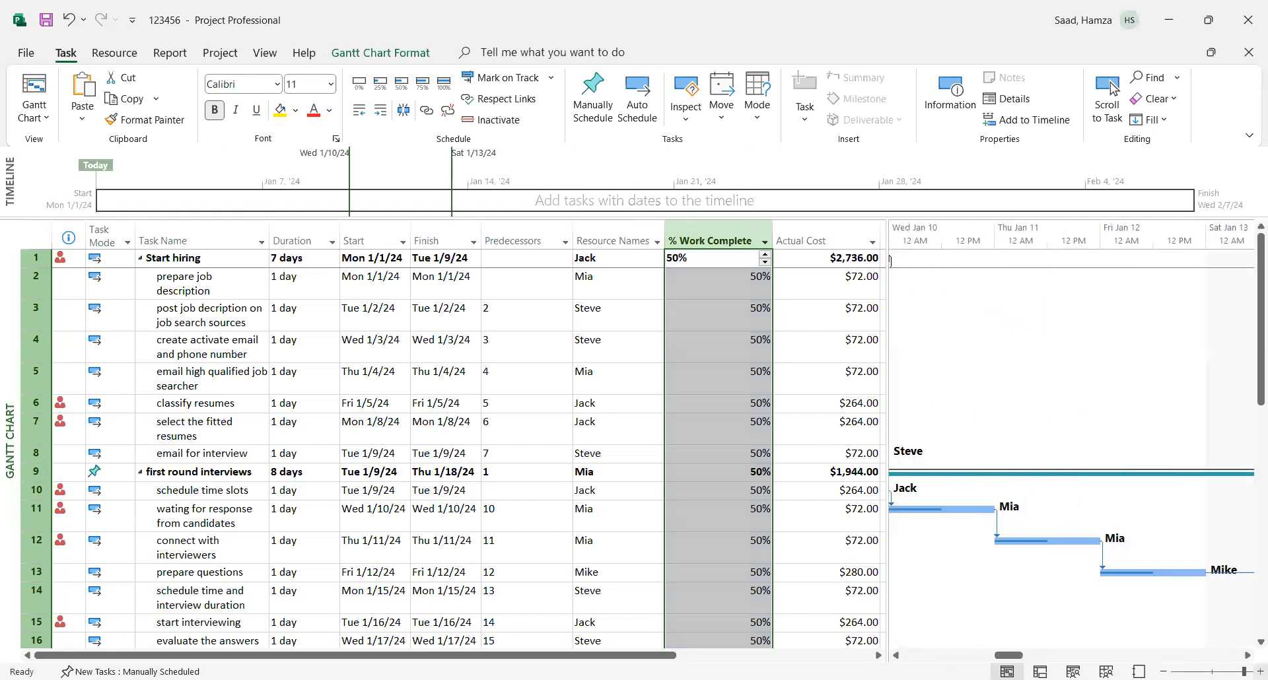
drag(1009, 658, 977, 658)
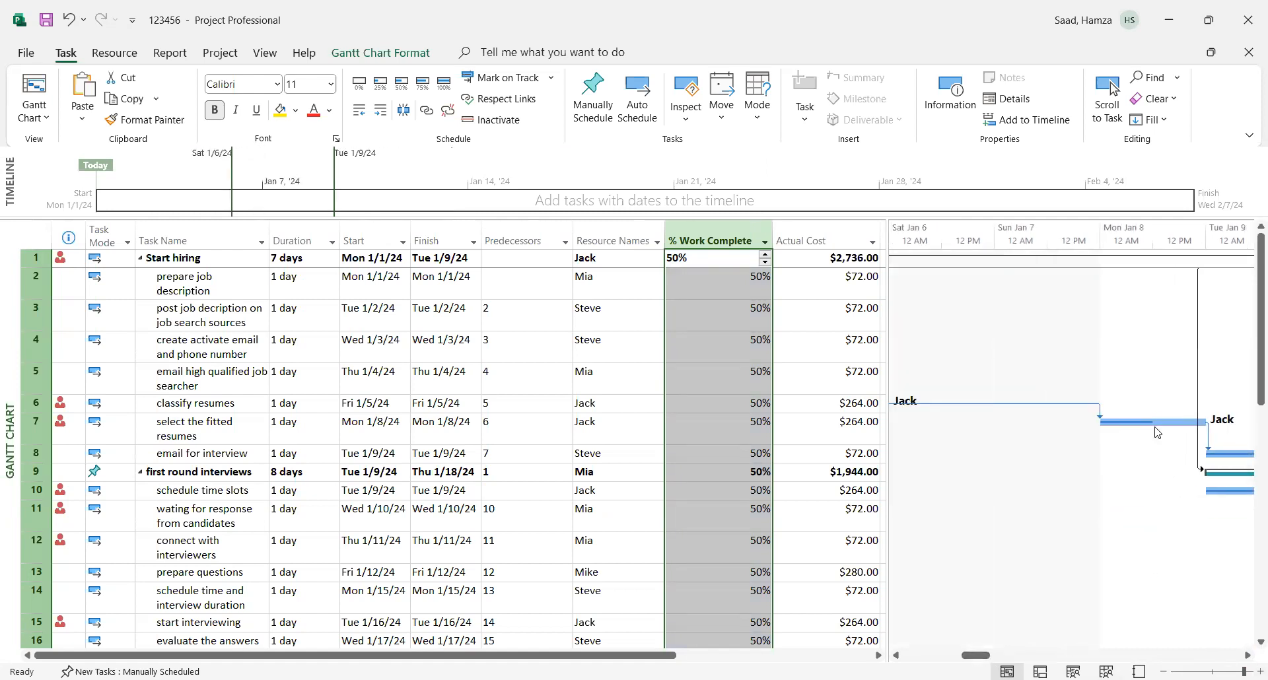
- Extend the progress on the "select the fitted resumes" Gantt bar to 100% and check the task's Actual Cost
drag(1147, 422, 1191, 421)
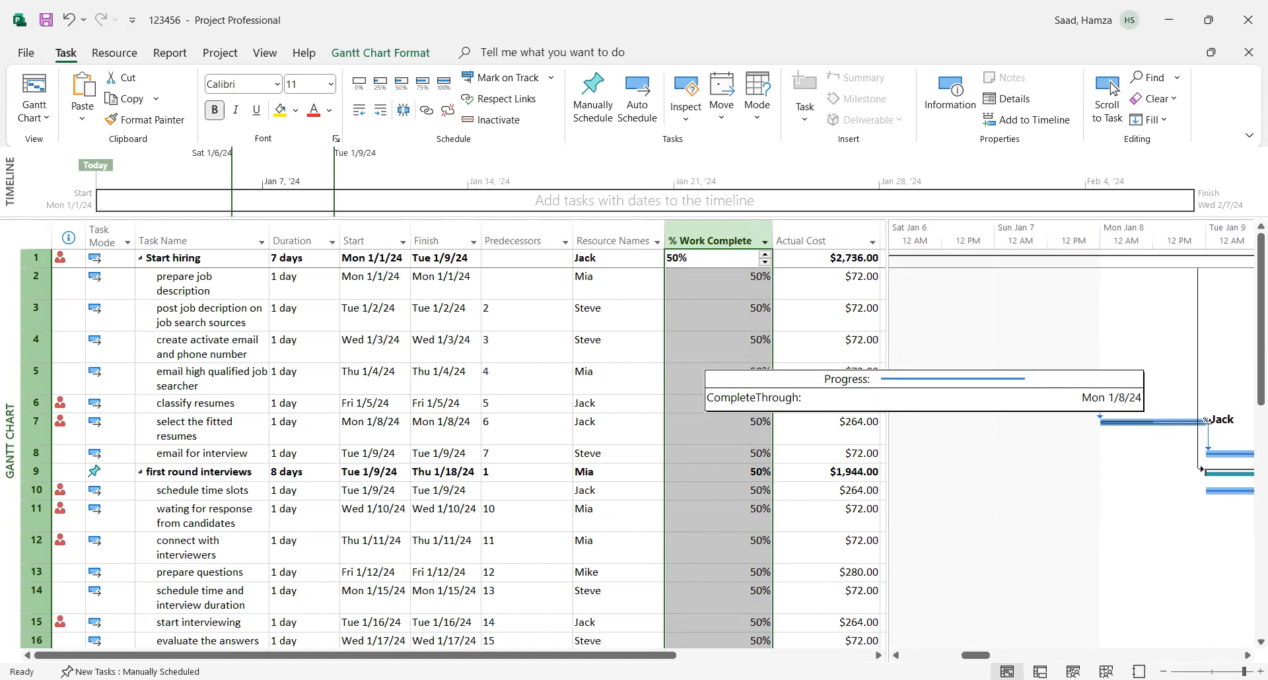
drag(1196, 422, 1165, 421)
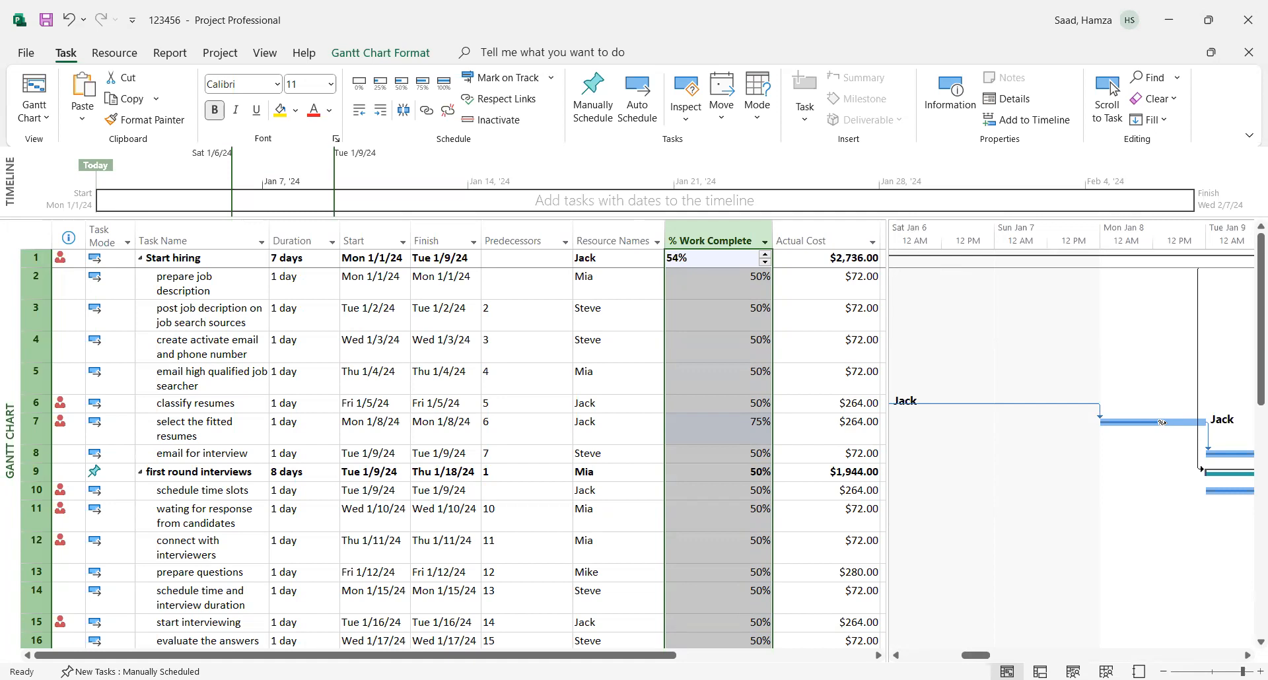
drag(1163, 423, 1207, 420)
click(835, 432)
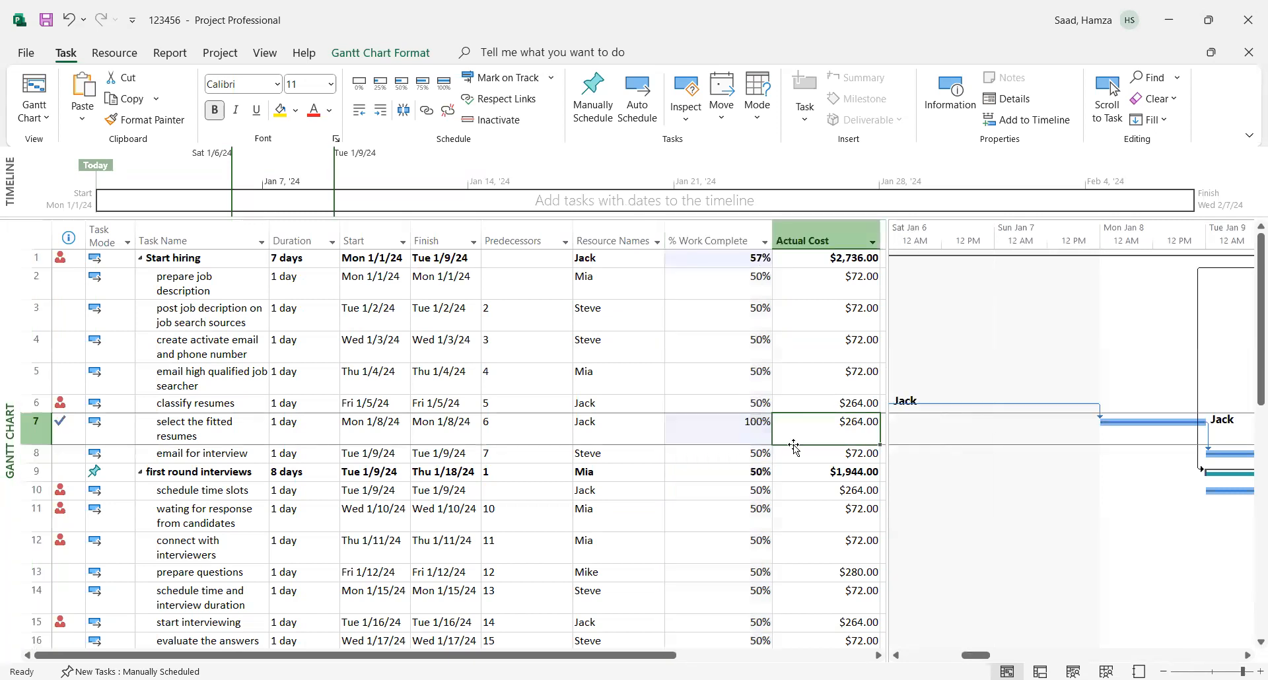
click(769, 468)
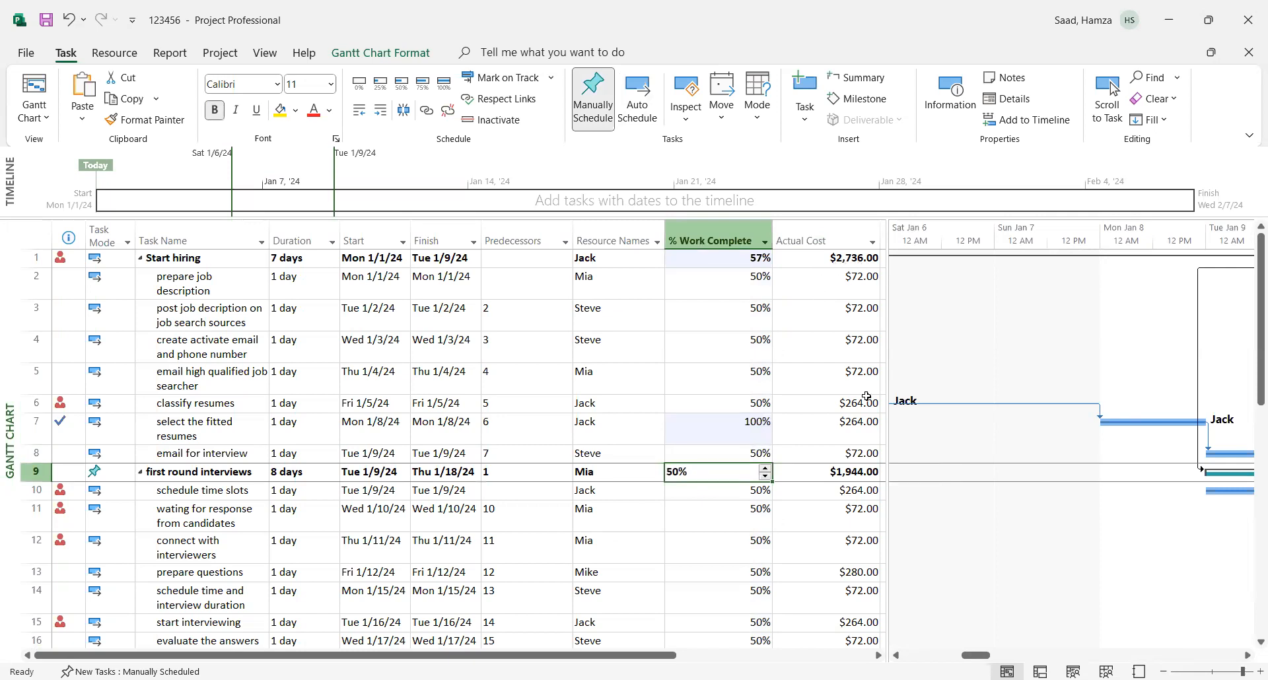
click(859, 437)
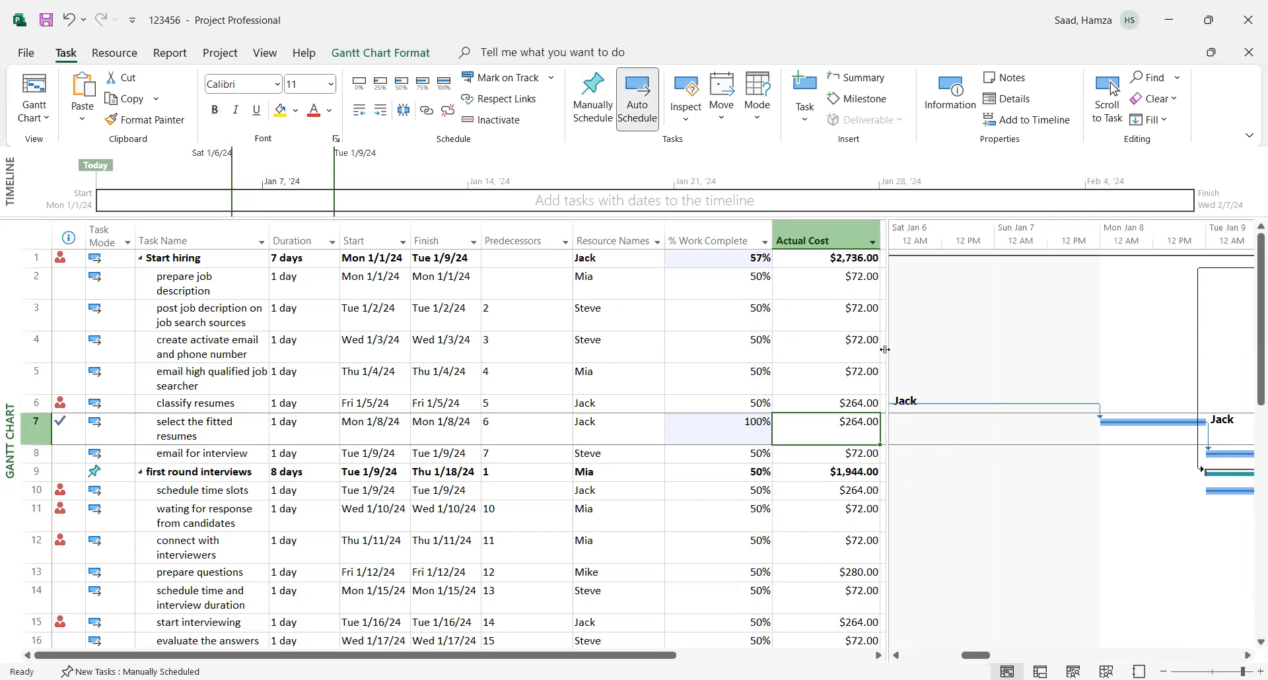
- Mark every task in the % Work Complete column as 100% complete and widen the task table beyond Actual Cost
drag(885, 349, 896, 350)
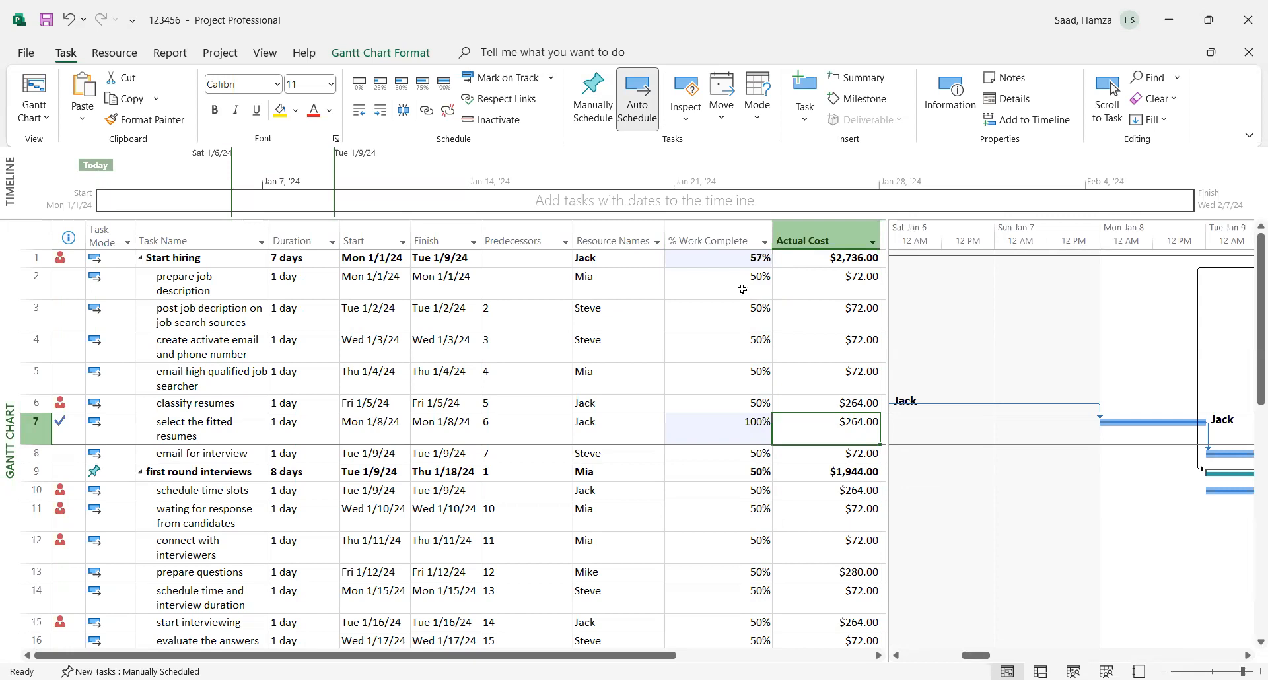
click(722, 241)
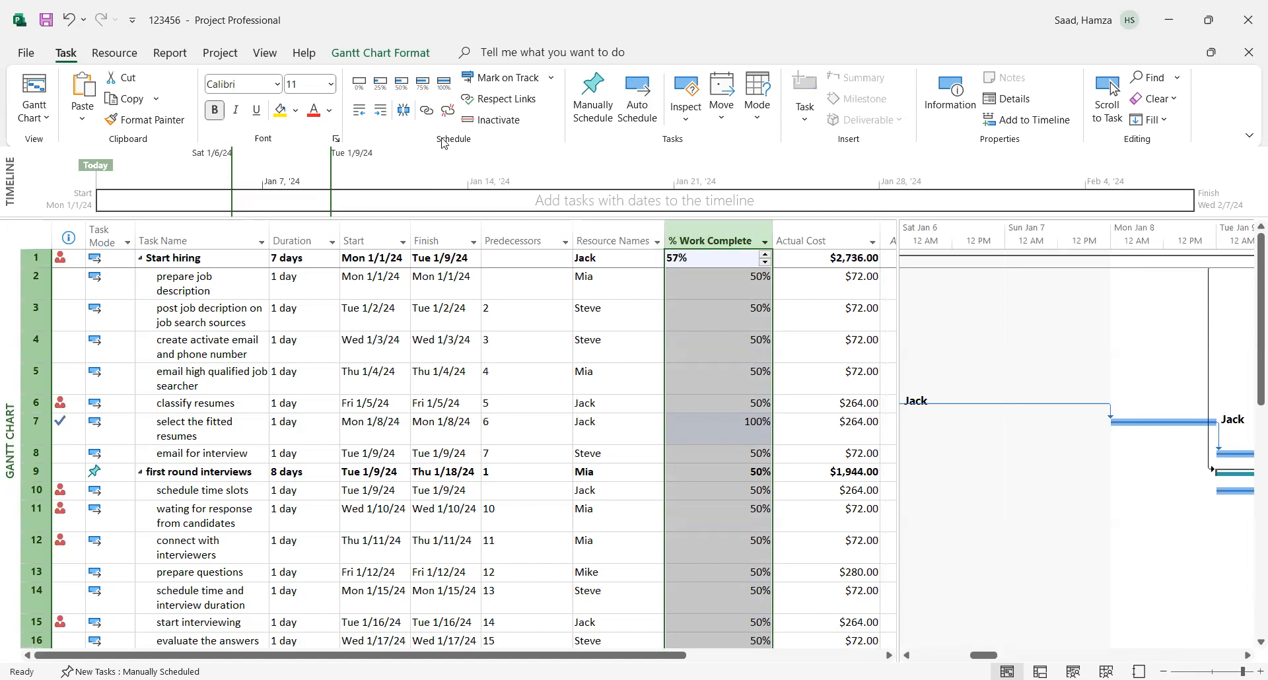
click(444, 82)
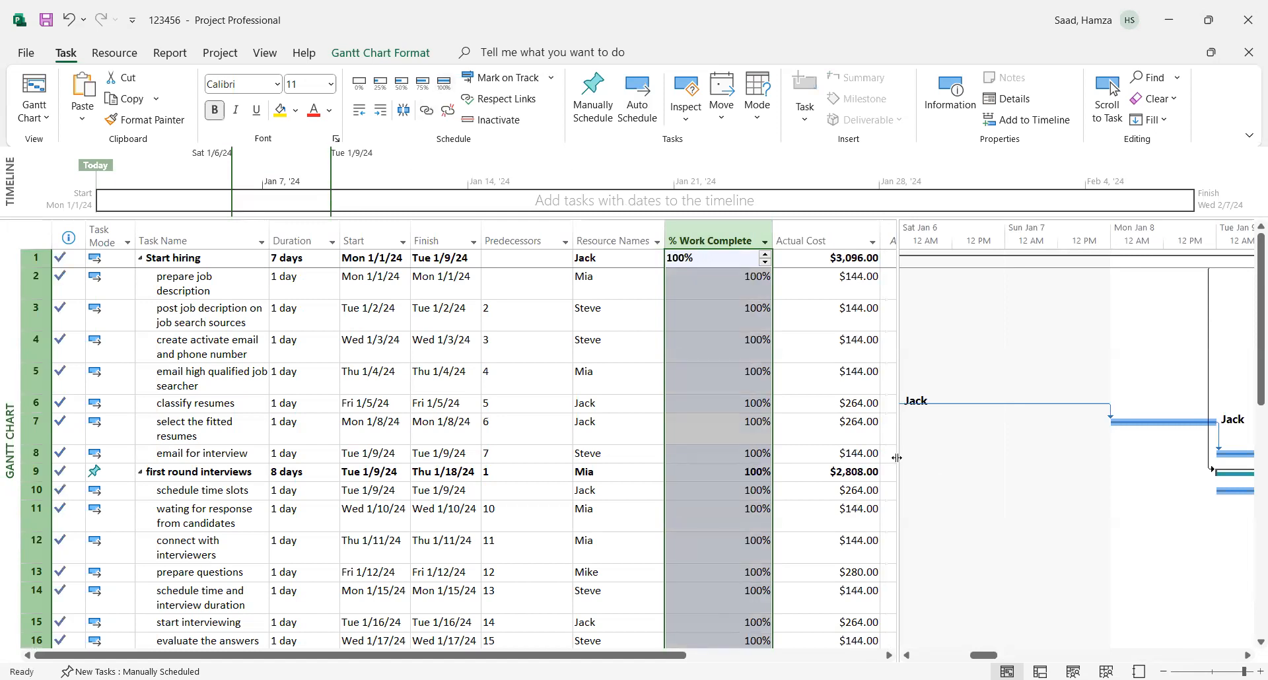
drag(897, 458, 930, 464)
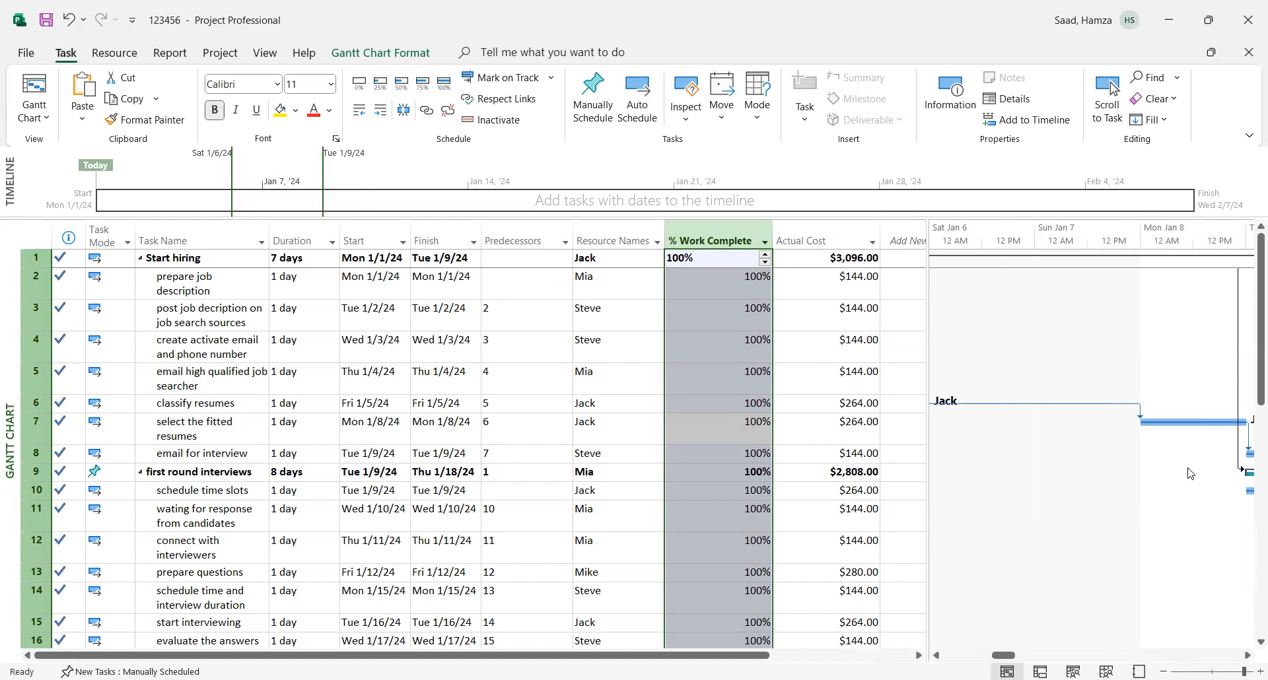
- Set the Actual Cost of the "prepare job description" task to $250.00
mouse_move(1250, 376)
mouse_down()
mouse_move(1250, 622)
mouse_move(1250, 357)
mouse_up()
click(858, 286)
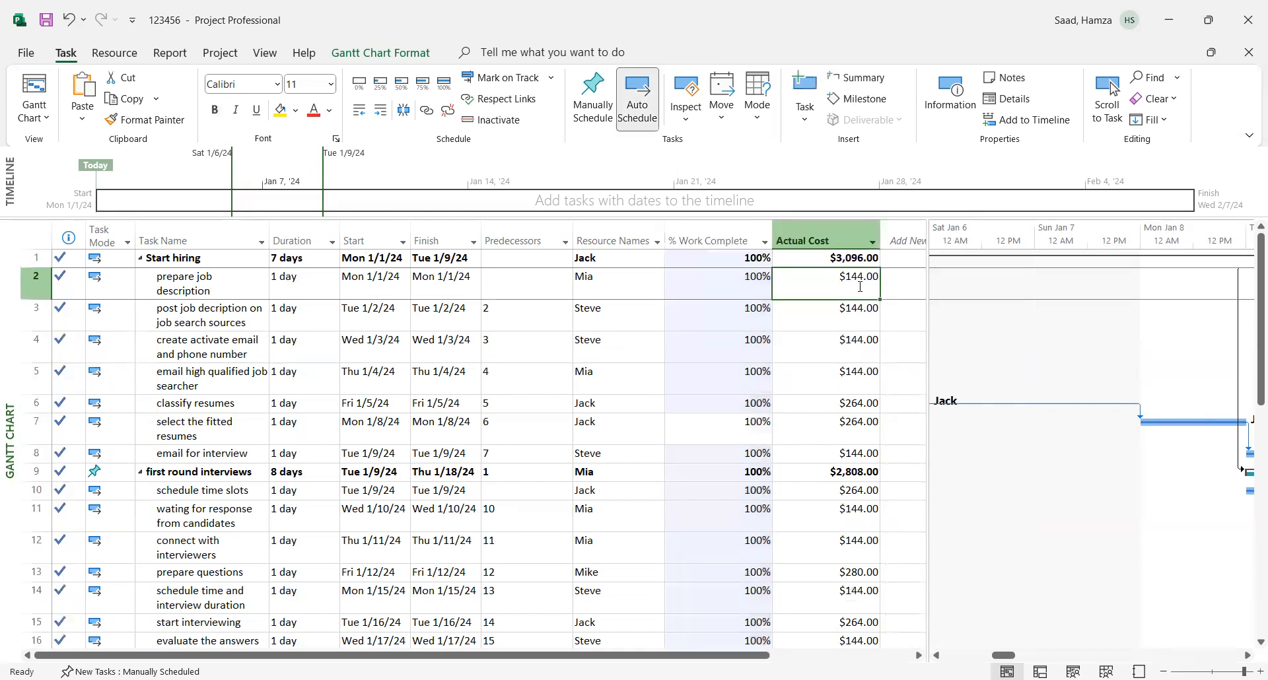
text(20)
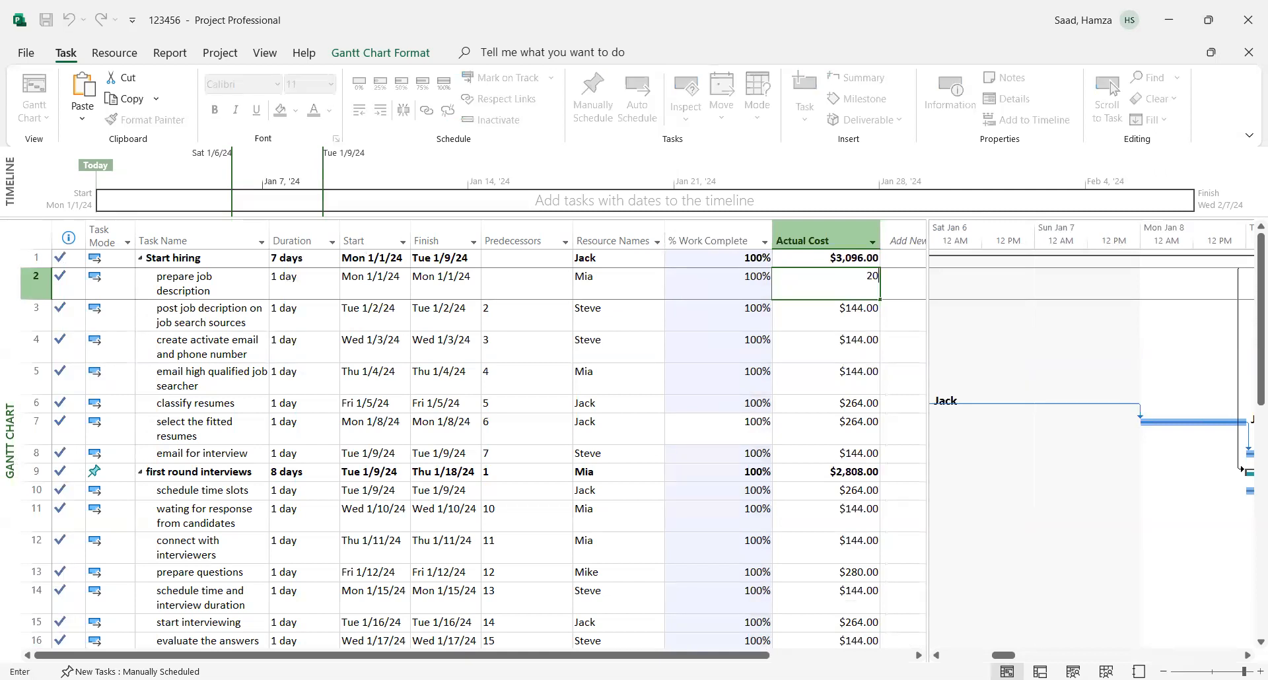
text(00)
click(826, 341)
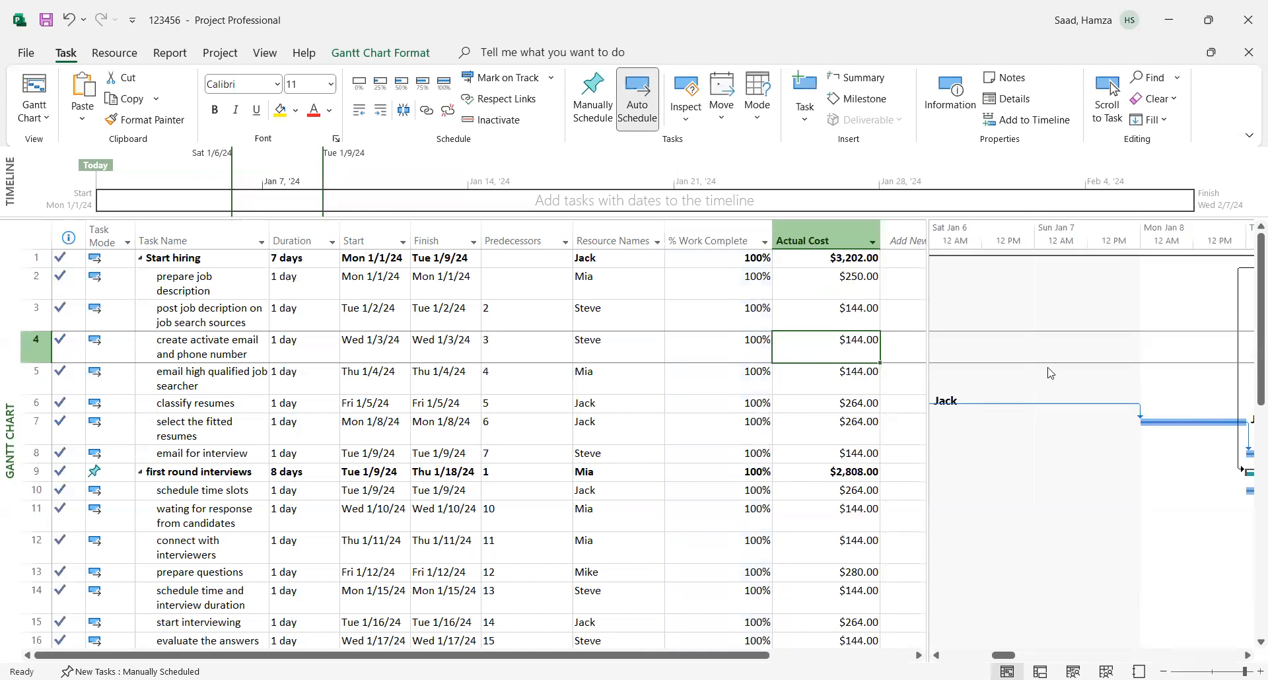
- Widen the task table and add an Actual Duration column after Actual Cost
drag(1250, 373, 1250, 340)
drag(930, 373, 1002, 381)
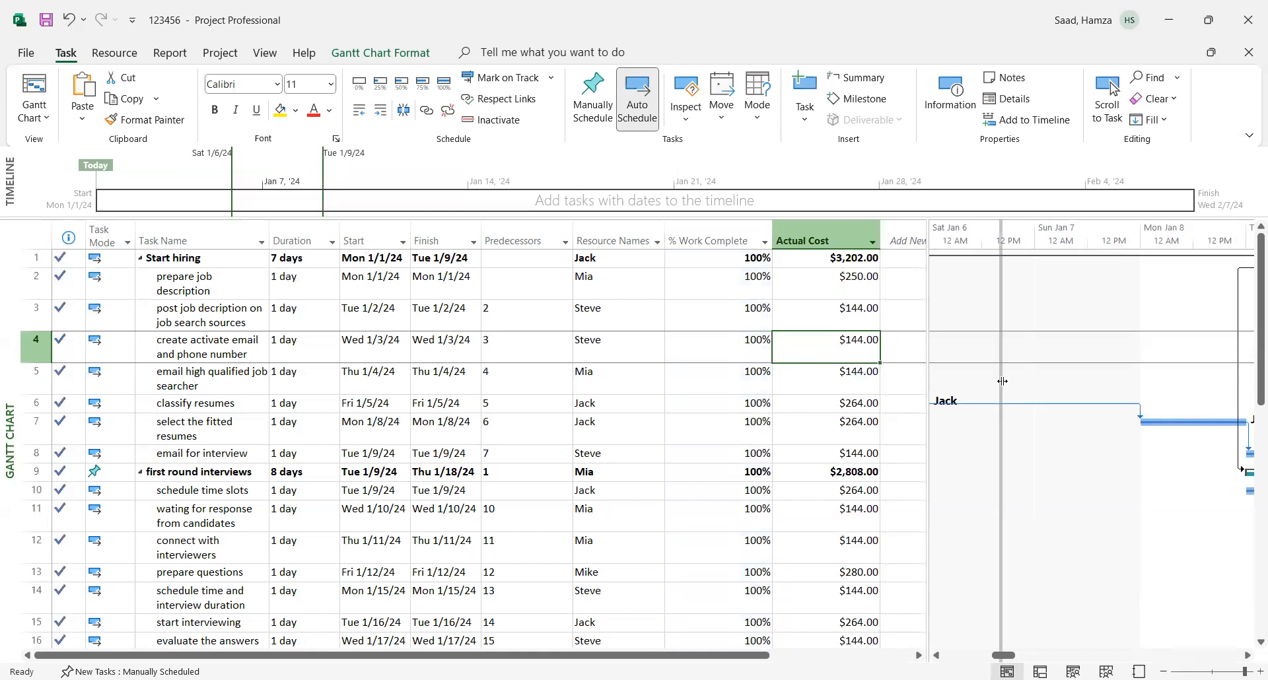
drag(1002, 381, 1003, 381)
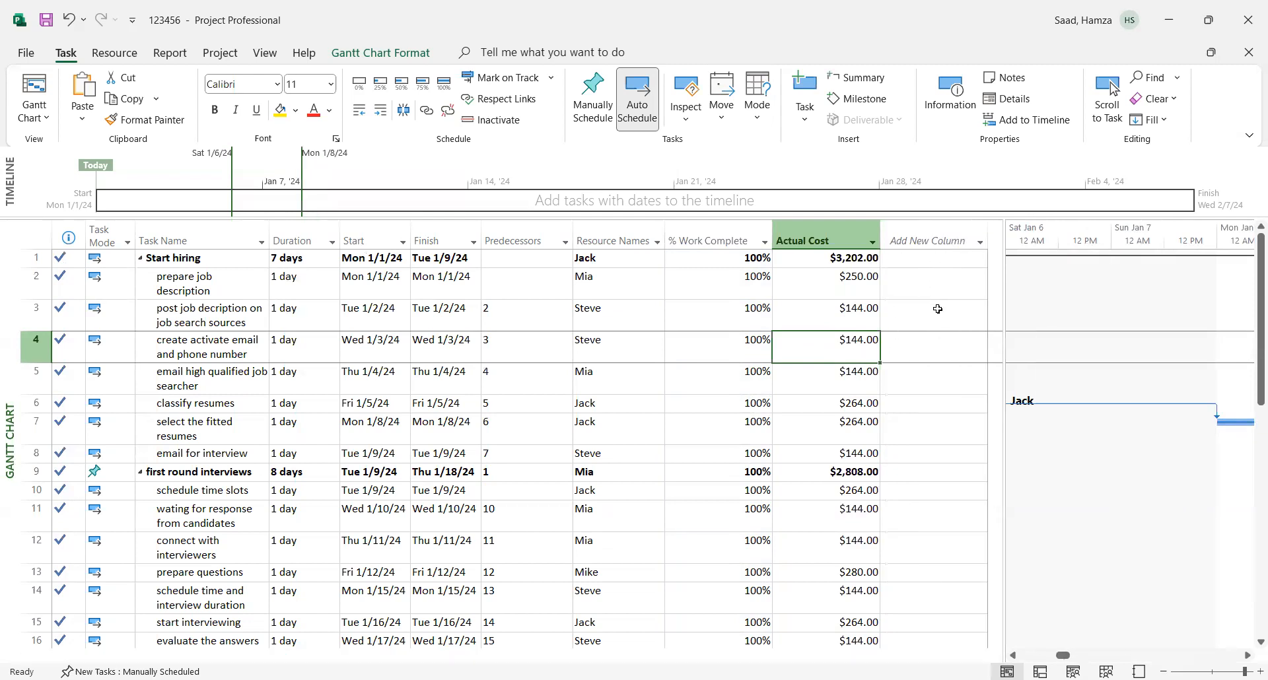
click(935, 242)
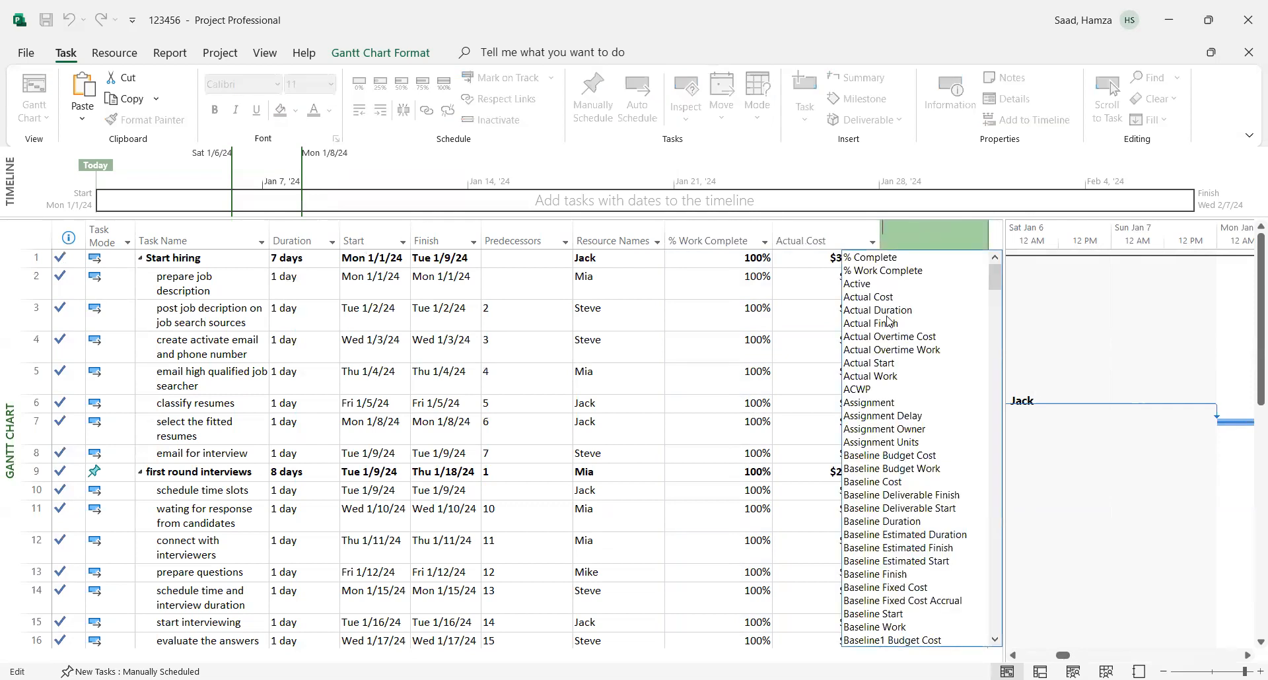
click(864, 311)
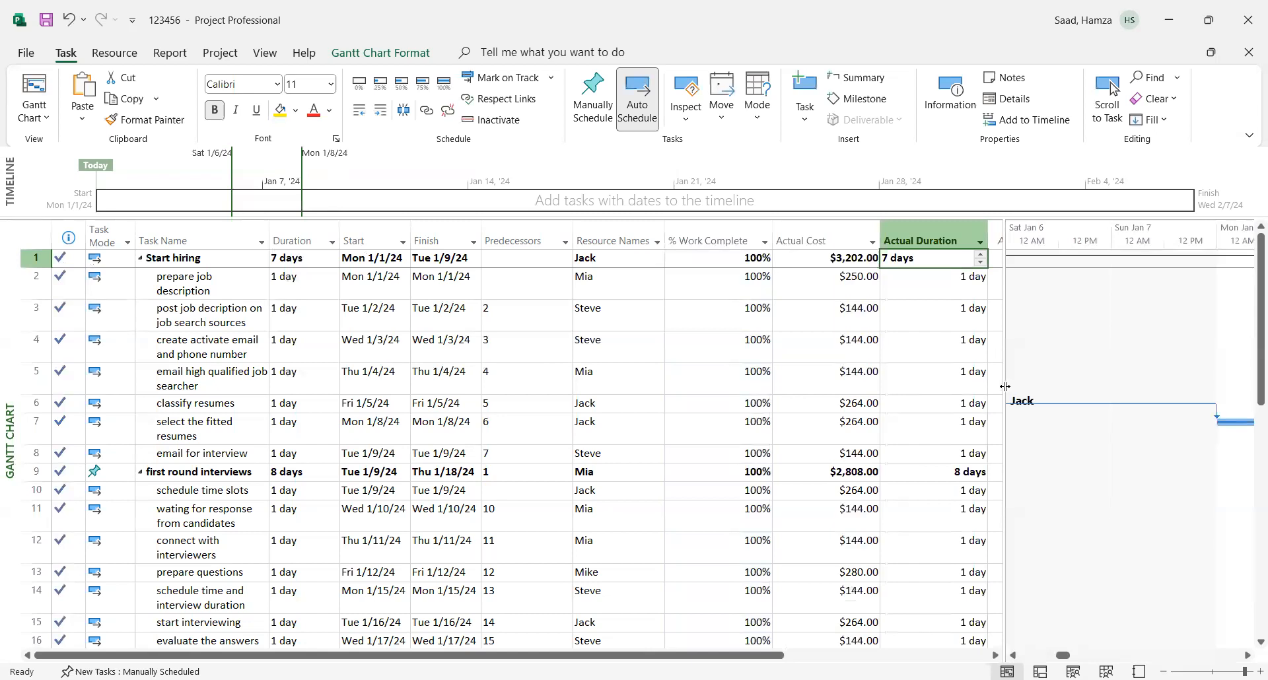
drag(1005, 387, 1068, 393)
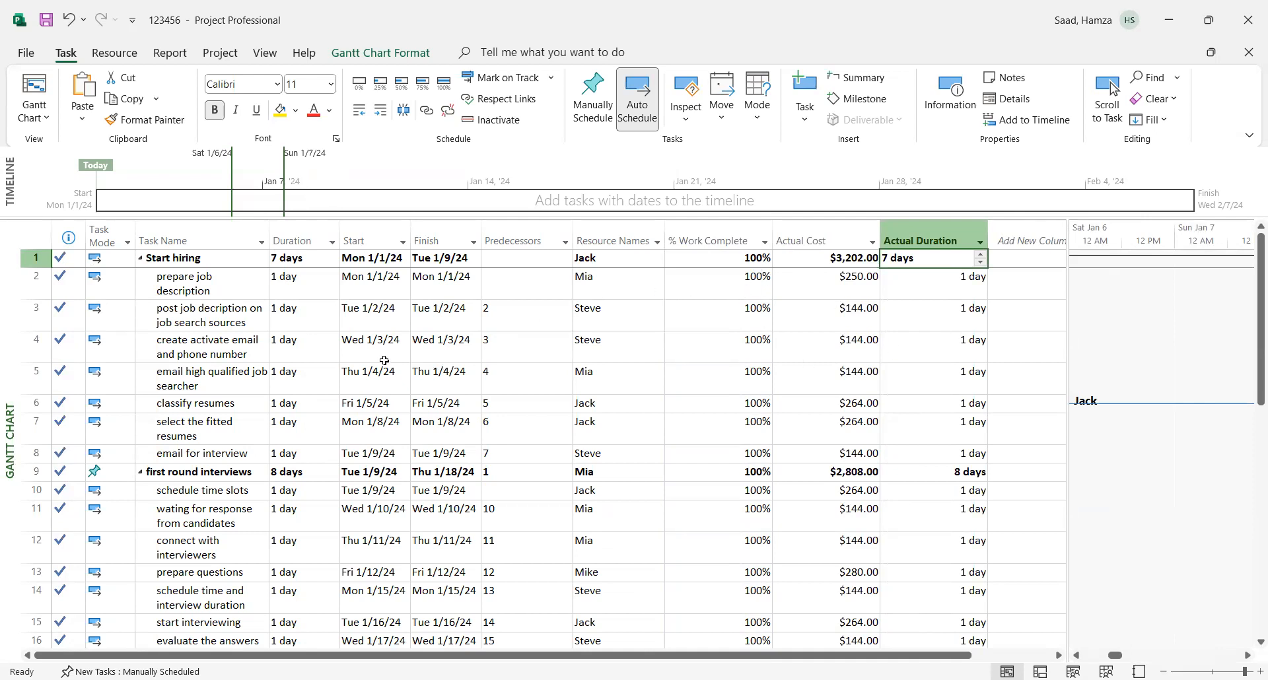
- Try reducing the duration of "prepare job description" to 0 days and look at its start date calendar
click(327, 288)
click(330, 291)
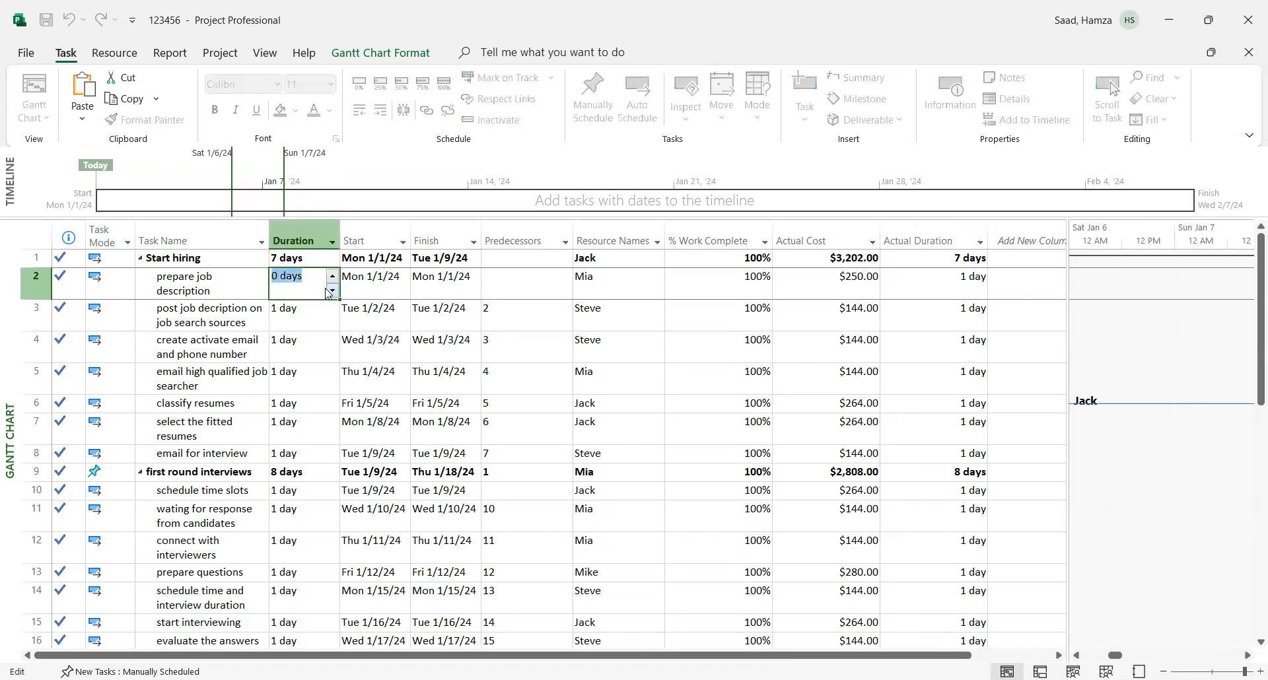
click(397, 285)
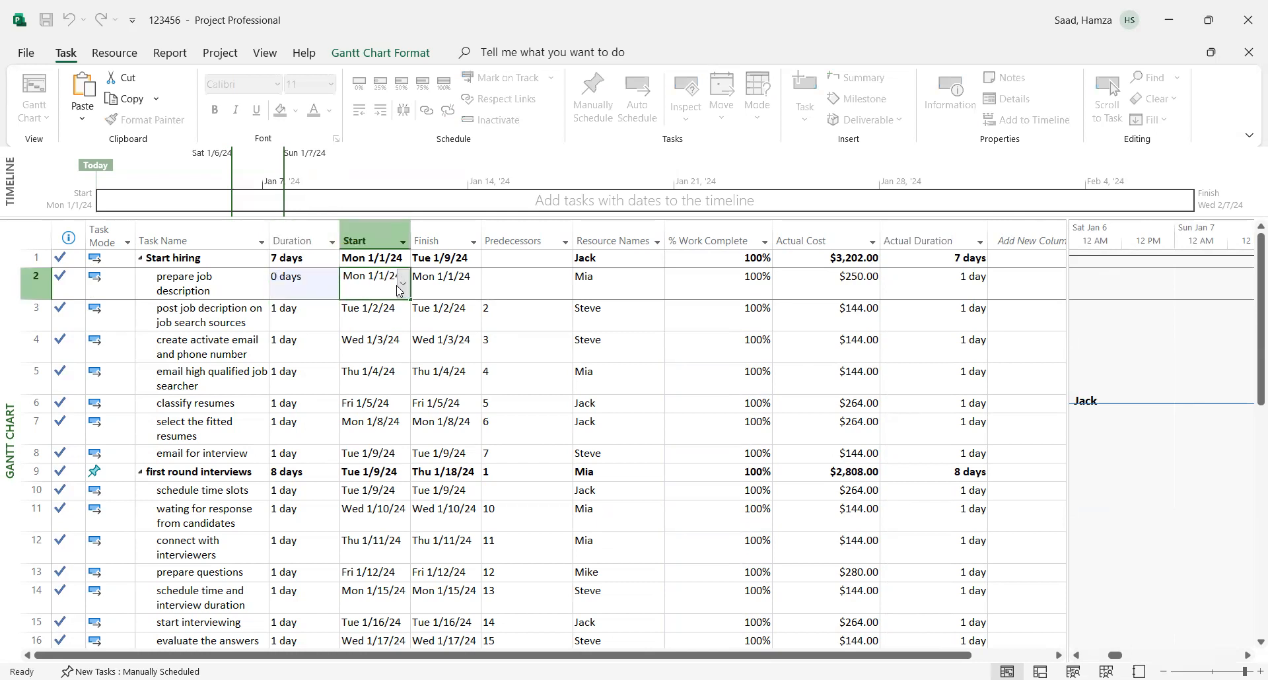
click(402, 284)
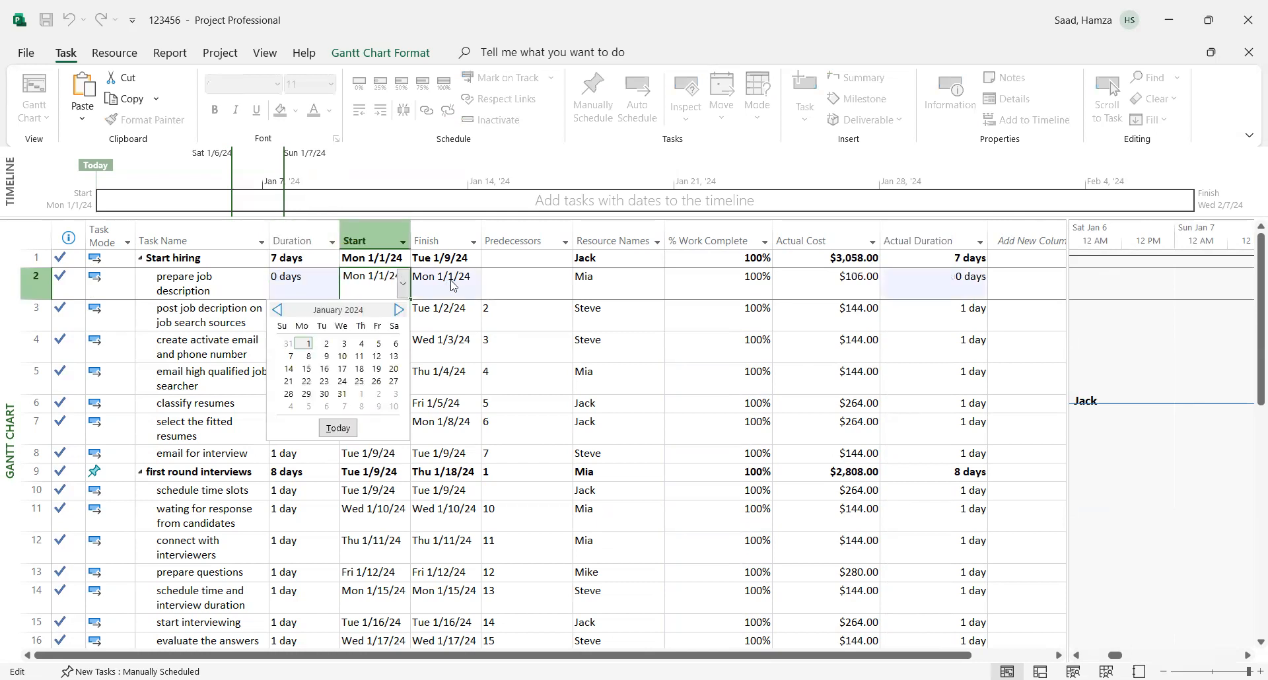
click(453, 280)
- Flag the duration of "prepare job description" as Estimated in its general task information
double_click(513, 289)
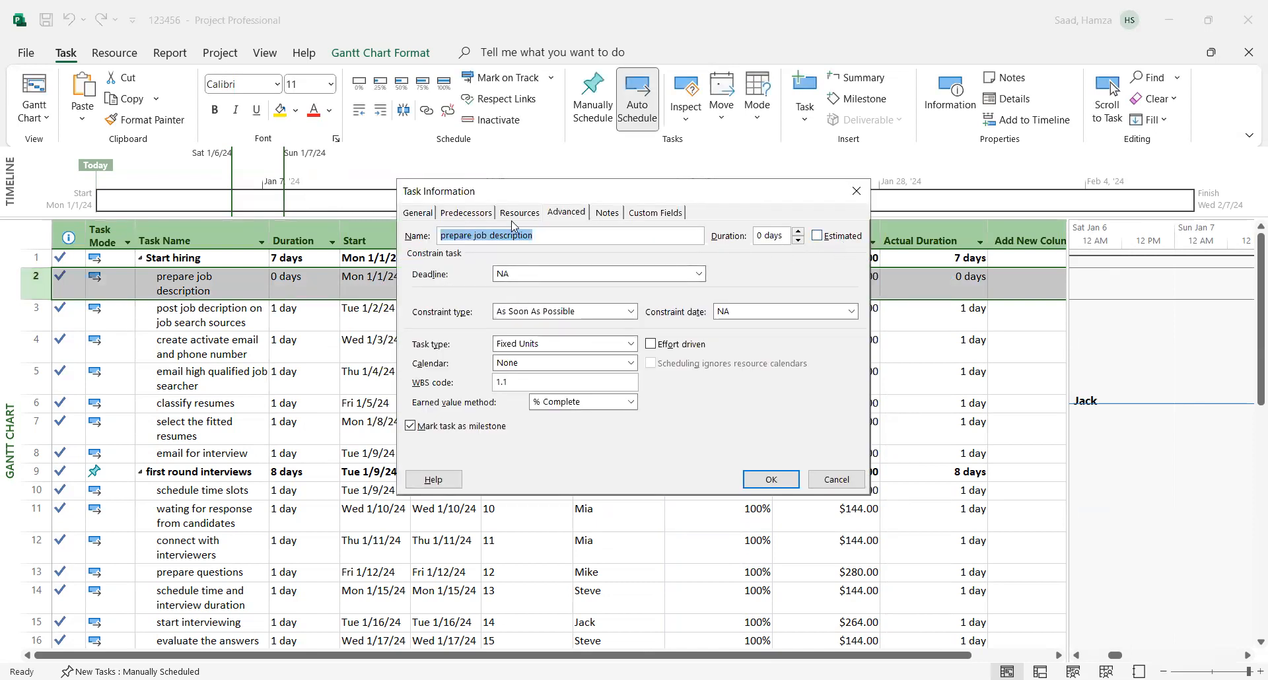
click(422, 216)
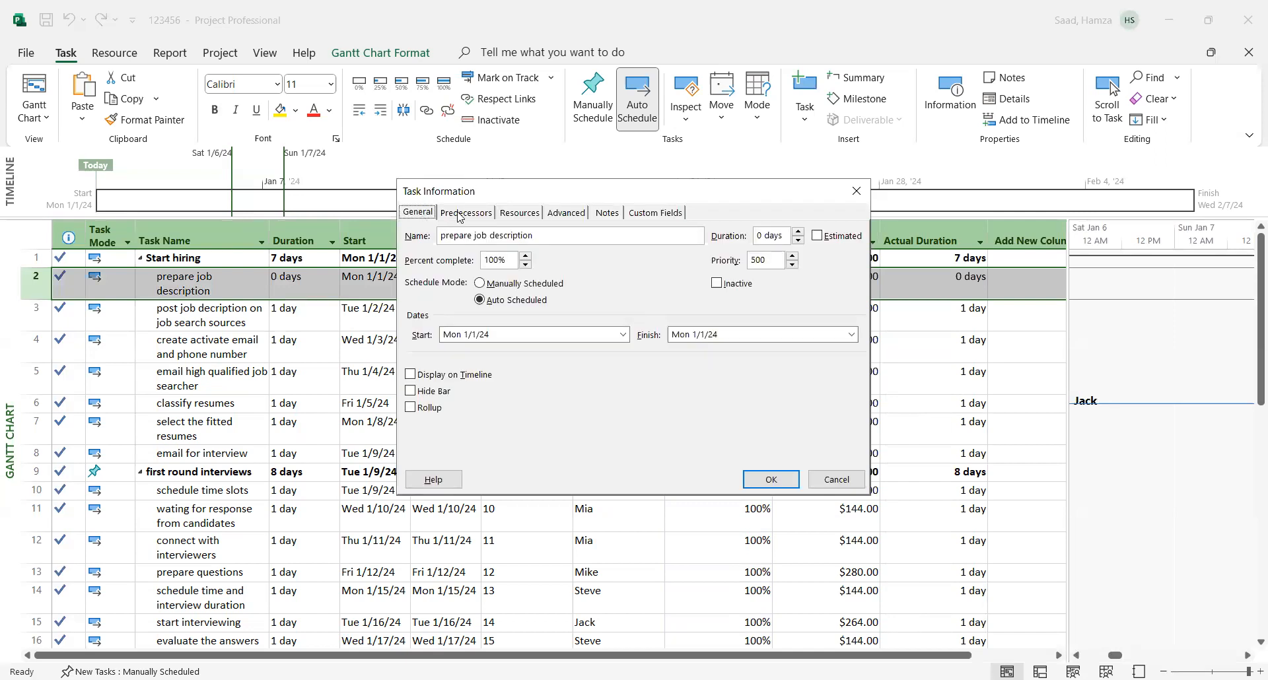
click(817, 237)
click(772, 483)
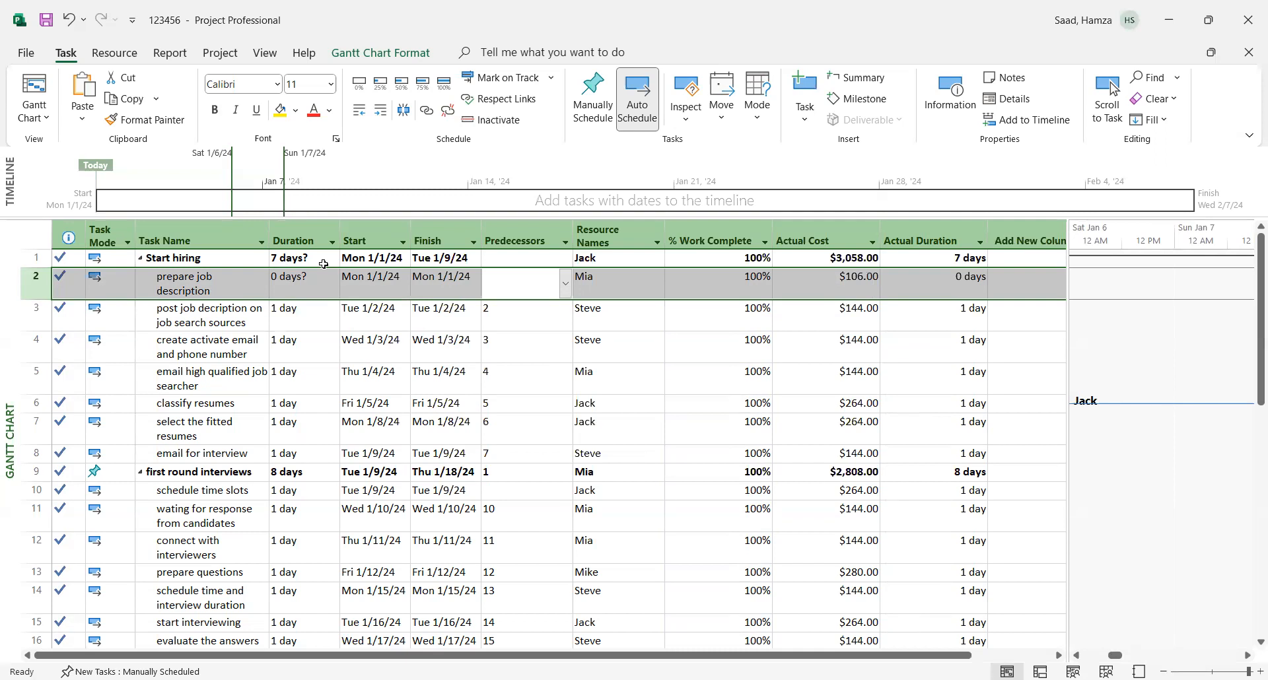
- Set the duration of "prepare job description" to 1 day and mark the task as 100% complete
click(291, 286)
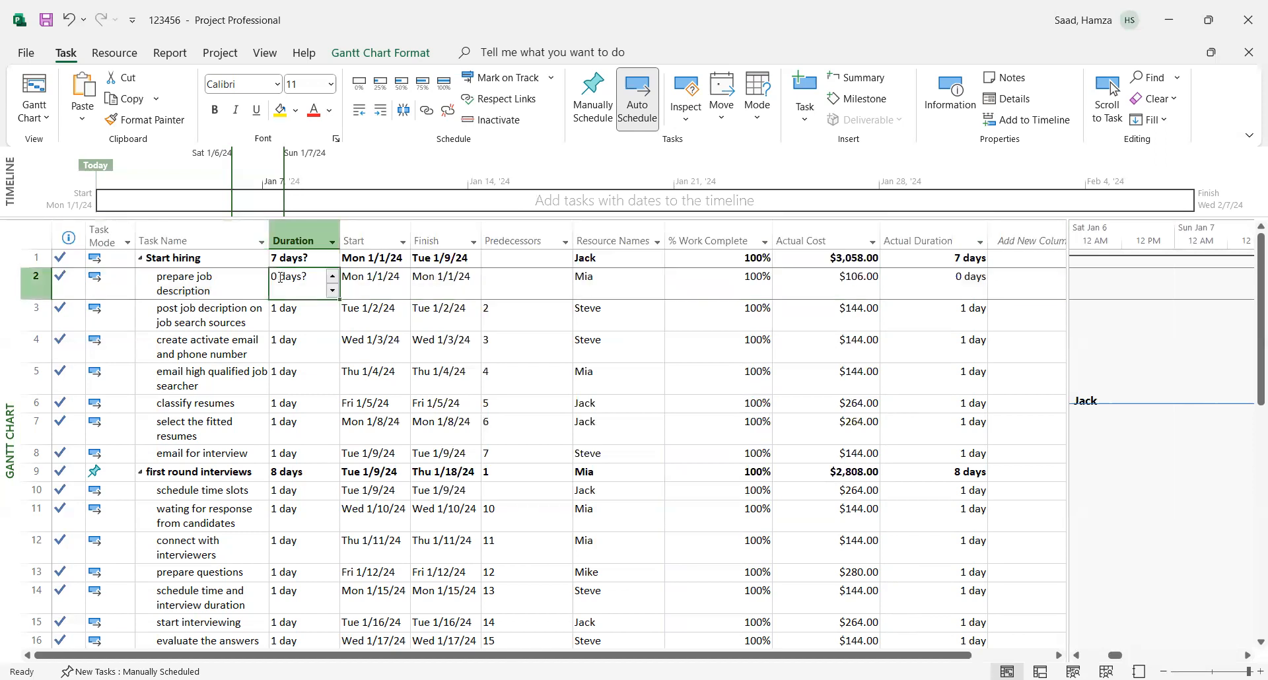
click(333, 277)
click(292, 284)
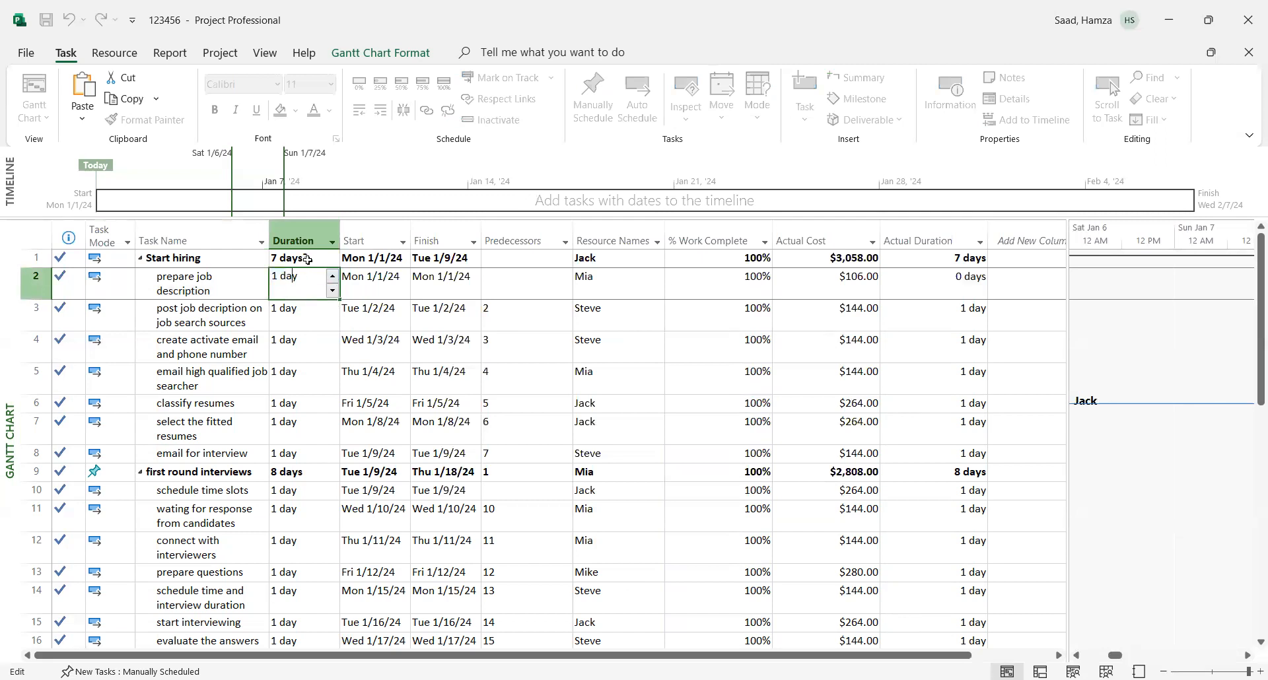
click(449, 285)
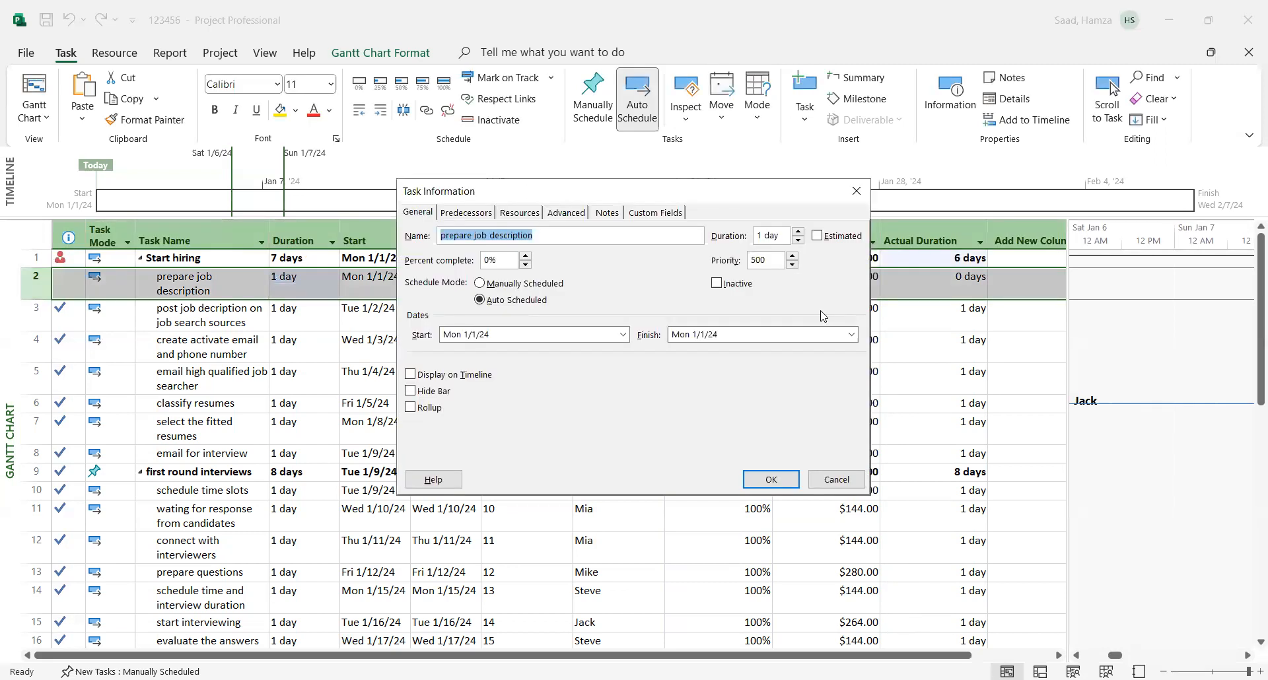
click(772, 479)
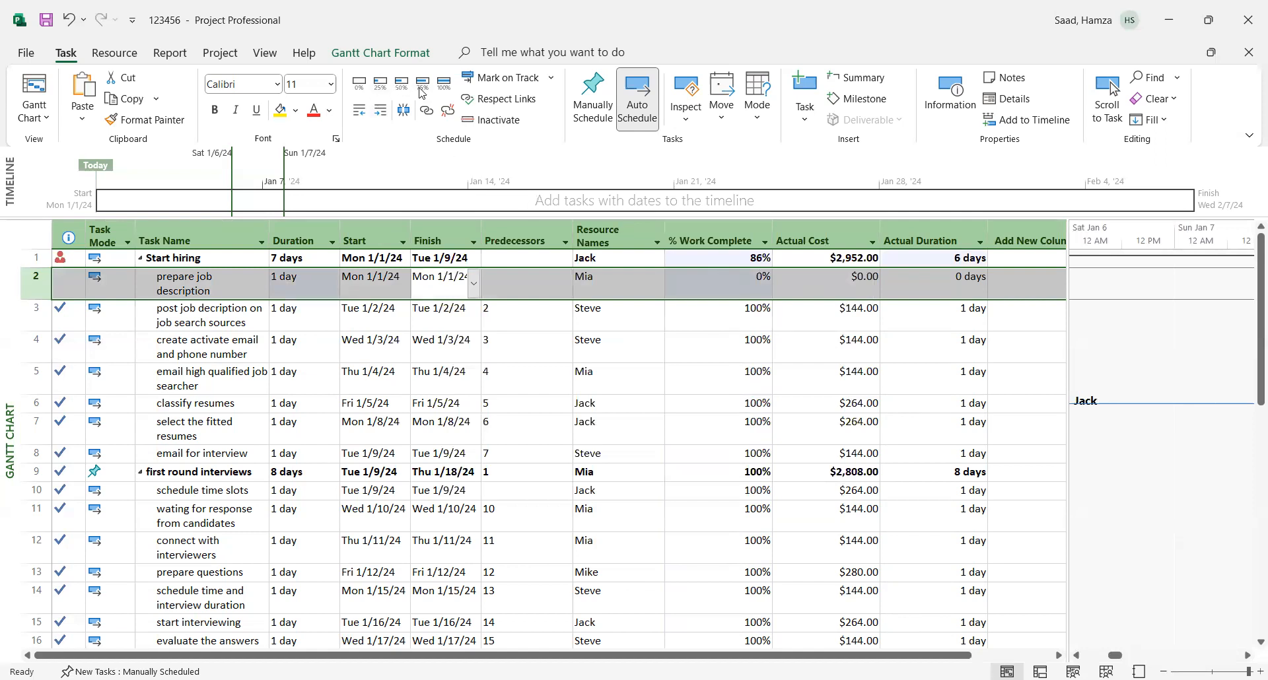
click(445, 85)
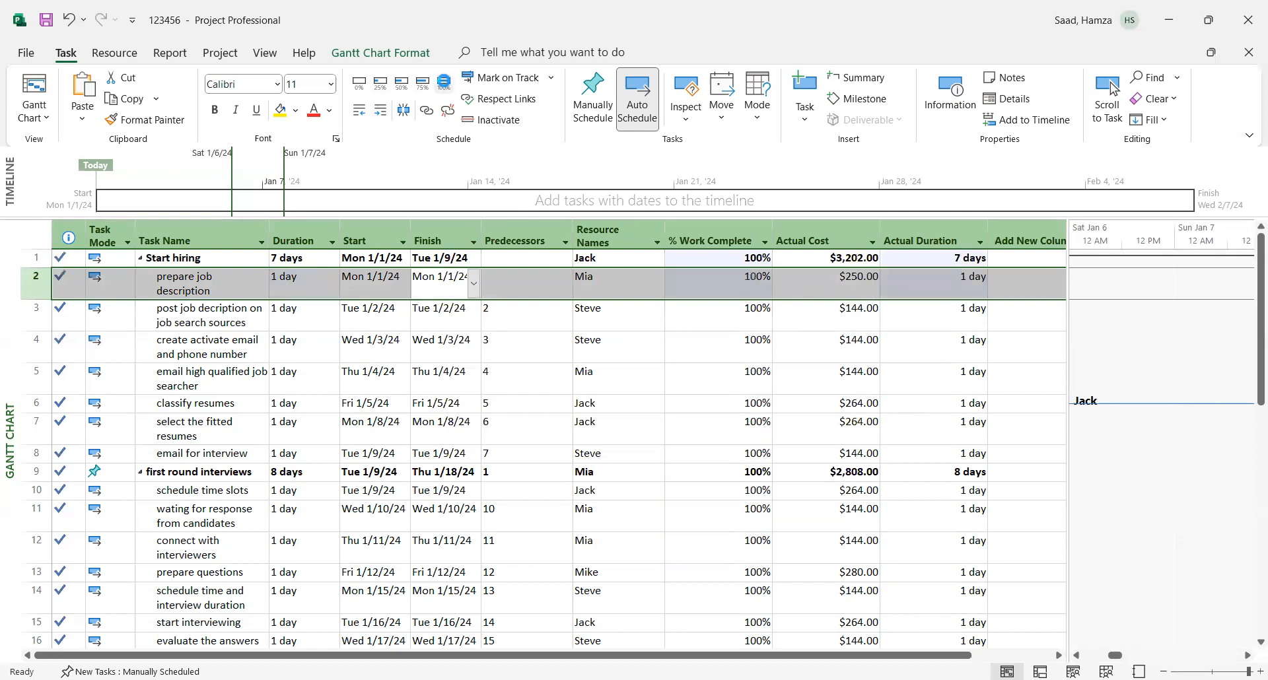
- Narrow the task table and bring the Gantt chart back to the first tasks at the project start
click(995, 354)
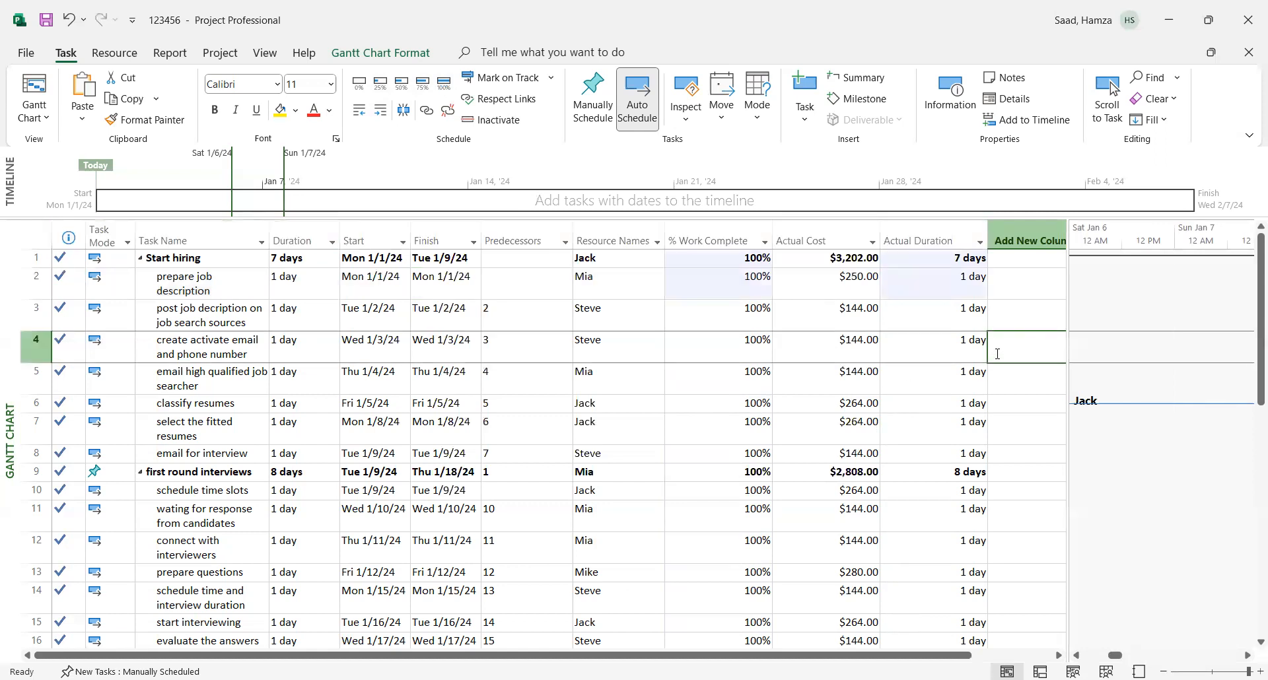
scroll(1249, 459, down, 1)
drag(1248, 453, 1251, 257)
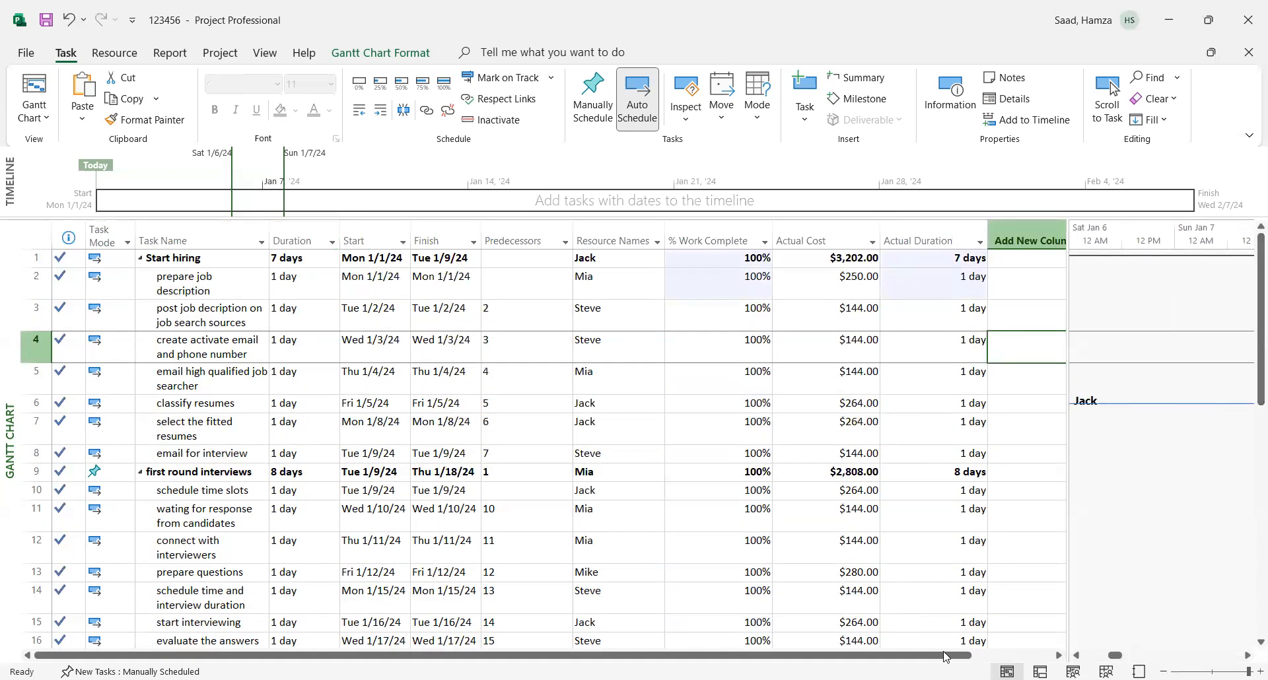
drag(1068, 576, 827, 574)
drag(918, 656, 870, 639)
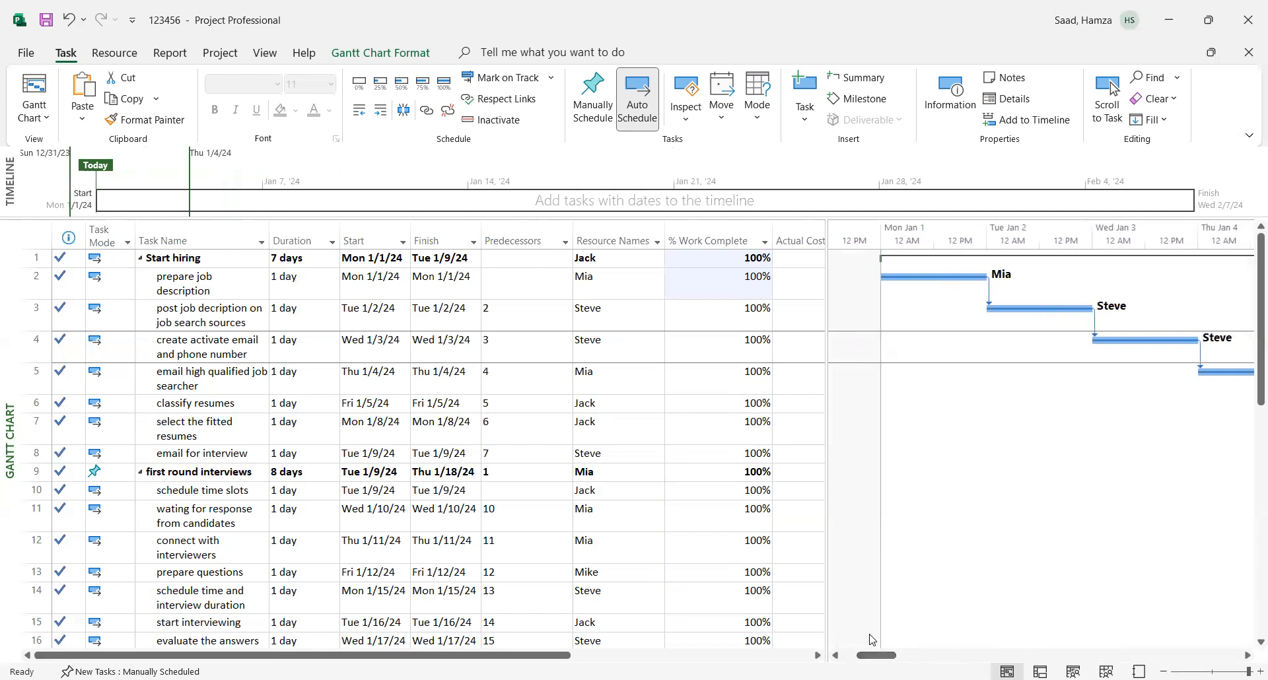
- Insert a milestone above "select the fitted resumes" and check its milestone flag in the advanced task information
click(44, 423)
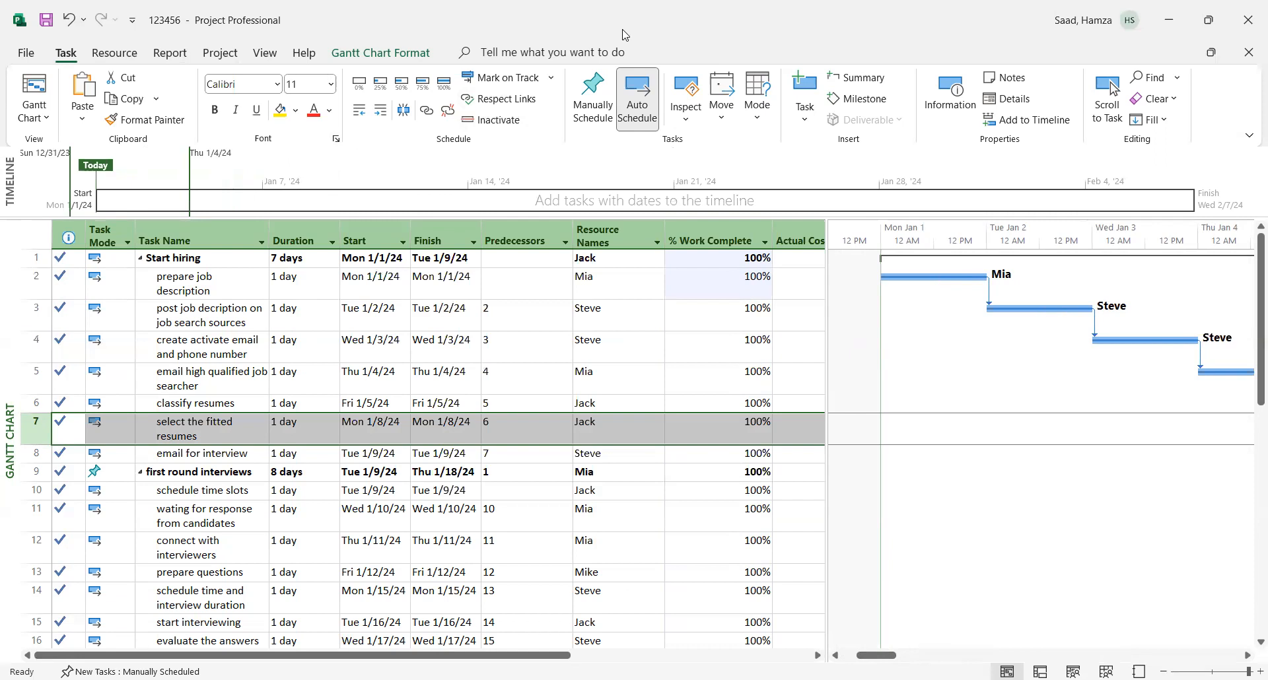
click(878, 101)
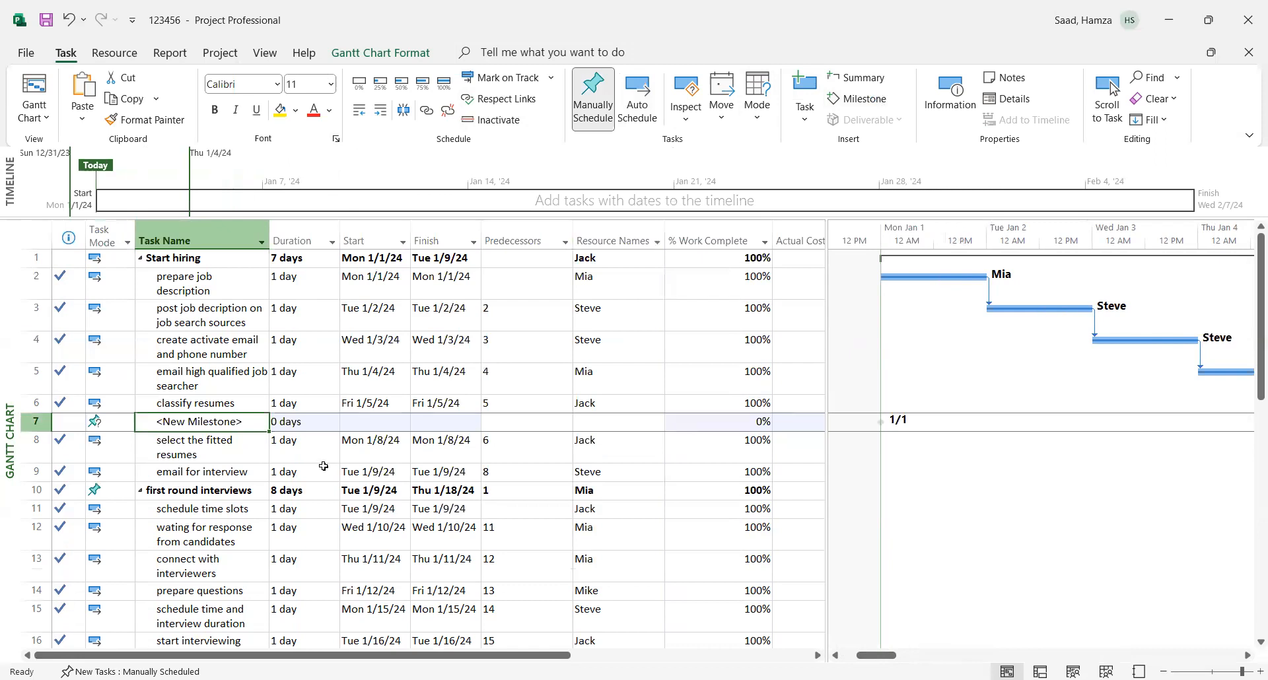
click(322, 425)
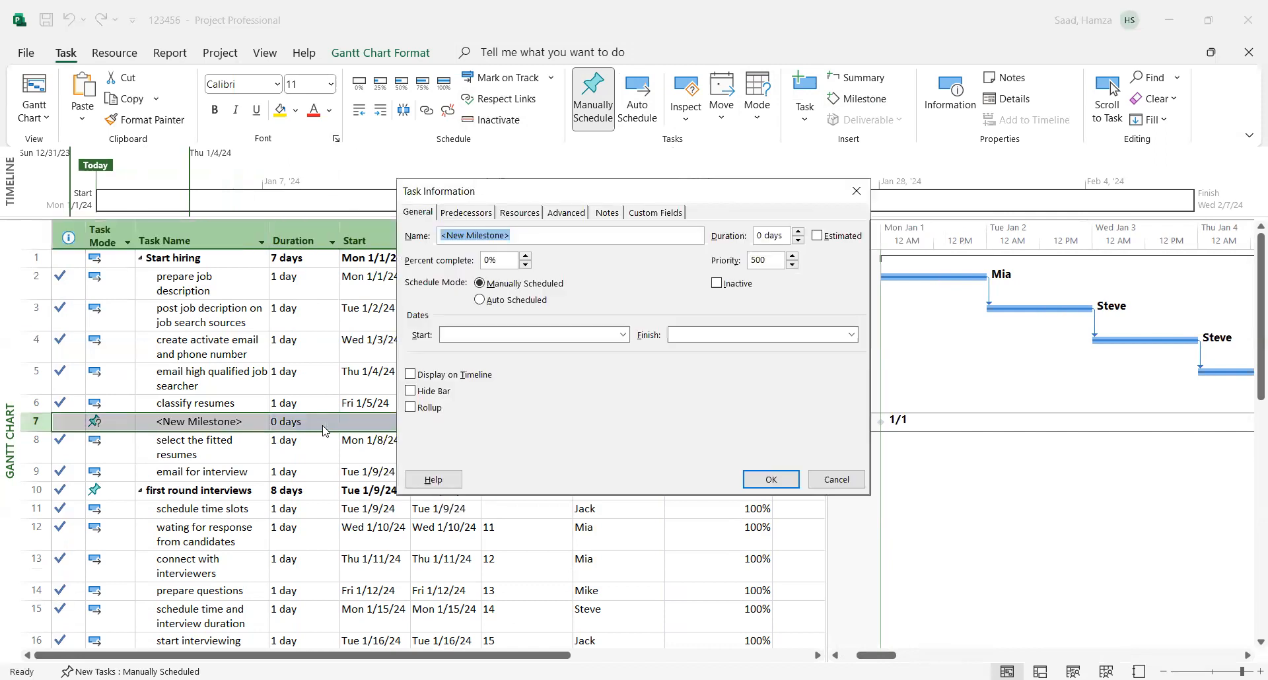
click(568, 213)
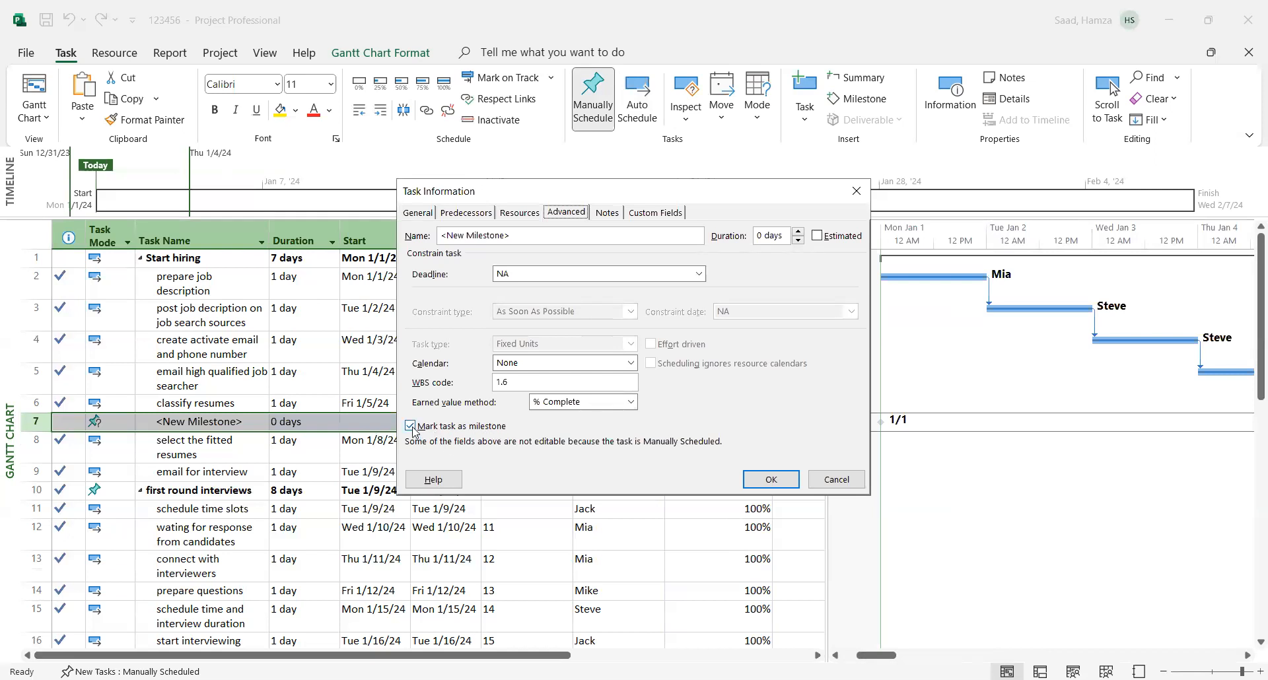
click(784, 482)
- Name the new milestone "Review the process going good"
click(220, 421)
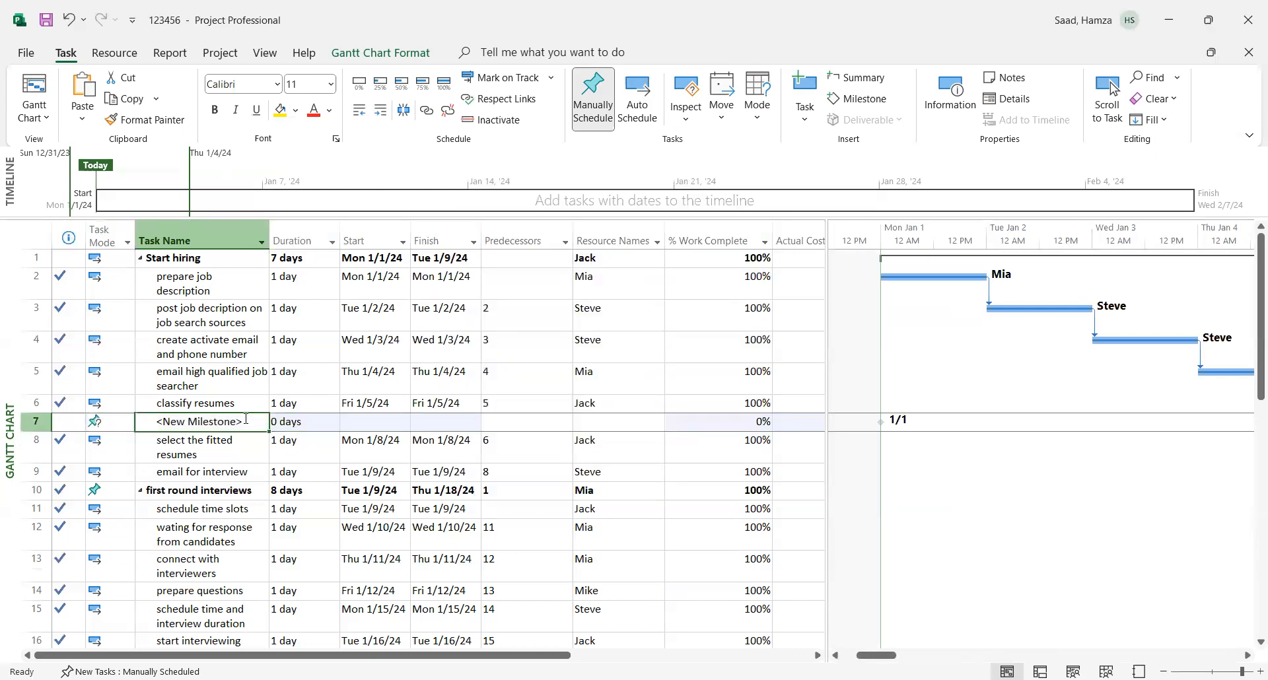
key(BackSpace)
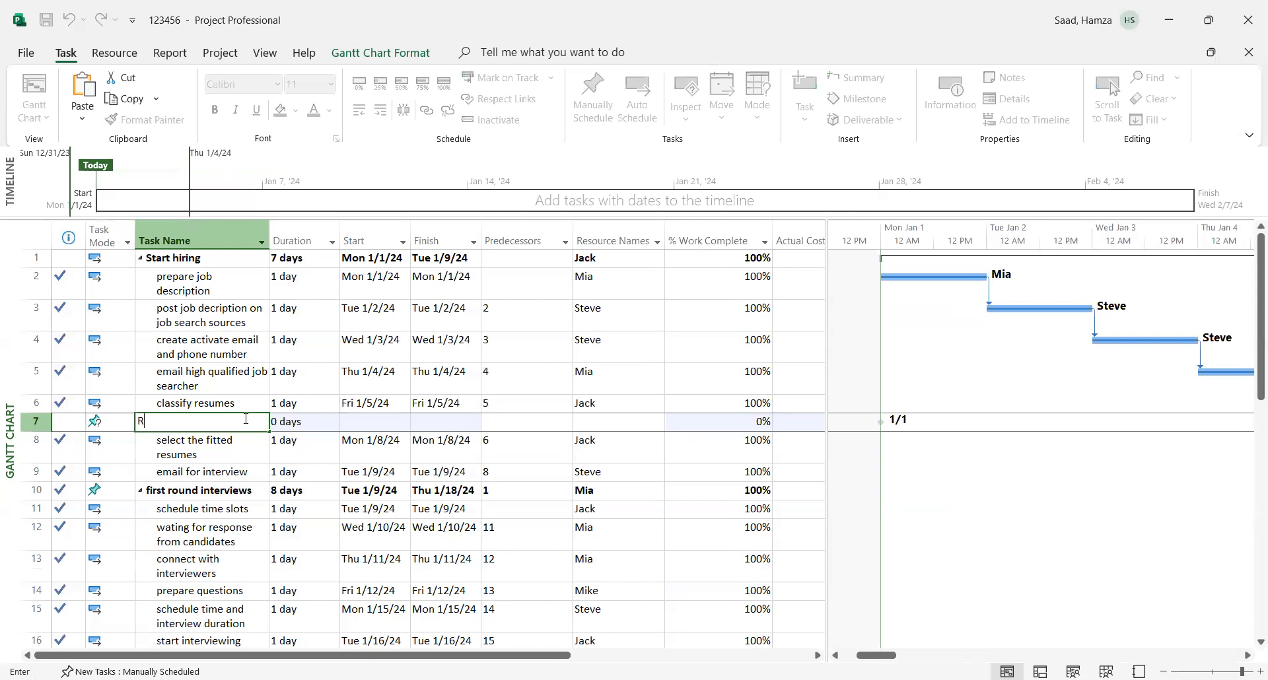
text(Review the process going g)
text(ood)
click(273, 487)
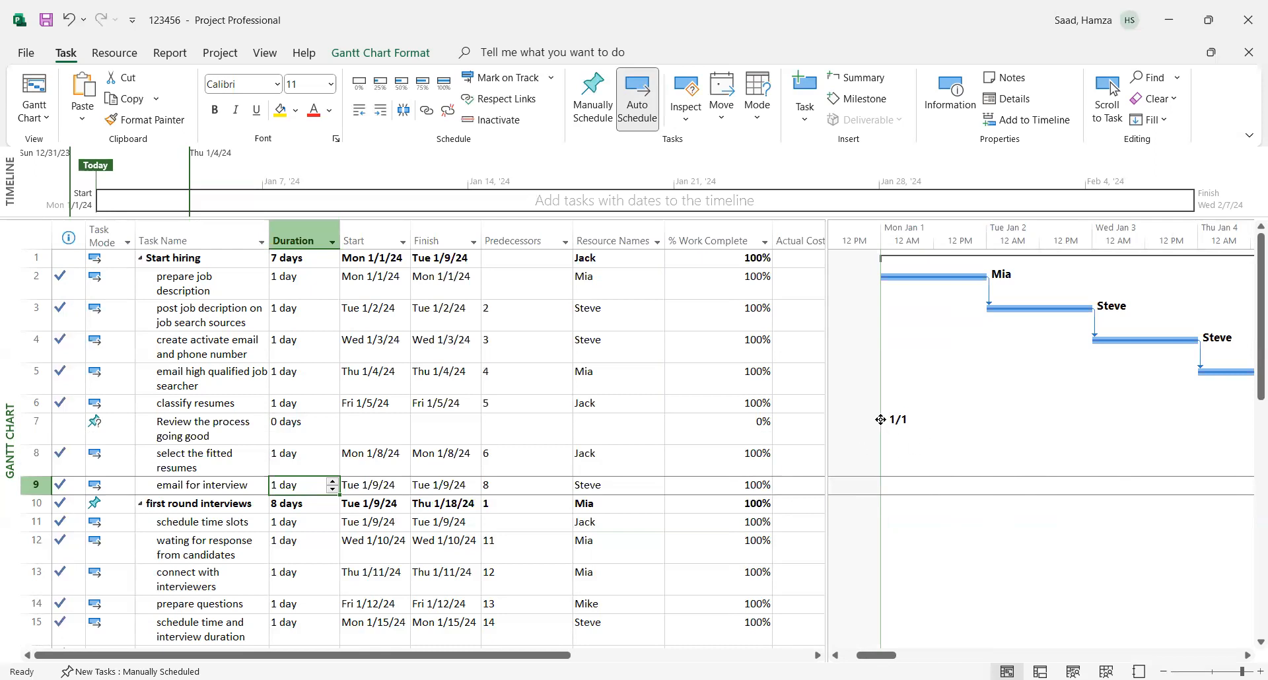
- Try to move the "Review the process going good" milestone in the Gantt chart and to edit its empty start and finish dates
drag(882, 419, 881, 422)
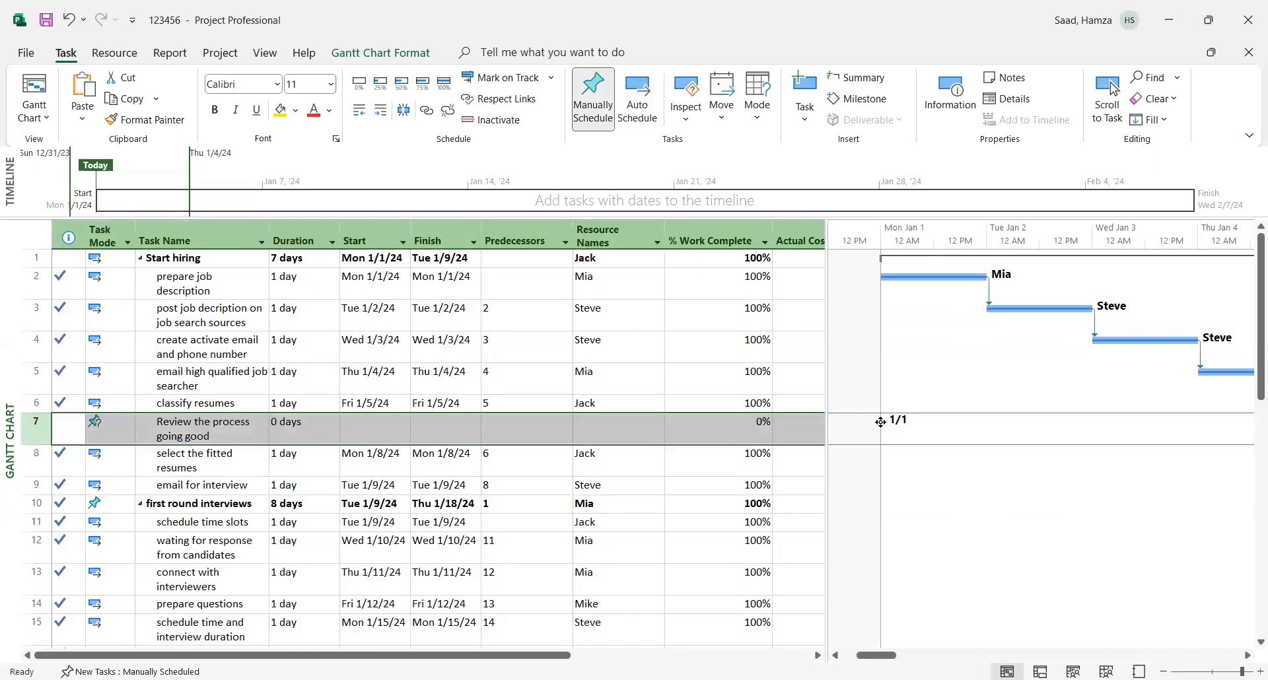
drag(881, 421, 354, 425)
click(356, 424)
click(408, 423)
click(451, 430)
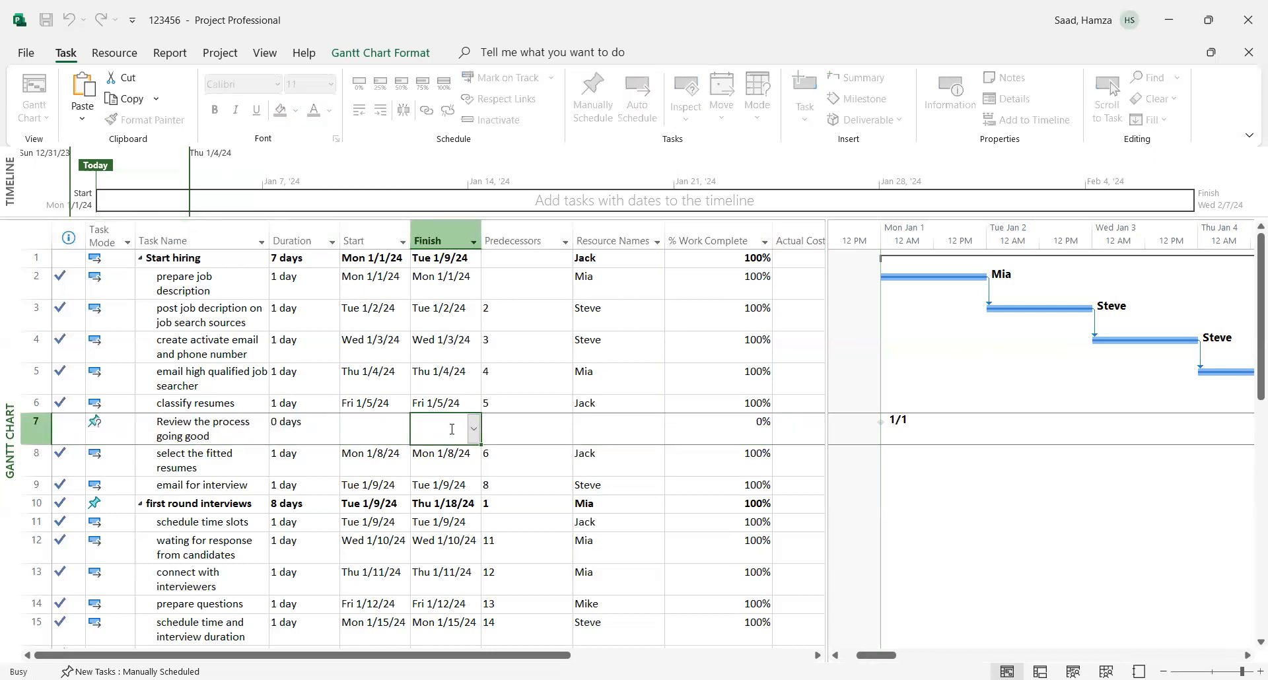
click(383, 435)
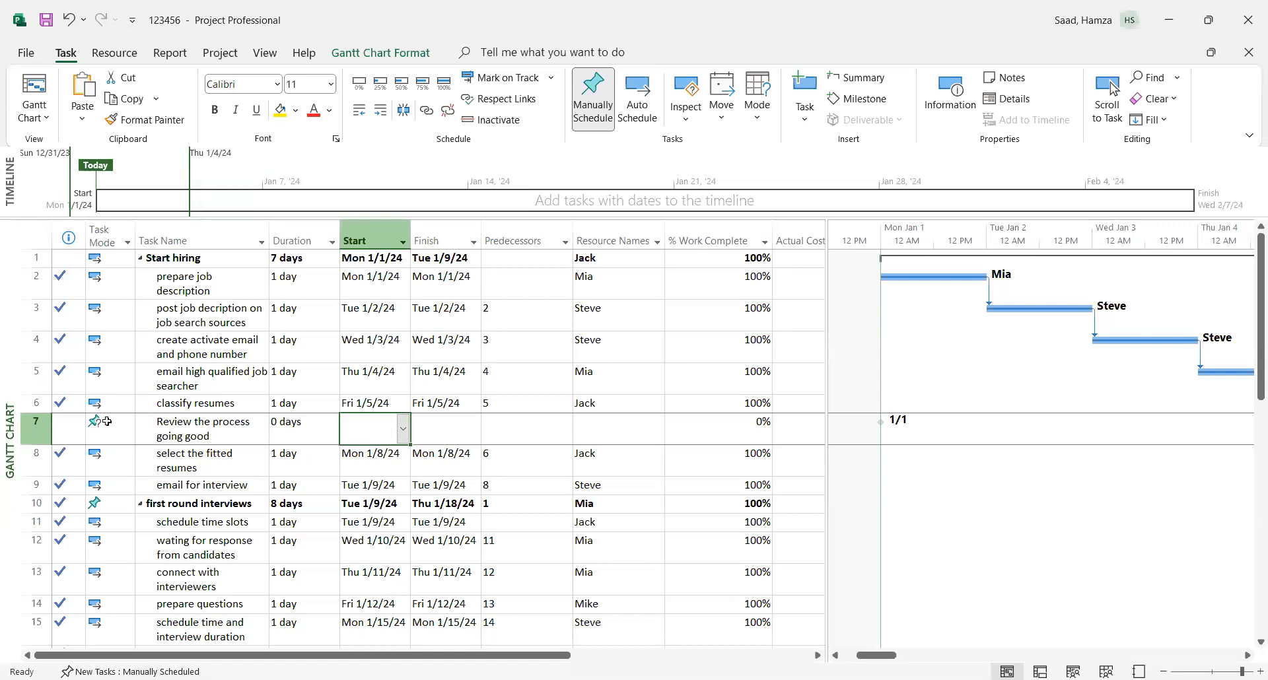
- Switch the "Review the process going good" milestone to Auto Schedule
click(41, 427)
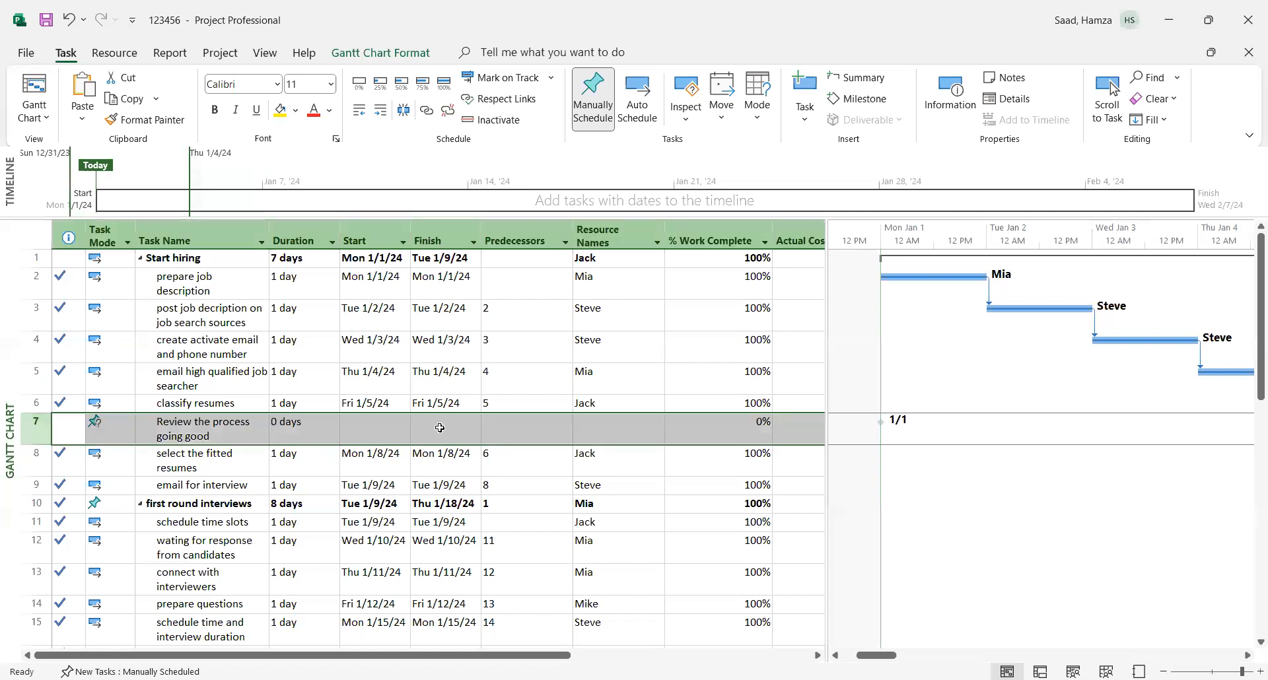
right_click(439, 428)
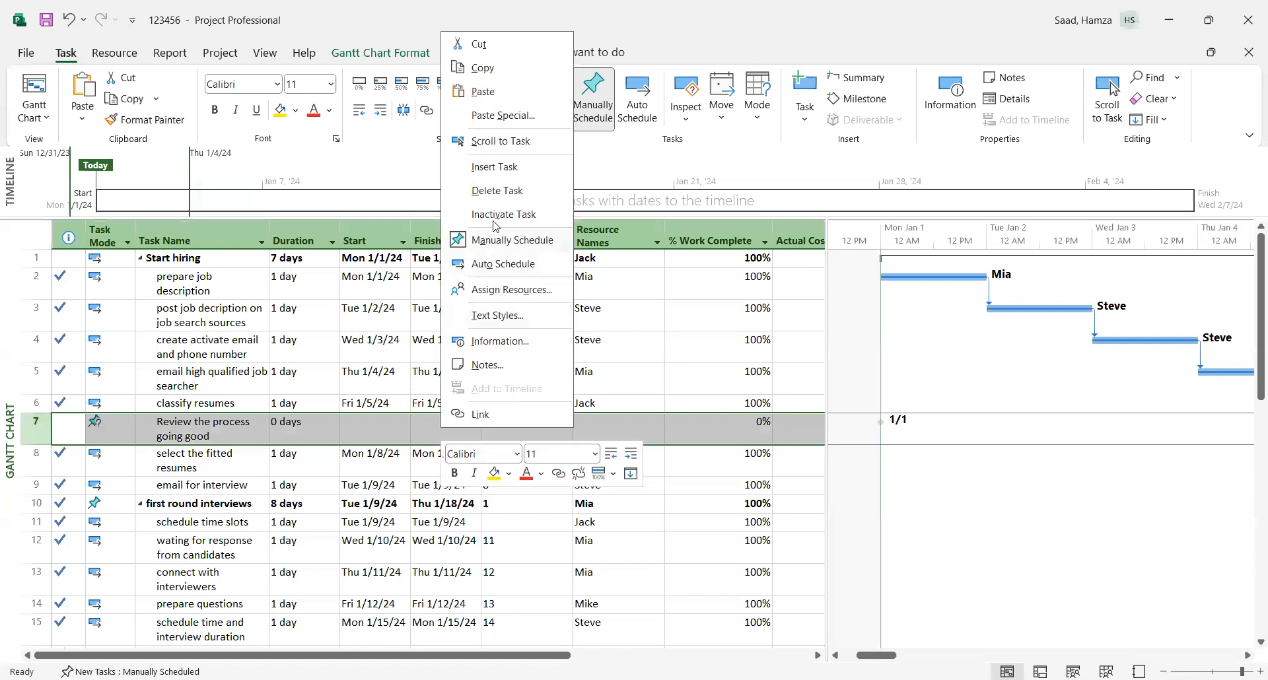
click(495, 264)
- Move the review milestone in the Gantt chart to Sun 1/7/24, just before "select the fitted resumes" starts
click(1248, 657)
click(1249, 657)
click(1248, 657)
click(1249, 656)
click(1249, 656)
click(1249, 657)
click(1248, 657)
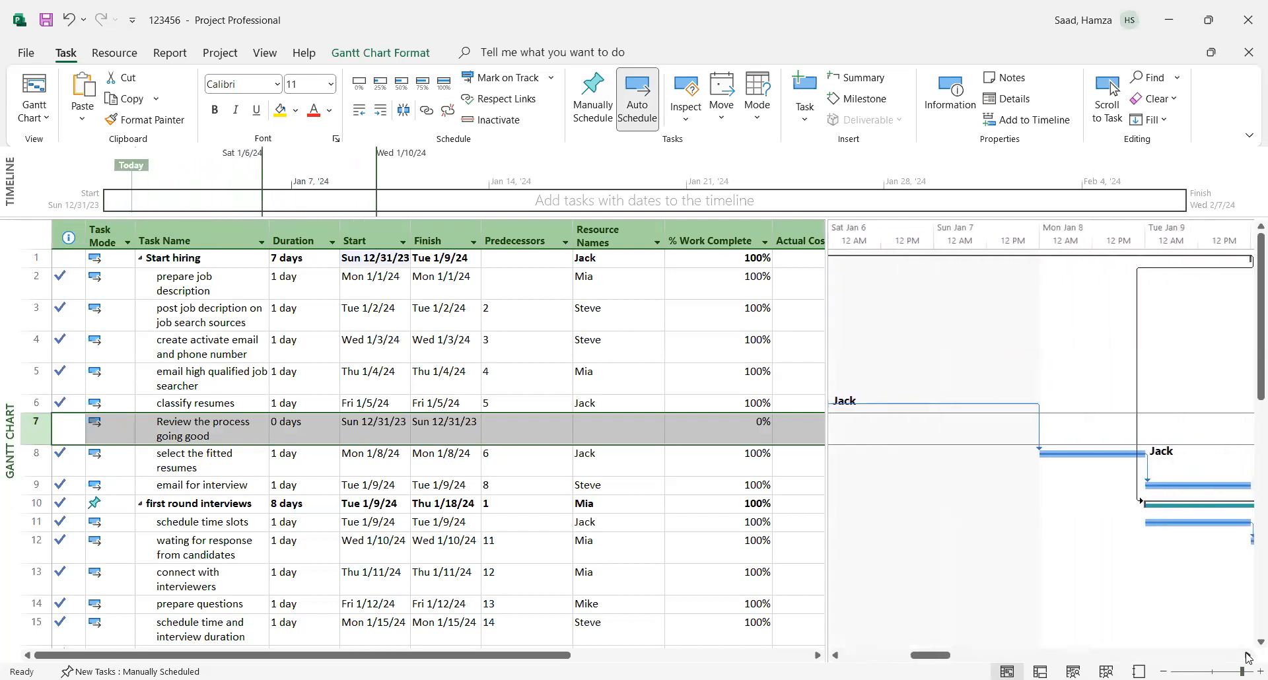
click(1248, 656)
click(1248, 657)
click(1248, 656)
click(1249, 656)
click(1248, 657)
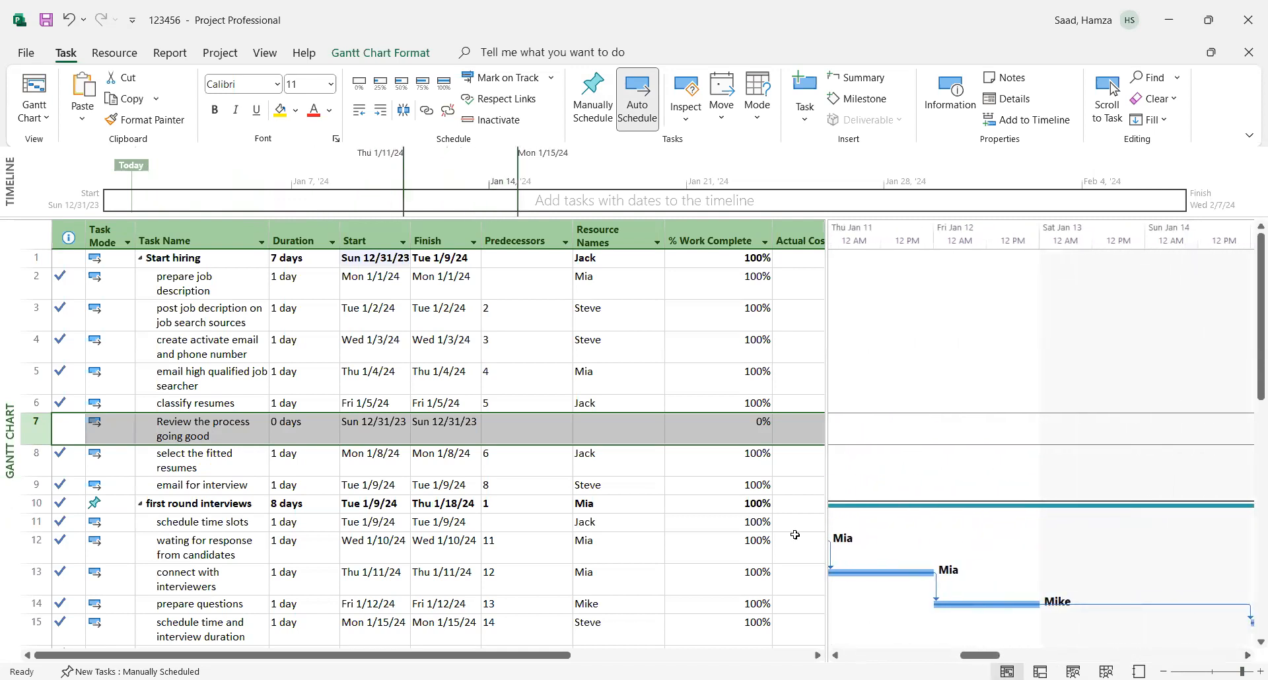
click(835, 656)
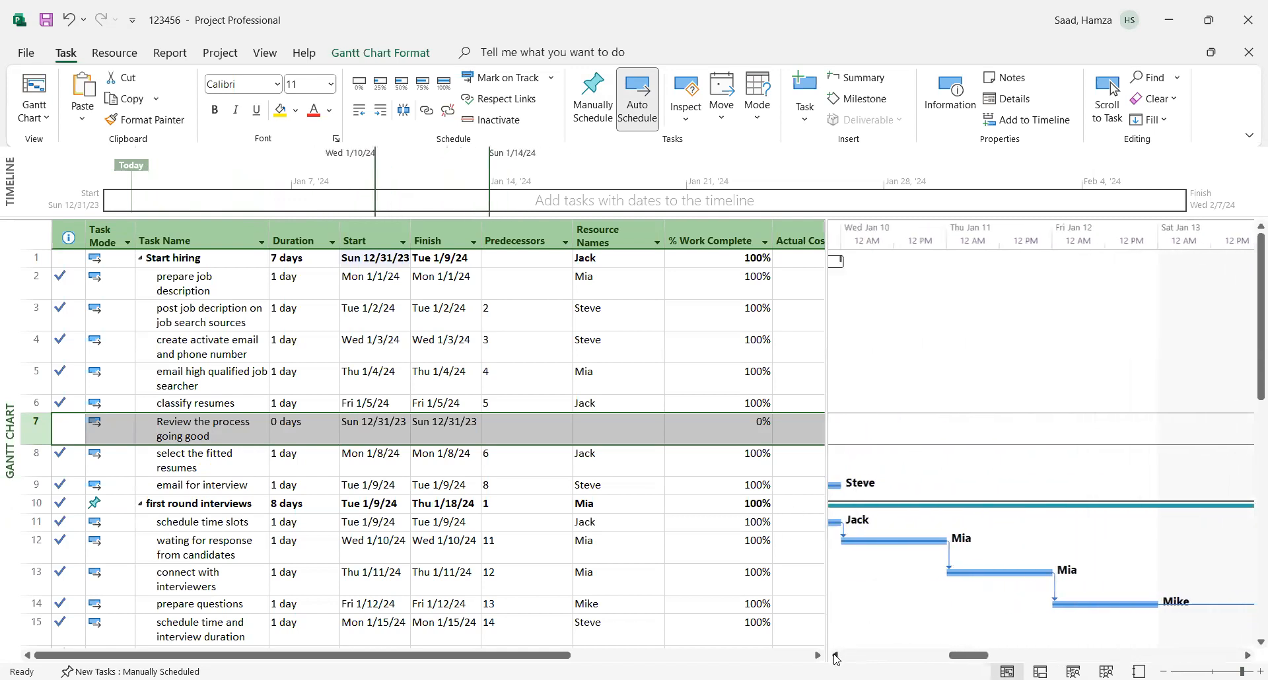
click(835, 656)
click(835, 657)
click(836, 657)
click(836, 656)
click(836, 656)
click(835, 657)
click(836, 656)
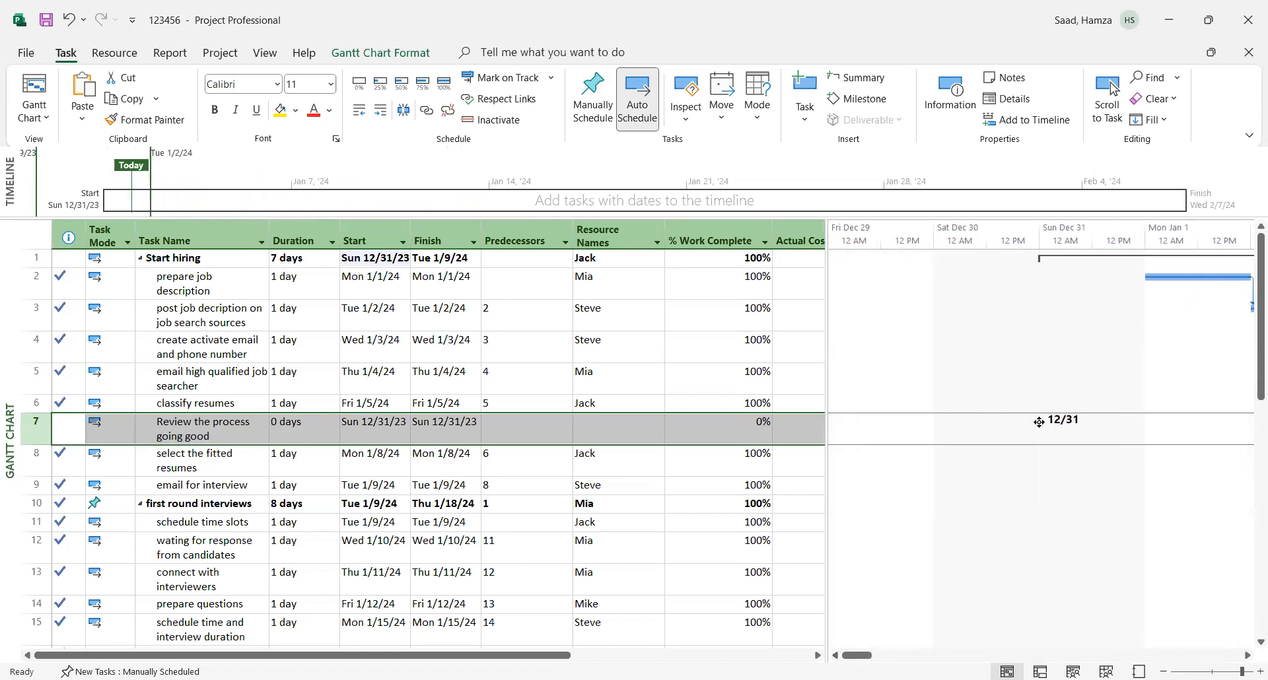
drag(1039, 422, 1196, 420)
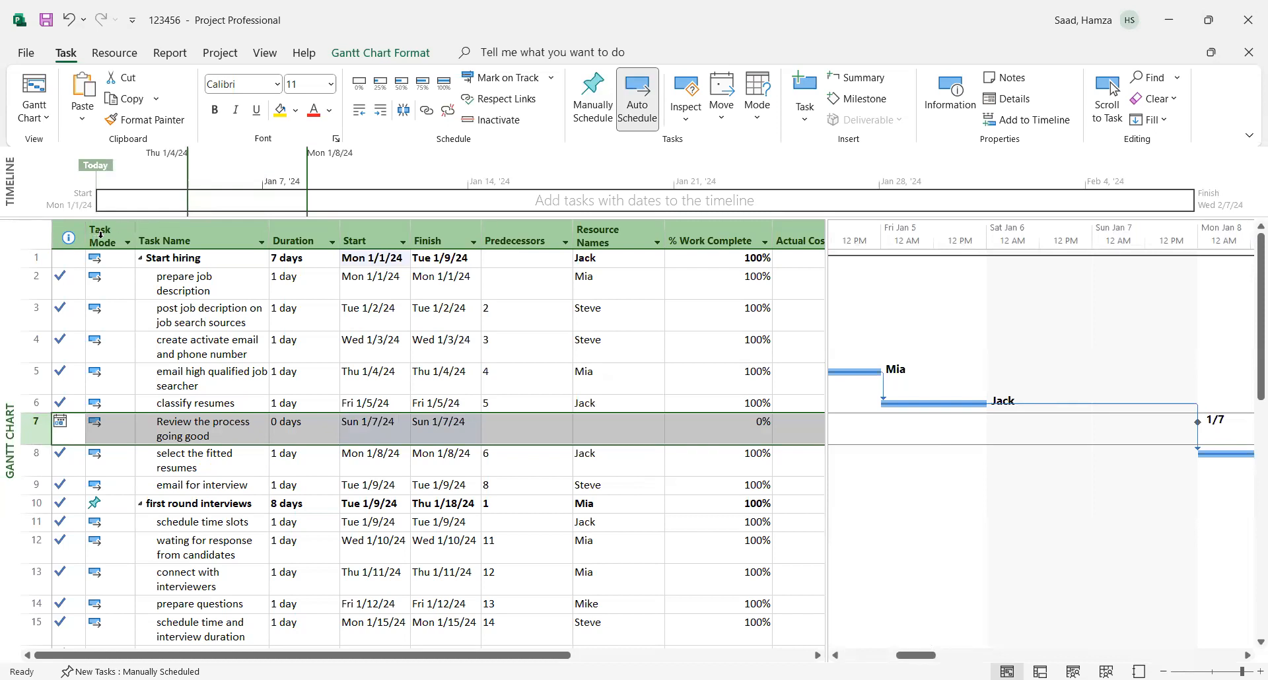
- Replace the Task Mode column in the task table with the WBS field
mouse_move(99, 234)
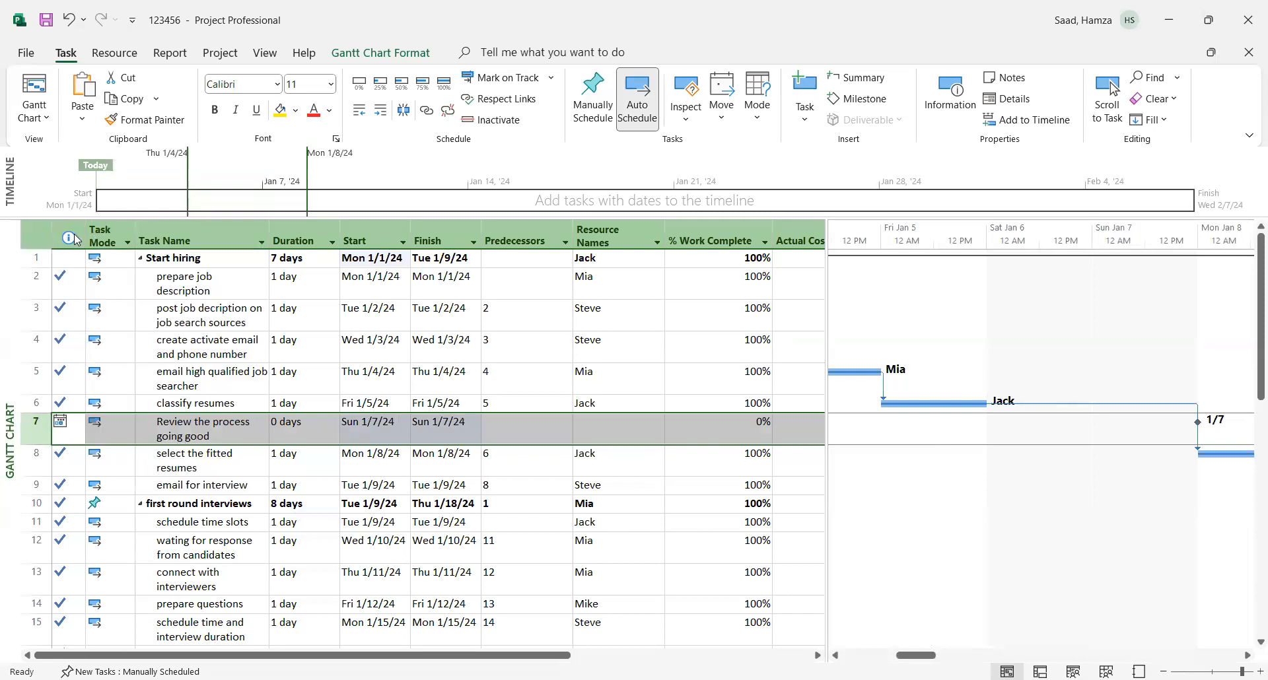
double_click(104, 231)
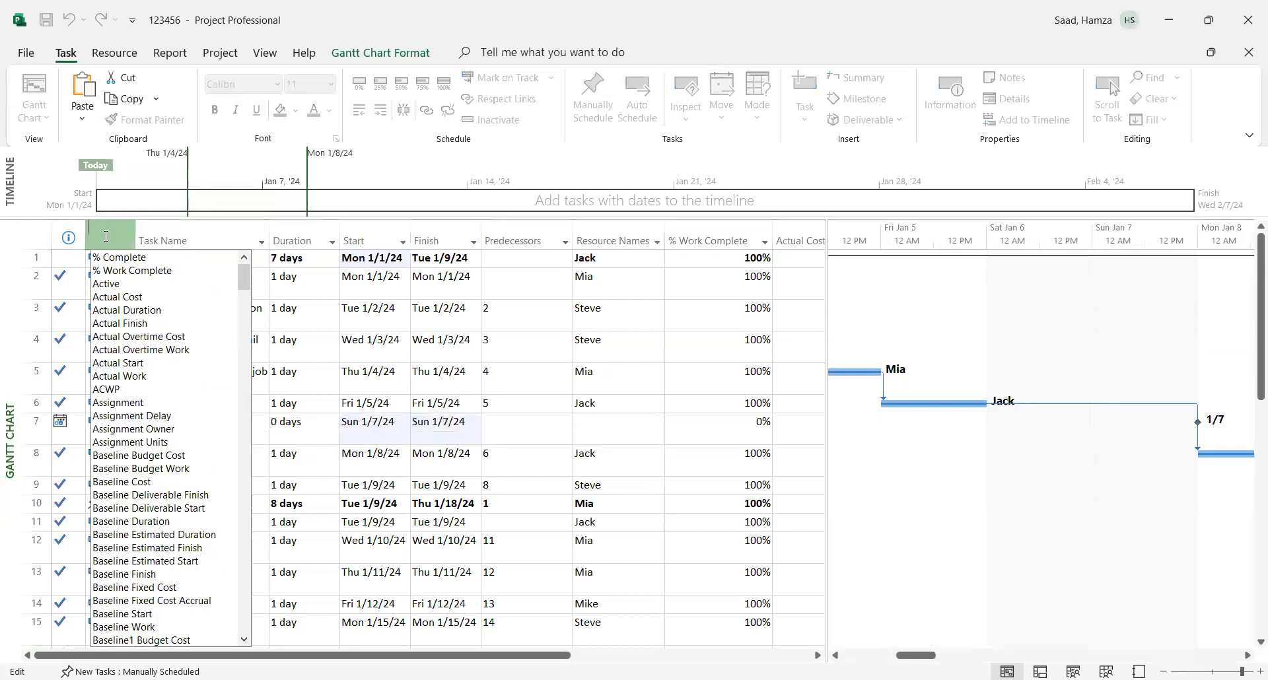
text(wbs)
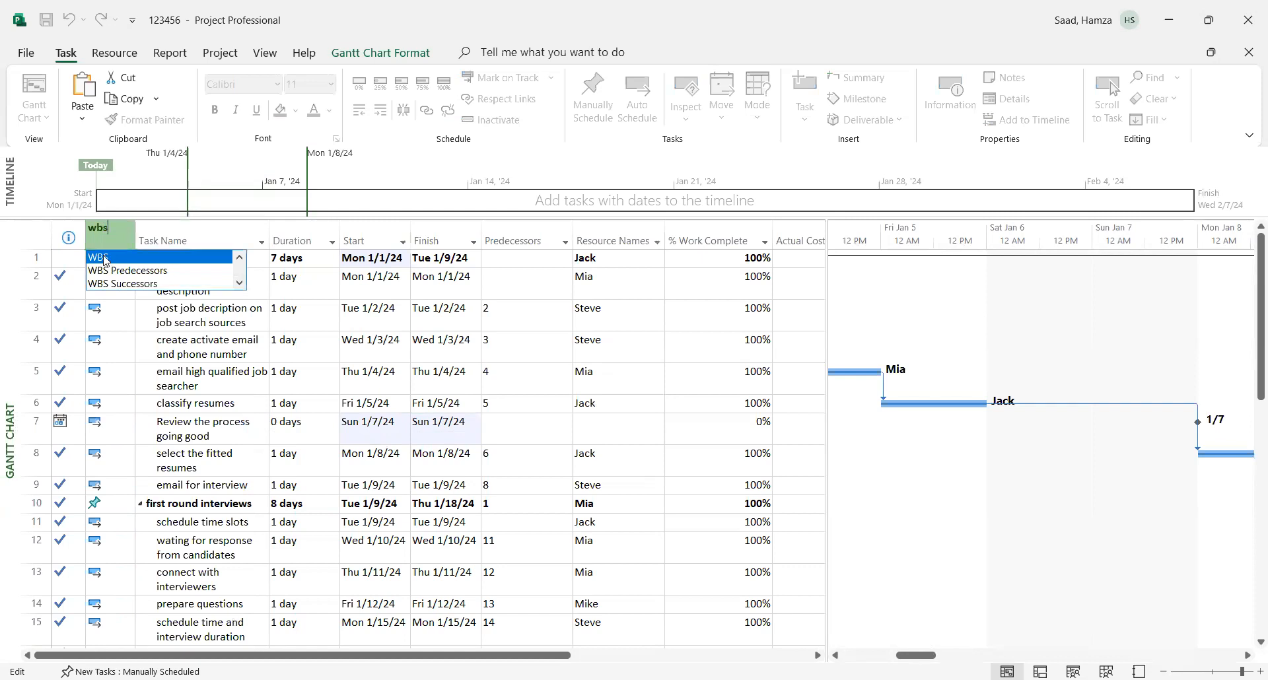
click(103, 258)
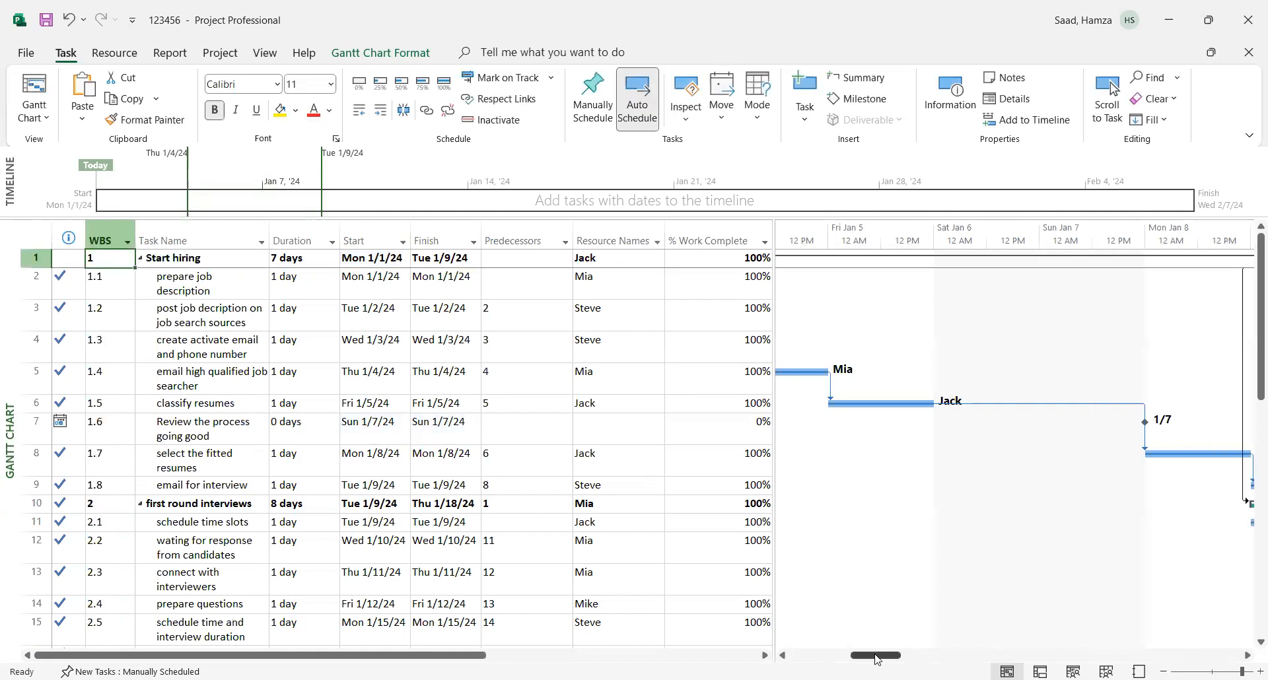
- Examine the project's Network Diagram from "Start hiring" through to the "Hiring" task, and return to the Gantt Chart view
drag(876, 655, 815, 655)
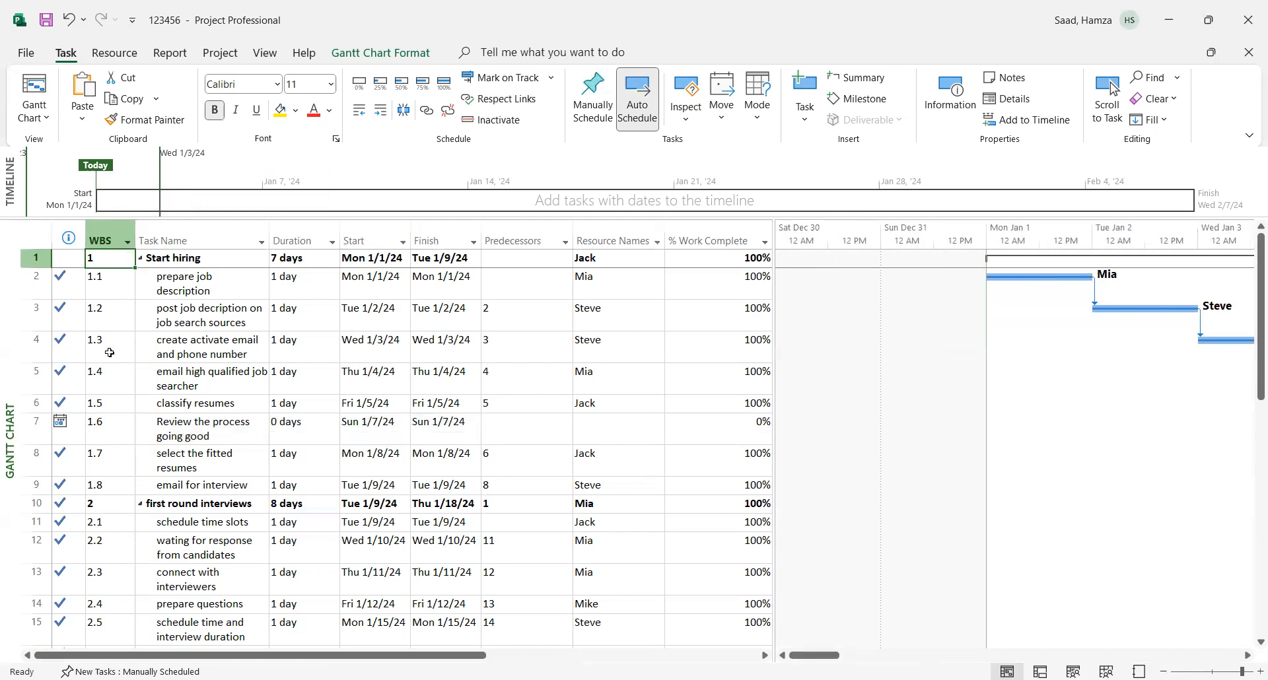
click(41, 117)
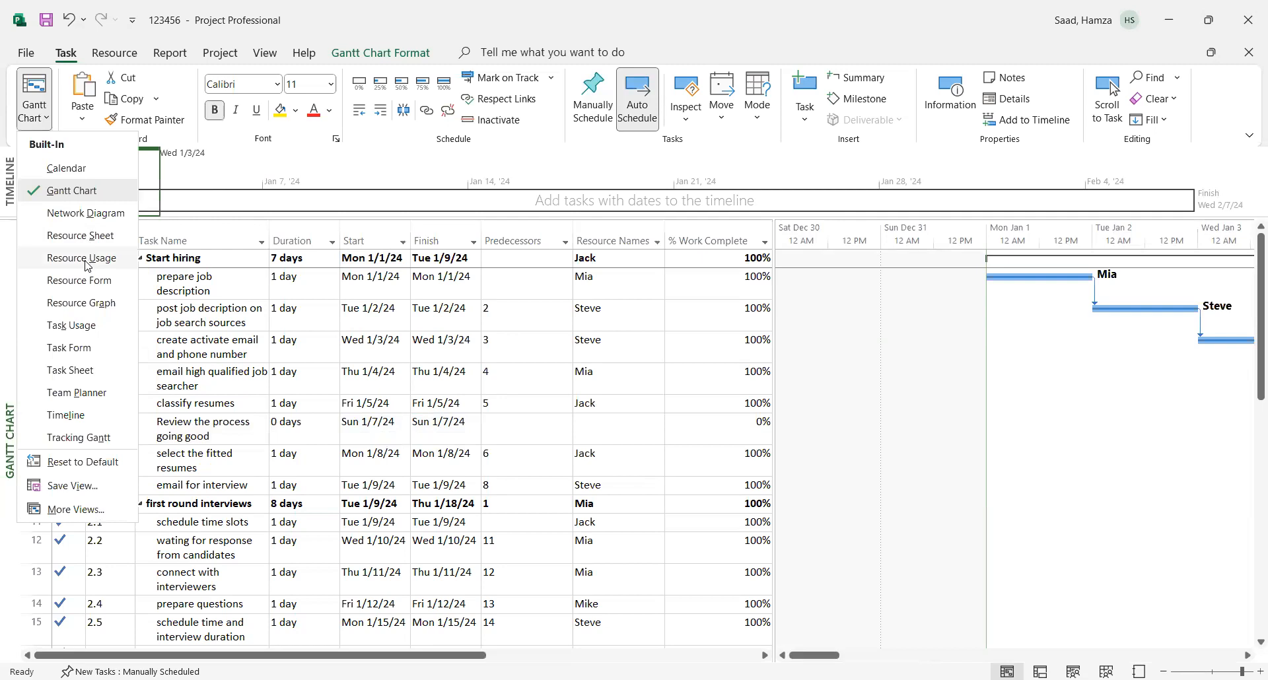
click(76, 212)
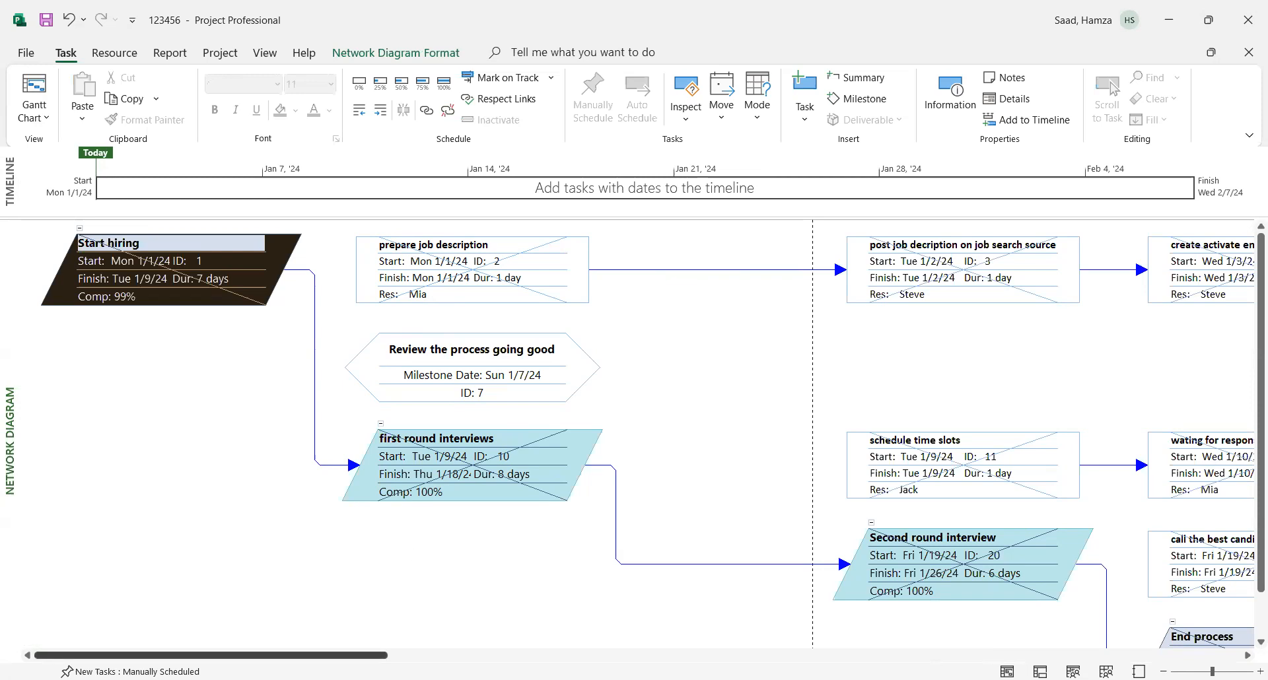
drag(211, 655, 418, 655)
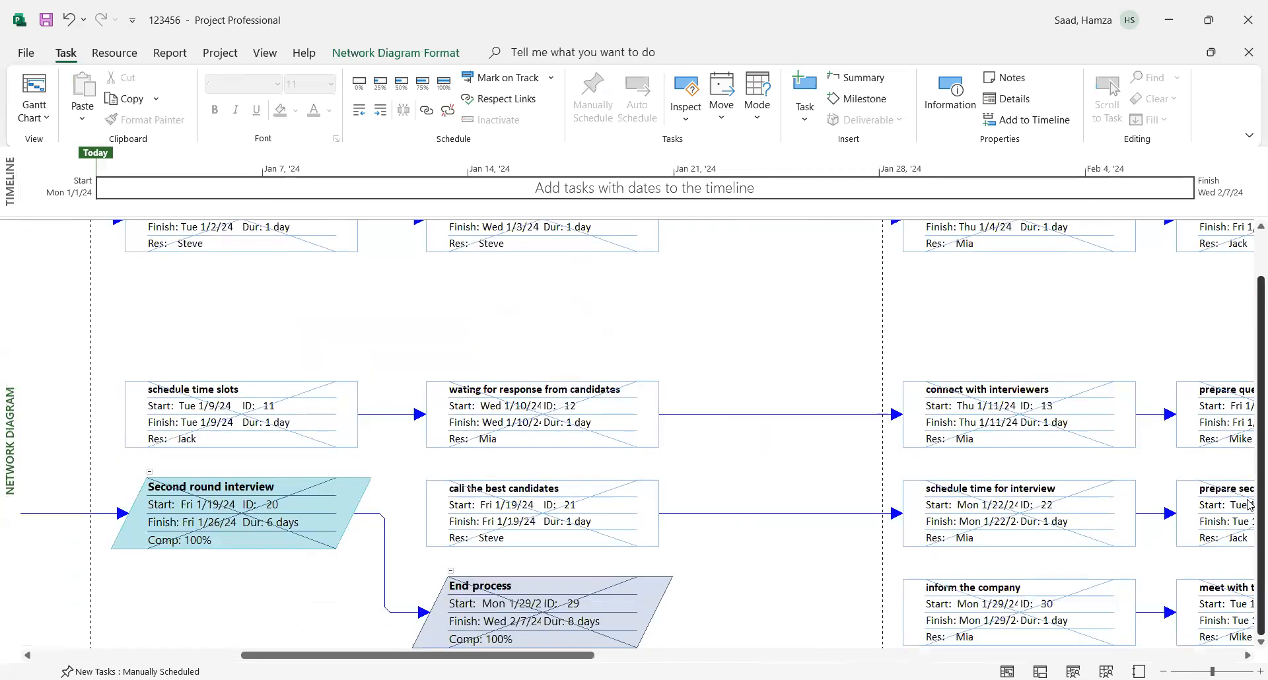
scroll(657, 535, down, 1)
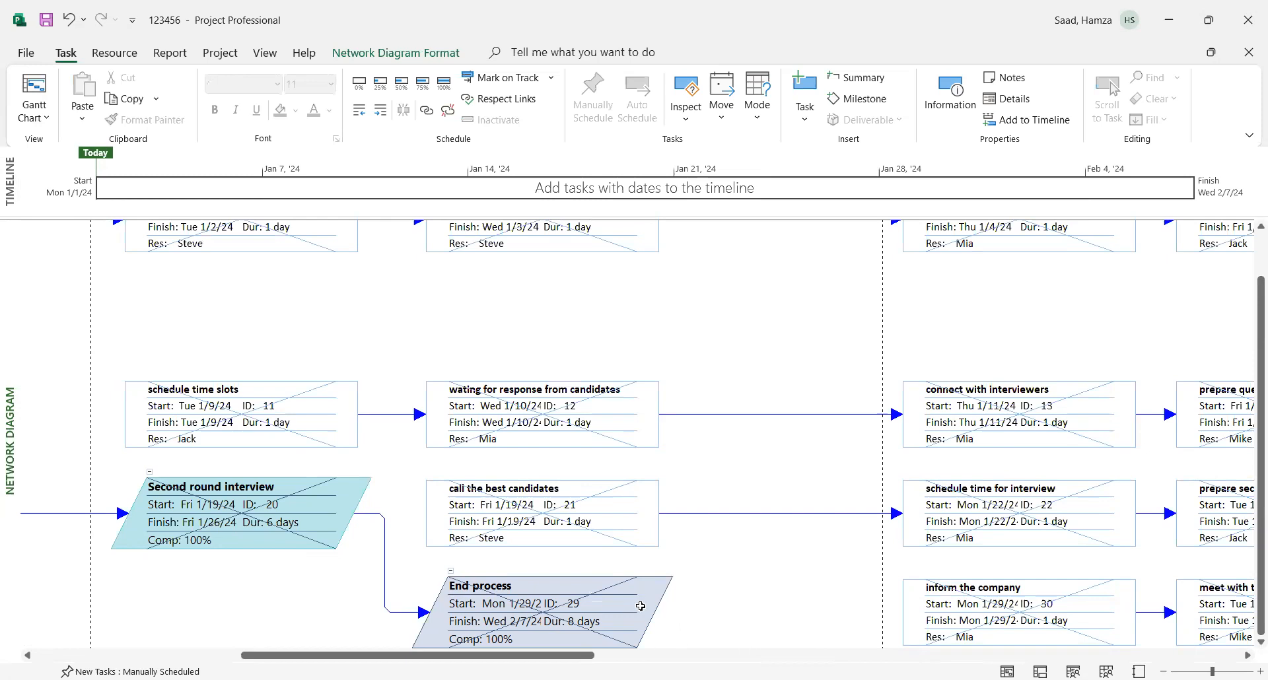
drag(523, 656, 1112, 656)
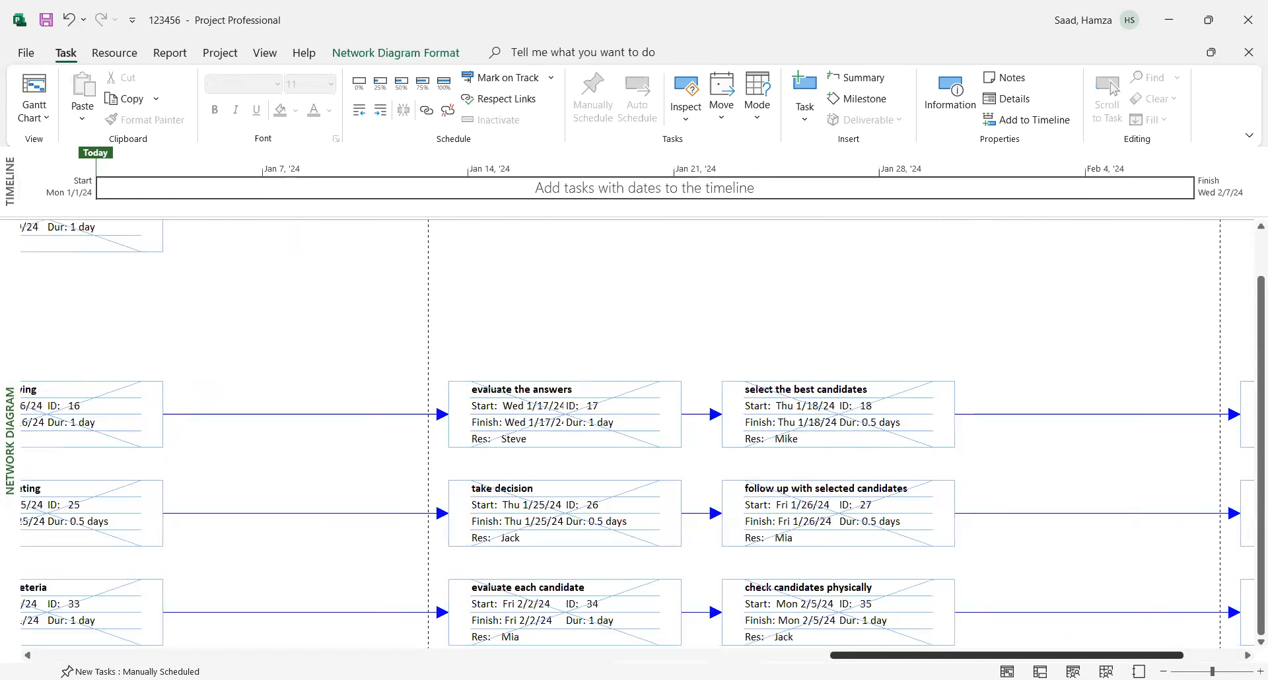
click(1199, 656)
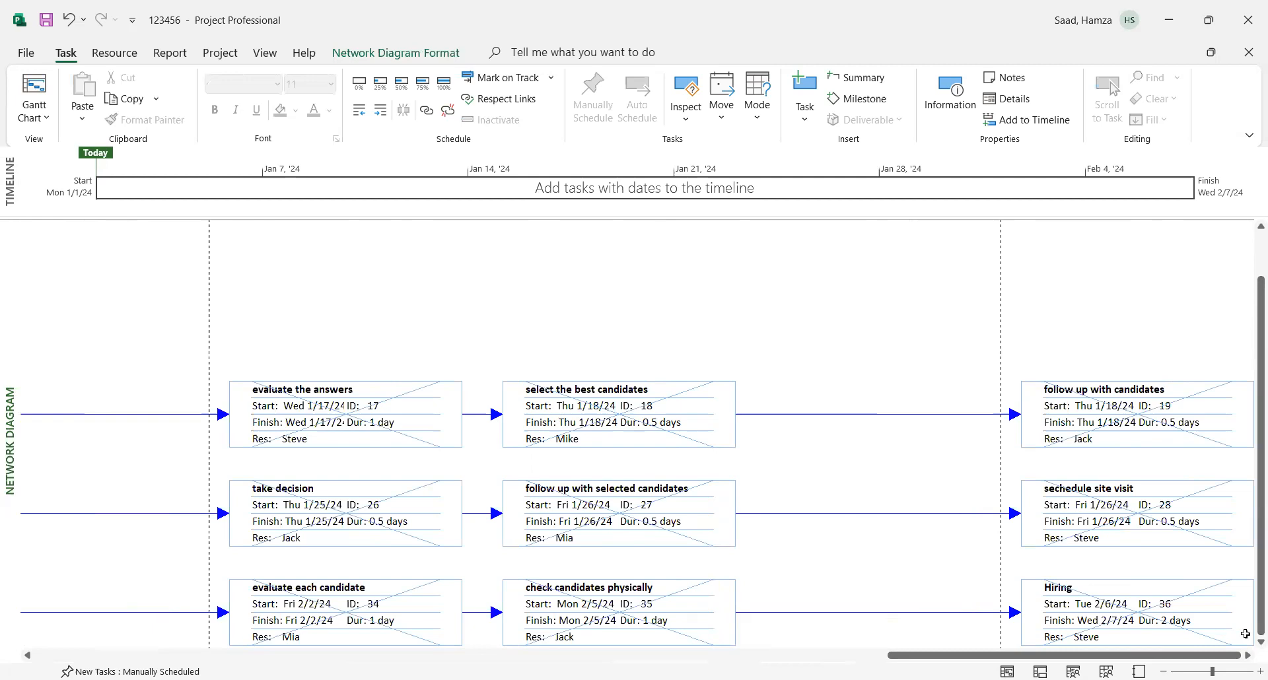
scroll(1251, 614, up, 1)
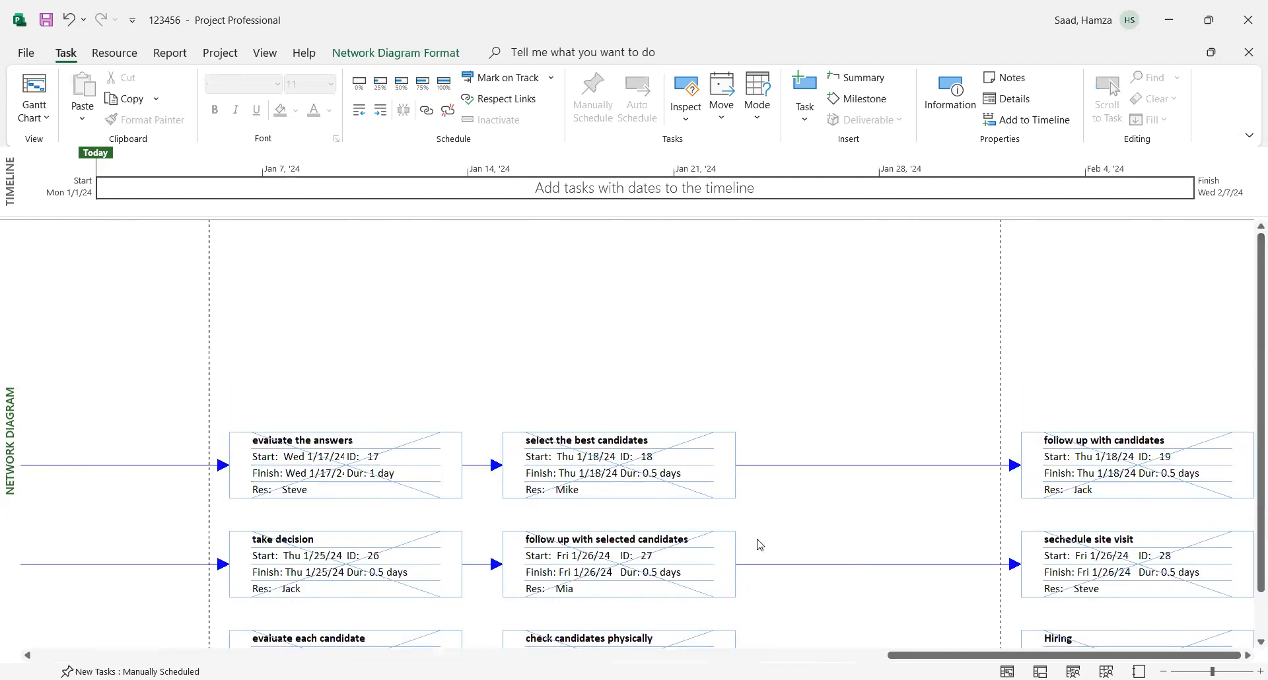
key(ctrl+Home)
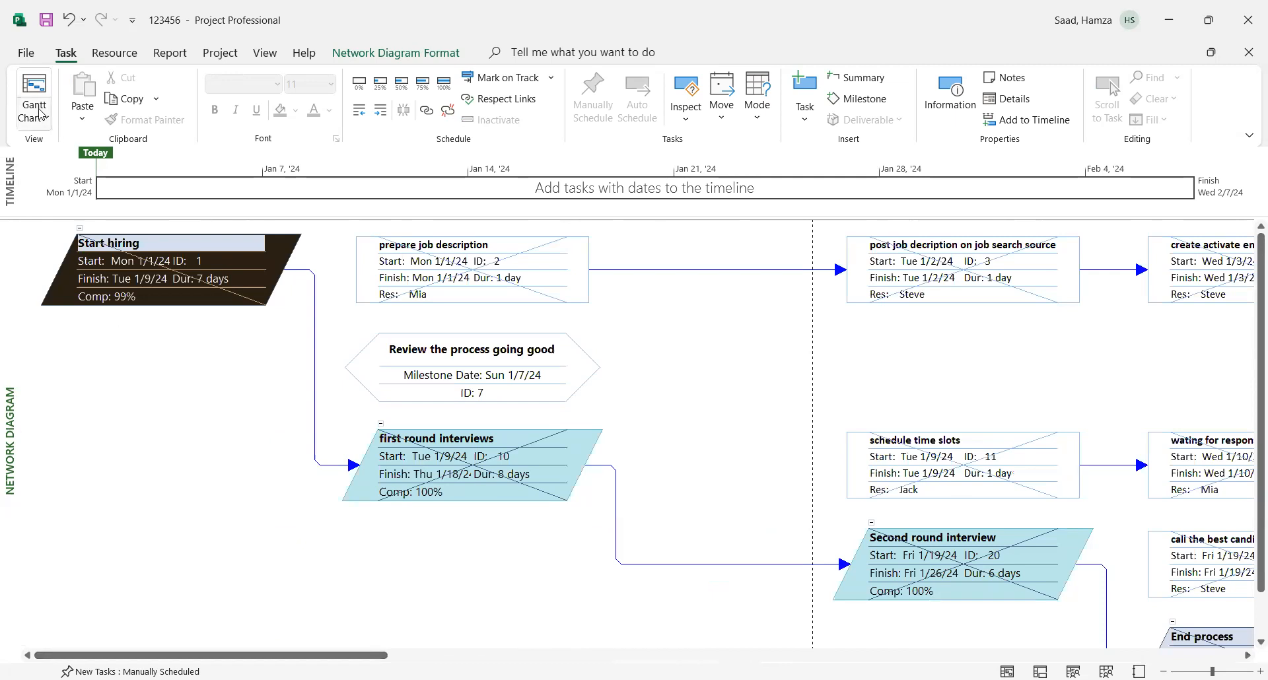
click(37, 82)
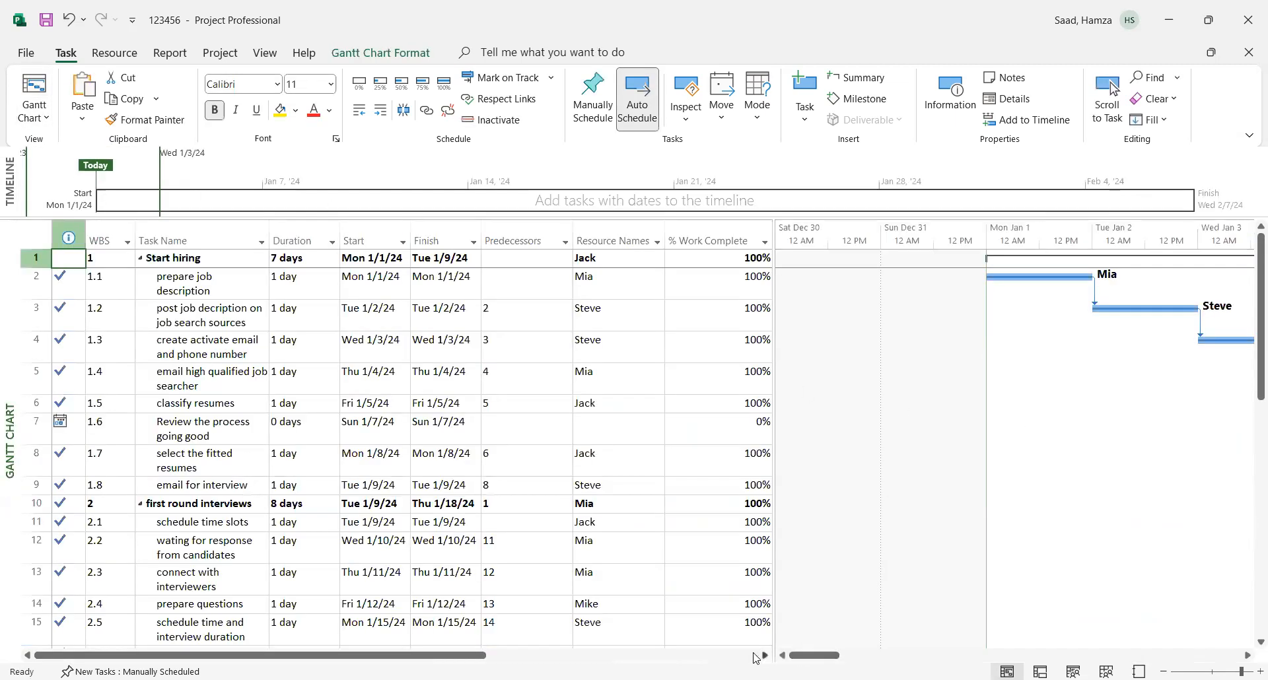
- Add an Active column after Actual Duration and widen the task table slightly
drag(452, 656, 753, 657)
click(681, 236)
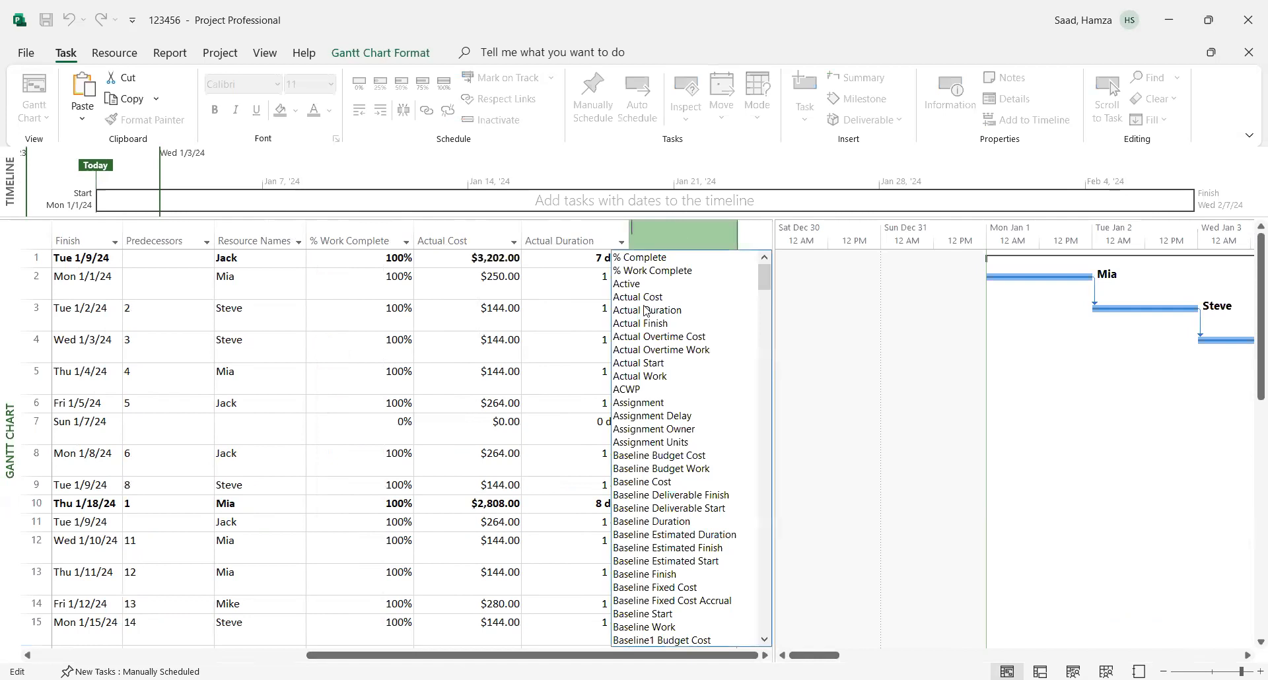
click(625, 284)
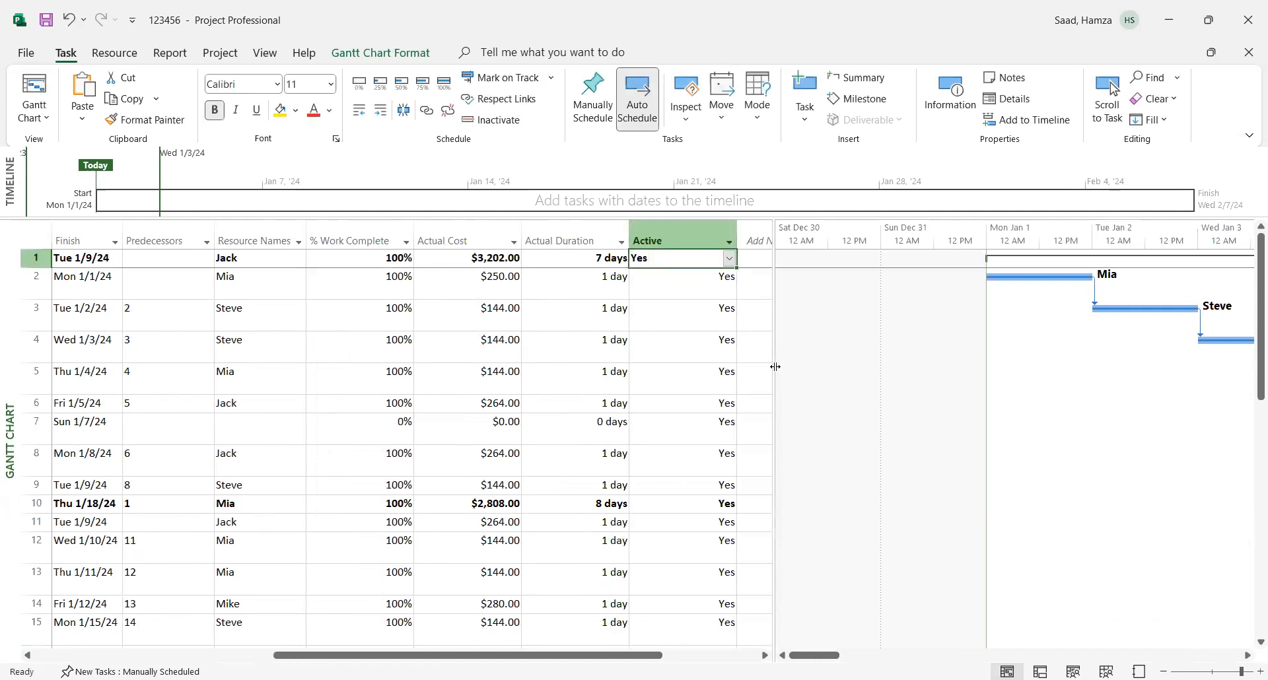
drag(774, 365, 792, 364)
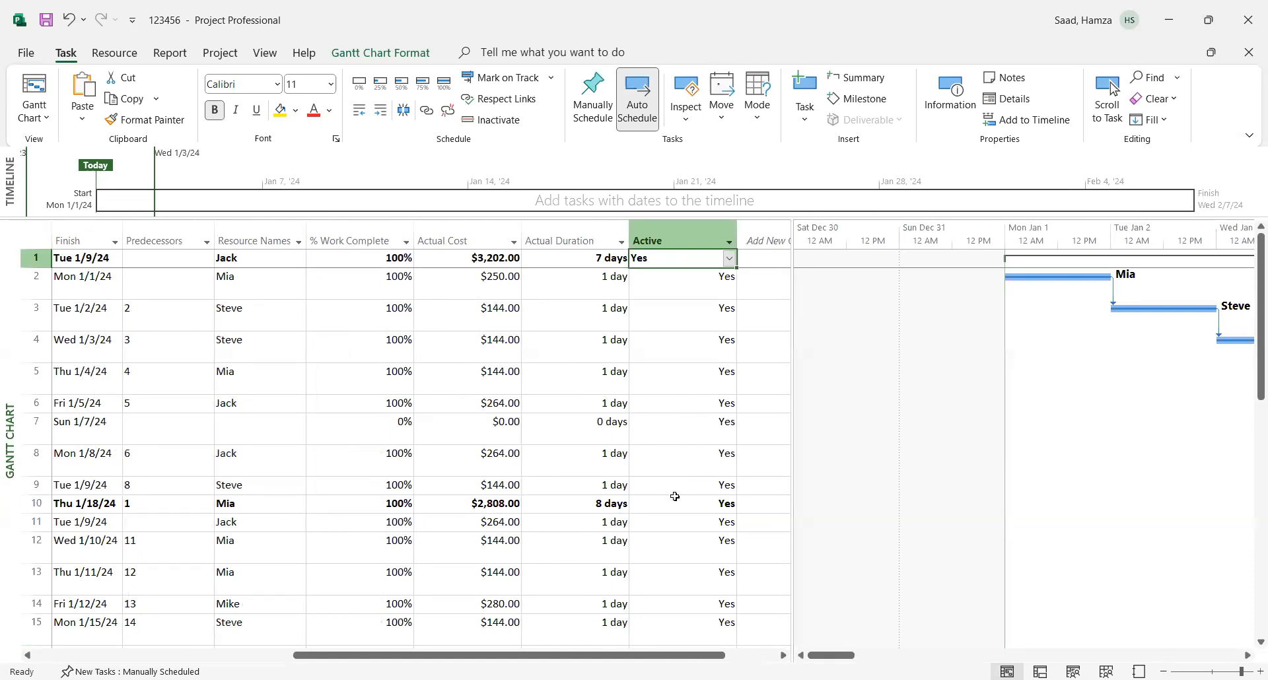
- Add an Actual Overtime Cost column after Active and widen the task table slightly
click(764, 240)
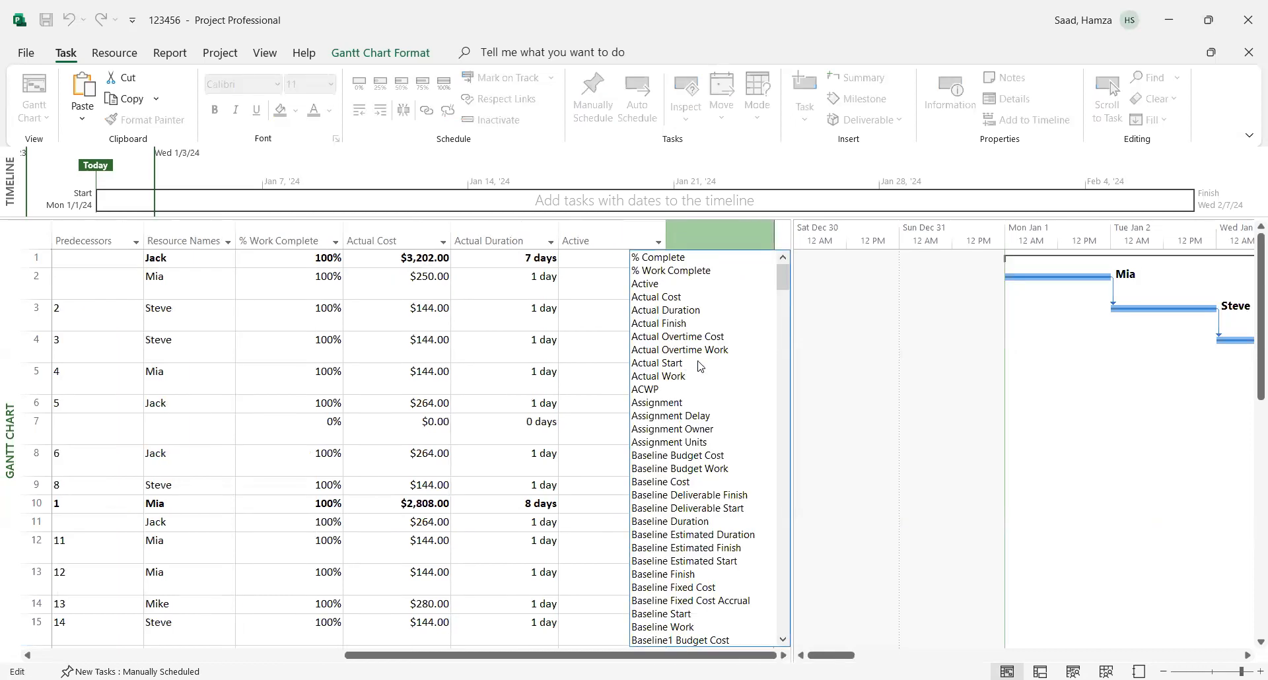
click(681, 337)
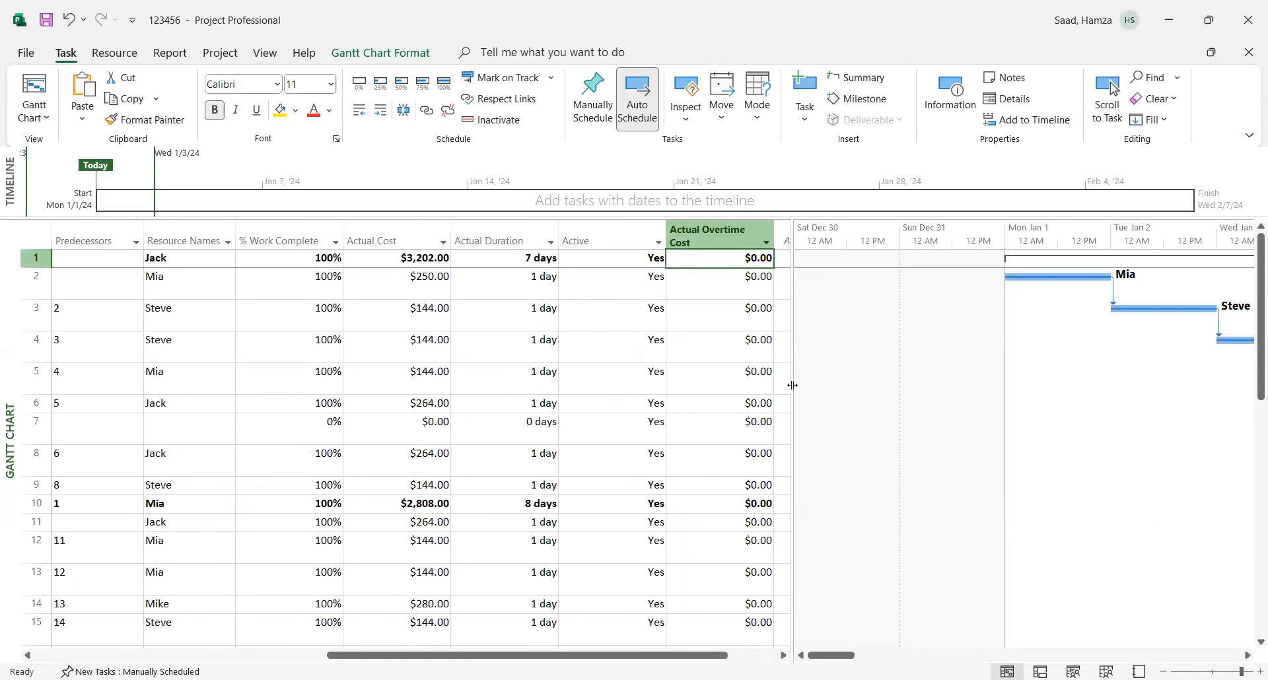
drag(786, 378, 799, 378)
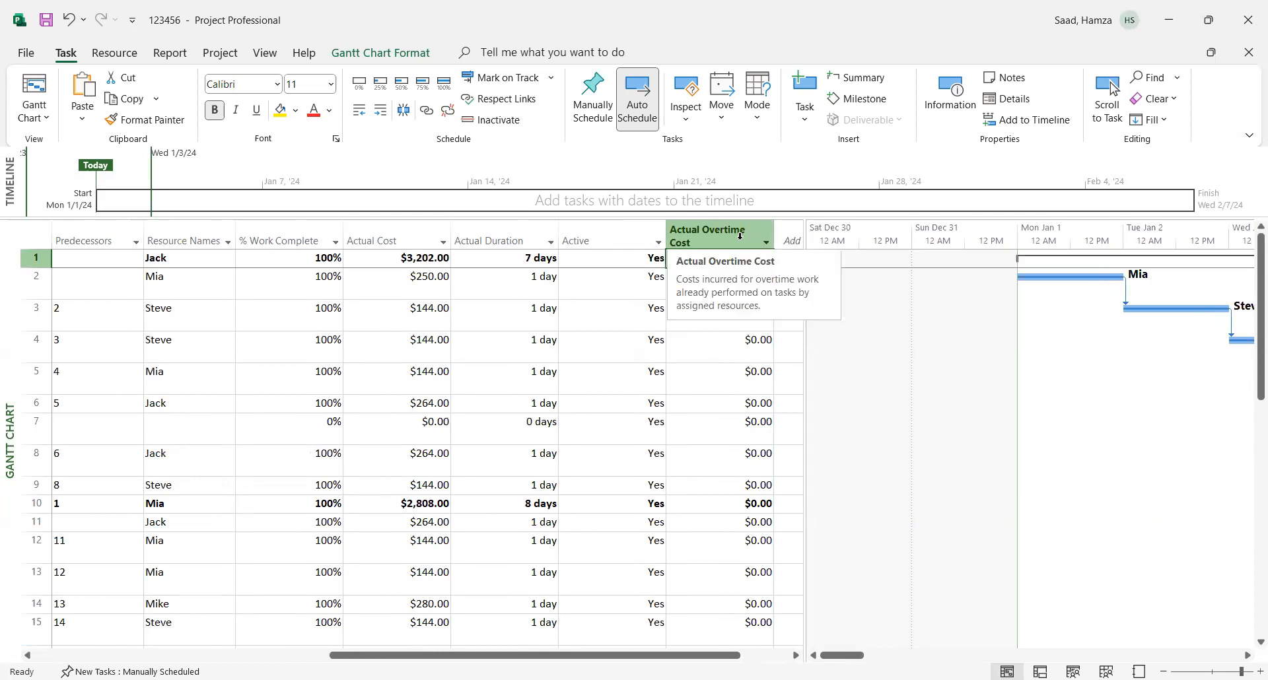
- Replace the Actual Overtime Cost column with the Actual Start field and widen the task table to make room for another column
click(740, 236)
click(740, 236)
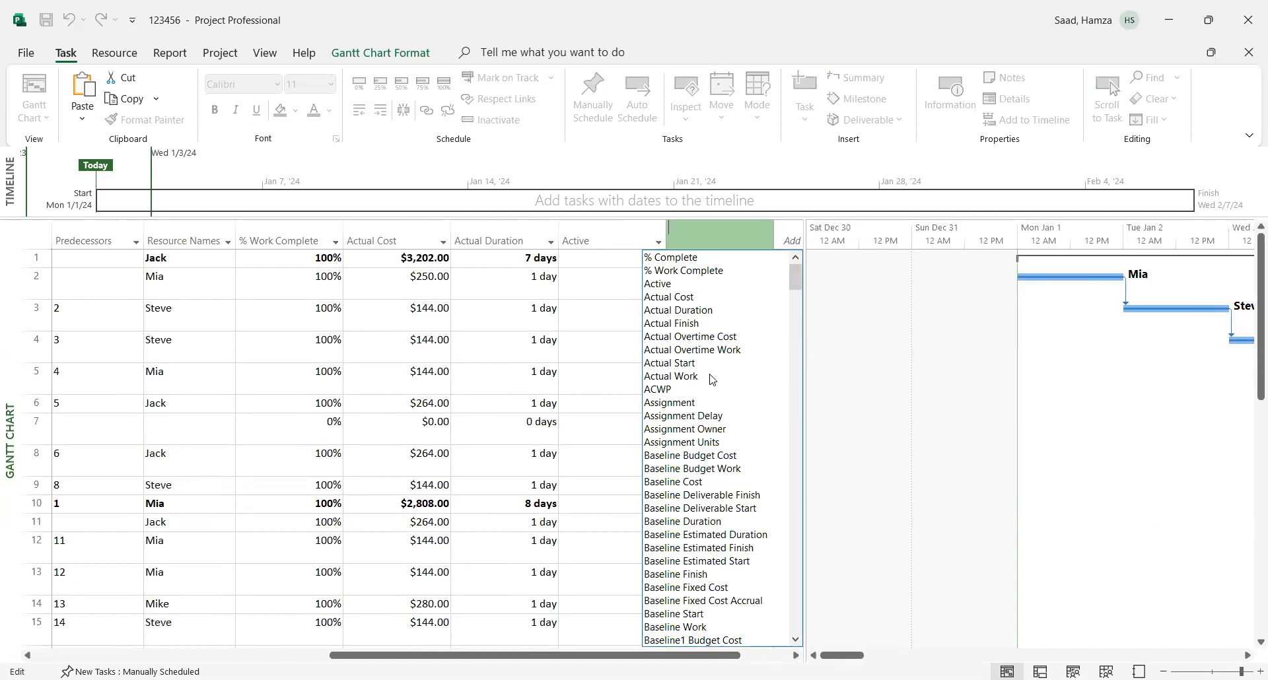
click(675, 365)
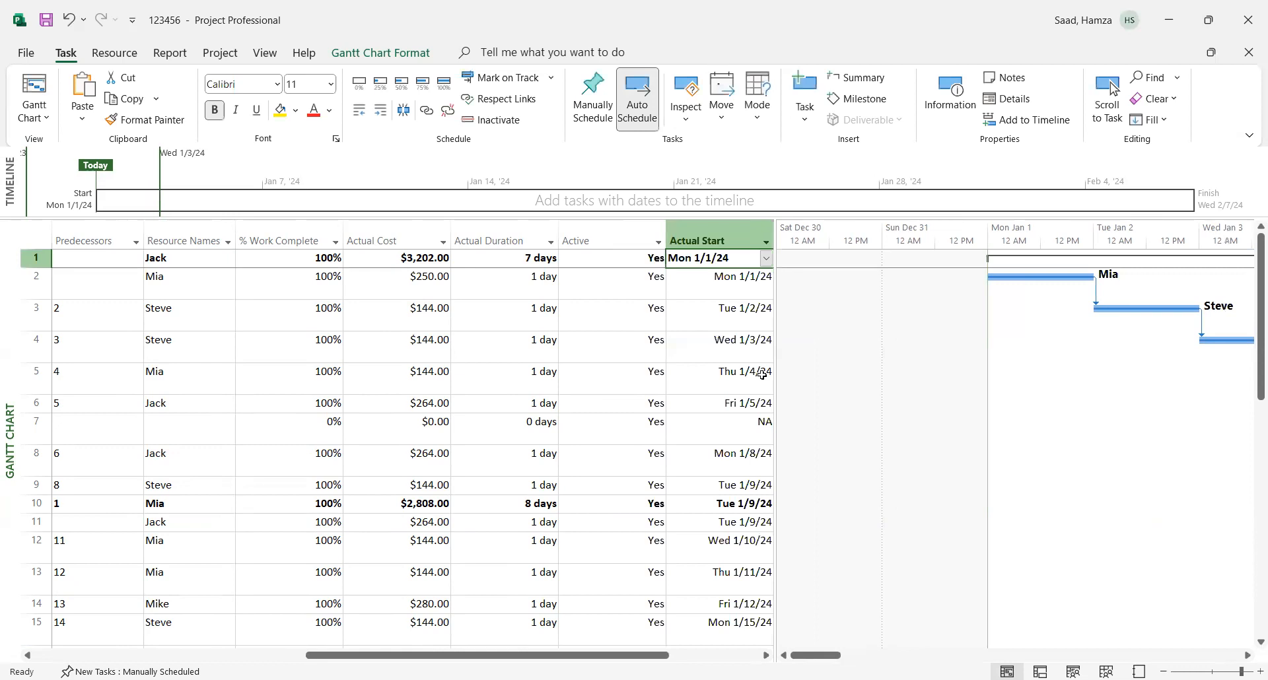
drag(776, 379, 812, 382)
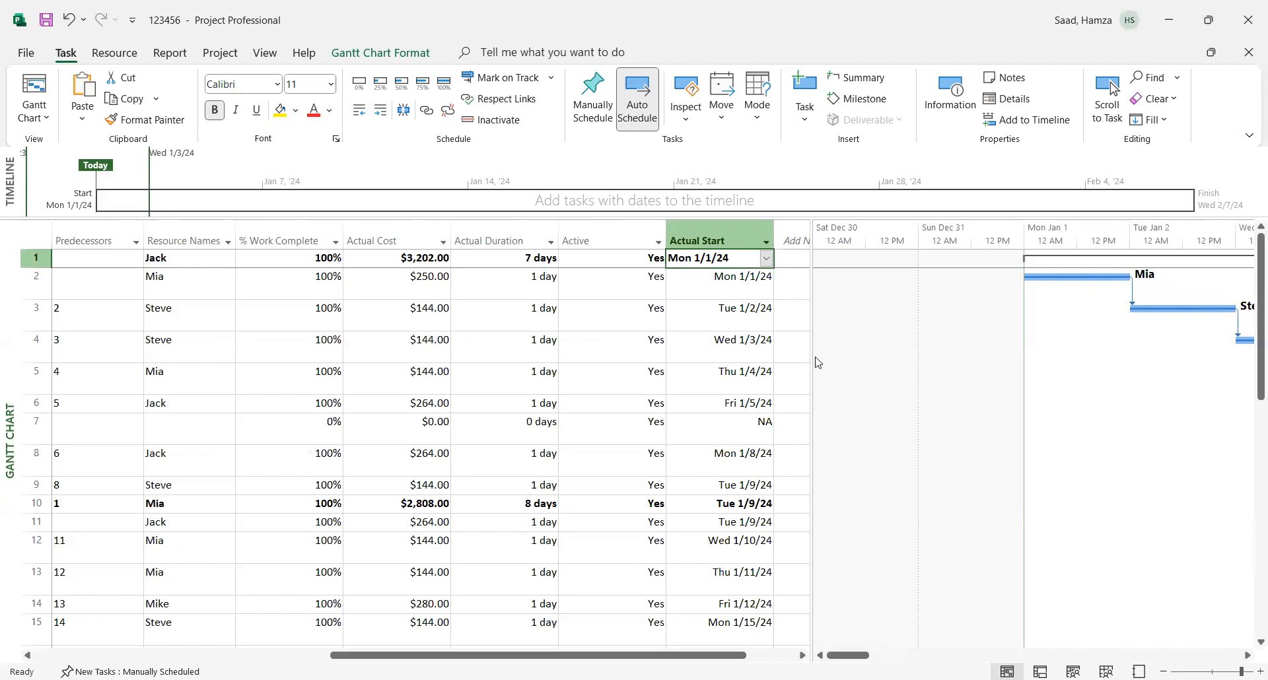
drag(811, 354, 831, 354)
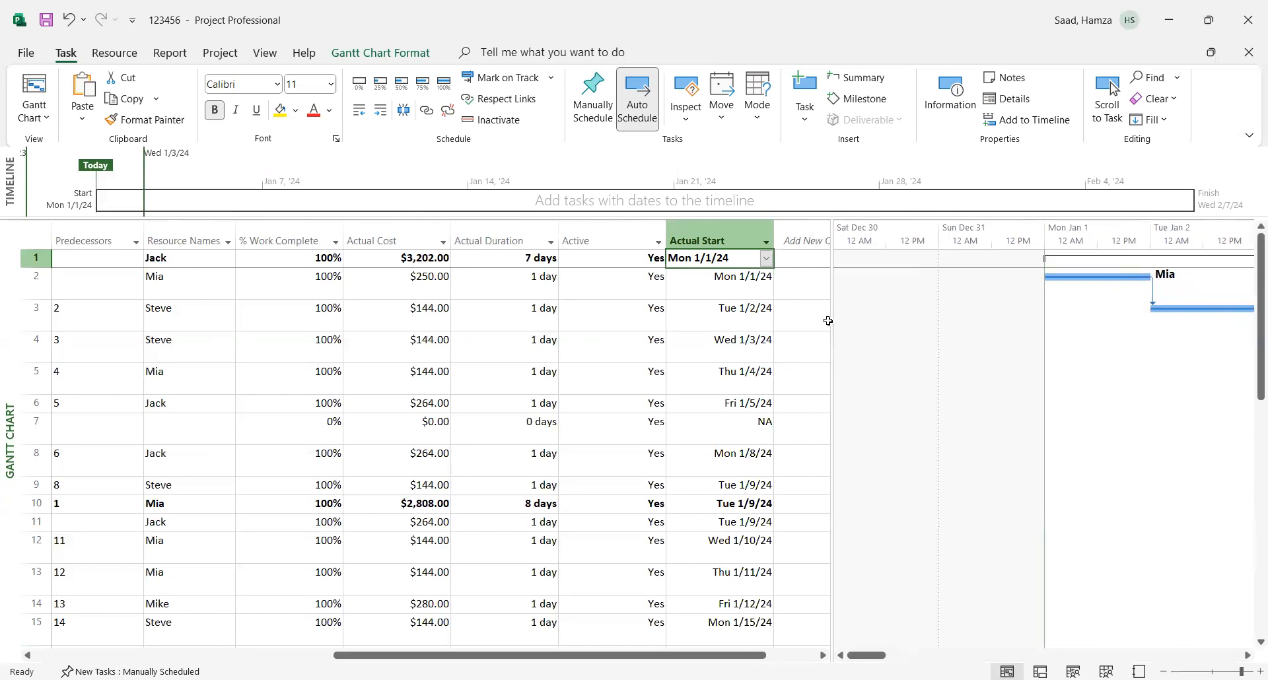
- Add a Fixed Cost column after Actual Start
click(803, 233)
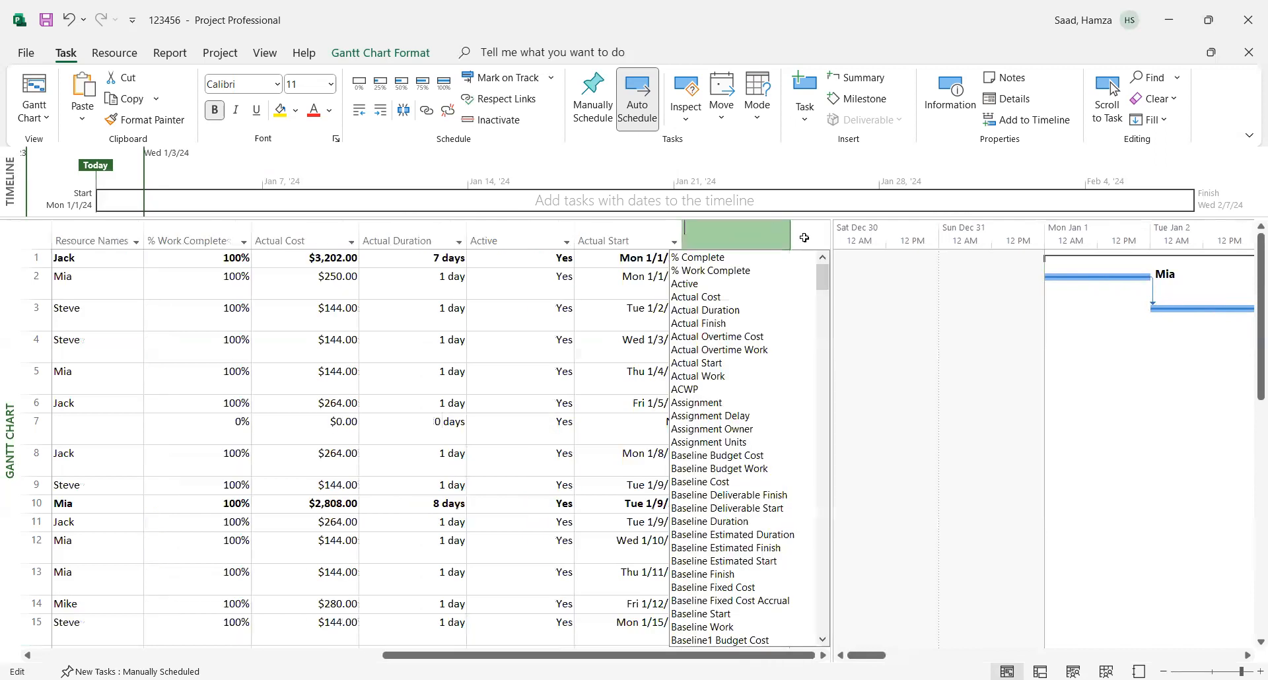
text(fi)
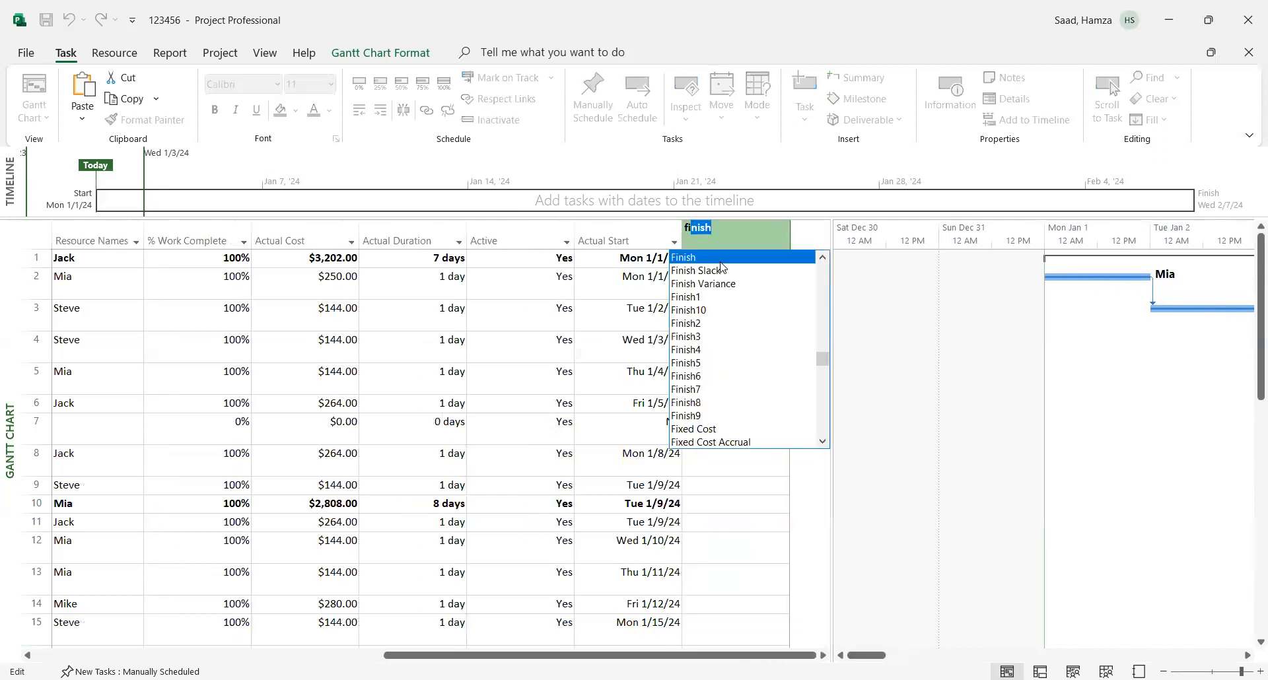
text(xed Cost)
click(715, 257)
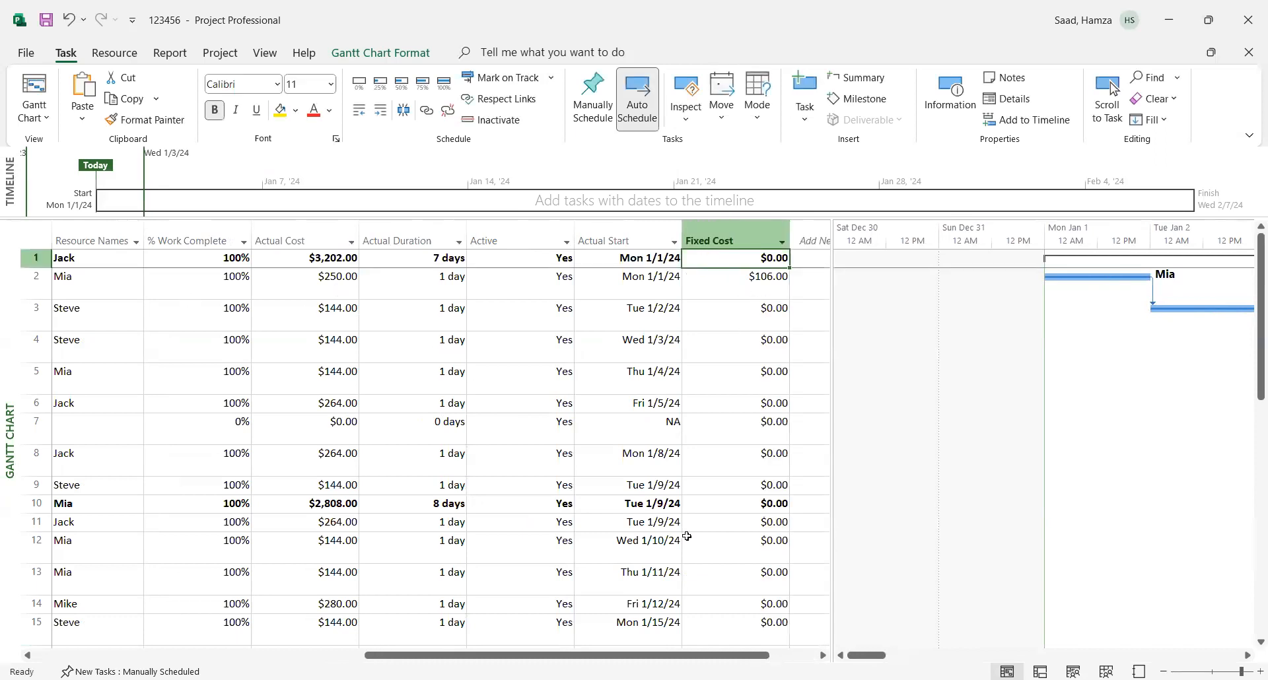
- Set the fixed cost of the "prepare job description" task to $0
click(758, 280)
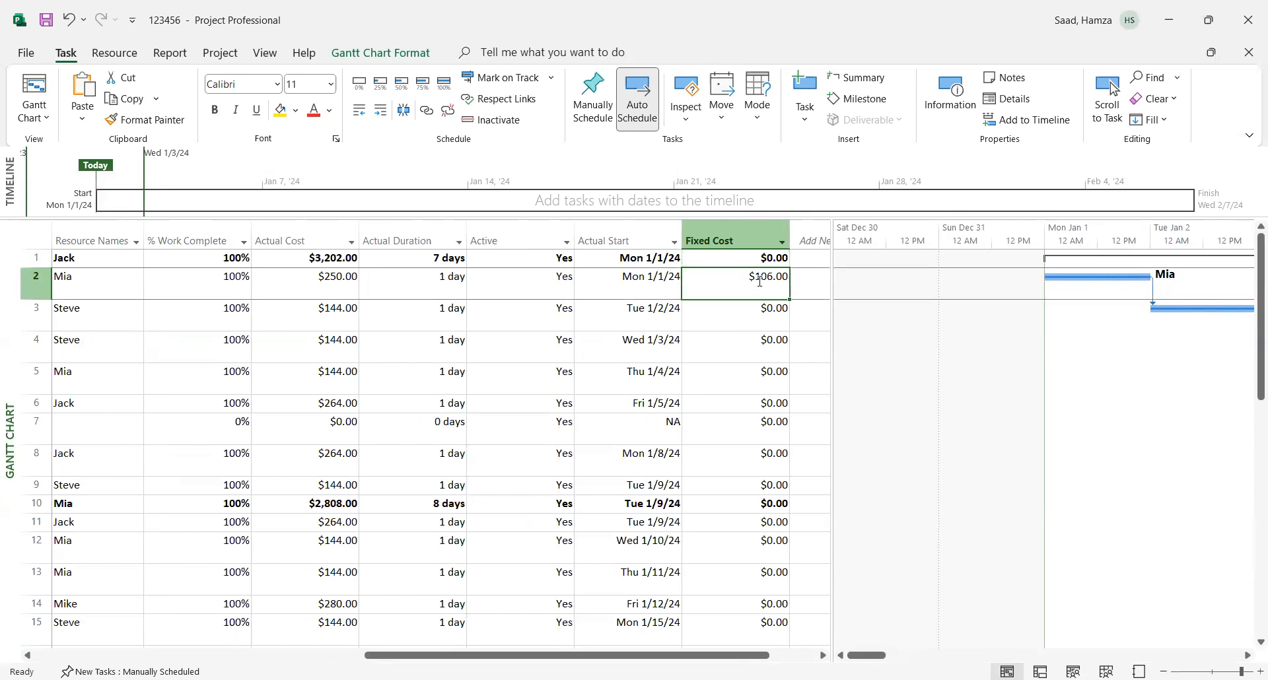
text(0)
drag(759, 309, 768, 400)
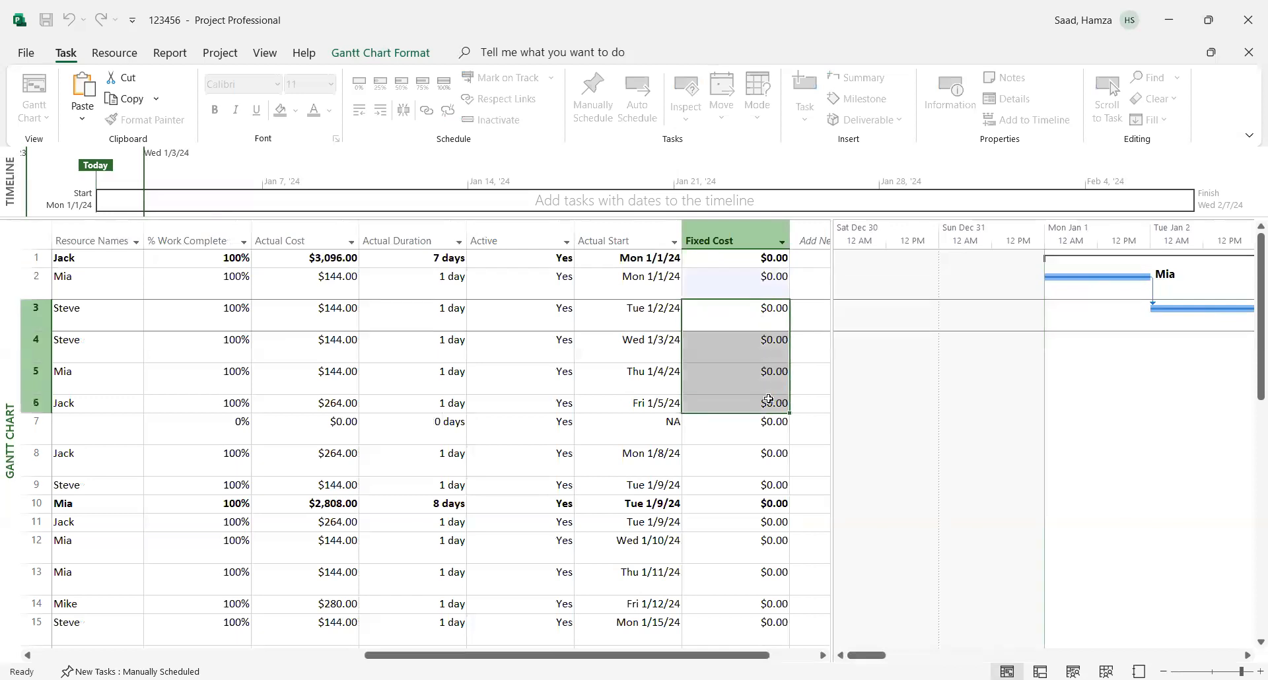
click(729, 455)
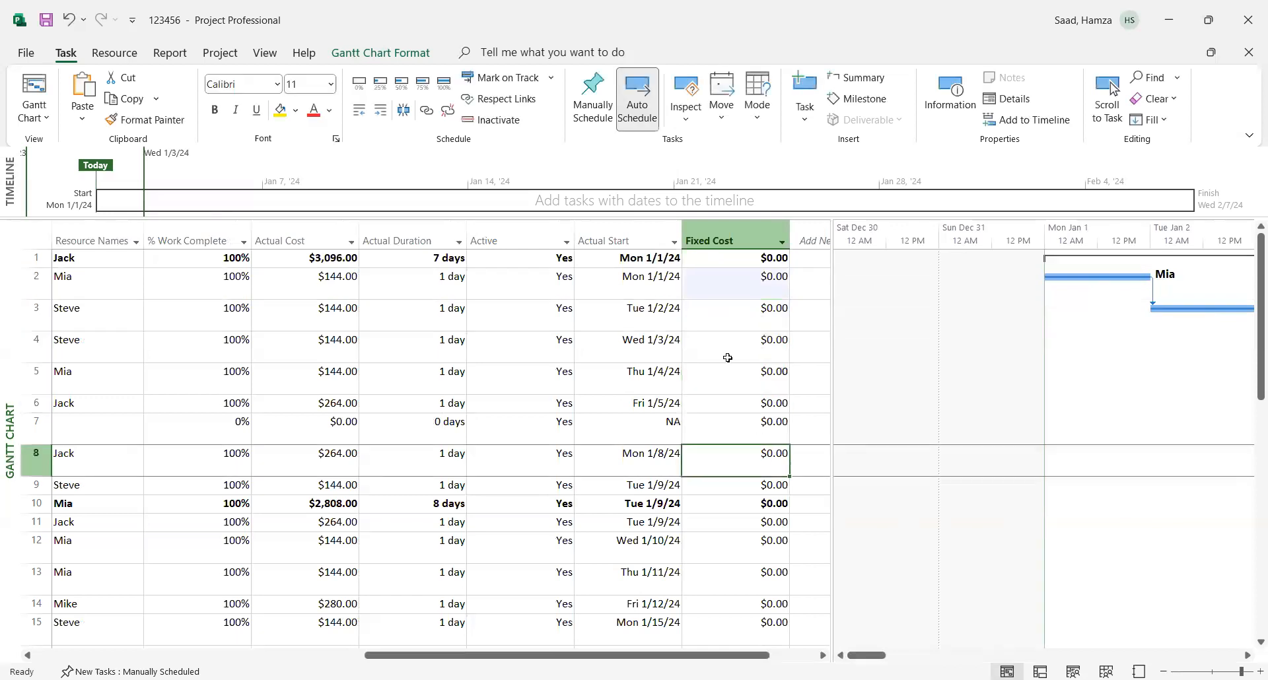
- Set the fixed cost of the "Start hiring" summary task to $200, then undo and redo the entry to compare the actual cost
click(750, 261)
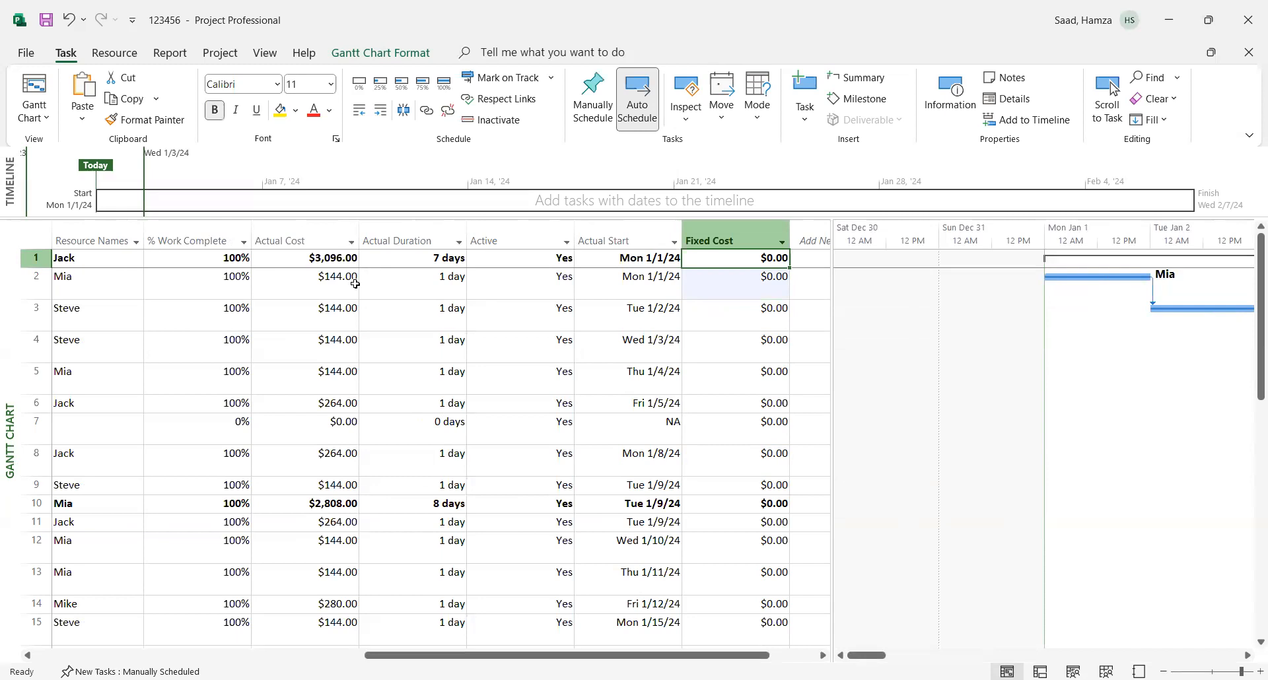
click(765, 259)
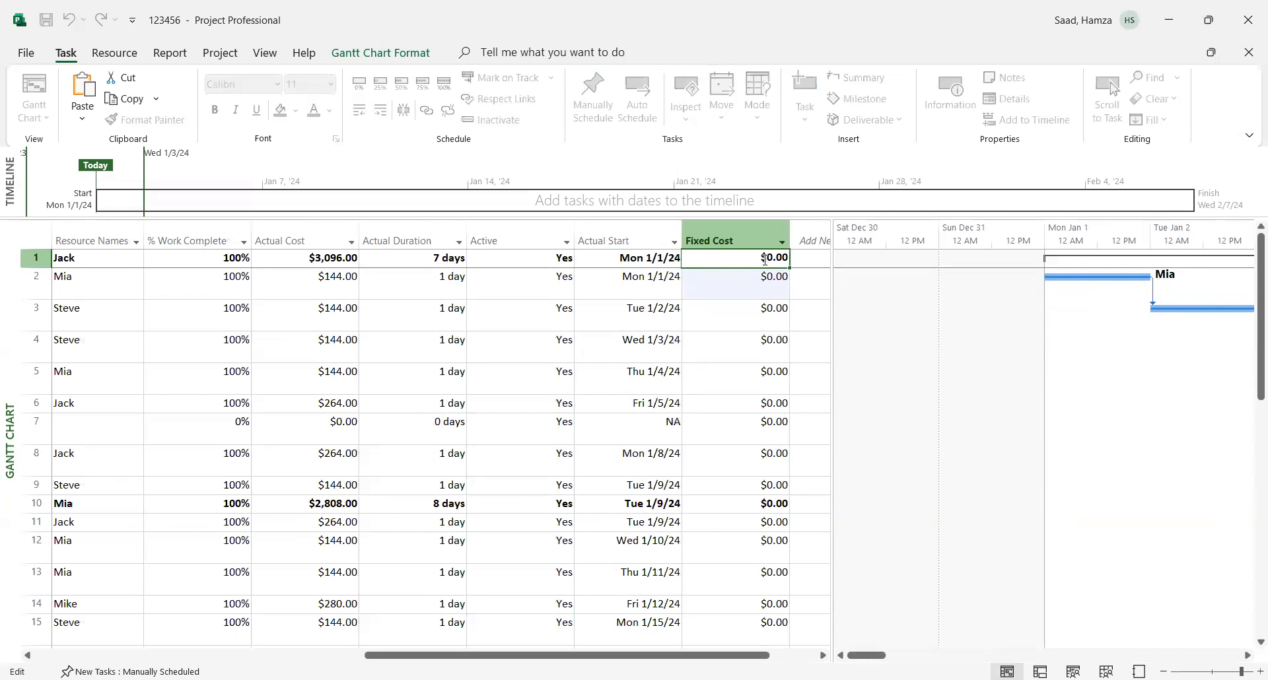
text(00)
key(BackSpace)
key(BackSpace)
key(BackSpace)
click(754, 287)
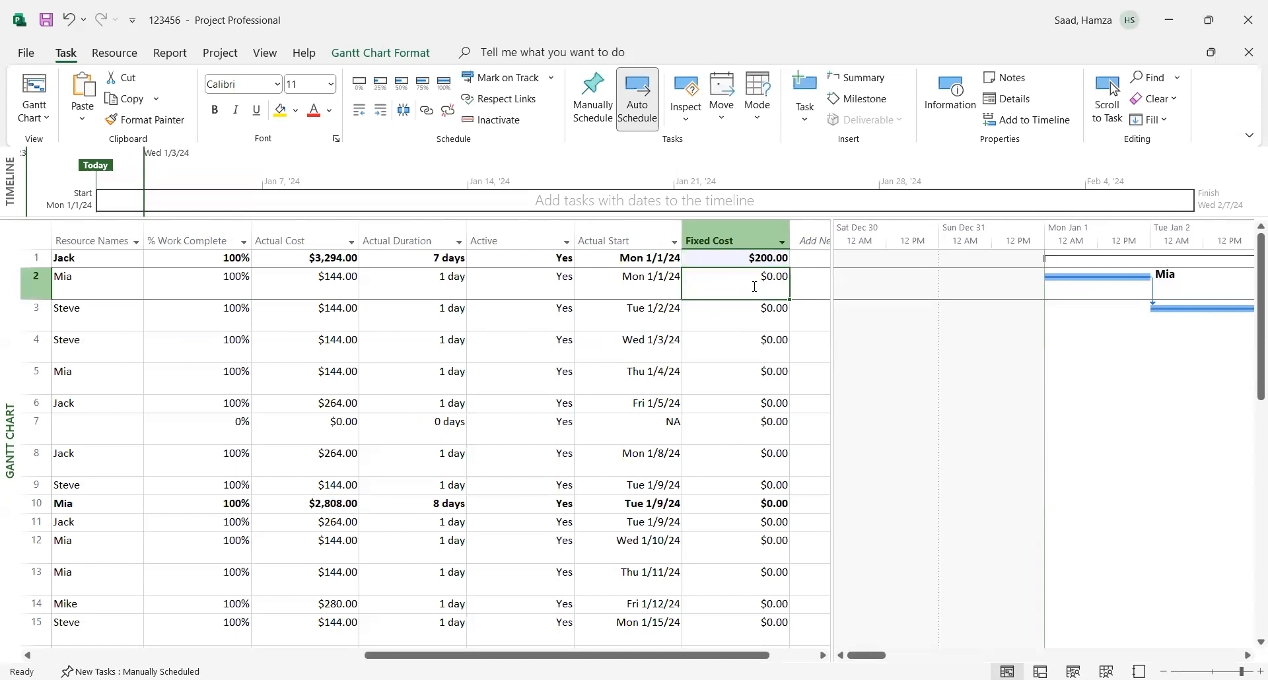
click(70, 19)
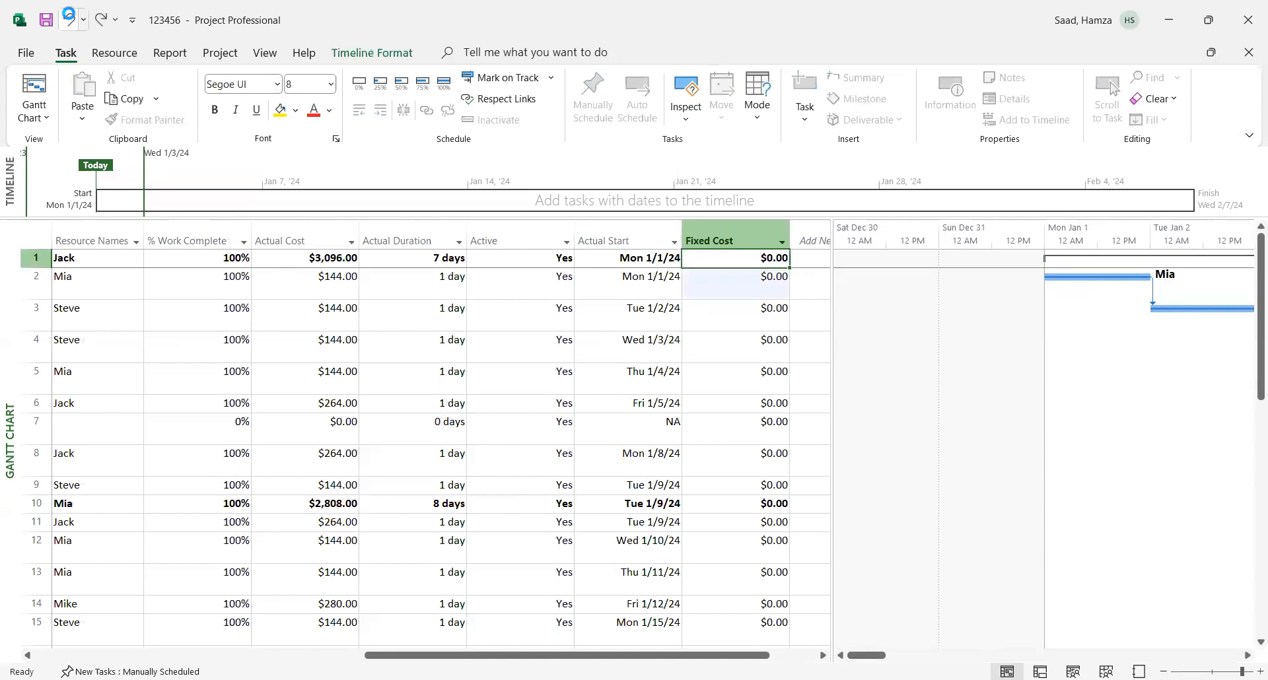
click(104, 20)
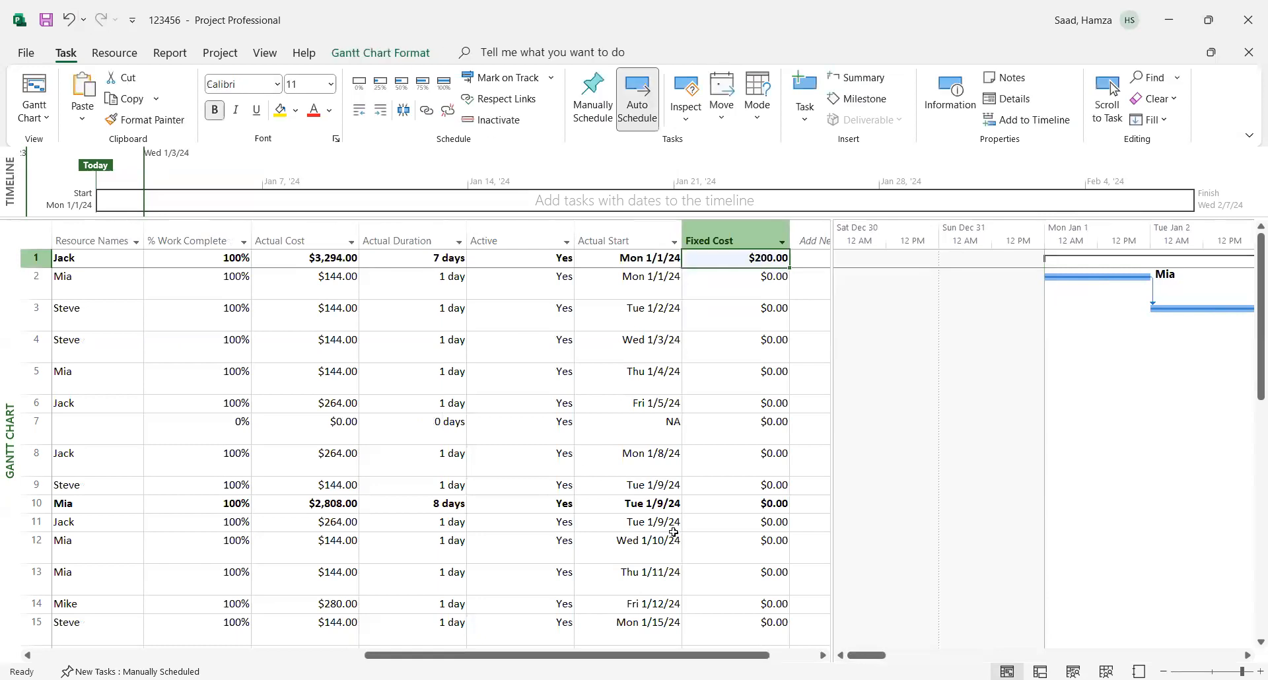
- Examine the Project Overview dashboard report for completion and due milestones, and return to the Gantt Chart view
drag(552, 655, 222, 654)
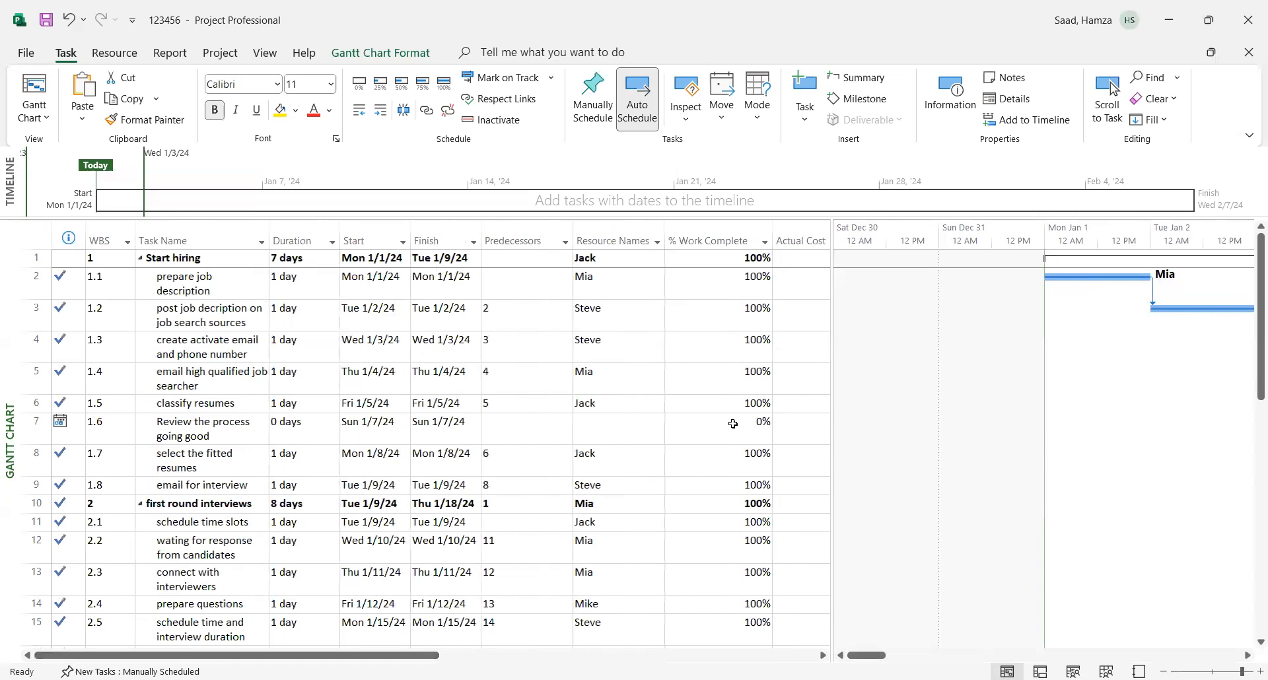
click(170, 53)
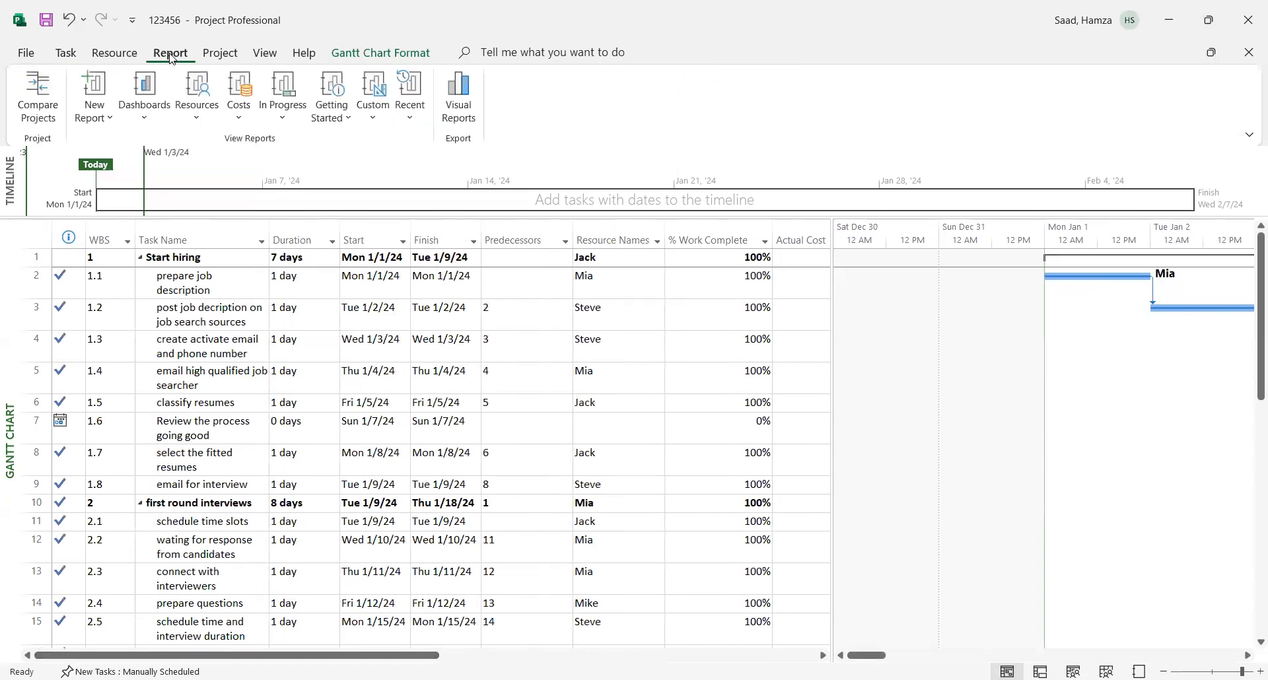
click(145, 123)
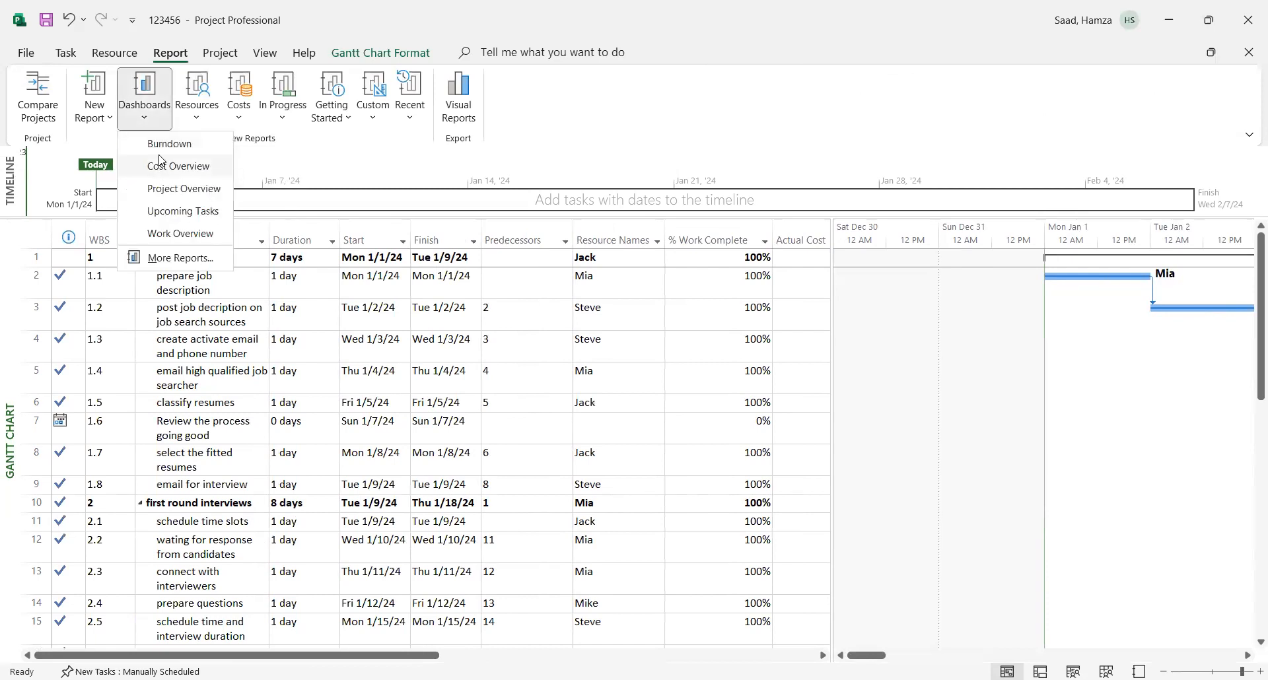
click(166, 190)
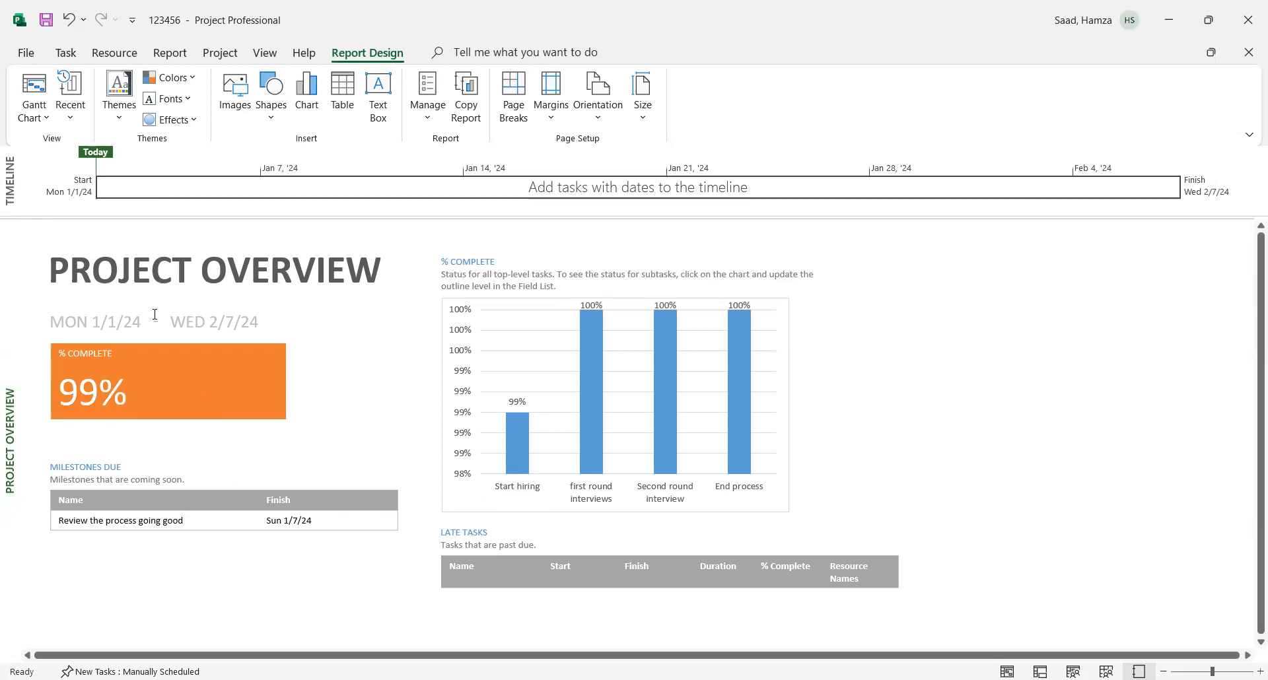
click(66, 53)
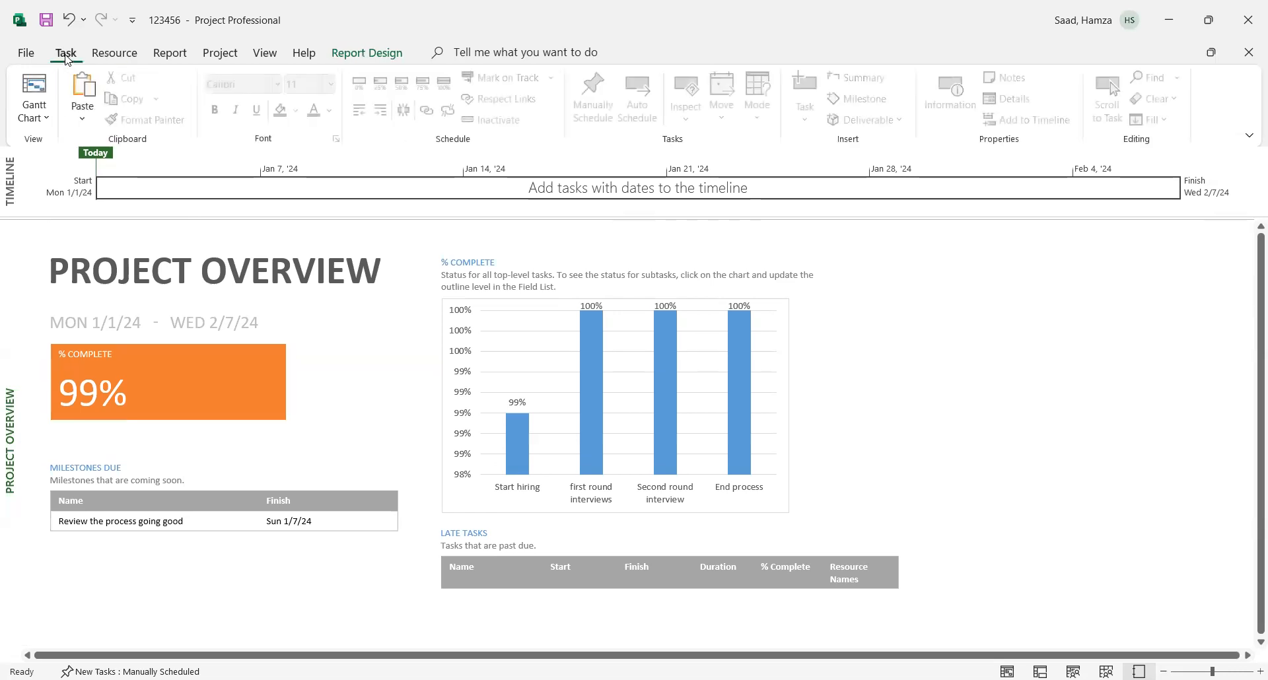
click(36, 88)
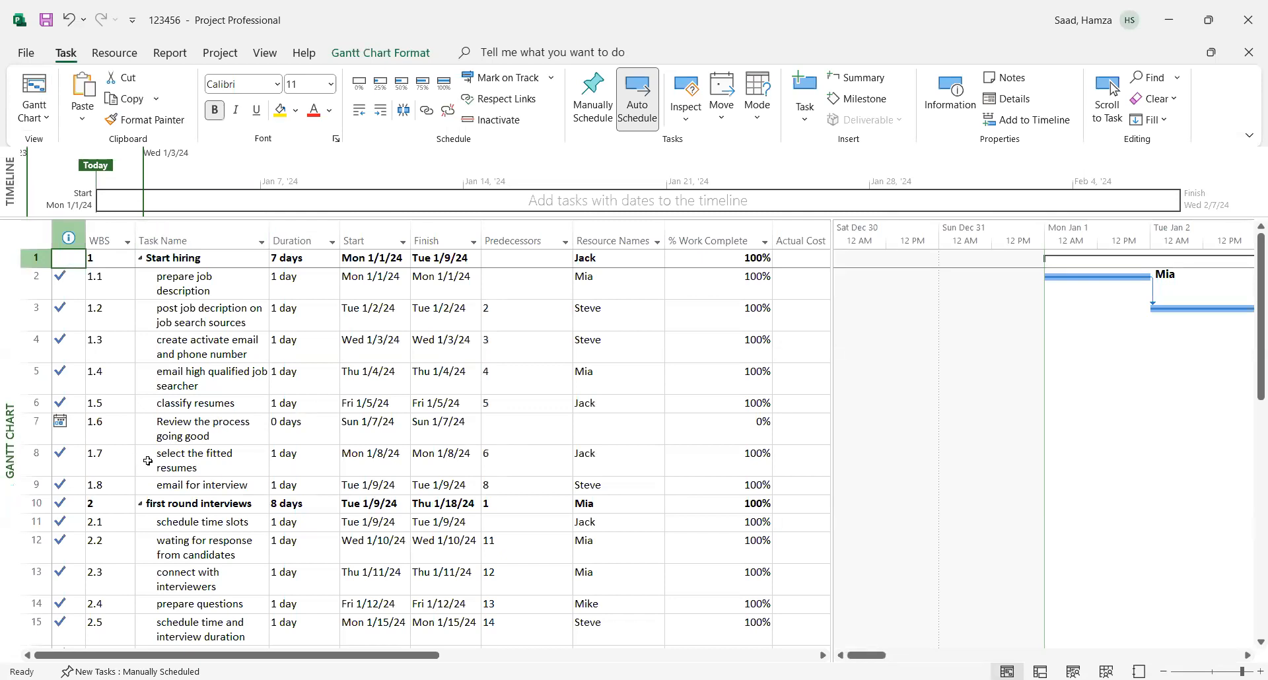
- Mark the "Review the process going good" milestone 100% complete and reopen the Project Overview report
click(170, 434)
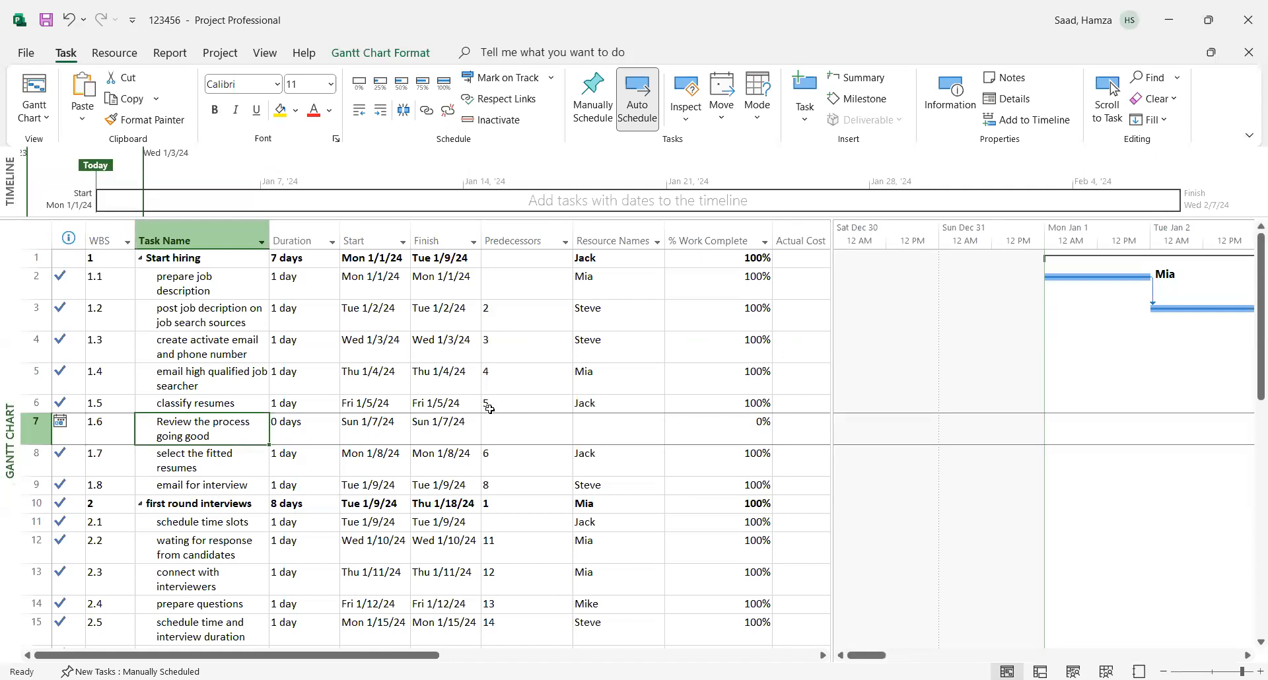
click(444, 83)
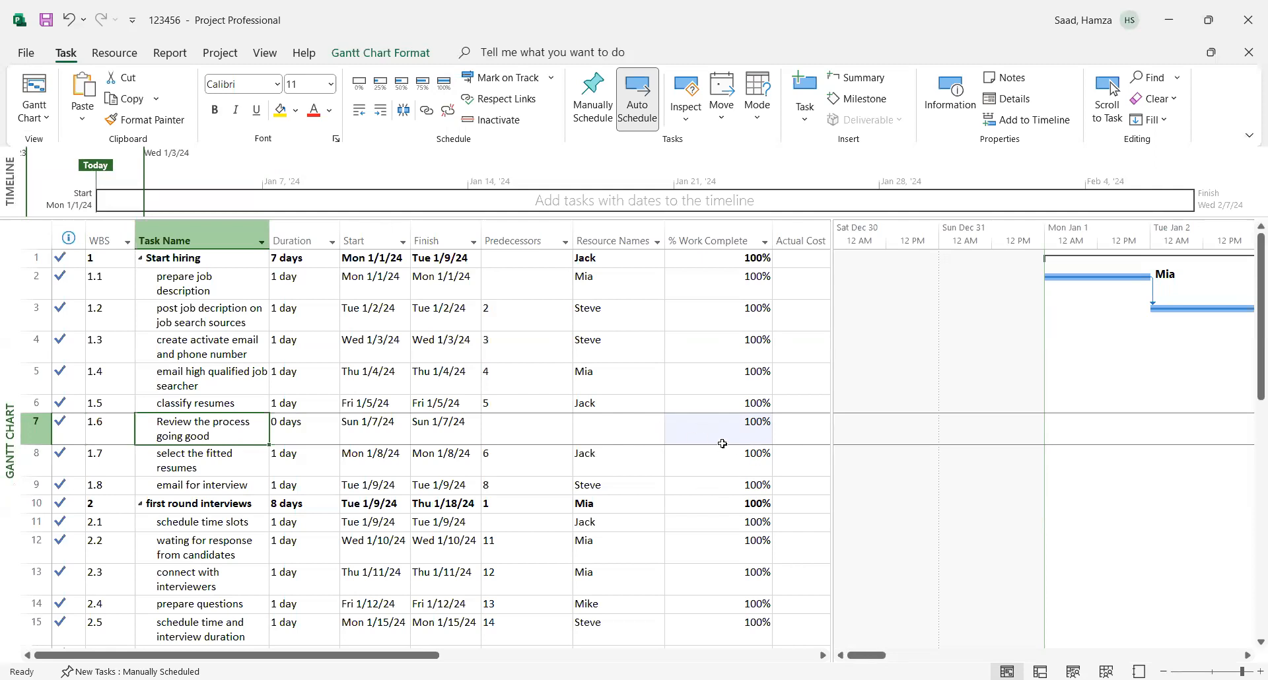
click(165, 56)
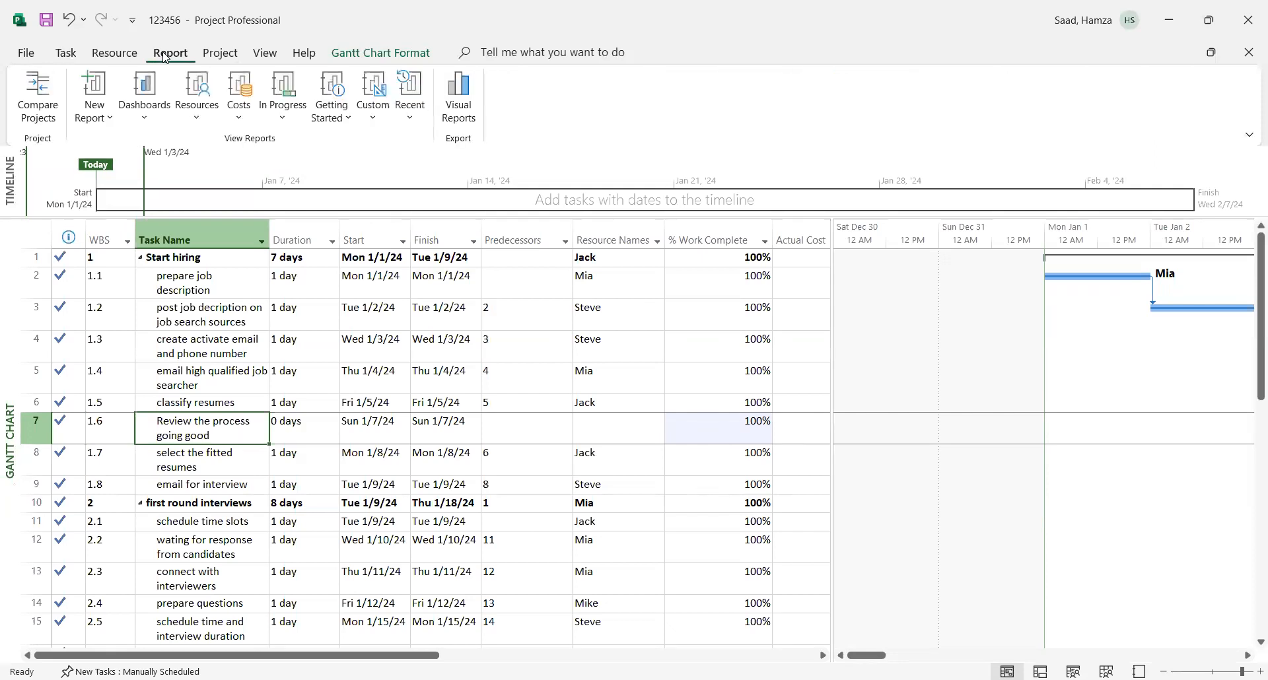
click(146, 116)
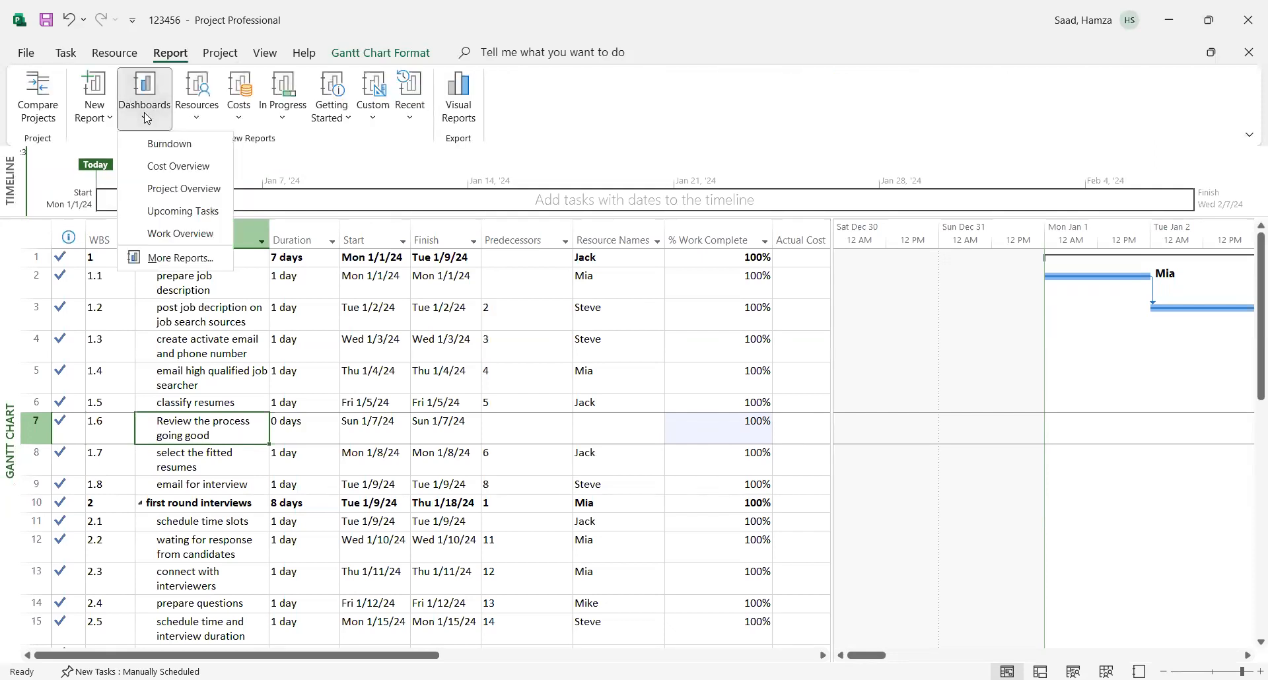
click(159, 191)
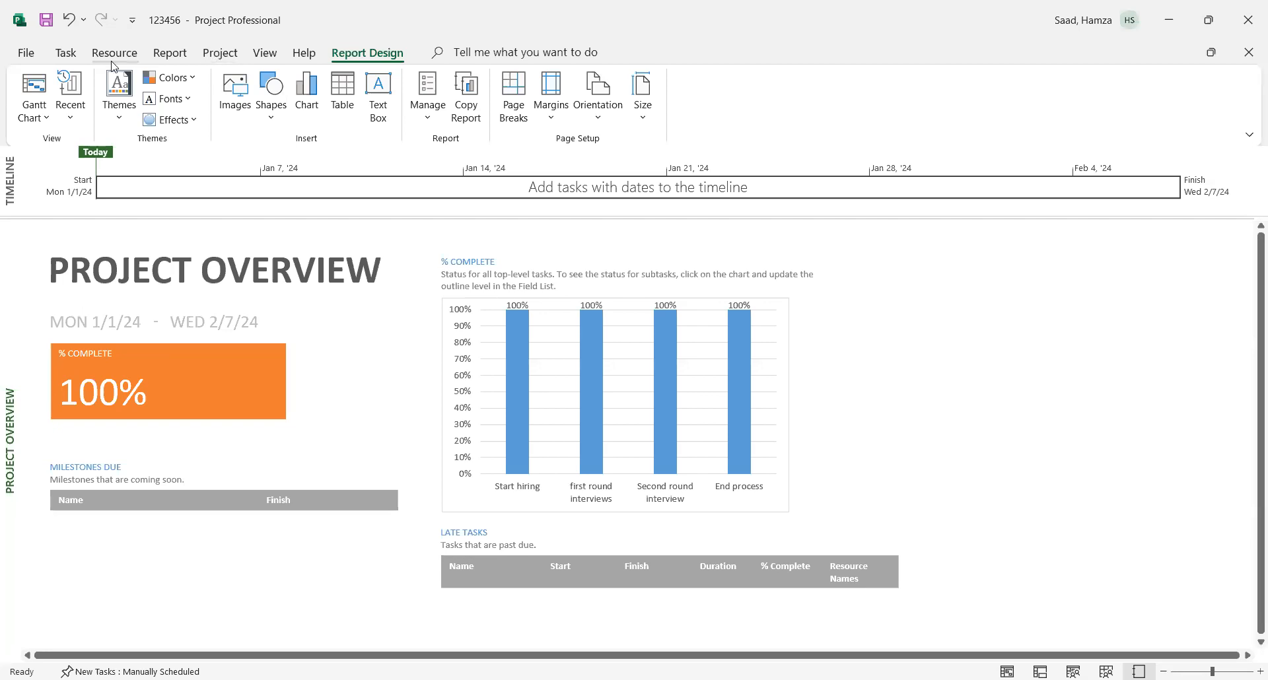
- Open the Cost Overview dashboard report and examine its progress versus cost chart and cost status by top-level task
click(171, 54)
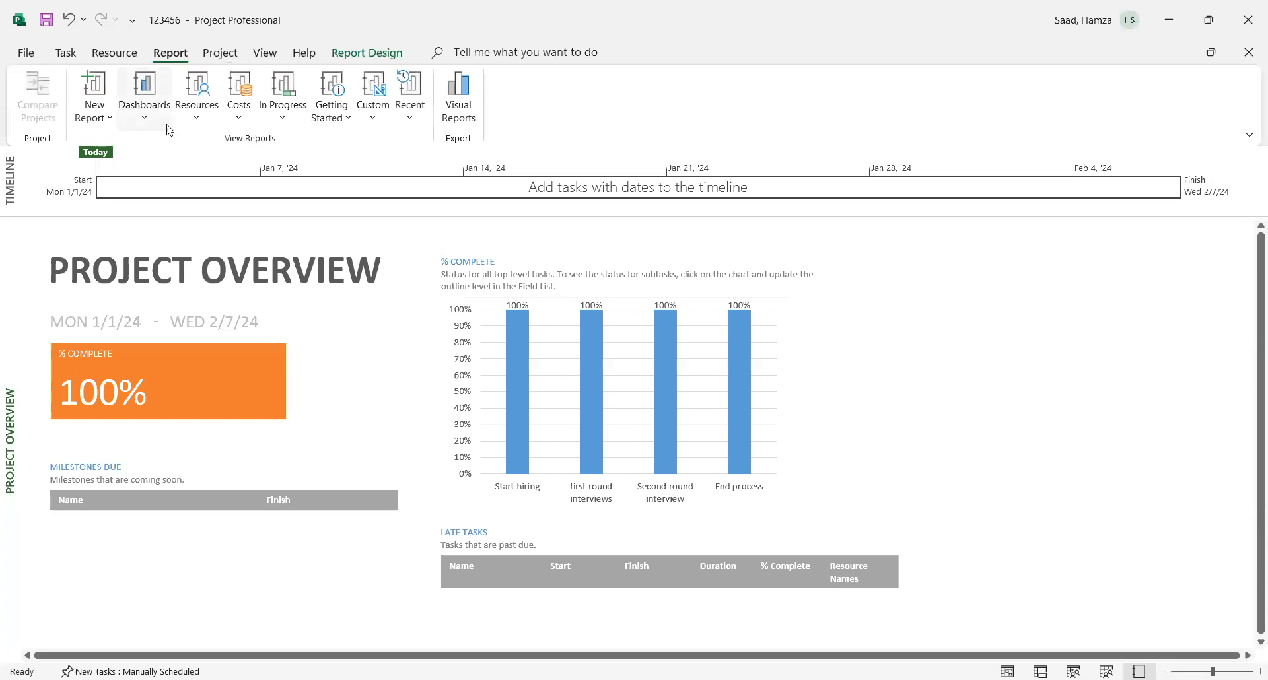
click(199, 120)
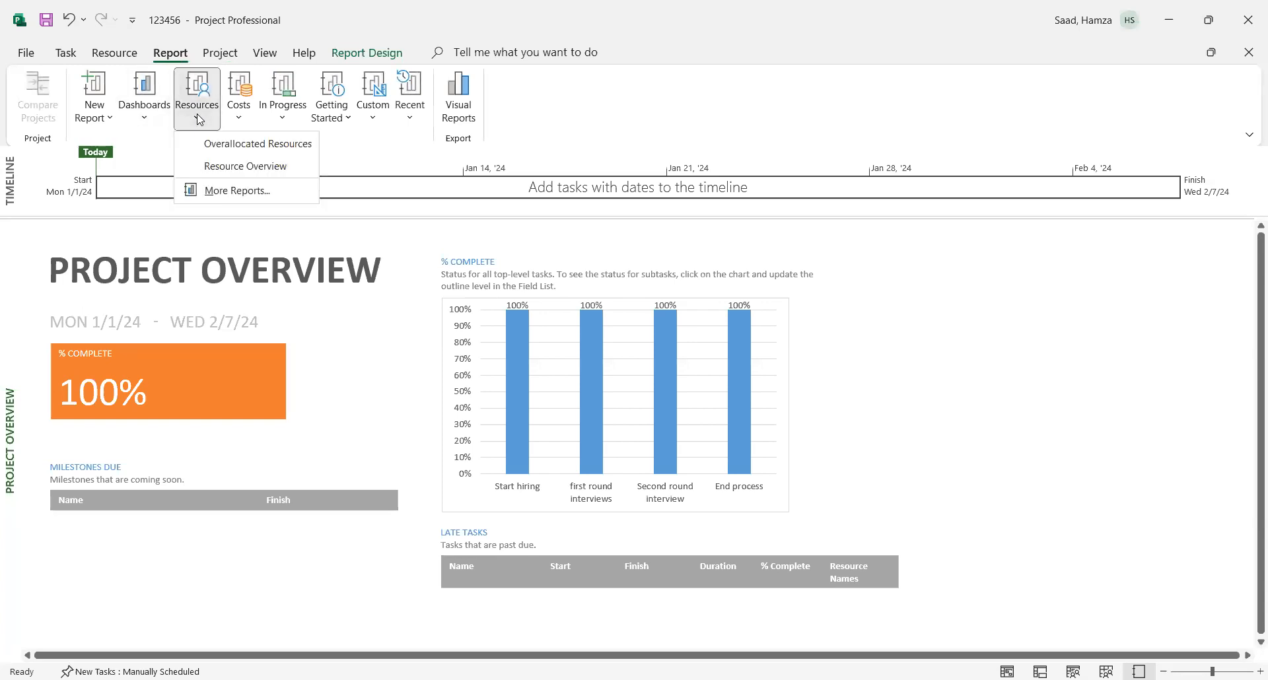
click(146, 117)
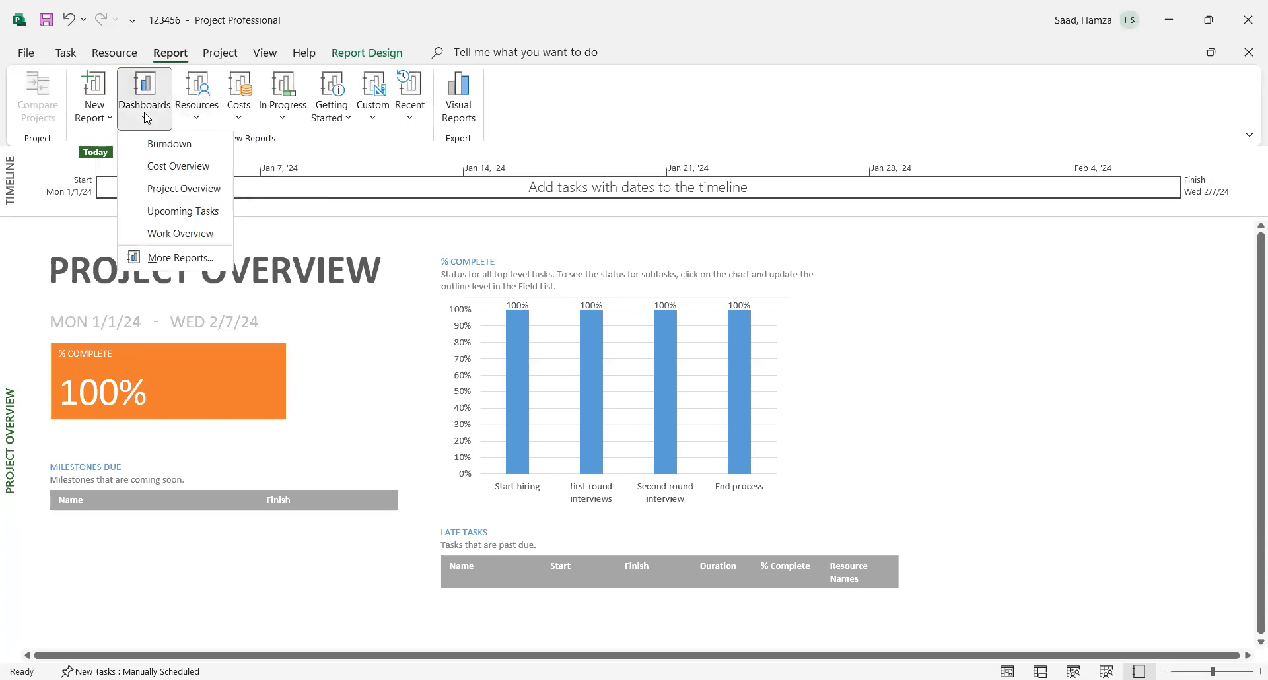
click(172, 168)
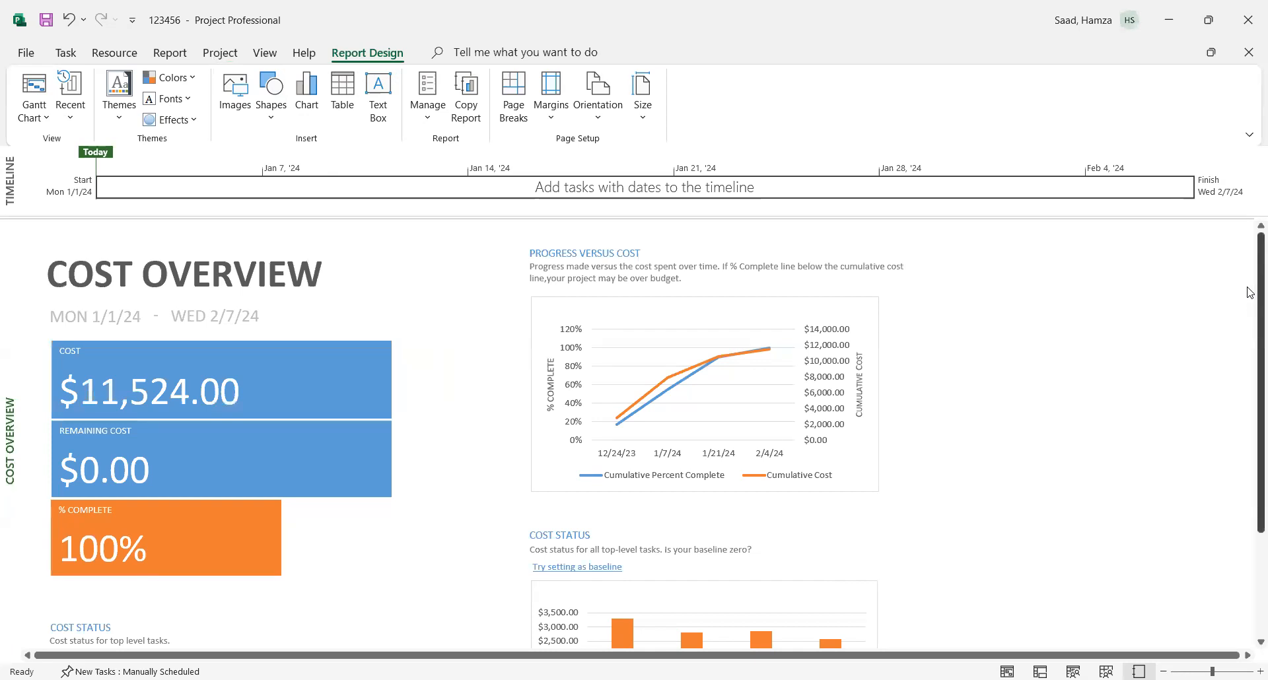
drag(1250, 290, 1251, 455)
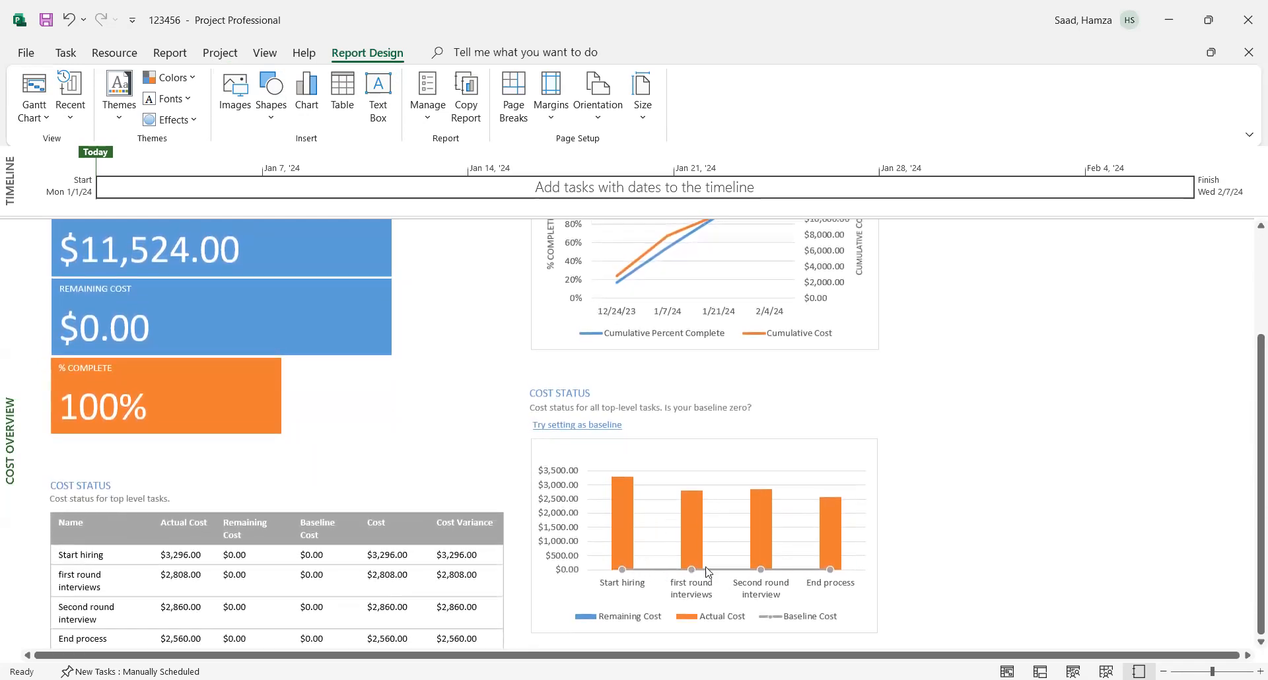
click(66, 58)
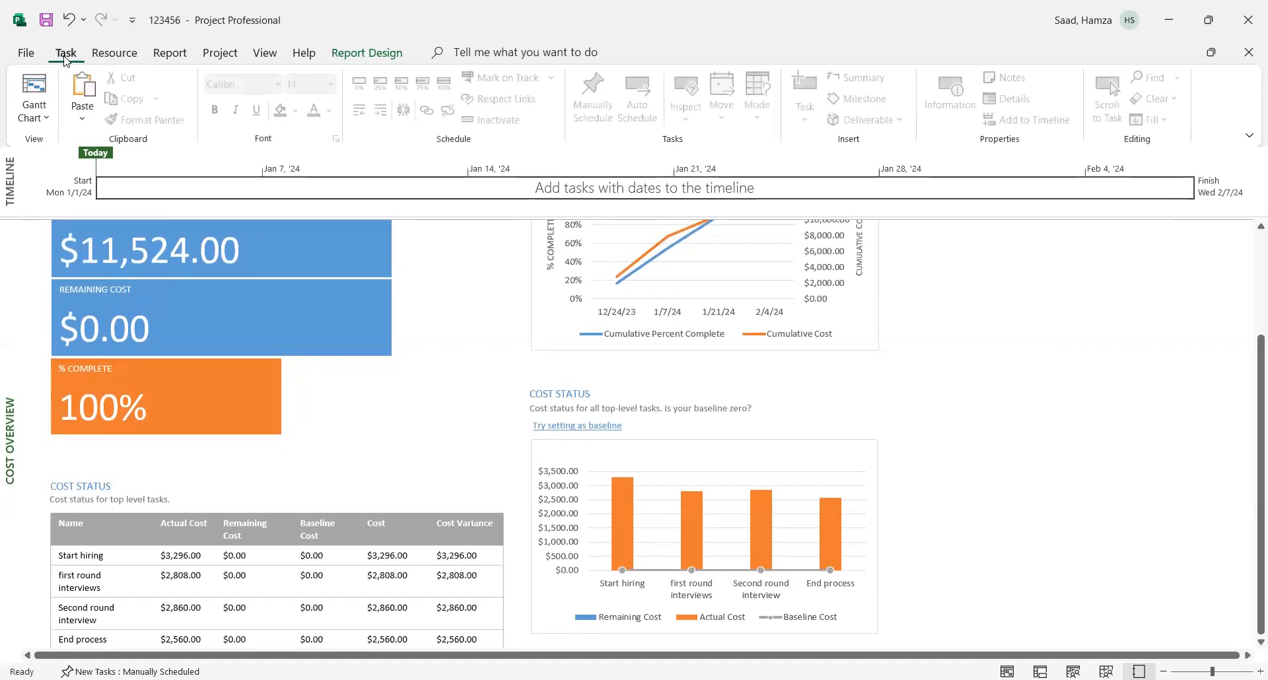
- Return to the Gantt Chart view and insert a new milestone above the "Start hiring" summary task
click(107, 56)
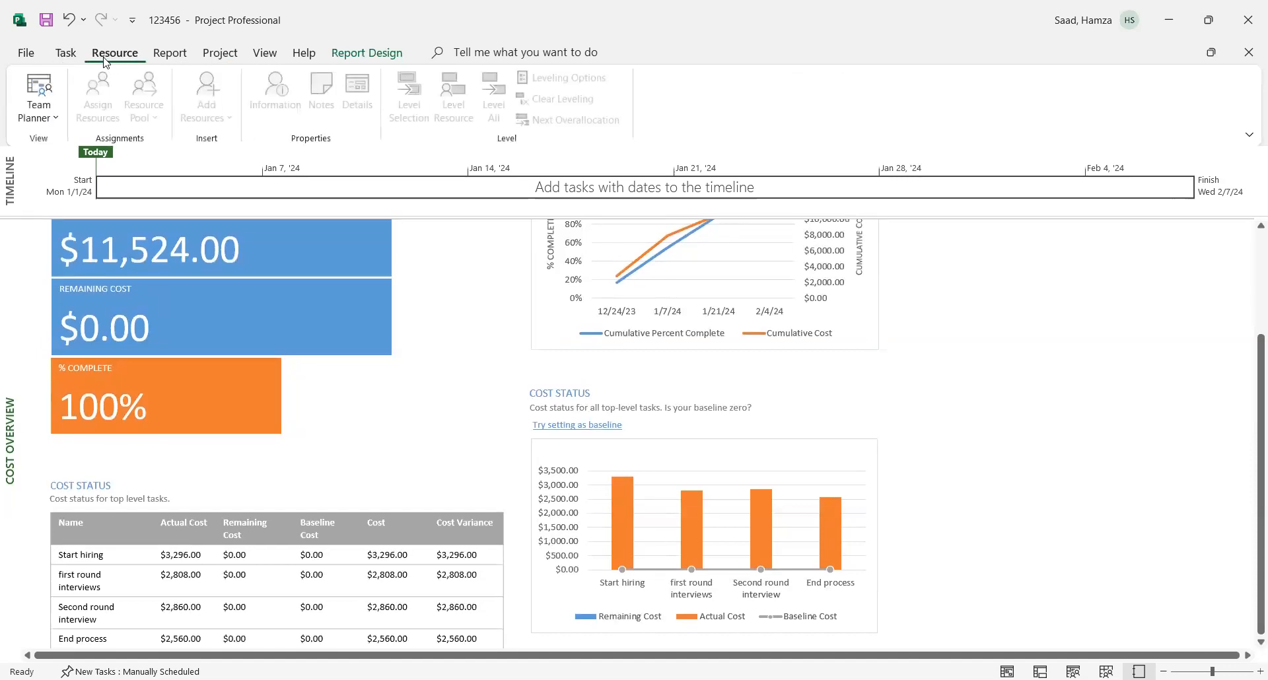
click(65, 54)
click(40, 85)
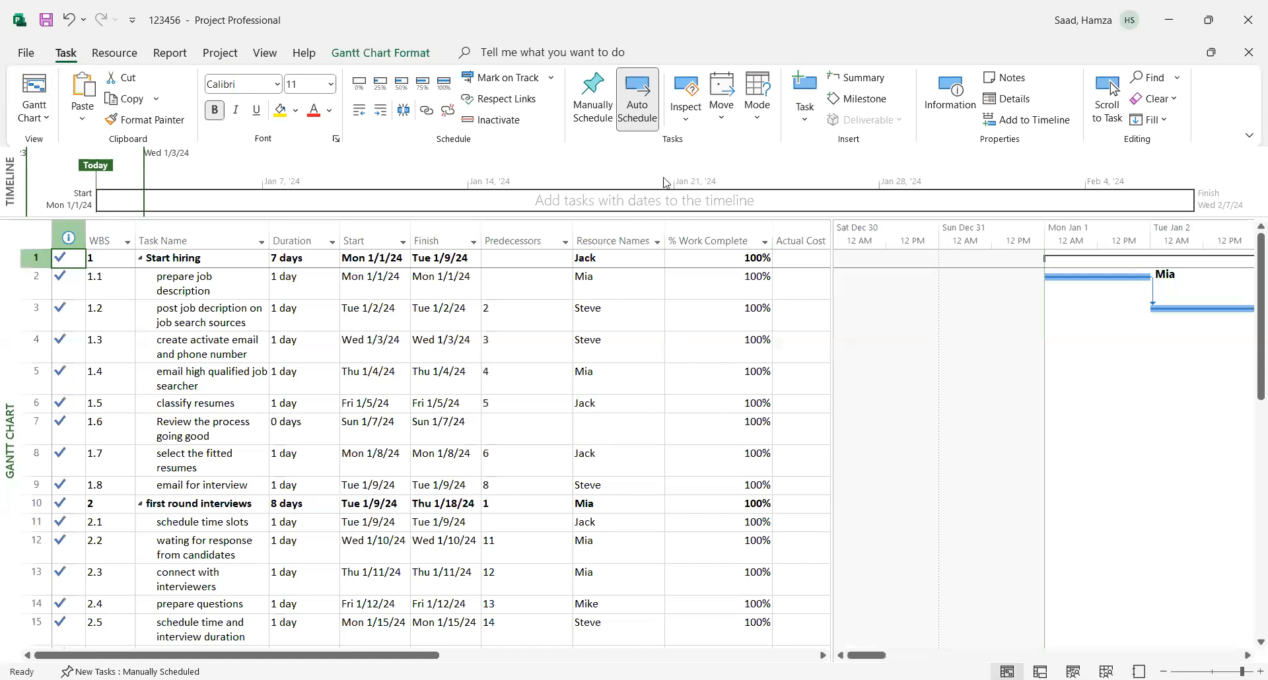
click(864, 101)
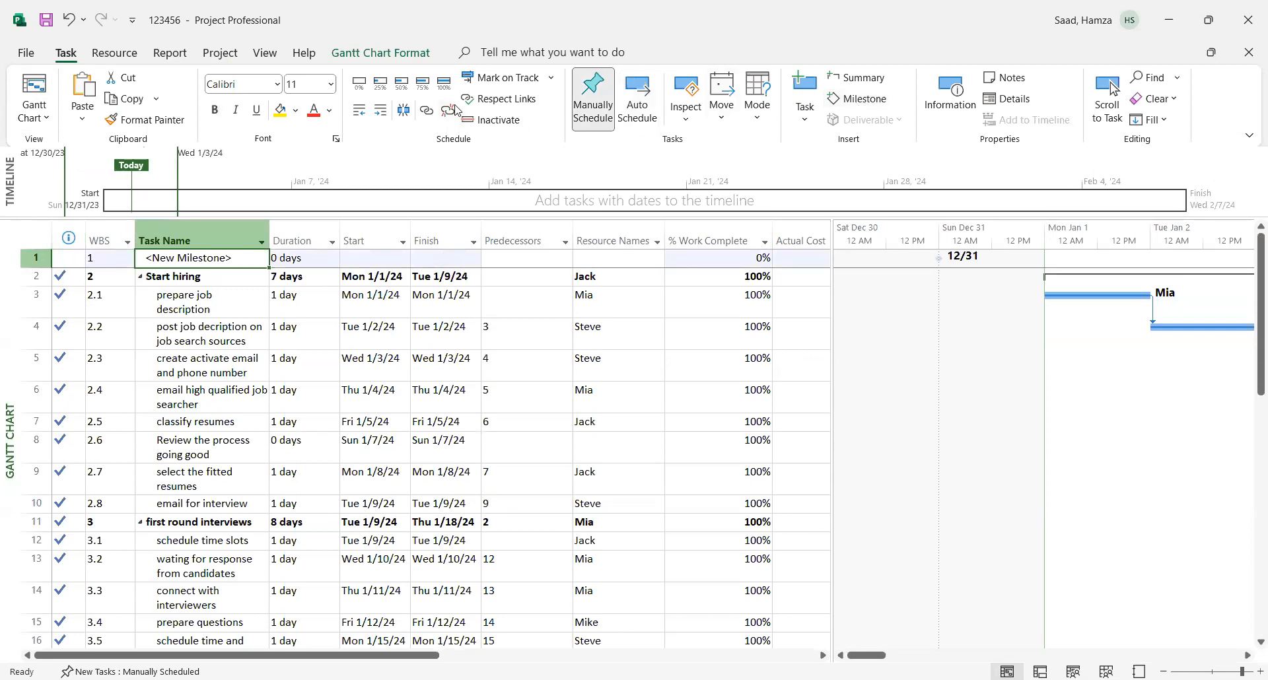
- Set the baseline for the entire project
click(119, 57)
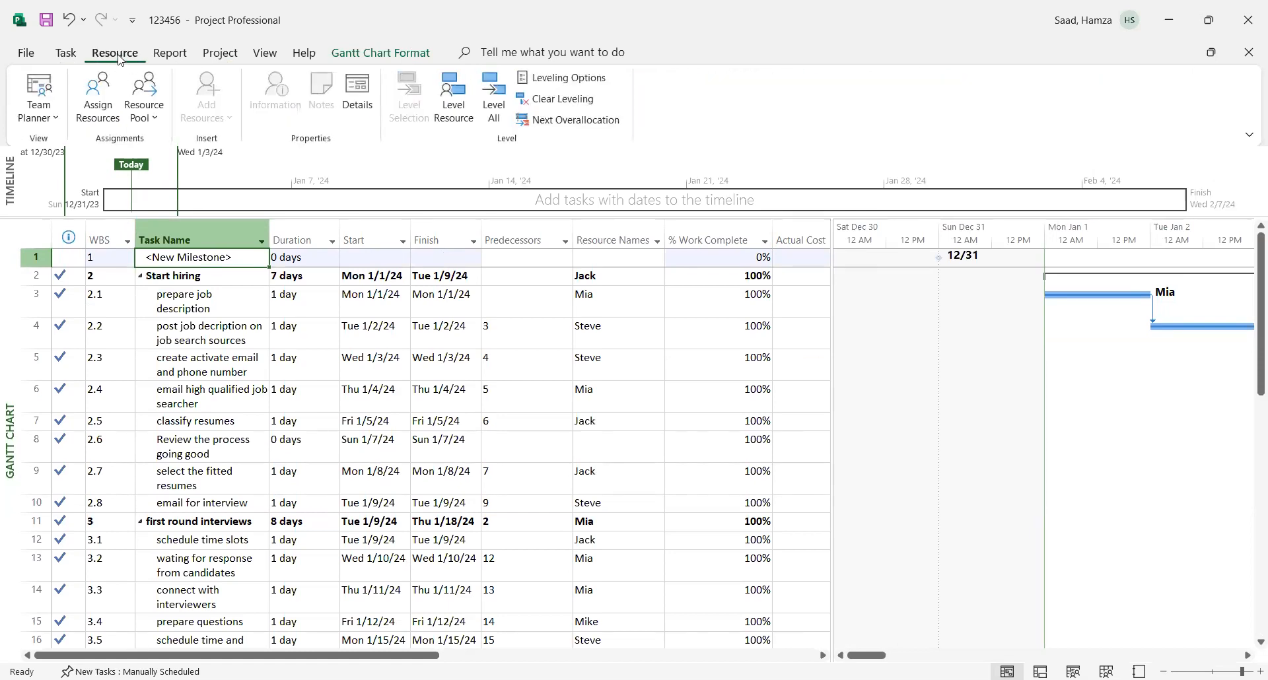
click(172, 54)
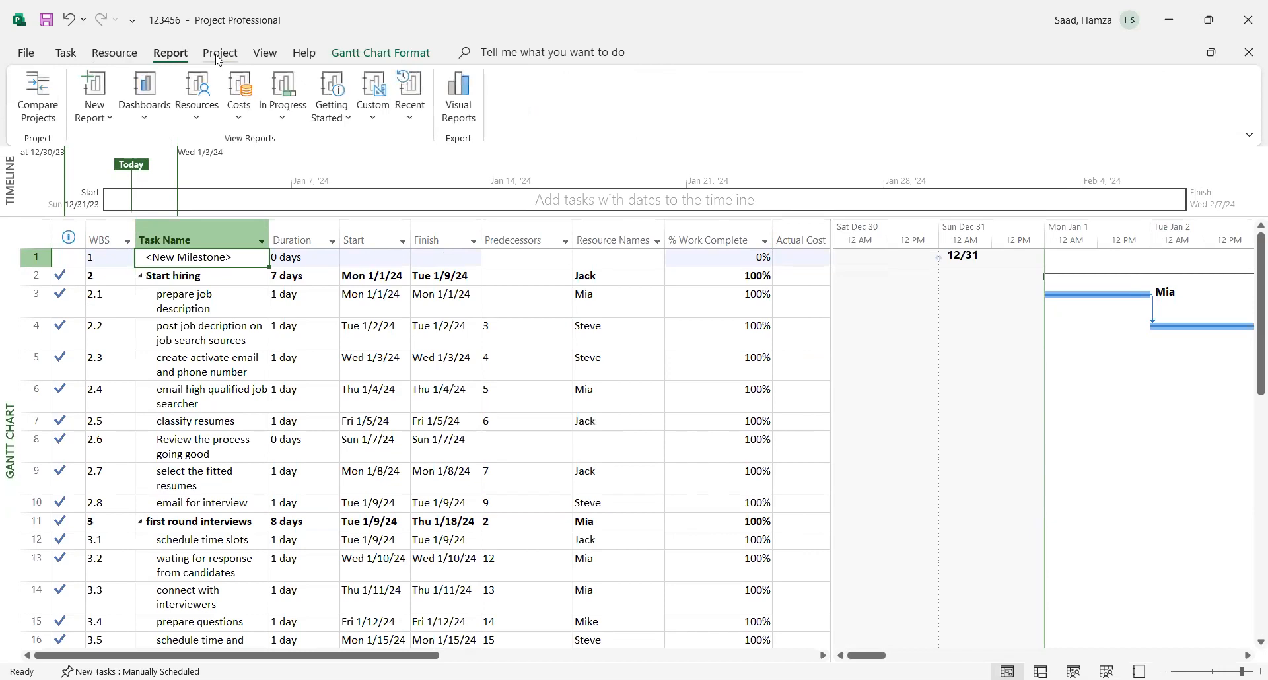
click(218, 60)
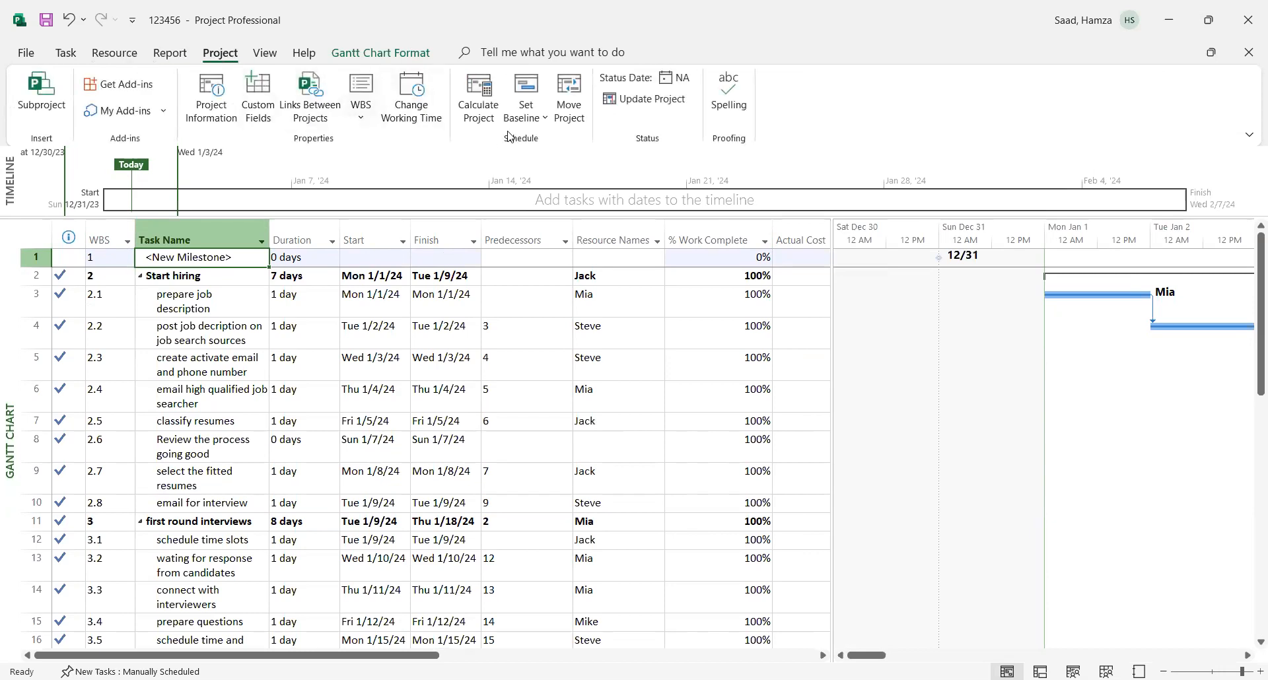
click(543, 126)
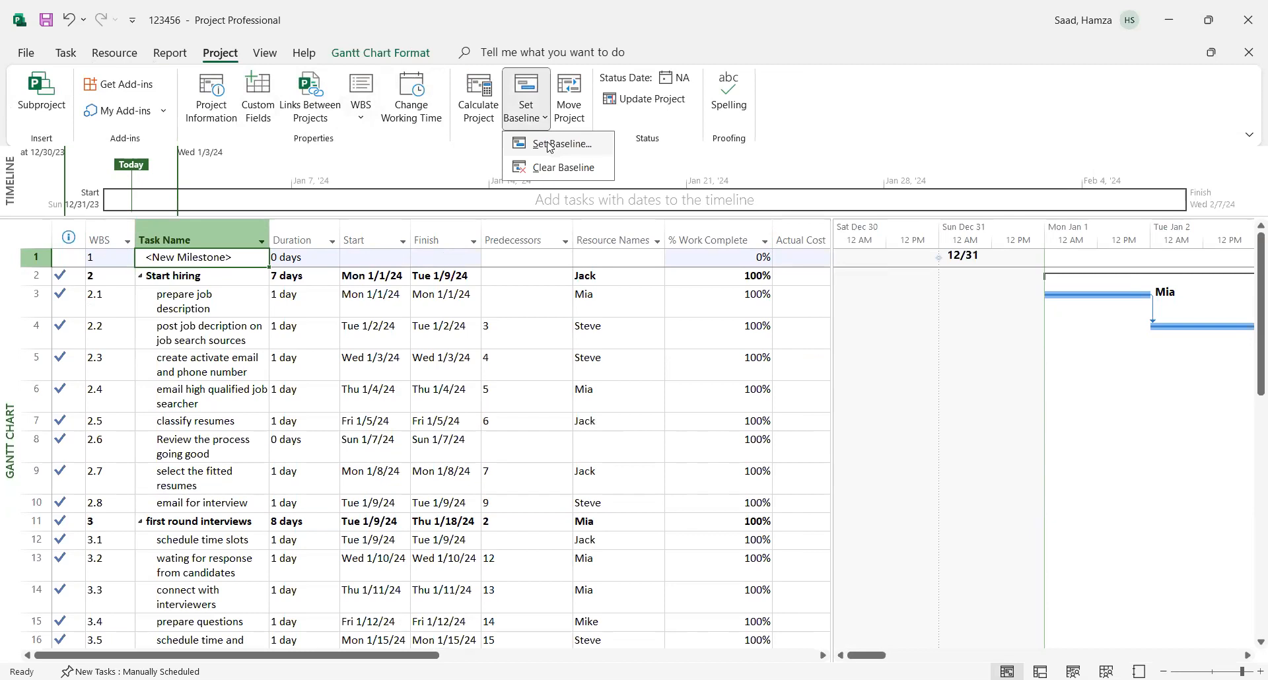
click(549, 145)
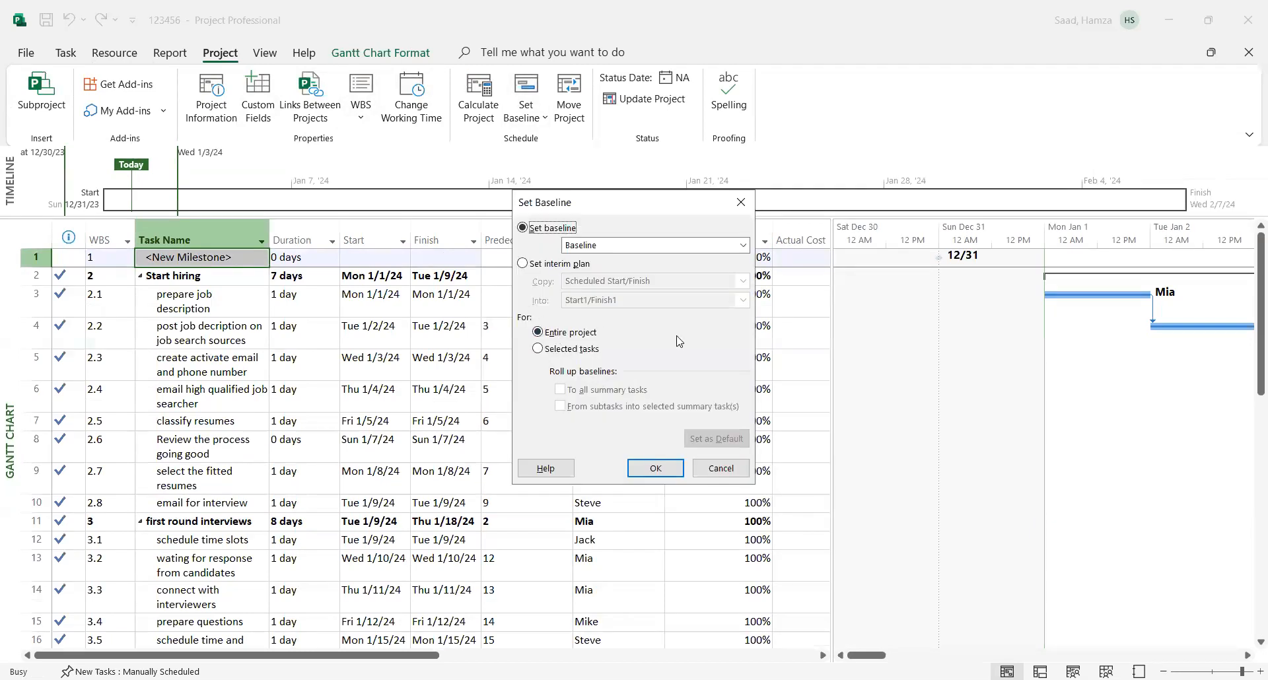
click(651, 468)
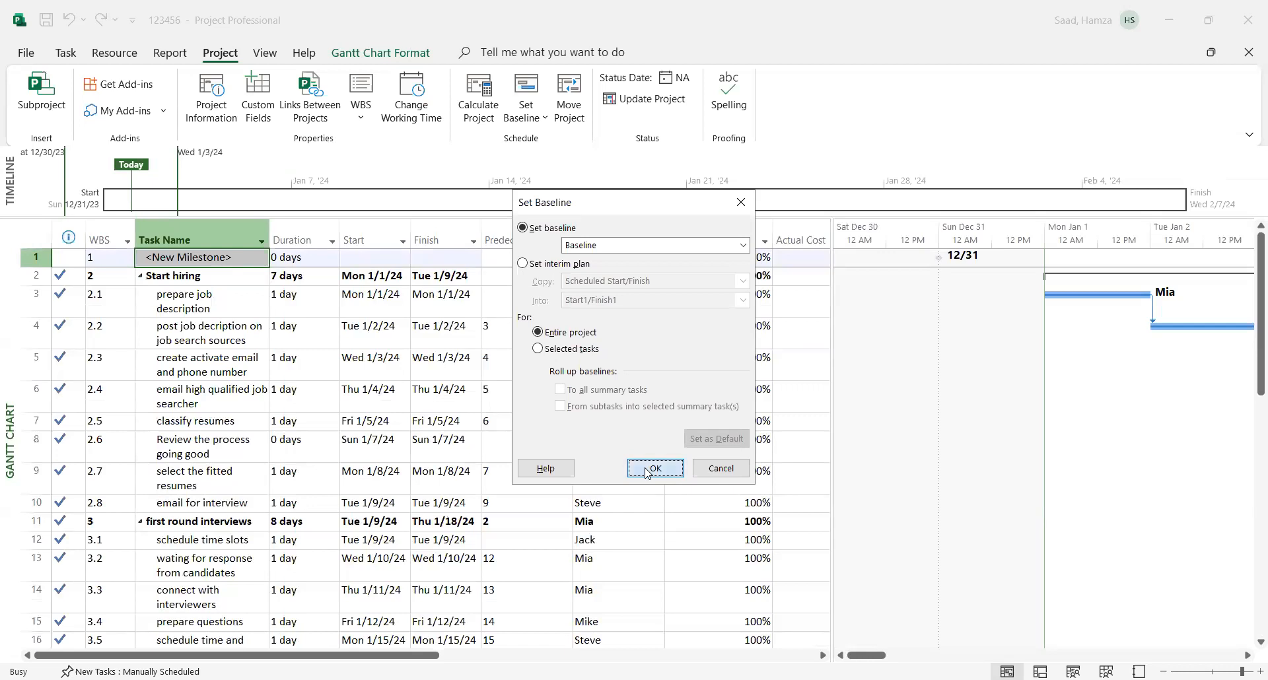
- Delete the unnamed new milestone in the first row above "Start hiring"
click(333, 375)
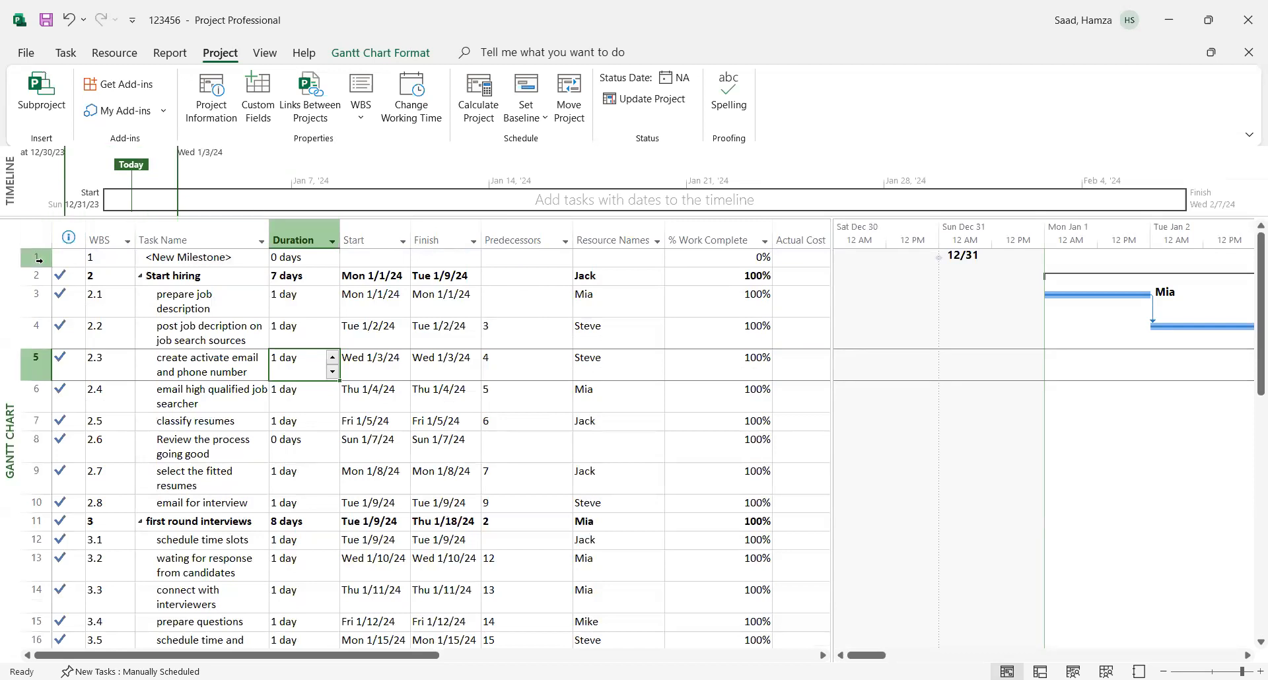
click(42, 260)
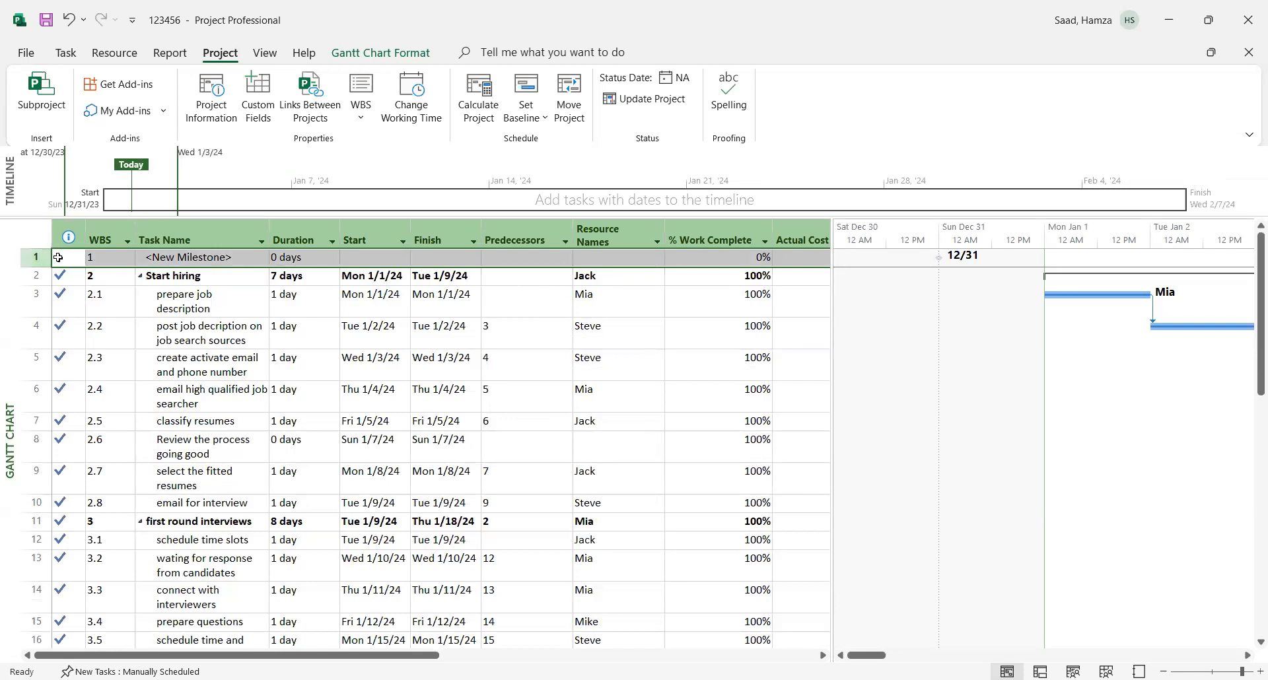
right_click(58, 258)
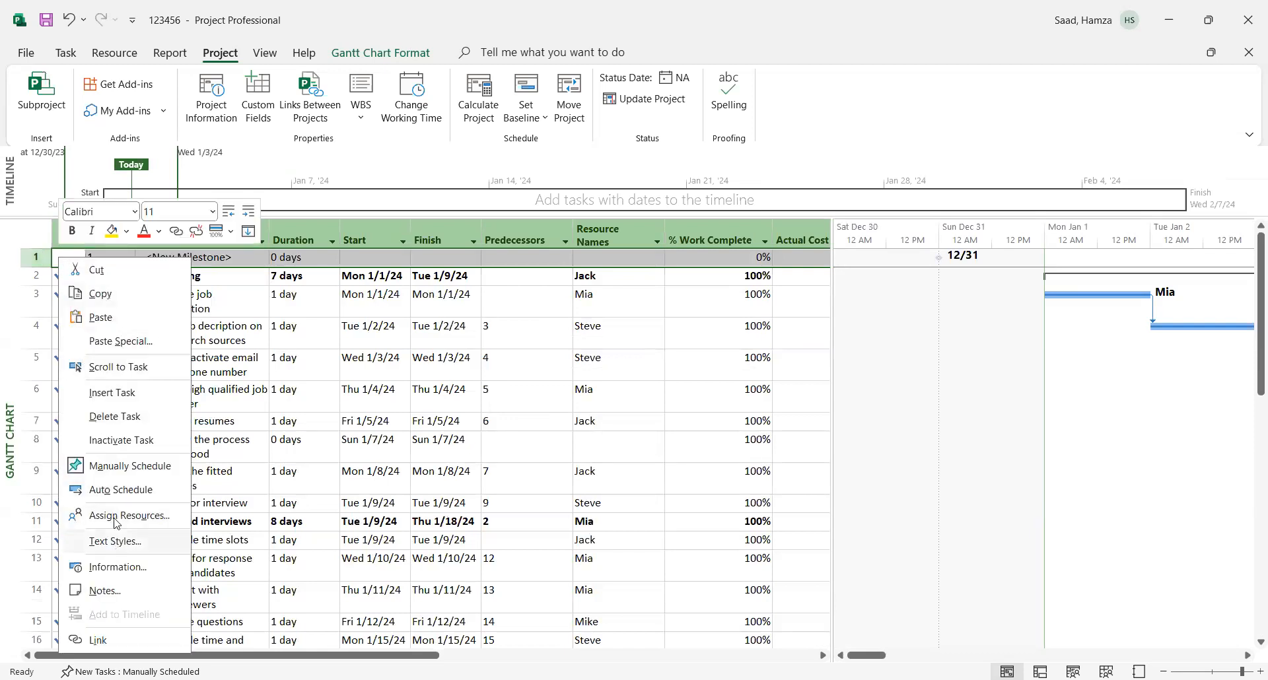
click(109, 417)
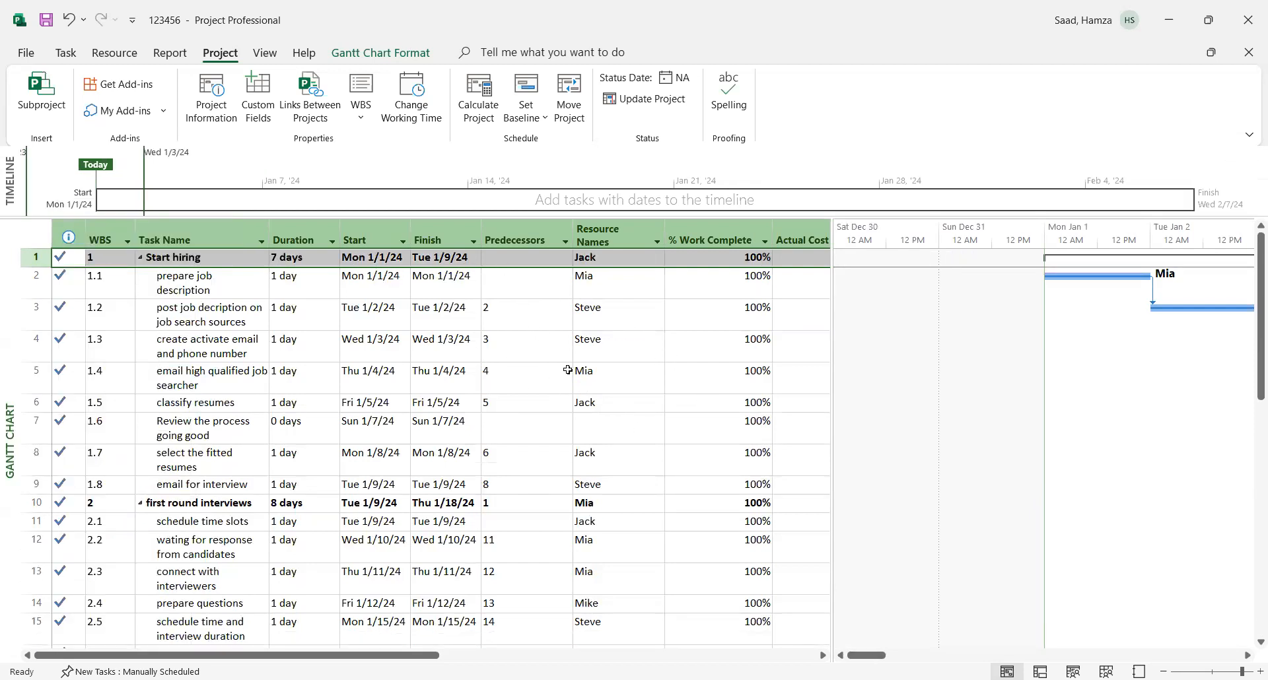
- Open the Cost Overview dashboard report and examine the baseline costs in its cost status chart and table
click(166, 54)
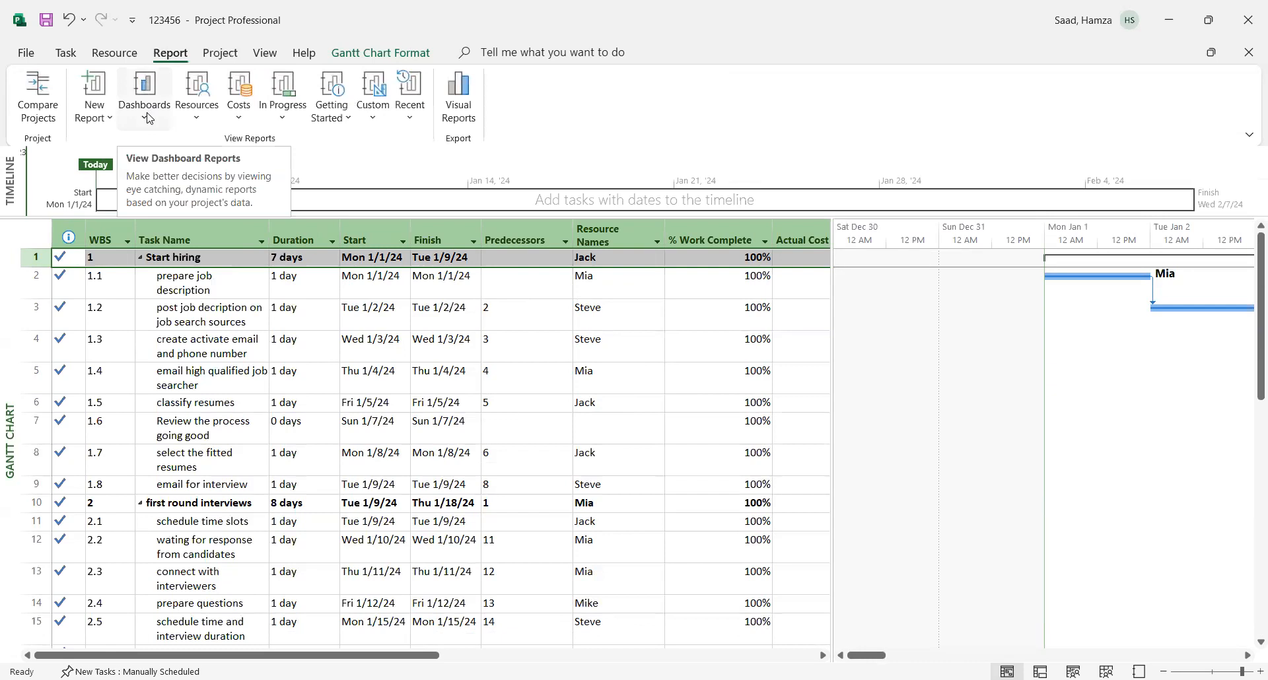
click(148, 132)
click(155, 169)
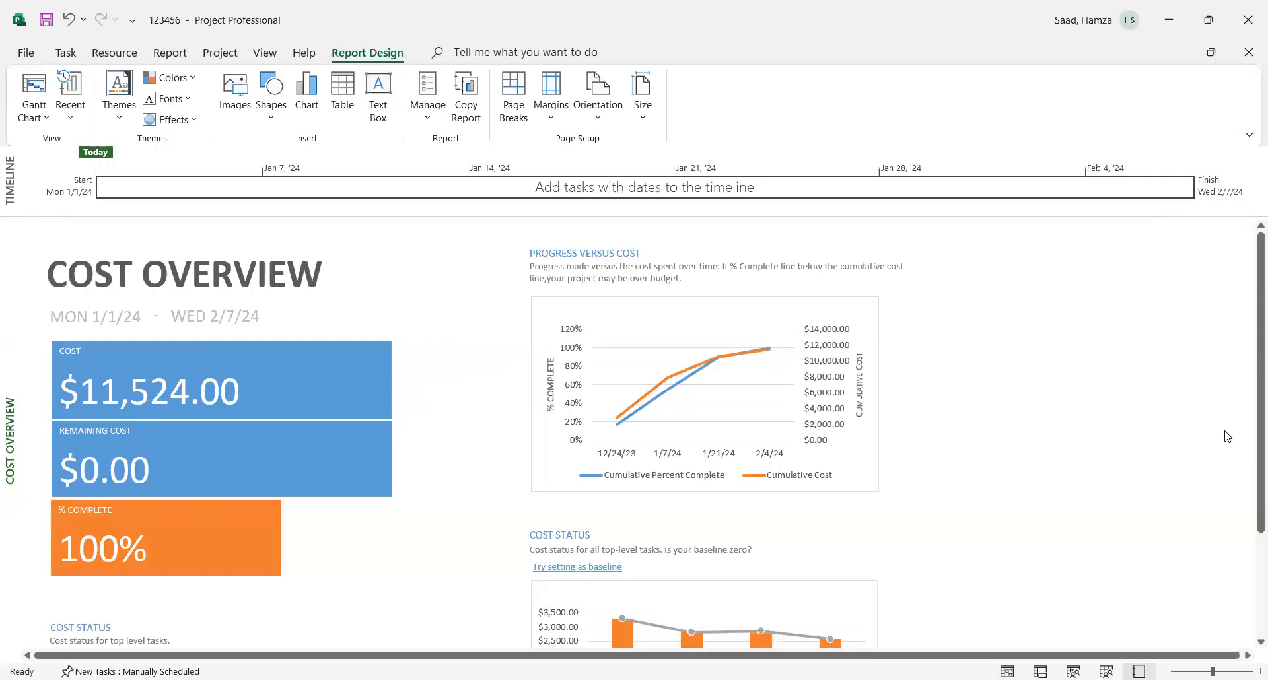
scroll(1250, 594, down, 1)
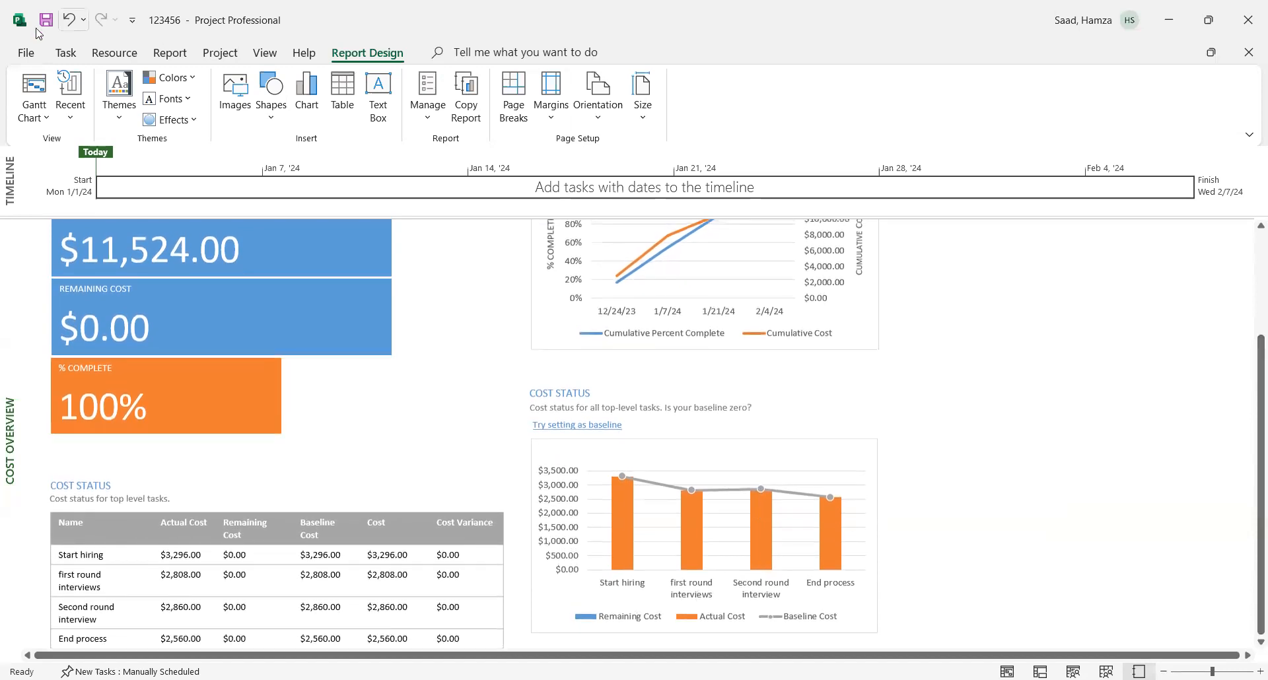
- Back in the Gantt Chart view, set the actual cost of "email high qualified job searcher" to $300 and of "select the fitted resumes" to $400
click(67, 55)
click(30, 86)
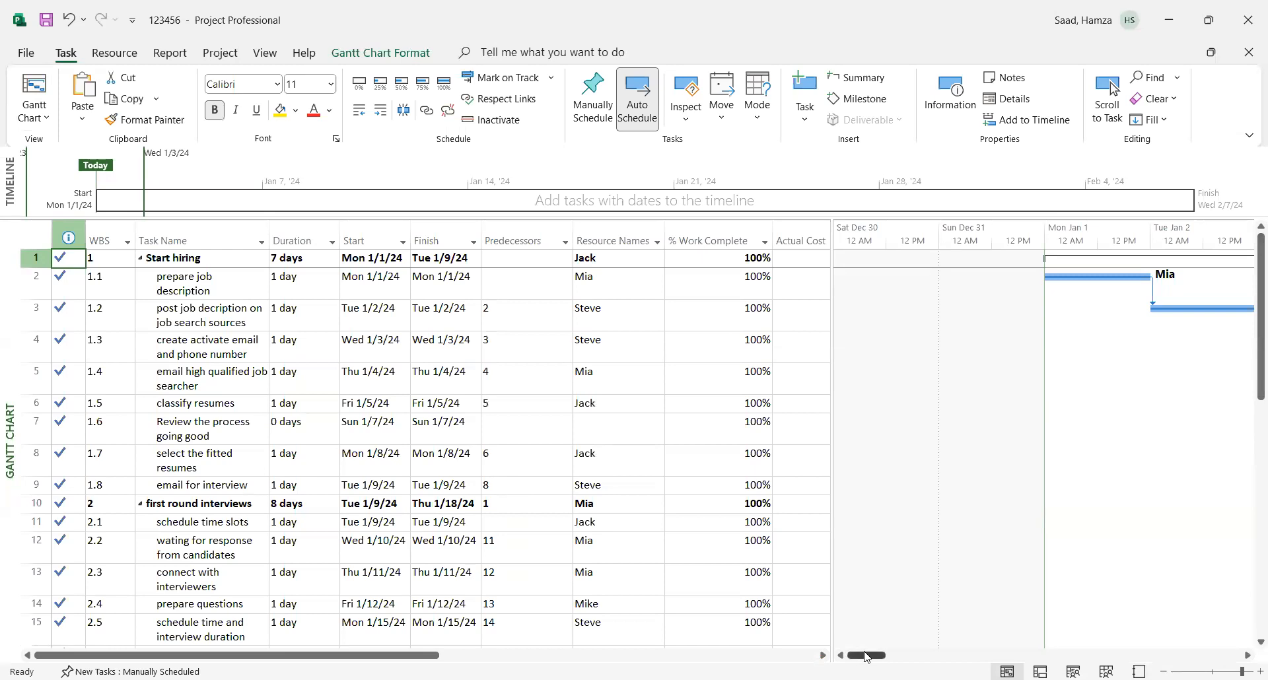
drag(296, 655, 485, 656)
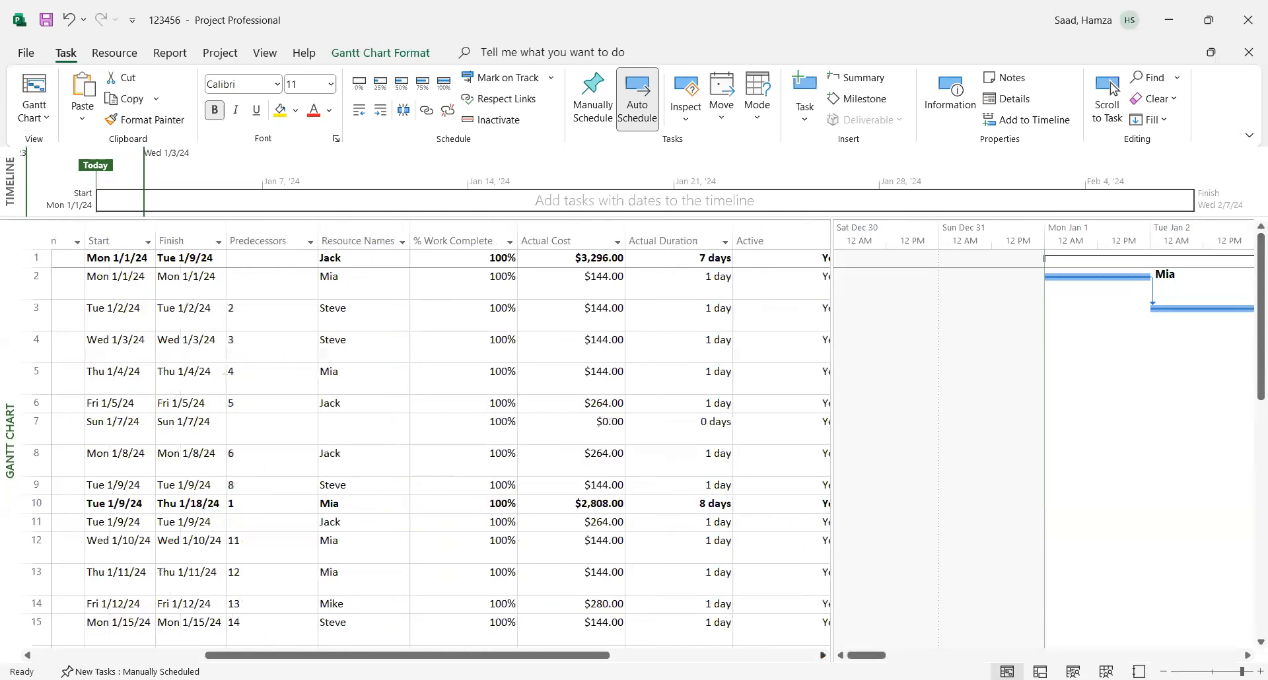
click(560, 380)
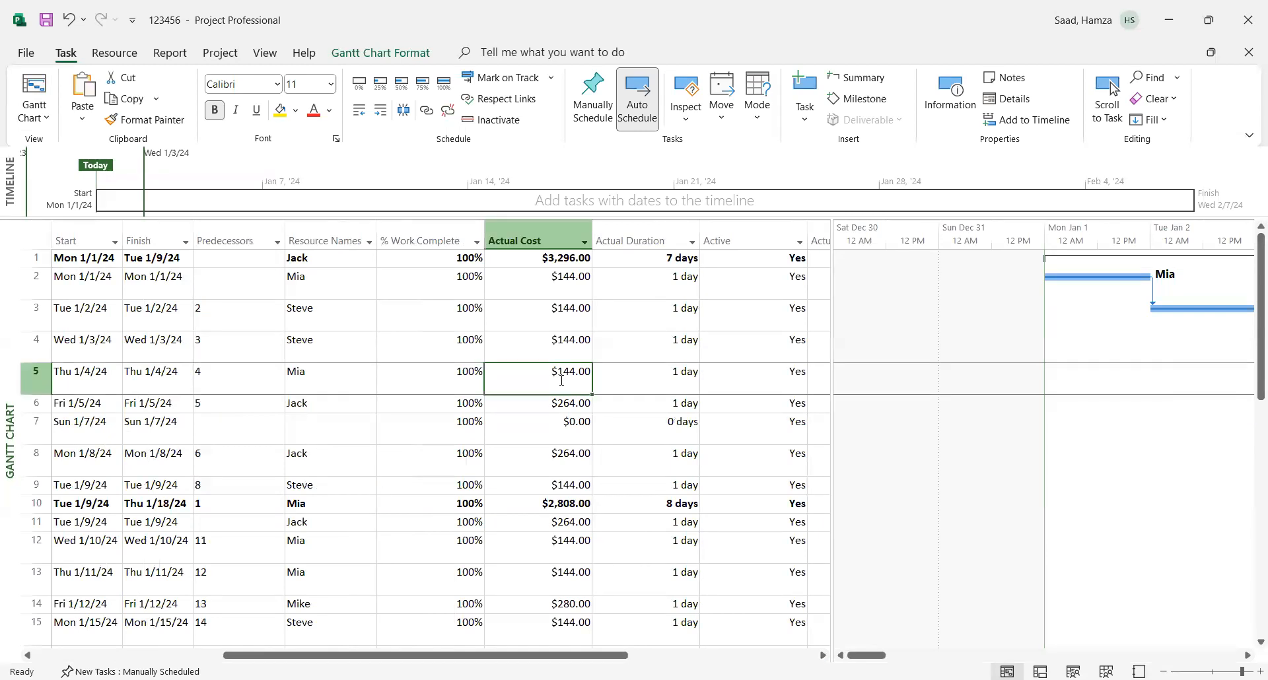
text(300)
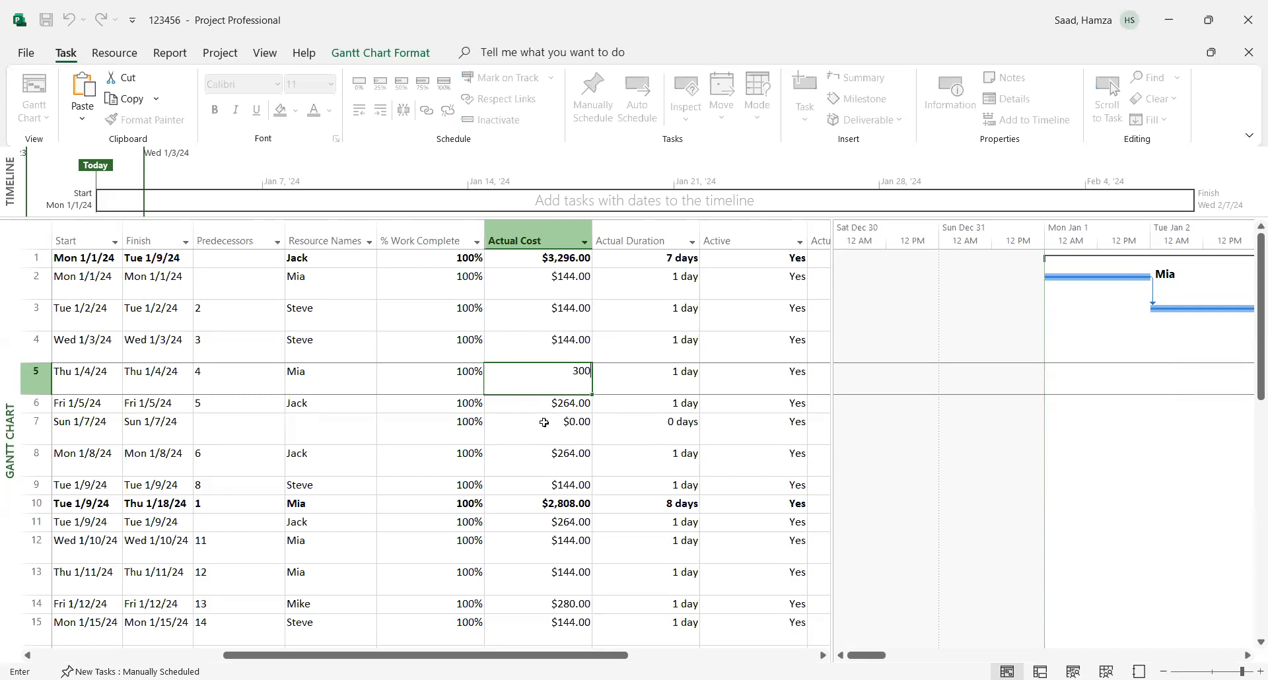
click(566, 462)
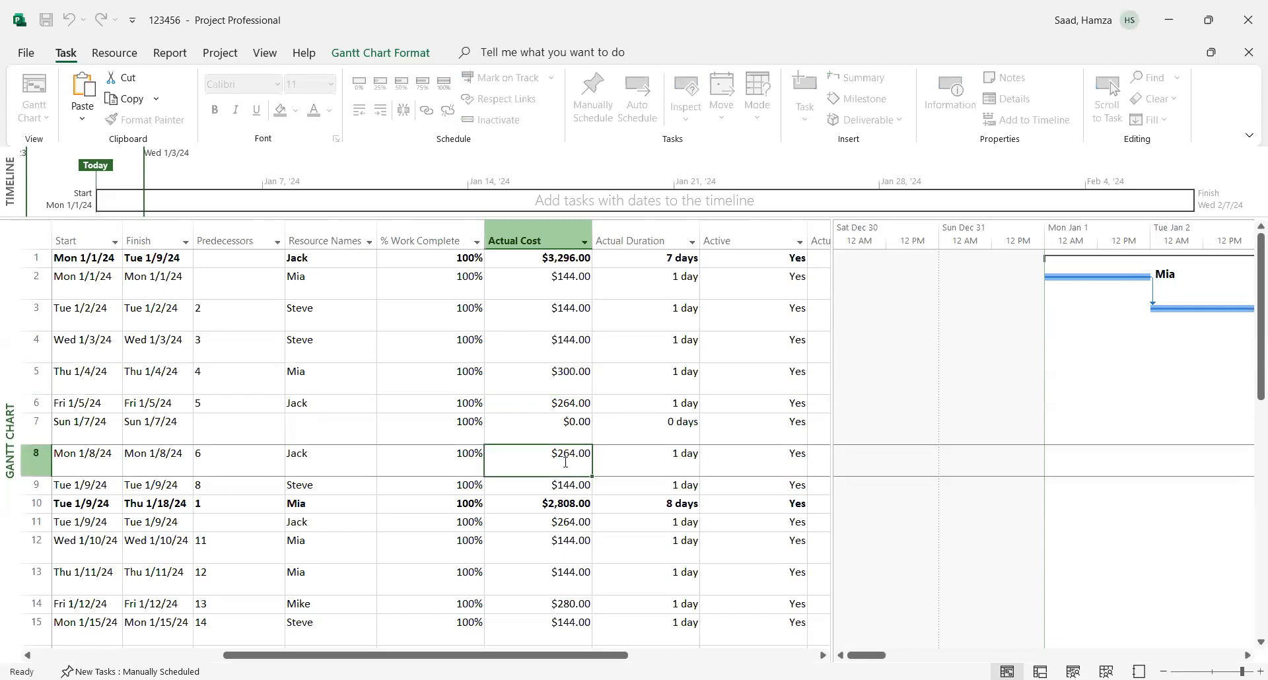
text(400)
- Set the actual cost of "create activate email and phone number" to $400 and of "post job decription on job search sources" to $500
click(560, 341)
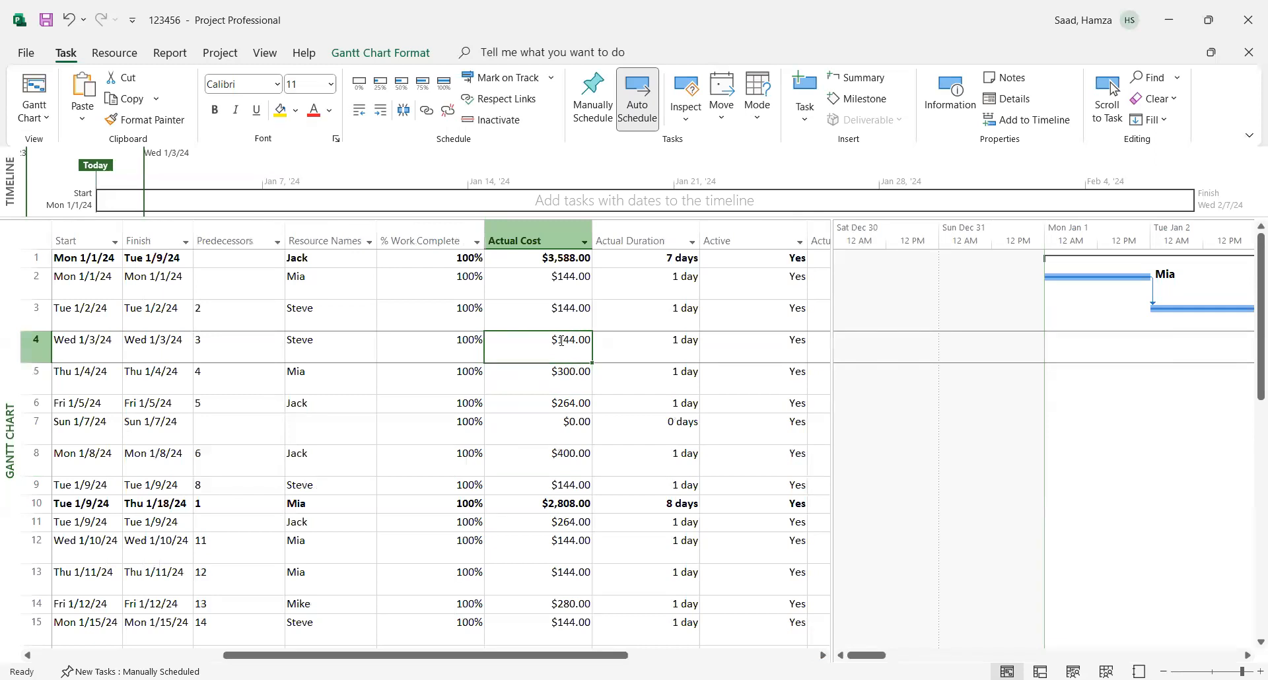
text(400)
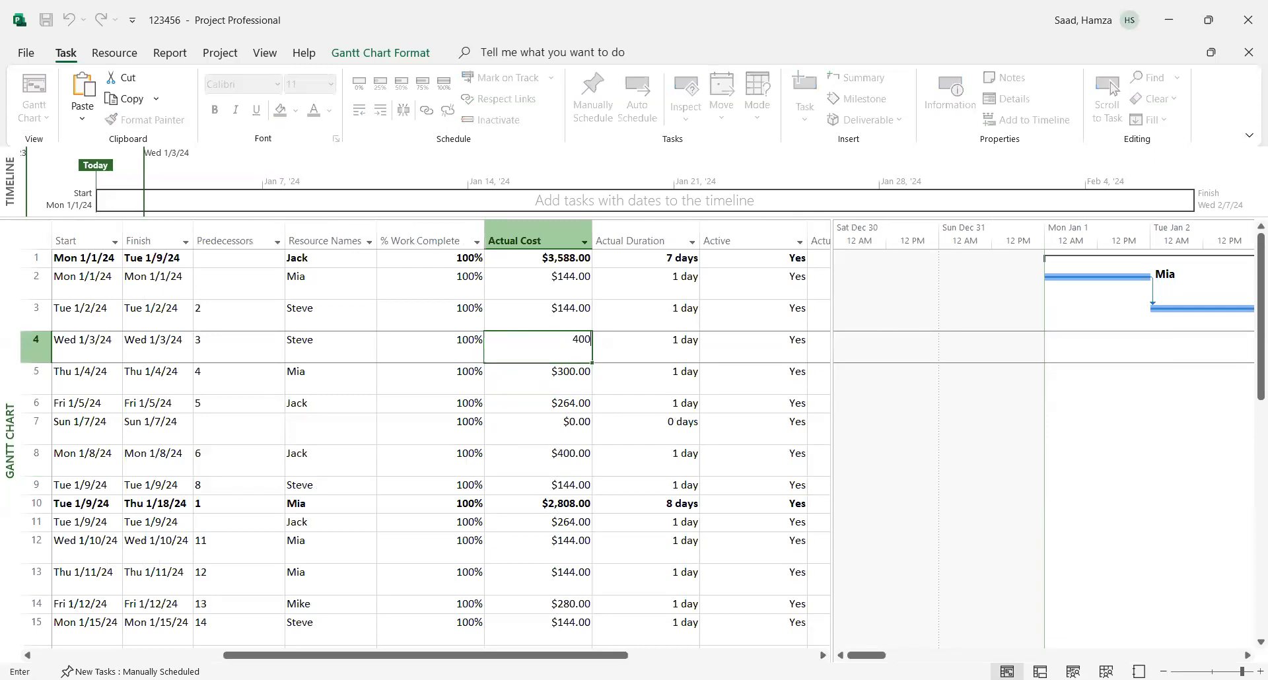
click(569, 314)
text(500)
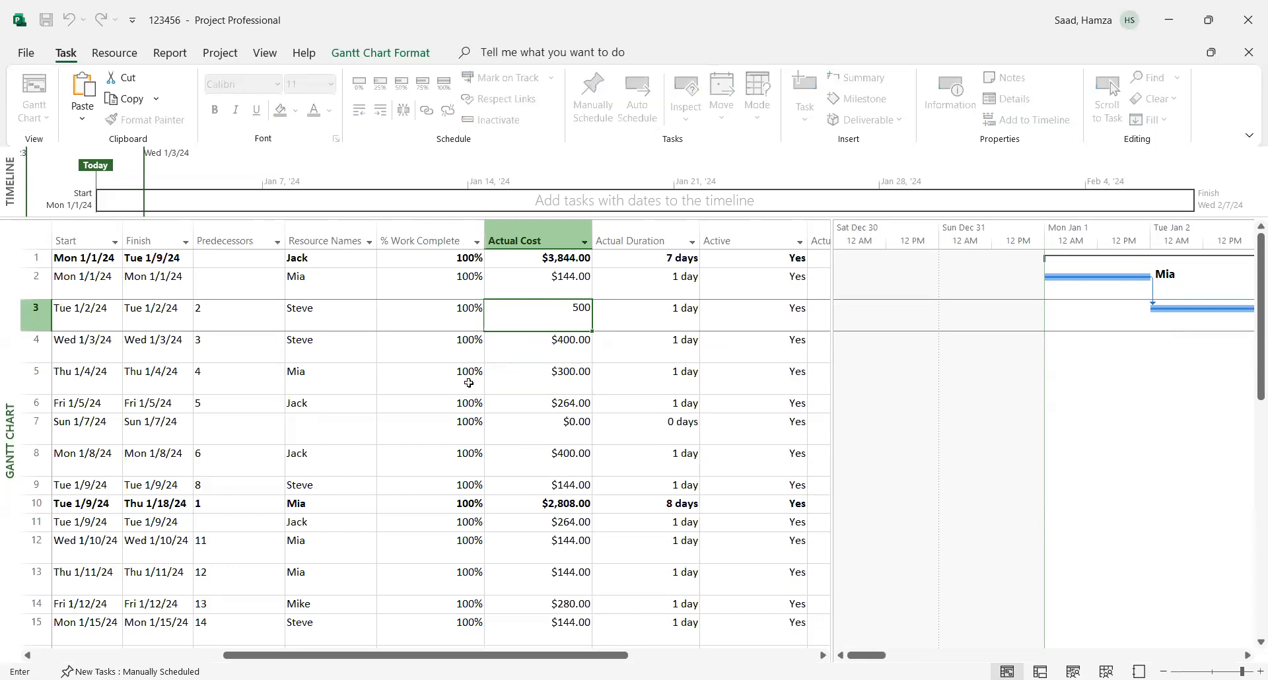
click(535, 442)
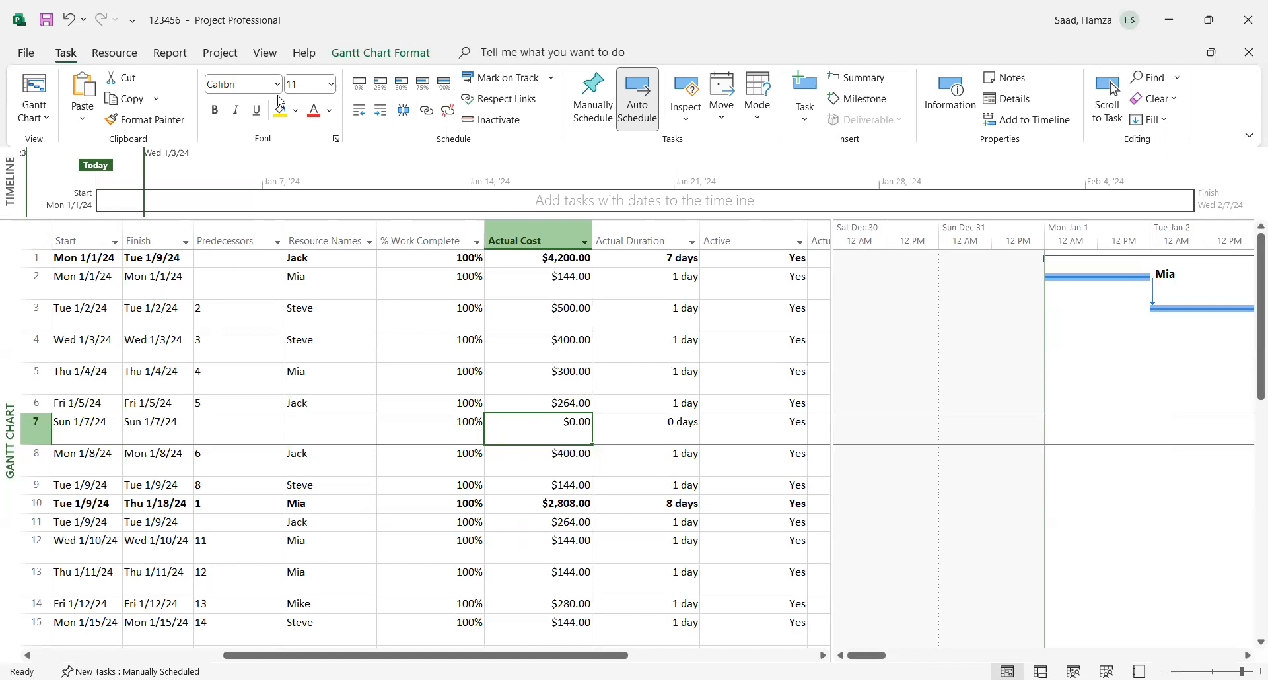
- Reopen the Cost Overview dashboard report and compare actual cost, baseline cost and cost variance of the top-level tasks
click(169, 54)
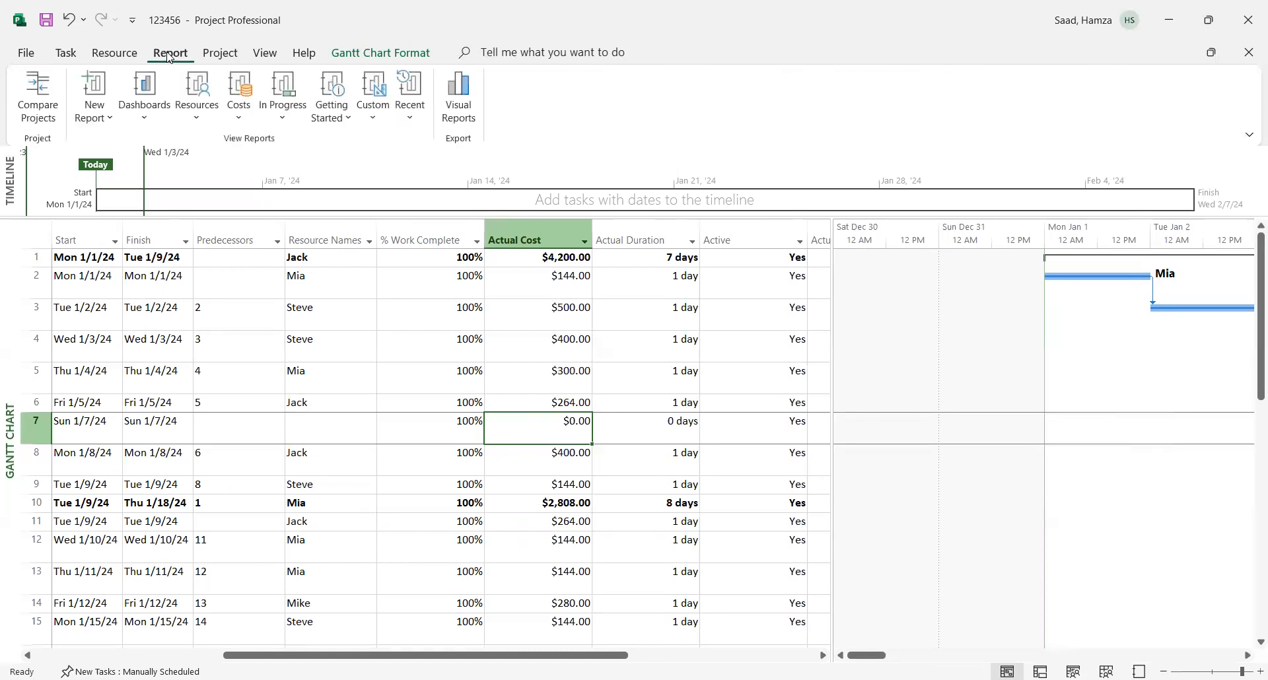
click(145, 122)
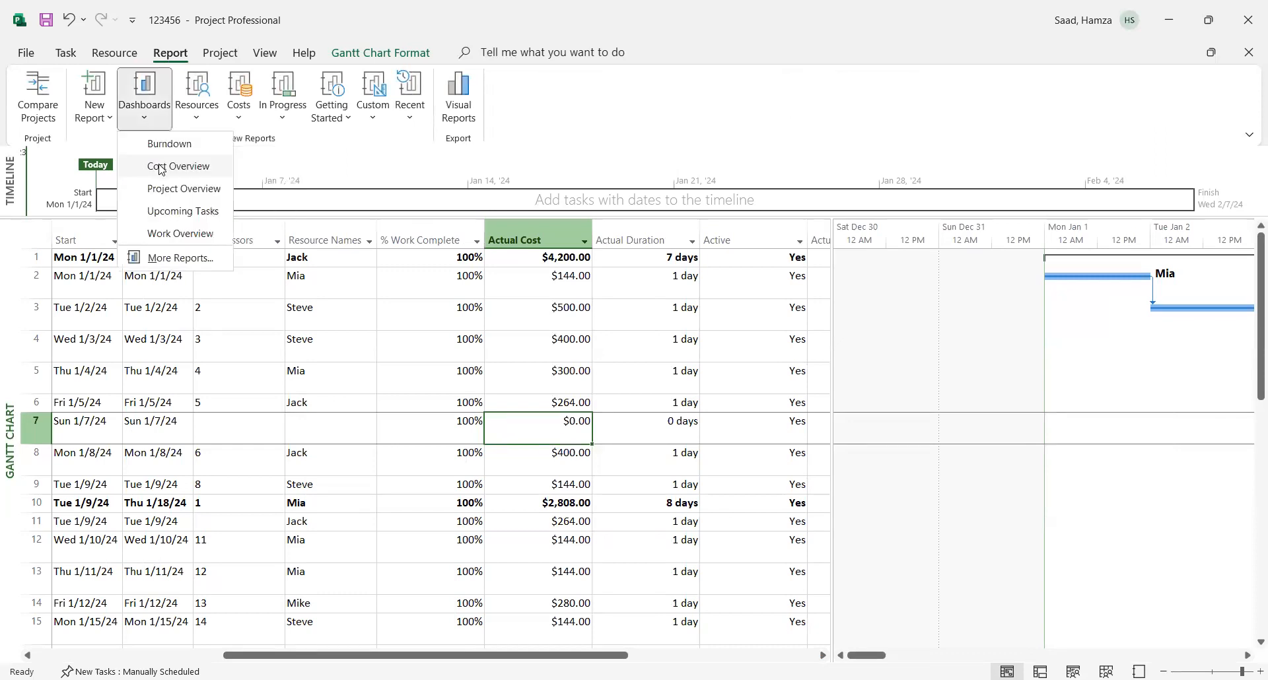
click(162, 168)
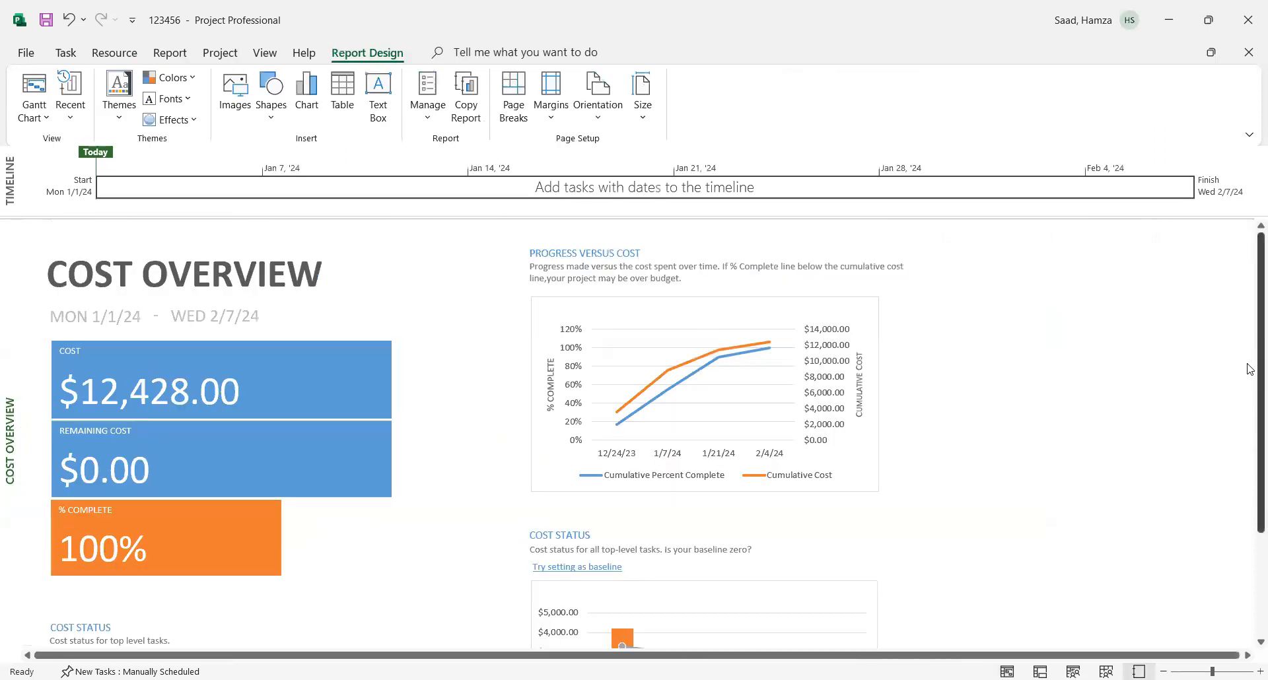
scroll(1250, 369, down, 3)
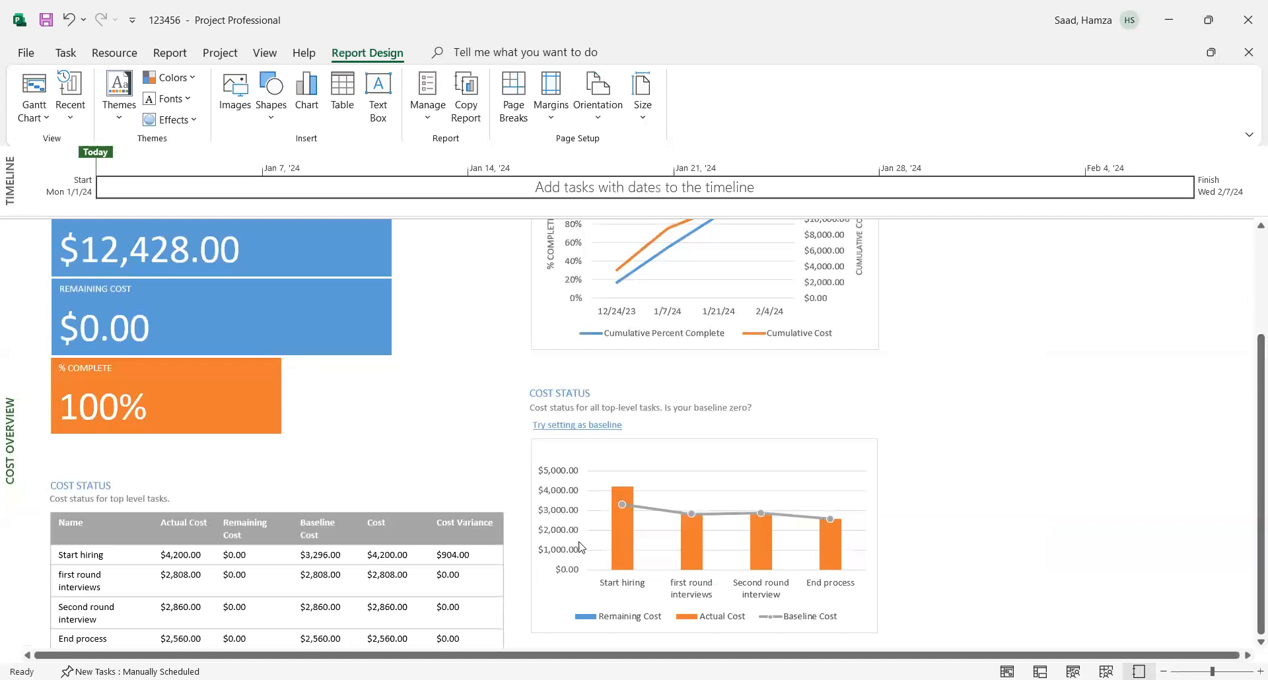
drag(1249, 493, 1248, 575)
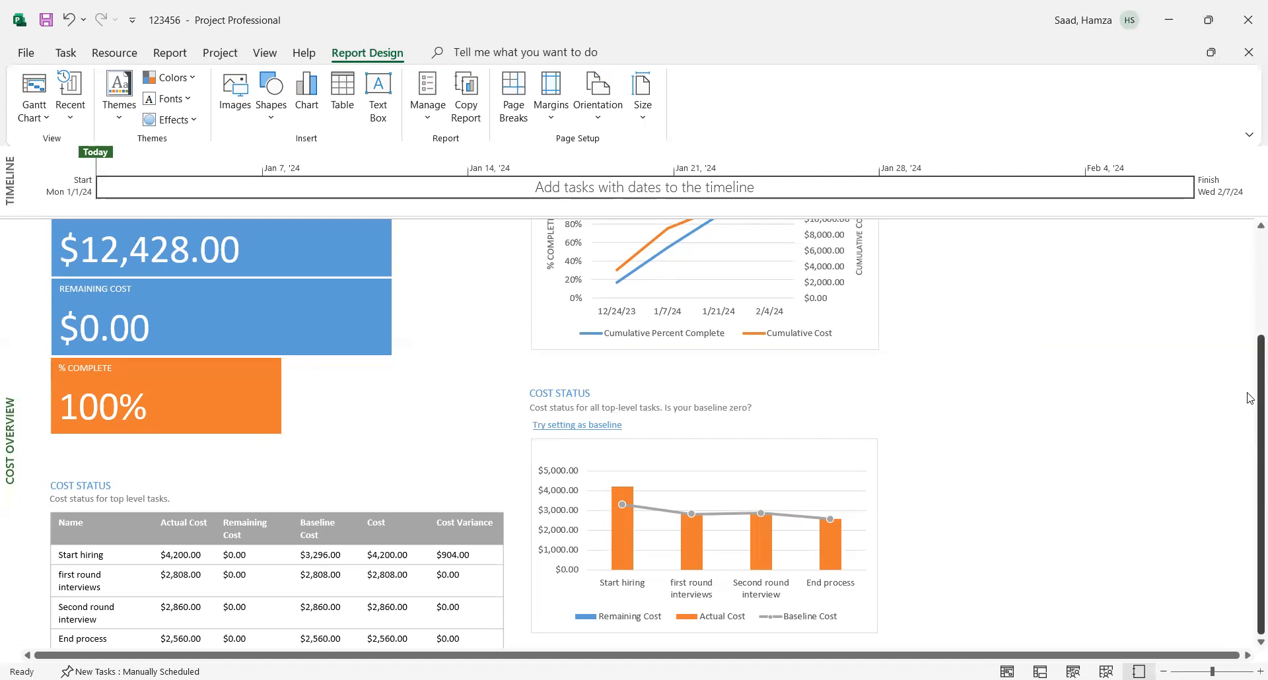
scroll(1249, 398, up, 3)
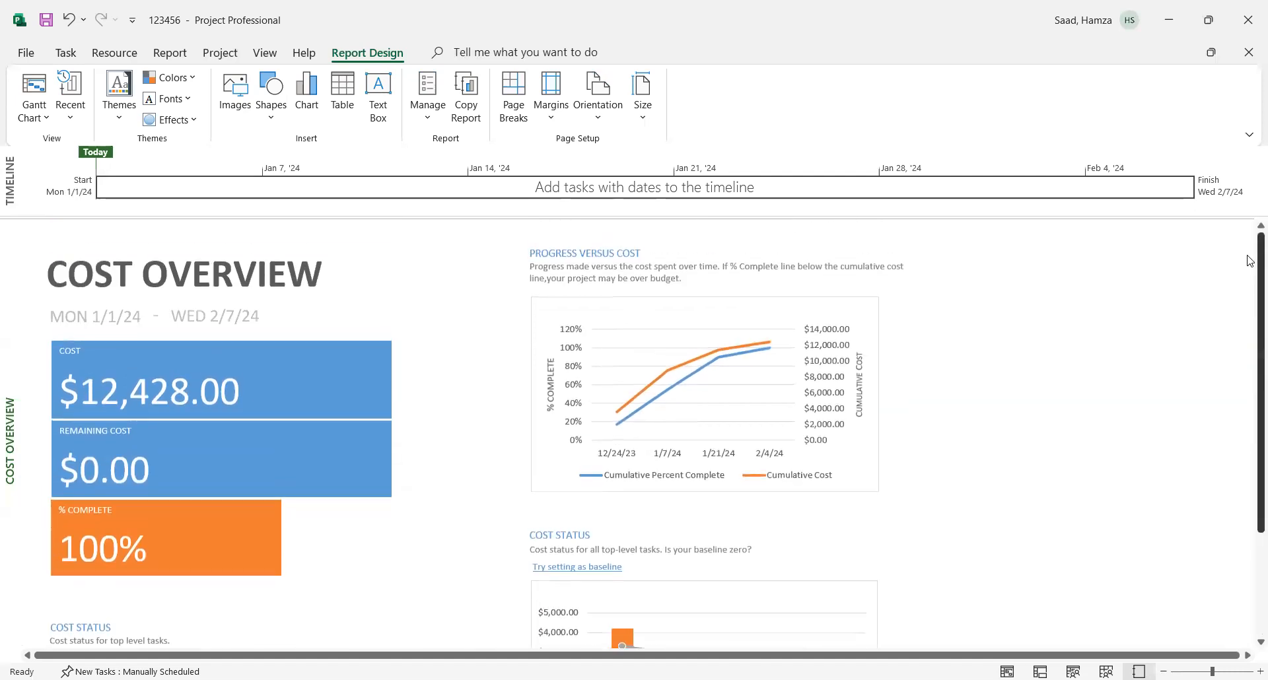
- Return to the Gantt Chart view and select the start date of the "prepare job description" task
click(65, 54)
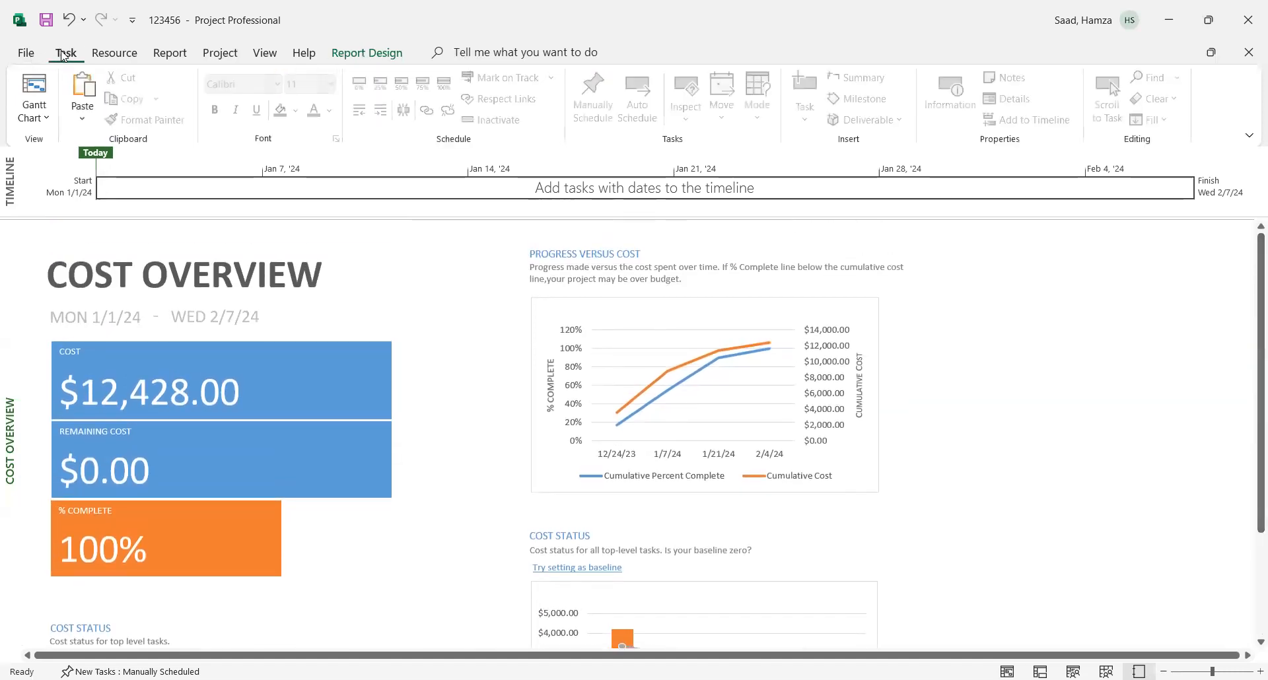
click(34, 92)
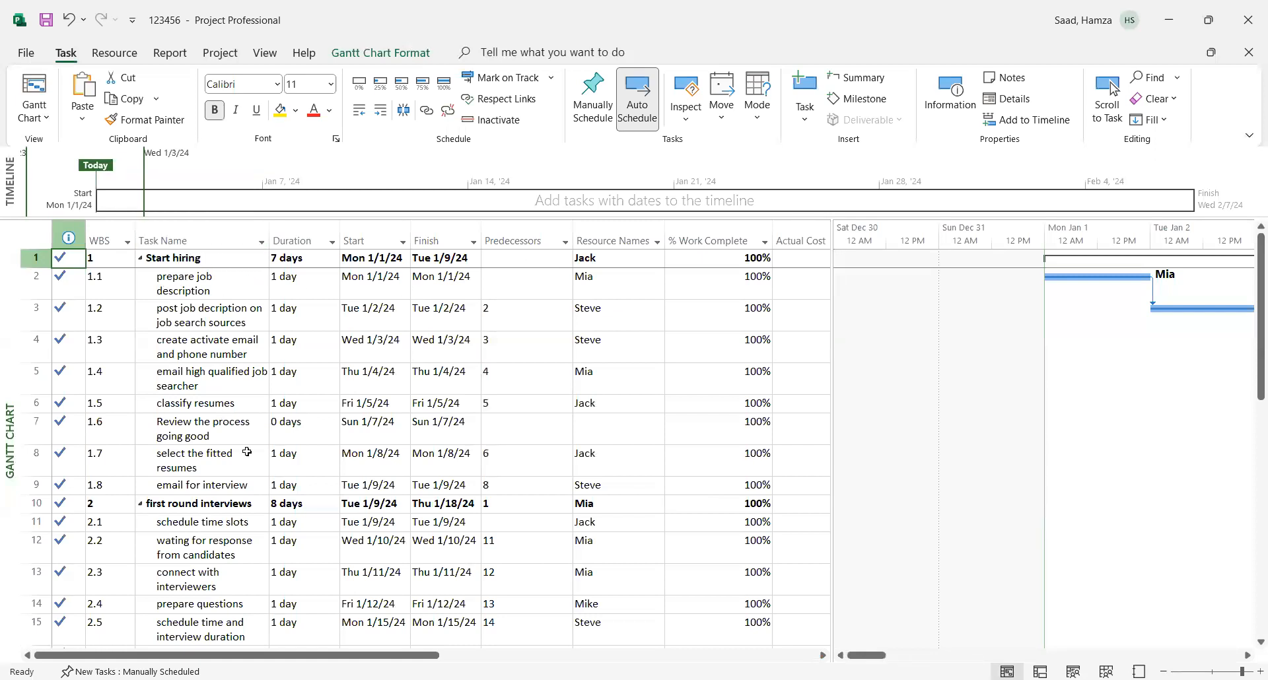
drag(422, 290, 397, 278)
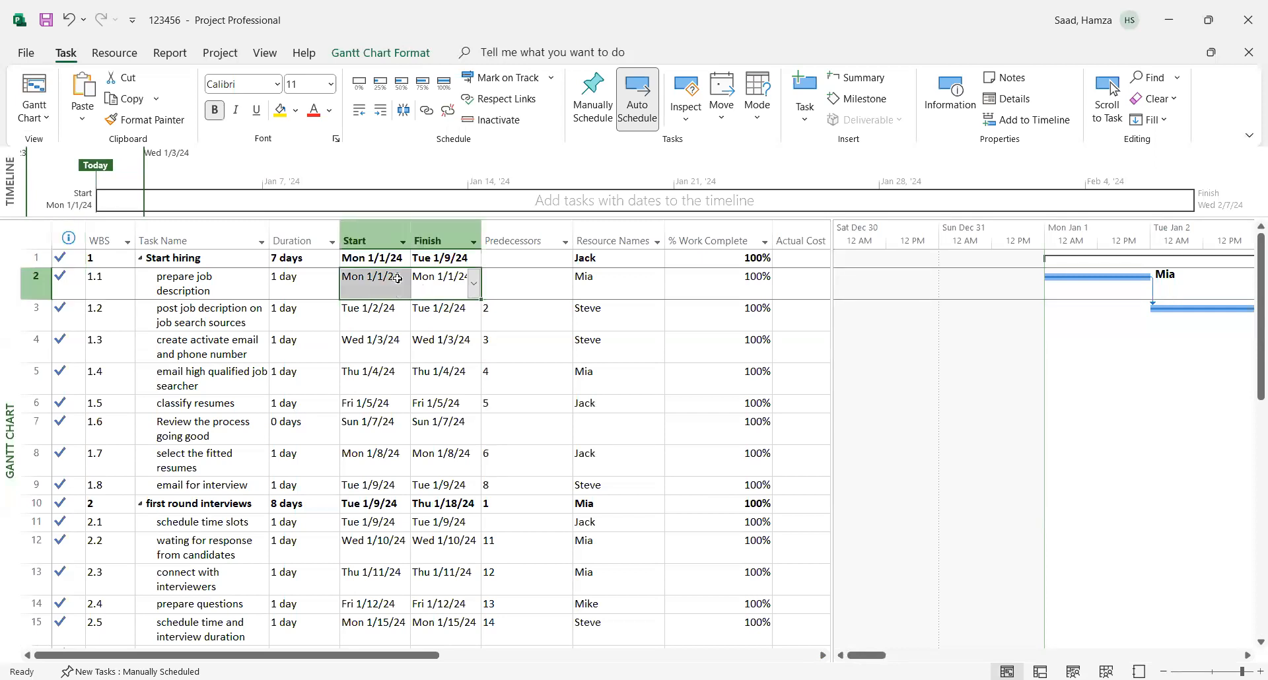
click(398, 278)
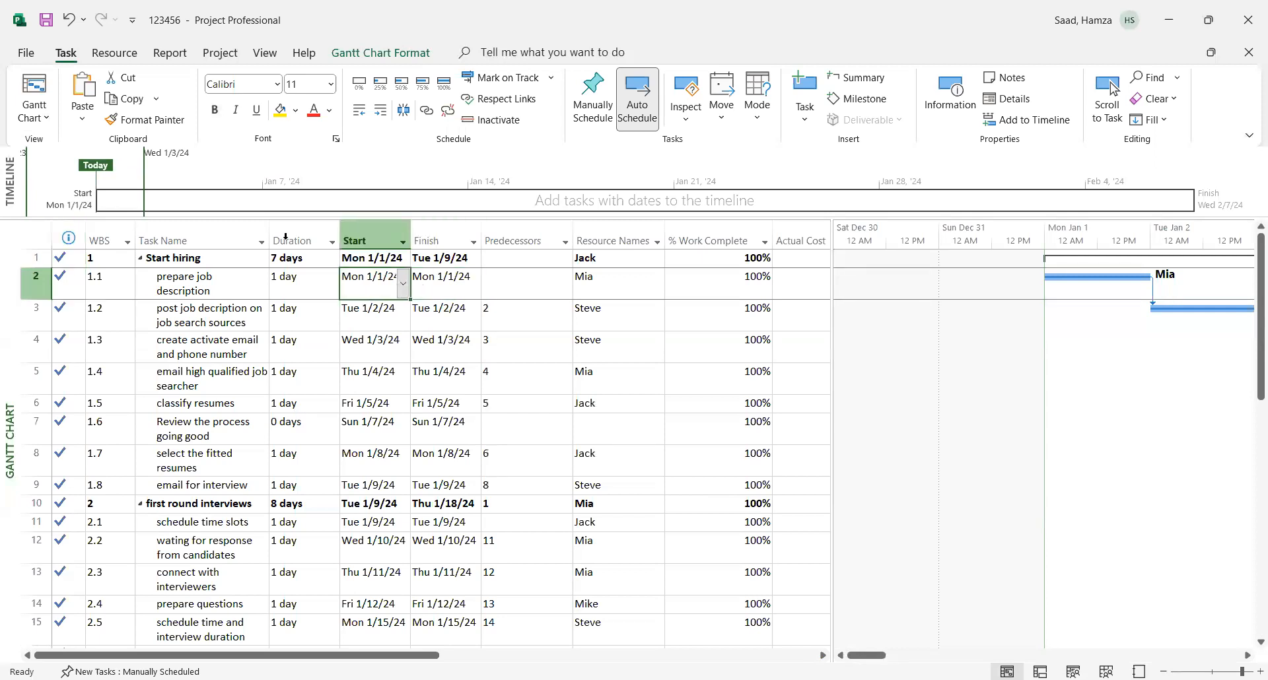
- Review the project information for the file and open the Comments field in its advanced properties summary
click(26, 54)
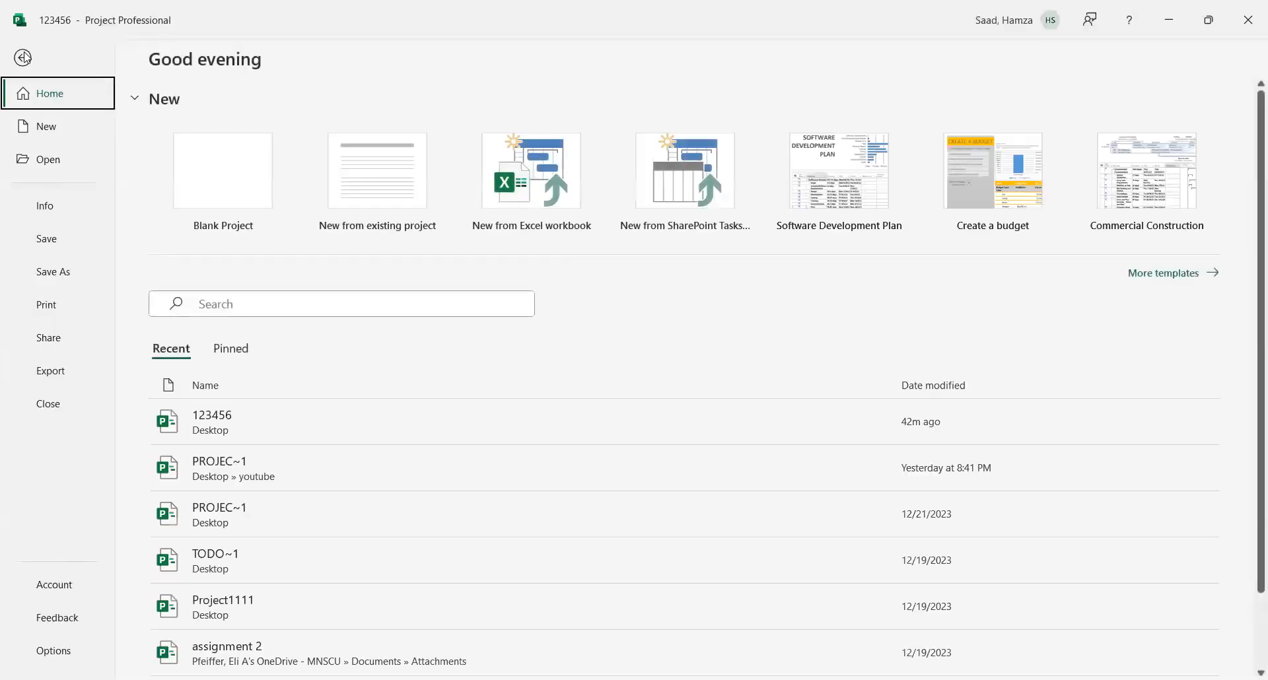
click(40, 205)
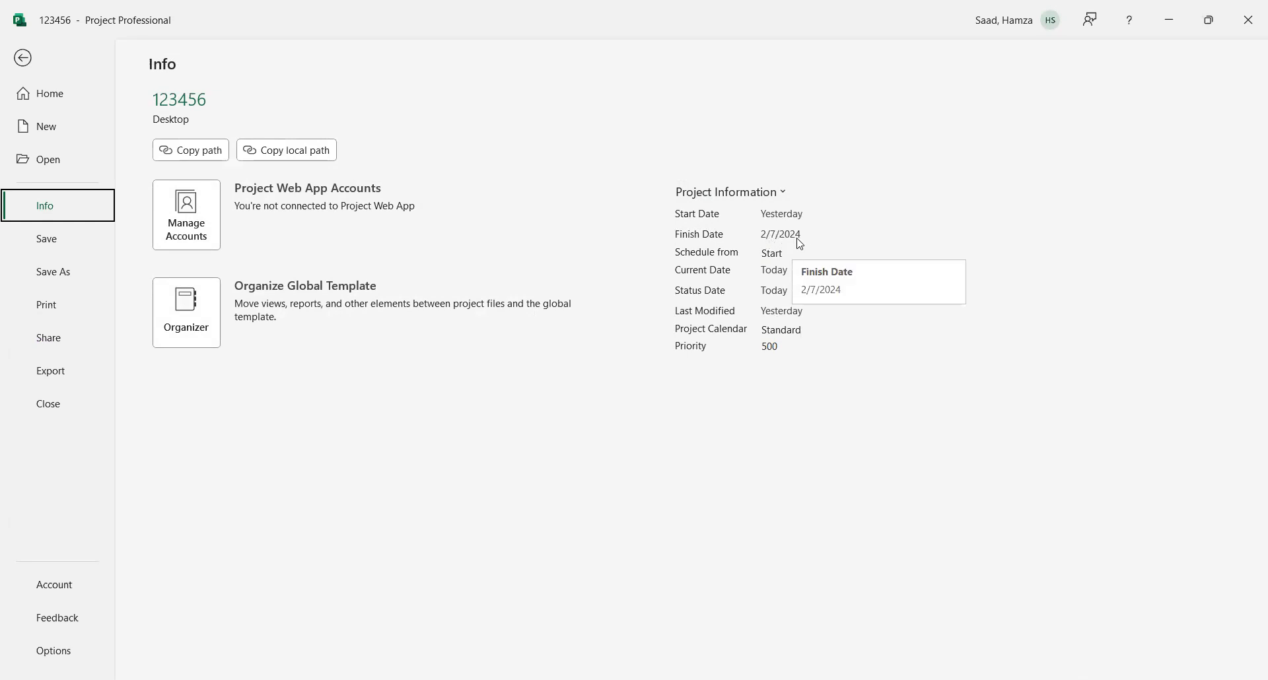
click(789, 196)
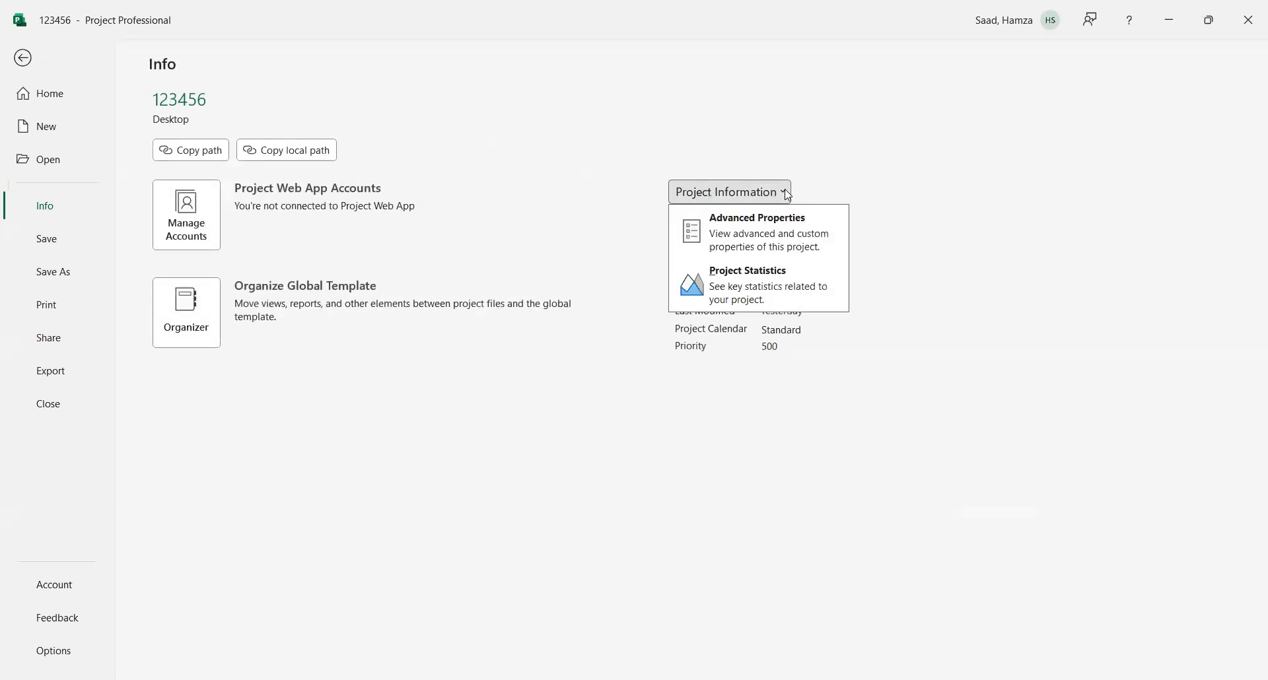
click(772, 232)
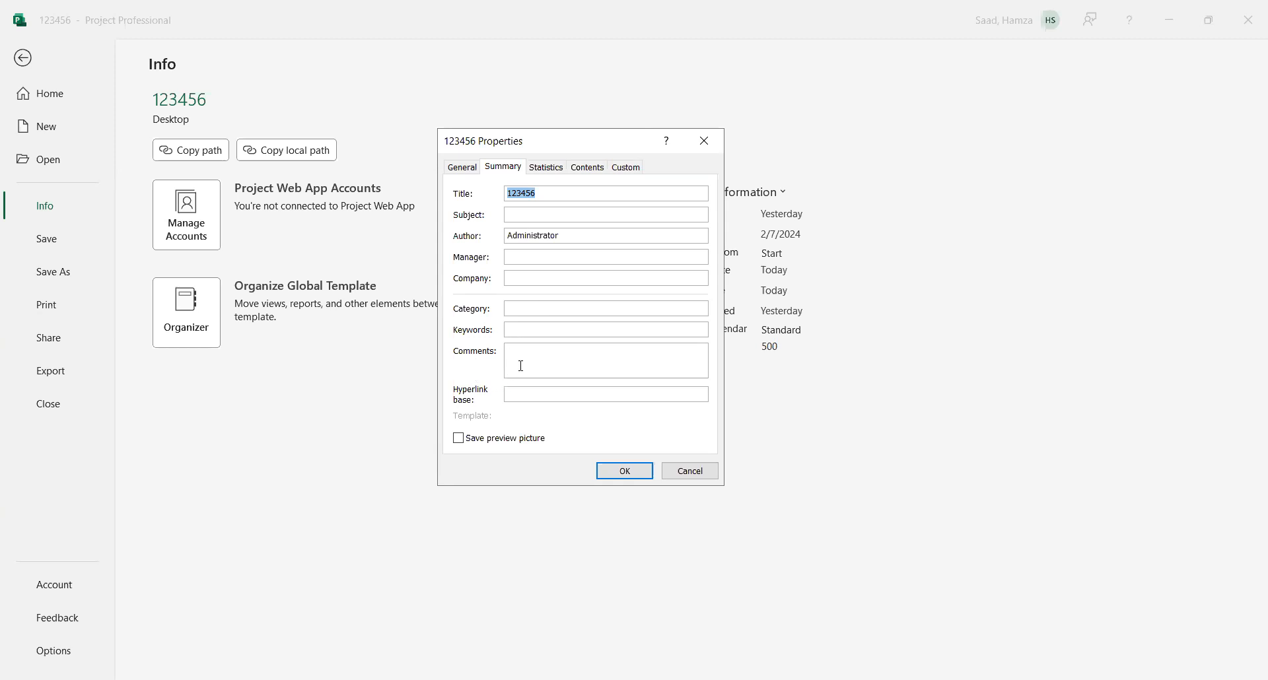
click(525, 359)
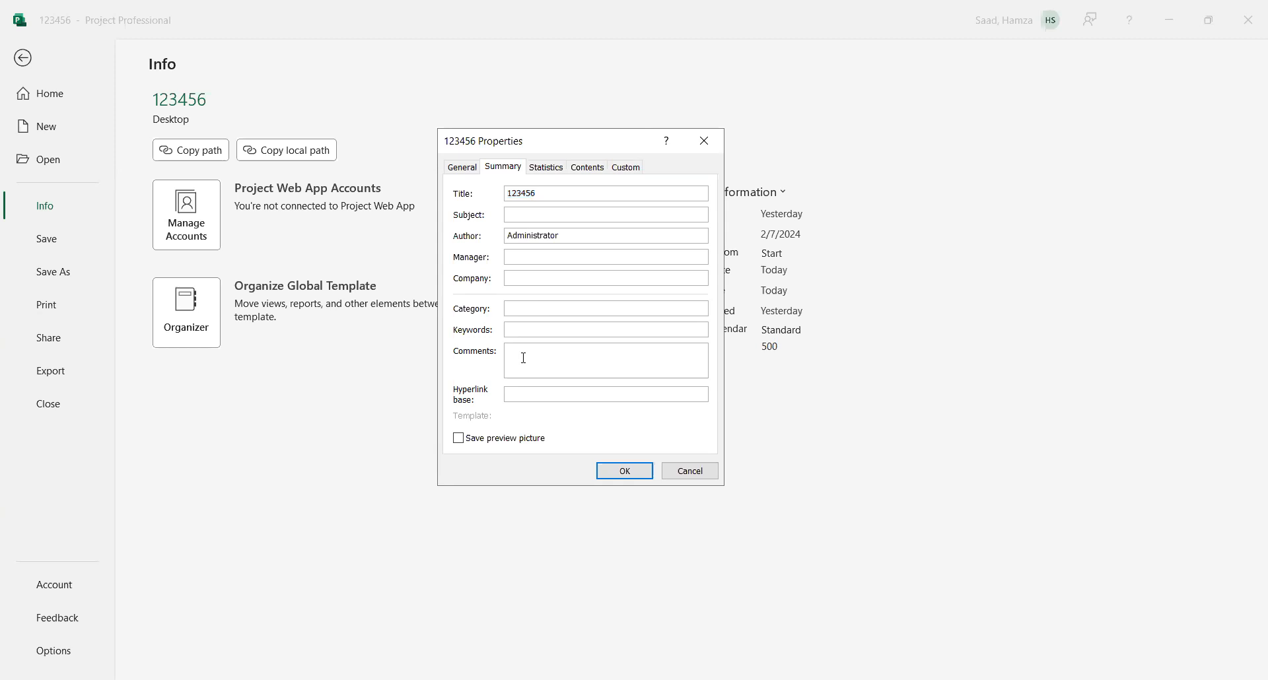